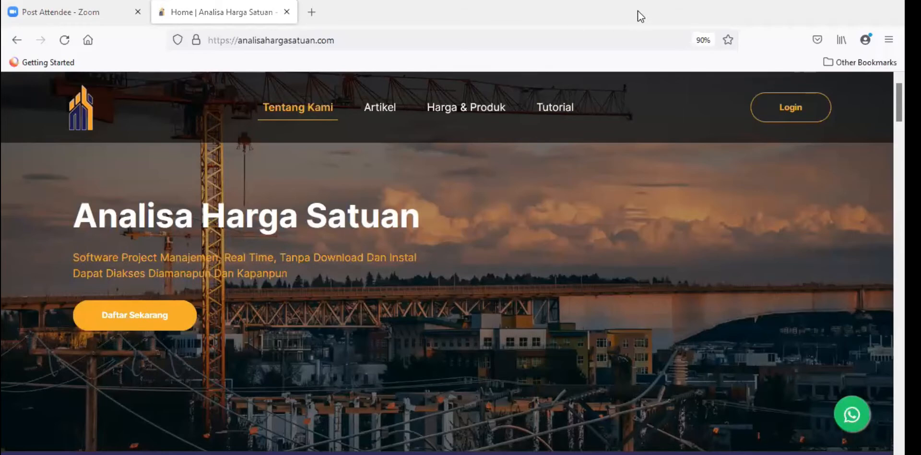
Step: Go to the Analisa Harga Satuan site and open its login page
{"action": "left_click", "coordinate": [450, 36]}
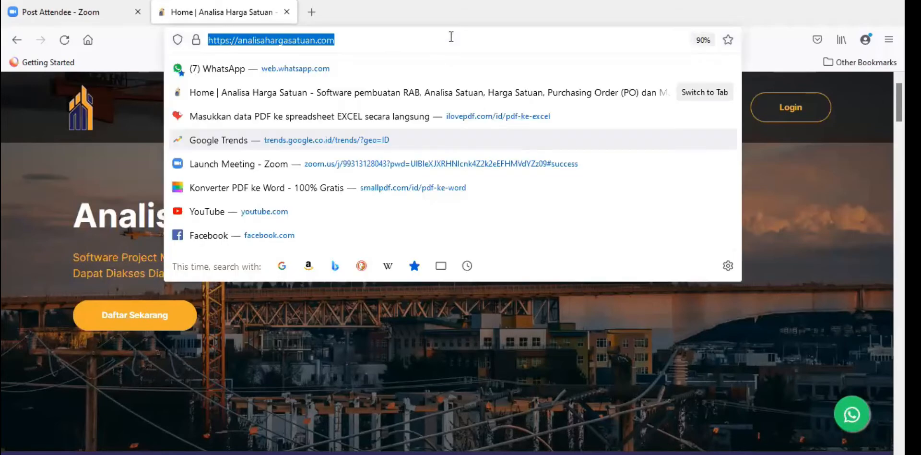
{"action": "left_click", "coordinate": [810, 118]}
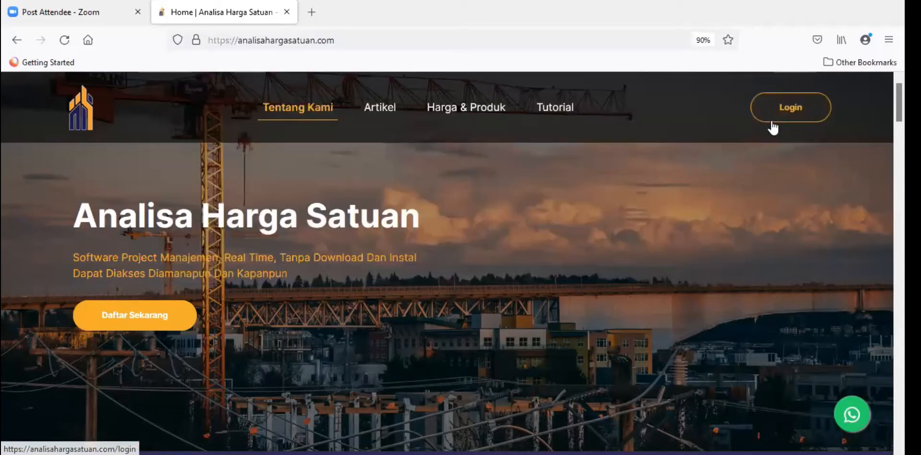
{"action": "left_click", "coordinate": [791, 109]}
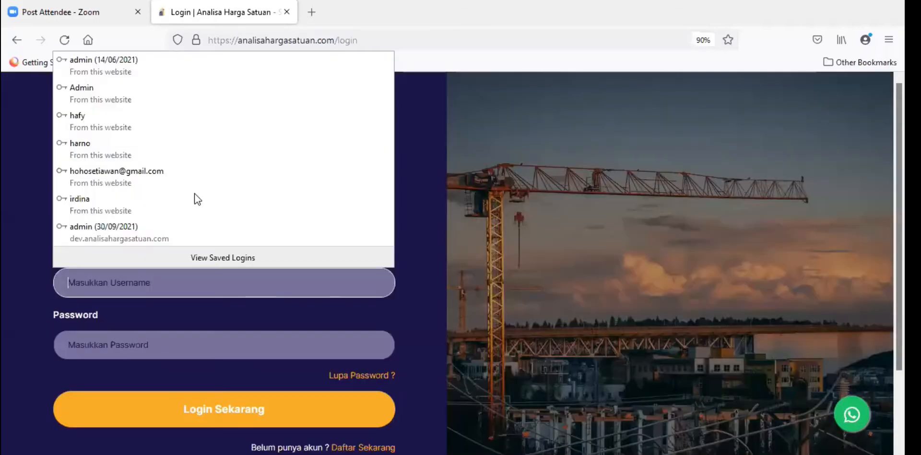
Step: Log in with the saved account, then switch to the Excel RAB workbook
{"action": "left_click", "coordinate": [257, 103]}
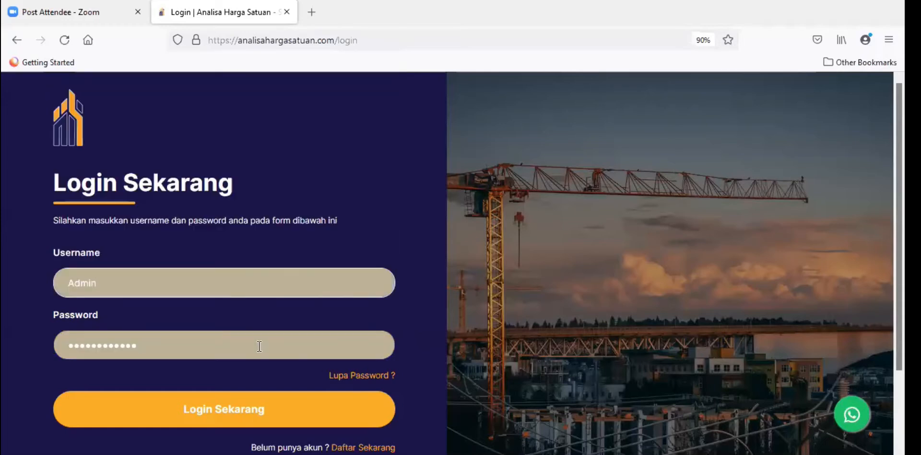
{"action": "left_click", "coordinate": [259, 408]}
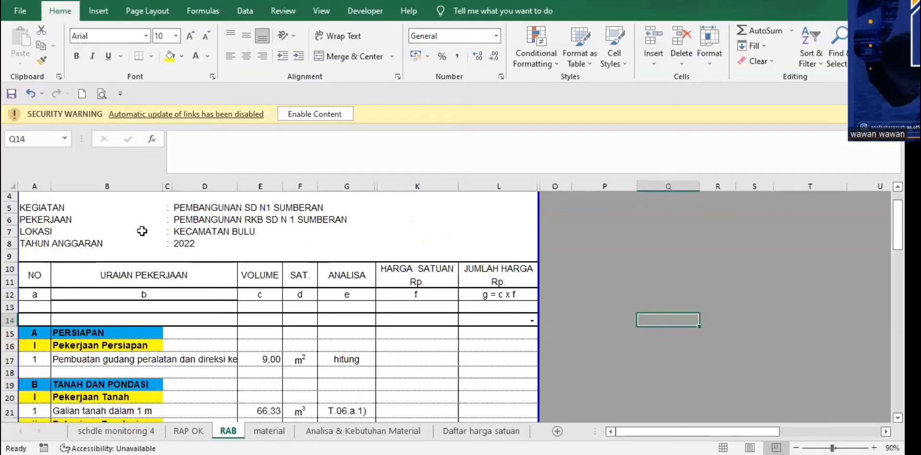
{"action": "left_click", "coordinate": [143, 231]}
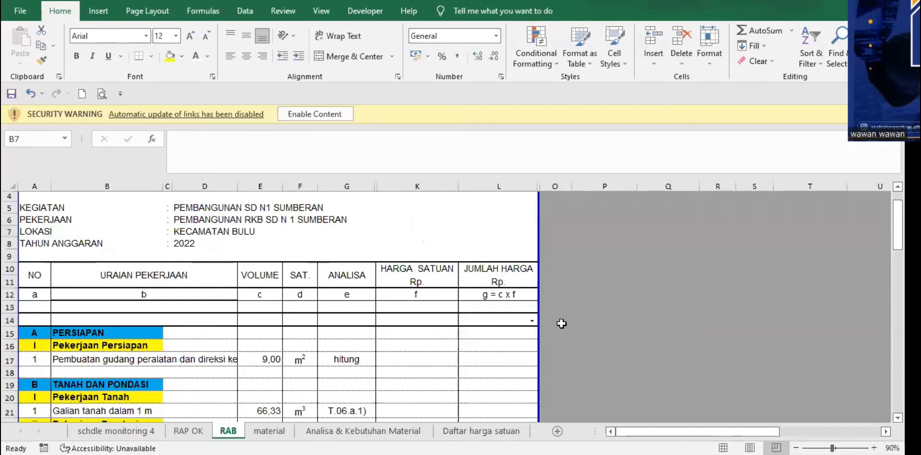
Step: Scroll through the SD N1 Sumberan RAB sheet's sections and items, then return to the dashboard
{"action": "scroll", "coordinate": [362, 264], "scroll_direction": "down", "scroll_amount": 2}
{"action": "scroll", "coordinate": [361, 264], "scroll_direction": "up", "scroll_amount": 3}
{"action": "scroll", "coordinate": [374, 288], "scroll_direction": "down", "scroll_amount": 2}
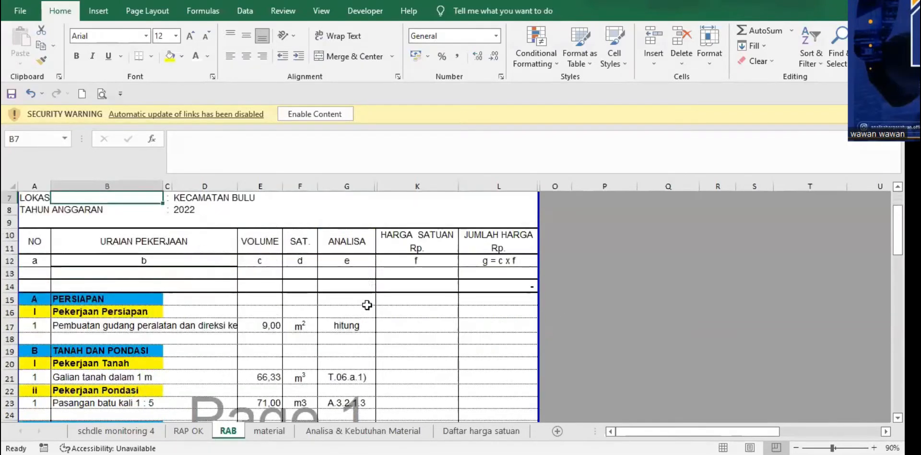
{"action": "scroll", "coordinate": [367, 305], "scroll_direction": "down", "scroll_amount": 3}
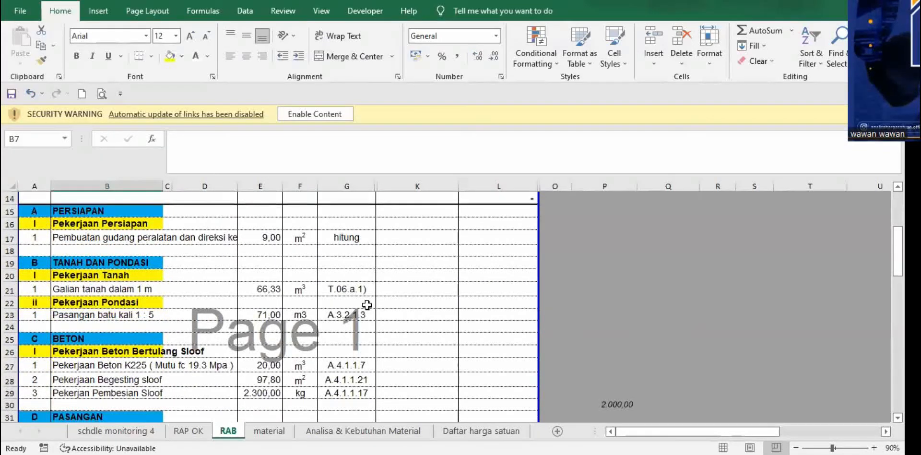
{"action": "scroll", "coordinate": [367, 305], "scroll_direction": "down", "scroll_amount": 5}
{"action": "scroll", "coordinate": [417, 282], "scroll_direction": "up", "scroll_amount": 8}
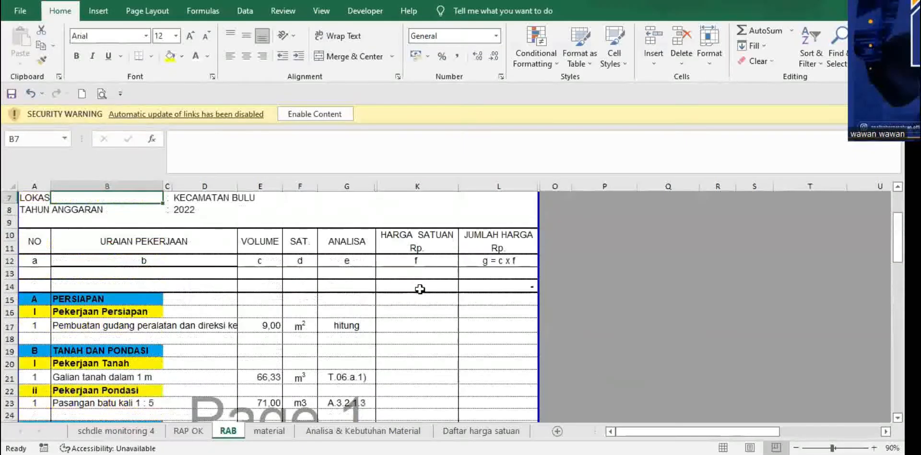
{"action": "scroll", "coordinate": [420, 307], "scroll_direction": "down", "scroll_amount": 1}
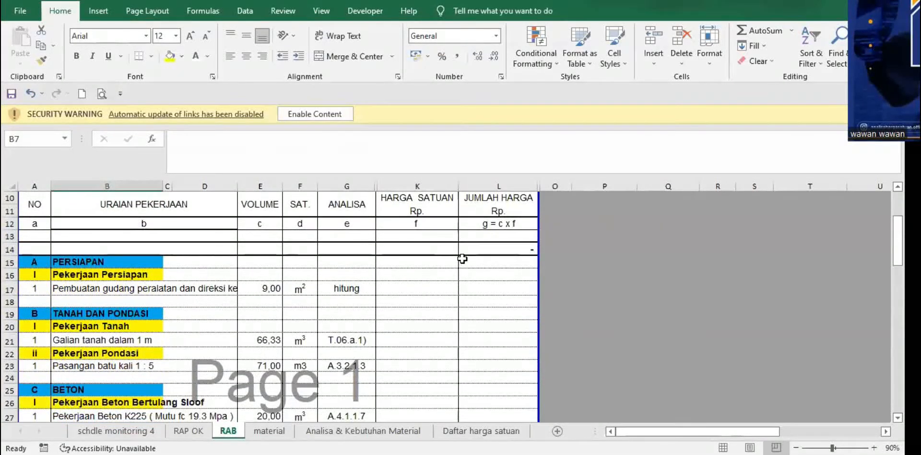
{"action": "scroll", "coordinate": [462, 258], "scroll_direction": "down", "scroll_amount": 2}
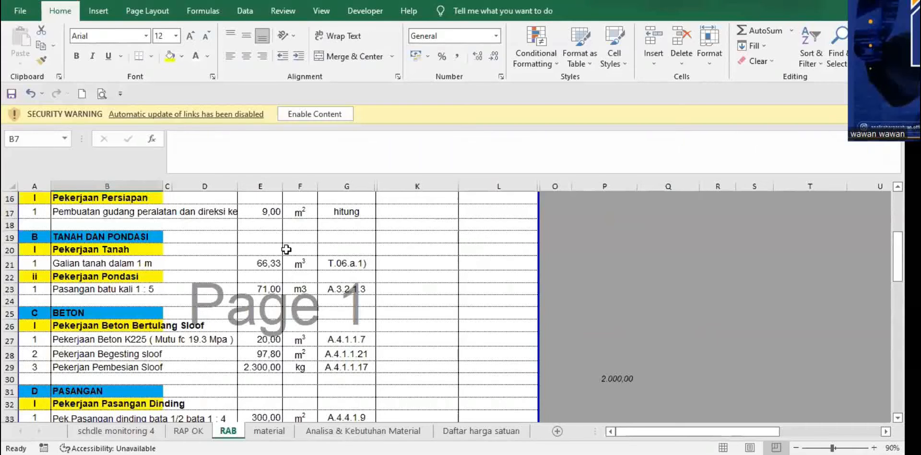
{"action": "scroll", "coordinate": [183, 269], "scroll_direction": "up", "scroll_amount": 5}
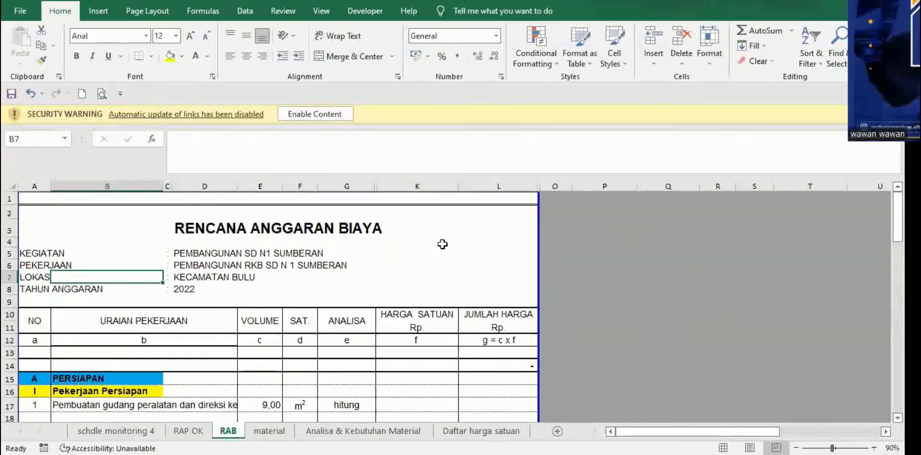
{"action": "left_click", "coordinate": [442, 244]}
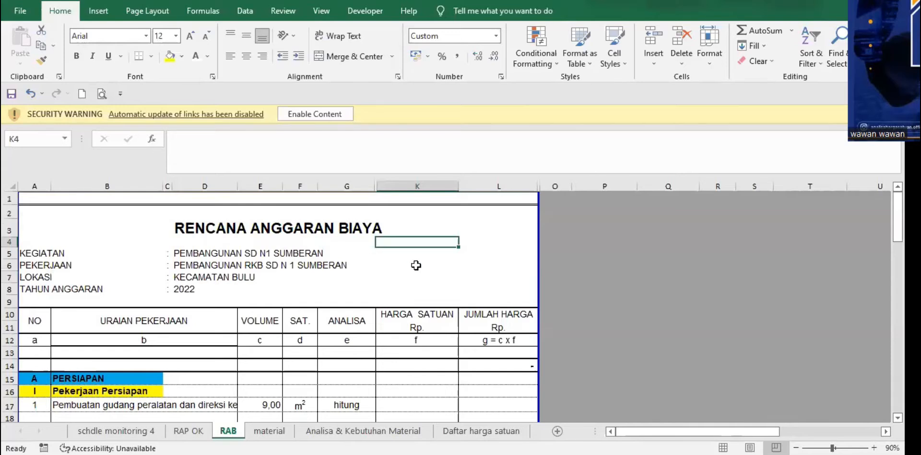
{"action": "scroll", "coordinate": [416, 266], "scroll_direction": "down", "scroll_amount": 1}
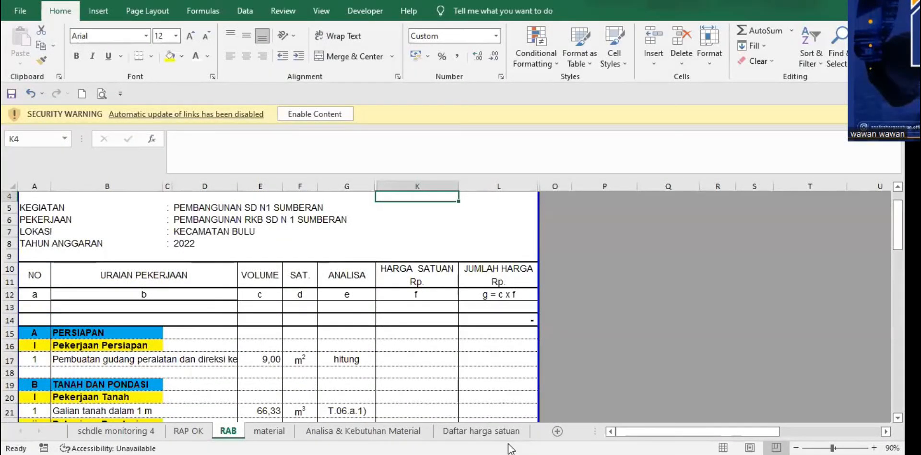
{"action": "key", "text": "alt+Tab"}
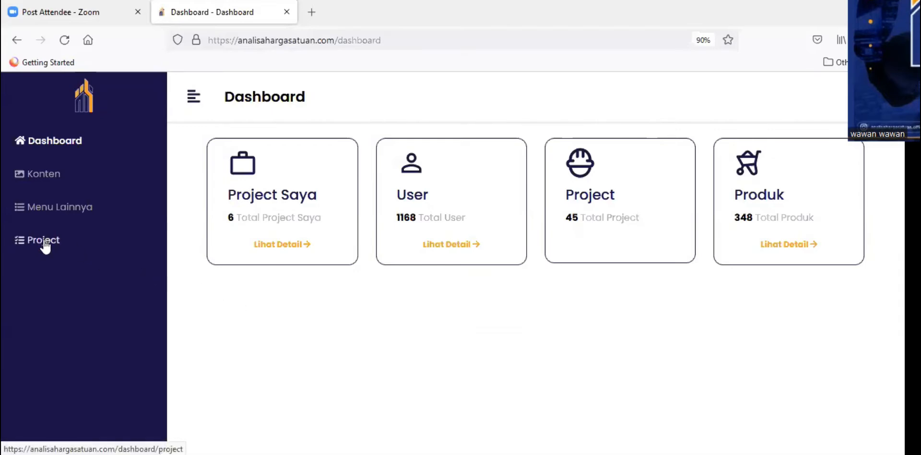
Step: Open the Tambah Project Baru form from the Project page, then switch to Excel
{"action": "left_click", "coordinate": [105, 235]}
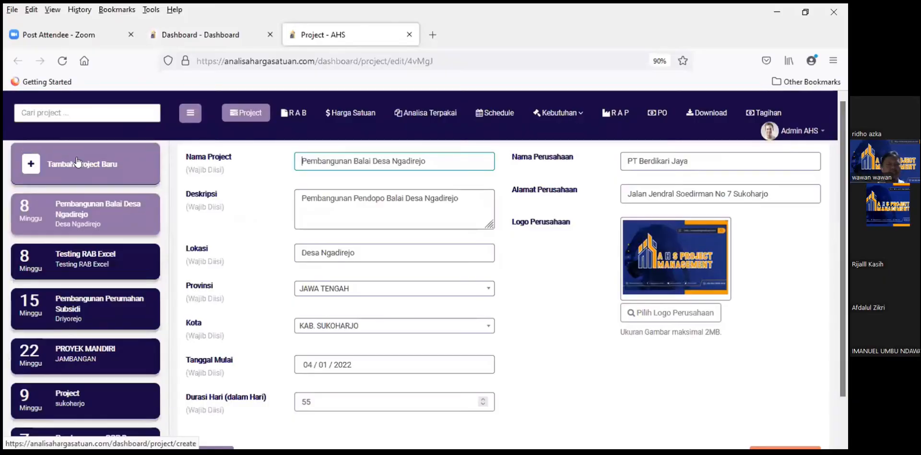
{"action": "left_click", "coordinate": [63, 164]}
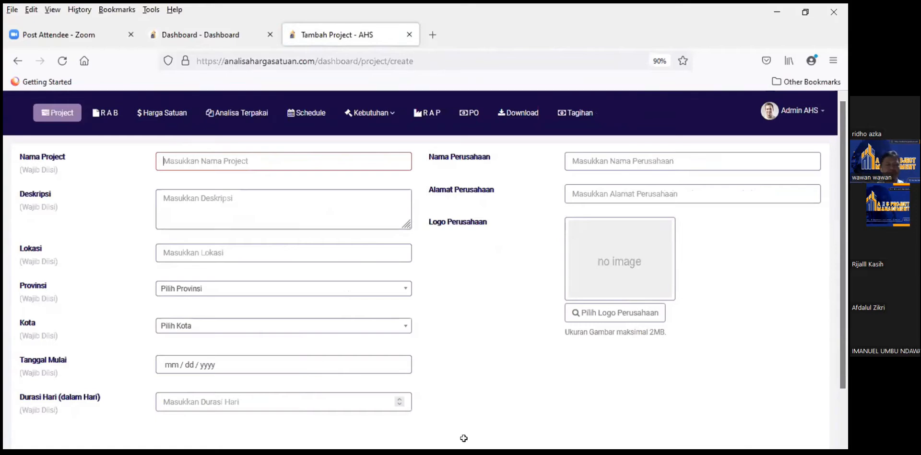
{"action": "key", "text": "alt+Tab"}
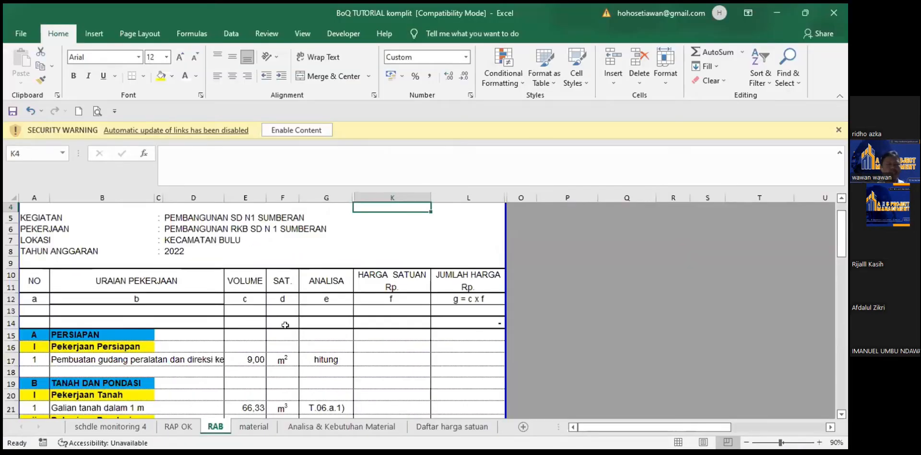
{"action": "scroll", "coordinate": [307, 326], "scroll_direction": "down", "scroll_amount": 5}
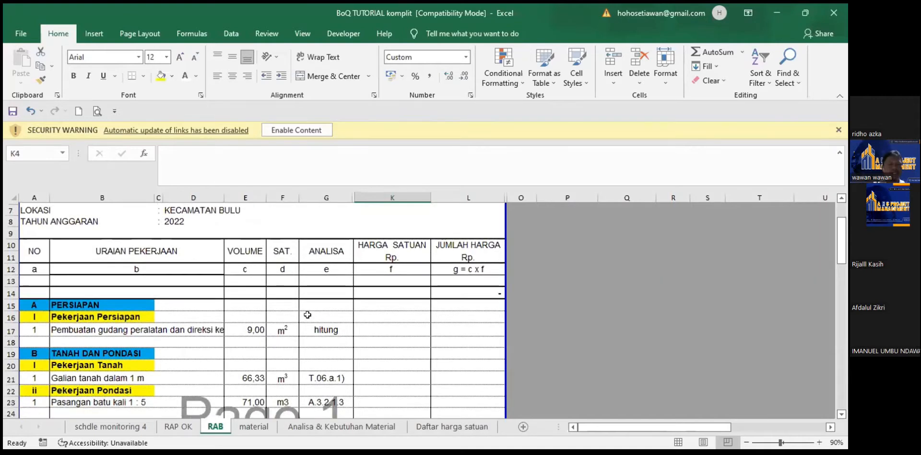
{"action": "scroll", "coordinate": [307, 304], "scroll_direction": "up", "scroll_amount": 5}
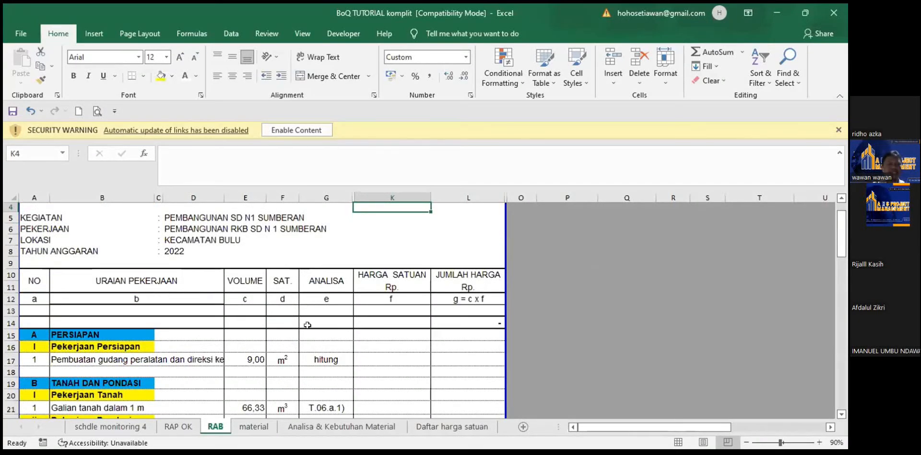
{"action": "scroll", "coordinate": [308, 325], "scroll_direction": "down", "scroll_amount": 9}
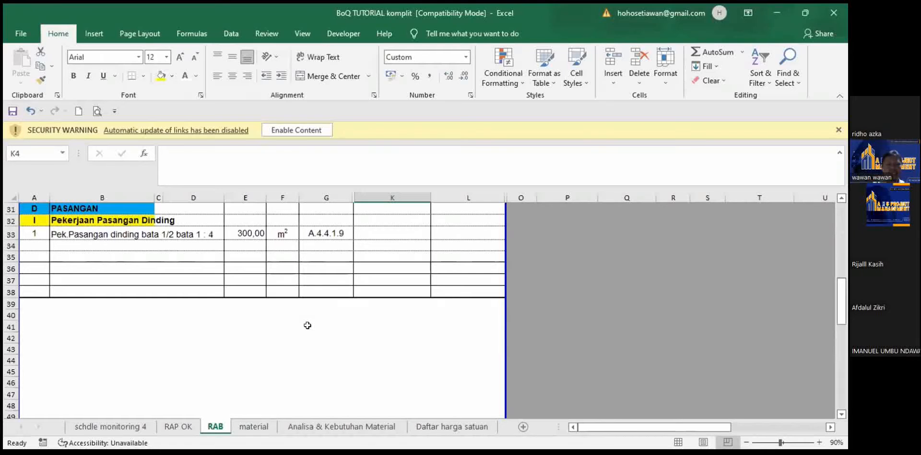
{"action": "left_click", "coordinate": [387, 288]}
{"action": "scroll", "coordinate": [171, 318], "scroll_direction": "up", "scroll_amount": 8}
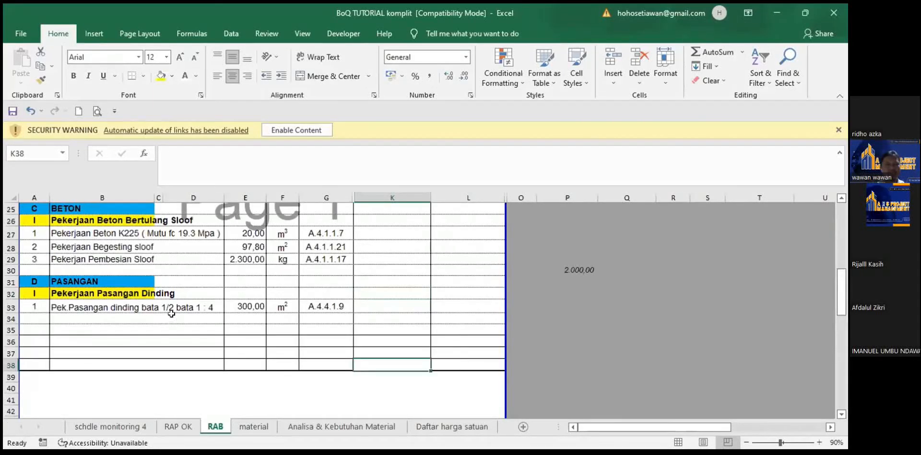
{"action": "scroll", "coordinate": [188, 296], "scroll_direction": "up", "scroll_amount": 2}
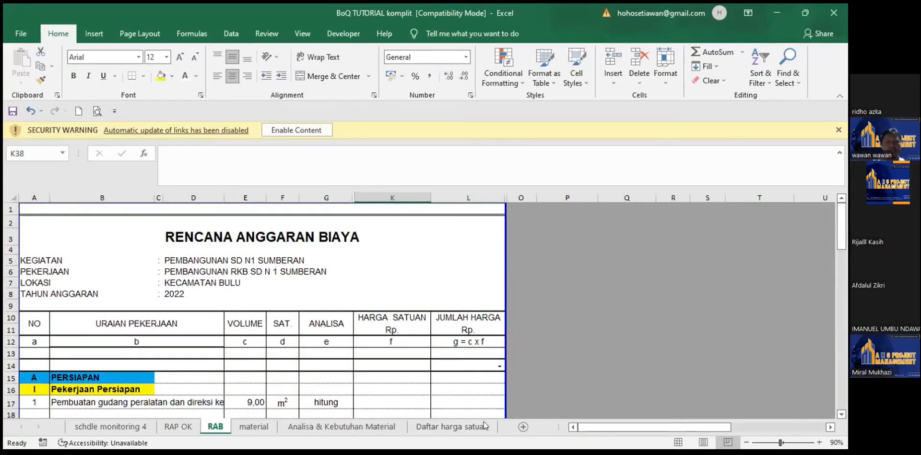
{"action": "scroll", "coordinate": [392, 286], "scroll_direction": "down", "scroll_amount": 2}
{"action": "scroll", "coordinate": [393, 287], "scroll_direction": "up", "scroll_amount": 2}
Step: Copy the activity name PEMBANGUNAN SD N1 SUMBERAN from Excel into Nama Project
{"action": "left_click", "coordinate": [177, 259]}
{"action": "key", "text": "ctrl+c"}
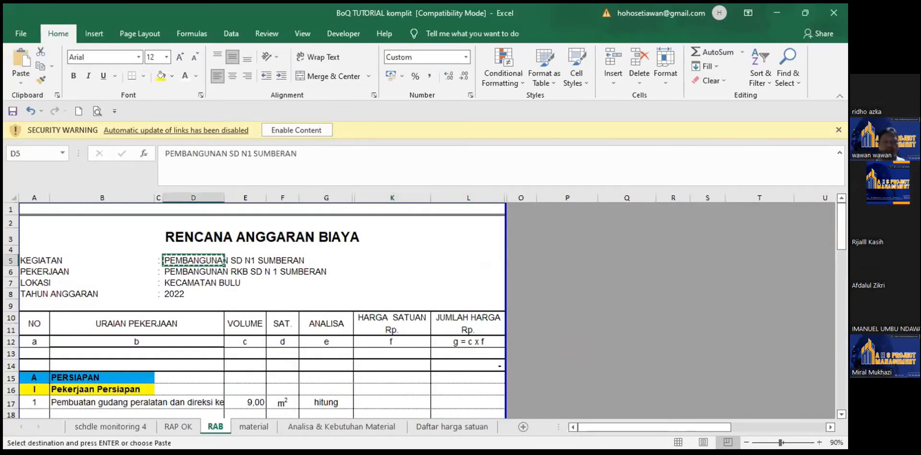
{"action": "key", "text": "alt+Tab"}
{"action": "key", "text": "ctrl+v"}
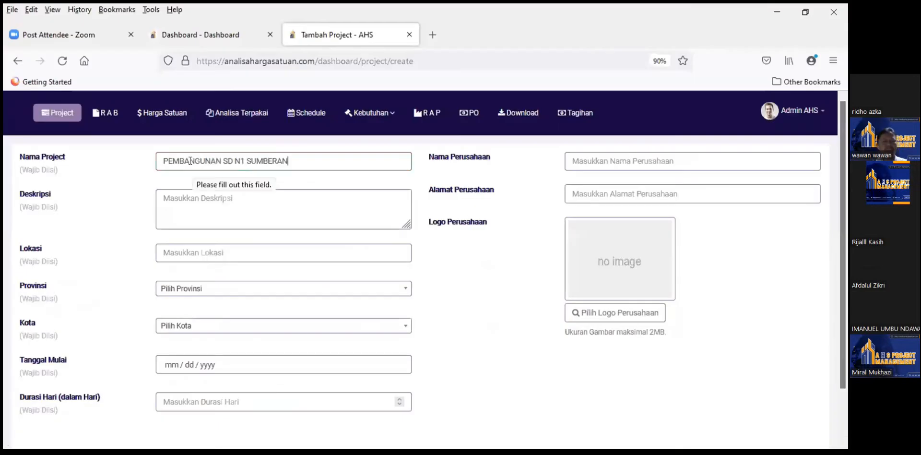
{"action": "key", "text": "Tab"}
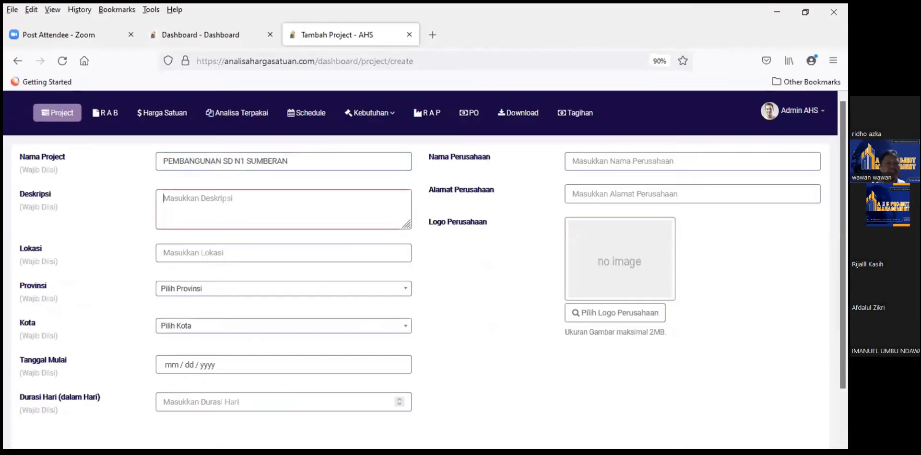
Step: Paste the work description PEMBANGUNAN RKB SD N 1 SUMBERAN into Deskripsi
{"action": "key", "text": "alt+Tab"}
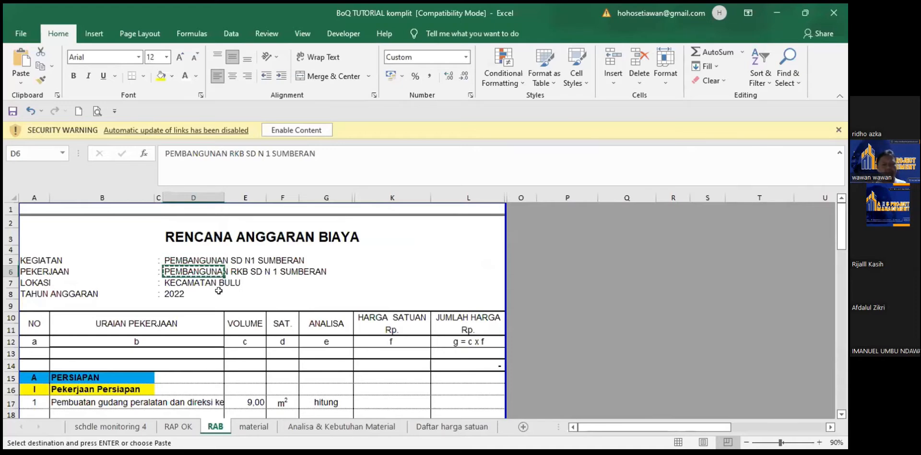
{"action": "key", "text": "alt+Tab"}
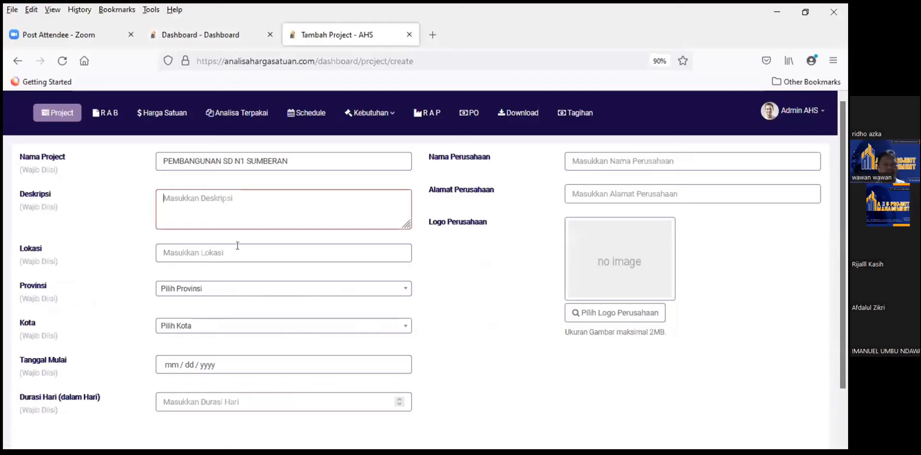
{"action": "key", "text": "ctrl+v"}
Step: Copy KECAMATAN BULU from cell D7 into the Lokasi field
{"action": "left_click", "coordinate": [268, 250]}
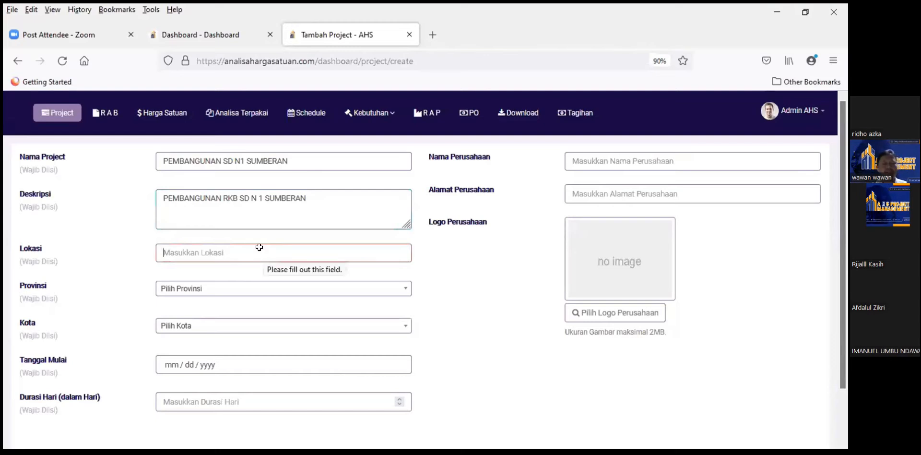
{"action": "key", "text": "alt+Tab"}
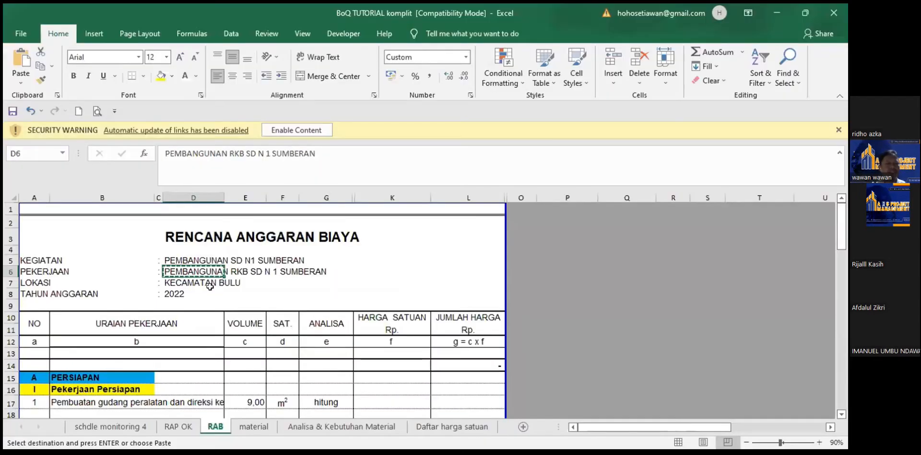
{"action": "left_click", "coordinate": [186, 283]}
{"action": "key", "text": "ctrl+c"}
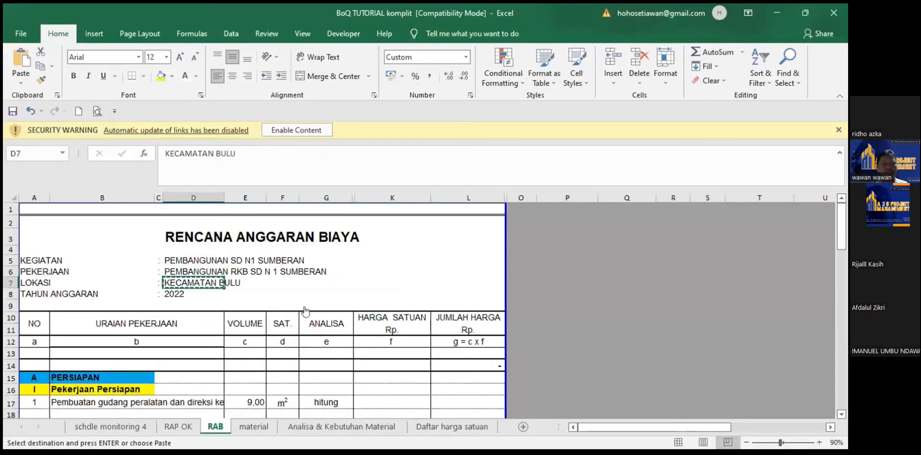
{"action": "key", "text": "alt+Tab"}
{"action": "key", "text": "ctrl+v"}
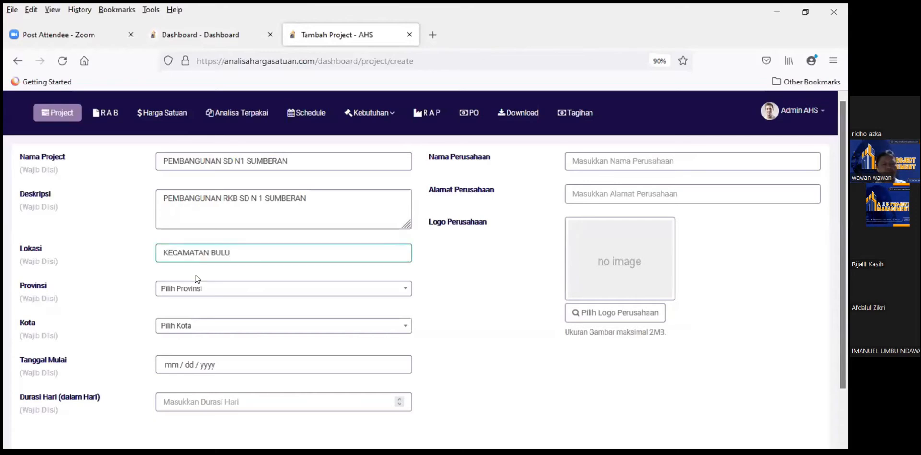
Step: Set Provinsi to JAWA TENGAH by searching for 'jawa'
{"action": "scroll", "coordinate": [230, 240], "scroll_direction": "down", "scroll_amount": 2}
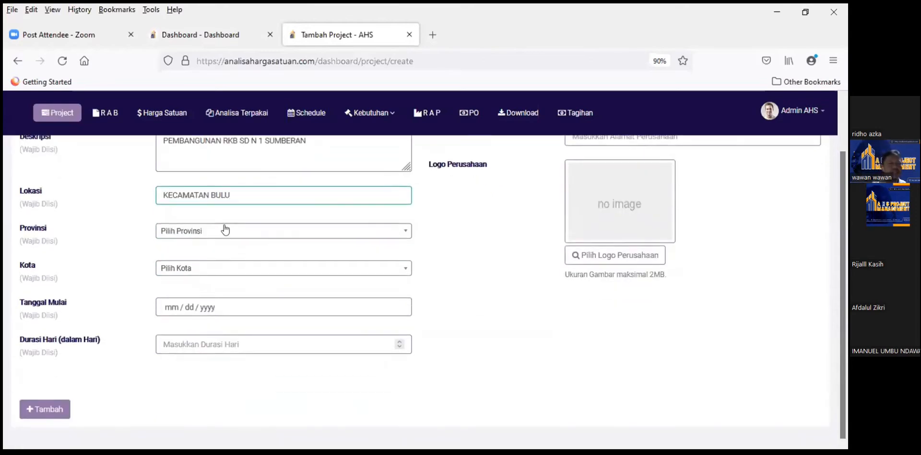
{"action": "left_click", "coordinate": [226, 231]}
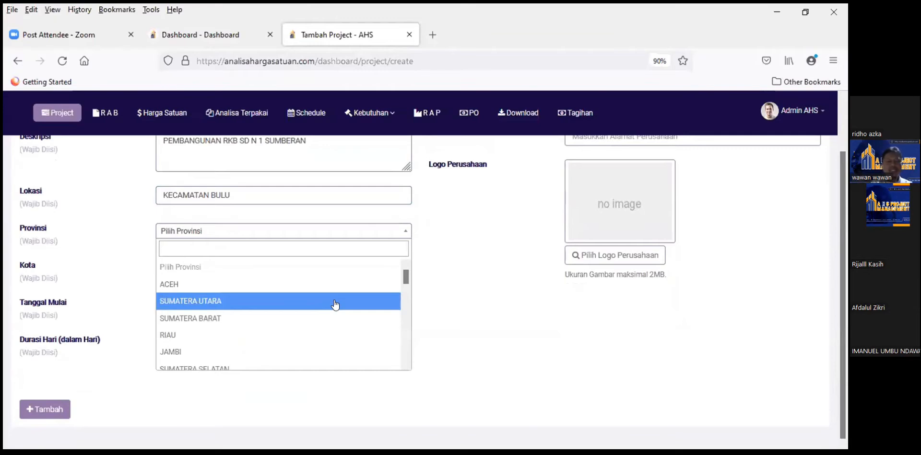
{"action": "type", "text": "jawa"}
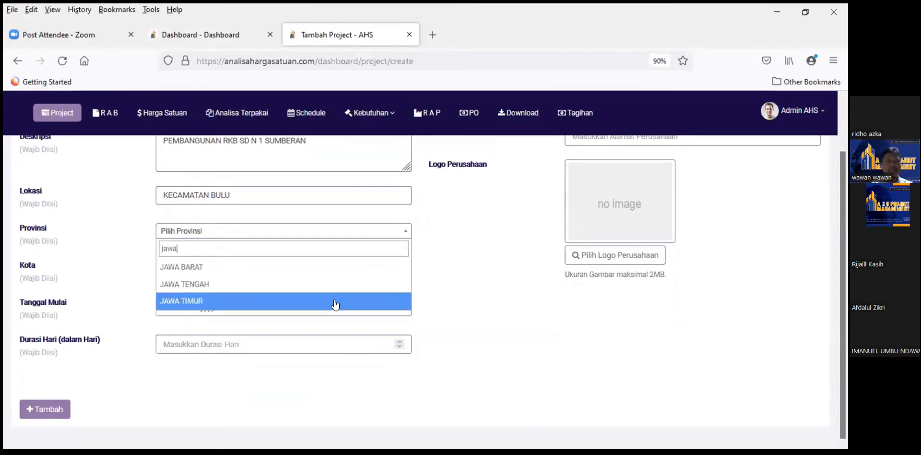
{"action": "left_click", "coordinate": [259, 285]}
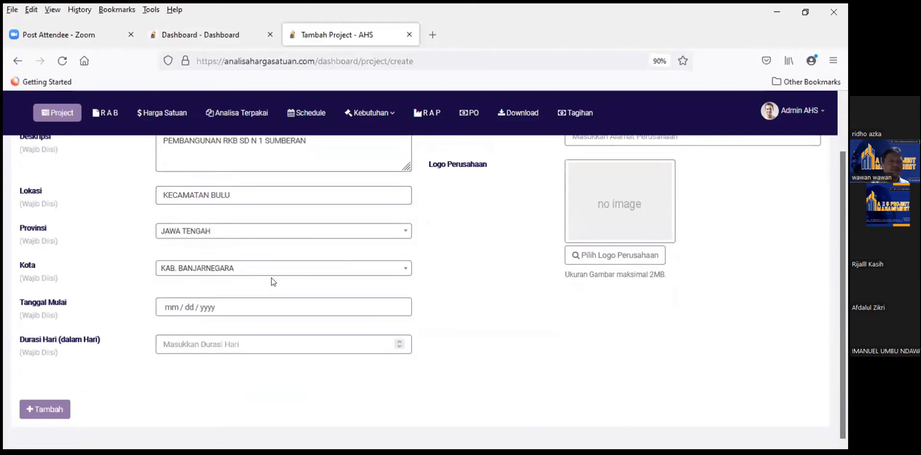
Step: Set Tanggal Mulai to 1 April 2022 and Durasi Hari to 55
{"action": "left_click", "coordinate": [252, 307]}
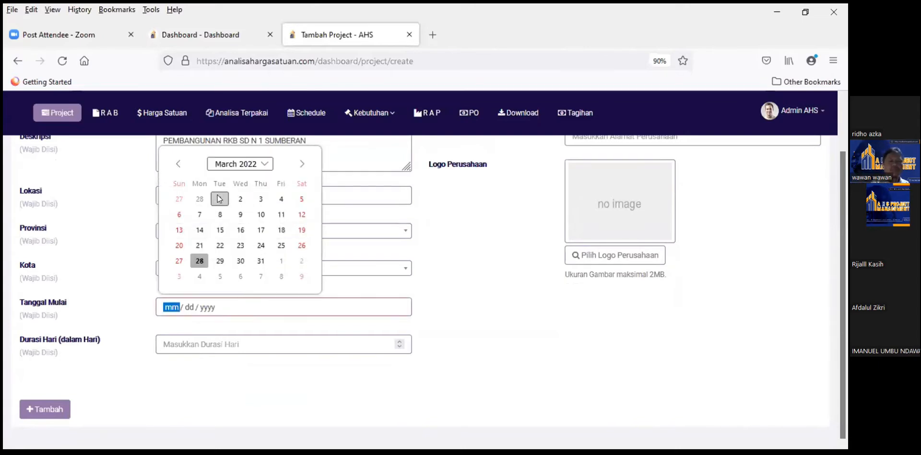
{"action": "left_click", "coordinate": [275, 260]}
{"action": "left_click", "coordinate": [193, 350]}
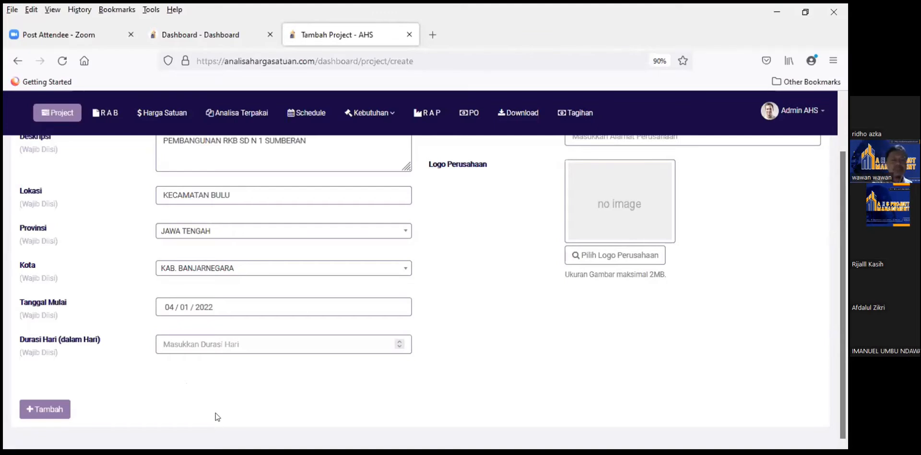
{"action": "key", "text": "slash"}
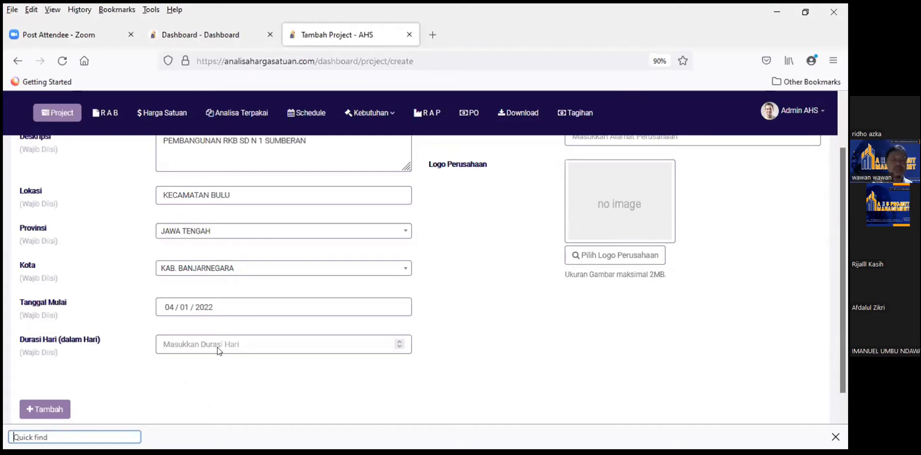
{"action": "left_click", "coordinate": [217, 353]}
{"action": "type", "text": "55"}
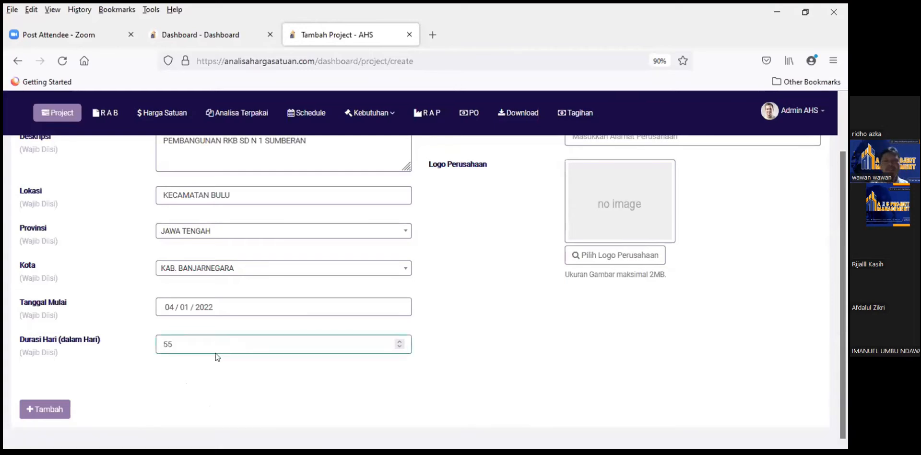
{"action": "scroll", "coordinate": [506, 230], "scroll_direction": "up", "scroll_amount": 2}
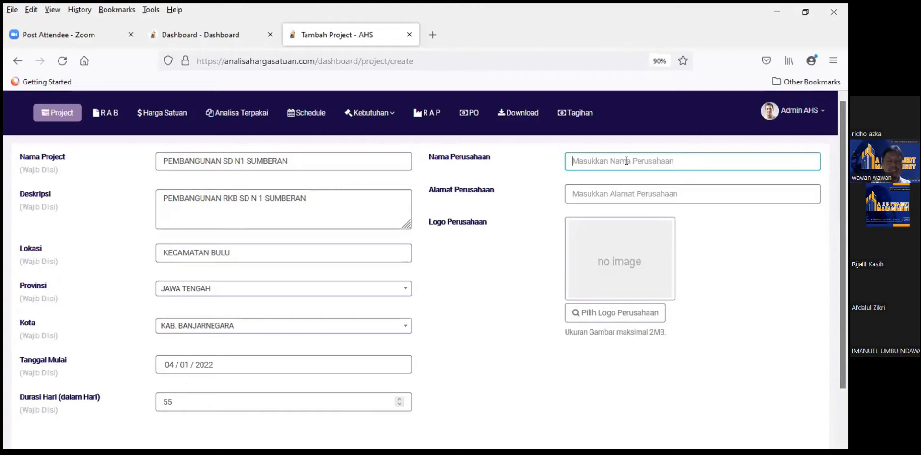
Step: Enter the contractor's name in Nama Perusahaan and its Wonogiri street address in Alamat Perusahaan
{"action": "type", "text": "cv"}
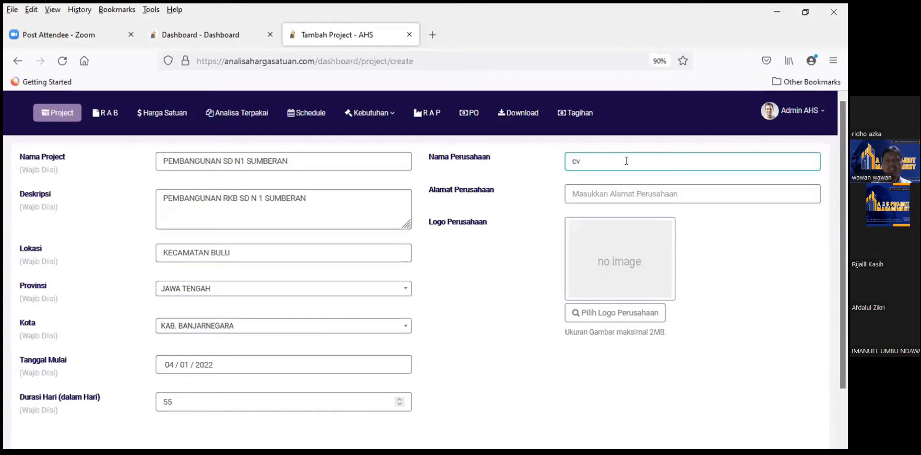
{"action": "type", "text": ". Wa"}
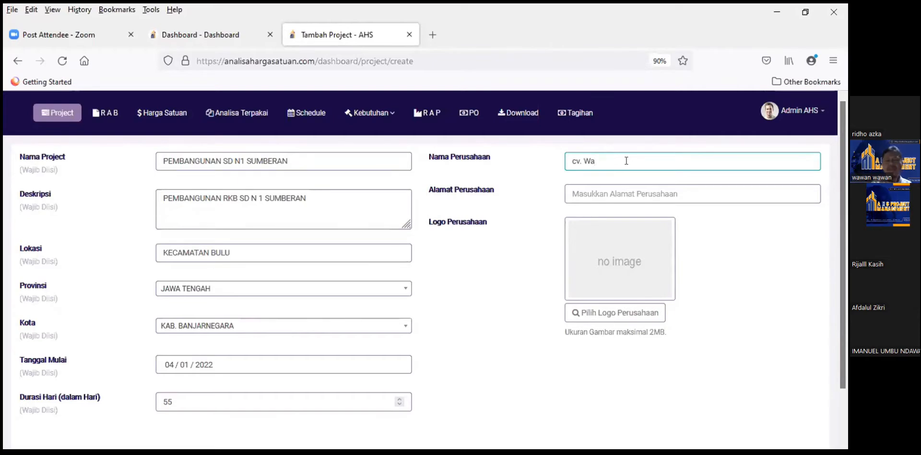
{"action": "type", "text": "hyu"}
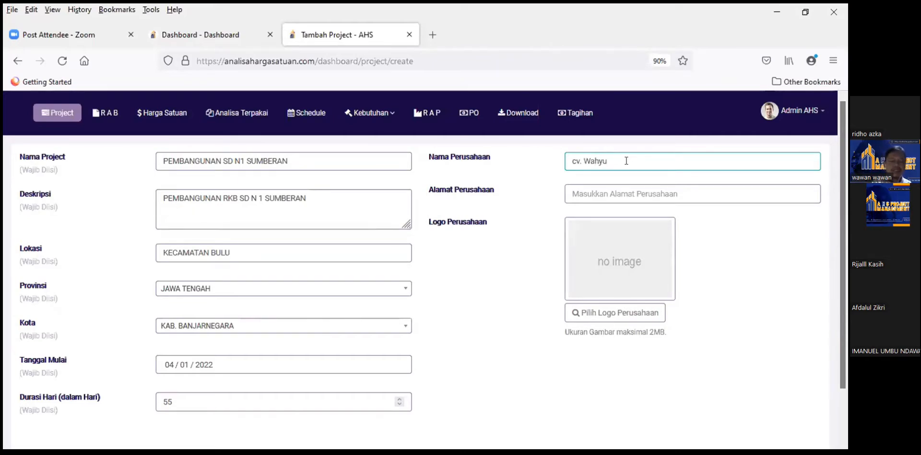
{"action": "type", "text": "Rejeki"}
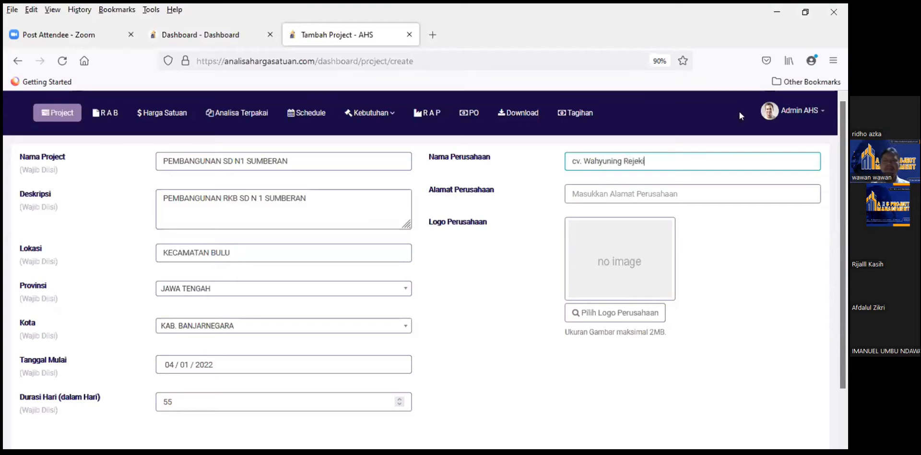
{"action": "left_click", "coordinate": [638, 196]}
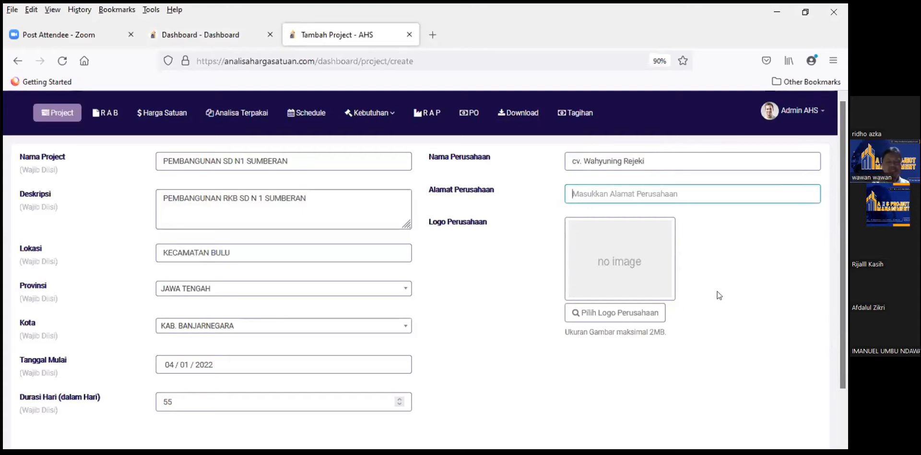
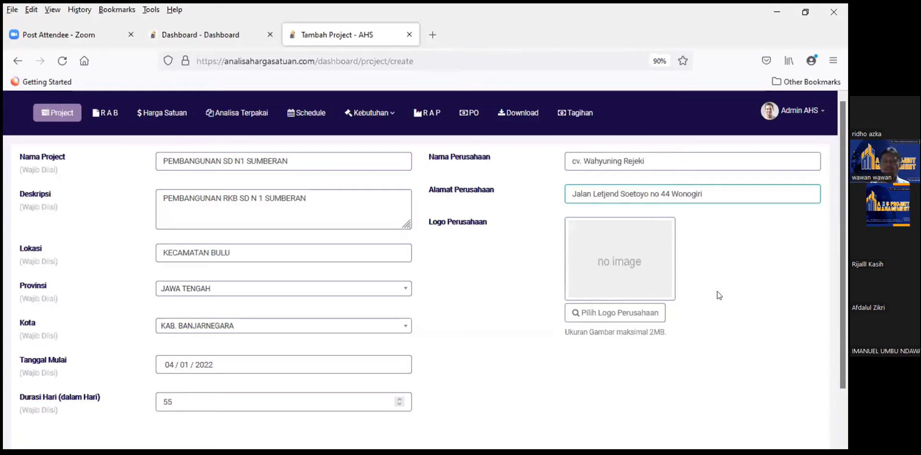
{"action": "left_click", "coordinate": [521, 234]}
{"action": "scroll", "coordinate": [504, 220], "scroll_direction": "down", "scroll_amount": 2}
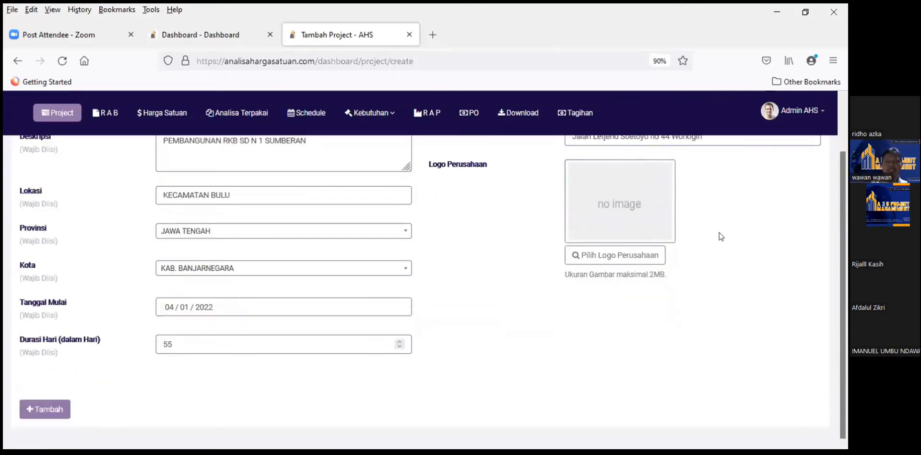
{"action": "scroll", "coordinate": [674, 225], "scroll_direction": "up", "scroll_amount": 2}
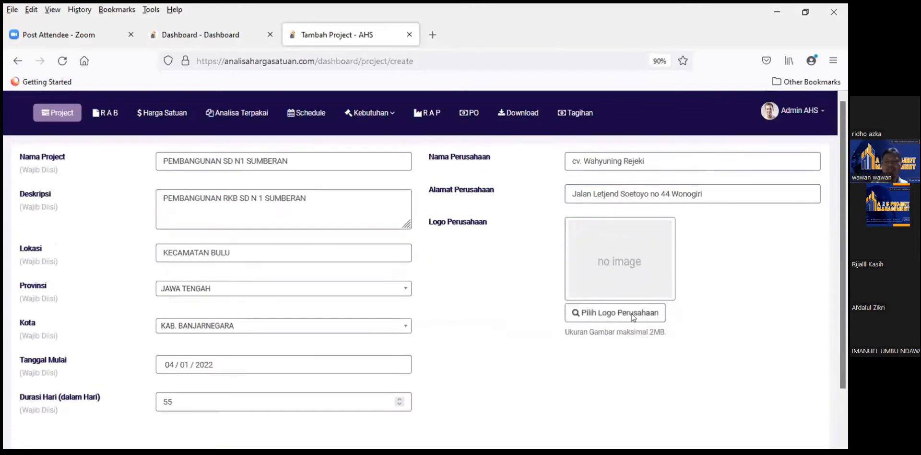
Step: Upload the AHS project management logo image as the company logo
{"action": "left_click", "coordinate": [632, 275]}
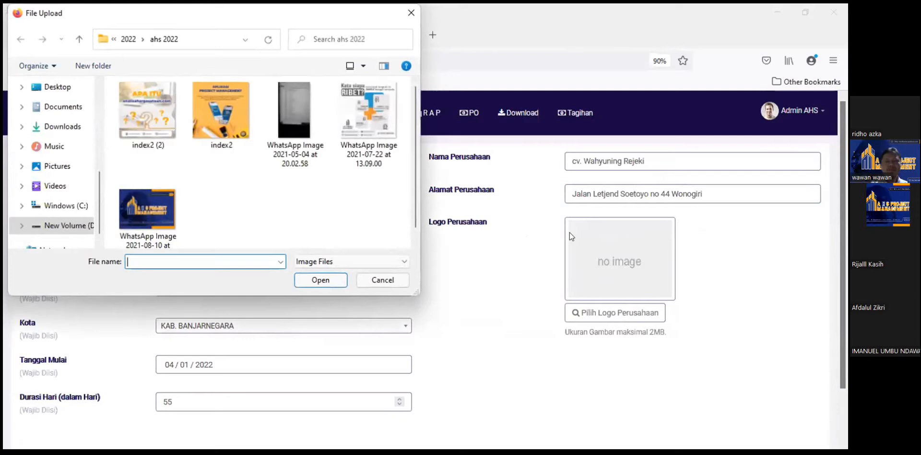
{"action": "left_click", "coordinate": [154, 205]}
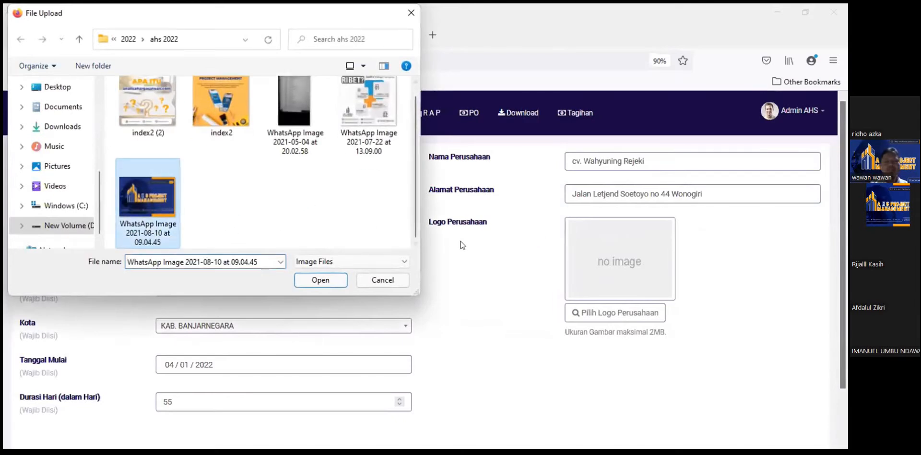
{"action": "left_click", "coordinate": [316, 281]}
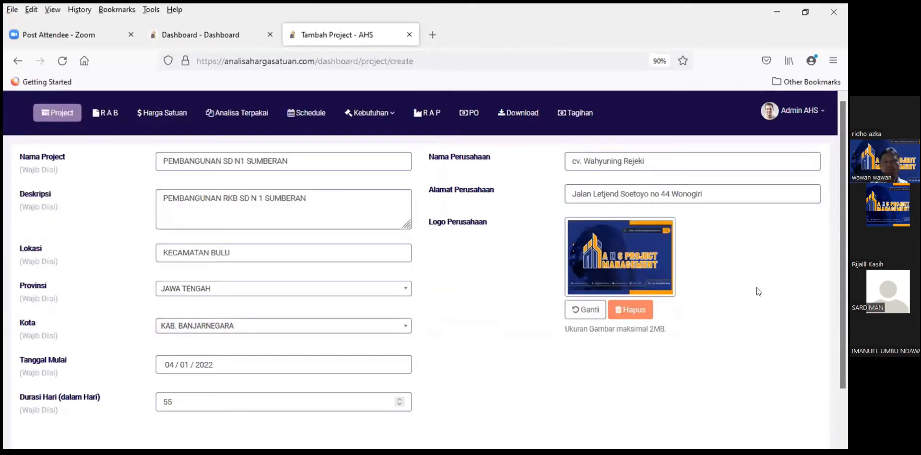
{"action": "scroll", "coordinate": [741, 284], "scroll_direction": "down", "scroll_amount": 2}
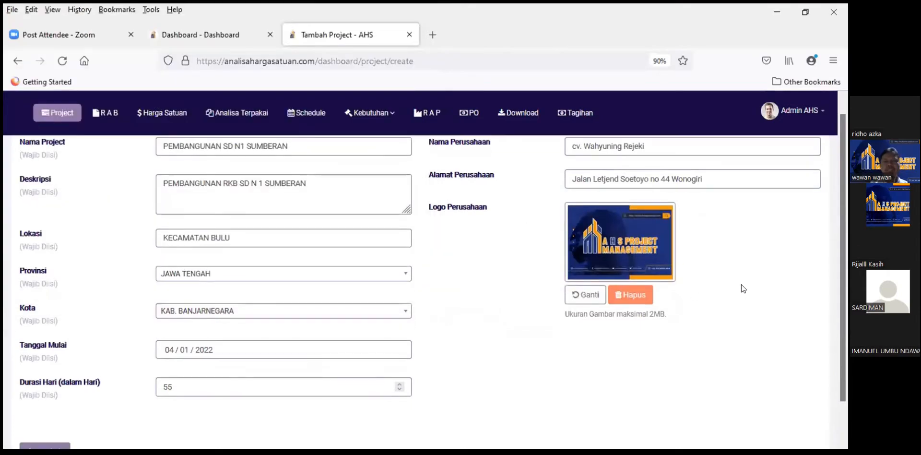
{"action": "scroll", "coordinate": [741, 284], "scroll_direction": "up", "scroll_amount": 2}
{"action": "scroll", "coordinate": [745, 276], "scroll_direction": "down", "scroll_amount": 2}
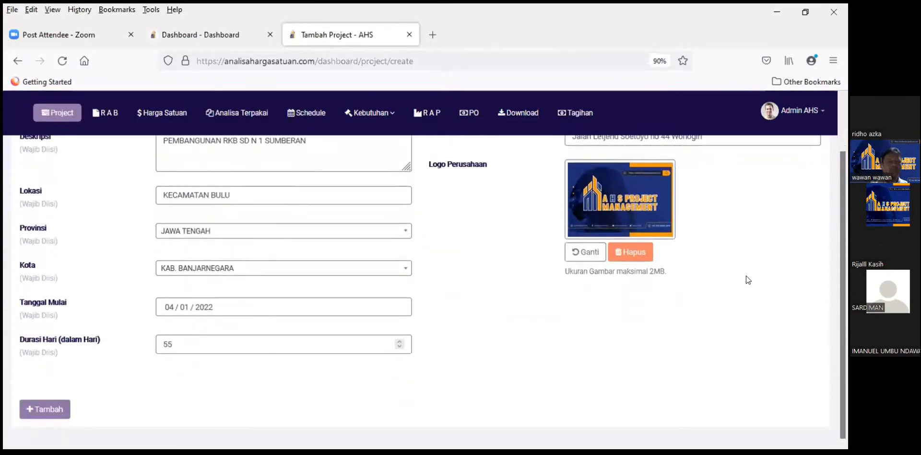
{"action": "scroll", "coordinate": [226, 182], "scroll_direction": "up", "scroll_amount": 2}
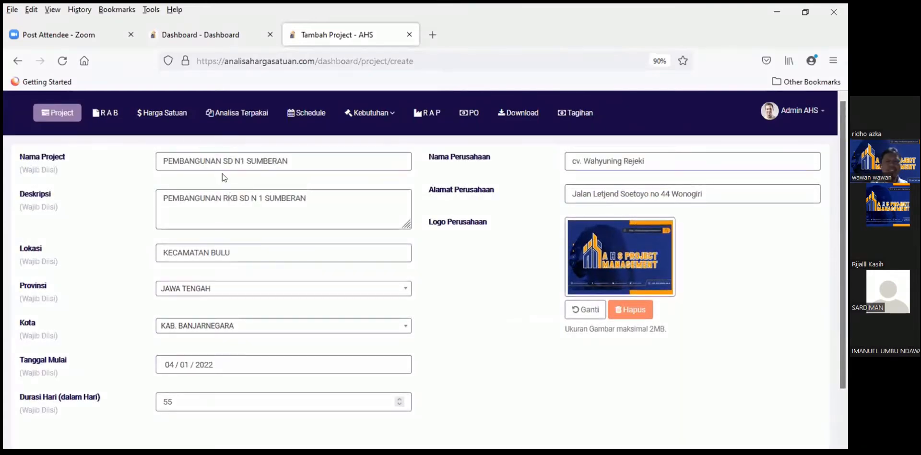
{"action": "scroll", "coordinate": [698, 321], "scroll_direction": "down", "scroll_amount": 2}
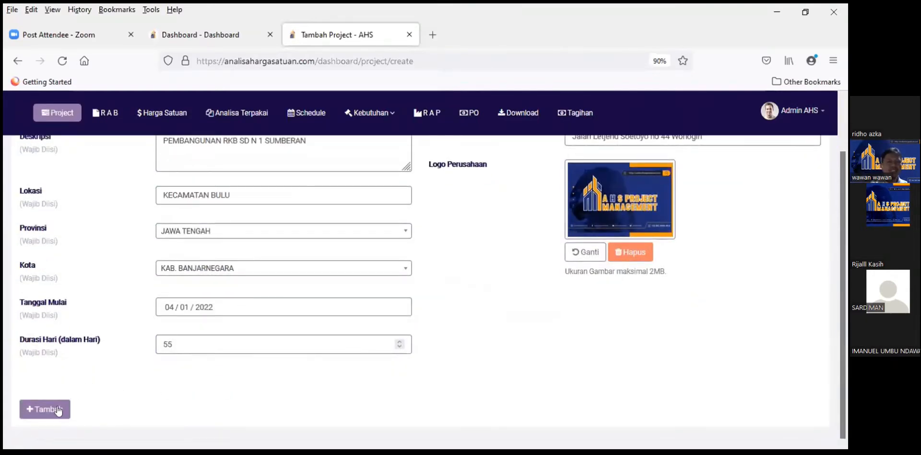
Step: Submit the new project and open its empty RAB page
{"action": "left_click", "coordinate": [42, 410]}
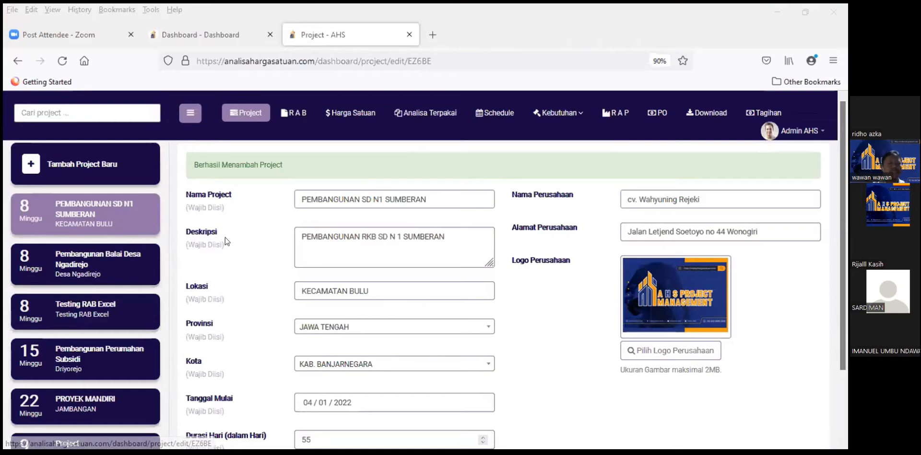
{"action": "scroll", "coordinate": [336, 249], "scroll_direction": "down", "scroll_amount": 3}
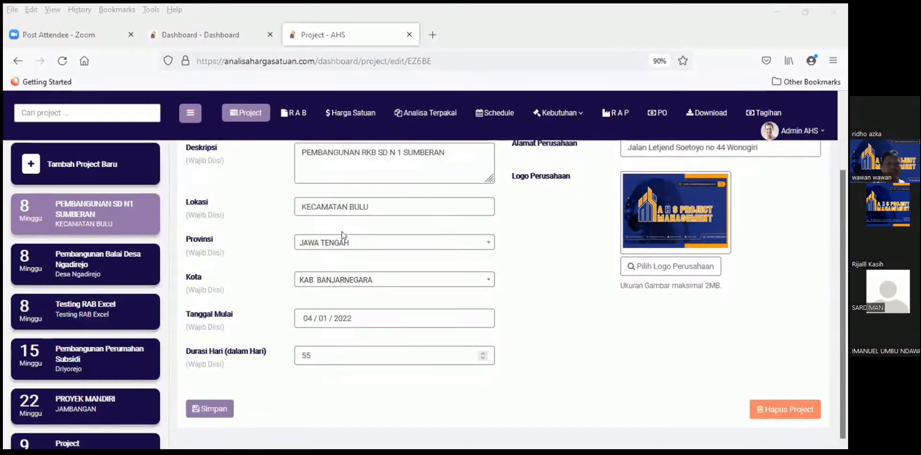
{"action": "scroll", "coordinate": [365, 272], "scroll_direction": "up", "scroll_amount": 2}
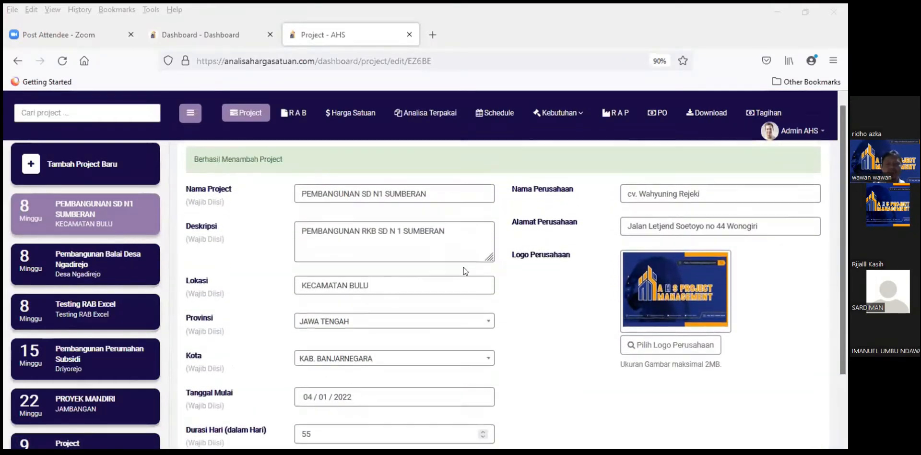
{"action": "scroll", "coordinate": [335, 254], "scroll_direction": "down", "scroll_amount": 2}
{"action": "scroll", "coordinate": [245, 248], "scroll_direction": "up", "scroll_amount": 3}
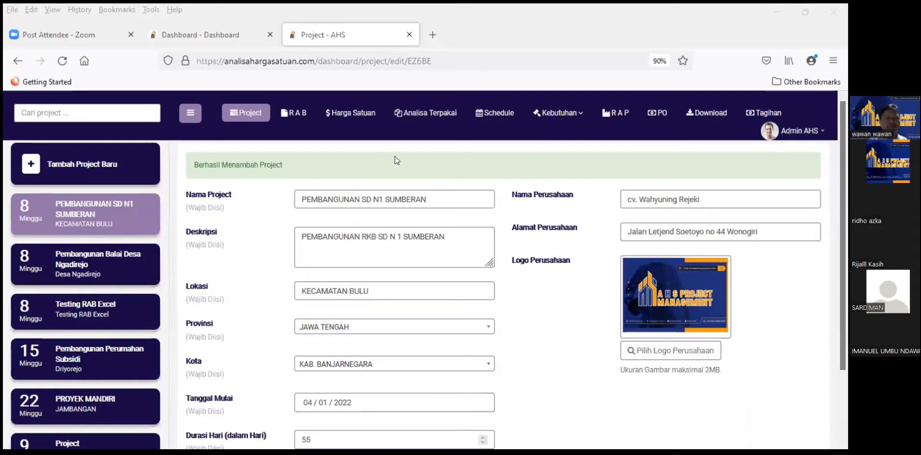
{"action": "left_click", "coordinate": [488, 148]}
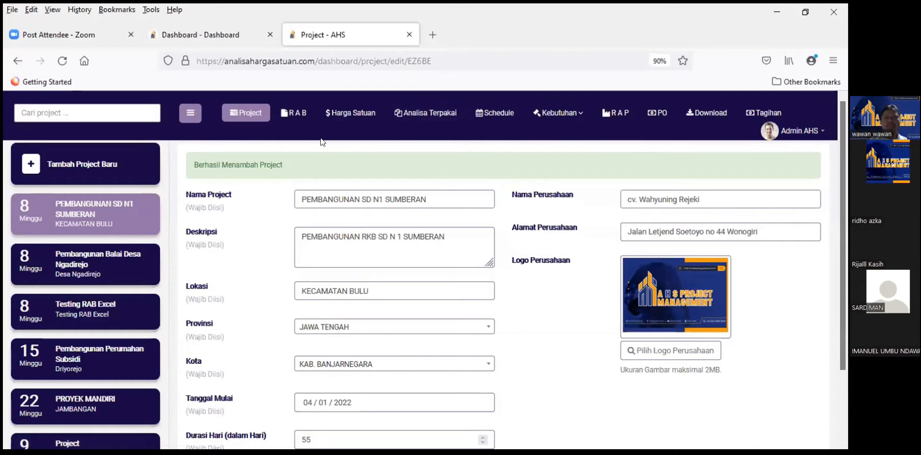
{"action": "left_click", "coordinate": [297, 113]}
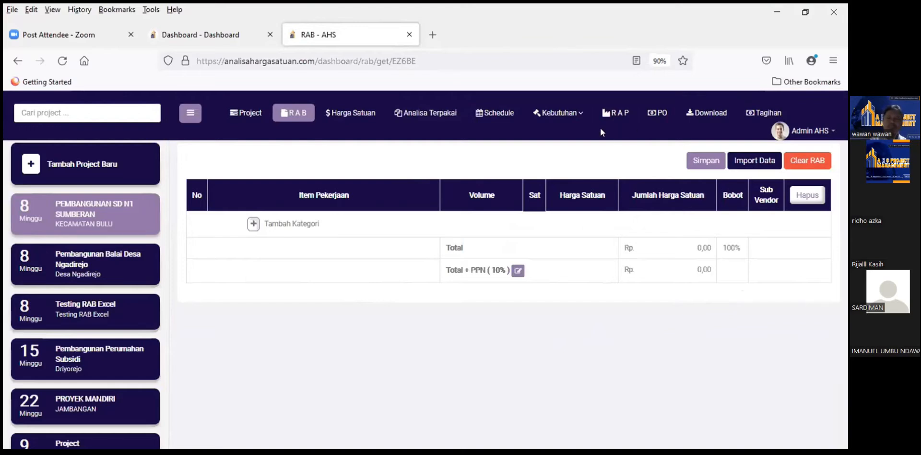
Step: Download the RAB.xlsx template from the Import RAB dialog and open it
{"action": "left_click", "coordinate": [752, 160]}
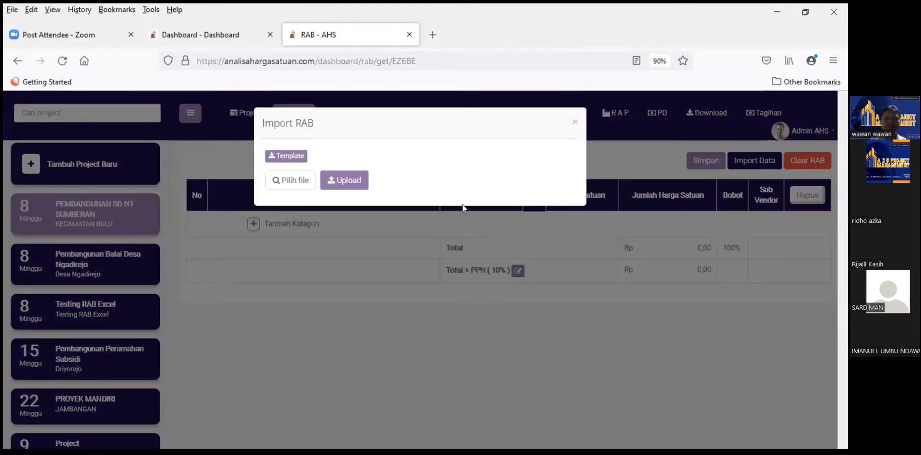
{"action": "left_click", "coordinate": [286, 157]}
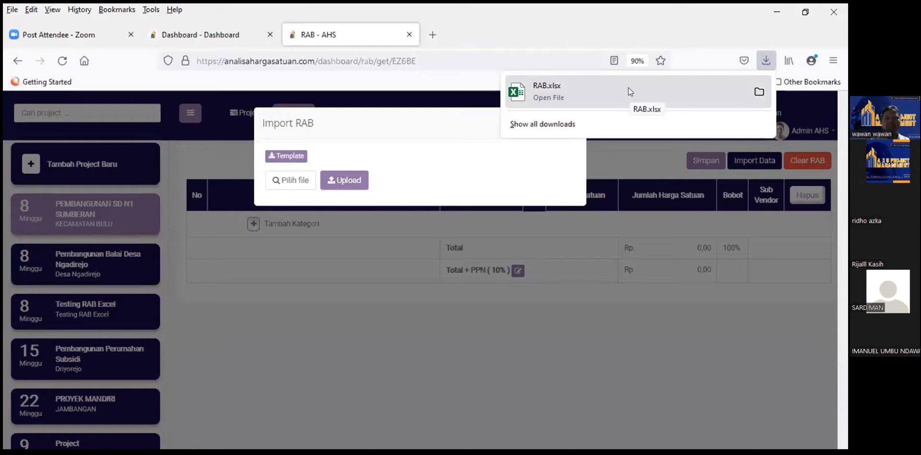
{"action": "left_click", "coordinate": [629, 92]}
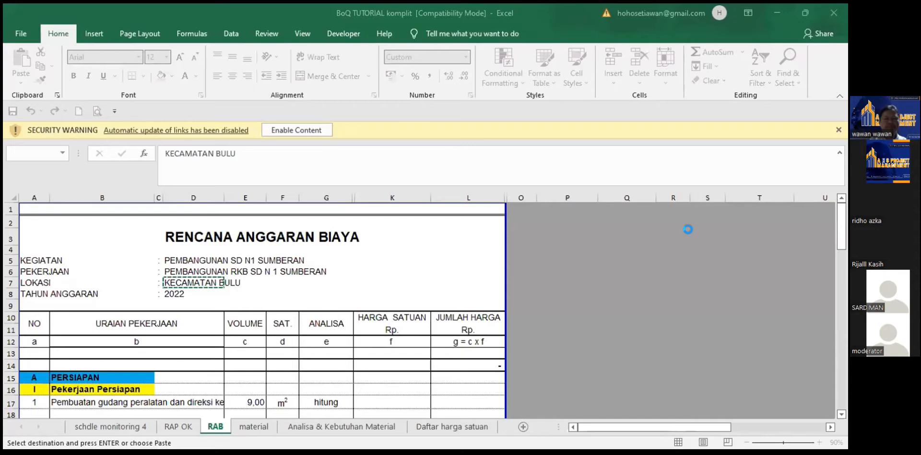
Step: Review the template's No, Item Pekerjaan, Volume, Kategori and Subkategori columns and five sample rows
{"action": "key", "text": "alt+Tab"}
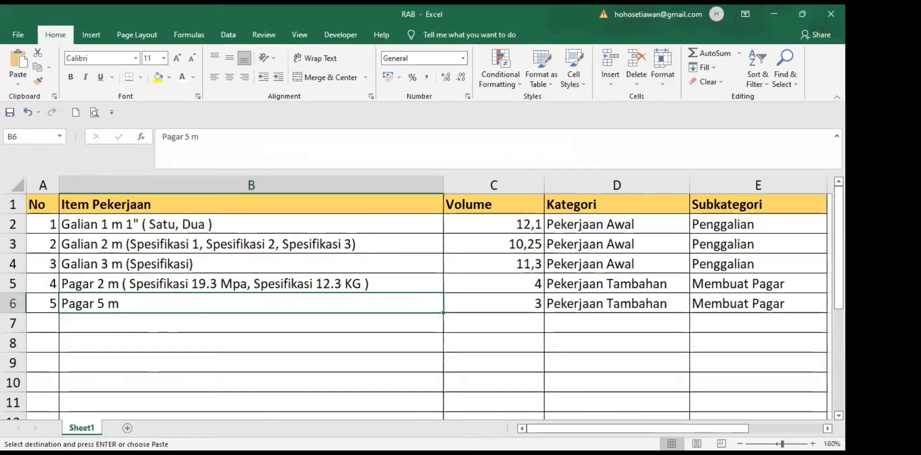
{"action": "left_click", "coordinate": [416, 248]}
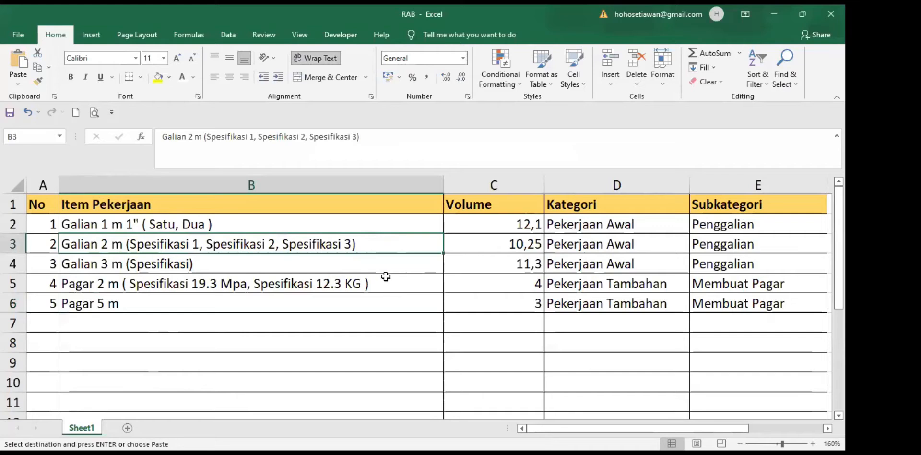
{"action": "scroll", "coordinate": [384, 276], "scroll_direction": "down", "scroll_amount": 6}
{"action": "scroll", "coordinate": [386, 273], "scroll_direction": "up", "scroll_amount": 6}
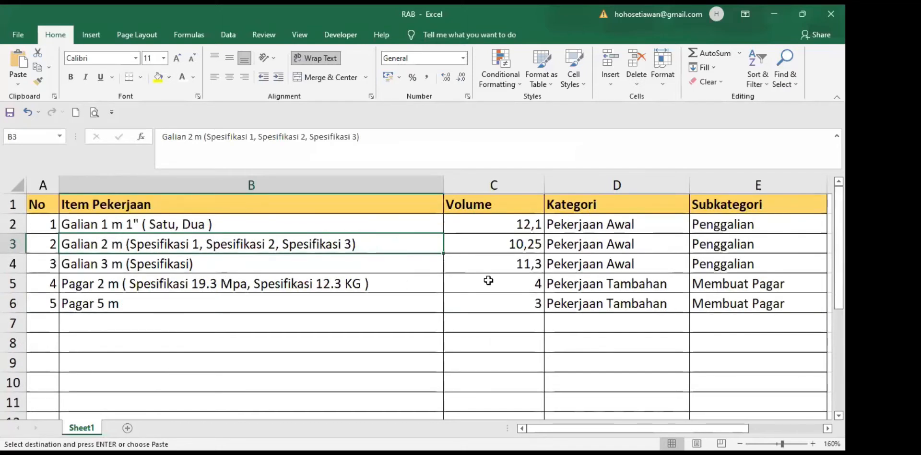
{"action": "left_click", "coordinate": [380, 295]}
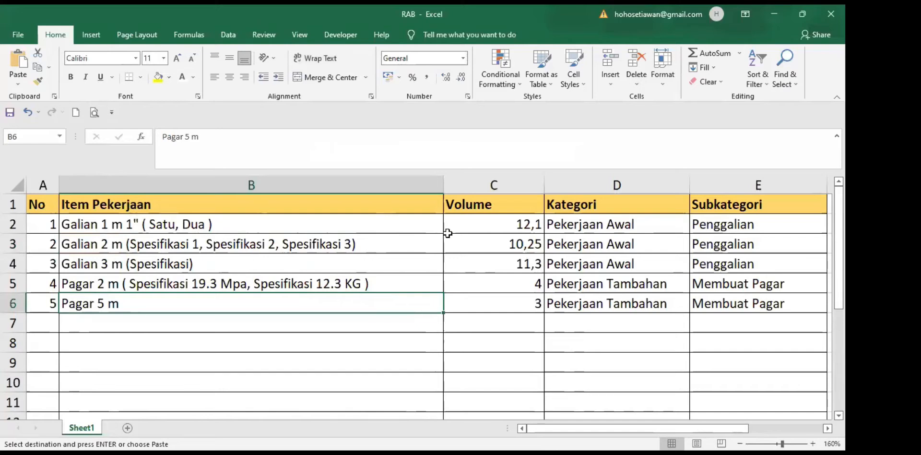
{"action": "left_click", "coordinate": [713, 206]}
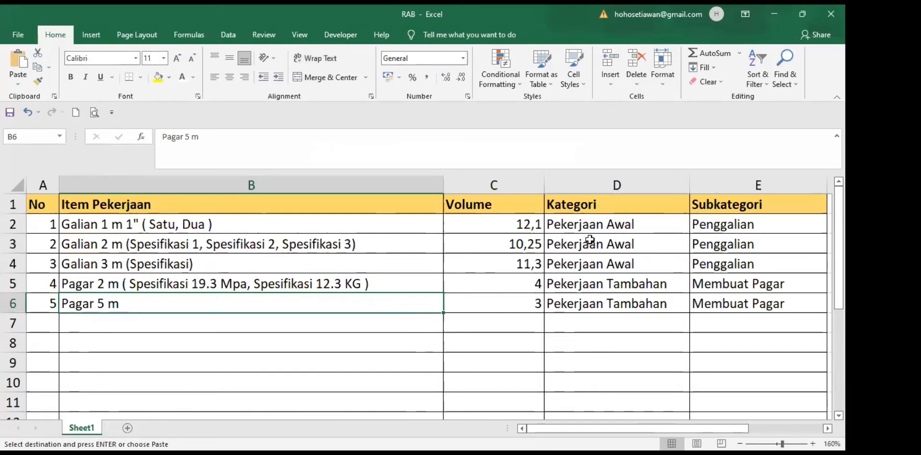
{"action": "left_click", "coordinate": [165, 324]}
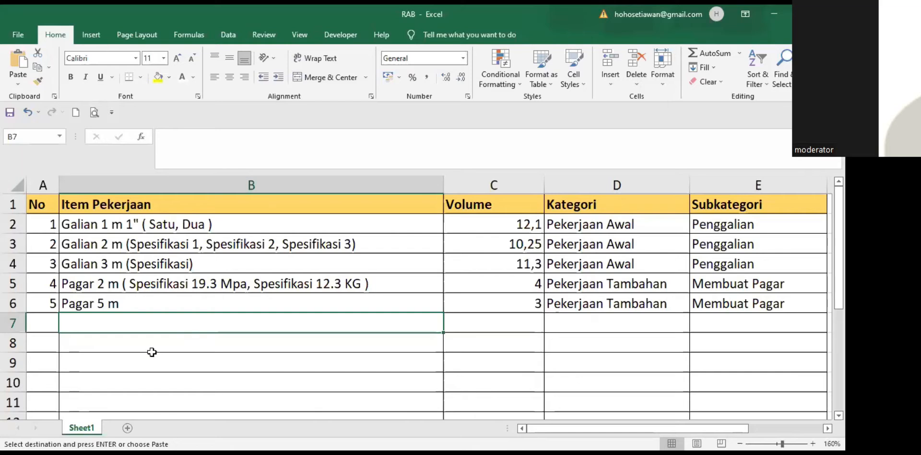
{"action": "left_click", "coordinate": [130, 340]}
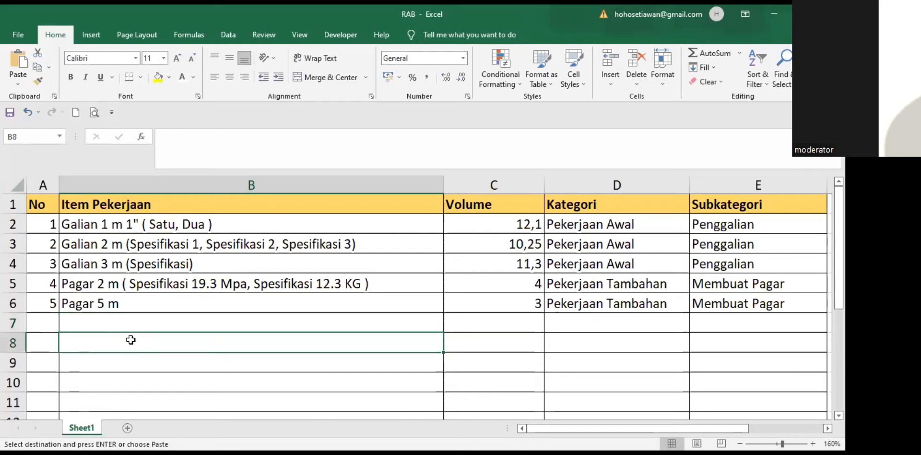
{"action": "left_click", "coordinate": [49, 226]}
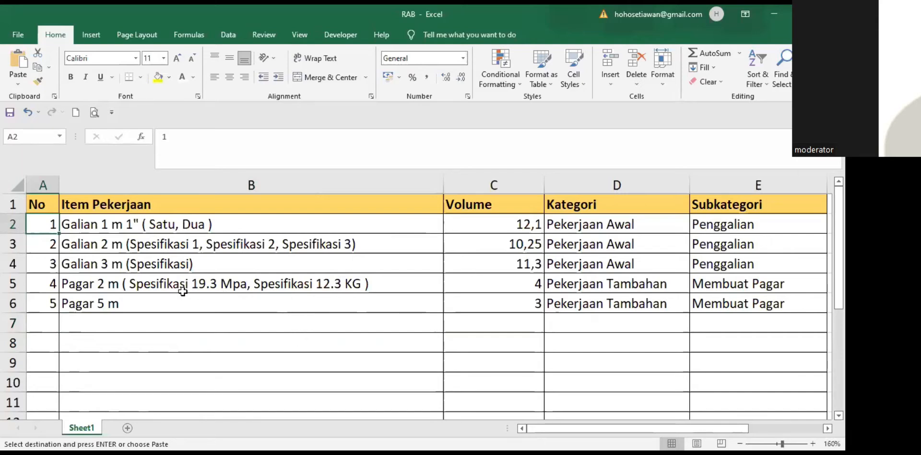
{"action": "left_click", "coordinate": [222, 359]}
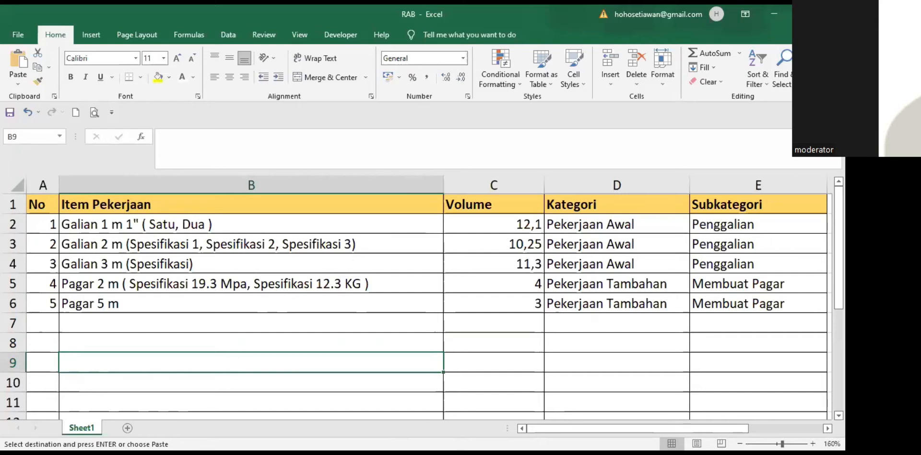
{"action": "key", "text": "alt+Tab"}
{"action": "scroll", "coordinate": [145, 314], "scroll_direction": "down", "scroll_amount": 4}
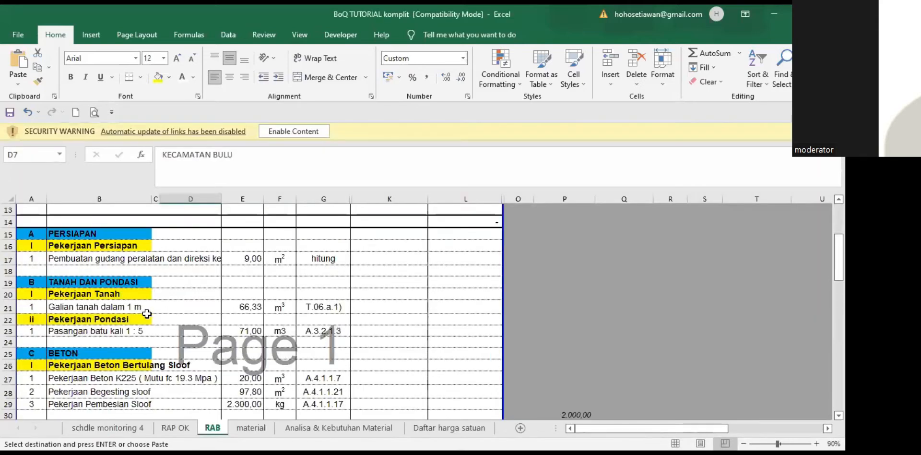
{"action": "scroll", "coordinate": [149, 314], "scroll_direction": "down", "scroll_amount": 2}
{"action": "scroll", "coordinate": [150, 319], "scroll_direction": "up", "scroll_amount": 5}
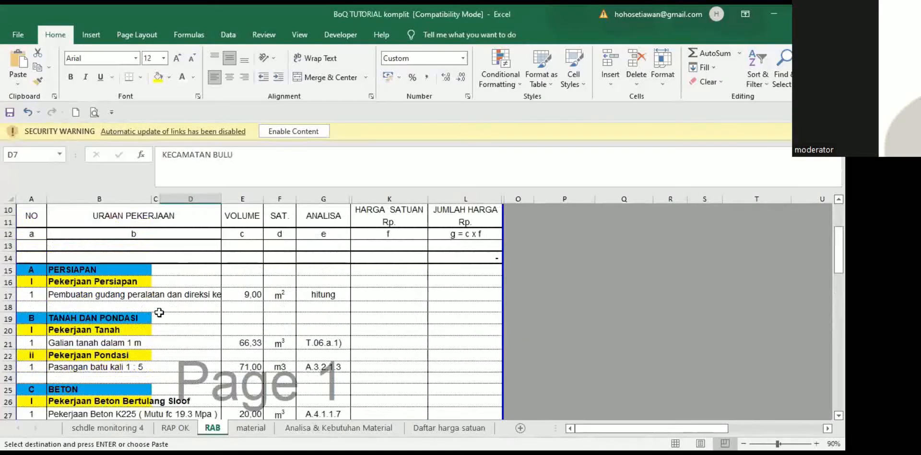
{"action": "scroll", "coordinate": [167, 334], "scroll_direction": "down", "scroll_amount": 2}
{"action": "left_click", "coordinate": [162, 308]}
{"action": "left_click", "coordinate": [57, 271]}
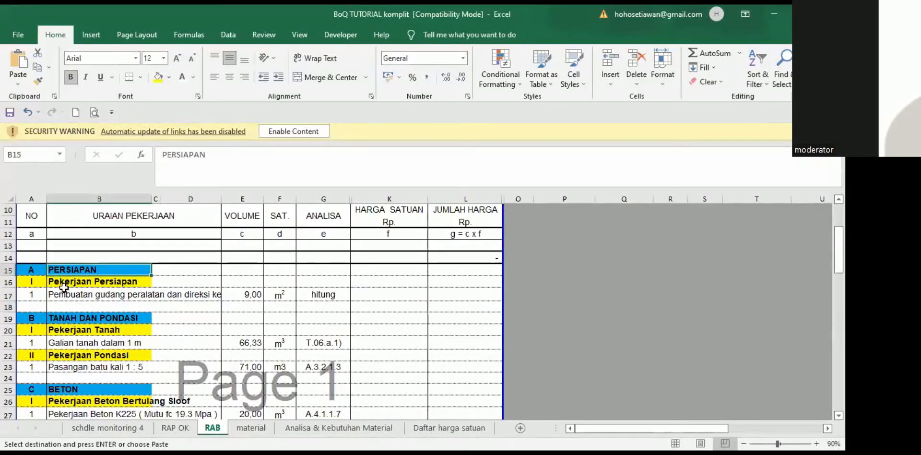
{"action": "left_click", "coordinate": [64, 283]}
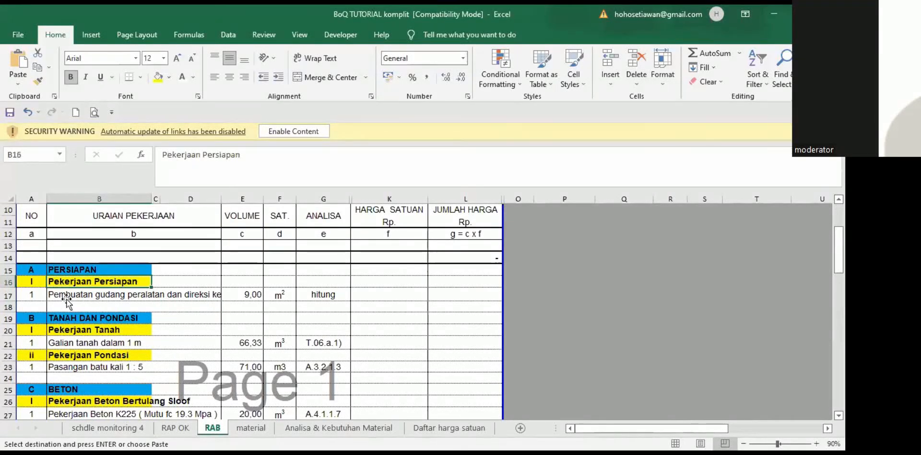
{"action": "left_click", "coordinate": [66, 300]}
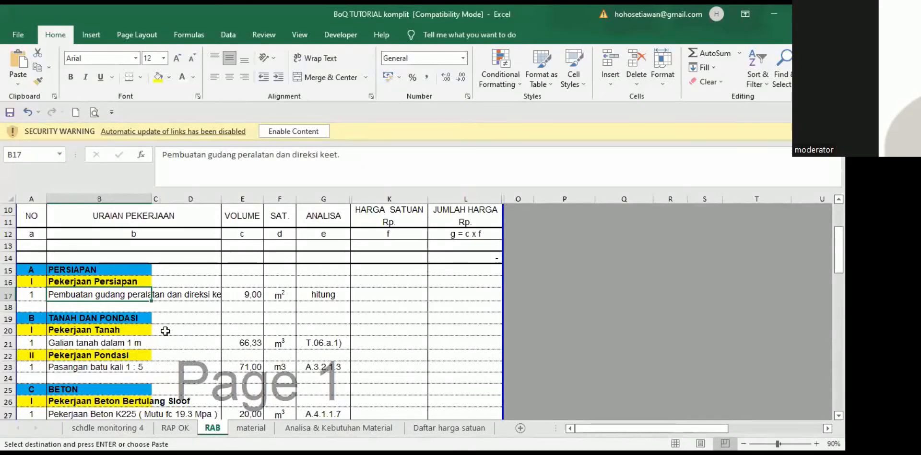
{"action": "scroll", "coordinate": [169, 324], "scroll_direction": "up", "scroll_amount": 3}
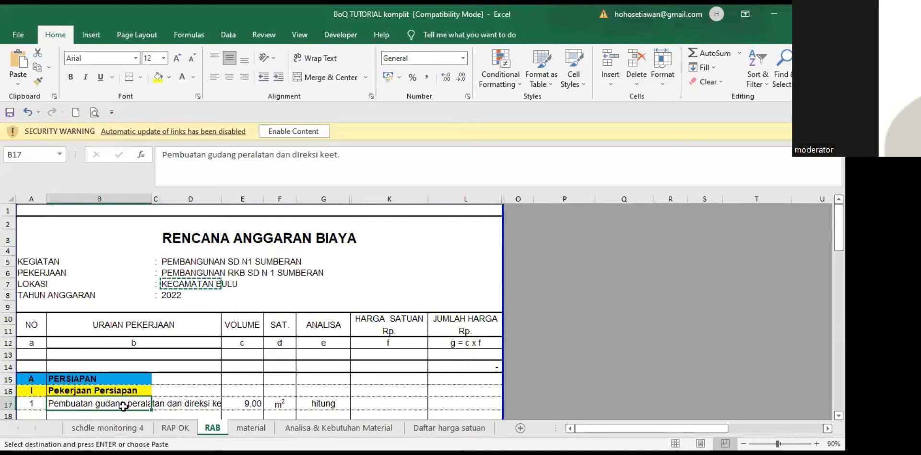
{"action": "left_click", "coordinate": [211, 305]}
{"action": "scroll", "coordinate": [324, 350], "scroll_direction": "down", "scroll_amount": 2}
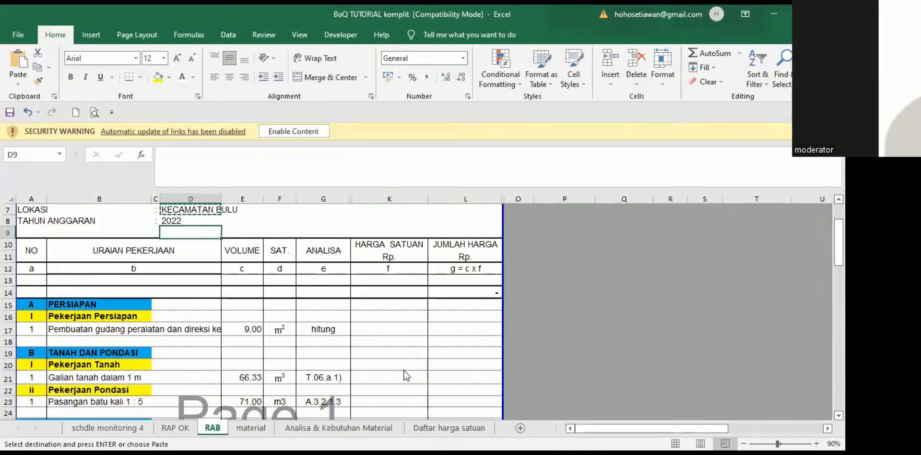
{"action": "key", "text": "alt+Tab"}
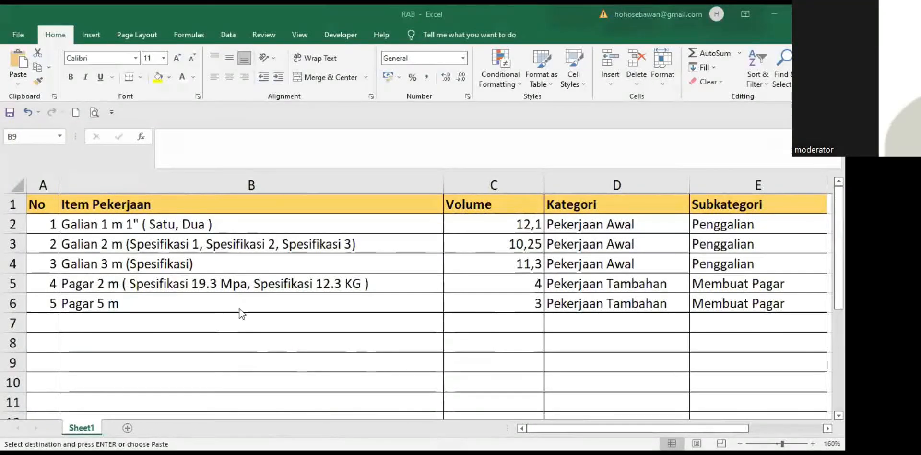
Step: AutoFill the No column with 6 to 9 in rows 7–10, then return to the BoQ TUTORIAL komplit workbook
{"action": "left_click", "coordinate": [43, 228]}
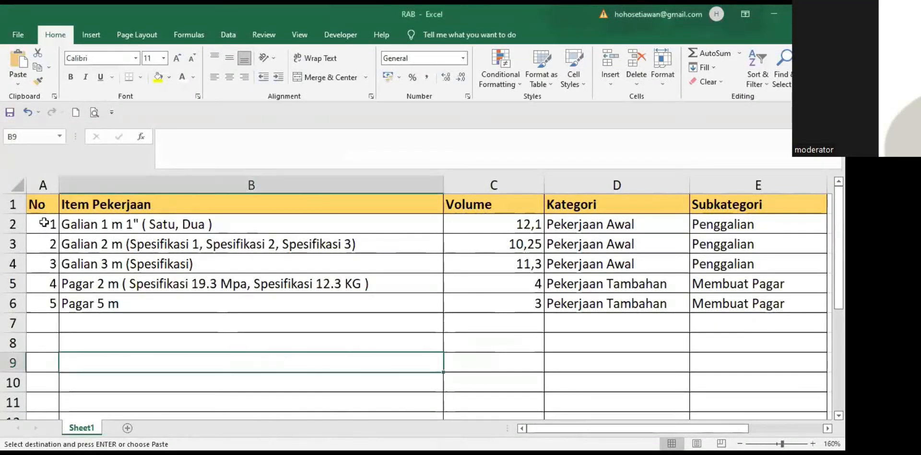
{"action": "left_click_drag", "start_coordinate": [45, 233], "coordinate": [55, 385]}
{"action": "left_click", "coordinate": [316, 366]}
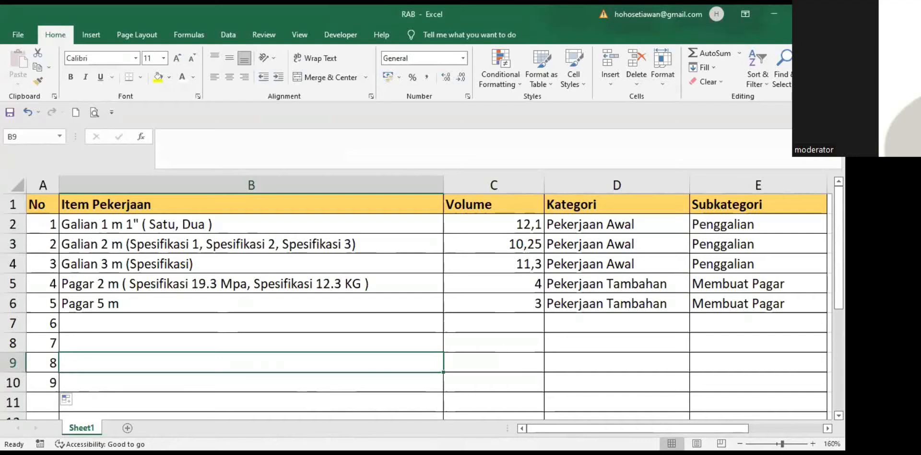
{"action": "key", "text": "alt+Tab"}
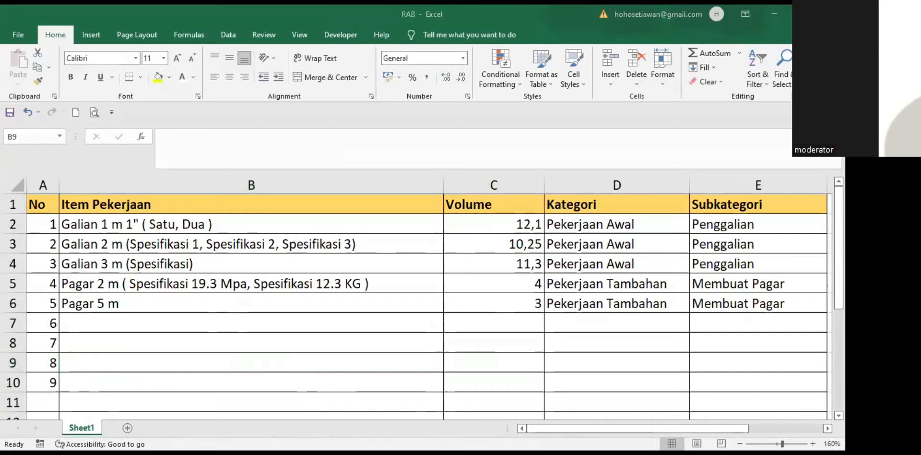
{"action": "key", "text": "alt+Tab"}
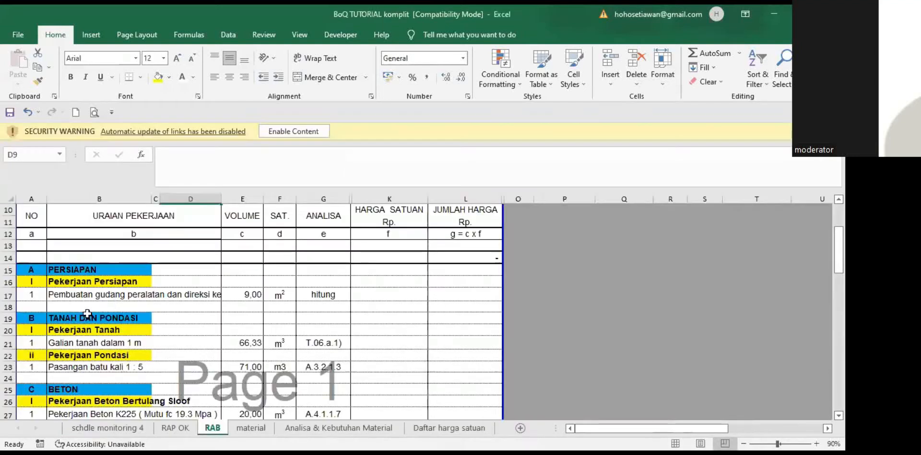
{"action": "scroll", "coordinate": [43, 335], "scroll_direction": "up", "scroll_amount": 2}
{"action": "left_click_drag", "start_coordinate": [30, 336], "coordinate": [111, 336]}
{"action": "left_click", "coordinate": [192, 317]}
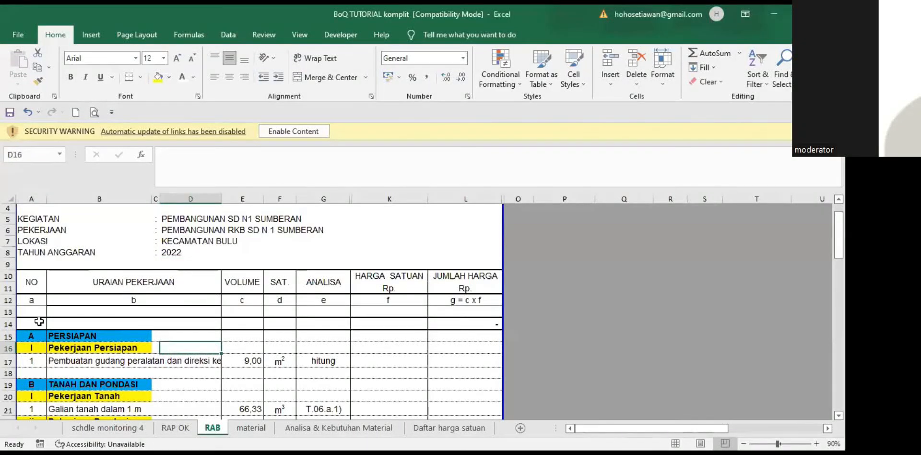
{"action": "scroll", "coordinate": [72, 319], "scroll_direction": "down", "scroll_amount": 1}
{"action": "left_click_drag", "start_coordinate": [31, 315], "coordinate": [95, 315]}
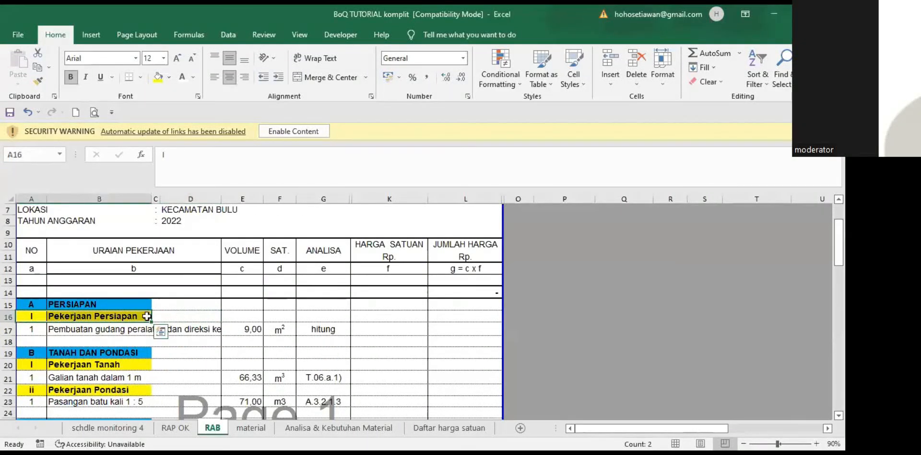
{"action": "scroll", "coordinate": [61, 296], "scroll_direction": "down", "scroll_amount": 1}
{"action": "left_click", "coordinate": [61, 296]}
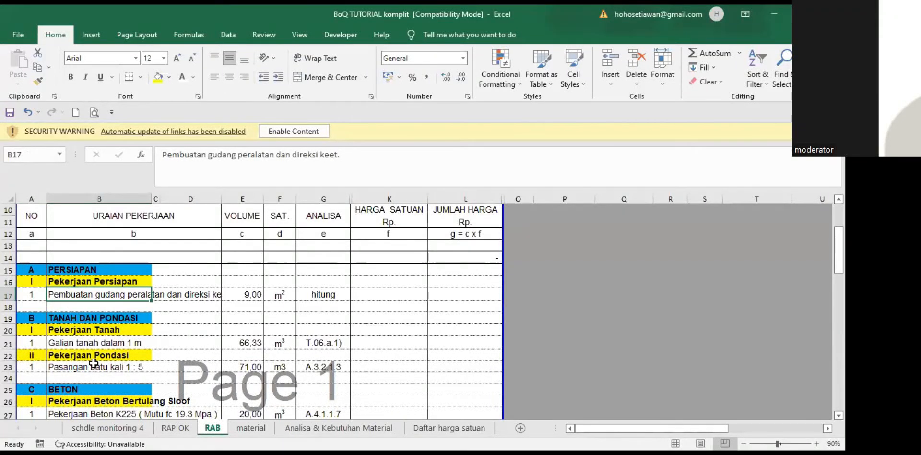
{"action": "scroll", "coordinate": [351, 367], "scroll_direction": "down", "scroll_amount": 2}
{"action": "scroll", "coordinate": [259, 312], "scroll_direction": "down", "scroll_amount": 2}
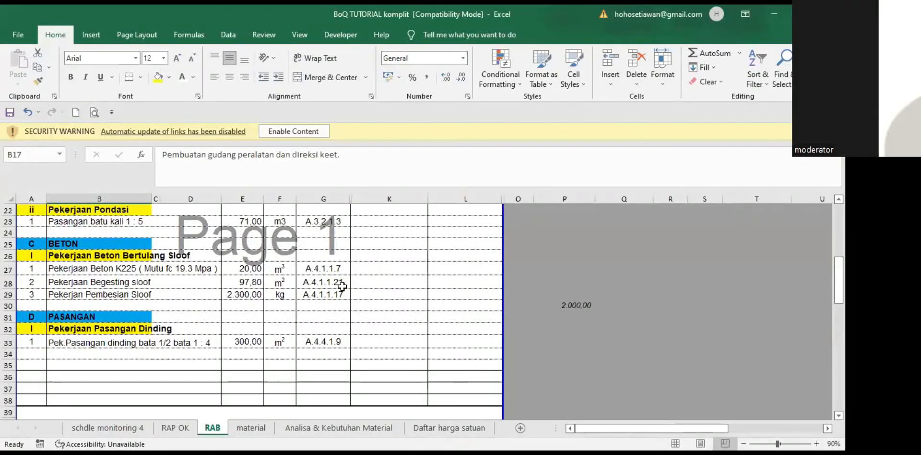
{"action": "key", "text": "alt+Tab"}
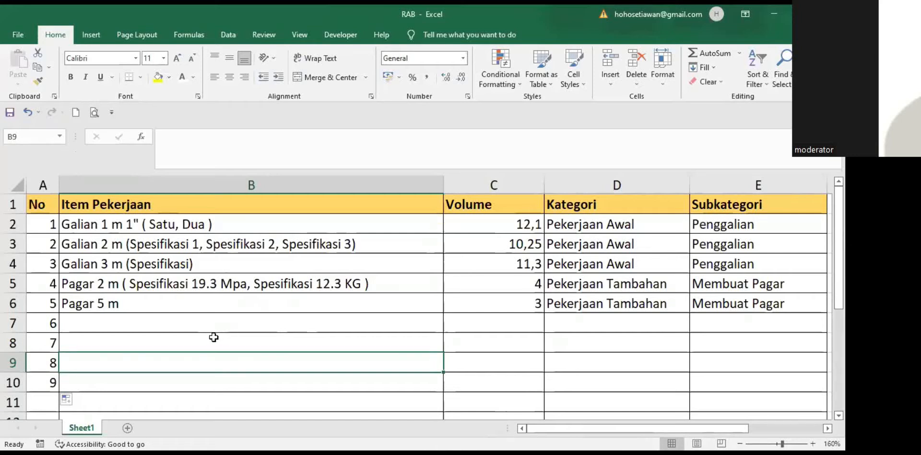
{"action": "key", "text": "Up"}
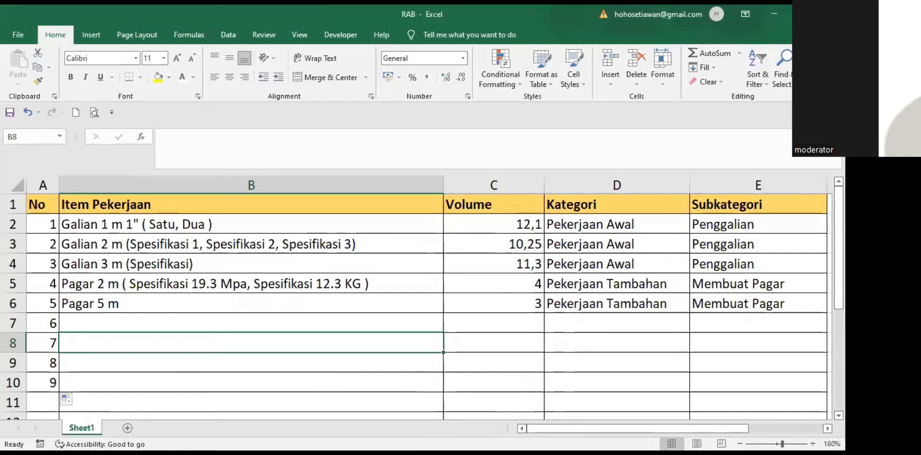
{"action": "key", "text": "alt+Tab"}
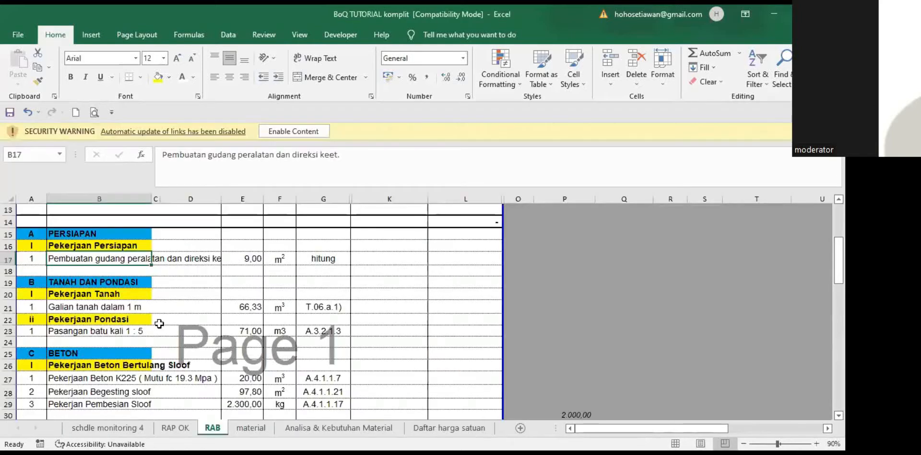
{"action": "scroll", "coordinate": [159, 324], "scroll_direction": "up", "scroll_amount": 3}
{"action": "scroll", "coordinate": [159, 323], "scroll_direction": "down", "scroll_amount": 2}
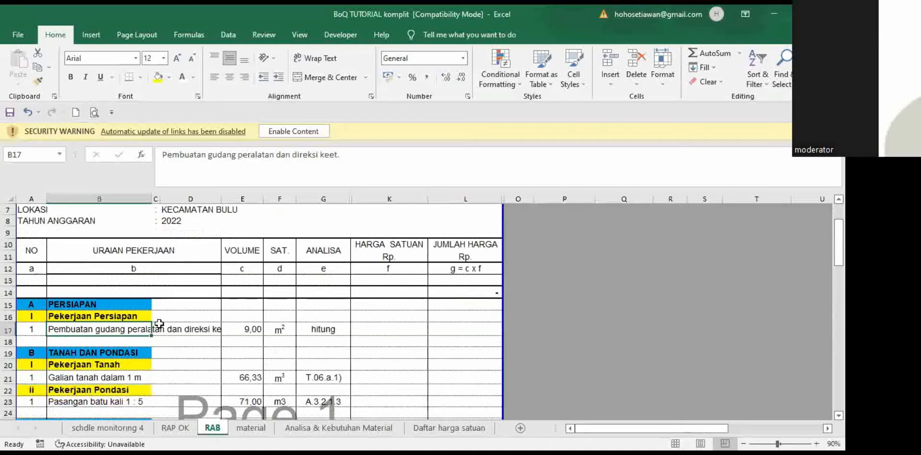
{"action": "scroll", "coordinate": [159, 323], "scroll_direction": "down", "scroll_amount": 3}
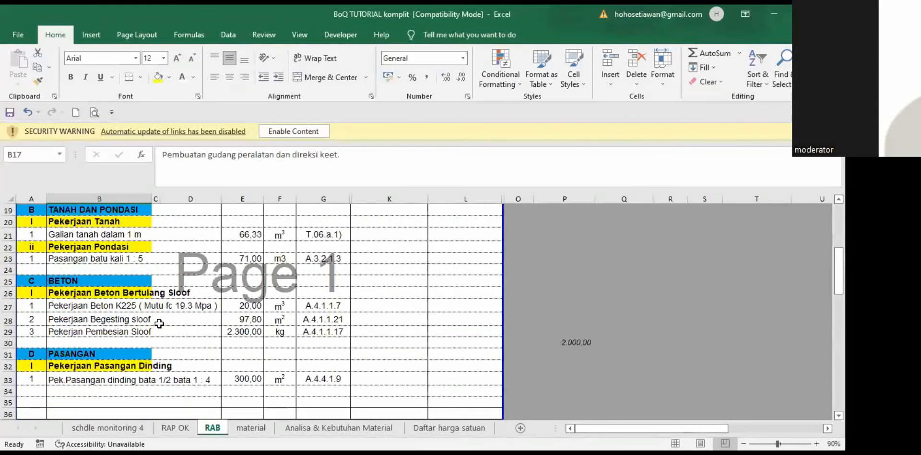
{"action": "scroll", "coordinate": [159, 324], "scroll_direction": "up", "scroll_amount": 1}
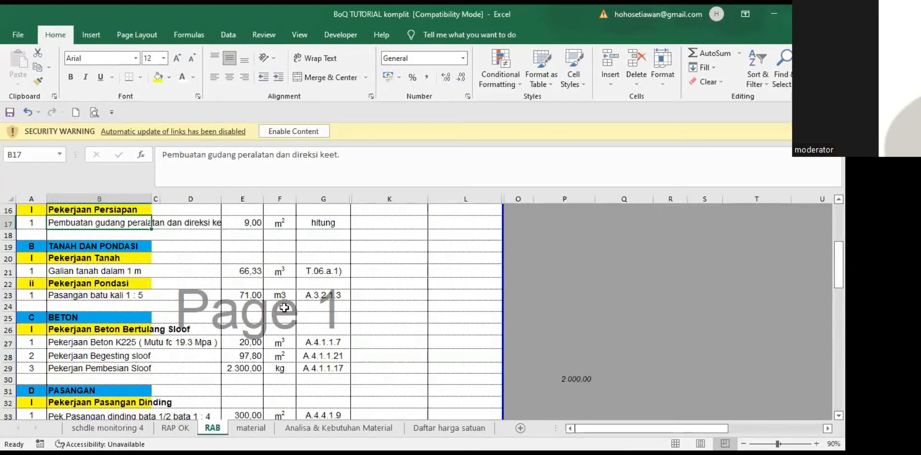
{"action": "scroll", "coordinate": [144, 299], "scroll_direction": "up", "scroll_amount": 2}
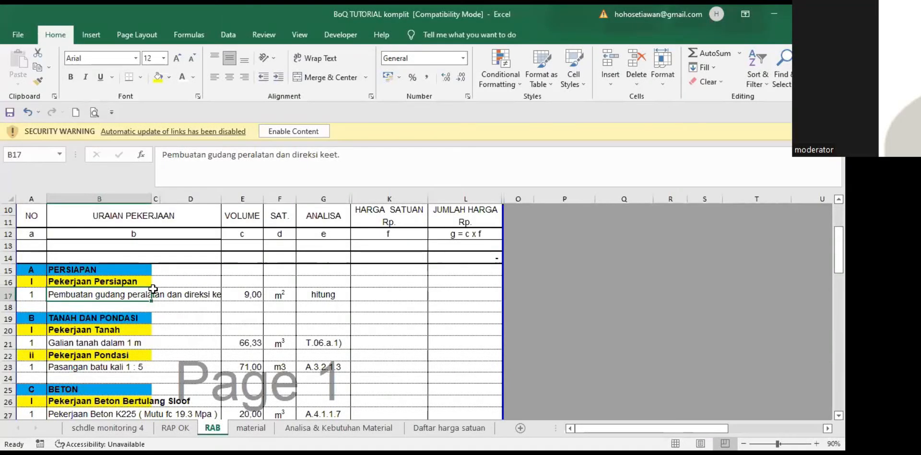
{"action": "scroll", "coordinate": [153, 287], "scroll_direction": "down", "scroll_amount": 4}
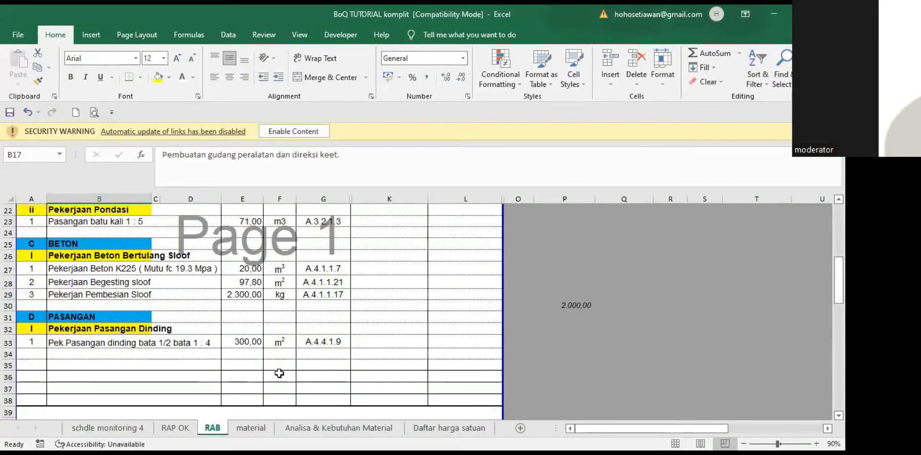
{"action": "scroll", "coordinate": [270, 367], "scroll_direction": "down", "scroll_amount": 1}
{"action": "scroll", "coordinate": [259, 363], "scroll_direction": "up", "scroll_amount": 4}
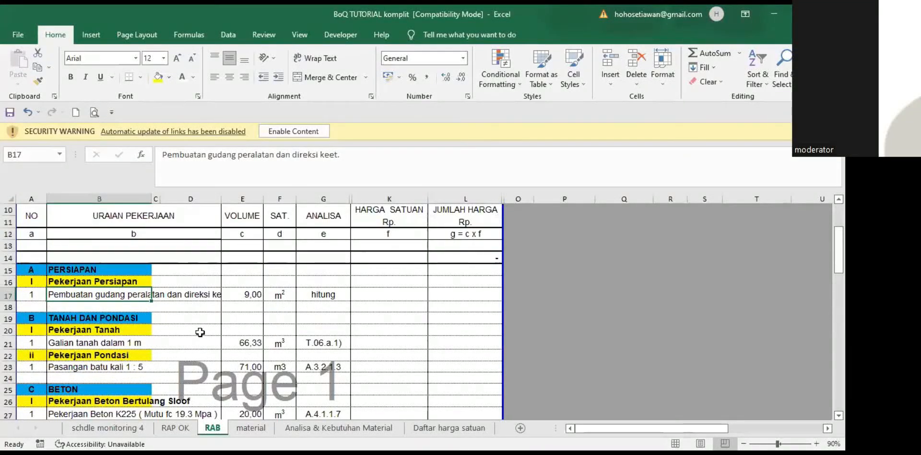
{"action": "left_click", "coordinate": [182, 330]}
{"action": "scroll", "coordinate": [147, 353], "scroll_direction": "down", "scroll_amount": 5}
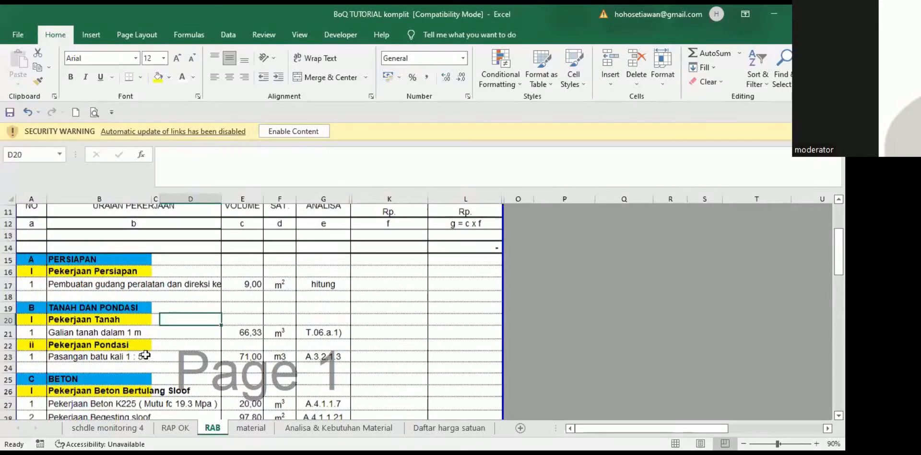
{"action": "scroll", "coordinate": [147, 352], "scroll_direction": "up", "scroll_amount": 5}
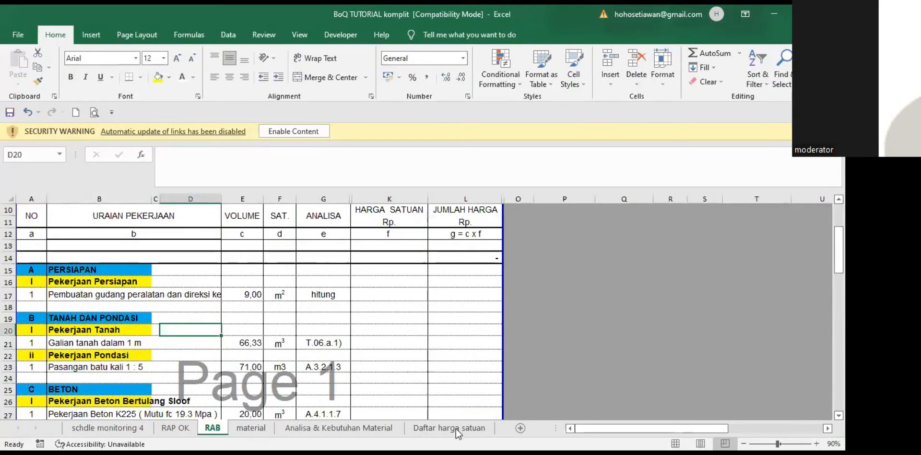
{"action": "left_click", "coordinate": [307, 295]}
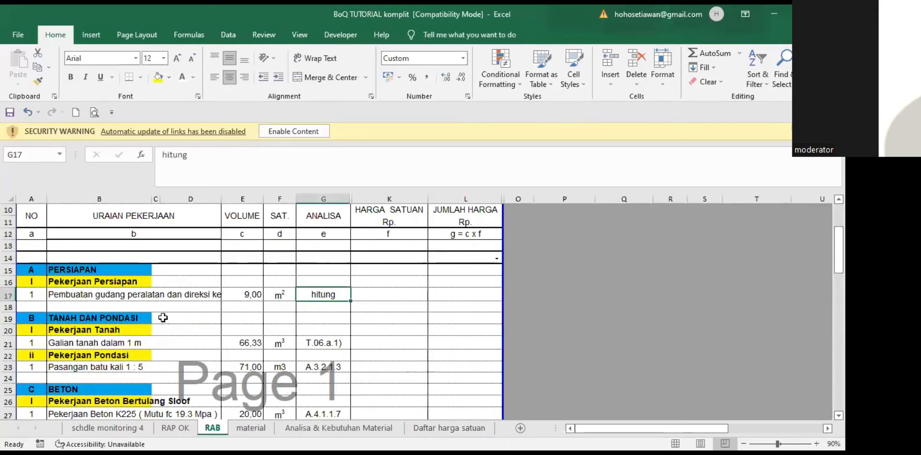
{"action": "scroll", "coordinate": [121, 259], "scroll_direction": "down", "scroll_amount": 1}
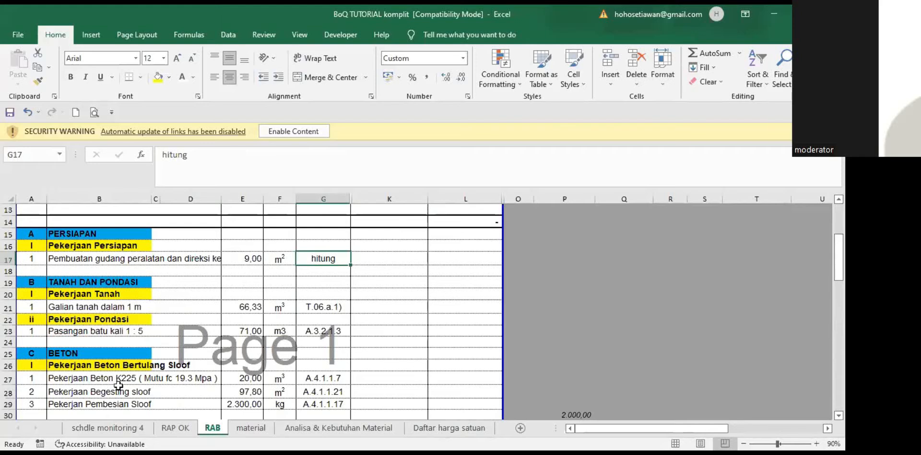
{"action": "scroll", "coordinate": [378, 370], "scroll_direction": "down", "scroll_amount": 2}
{"action": "scroll", "coordinate": [379, 370], "scroll_direction": "up", "scroll_amount": 3}
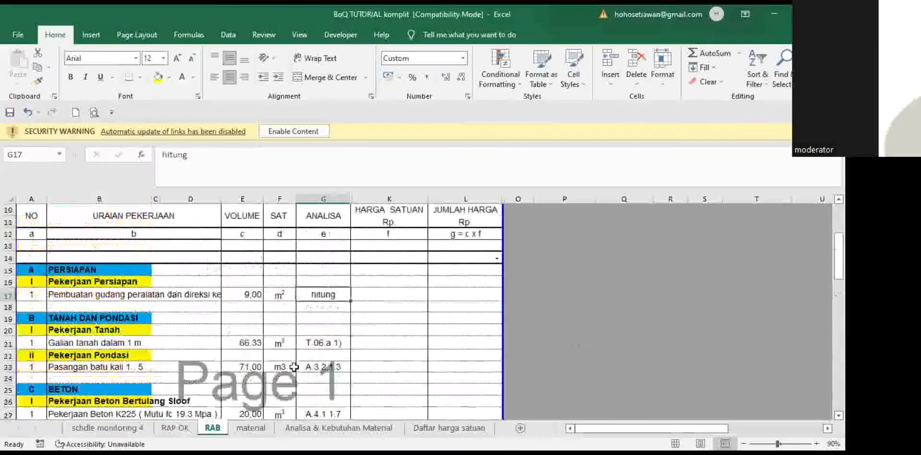
{"action": "scroll", "coordinate": [294, 367], "scroll_direction": "up", "scroll_amount": 1}
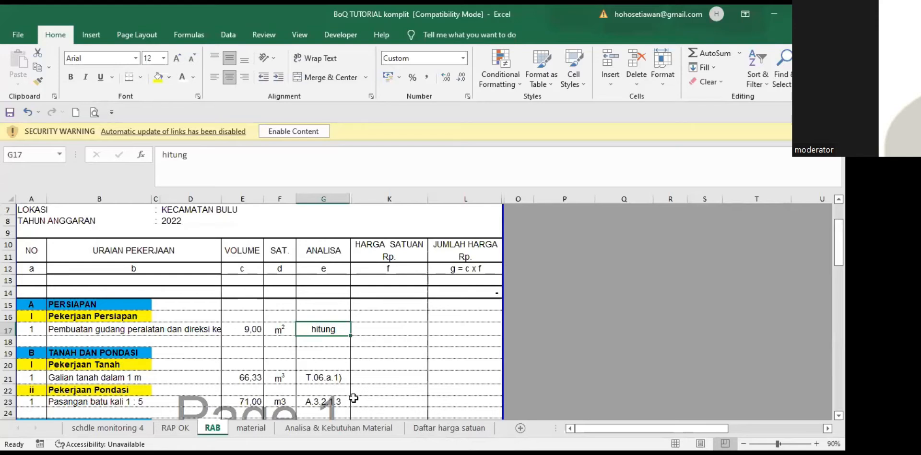
Step: Copy the six BoQ work item descriptions, from Pasangan batu kali 1 : 5 through the brick wall
{"action": "key", "text": "alt+Tab"}
{"action": "left_click", "coordinate": [250, 224]}
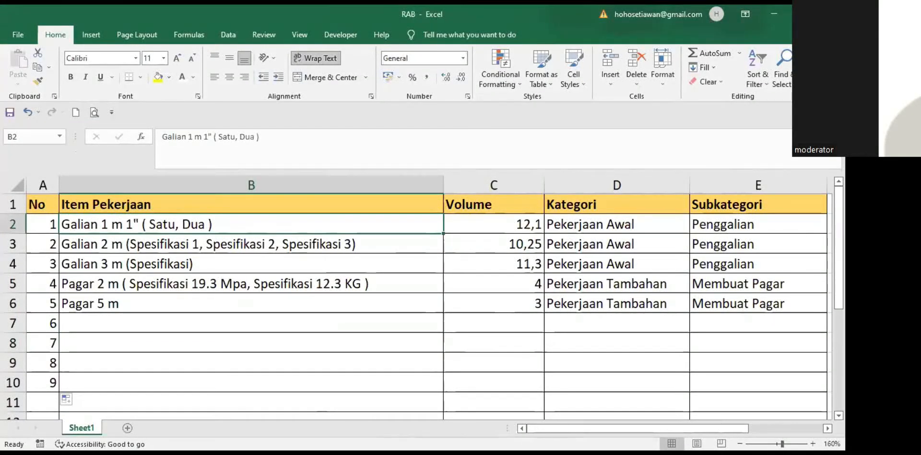
{"action": "key", "text": "alt+Tab"}
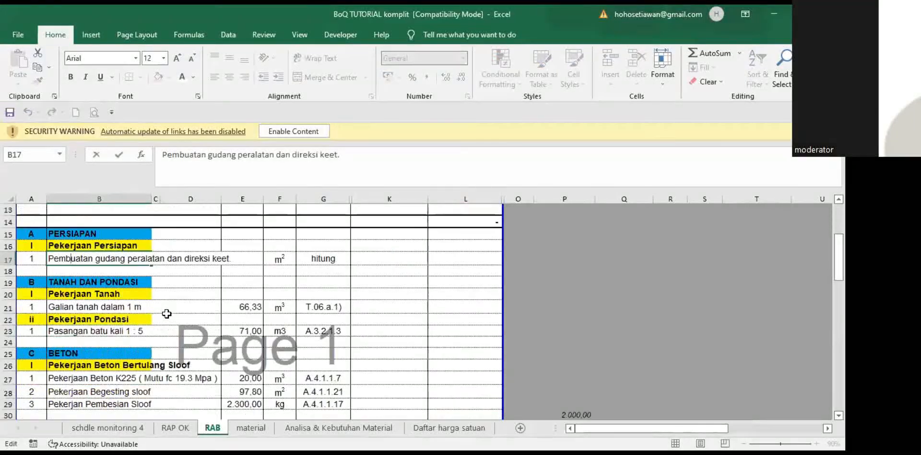
{"action": "key", "text": "Escape"}
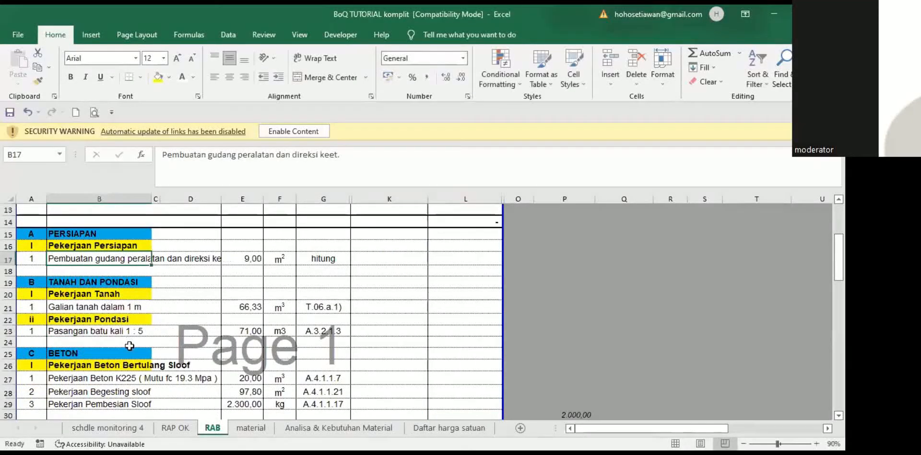
{"action": "left_click", "coordinate": [66, 308], "text": "ctrl"}
{"action": "left_click", "coordinate": [62, 332], "text": "ctrl"}
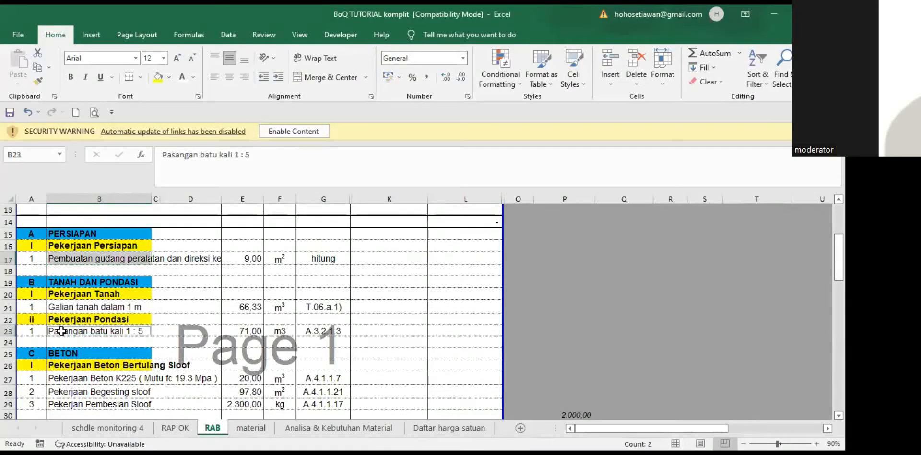
{"action": "scroll", "coordinate": [181, 317], "scroll_direction": "down", "scroll_amount": 2}
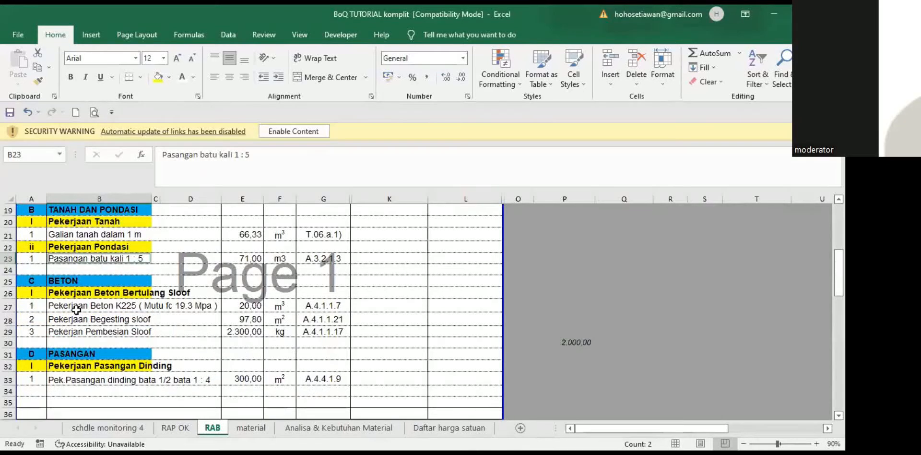
{"action": "left_click", "coordinate": [76, 307], "text": "ctrl"}
{"action": "left_click", "coordinate": [77, 320], "text": "ctrl"}
{"action": "left_click", "coordinate": [78, 333], "text": "ctrl"}
{"action": "left_click", "coordinate": [96, 381], "text": "ctrl"}
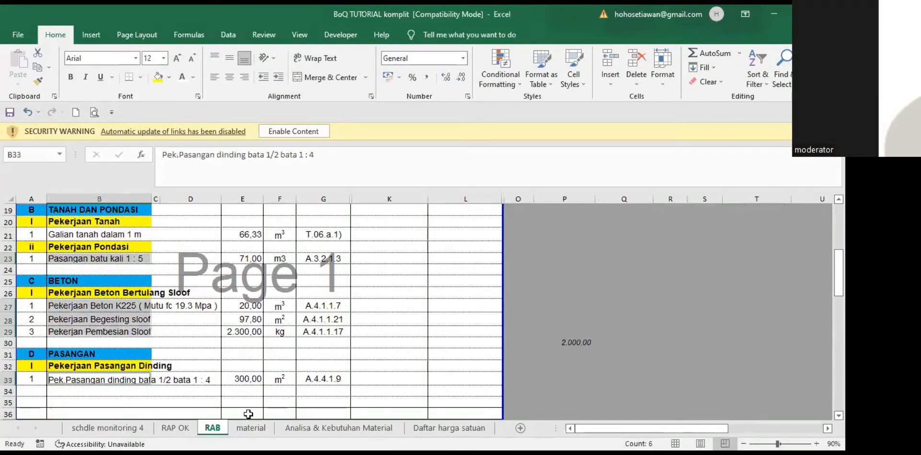
{"action": "key", "text": "ctrl+c"}
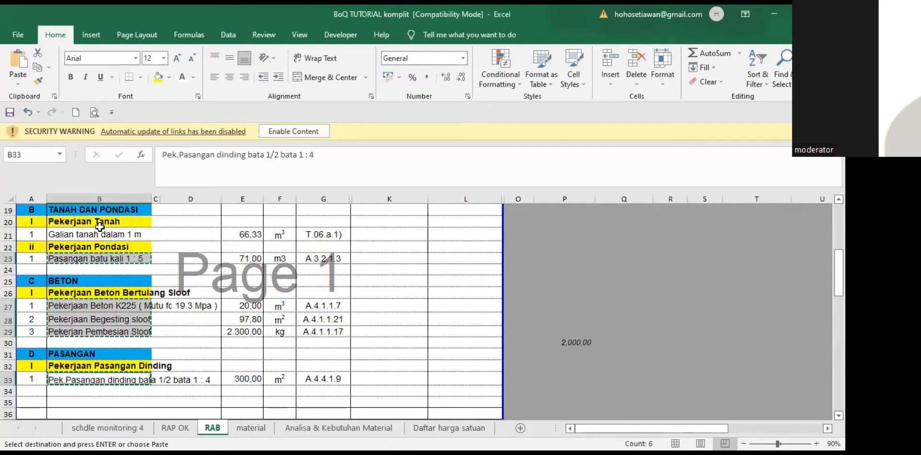
Step: Paste the item names into the RAB template's Item Pekerjaan column as plain values
{"action": "key", "text": "alt+Tab"}
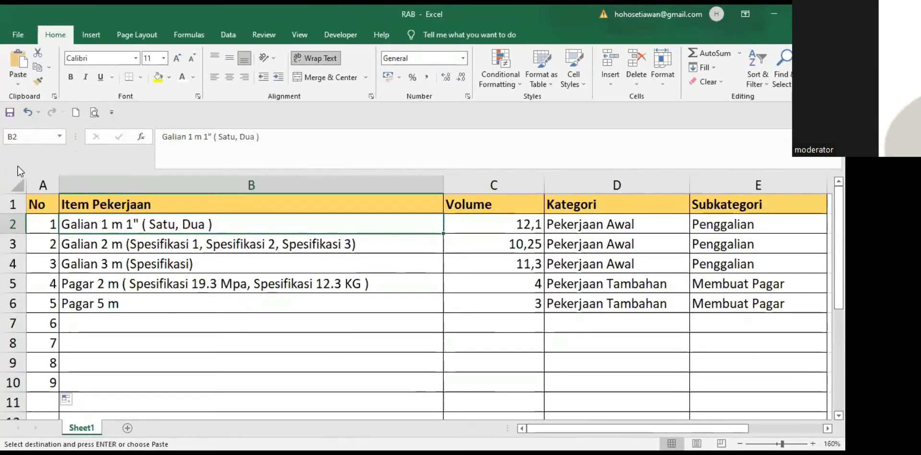
{"action": "left_click", "coordinate": [17, 83]}
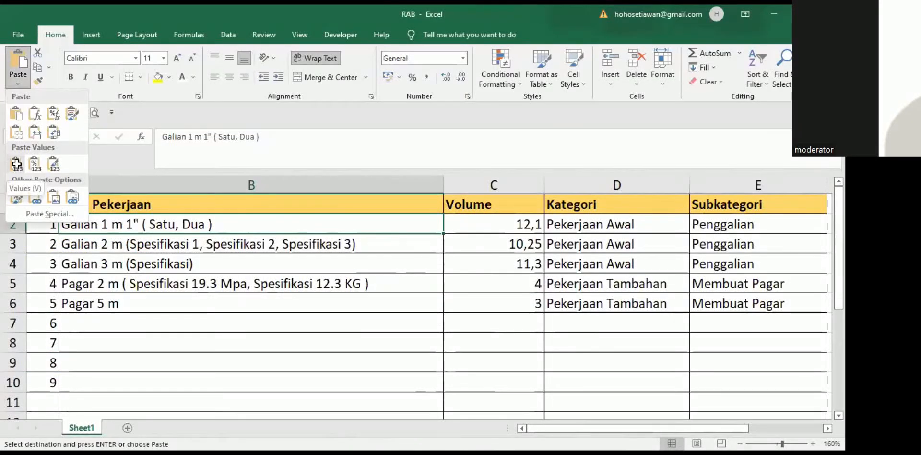
{"action": "left_click", "coordinate": [16, 164]}
{"action": "left_click", "coordinate": [375, 357]}
{"action": "left_click", "coordinate": [510, 228]}
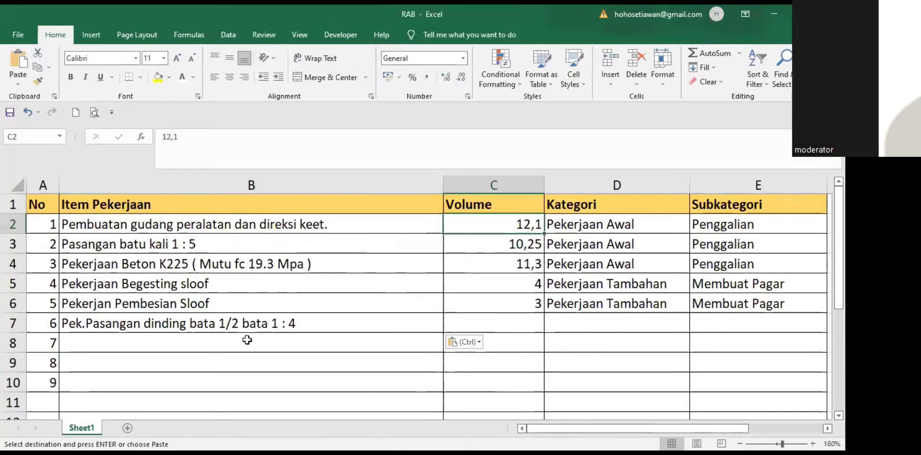
{"action": "key", "text": "ctrl+Tab"}
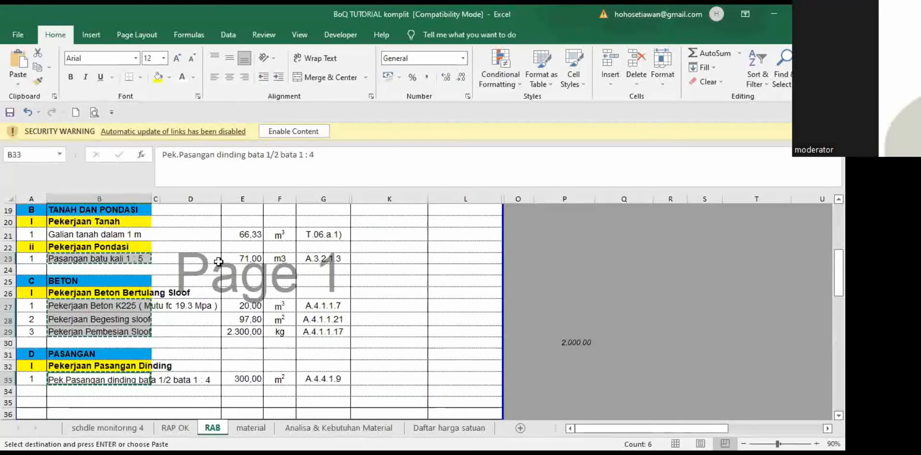
Step: Copy the BoQ volume cells E17 to E33, including 9, 66,33, 71 and 300
{"action": "scroll", "coordinate": [219, 261], "scroll_direction": "up", "scroll_amount": 2}
{"action": "left_click", "coordinate": [243, 258]}
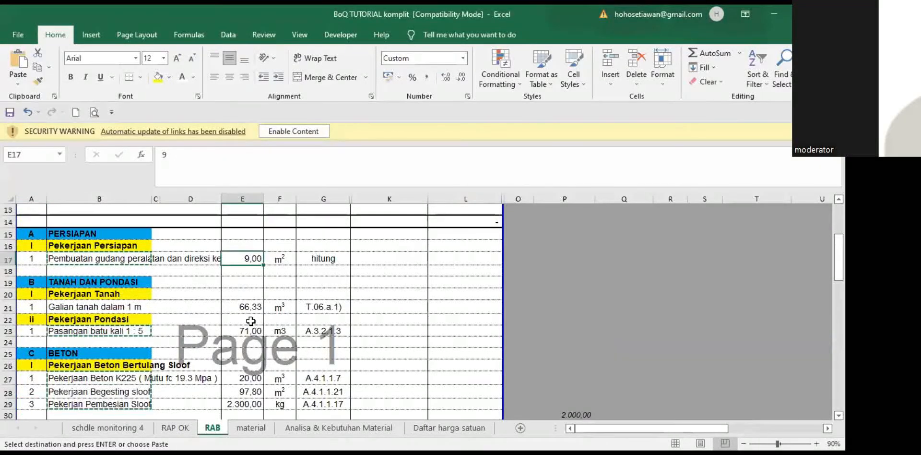
{"action": "left_click", "coordinate": [242, 307], "text": "ctrl"}
{"action": "left_click", "coordinate": [247, 331], "text": "ctrl"}
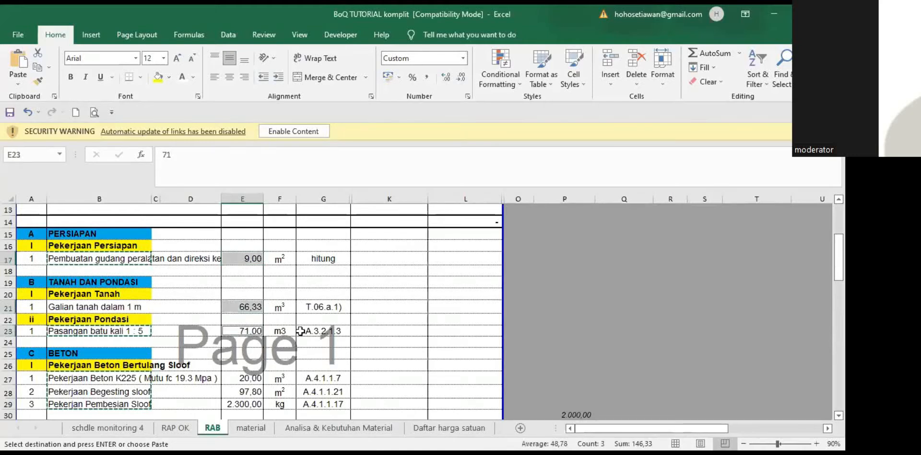
{"action": "scroll", "coordinate": [272, 331], "scroll_direction": "down", "scroll_amount": 1}
{"action": "left_click_drag", "start_coordinate": [242, 342], "coordinate": [249, 367]}
{"action": "scroll", "coordinate": [247, 338], "scroll_direction": "down", "scroll_amount": 2}
{"action": "left_click", "coordinate": [242, 341], "text": "ctrl"}
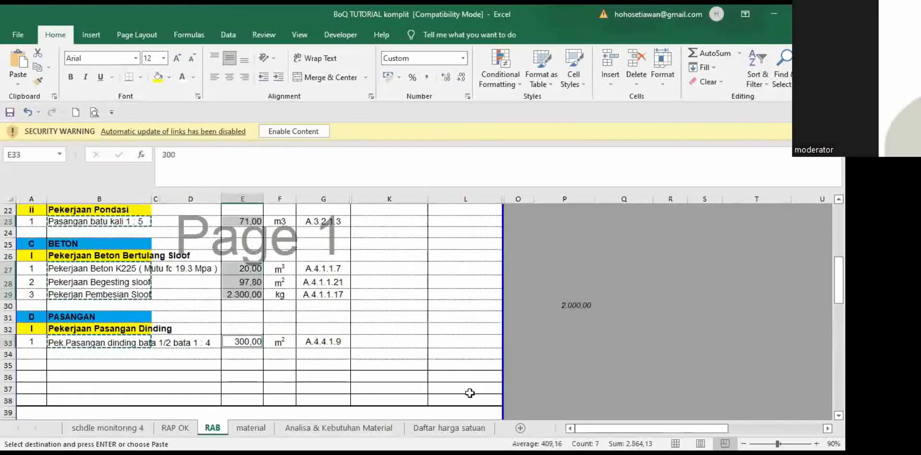
{"action": "key", "text": "ctrl+c"}
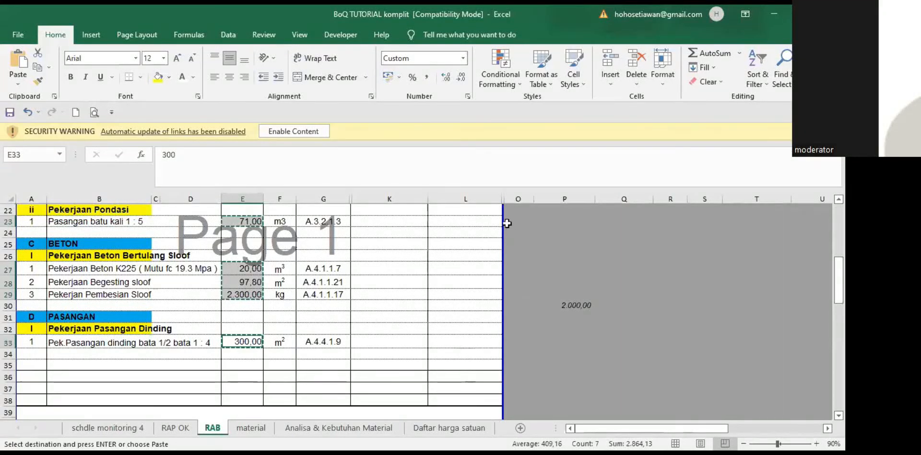
Step: Paste the volumes into the RAB template's Volume column from C2 as plain values
{"action": "key", "text": "alt+Tab"}
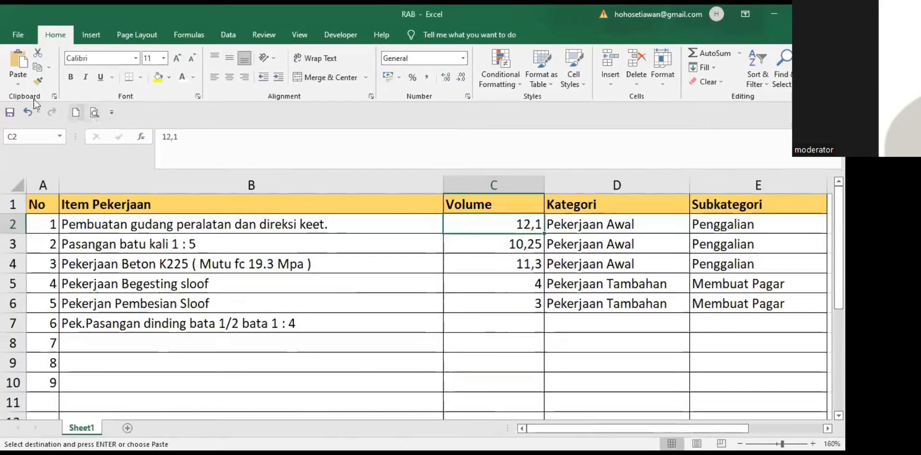
{"action": "left_click", "coordinate": [17, 79]}
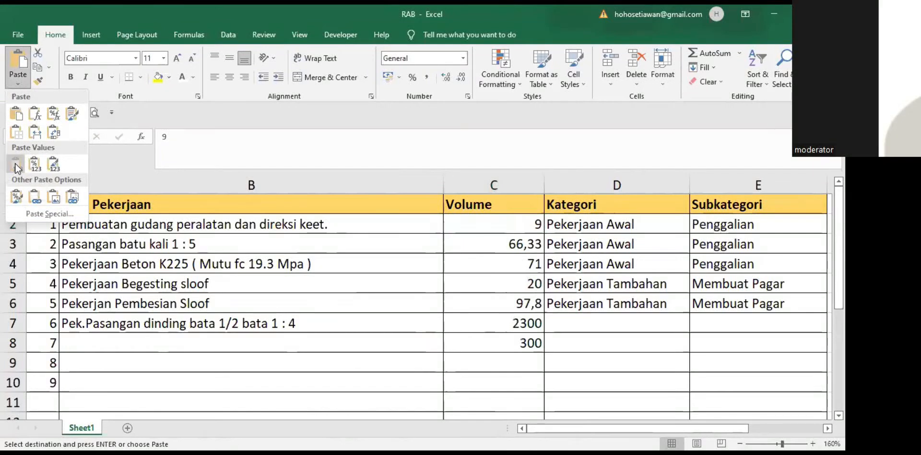
{"action": "left_click", "coordinate": [16, 167]}
{"action": "left_click", "coordinate": [639, 342]}
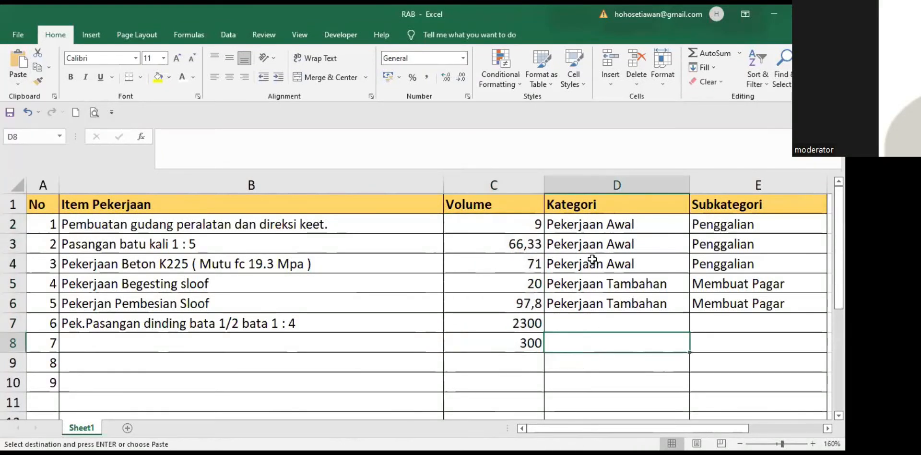
Step: Clear the sample Kategori and Subkategori entries in D2:E6 of the RAB template
{"action": "left_click", "coordinate": [608, 224]}
{"action": "left_click", "coordinate": [617, 246]}
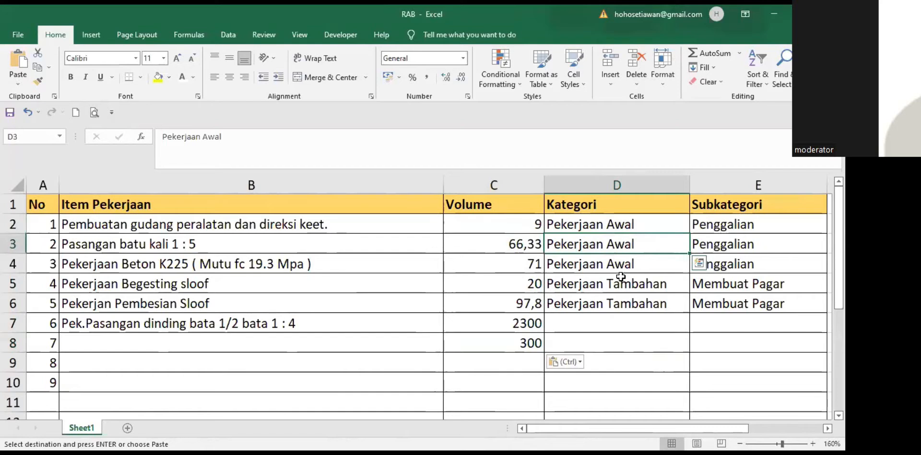
{"action": "left_click", "coordinate": [623, 304], "text": "shift"}
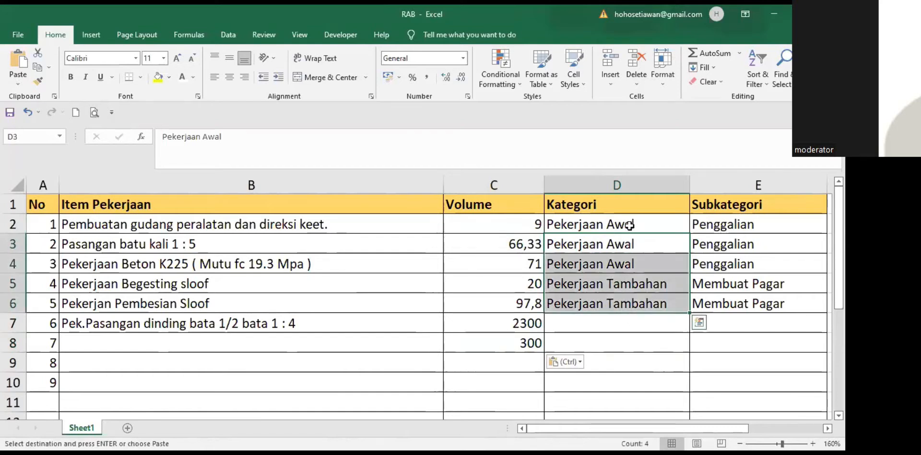
{"action": "left_click_drag", "start_coordinate": [629, 223], "coordinate": [643, 297]}
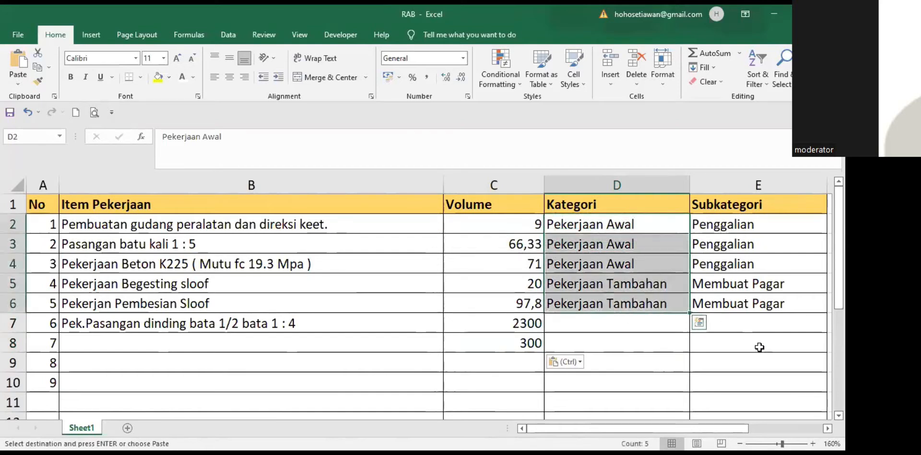
{"action": "key", "text": "shift+Right"}
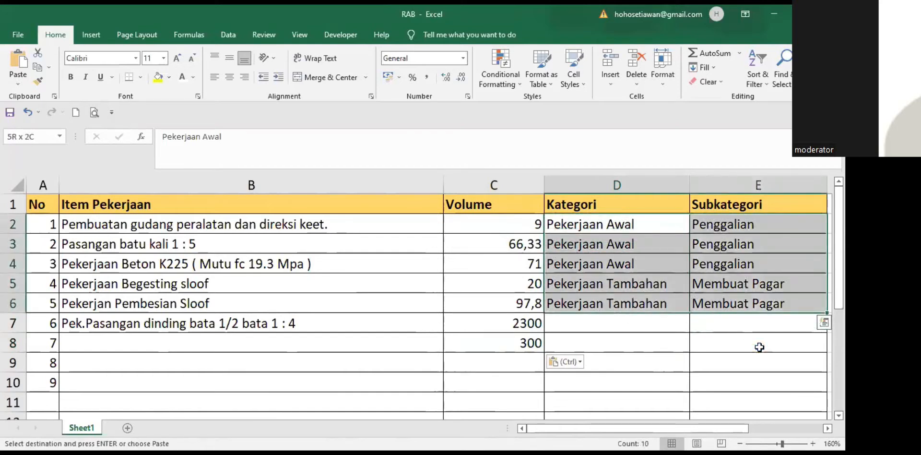
{"action": "key", "text": "Delete"}
{"action": "left_click", "coordinate": [606, 337]}
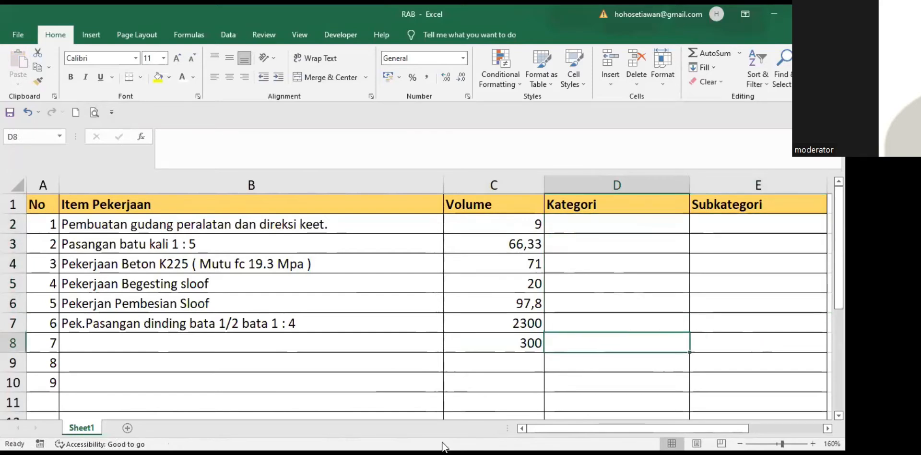
Step: Copy the PERSIAPAN heading from BoQ cell B15 and paste it as a value into D2
{"action": "key", "text": "alt+Tab"}
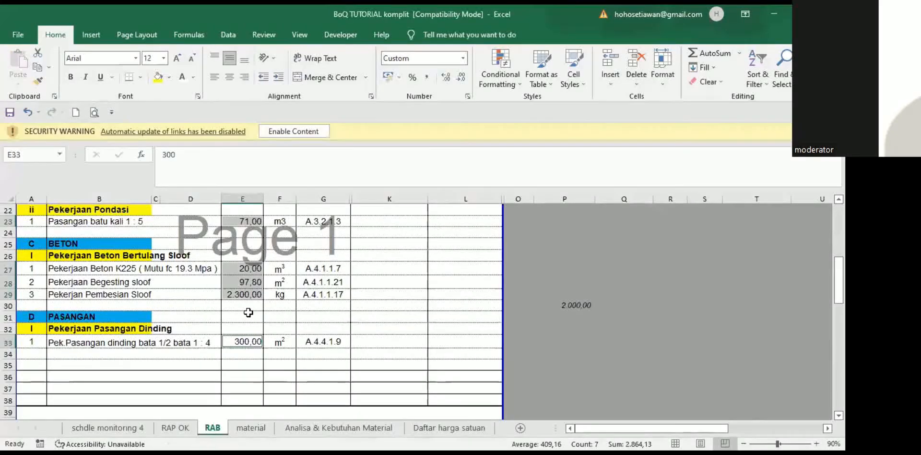
{"action": "scroll", "coordinate": [248, 312], "scroll_direction": "up", "scroll_amount": 4}
{"action": "left_click", "coordinate": [75, 270]}
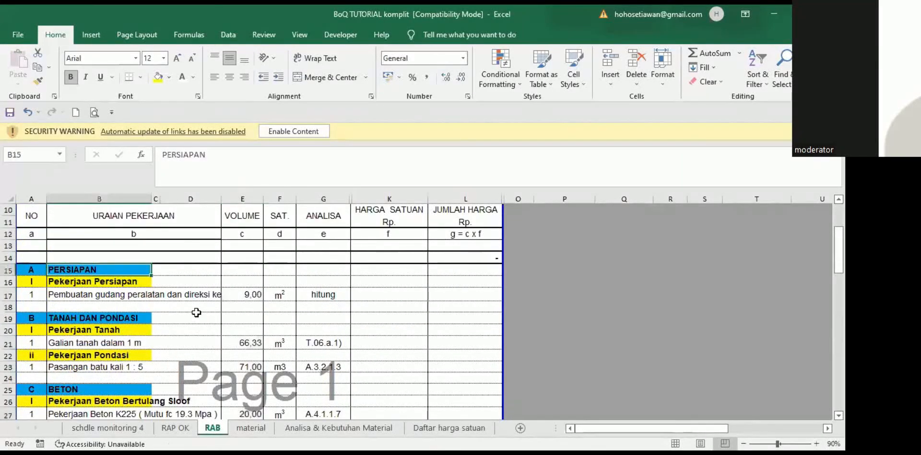
{"action": "key", "text": "ctrl+c"}
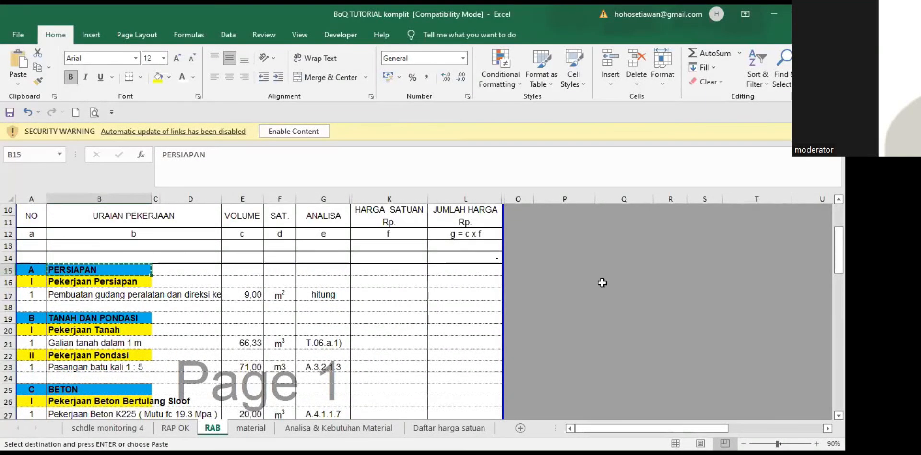
{"action": "key", "text": "alt+Tab"}
{"action": "key", "text": "Up"}
{"action": "key", "text": "Up"}
{"action": "key", "text": "Up"}
{"action": "key", "text": "Up"}
{"action": "key", "text": "Up"}
{"action": "key", "text": "Up"}
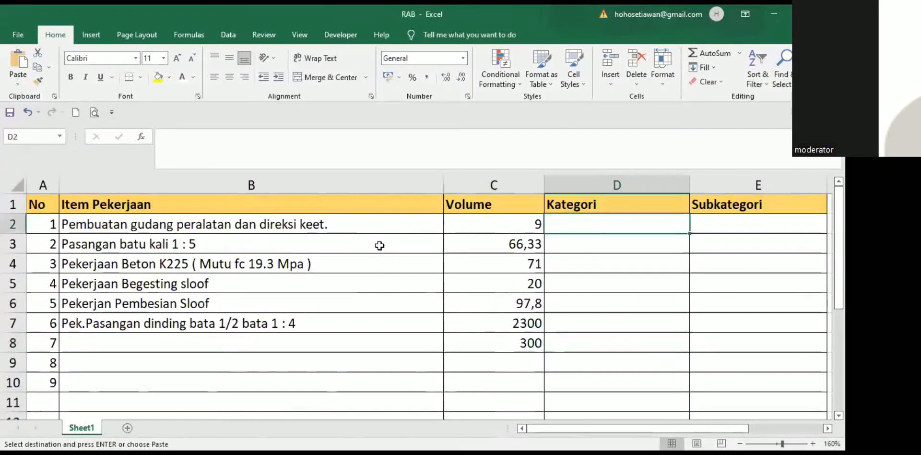
{"action": "left_click", "coordinate": [16, 80]}
{"action": "left_click", "coordinate": [17, 166]}
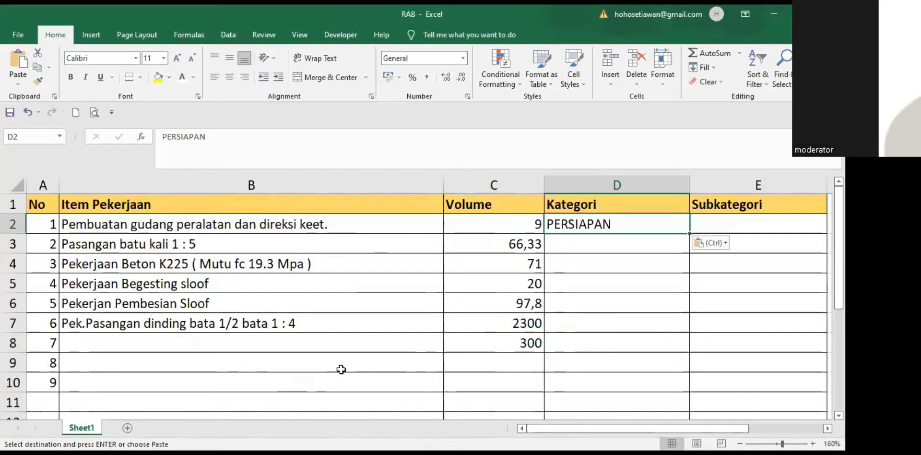
{"action": "left_click", "coordinate": [615, 241]}
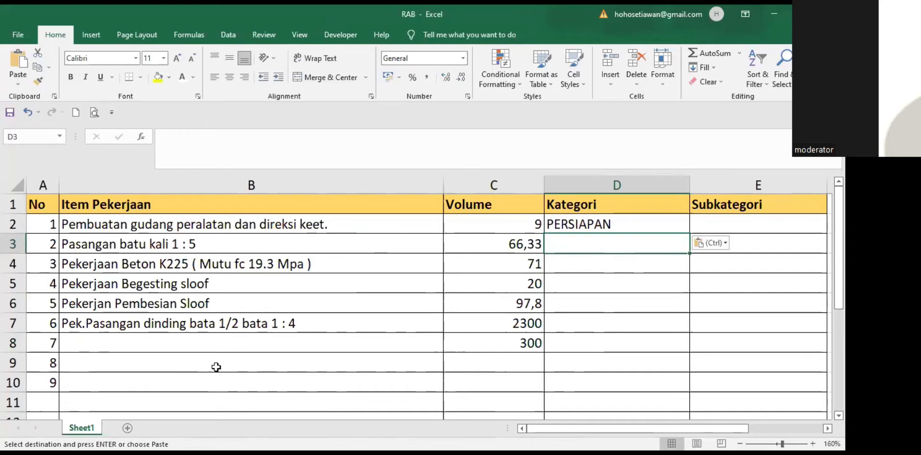
{"action": "left_click", "coordinate": [295, 355]}
{"action": "scroll", "coordinate": [295, 355], "scroll_direction": "down", "scroll_amount": 1}
Step: Select Kategori cell D3 in the RAB template and return to the BoQ TUTORIAL komplit RAB sheet
{"action": "scroll", "coordinate": [295, 355], "scroll_direction": "up", "scroll_amount": 1}
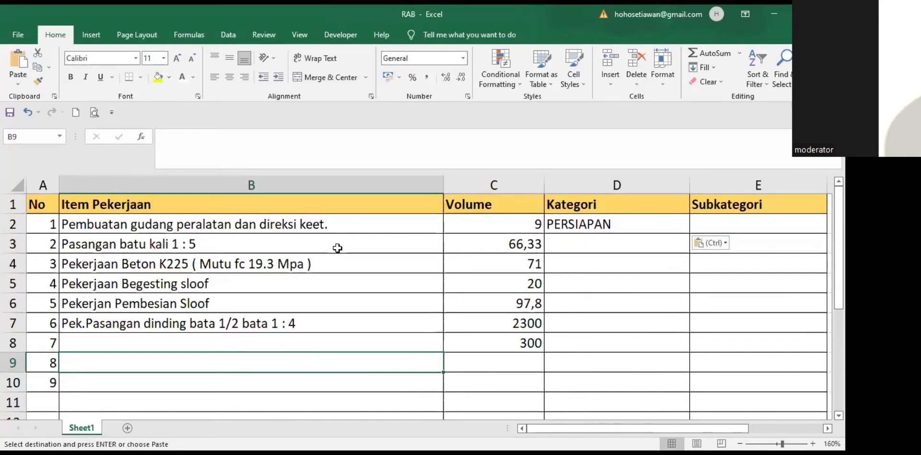
{"action": "left_click", "coordinate": [580, 244]}
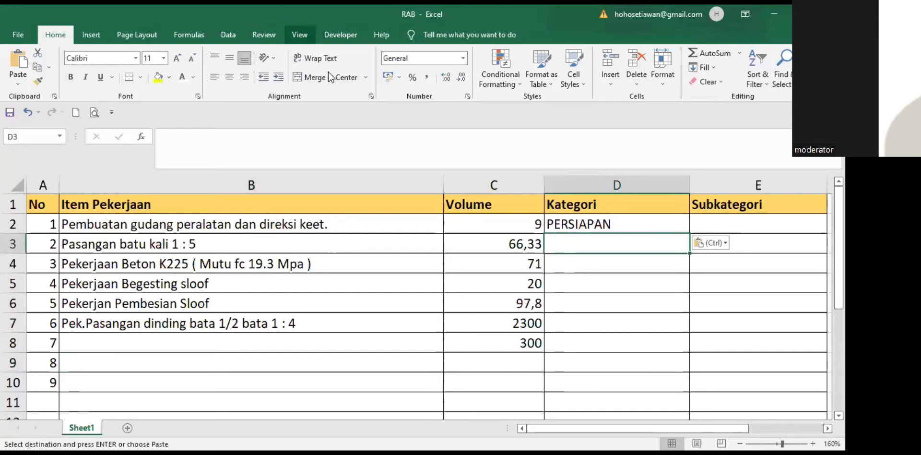
{"action": "key", "text": "alt+Tab"}
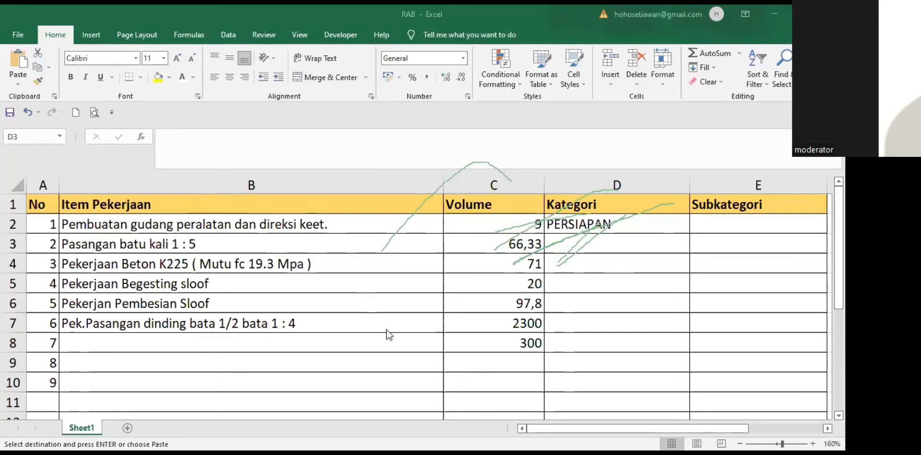
{"action": "key", "text": "ctrl+v"}
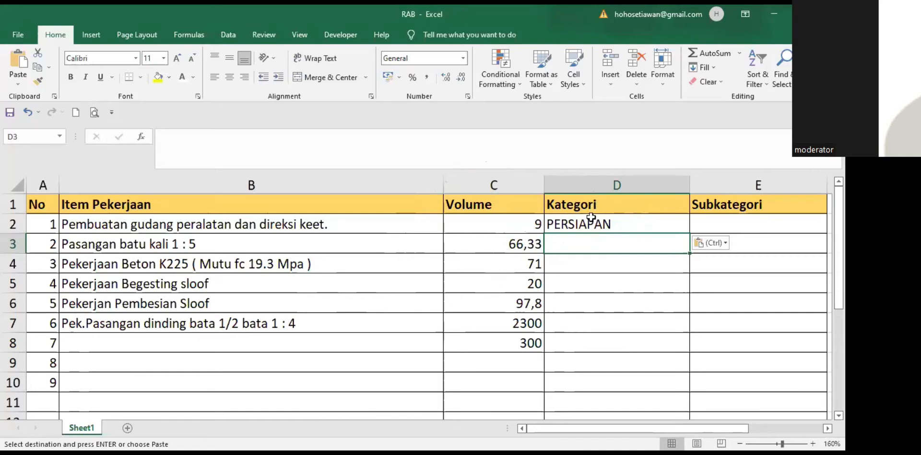
{"action": "key", "text": "alt+Tab"}
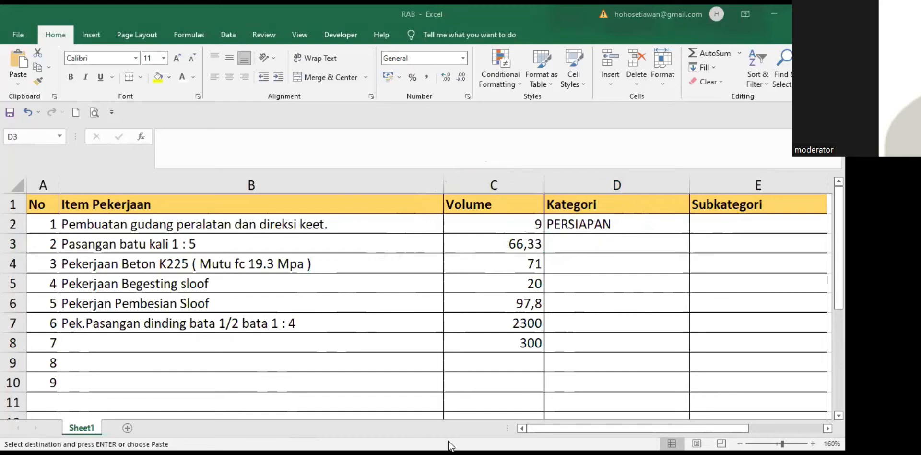
{"action": "key", "text": "alt+Tab"}
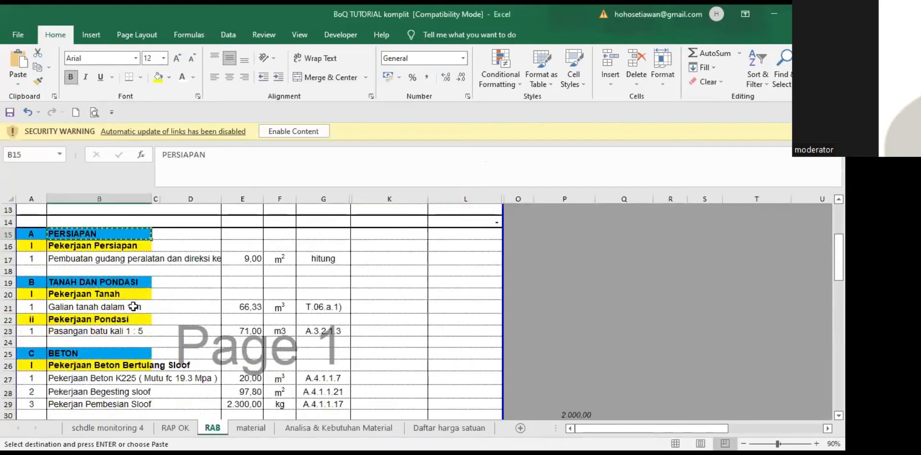
Step: Copy TANAH DAN PONDASI from BoQ cell B19 and paste it as a value into D3
{"action": "left_click", "coordinate": [68, 282]}
{"action": "key", "text": "ctrl+c"}
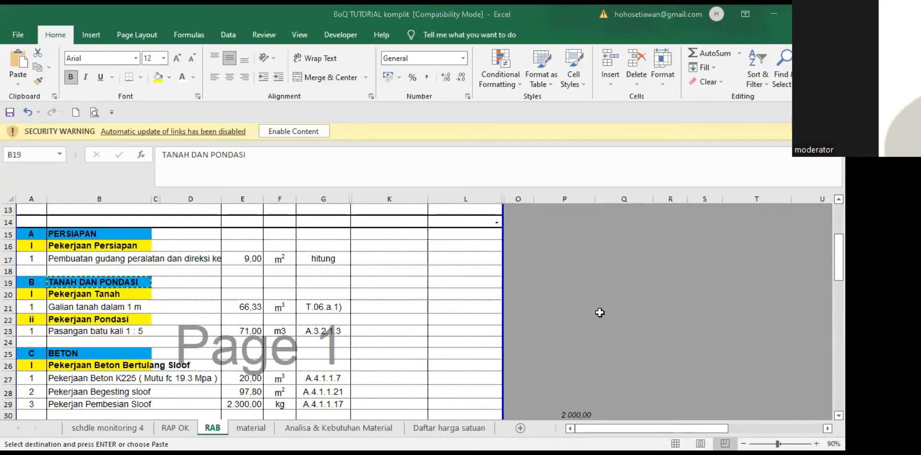
{"action": "key", "text": "alt+Tab"}
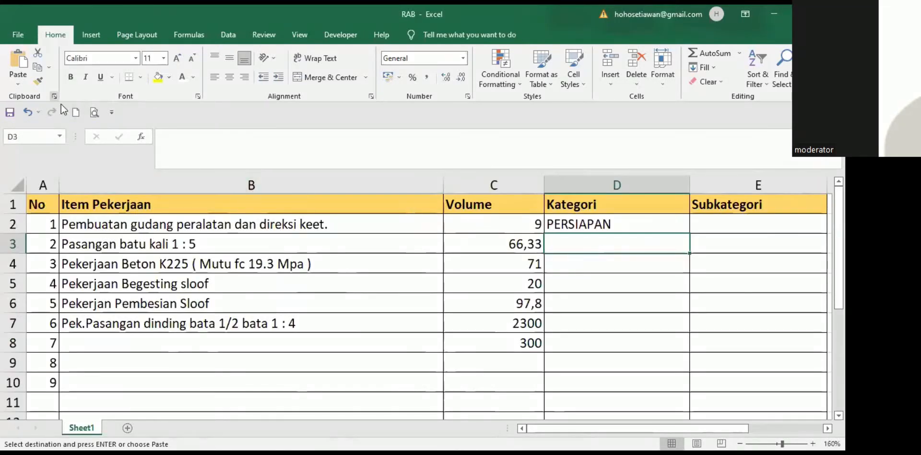
{"action": "left_click", "coordinate": [18, 83]}
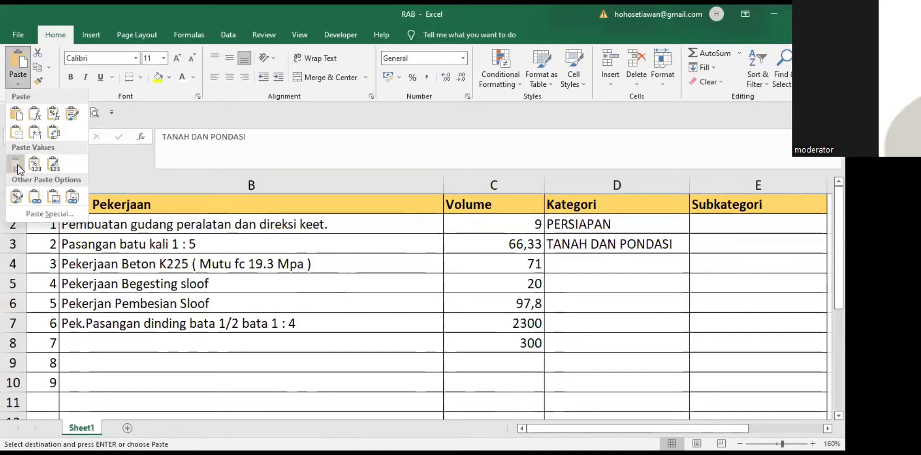
{"action": "left_click", "coordinate": [16, 165]}
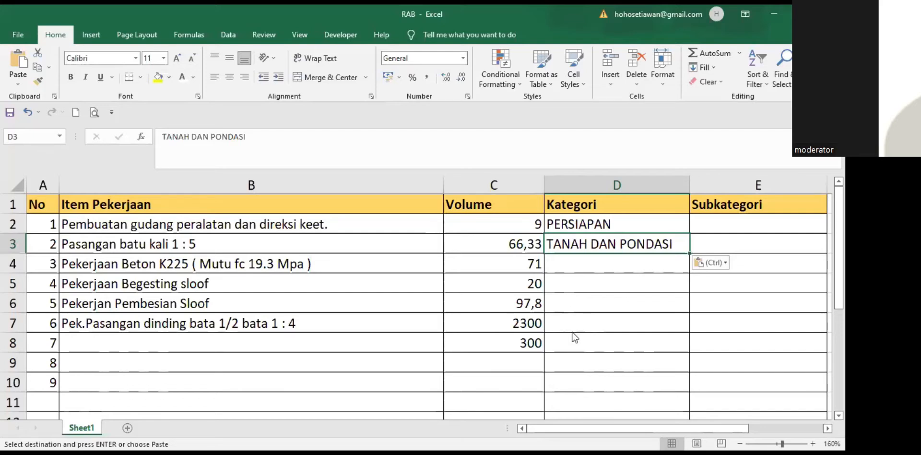
Step: Select the BETON heading in BoQ cell B25 and go back to the RAB template
{"action": "key", "text": "alt+Tab"}
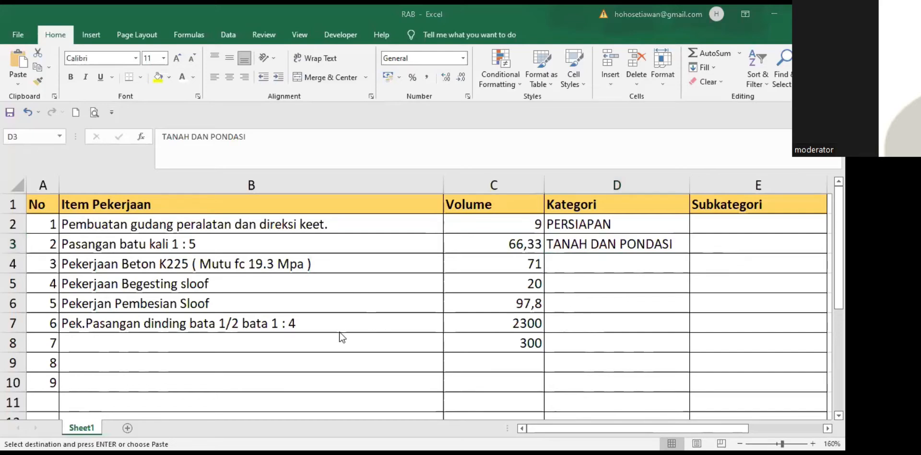
{"action": "key", "text": "alt+Tab"}
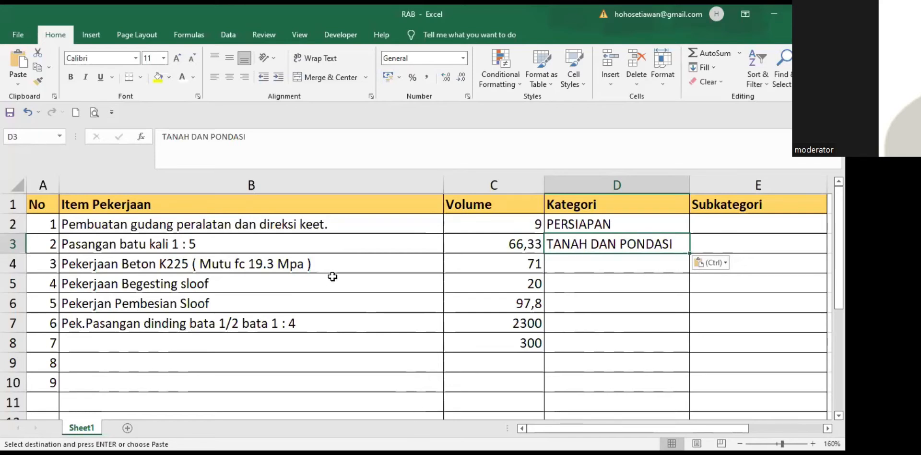
{"action": "key", "text": "alt+Tab"}
{"action": "scroll", "coordinate": [335, 296], "scroll_direction": "up", "scroll_amount": 1}
{"action": "scroll", "coordinate": [336, 296], "scroll_direction": "down", "scroll_amount": 2}
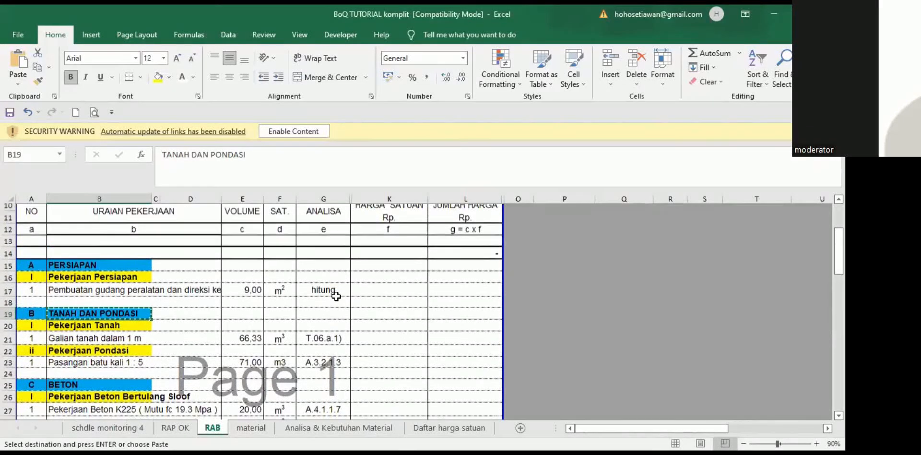
{"action": "scroll", "coordinate": [336, 296], "scroll_direction": "down", "scroll_amount": 1}
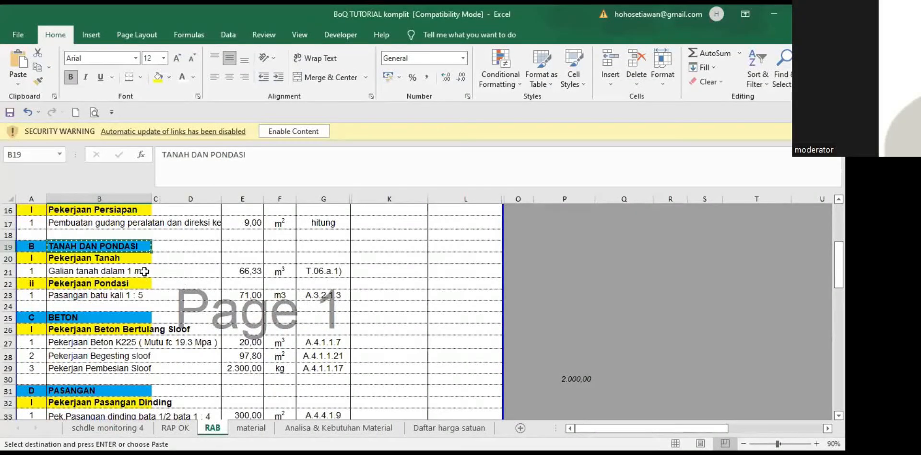
{"action": "left_click", "coordinate": [92, 316]}
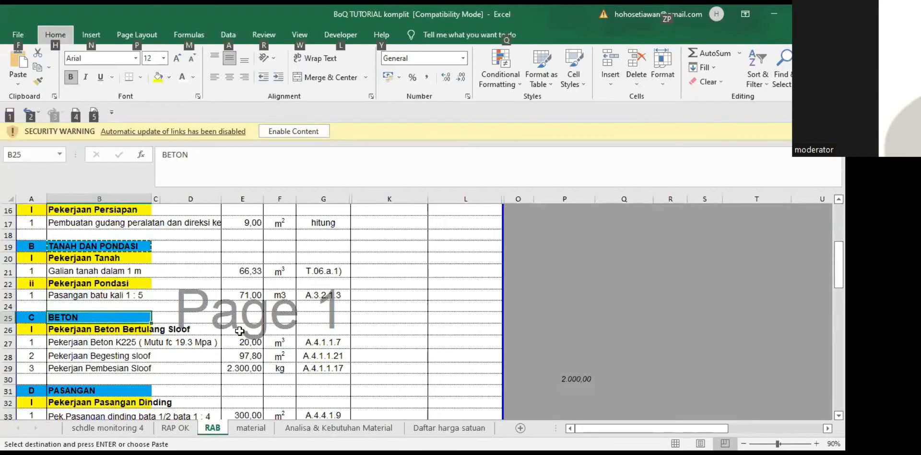
{"action": "key", "text": "alt+Tab"}
Step: Delete the wrongly pasted TANAH DAN PONDASI from Kategori cell D4
{"action": "left_click", "coordinate": [571, 269]}
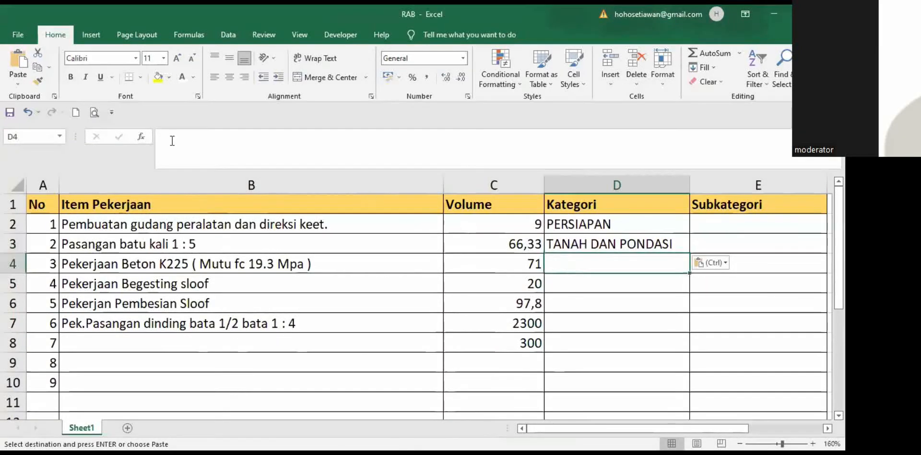
{"action": "left_click", "coordinate": [18, 84]}
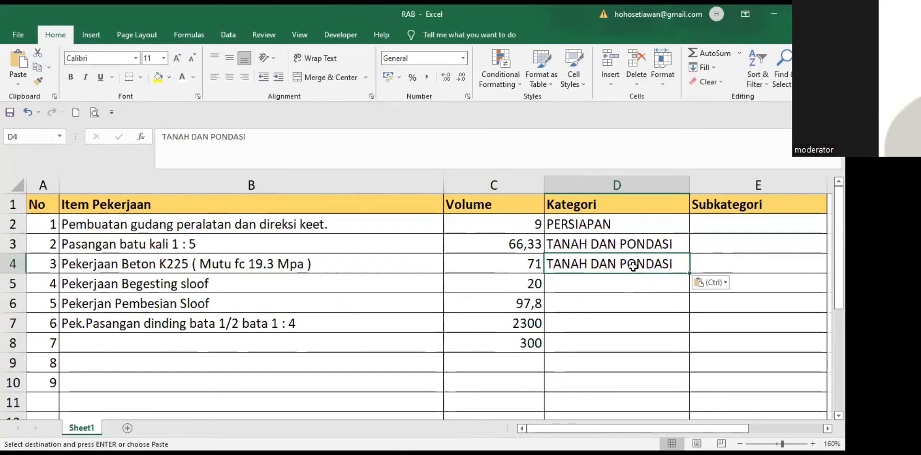
{"action": "key", "text": "Delete"}
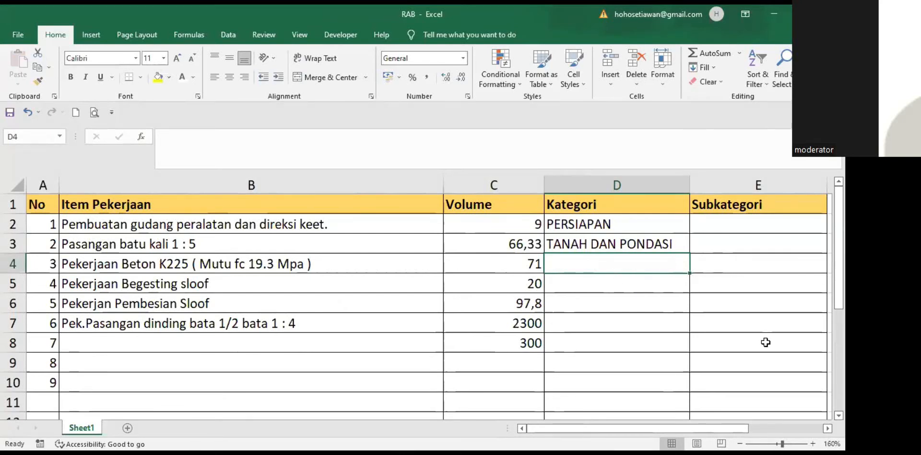
Step: Paste BETON as a value into D4 and fill it down through D6
{"action": "key", "text": "alt+Tab"}
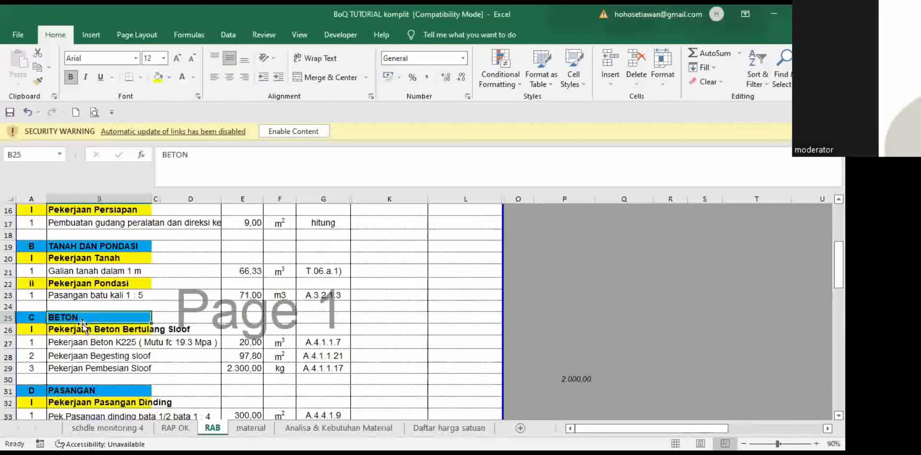
{"action": "key", "text": "ctrl+c"}
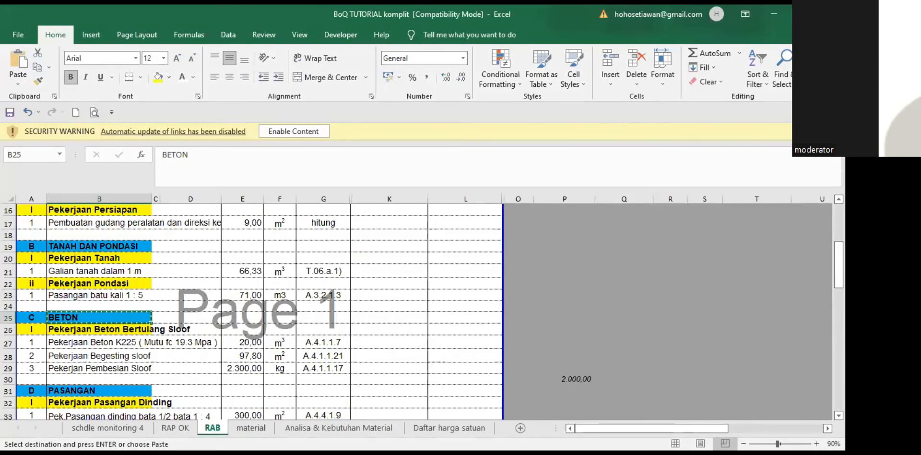
{"action": "key", "text": "alt+Tab"}
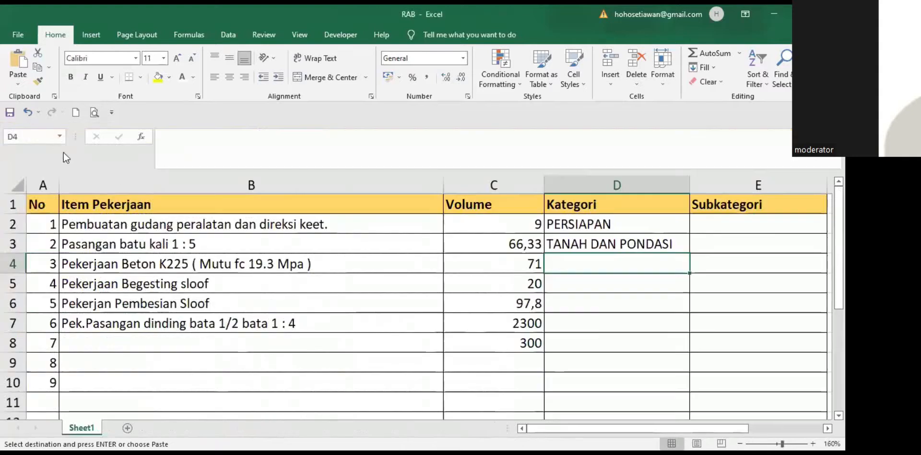
{"action": "left_click", "coordinate": [18, 84]}
{"action": "left_click", "coordinate": [16, 167]}
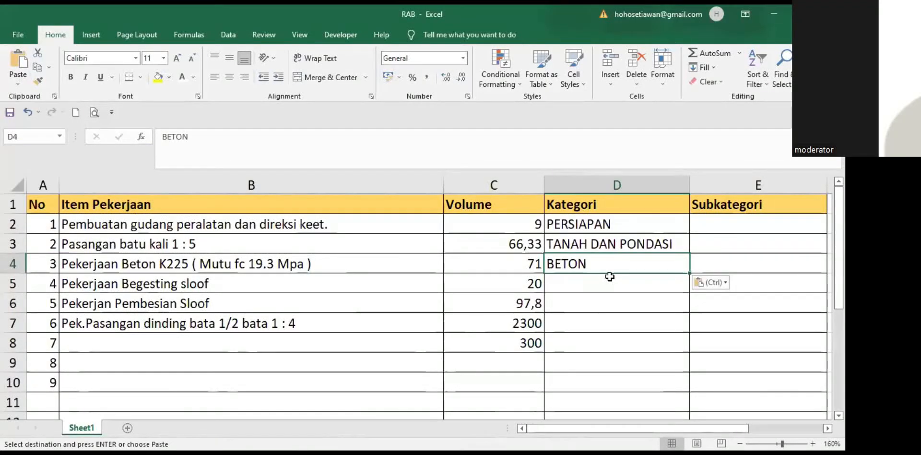
{"action": "left_click_drag", "start_coordinate": [689, 273], "coordinate": [684, 310]}
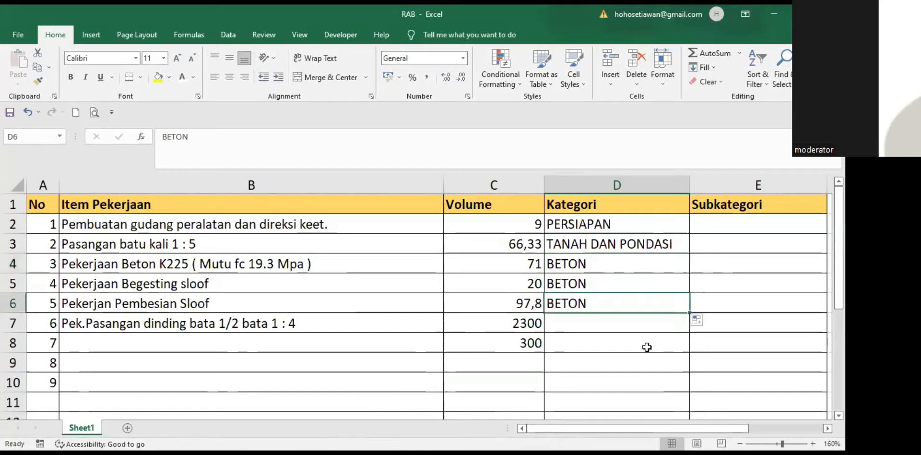
{"action": "left_click", "coordinate": [632, 333]}
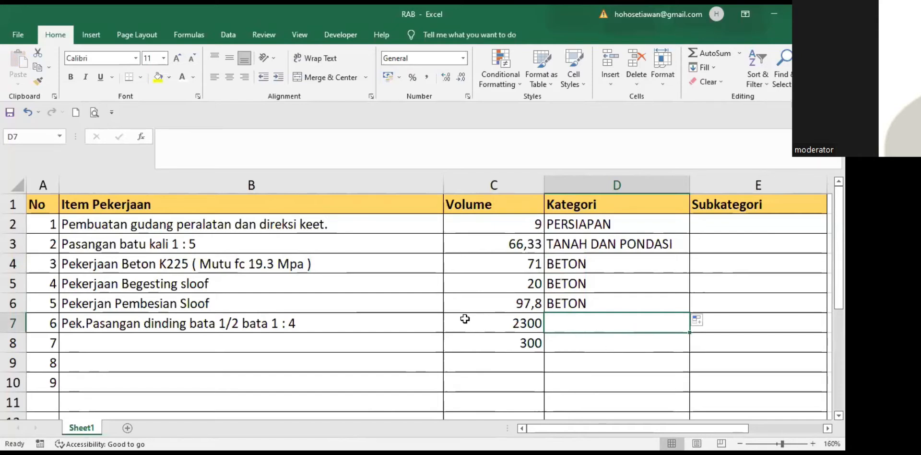
{"action": "left_click", "coordinate": [399, 345]}
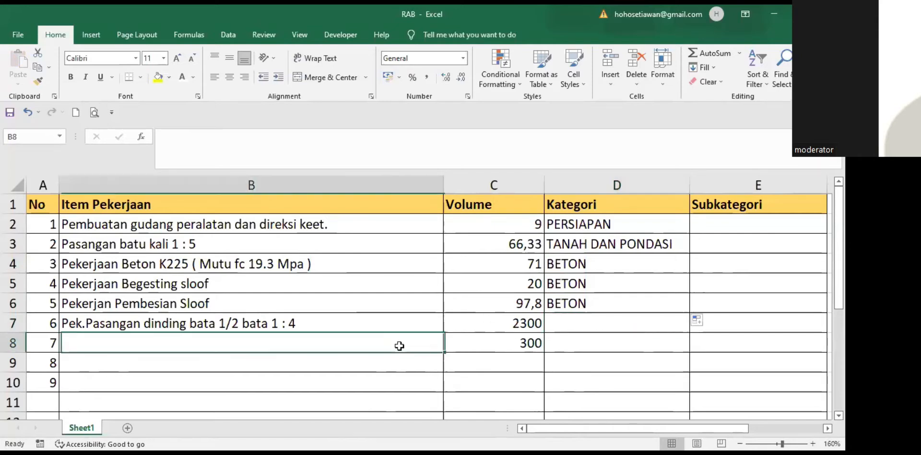
{"action": "left_click", "coordinate": [86, 245]}
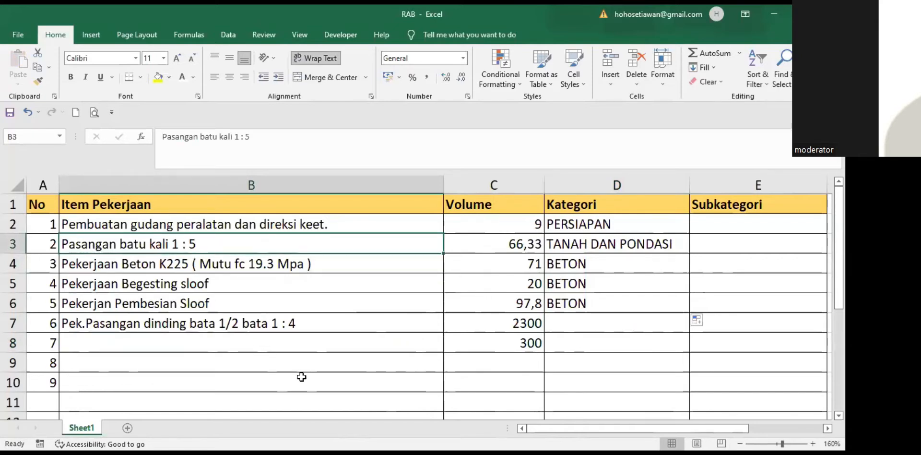
Step: Shift the item names in B3:B7 down one row so they start at B4
{"action": "left_click_drag", "start_coordinate": [135, 240], "coordinate": [145, 324]}
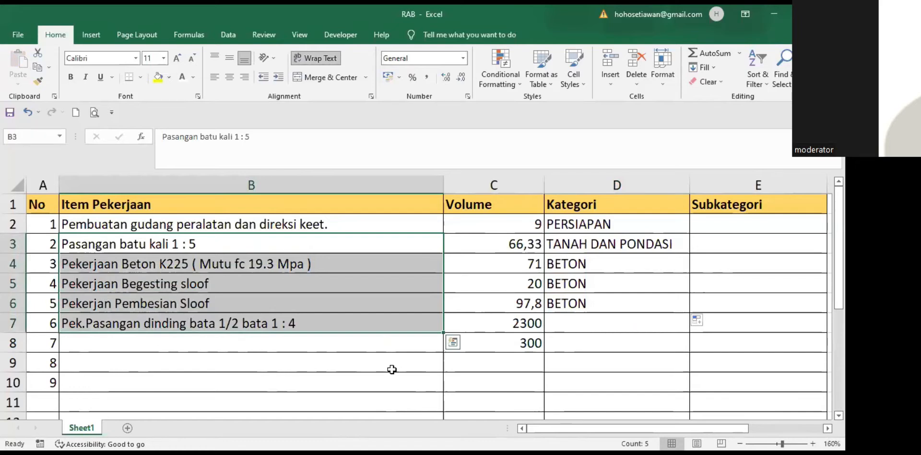
{"action": "key", "text": "ctrl+c"}
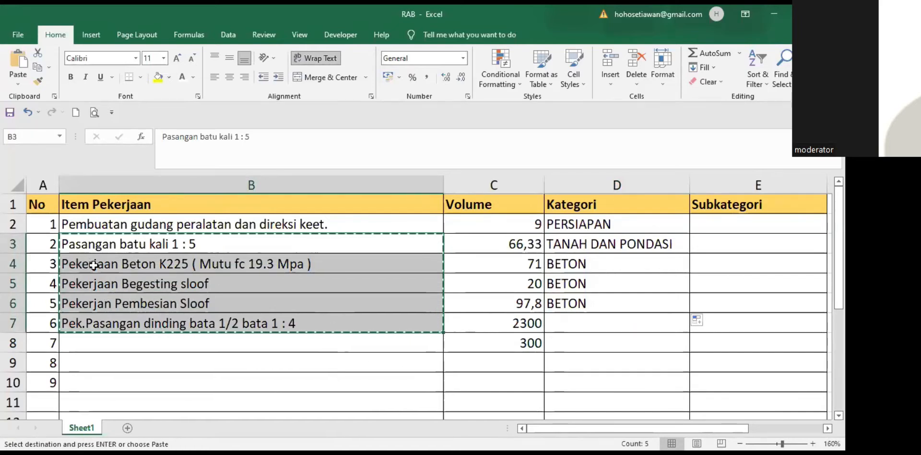
{"action": "key", "text": "Down"}
{"action": "key", "text": "ctrl+v"}
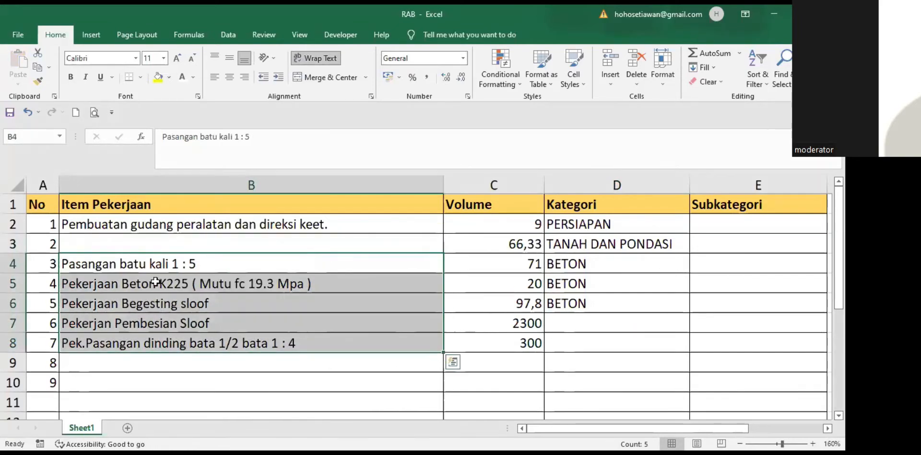
{"action": "left_click", "coordinate": [103, 230]}
{"action": "key", "text": "Down"}
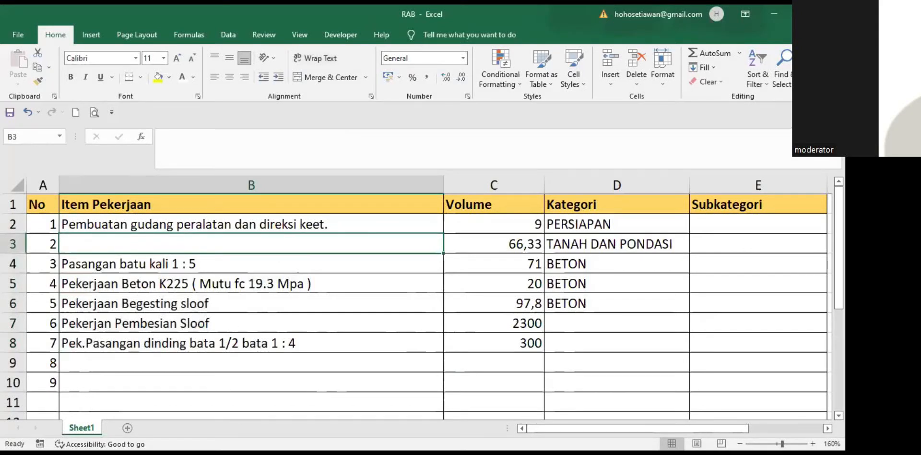
Step: Put the Galian tanah dalam 1 m item from BoQ cell B21 into the emptied B3
{"action": "key", "text": "alt+Tab"}
{"action": "left_click", "coordinate": [94, 271]}
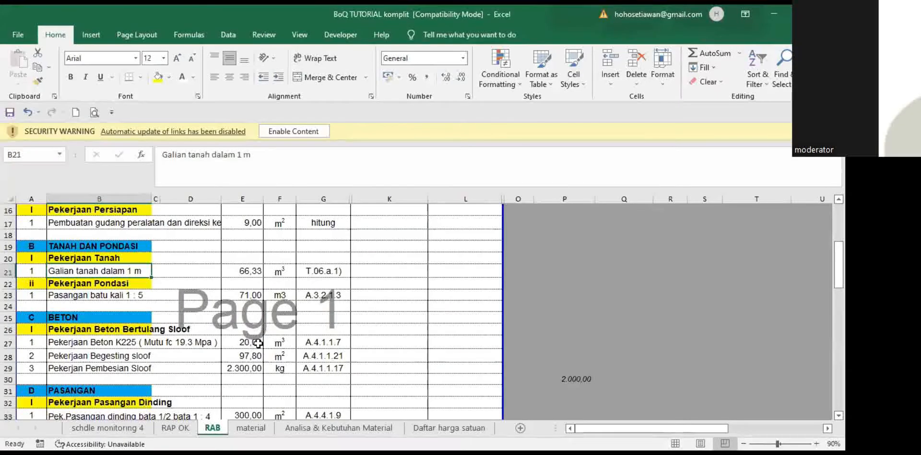
{"action": "key", "text": "ctrl+c"}
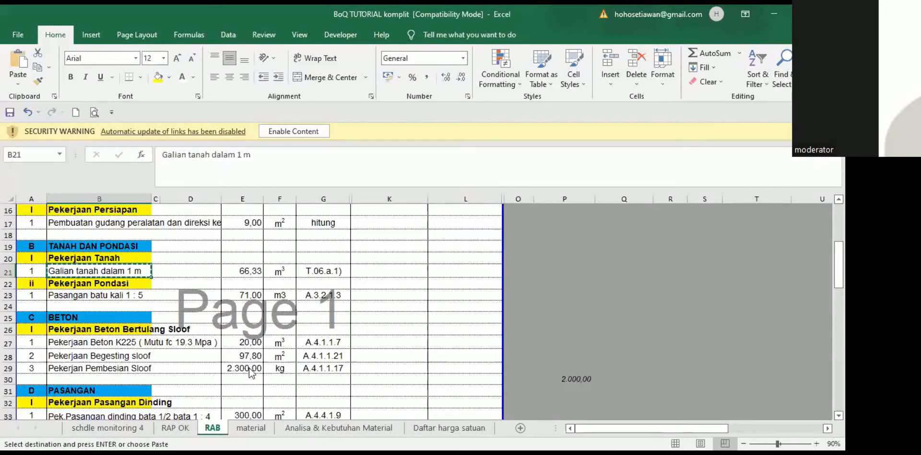
{"action": "key", "text": "alt+Tab"}
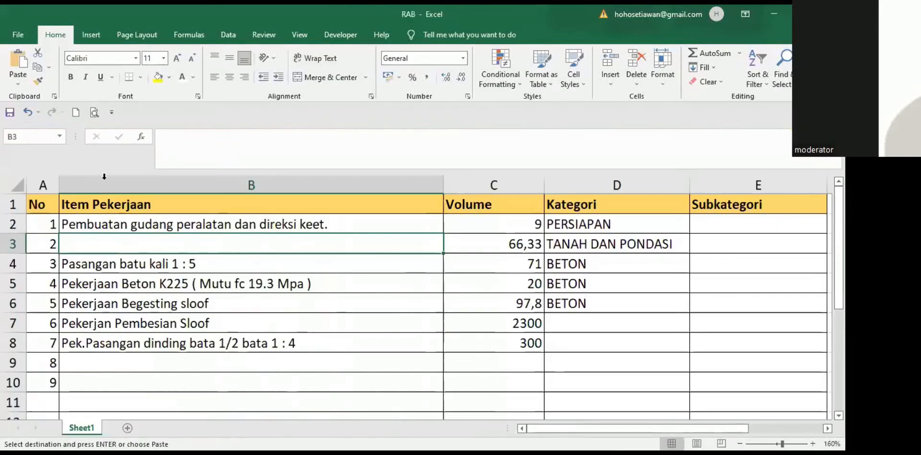
{"action": "left_click", "coordinate": [16, 85]}
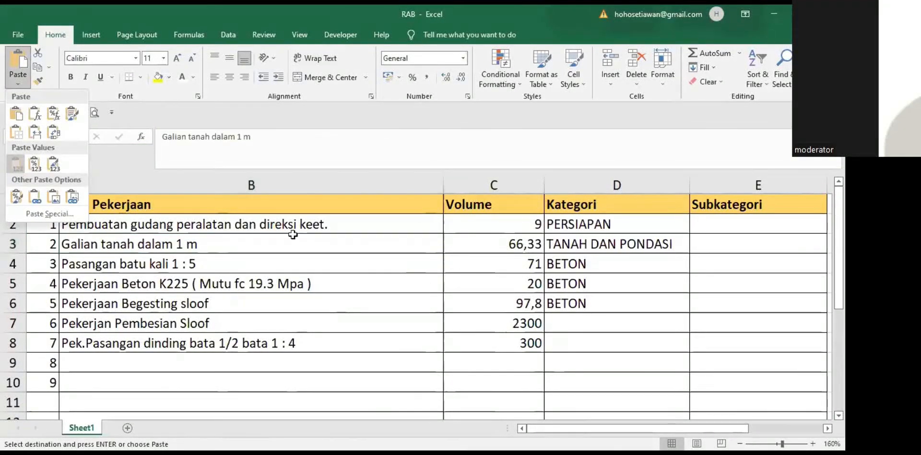
{"action": "left_click", "coordinate": [696, 342]}
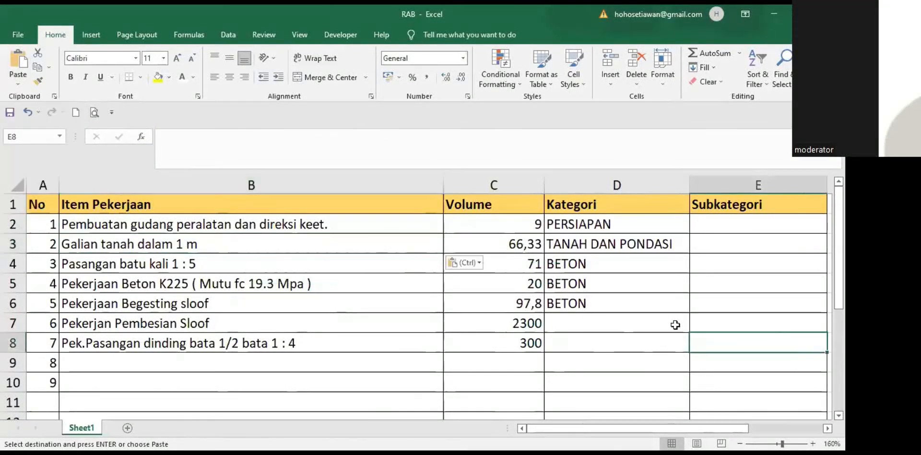
Step: Move the BETON categories down to D5–D7 and copy TANAH DAN PONDASI into D4
{"action": "left_click", "coordinate": [578, 264]}
{"action": "key", "text": "shift+Down"}
{"action": "key", "text": "shift+Down"}
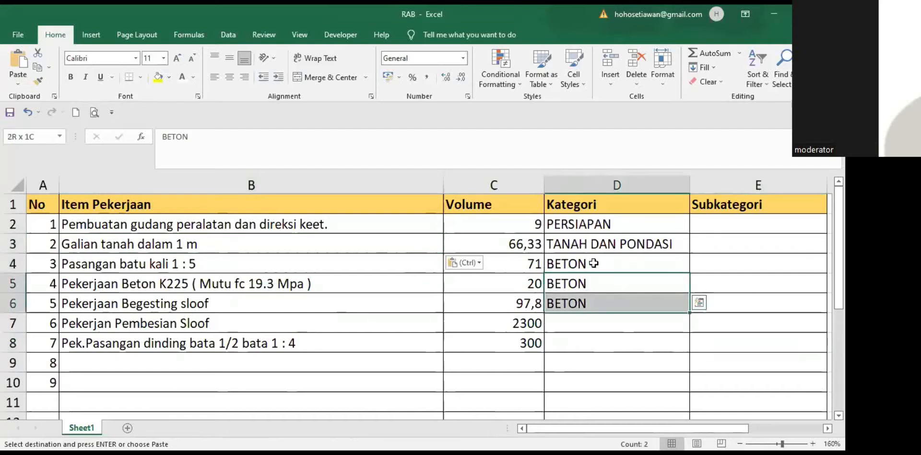
{"action": "left_click", "coordinate": [594, 263]}
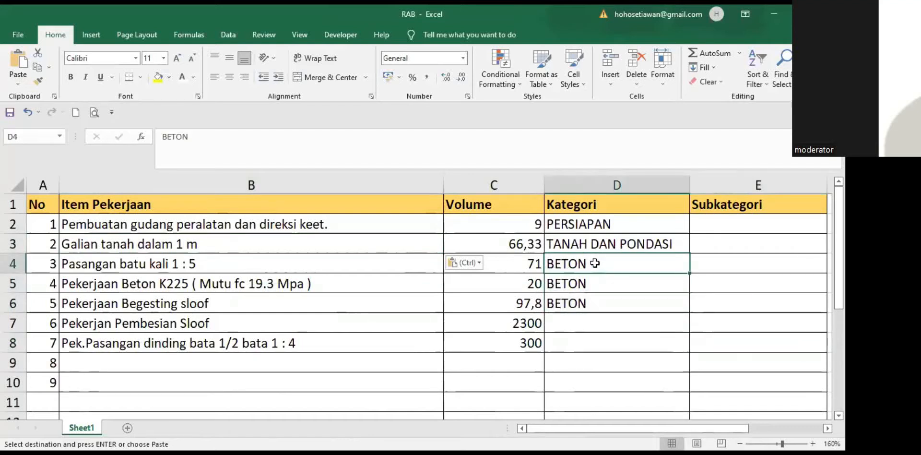
{"action": "key", "text": "shift+Down"}
{"action": "key", "text": "shift+Down"}
{"action": "key", "text": "ctrl+c"}
{"action": "key", "text": "Down"}
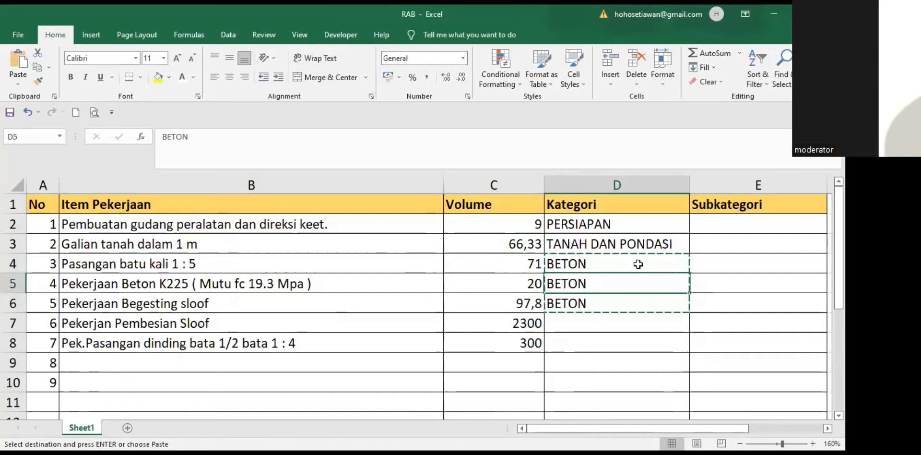
{"action": "key", "text": "ctrl+v"}
{"action": "key", "text": "Up"}
{"action": "key", "text": "Up"}
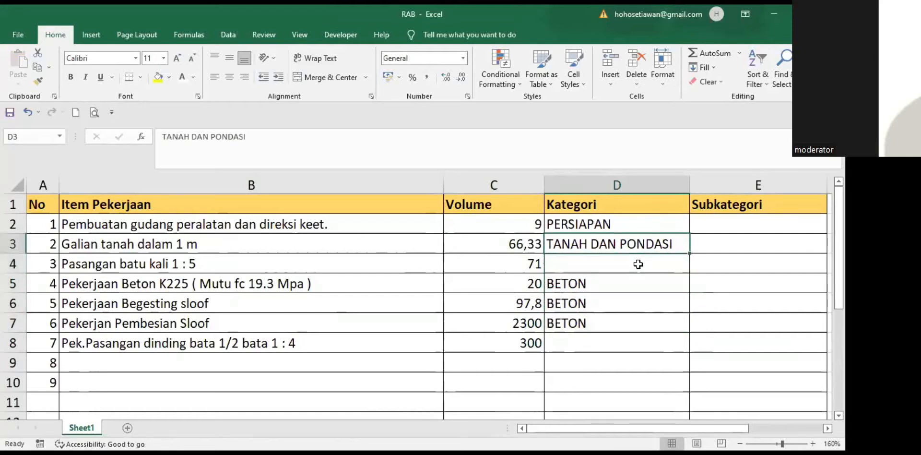
{"action": "key", "text": "ctrl+c"}
{"action": "key", "text": "Down"}
{"action": "key", "text": "ctrl+v"}
{"action": "key", "text": "Down"}
{"action": "key", "text": "Down"}
{"action": "key", "text": "Down"}
{"action": "key", "text": "Down"}
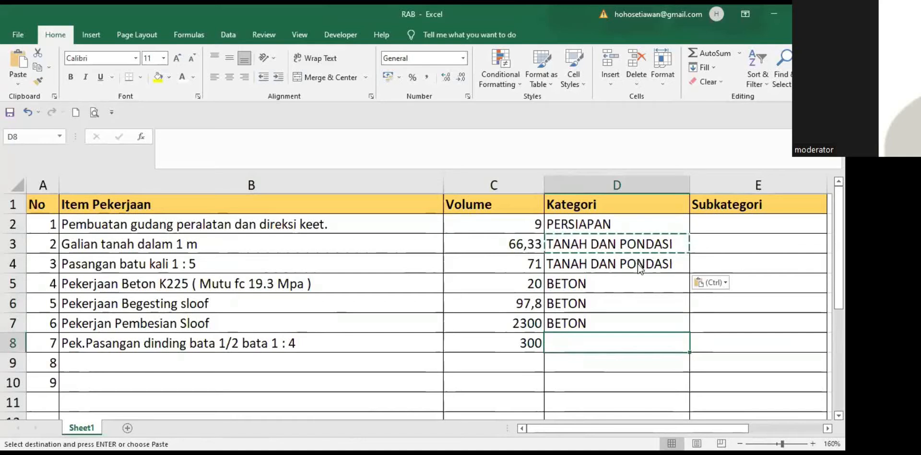
Step: Copy the PASANGAN heading from the BoQ sheet into D8 for the brick wall item
{"action": "key", "text": "alt+Tab"}
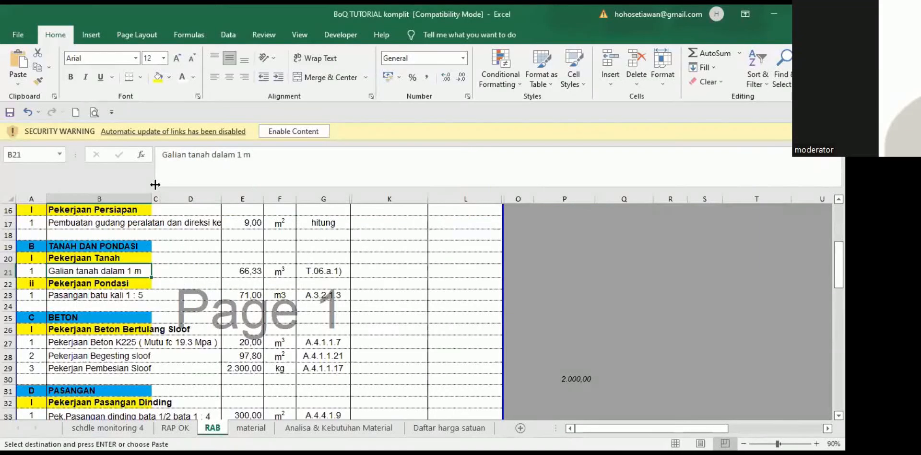
{"action": "scroll", "coordinate": [114, 261], "scroll_direction": "down", "scroll_amount": 1}
{"action": "left_click", "coordinate": [96, 353]}
{"action": "key", "text": "ctrl+c"}
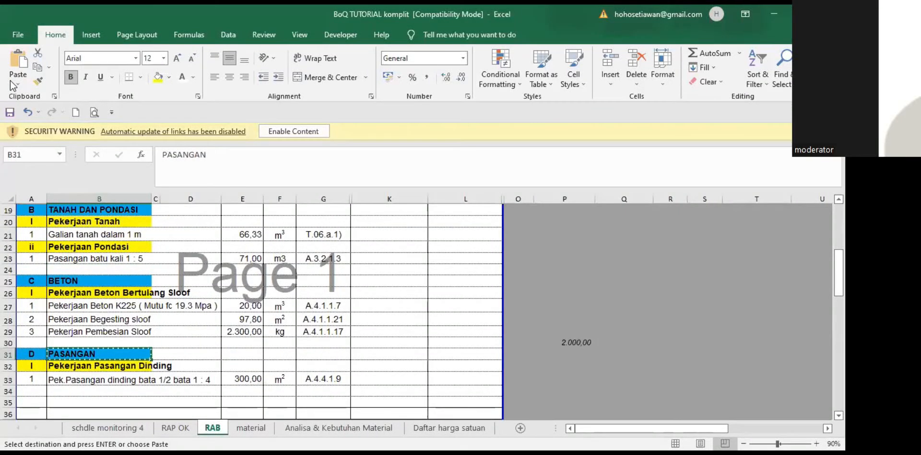
{"action": "key", "text": "alt+Tab"}
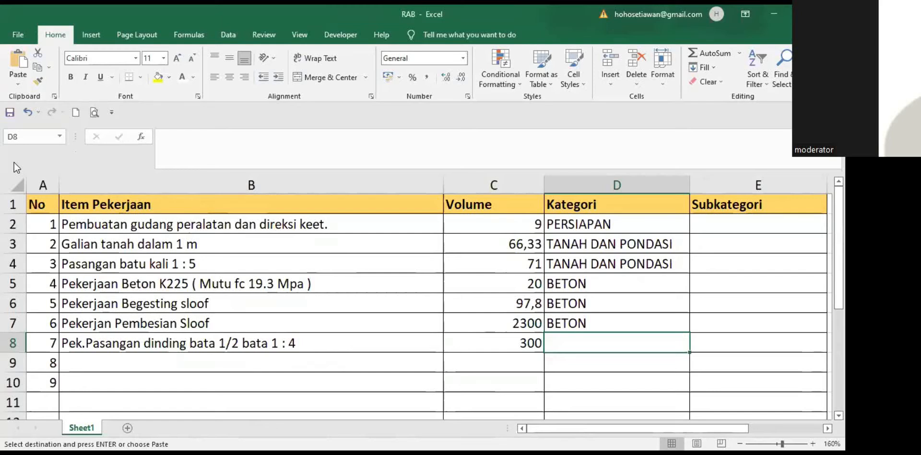
{"action": "key", "text": "ctrl+v"}
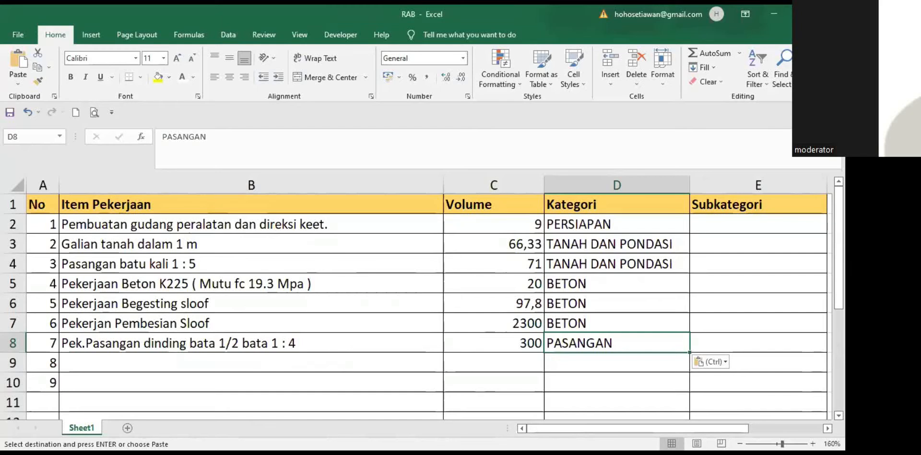
{"action": "left_click", "coordinate": [359, 429]}
{"action": "left_click", "coordinate": [98, 281]}
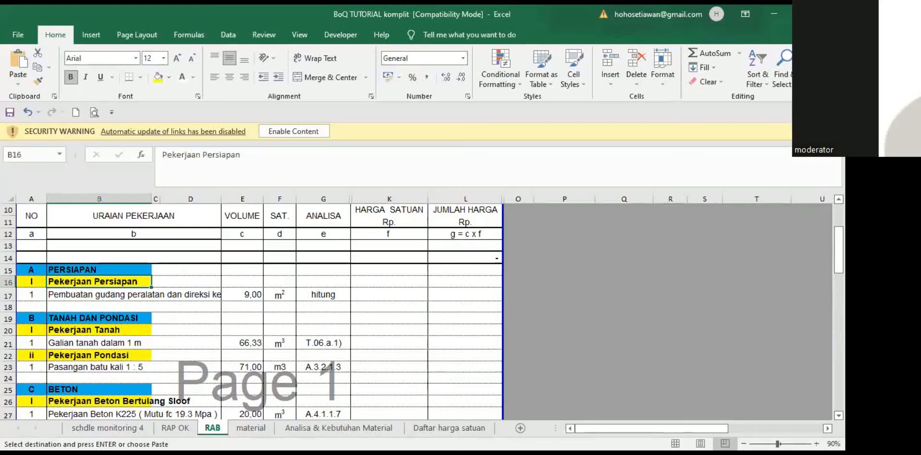
Step: Paste the Pekerjaan Persiapan subheading from the BoQ workbook as a value into E2
{"action": "key", "text": "ctrl+c"}
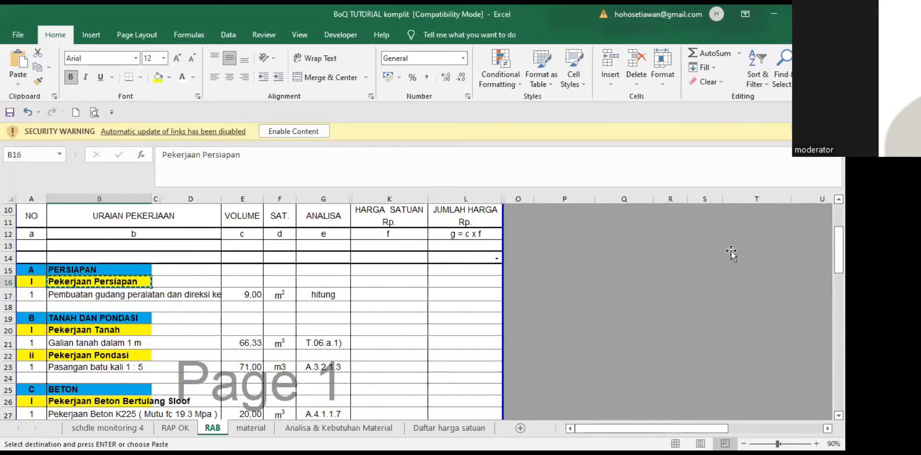
{"action": "key", "text": "alt+Tab"}
{"action": "left_click", "coordinate": [18, 83]}
{"action": "left_click", "coordinate": [16, 164]}
{"action": "left_click", "coordinate": [730, 247]}
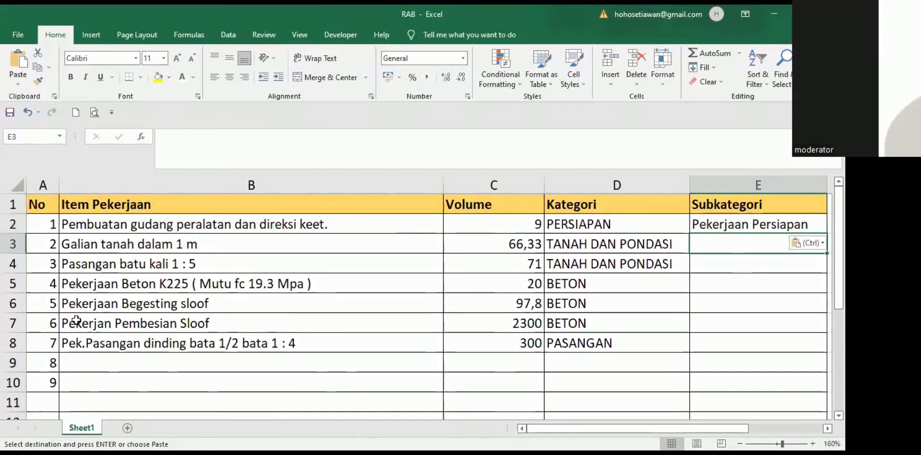
Step: Copy the Pekerjaan Tanah subheading and paste it as a value into E3
{"action": "key", "text": "alt+Tab"}
{"action": "key", "text": "Down"}
{"action": "key", "text": "Down"}
{"action": "key", "text": "Down"}
{"action": "key", "text": "Down"}
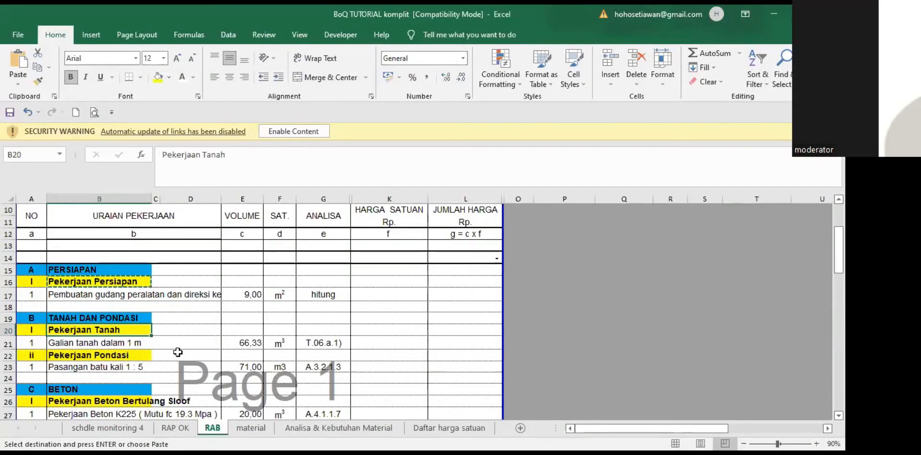
{"action": "key", "text": "ctrl+c"}
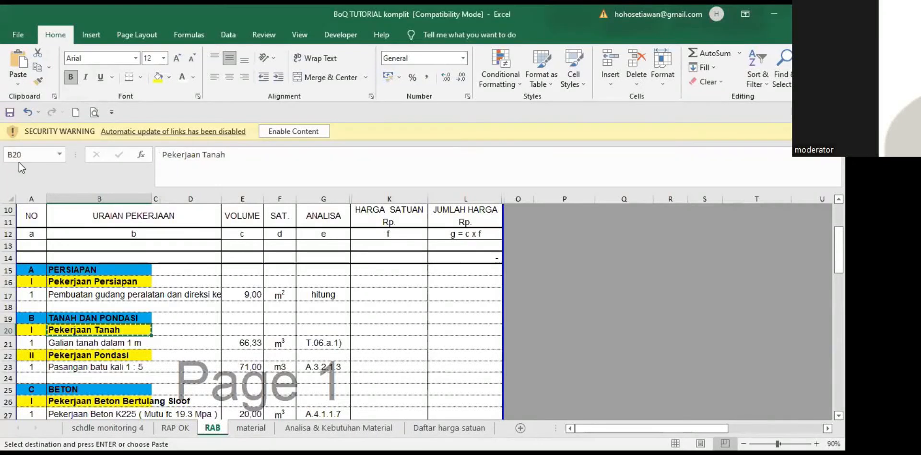
{"action": "key", "text": "alt+Tab"}
{"action": "left_click", "coordinate": [18, 84]}
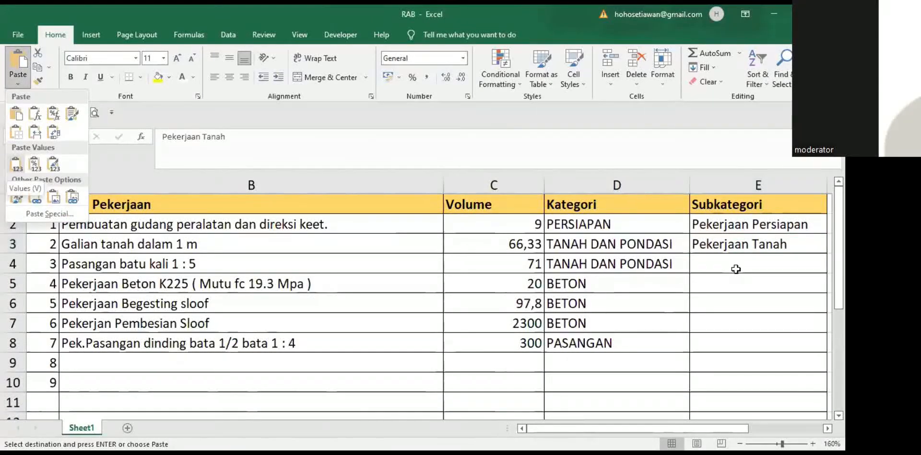
{"action": "key", "text": "v"}
{"action": "key", "text": "Down"}
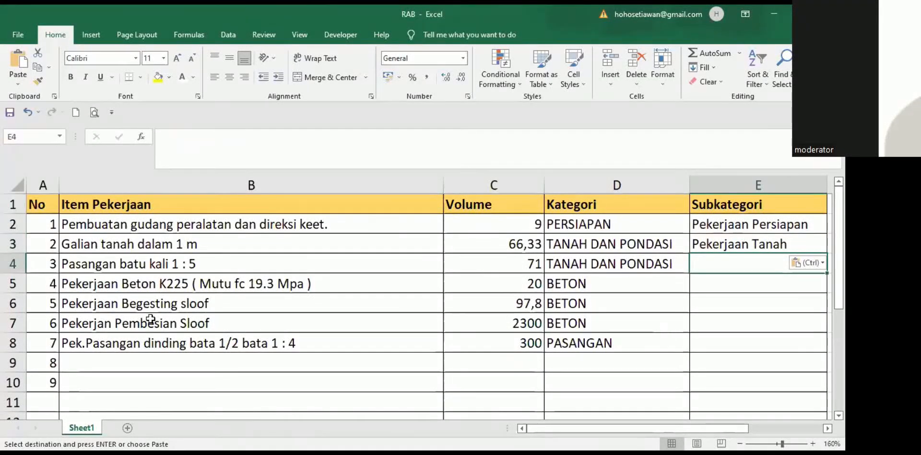
Step: Copy the Pekerjaan Pondasi subheading and paste it as a value into E4
{"action": "key", "text": "alt+Tab"}
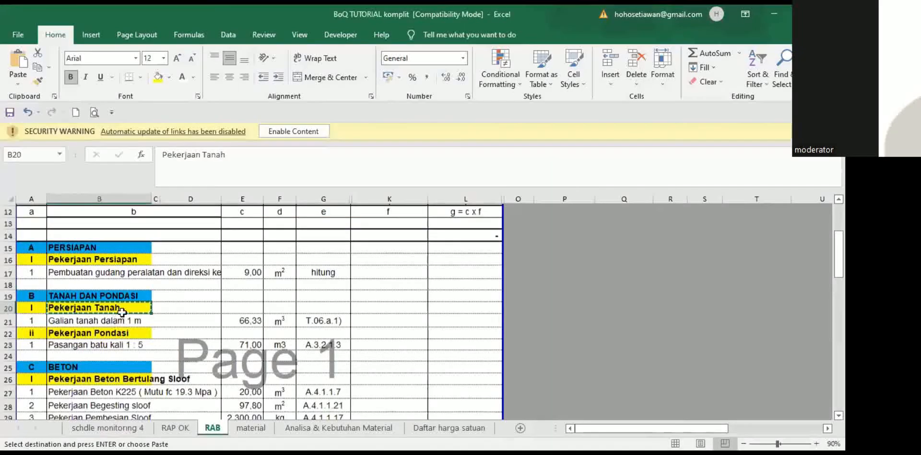
{"action": "scroll", "coordinate": [122, 312], "scroll_direction": "down", "scroll_amount": 1}
{"action": "key", "text": "Down"}
{"action": "key", "text": "Down"}
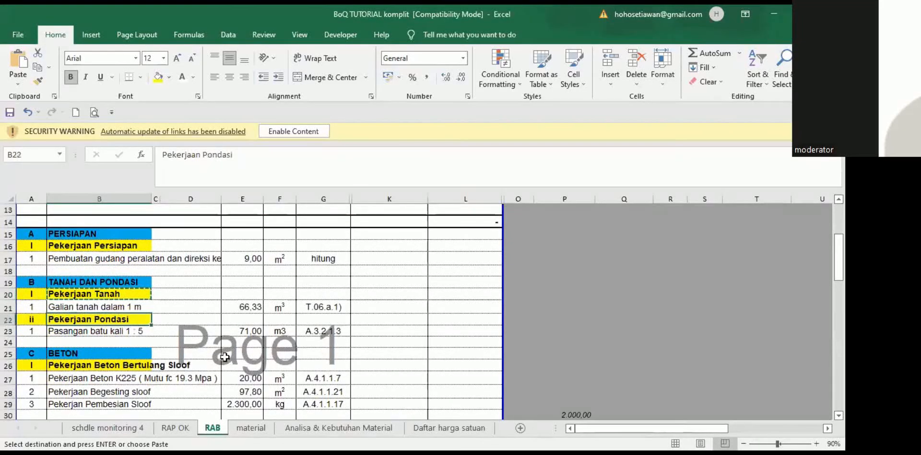
{"action": "key", "text": "ctrl+c"}
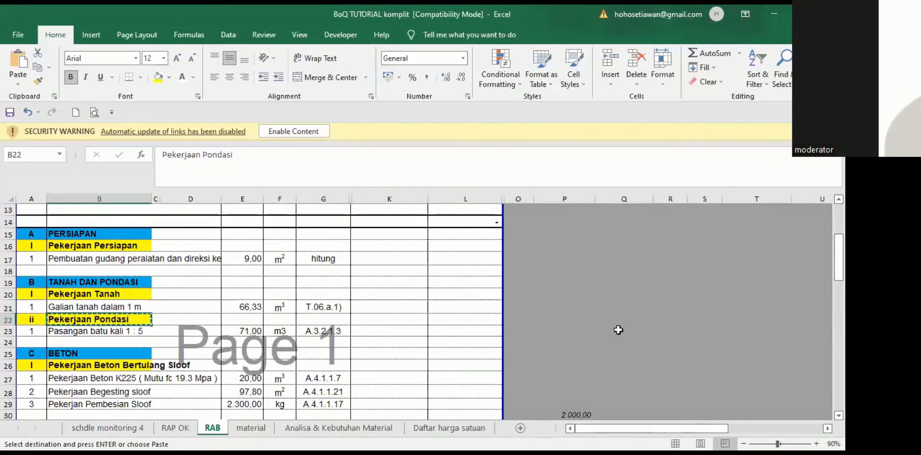
{"action": "key", "text": "alt+Tab"}
{"action": "left_click", "coordinate": [18, 83]}
{"action": "left_click", "coordinate": [19, 163]}
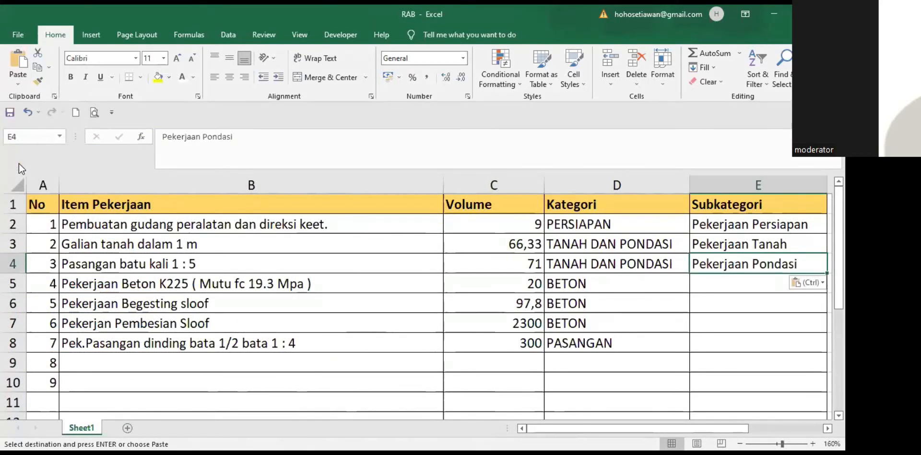
{"action": "key", "text": "Down"}
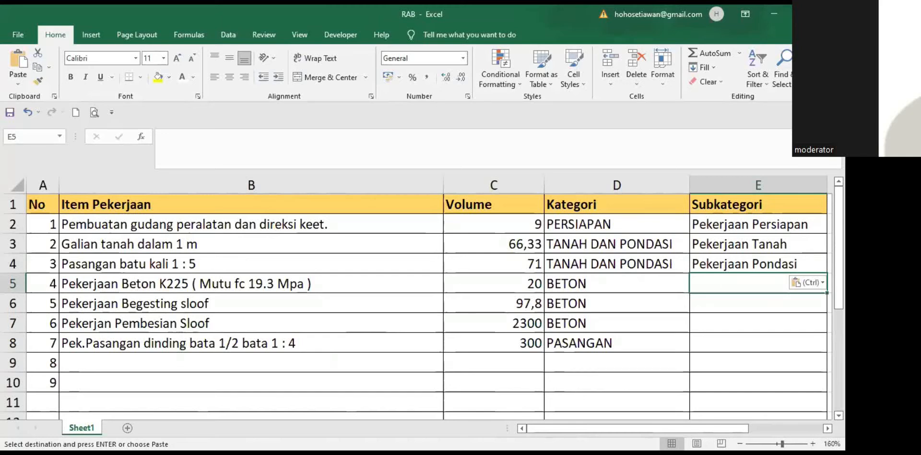
Step: Paste the Pekerjaan Beton Bertulang Sloof subheading as a value into E5 and fill E6:E7 with it
{"action": "key", "text": "alt+Tab"}
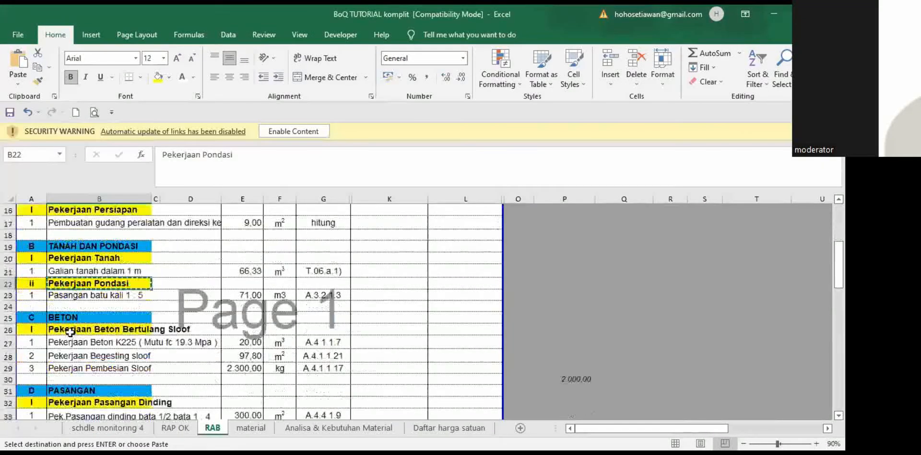
{"action": "left_click", "coordinate": [68, 331]}
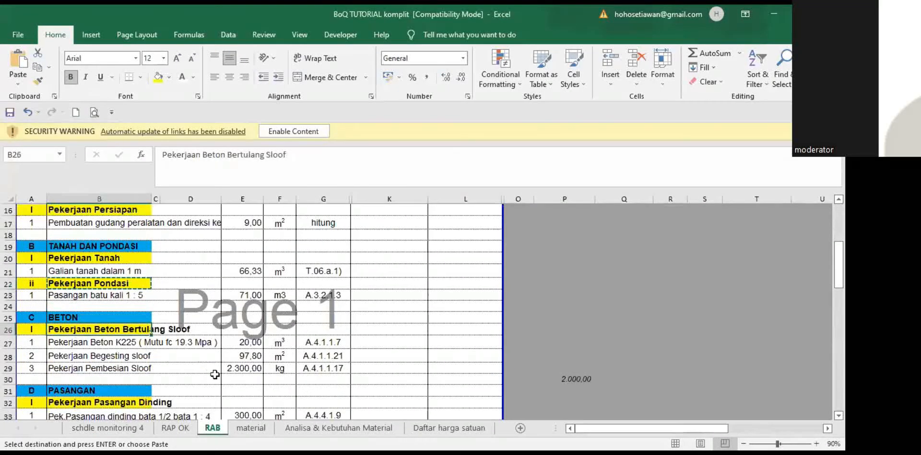
{"action": "key", "text": "ctrl+c"}
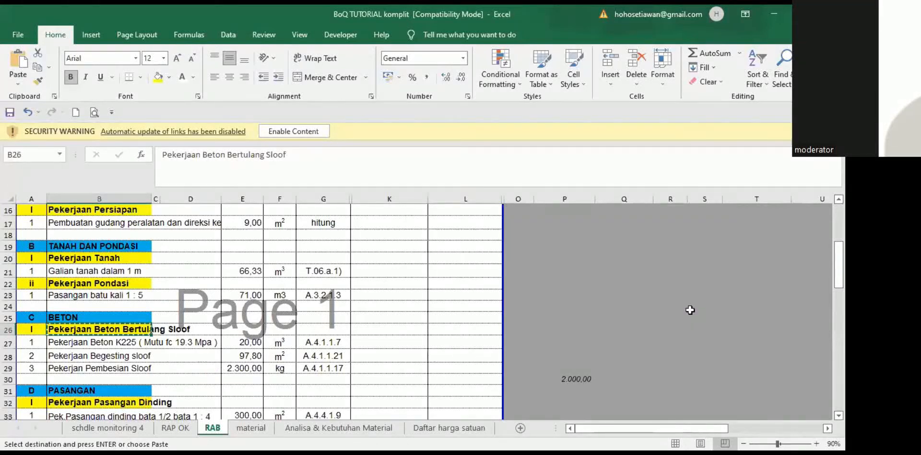
{"action": "key", "text": "alt+Tab"}
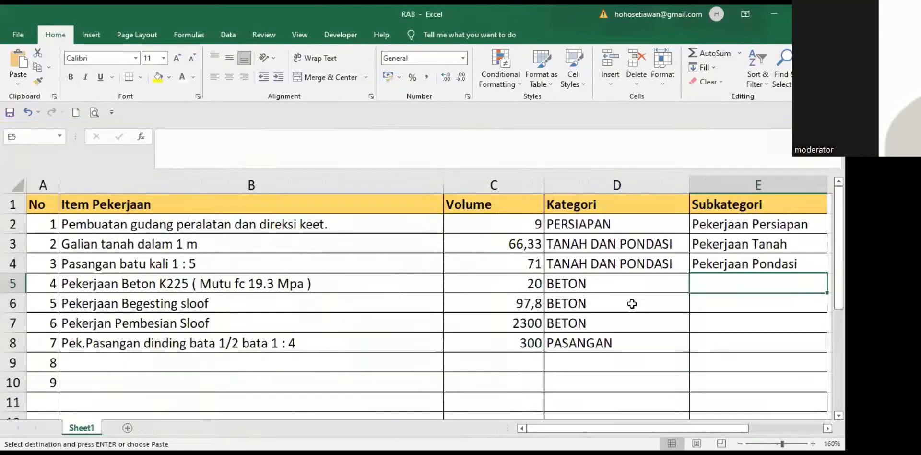
{"action": "left_click", "coordinate": [12, 82]}
{"action": "left_click", "coordinate": [12, 164]}
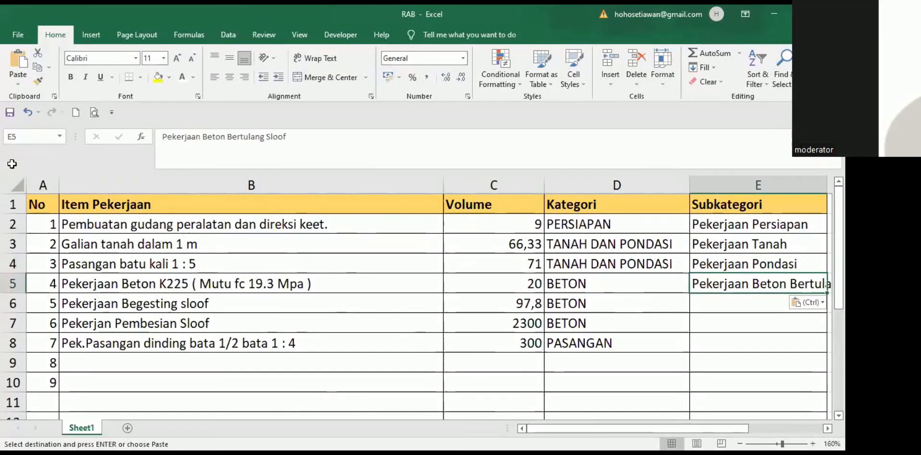
{"action": "key", "text": "ctrl+c"}
{"action": "key", "text": "Down"}
{"action": "key", "text": "shift+Down"}
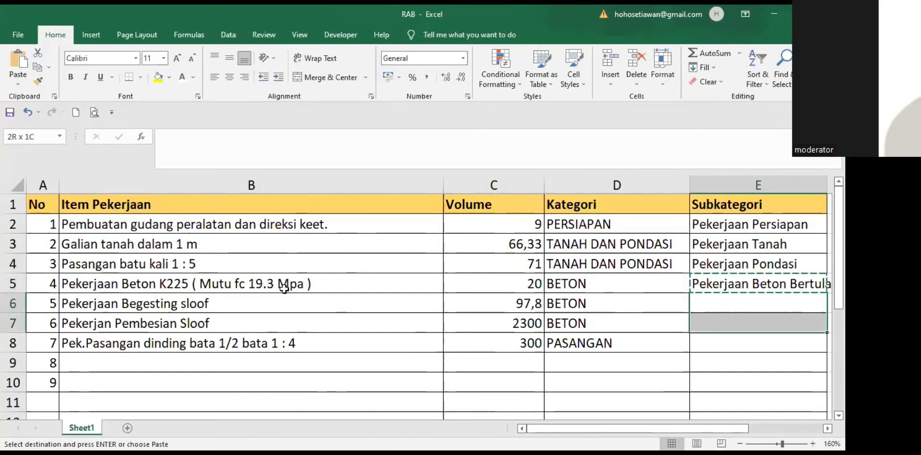
{"action": "key", "text": "ctrl+v"}
{"action": "key", "text": "Down"}
{"action": "key", "text": "Down"}
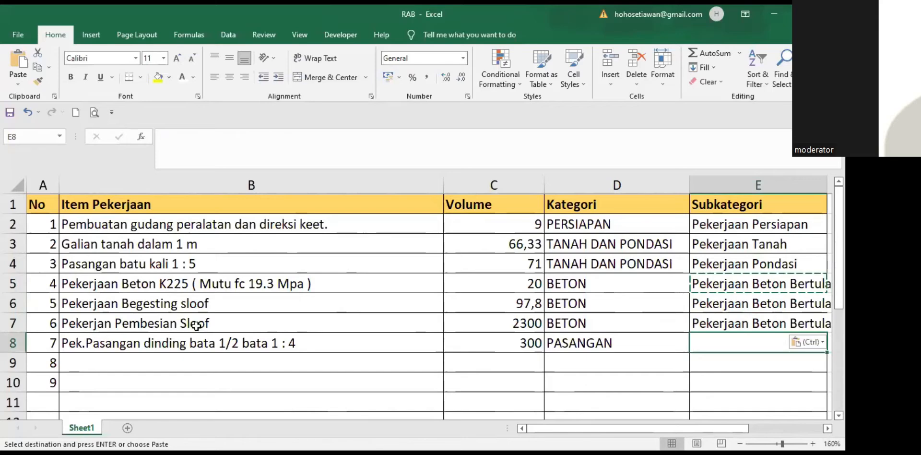
Step: Paste Pekerjaan Pasangan Dinding as a value into E8, then select the leftover numbers 8 and 9
{"action": "key", "text": "alt+Tab"}
{"action": "left_click", "coordinate": [76, 327]}
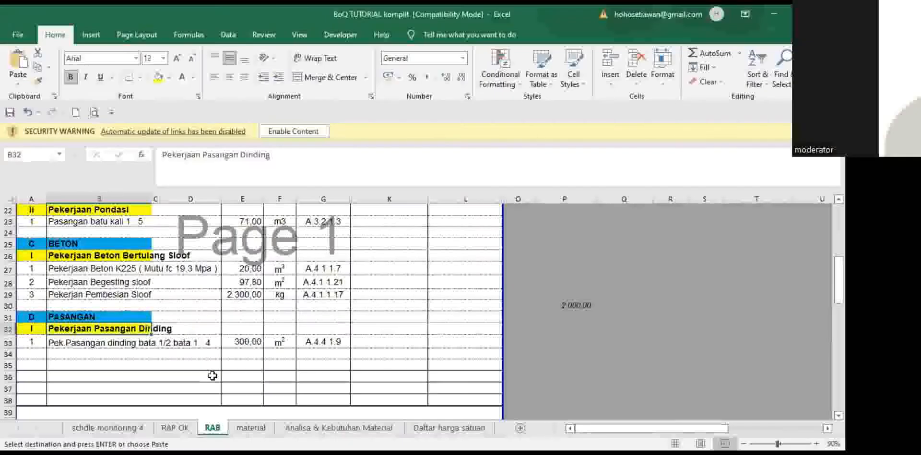
{"action": "key", "text": "ctrl+c"}
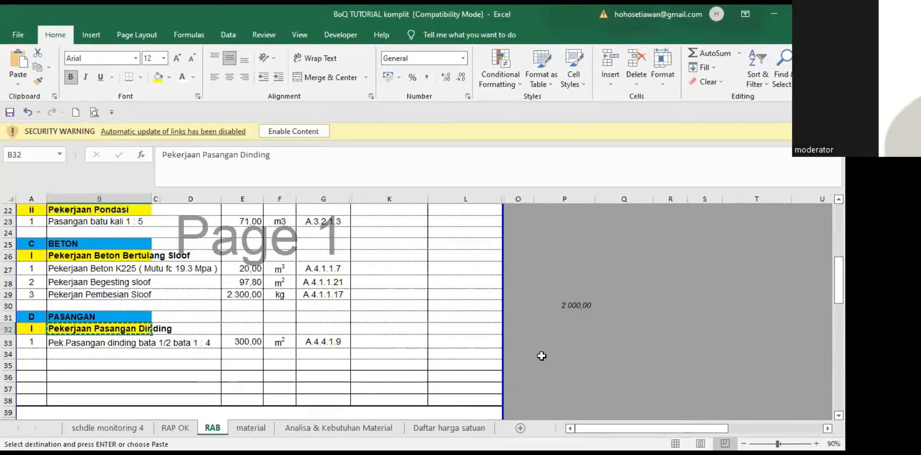
{"action": "key", "text": "alt+Tab"}
{"action": "left_click", "coordinate": [18, 84]}
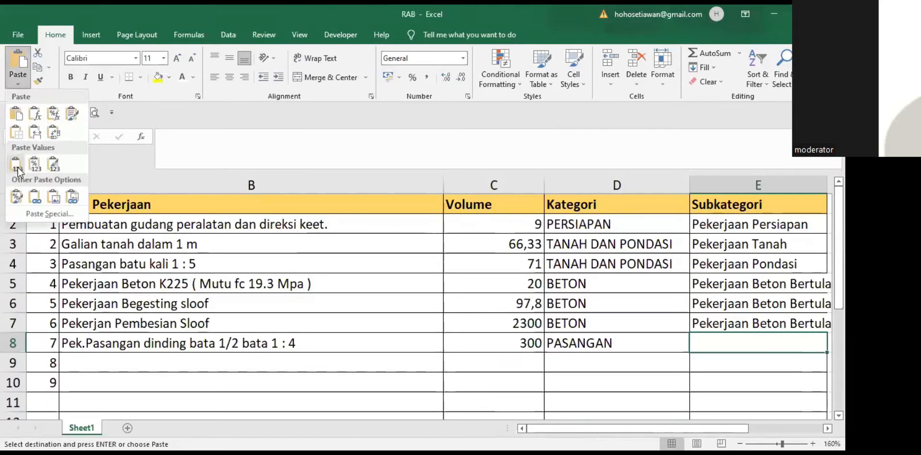
{"action": "left_click", "coordinate": [18, 167]}
{"action": "left_click", "coordinate": [463, 386]}
{"action": "scroll", "coordinate": [180, 343], "scroll_direction": "down", "scroll_amount": 1}
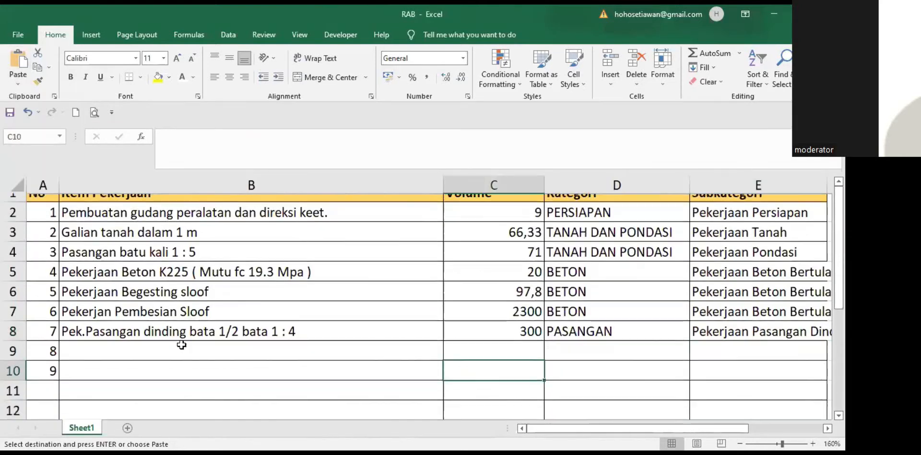
{"action": "scroll", "coordinate": [199, 347], "scroll_direction": "down", "scroll_amount": 2}
{"action": "left_click_drag", "start_coordinate": [54, 310], "coordinate": [53, 324]}
Step: Delete the leftover numbers 8 and 9, review the item rows, then close the browser's import popup
{"action": "key", "text": "Delete"}
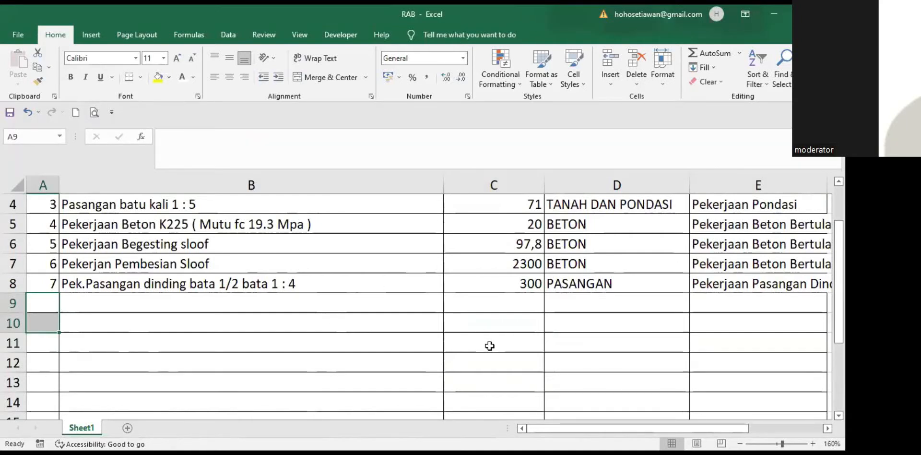
{"action": "left_click", "coordinate": [432, 381]}
{"action": "scroll", "coordinate": [416, 322], "scroll_direction": "up", "scroll_amount": 1}
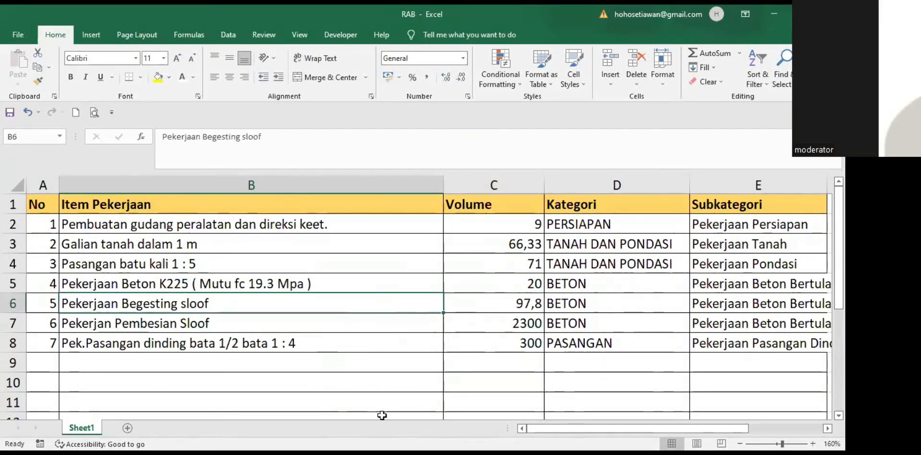
{"action": "key", "text": "Down"}
{"action": "key", "text": "Right"}
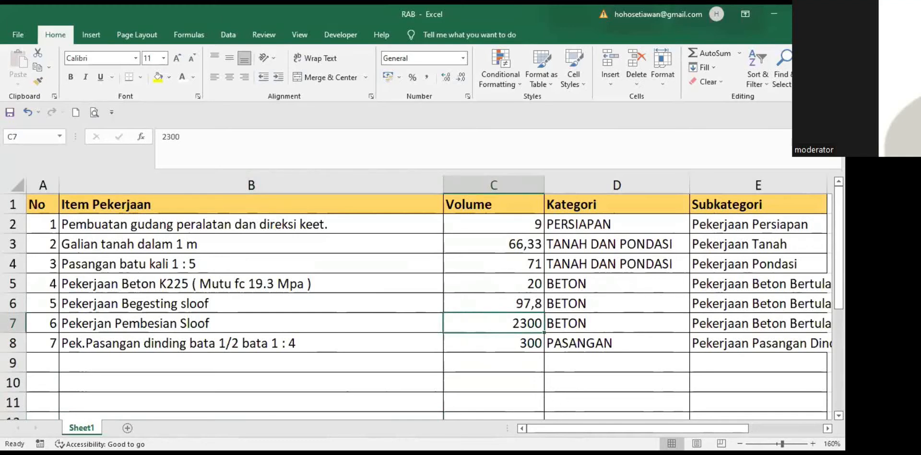
{"action": "key", "text": "alt+Tab"}
{"action": "left_click", "coordinate": [402, 283]}
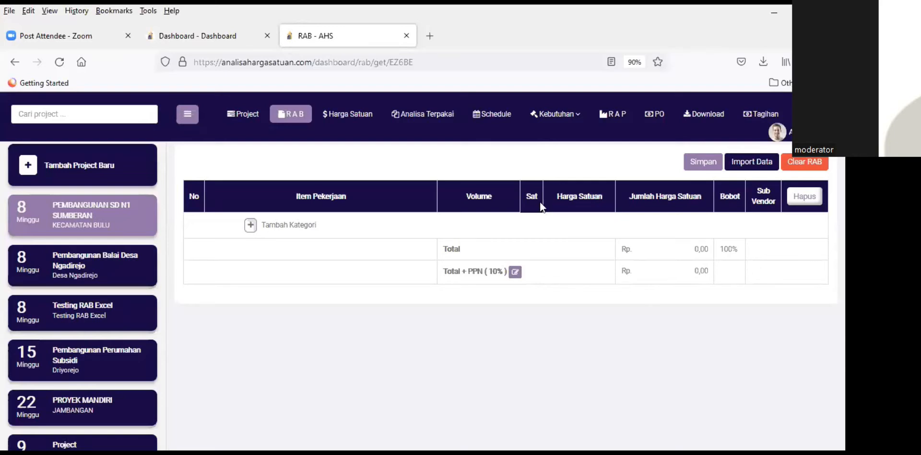
Step: Select RAB upload.xlsx from the ahs 2022 folder in the Import RAB dialog and upload it
{"action": "left_click", "coordinate": [759, 161]}
{"action": "left_click", "coordinate": [298, 186]}
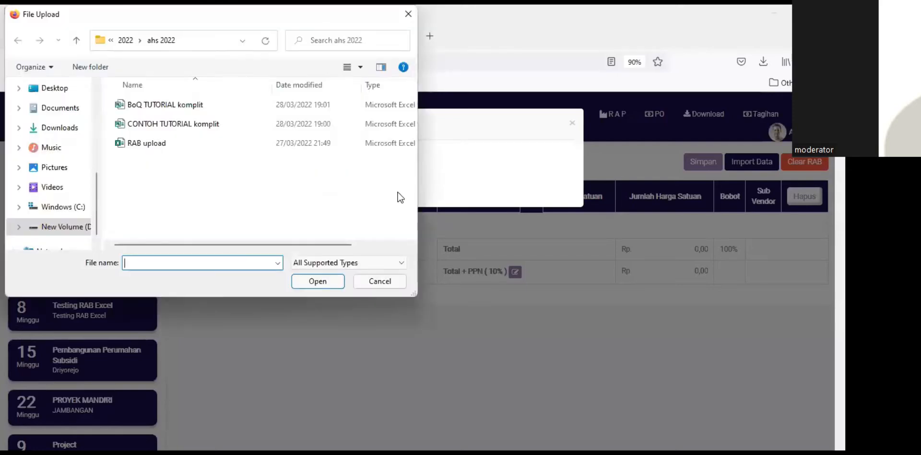
{"action": "left_click", "coordinate": [159, 143]}
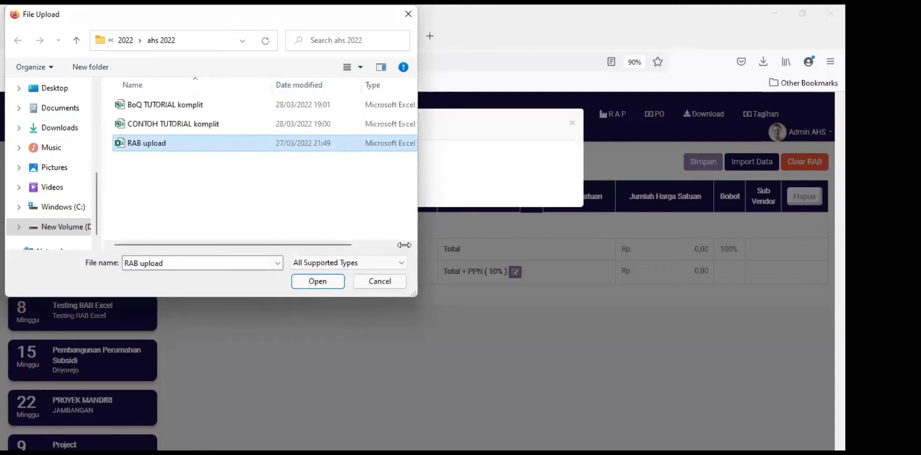
{"action": "left_click", "coordinate": [323, 283]}
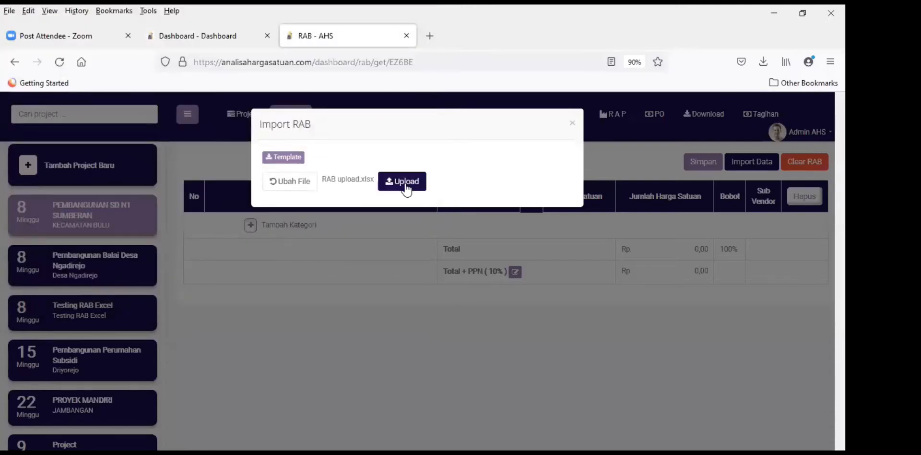
{"action": "left_click", "coordinate": [406, 186]}
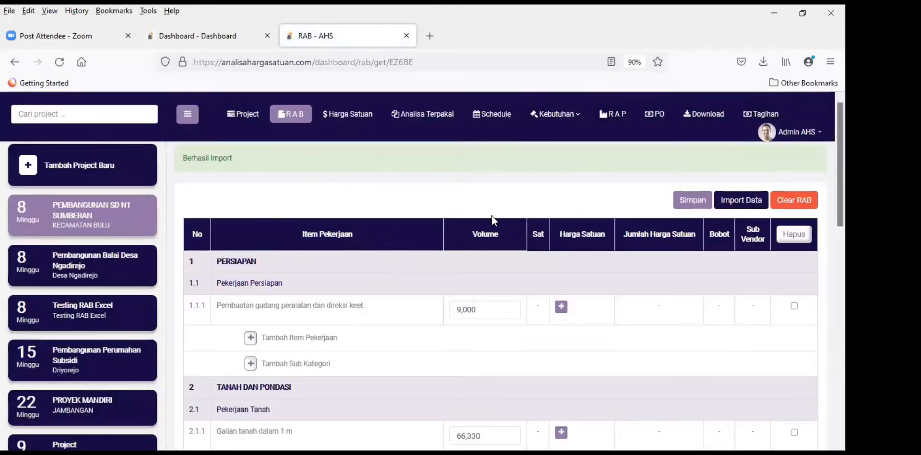
{"action": "scroll", "coordinate": [477, 211], "scroll_direction": "down", "scroll_amount": 3}
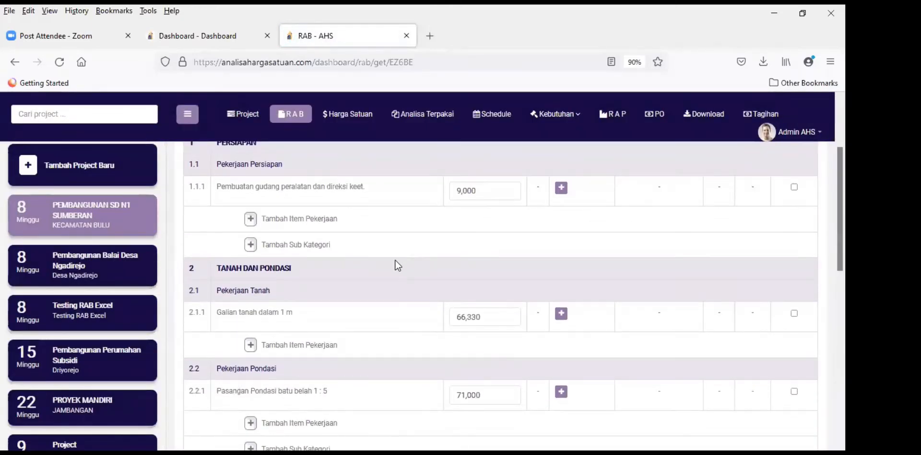
{"action": "scroll", "coordinate": [382, 275], "scroll_direction": "up", "scroll_amount": 2}
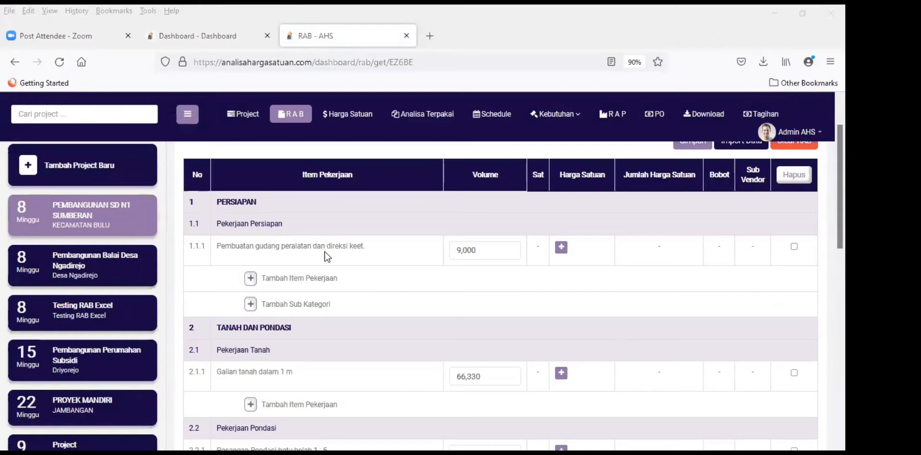
{"action": "scroll", "coordinate": [326, 255], "scroll_direction": "down", "scroll_amount": 1}
{"action": "scroll", "coordinate": [249, 230], "scroll_direction": "up", "scroll_amount": 1}
{"action": "scroll", "coordinate": [302, 309], "scroll_direction": "down", "scroll_amount": 2}
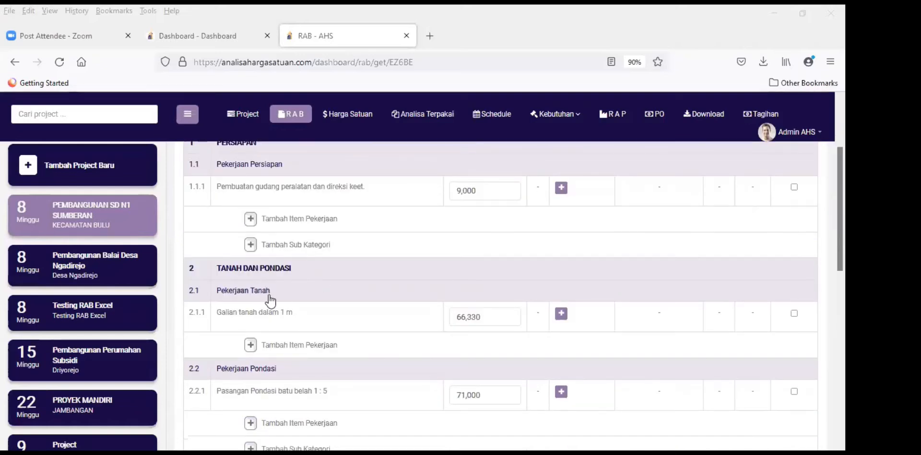
{"action": "scroll", "coordinate": [267, 354], "scroll_direction": "down", "scroll_amount": 2}
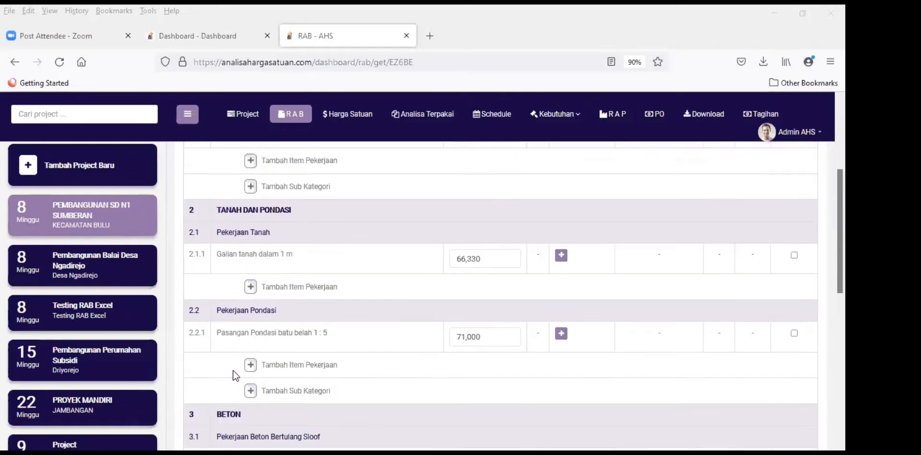
{"action": "scroll", "coordinate": [255, 361], "scroll_direction": "down", "scroll_amount": 2}
{"action": "scroll", "coordinate": [254, 358], "scroll_direction": "down", "scroll_amount": 3}
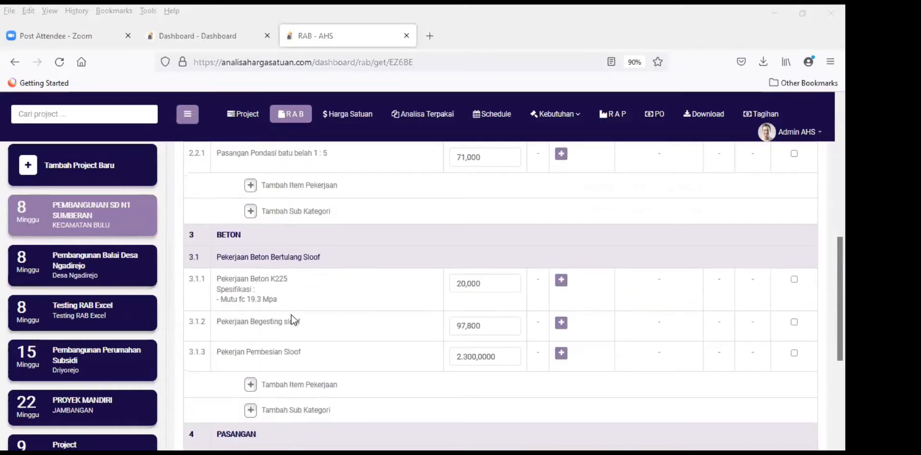
{"action": "scroll", "coordinate": [356, 335], "scroll_direction": "down", "scroll_amount": 6}
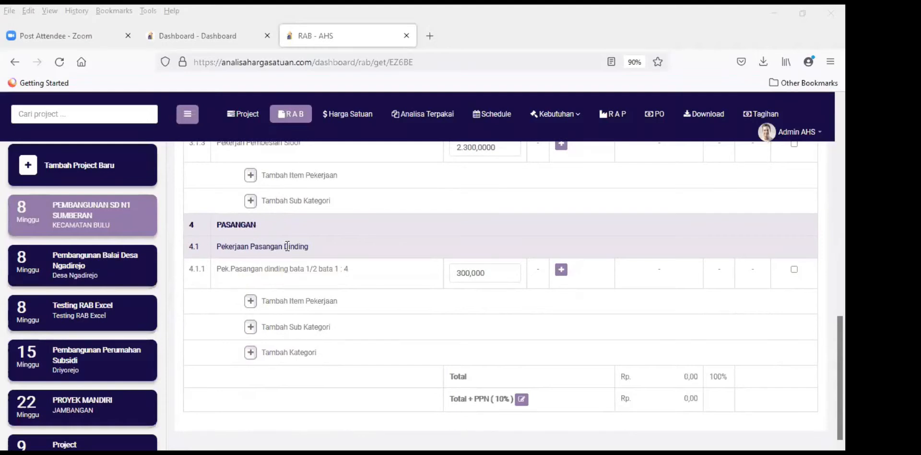
{"action": "scroll", "coordinate": [479, 312], "scroll_direction": "up", "scroll_amount": 15}
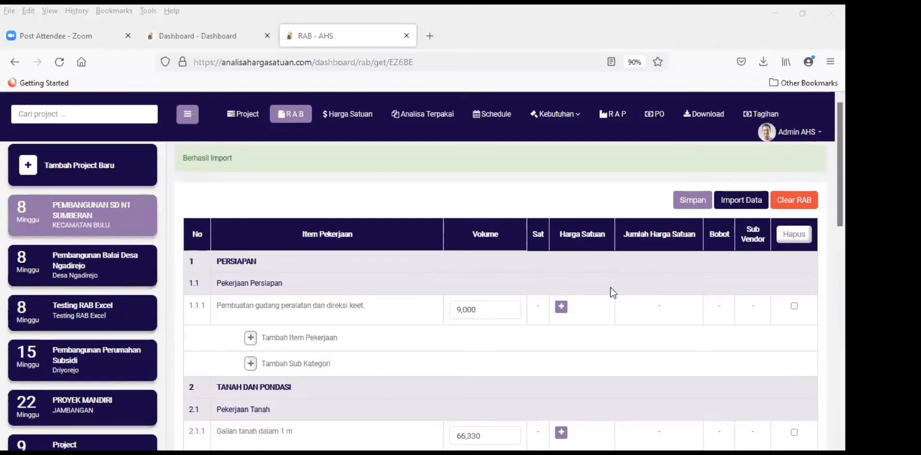
{"action": "scroll", "coordinate": [487, 283], "scroll_direction": "down", "scroll_amount": 2}
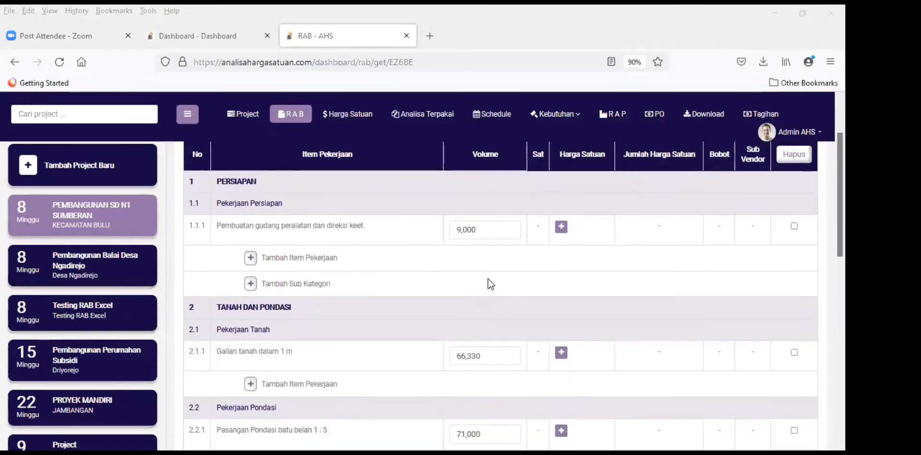
{"action": "scroll", "coordinate": [476, 283], "scroll_direction": "up", "scroll_amount": 1}
{"action": "scroll", "coordinate": [399, 310], "scroll_direction": "down", "scroll_amount": 2}
{"action": "scroll", "coordinate": [323, 274], "scroll_direction": "up", "scroll_amount": 2}
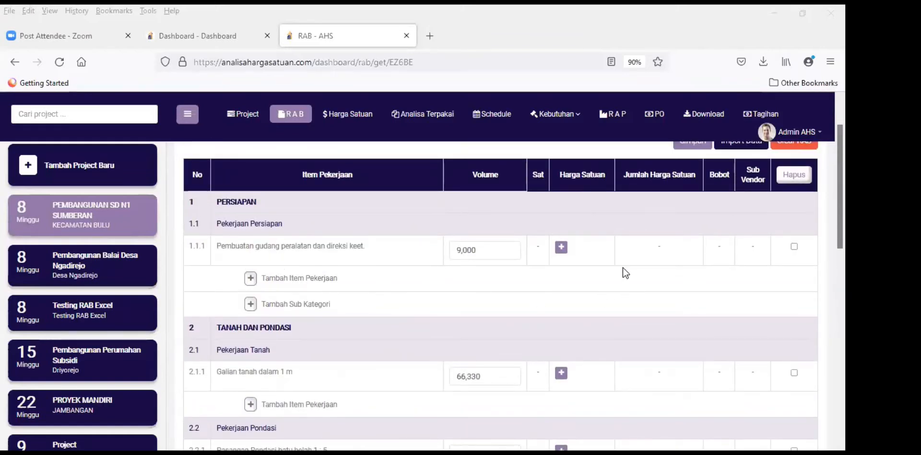
{"action": "scroll", "coordinate": [622, 266], "scroll_direction": "up", "scroll_amount": 2}
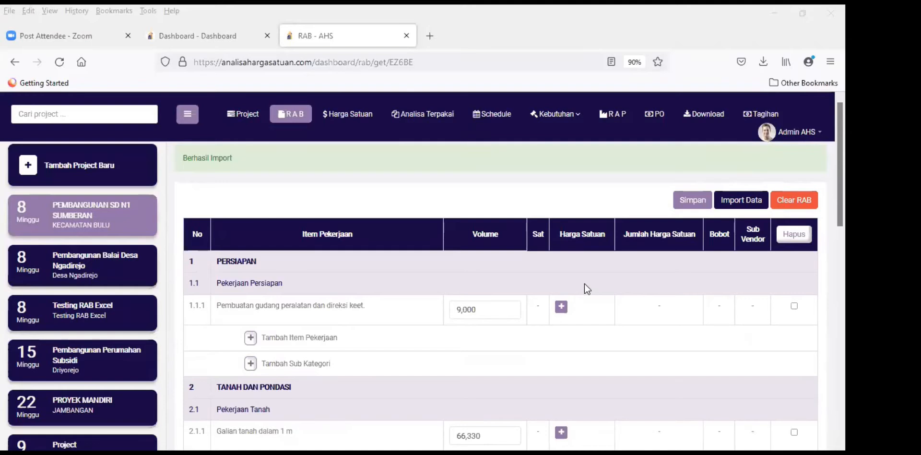
{"action": "left_click", "coordinate": [563, 311]}
{"action": "left_click", "coordinate": [561, 308]}
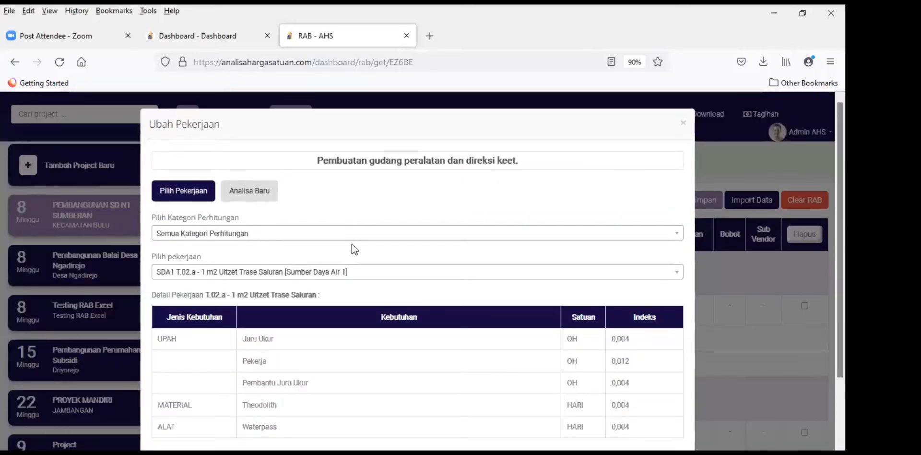
{"action": "left_click", "coordinate": [263, 273]}
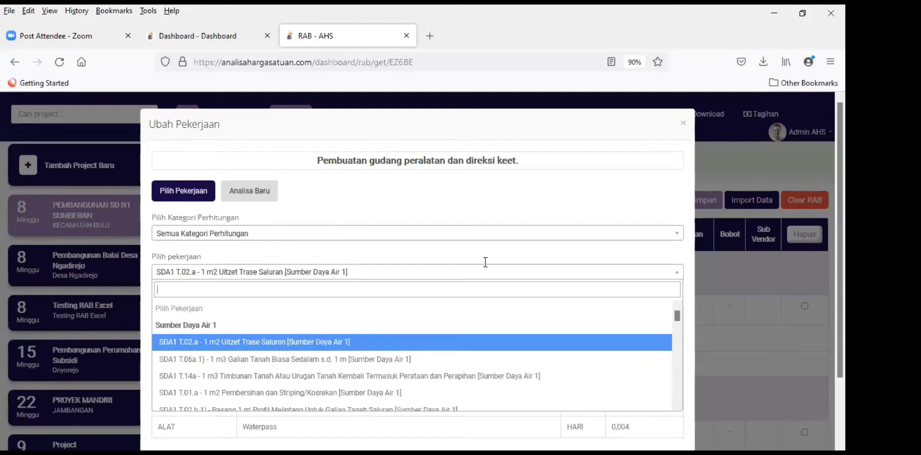
{"action": "type", "text": "di"}
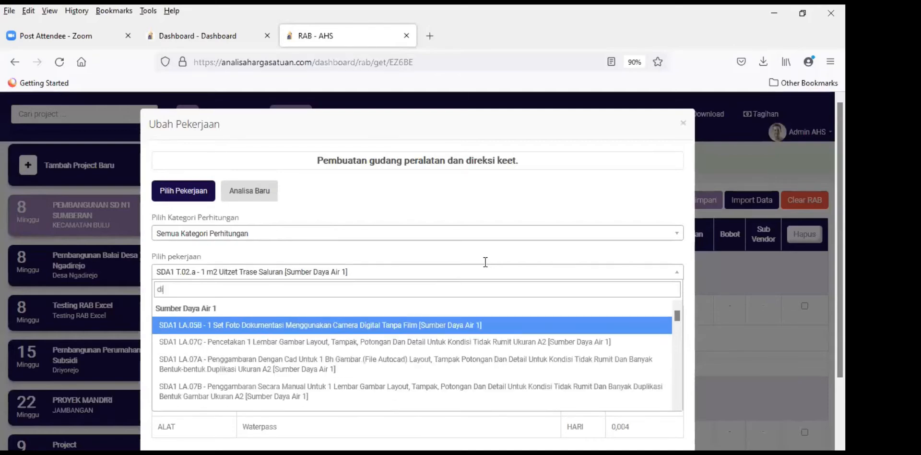
{"action": "type", "text": "re"}
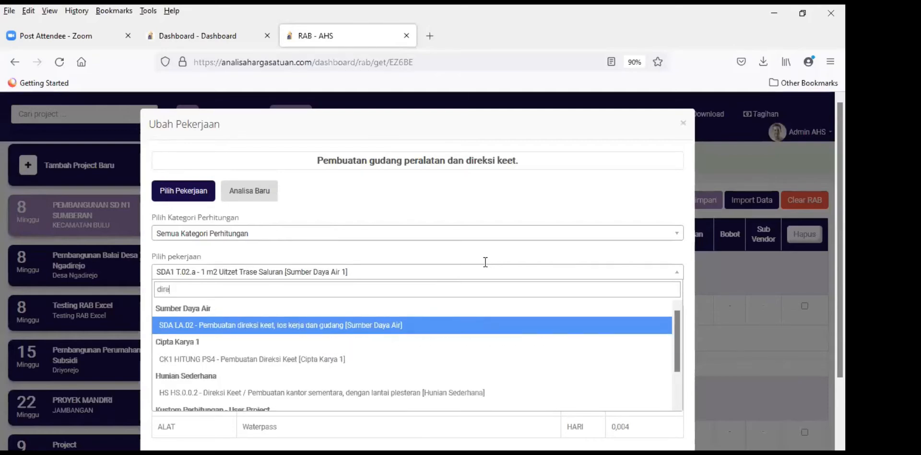
{"action": "key", "text": "BackSpace"}
{"action": "key", "text": "BackSpace"}
{"action": "key", "text": "BackSpace"}
{"action": "key", "text": "BackSpace"}
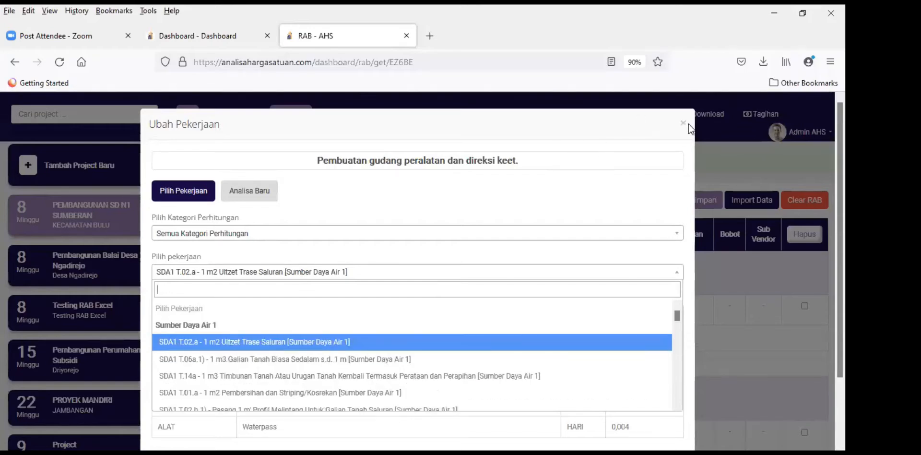
{"action": "left_click", "coordinate": [672, 138]}
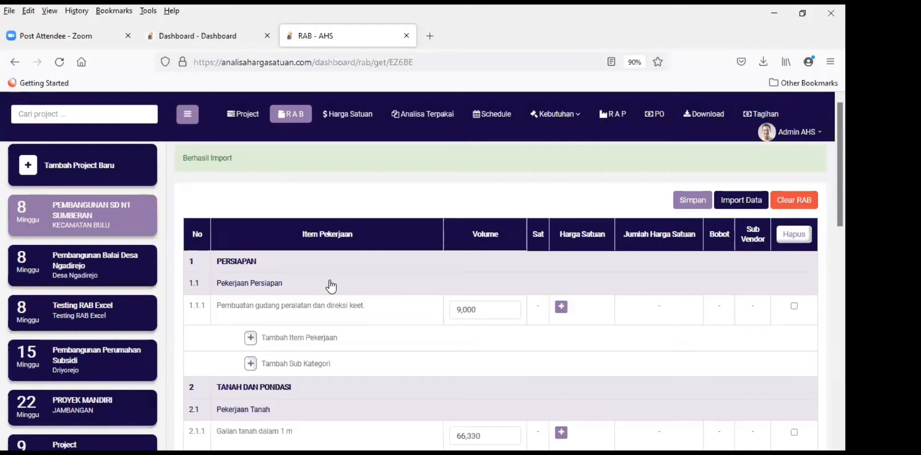
{"action": "scroll", "coordinate": [331, 285], "scroll_direction": "down", "scroll_amount": 1}
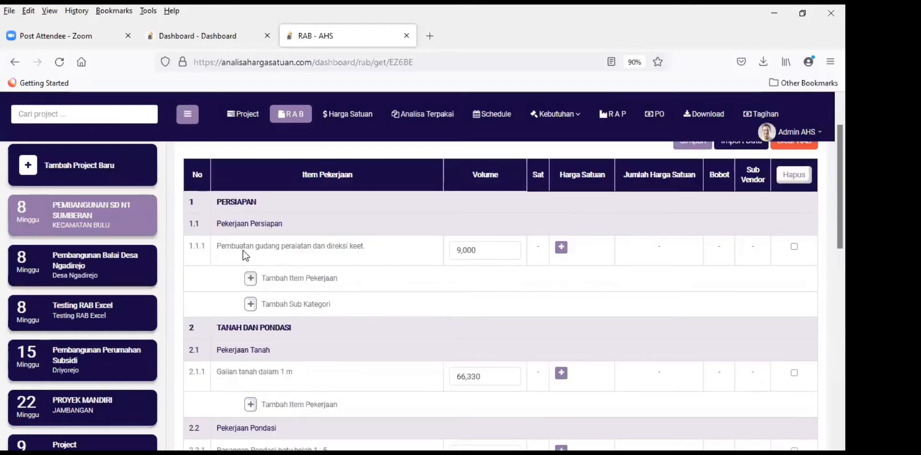
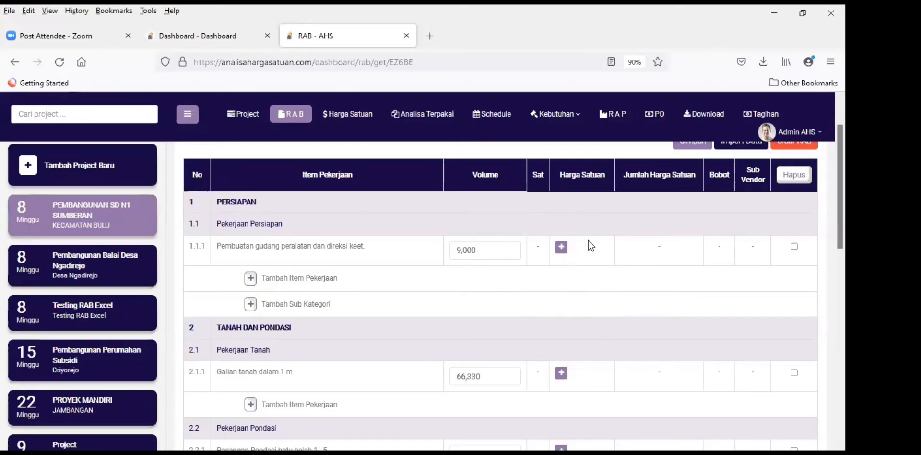
Step: Open the pricing dialog for item 1.1.1 Pembuatan gudang peralatan dan direksi keet
{"action": "left_click", "coordinate": [566, 252]}
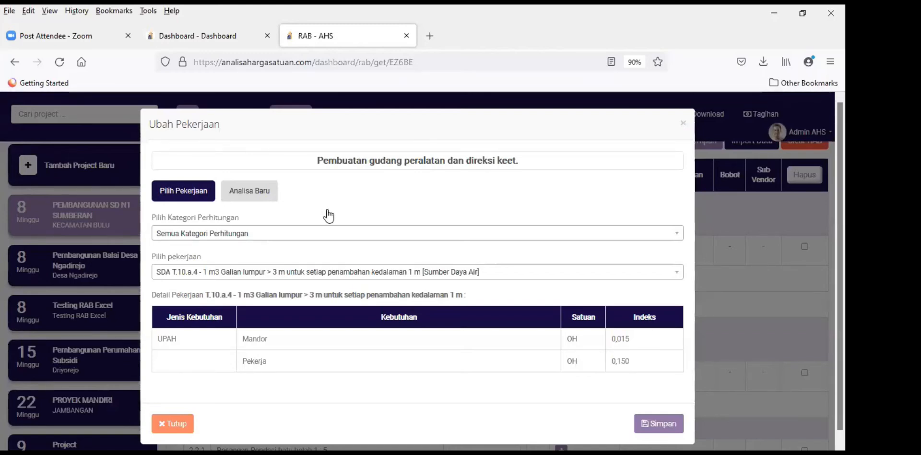
Step: Start a new analysis coded 'hit gudang', unit M2 - METER PERSEGI, named 'Pembuatan gudang'
{"action": "left_click", "coordinate": [250, 194]}
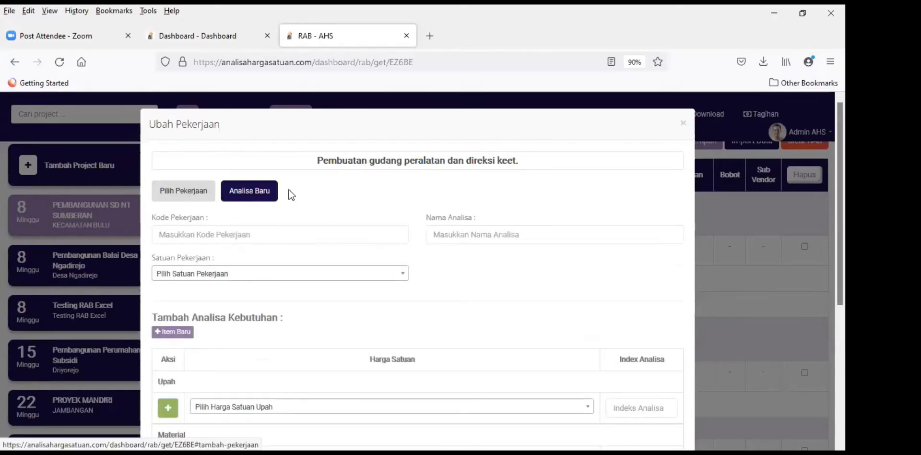
{"action": "scroll", "coordinate": [221, 214], "scroll_direction": "down", "scroll_amount": 2}
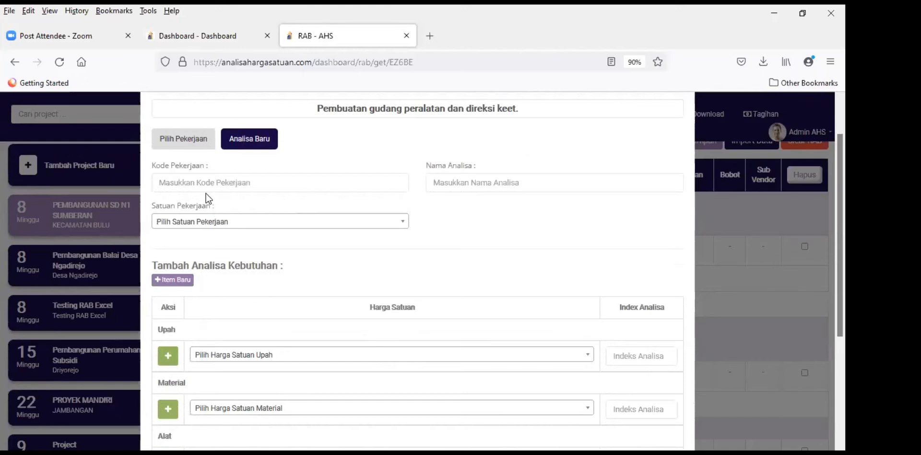
{"action": "left_click", "coordinate": [214, 183]}
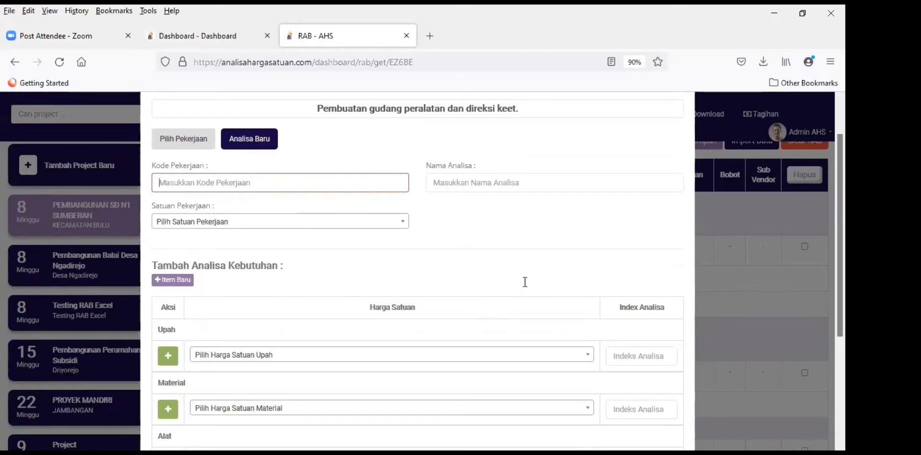
{"action": "type", "text": "hit "}
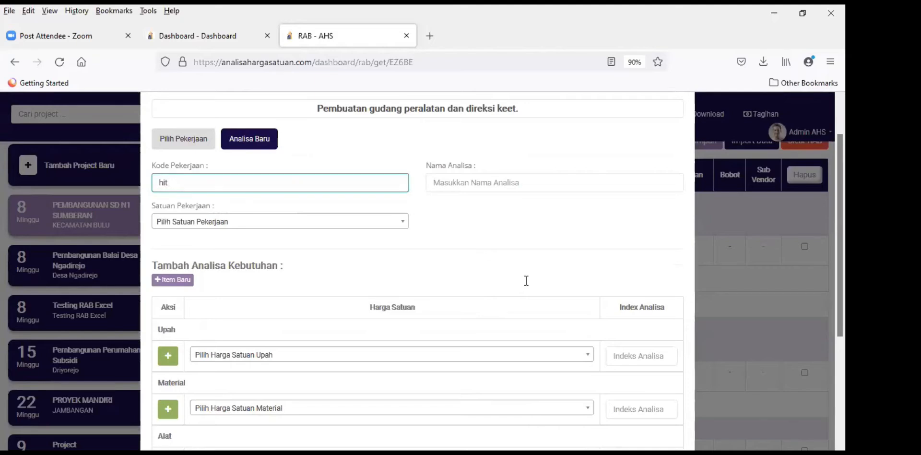
{"action": "type", "text": "gudang"}
{"action": "left_click", "coordinate": [253, 224]}
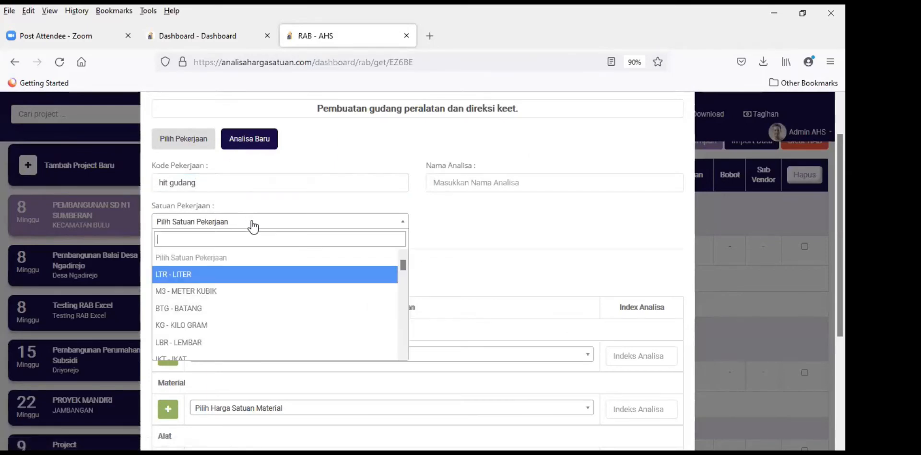
{"action": "type", "text": "m2"}
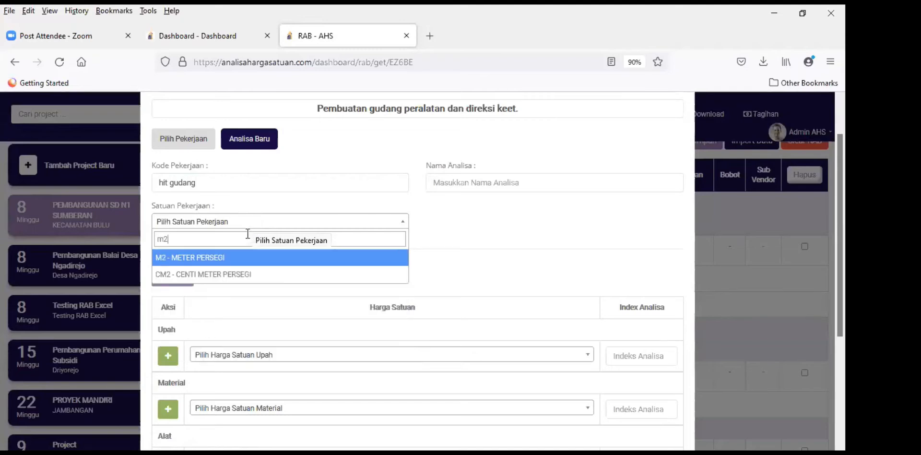
{"action": "left_click", "coordinate": [247, 257]}
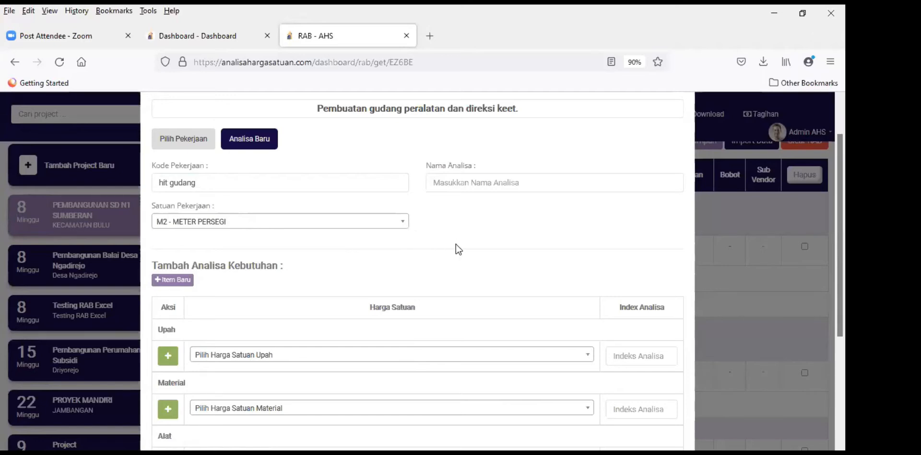
{"action": "left_click", "coordinate": [443, 183]}
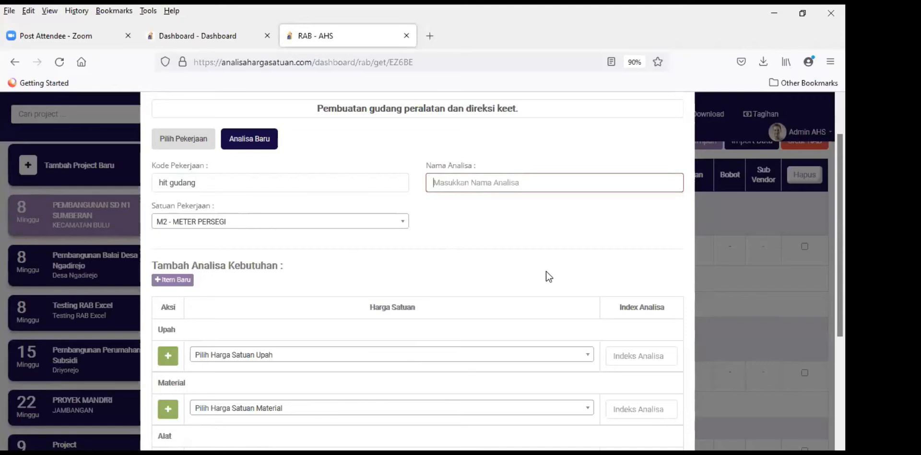
{"action": "type", "text": "Pe"}
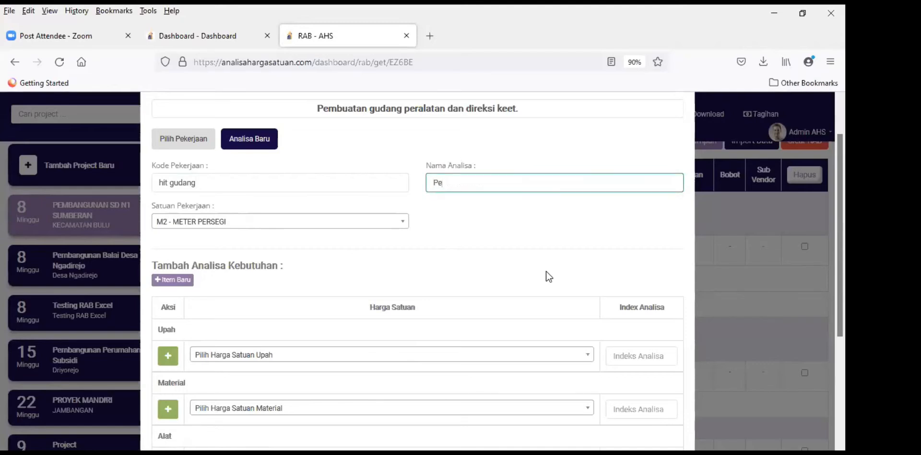
{"action": "type", "text": "mbuatan "}
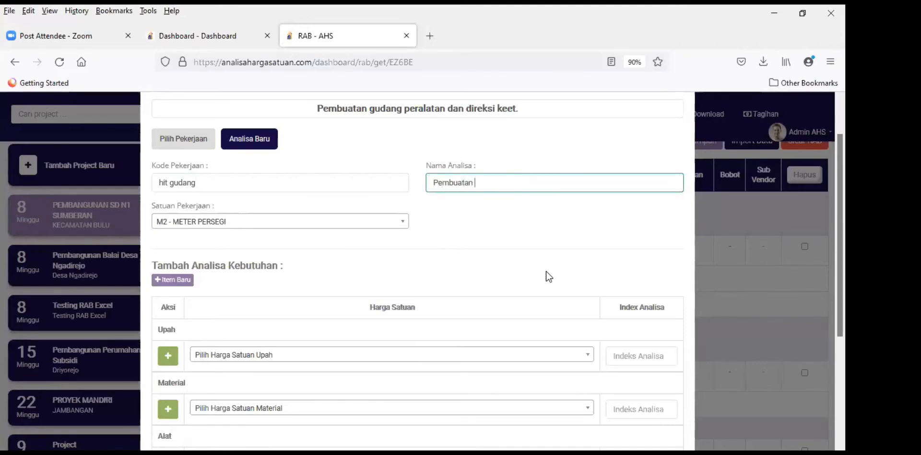
{"action": "type", "text": "gudang"}
{"action": "left_click", "coordinate": [505, 246]}
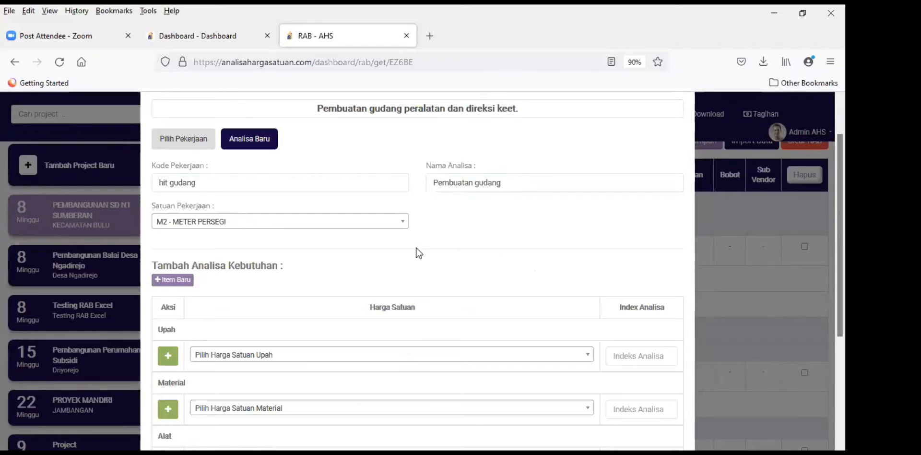
Step: Browse the Lainnya other-cost price list without choosing an item
{"action": "scroll", "coordinate": [445, 239], "scroll_direction": "down", "scroll_amount": 1}
{"action": "scroll", "coordinate": [447, 240], "scroll_direction": "down", "scroll_amount": 4}
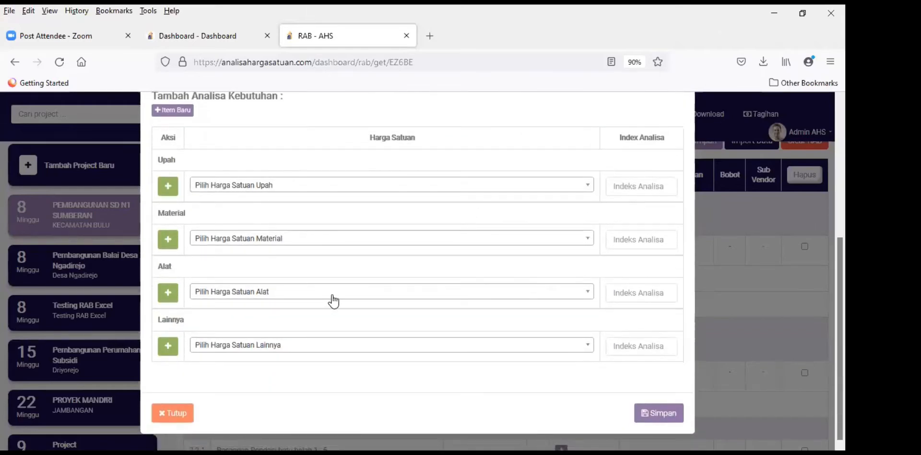
{"action": "scroll", "coordinate": [330, 295], "scroll_direction": "up", "scroll_amount": 2}
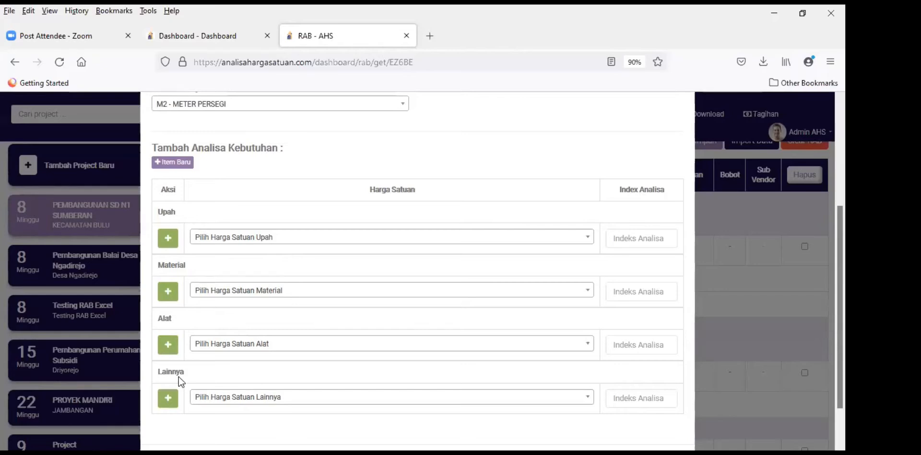
{"action": "scroll", "coordinate": [509, 226], "scroll_direction": "down", "scroll_amount": 2}
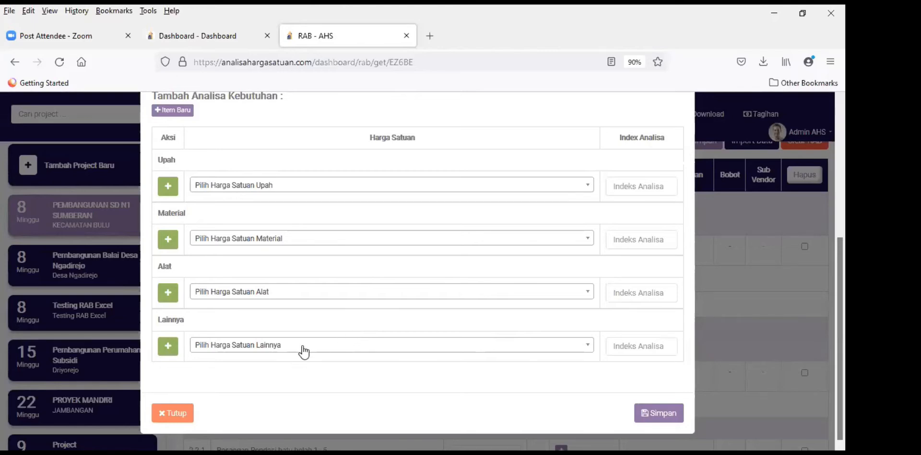
{"action": "left_click", "coordinate": [278, 350]}
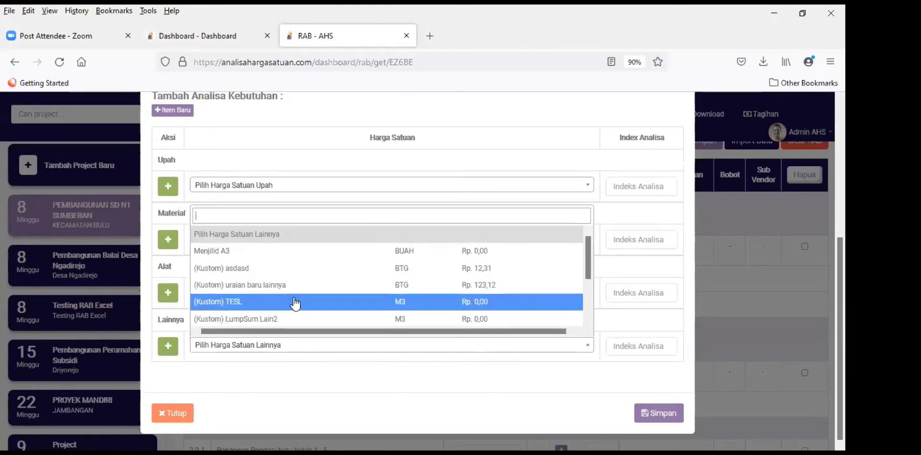
{"action": "scroll", "coordinate": [295, 299], "scroll_direction": "down", "scroll_amount": 2}
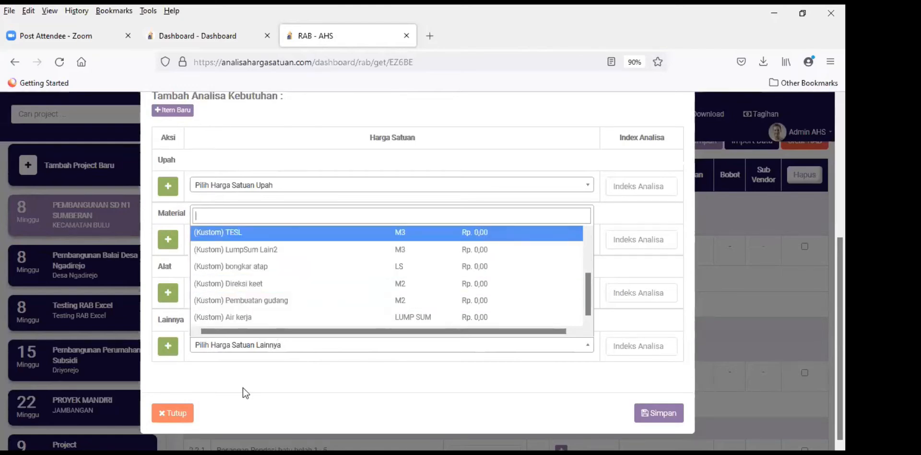
{"action": "left_click", "coordinate": [190, 345]}
Step: Add a Lainnya row with (Kustom) Pembuatan gudang and analysis index 1
{"action": "left_click", "coordinate": [168, 346]}
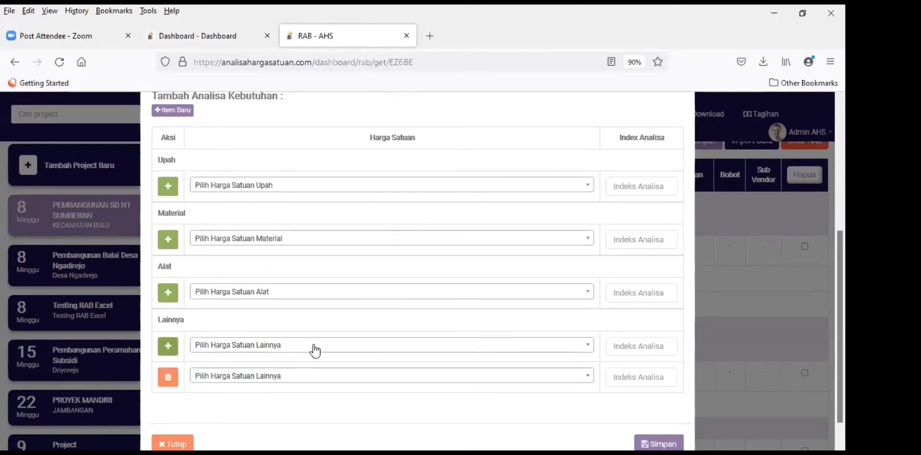
{"action": "left_click", "coordinate": [309, 379]}
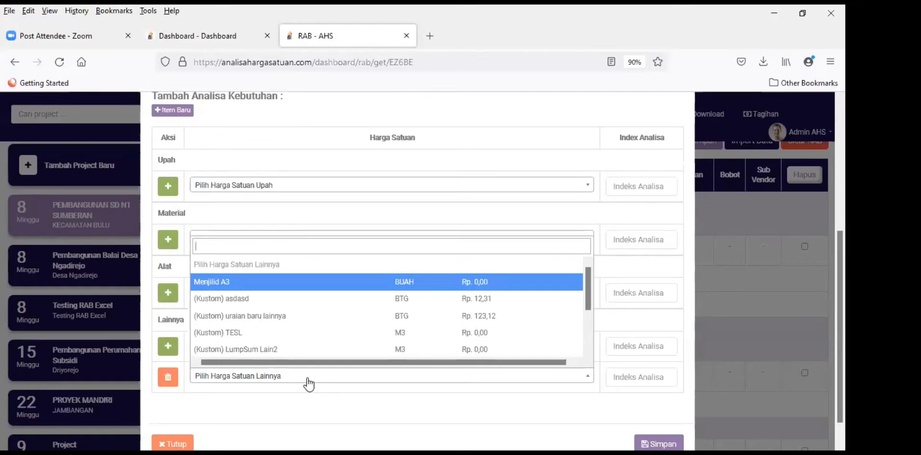
{"action": "type", "text": "gudang"}
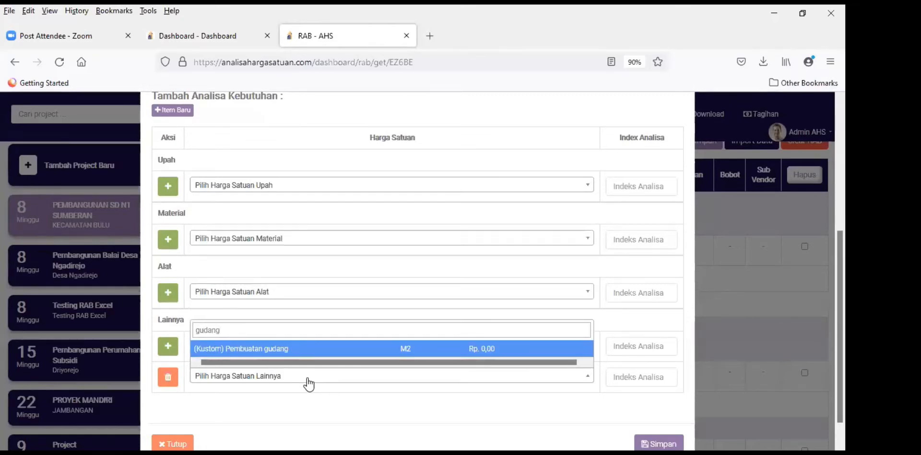
{"action": "left_click", "coordinate": [315, 349]}
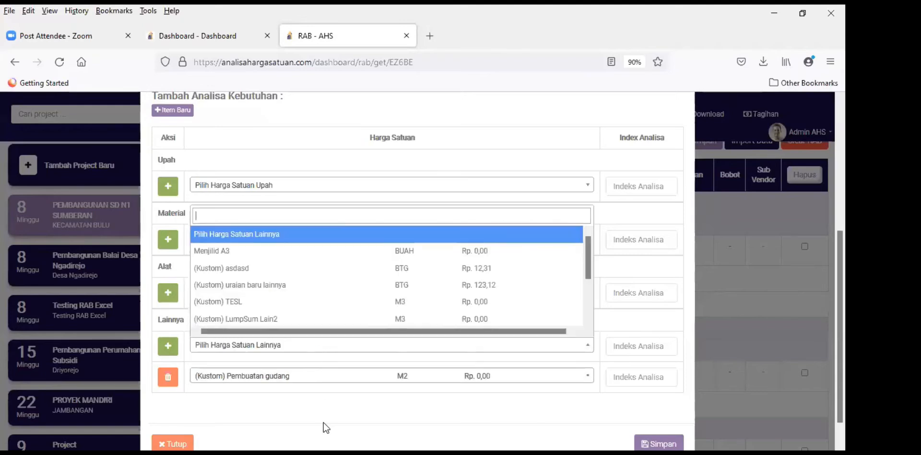
{"action": "left_click", "coordinate": [283, 398]}
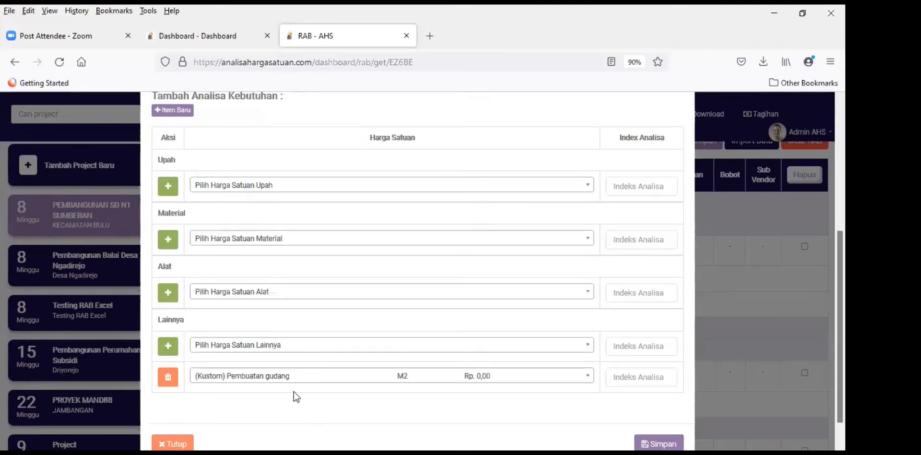
{"action": "left_click", "coordinate": [625, 378]}
{"action": "type", "text": "1"}
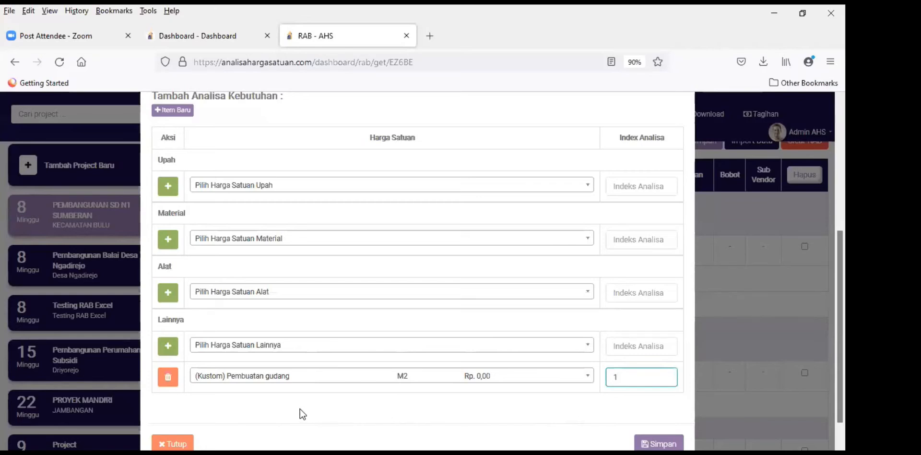
{"action": "scroll", "coordinate": [335, 396], "scroll_direction": "down", "scroll_amount": 1}
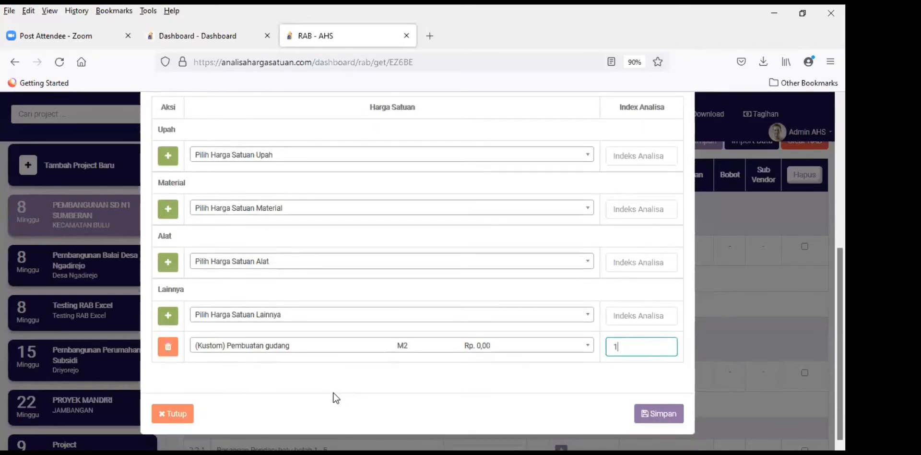
{"action": "scroll", "coordinate": [335, 398], "scroll_direction": "up", "scroll_amount": 7}
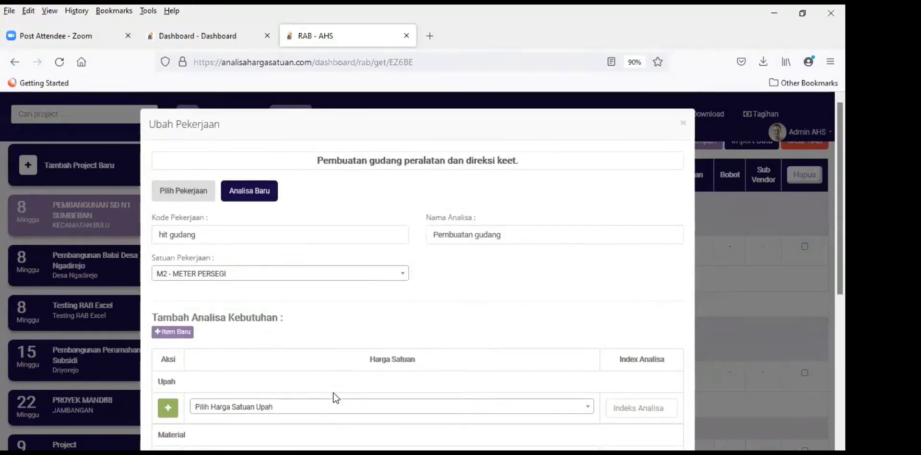
{"action": "scroll", "coordinate": [334, 396], "scroll_direction": "down", "scroll_amount": 7}
{"action": "left_click", "coordinate": [664, 413]}
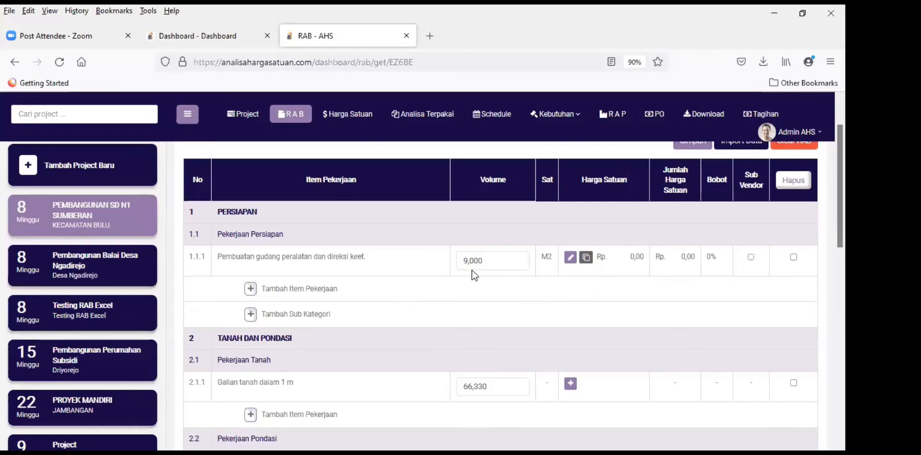
{"action": "scroll", "coordinate": [474, 275], "scroll_direction": "down", "scroll_amount": 2}
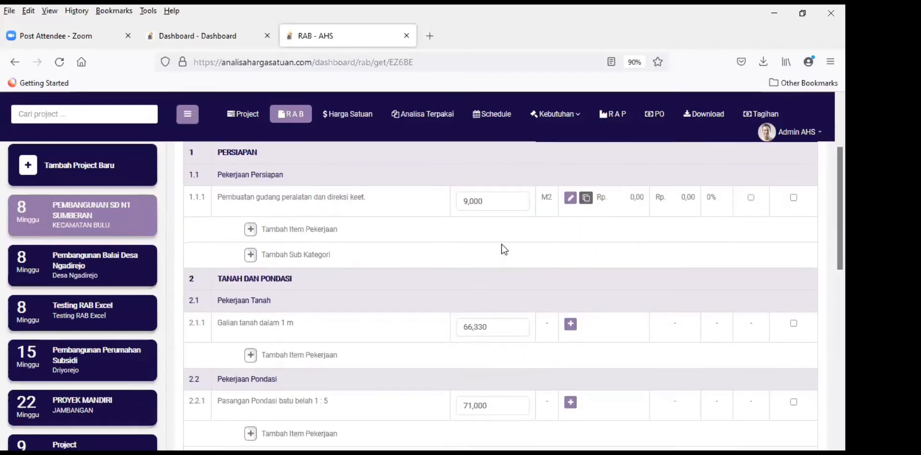
{"action": "scroll", "coordinate": [501, 246], "scroll_direction": "down", "scroll_amount": 2}
{"action": "scroll", "coordinate": [499, 254], "scroll_direction": "up", "scroll_amount": 4}
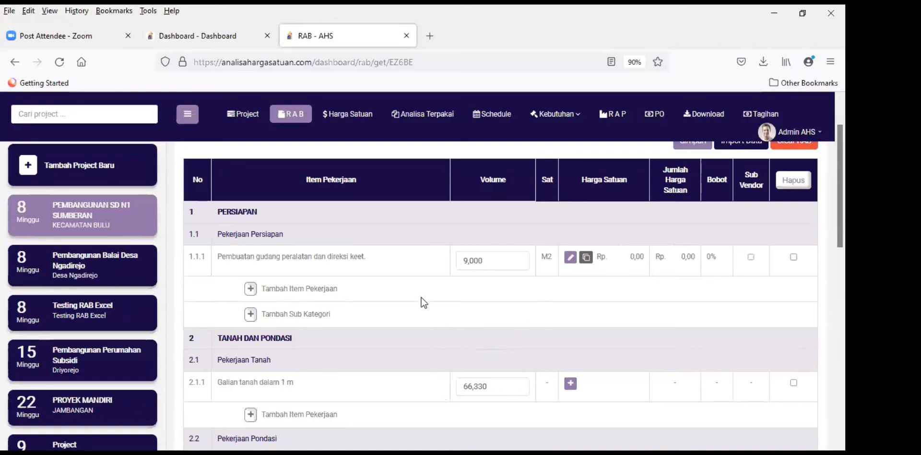
{"action": "scroll", "coordinate": [412, 293], "scroll_direction": "down", "scroll_amount": 2}
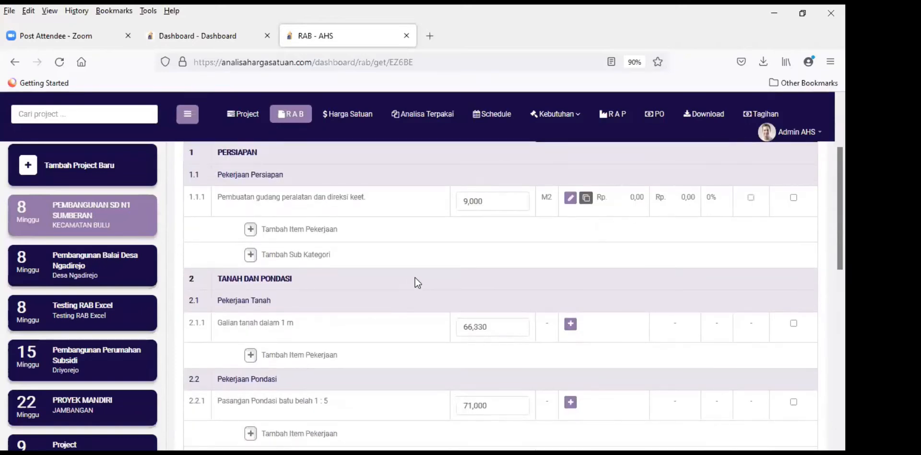
{"action": "scroll", "coordinate": [415, 277], "scroll_direction": "up", "scroll_amount": 1}
{"action": "scroll", "coordinate": [416, 278], "scroll_direction": "down", "scroll_amount": 3}
{"action": "scroll", "coordinate": [415, 277], "scroll_direction": "up", "scroll_amount": 2}
{"action": "scroll", "coordinate": [299, 259], "scroll_direction": "down", "scroll_amount": 2}
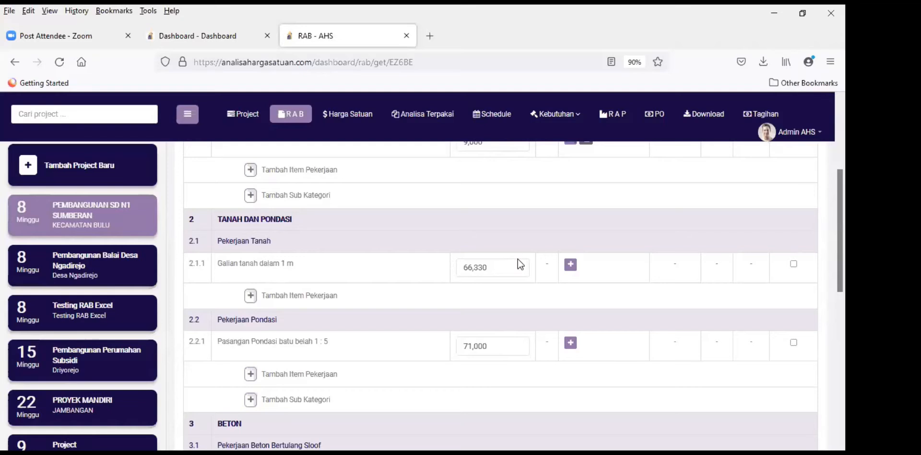
Step: Review the edit form for 2.1.1 Galian tanah dalam 1 m, close it, and reopen it
{"action": "left_click", "coordinate": [571, 266]}
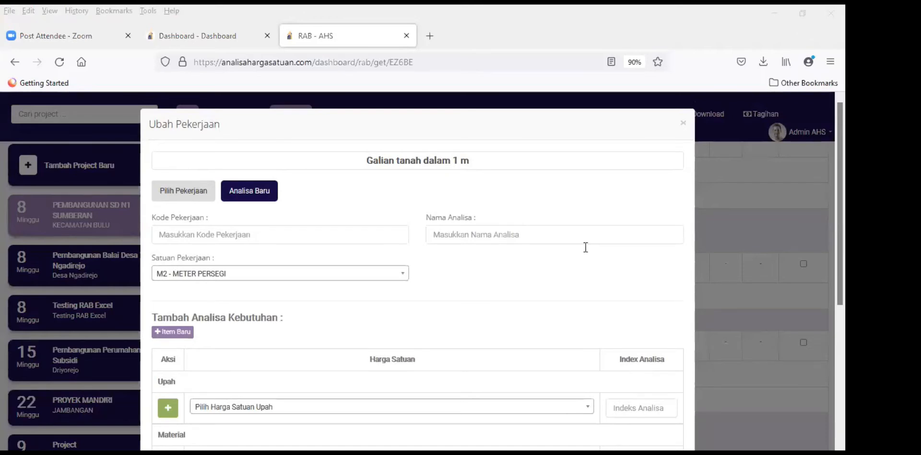
{"action": "scroll", "coordinate": [563, 288], "scroll_direction": "down", "scroll_amount": 1}
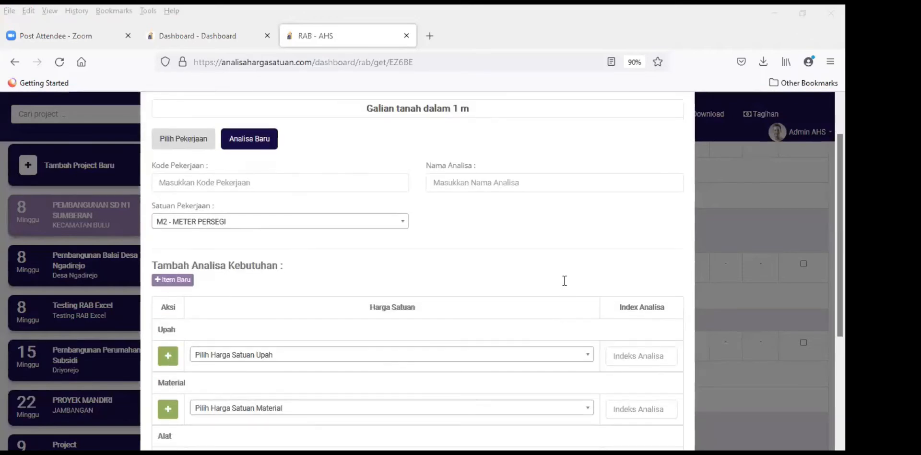
{"action": "scroll", "coordinate": [541, 279], "scroll_direction": "up", "scroll_amount": 1}
{"action": "scroll", "coordinate": [529, 283], "scroll_direction": "down", "scroll_amount": 5}
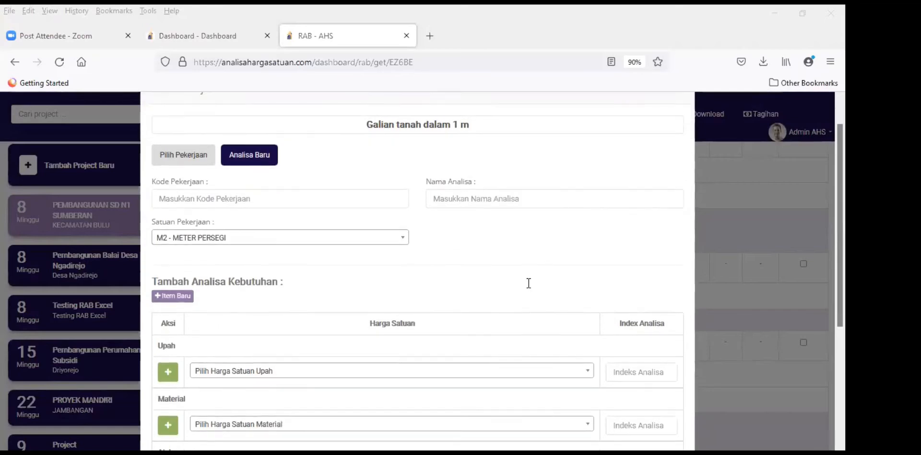
{"action": "scroll", "coordinate": [540, 276], "scroll_direction": "down", "scroll_amount": 1}
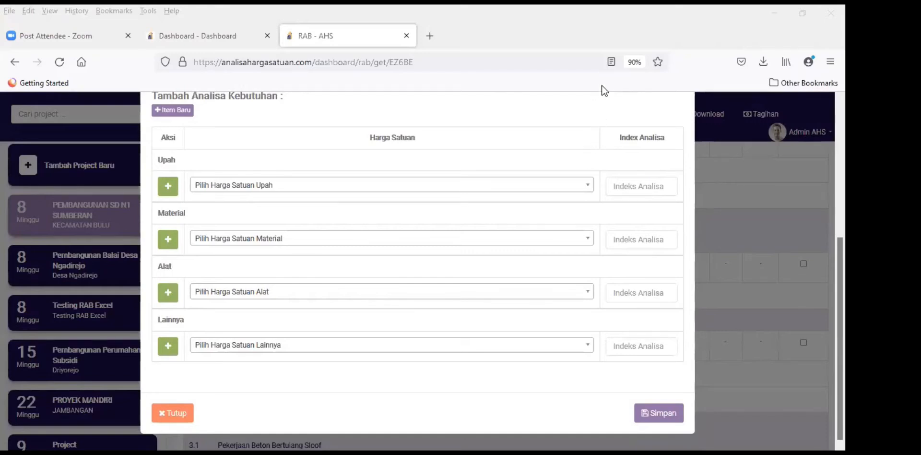
{"action": "scroll", "coordinate": [416, 249], "scroll_direction": "up", "scroll_amount": 1}
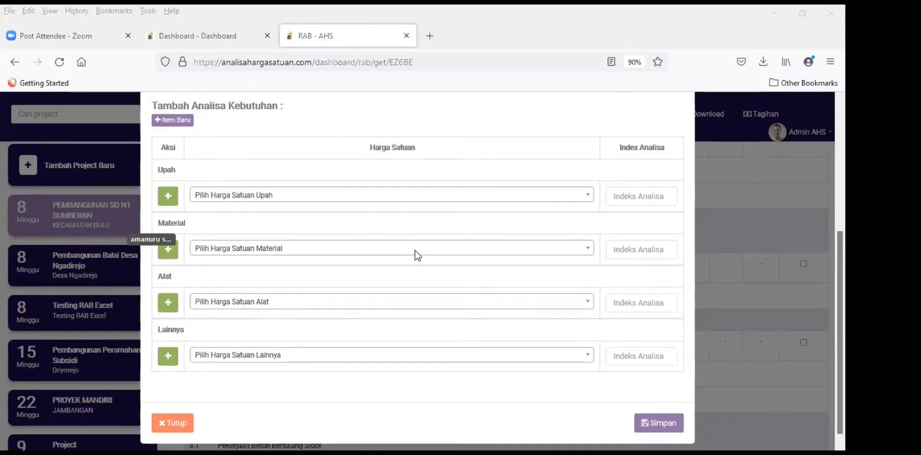
{"action": "scroll", "coordinate": [415, 249], "scroll_direction": "up", "scroll_amount": 3}
{"action": "scroll", "coordinate": [417, 246], "scroll_direction": "down", "scroll_amount": 1}
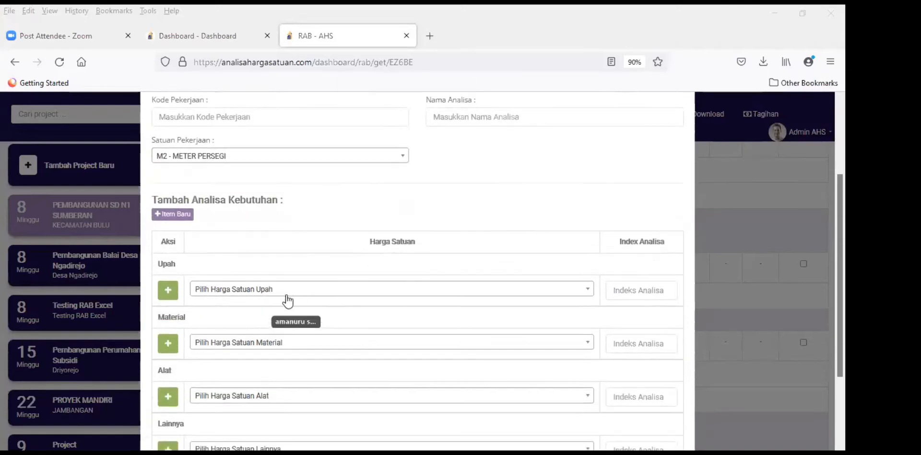
{"action": "scroll", "coordinate": [314, 226], "scroll_direction": "up", "scroll_amount": 3}
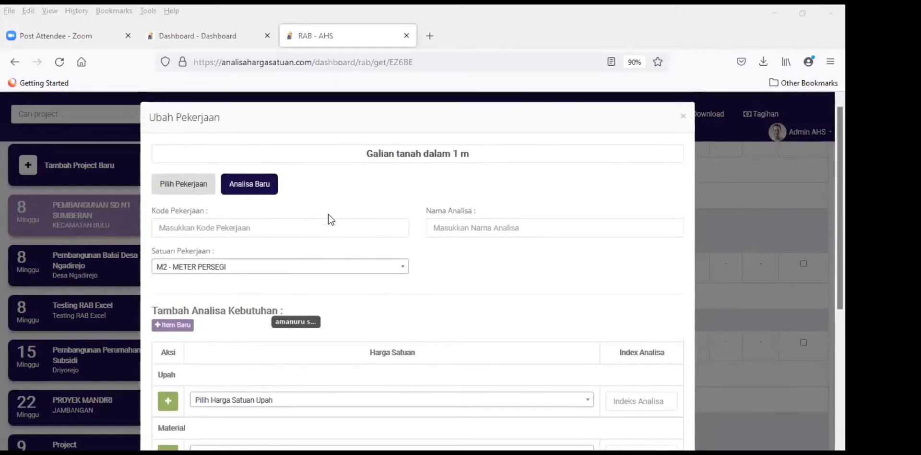
{"action": "left_click", "coordinate": [685, 124]}
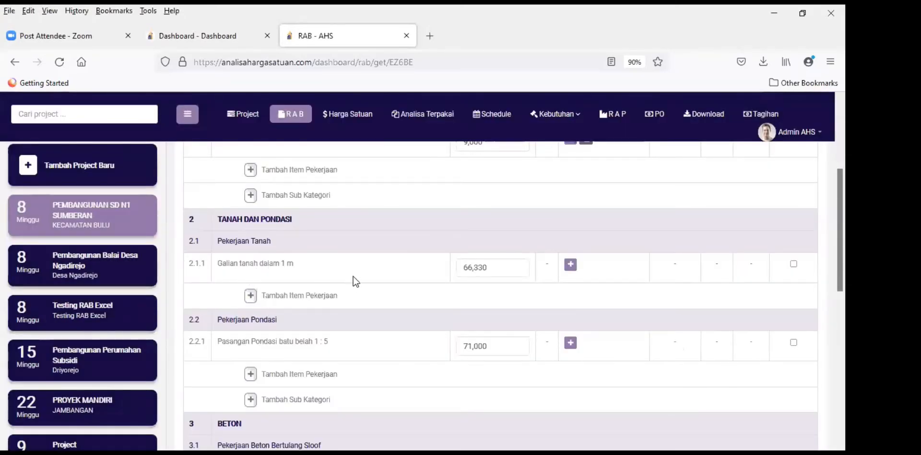
{"action": "left_click", "coordinate": [570, 267]}
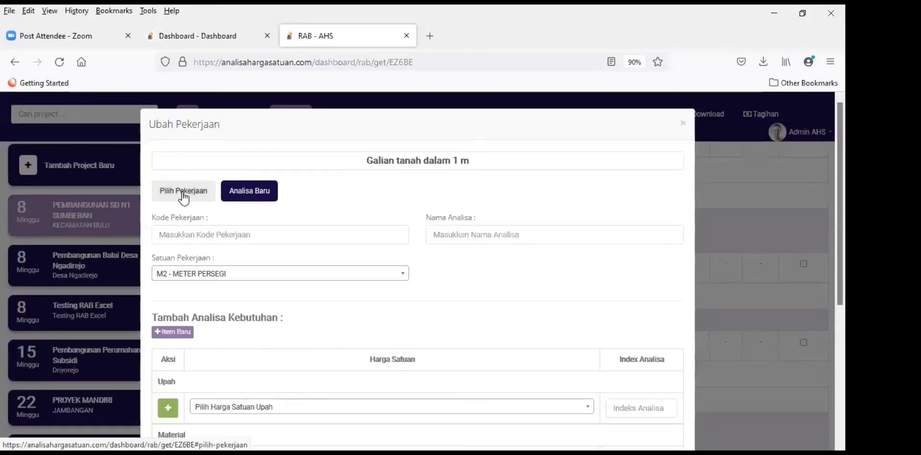
Step: Choose from existing analyses in the [Analisa SNI 2016] Cipta Karya category
{"action": "left_click", "coordinate": [183, 194]}
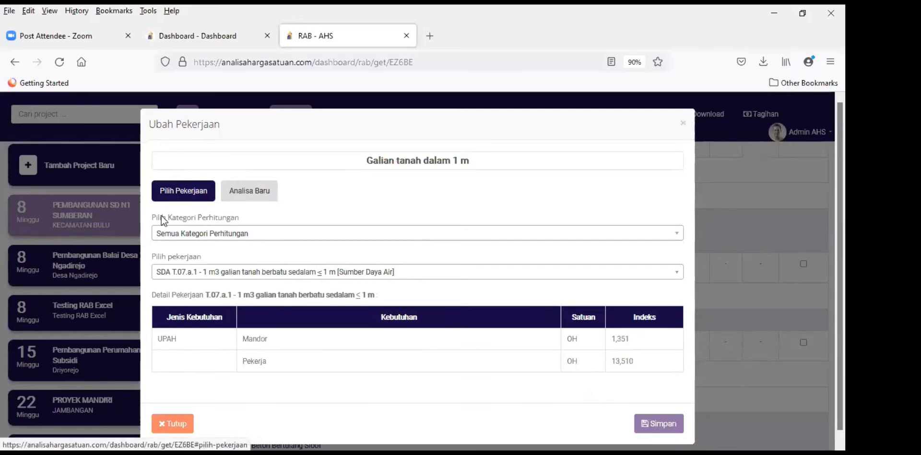
{"action": "scroll", "coordinate": [206, 231], "scroll_direction": "down", "scroll_amount": 1}
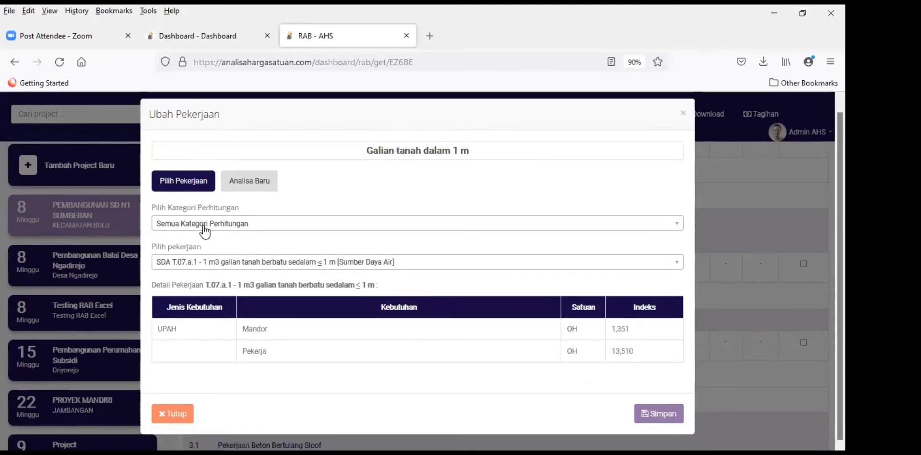
{"action": "left_click", "coordinate": [204, 228]}
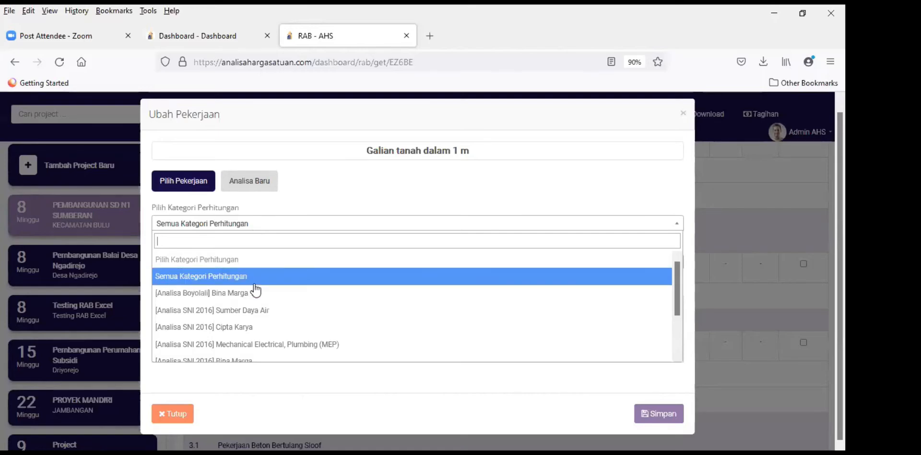
{"action": "left_click", "coordinate": [264, 326]}
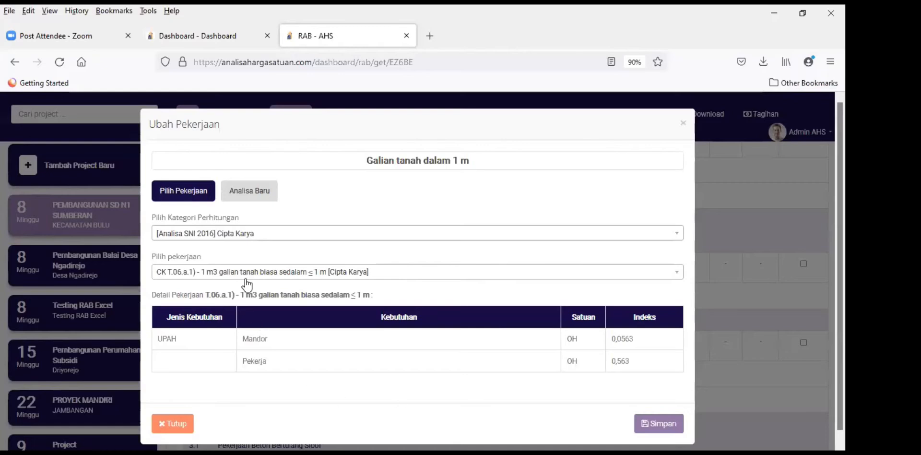
Step: Search 'galian', pick CK T.06.a.1) galian tanah biasa sedalam ≤ 1 m, and save
{"action": "left_click", "coordinate": [247, 272]}
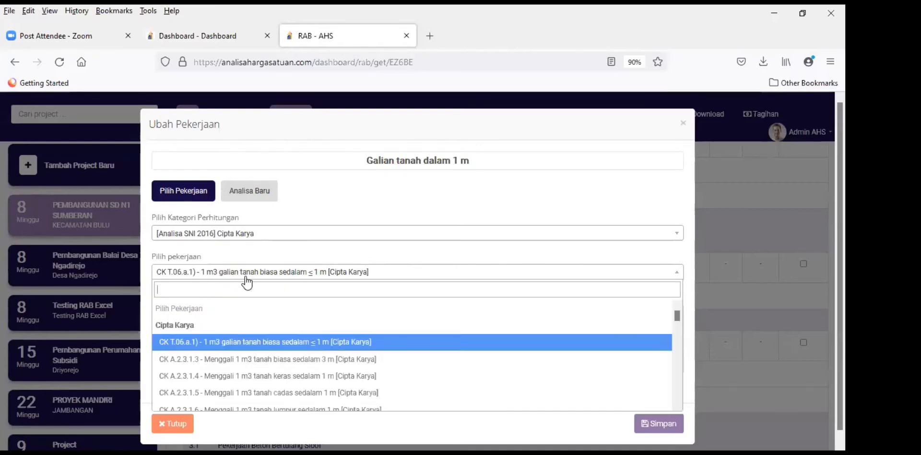
{"action": "type", "text": "ag"}
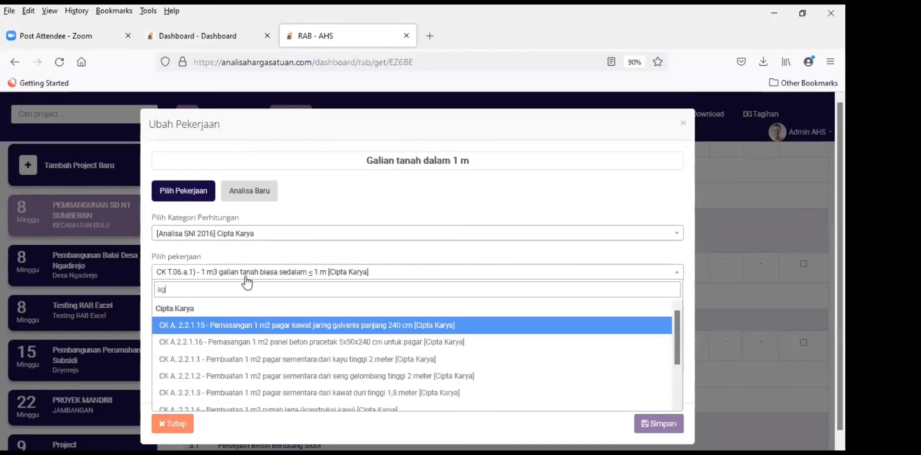
{"action": "key", "text": "BackSpace"}
{"action": "key", "text": "BackSpace"}
{"action": "type", "text": "g"}
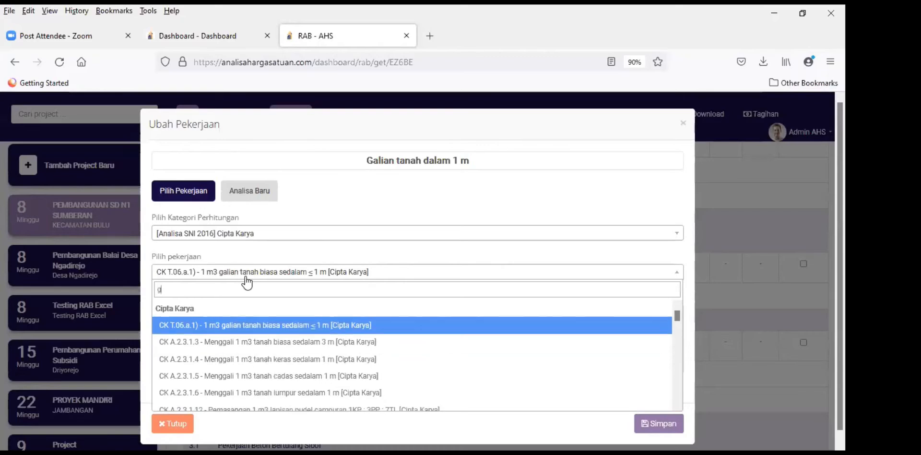
{"action": "type", "text": "alian"}
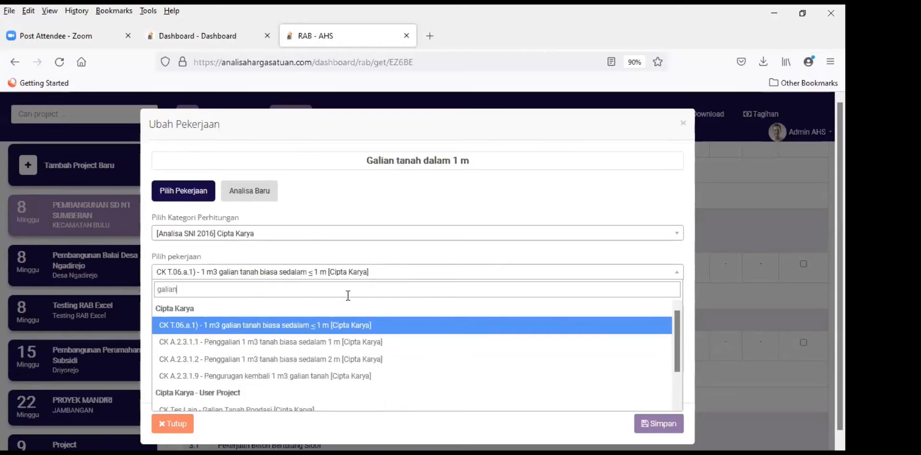
{"action": "key", "text": "Down"}
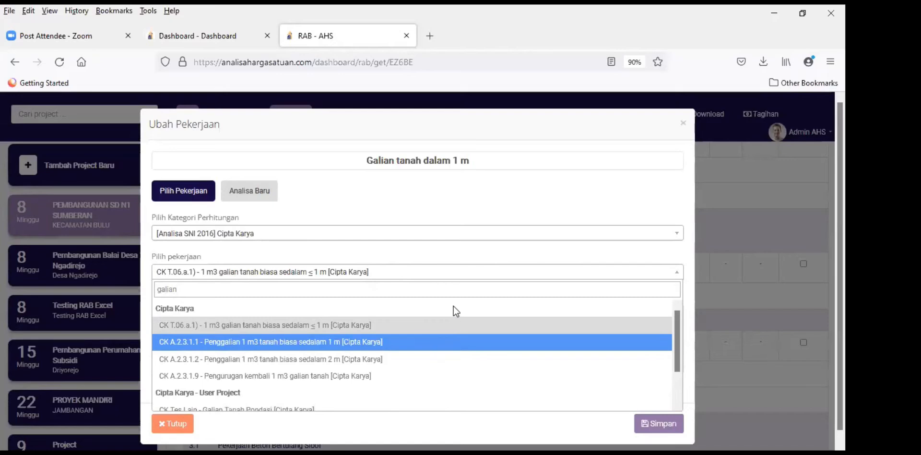
{"action": "key", "text": "Up"}
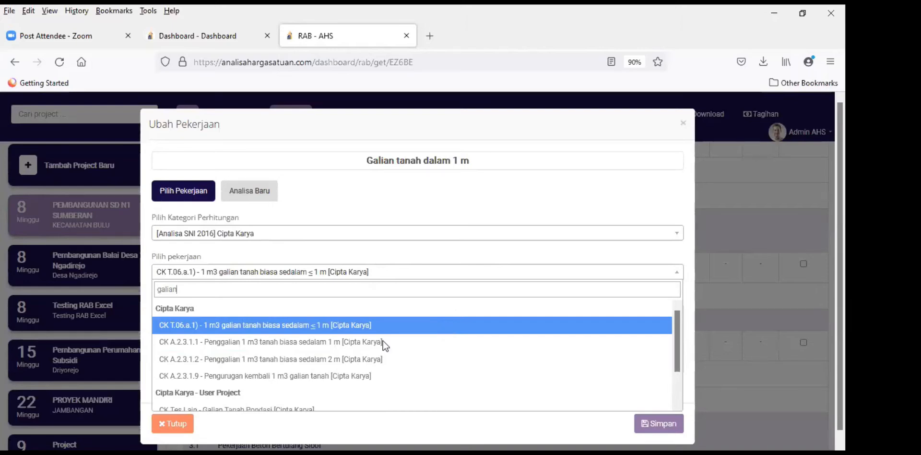
{"action": "left_click", "coordinate": [504, 326]}
{"action": "scroll", "coordinate": [535, 289], "scroll_direction": "down", "scroll_amount": 1}
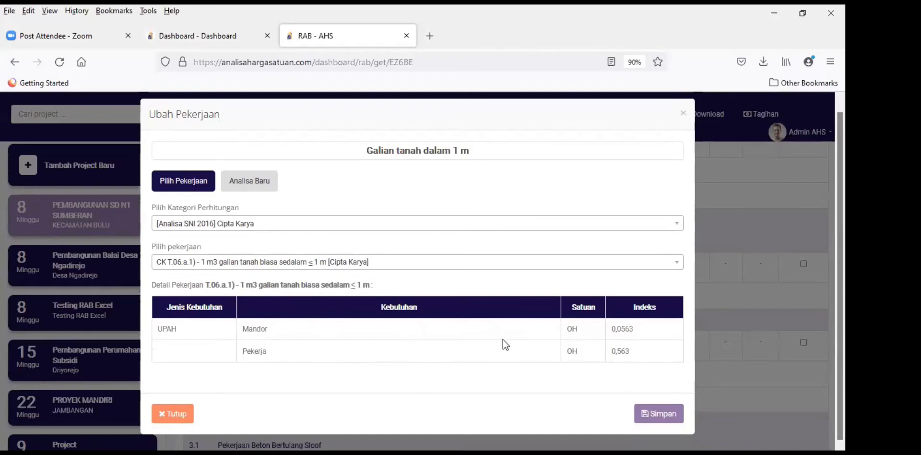
{"action": "left_click", "coordinate": [663, 414]}
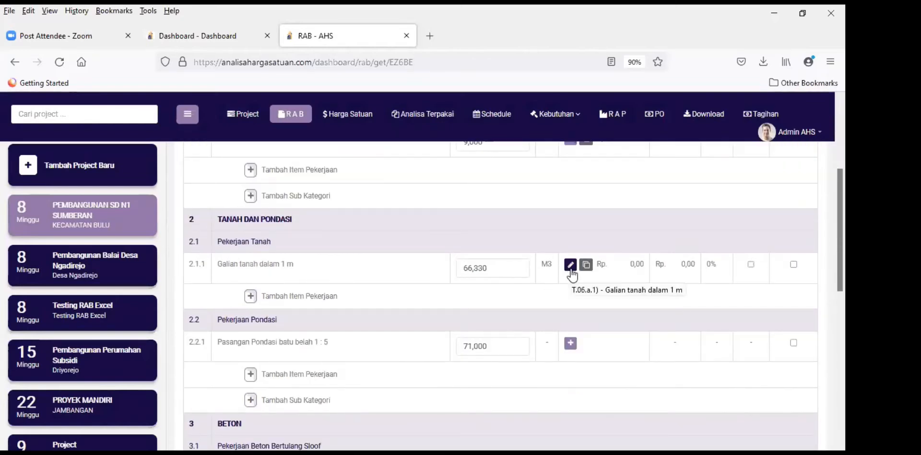
Step: Reopen the Galian tanah analysis form, then scroll further down the RAB table
{"action": "left_click", "coordinate": [570, 266]}
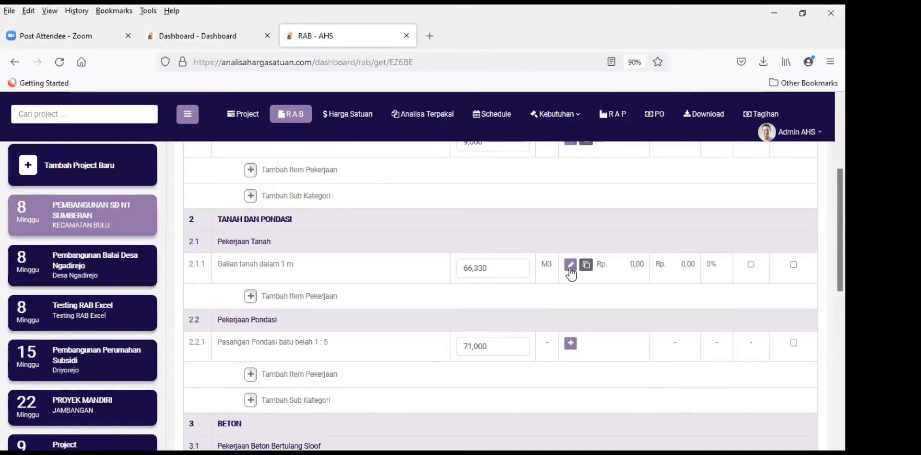
{"action": "left_click", "coordinate": [571, 269]}
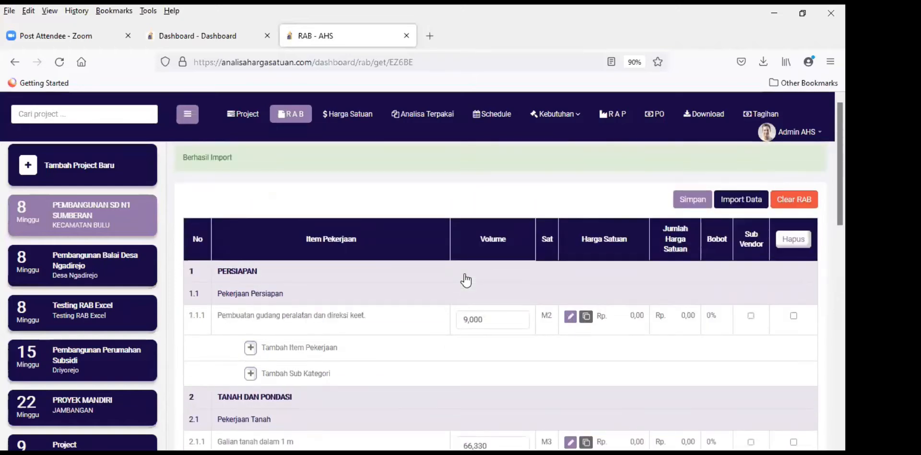
{"action": "scroll", "coordinate": [465, 279], "scroll_direction": "down", "scroll_amount": 5}
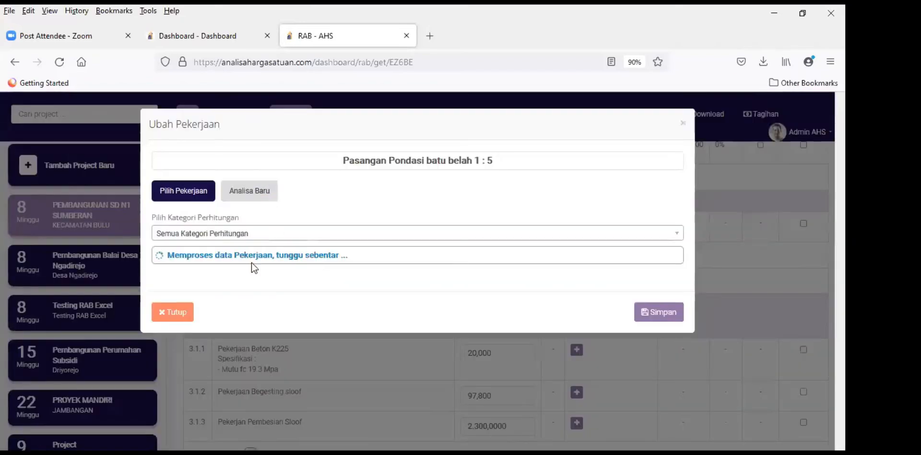
Step: Set the calculation category to Cipta Karya, then scroll down the form
{"action": "left_click", "coordinate": [257, 234]}
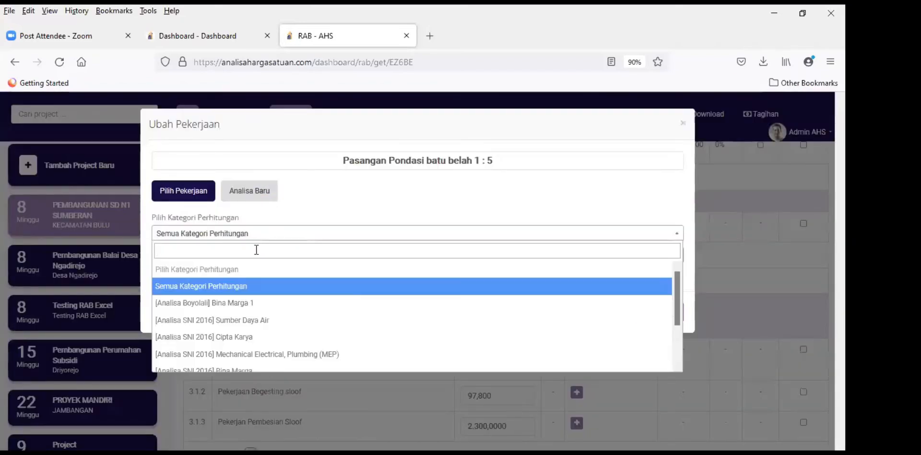
{"action": "left_click", "coordinate": [254, 338]}
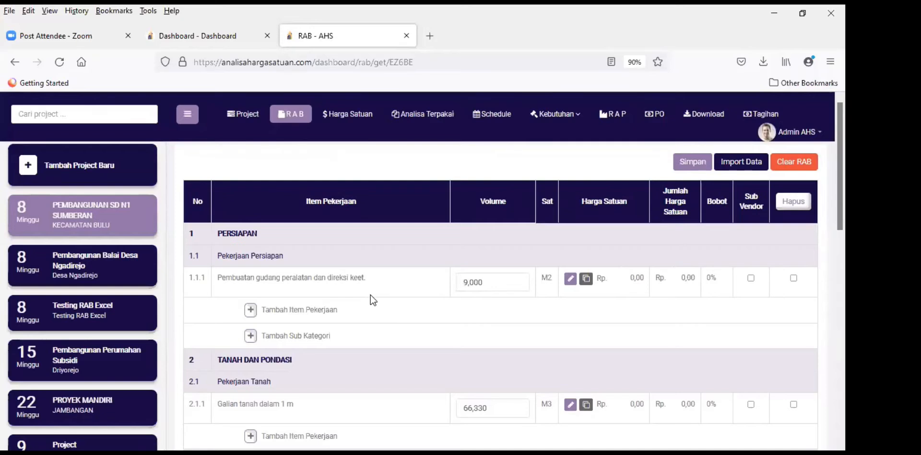
{"action": "scroll", "coordinate": [505, 316], "scroll_direction": "down", "scroll_amount": 4}
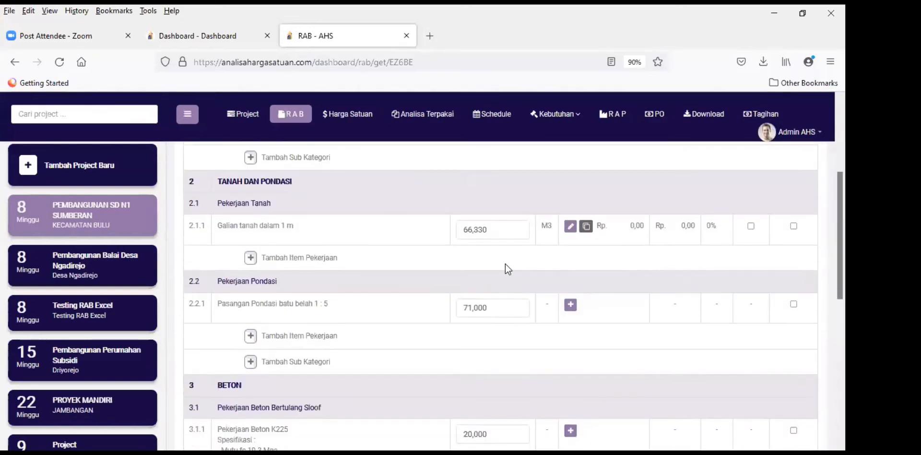
Step: In the Pasangan Pondasi batu belah 1 : 5 form, search Cipta Karya for 'pon', then close unsaved
{"action": "left_click", "coordinate": [570, 306]}
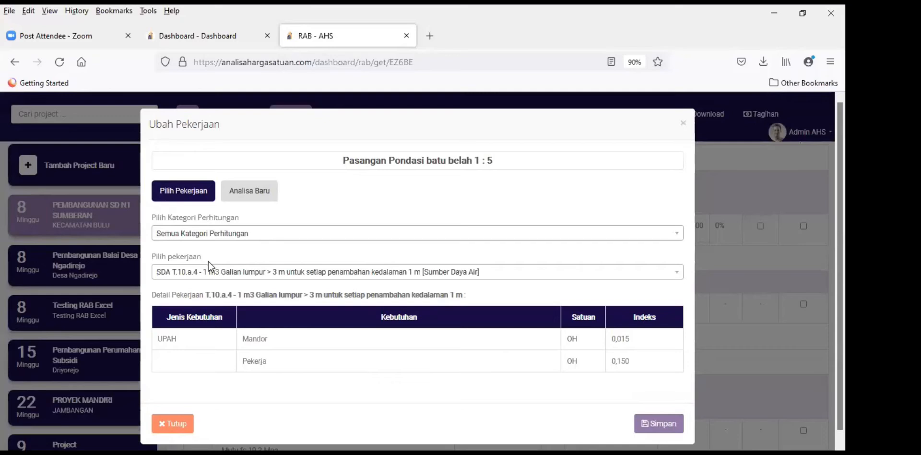
{"action": "left_click", "coordinate": [219, 234]}
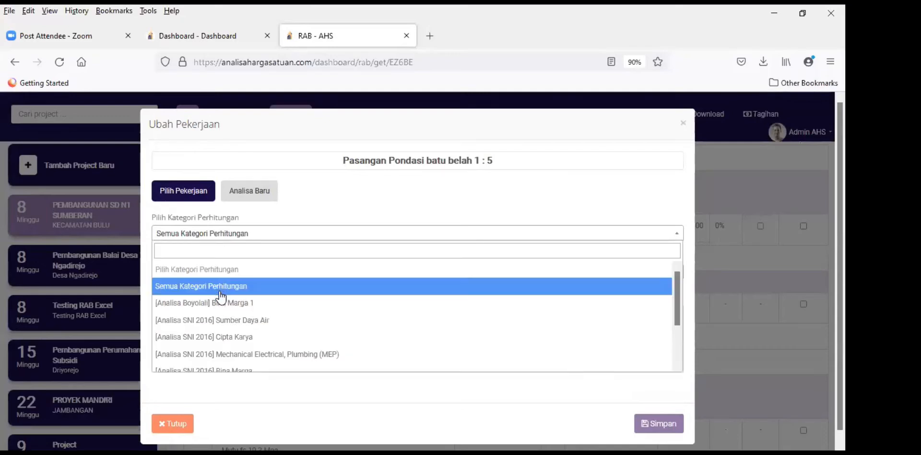
{"action": "key", "text": "Return"}
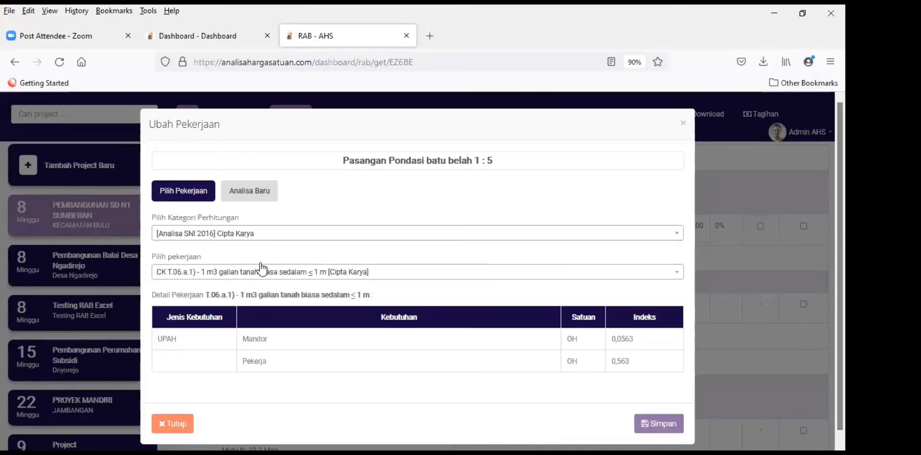
{"action": "left_click", "coordinate": [232, 273]}
{"action": "type", "text": "pon"}
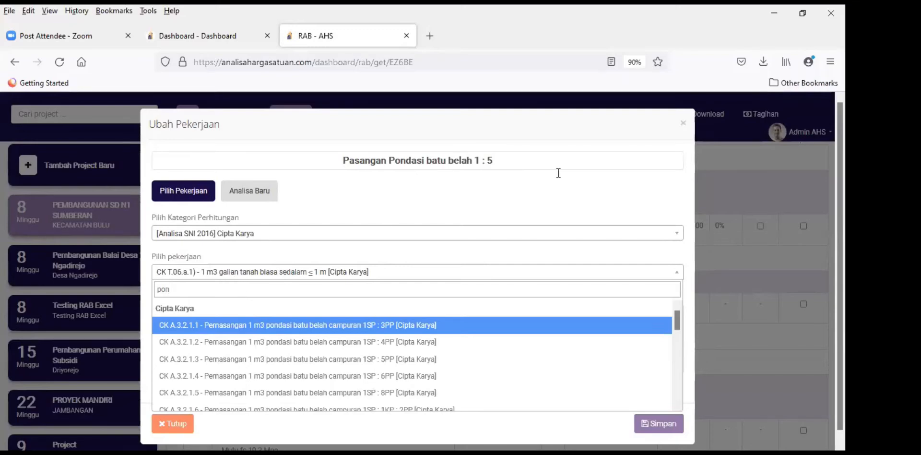
{"action": "left_click", "coordinate": [680, 124]}
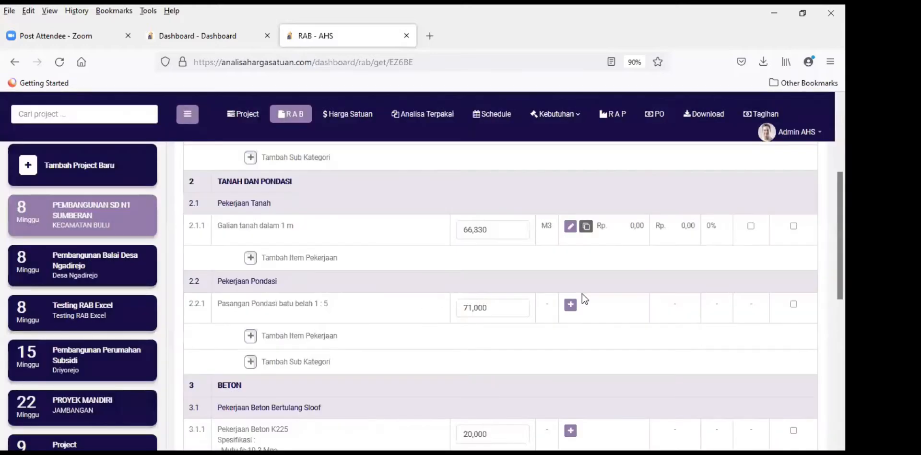
Step: Search 'batu belah', pick CK A.3.2.1.3 (1SP : 5PP) for item 2.2.1, and save
{"action": "left_click", "coordinate": [570, 306]}
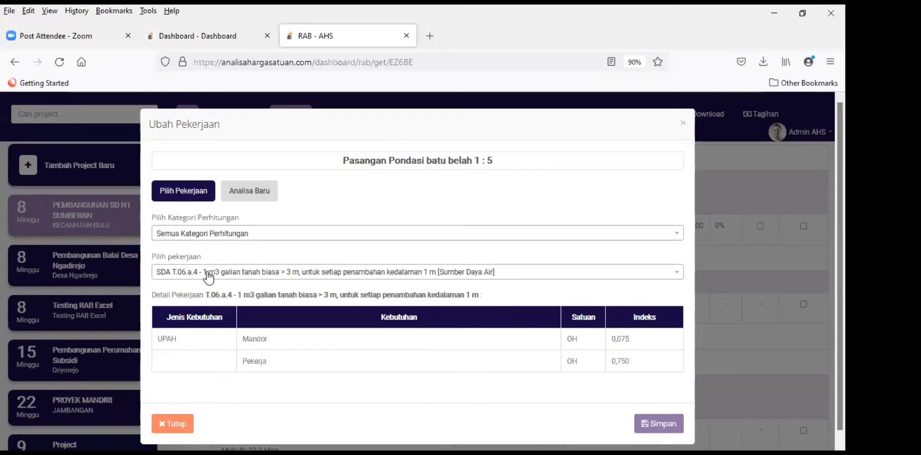
{"action": "left_click", "coordinate": [207, 276]}
{"action": "type", "text": "ba"}
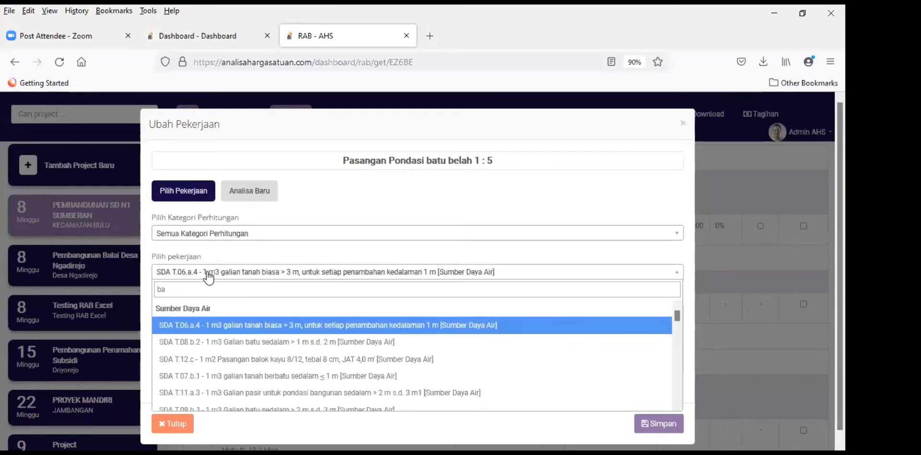
{"action": "type", "text": "tu belah"}
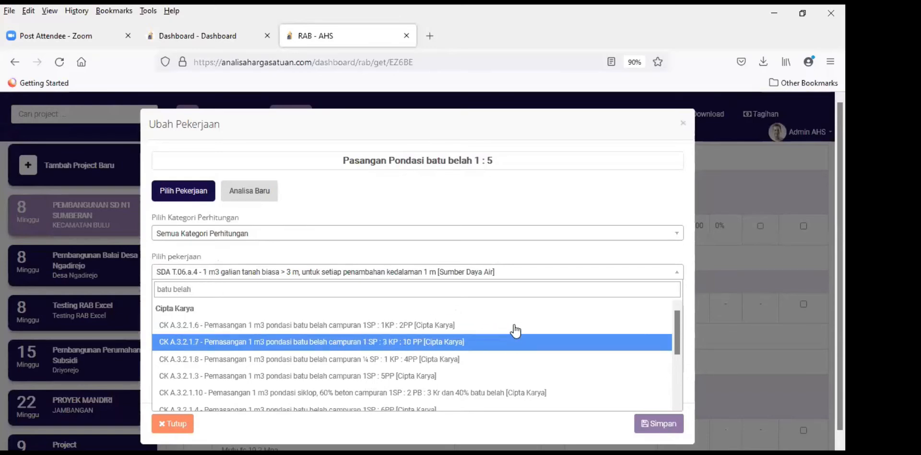
{"action": "scroll", "coordinate": [516, 329], "scroll_direction": "down", "scroll_amount": 2}
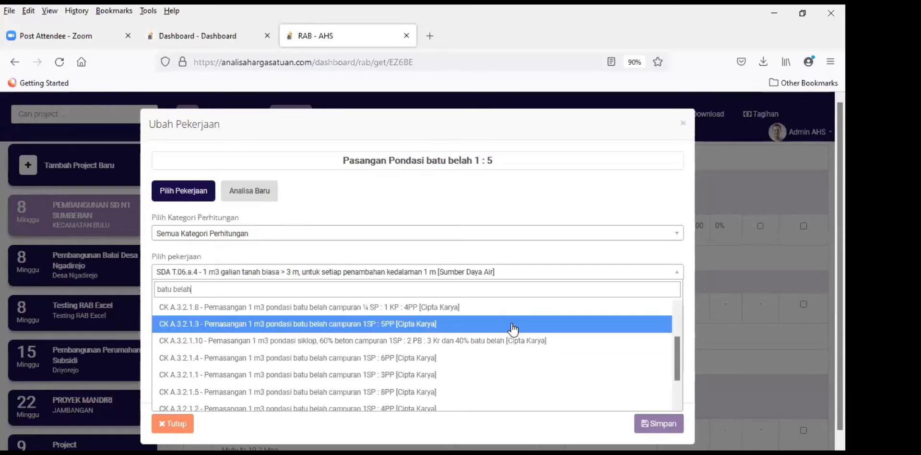
{"action": "scroll", "coordinate": [507, 333], "scroll_direction": "down", "scroll_amount": 2}
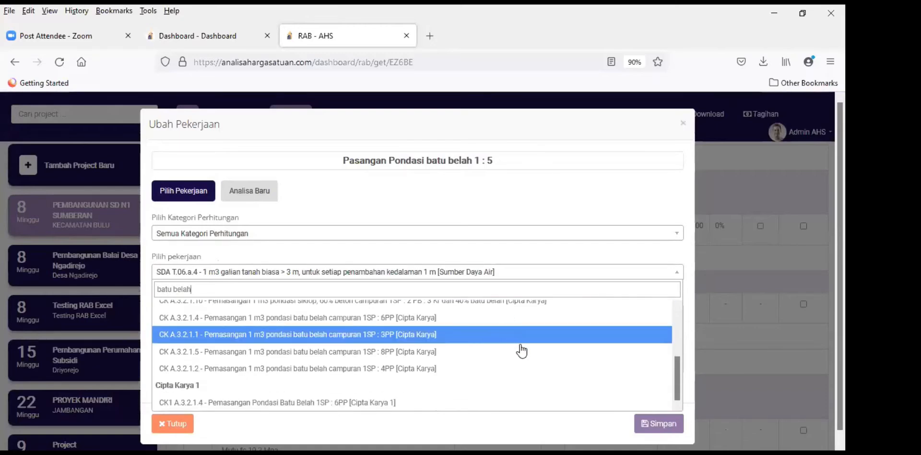
{"action": "scroll", "coordinate": [521, 360], "scroll_direction": "up", "scroll_amount": 2}
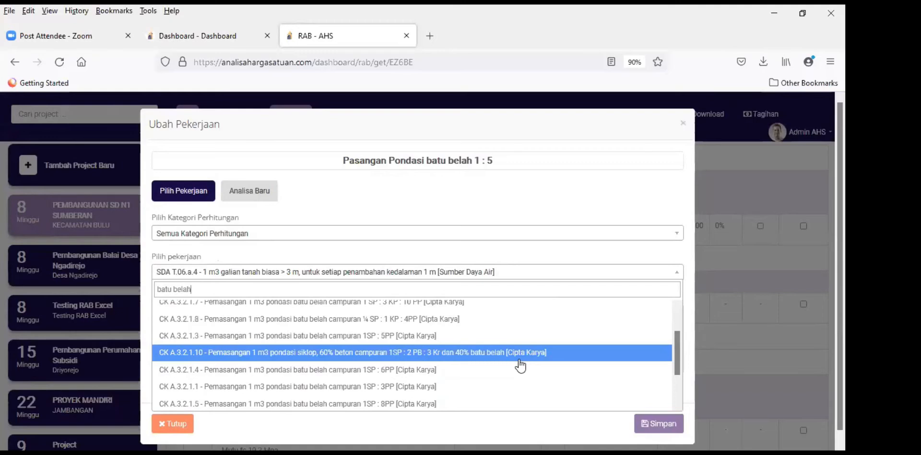
{"action": "left_click", "coordinate": [437, 336]}
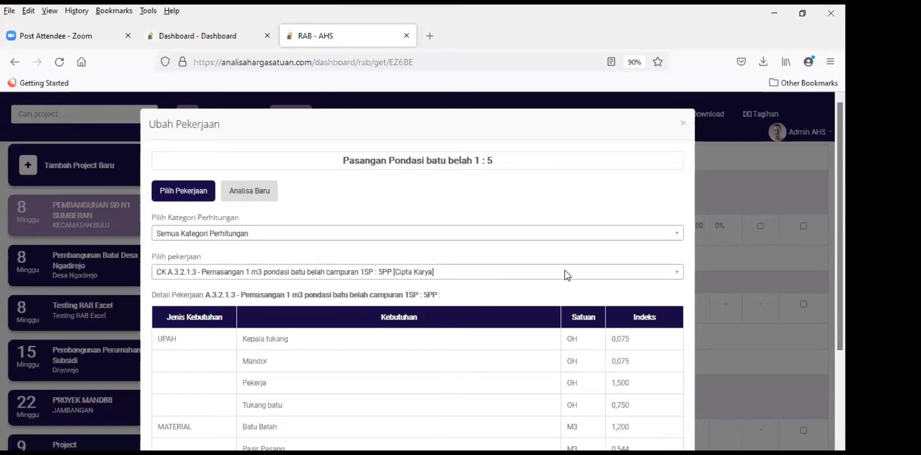
{"action": "scroll", "coordinate": [565, 269], "scroll_direction": "down", "scroll_amount": 2}
{"action": "scroll", "coordinate": [597, 290], "scroll_direction": "down", "scroll_amount": 1}
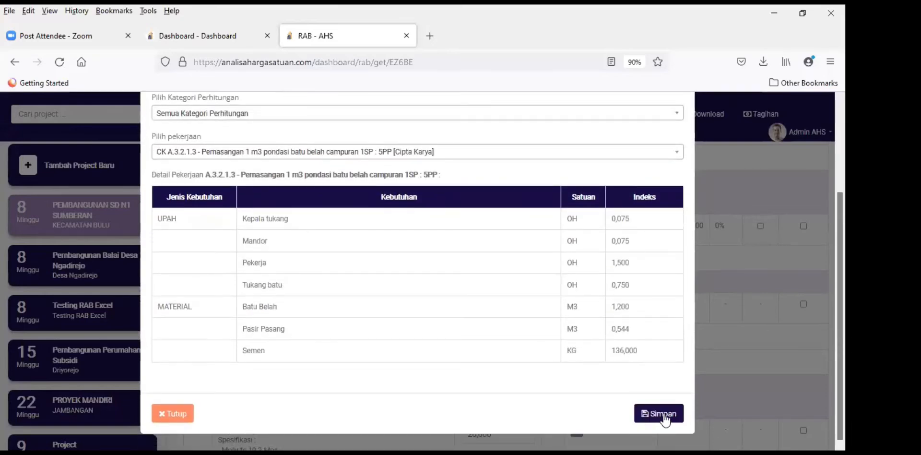
{"action": "left_click", "coordinate": [663, 413]}
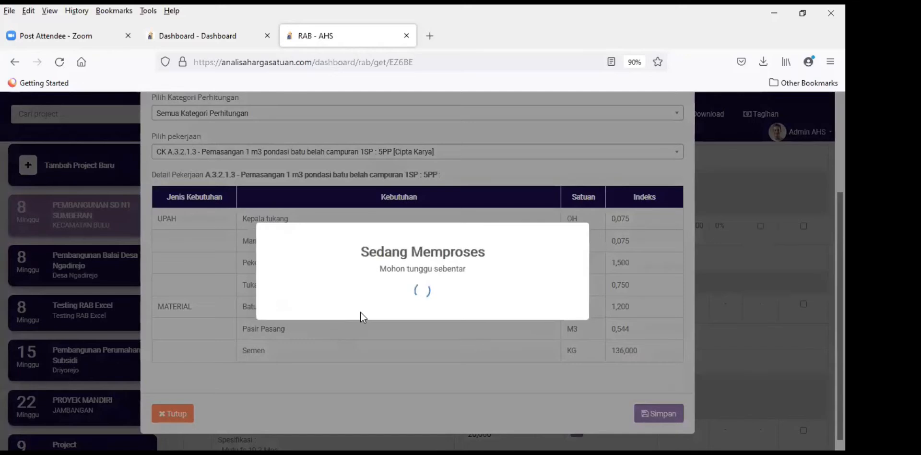
{"action": "scroll", "coordinate": [477, 290], "scroll_direction": "down", "scroll_amount": 3}
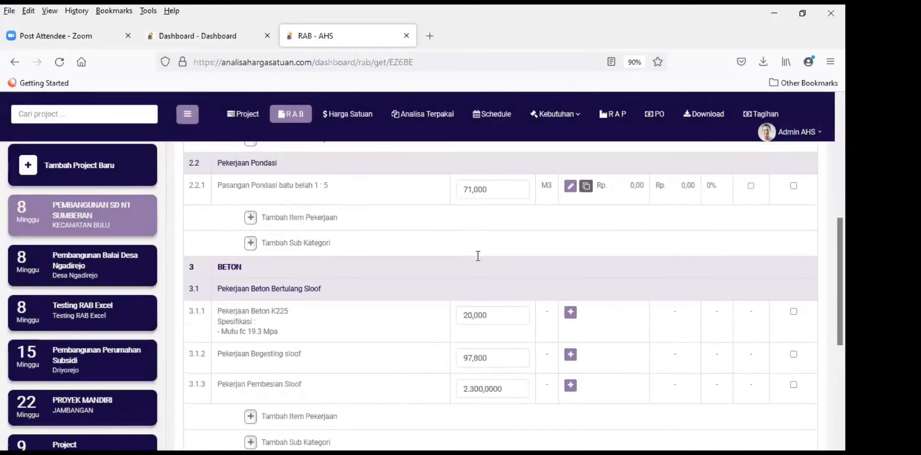
{"action": "scroll", "coordinate": [477, 257], "scroll_direction": "down", "scroll_amount": 2}
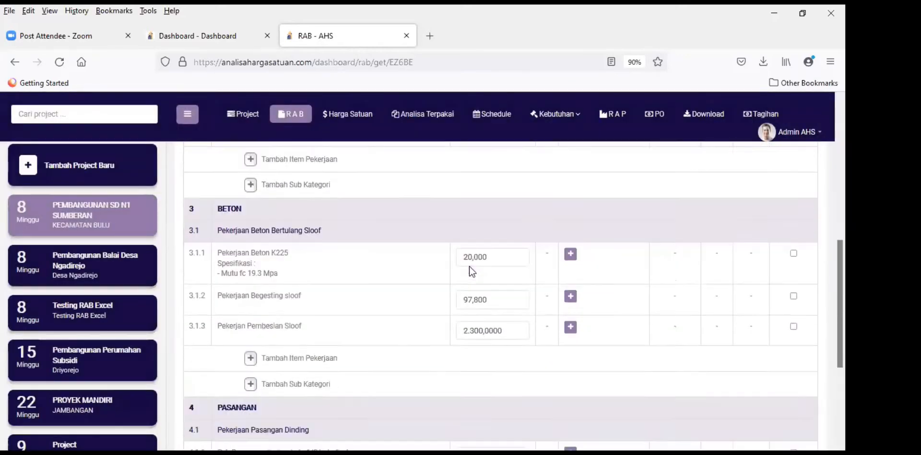
Step: Open the Pekerjaan Beton K225 form and search analyses for 'bon', then 'fc'
{"action": "left_click", "coordinate": [570, 253]}
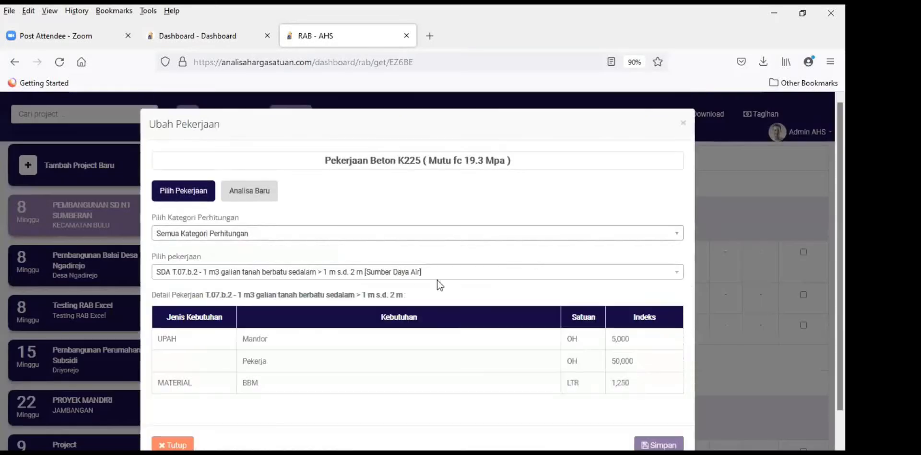
{"action": "left_click", "coordinate": [337, 272]}
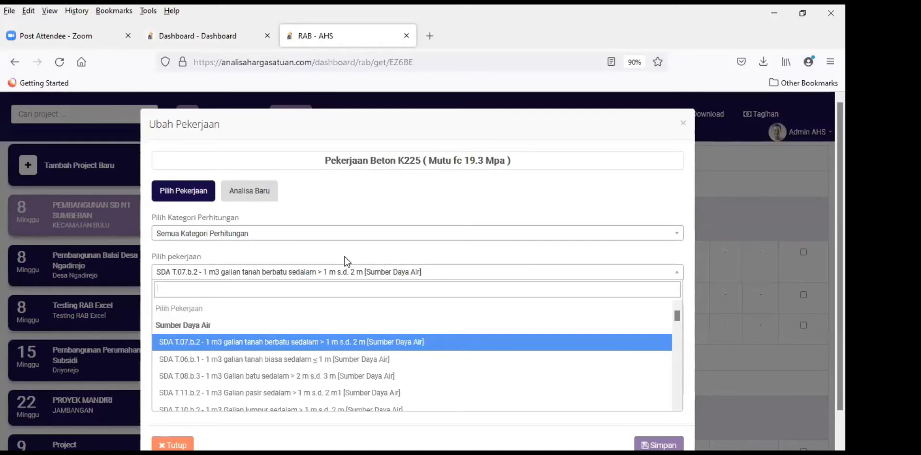
{"action": "type", "text": "b"}
{"action": "type", "text": "on"}
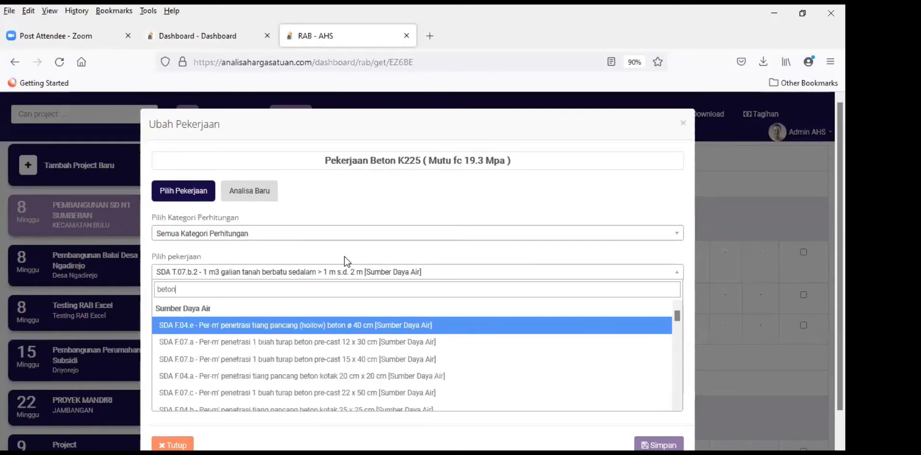
{"action": "scroll", "coordinate": [354, 312], "scroll_direction": "down", "scroll_amount": 3}
{"action": "scroll", "coordinate": [336, 346], "scroll_direction": "down", "scroll_amount": 3}
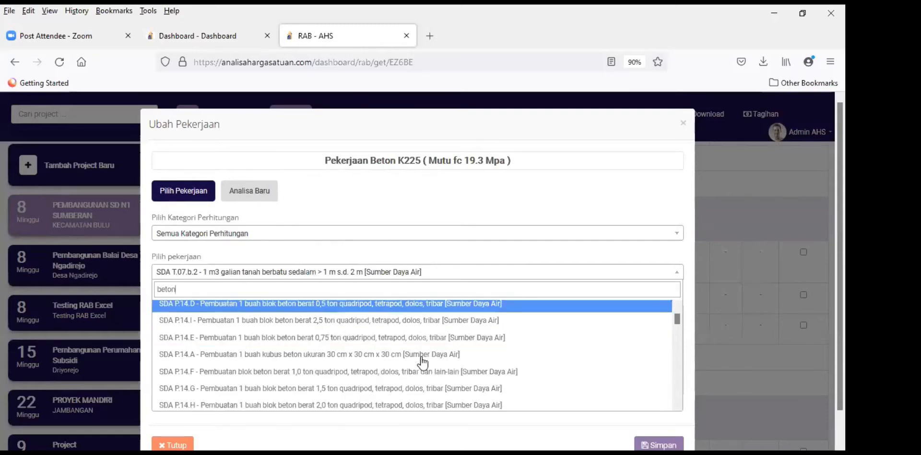
{"action": "scroll", "coordinate": [422, 362], "scroll_direction": "up", "scroll_amount": 4}
{"action": "key", "text": "BackSpace"}
{"action": "key", "text": "BackSpace"}
{"action": "key", "text": "BackSpace"}
{"action": "key", "text": "BackSpace"}
{"action": "key", "text": "BackSpace"}
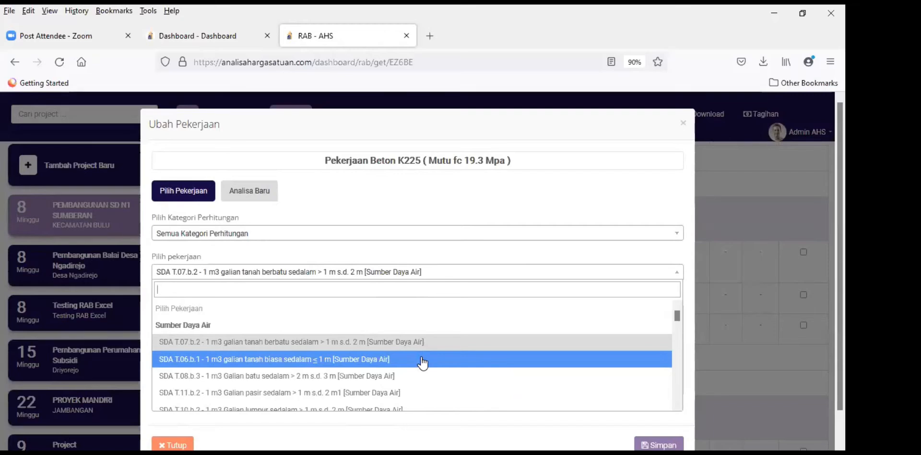
{"action": "type", "text": "fc"}
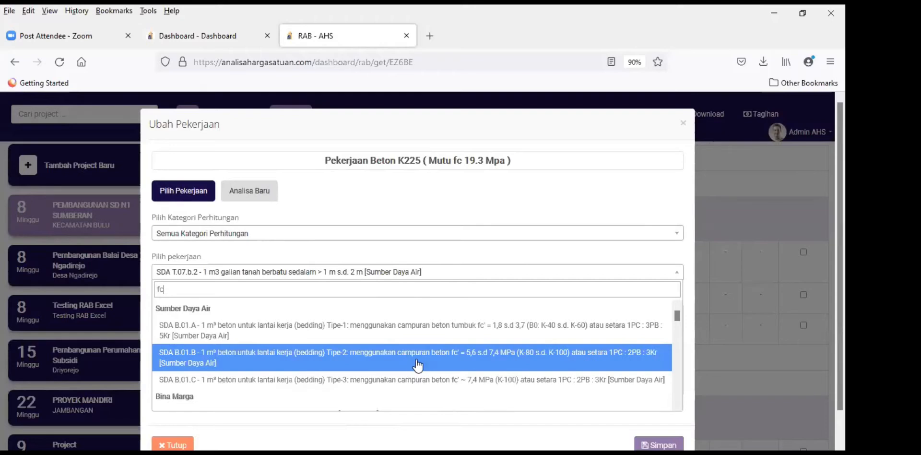
{"action": "scroll", "coordinate": [420, 365], "scroll_direction": "down", "scroll_amount": 2}
{"action": "scroll", "coordinate": [418, 365], "scroll_direction": "down", "scroll_amount": 2}
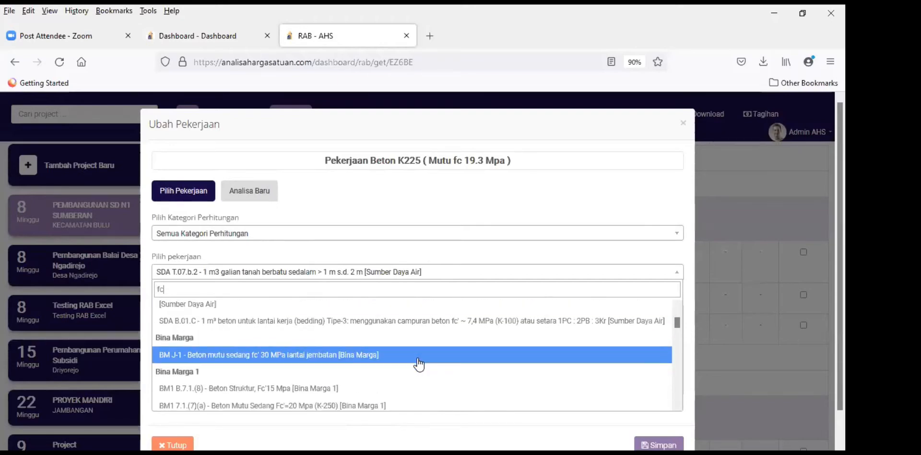
{"action": "scroll", "coordinate": [419, 365], "scroll_direction": "down", "scroll_amount": 6}
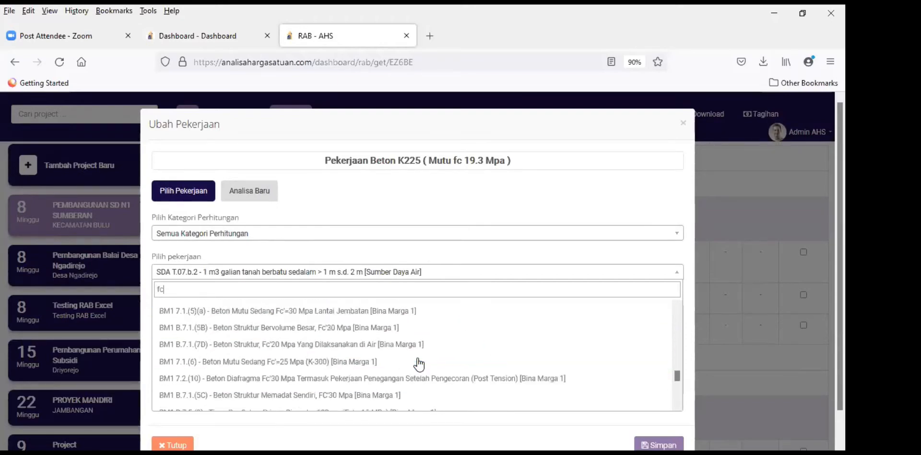
{"action": "scroll", "coordinate": [419, 365], "scroll_direction": "up", "scroll_amount": 5}
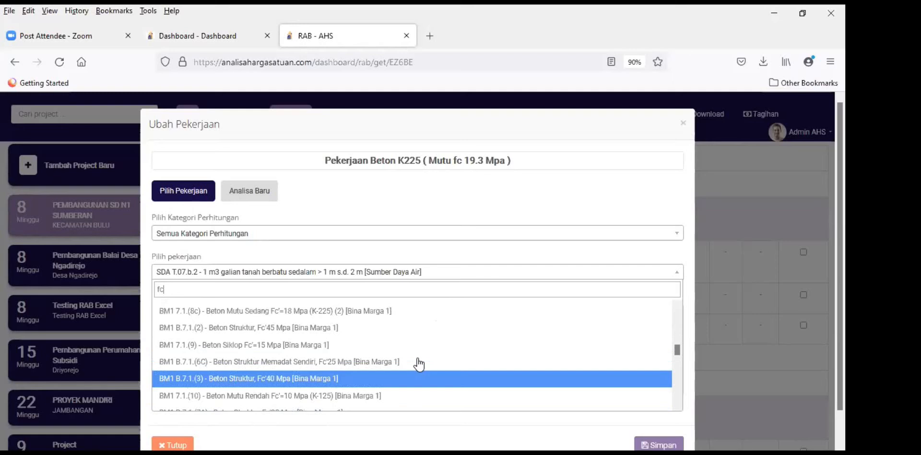
{"action": "scroll", "coordinate": [419, 365], "scroll_direction": "up", "scroll_amount": 2}
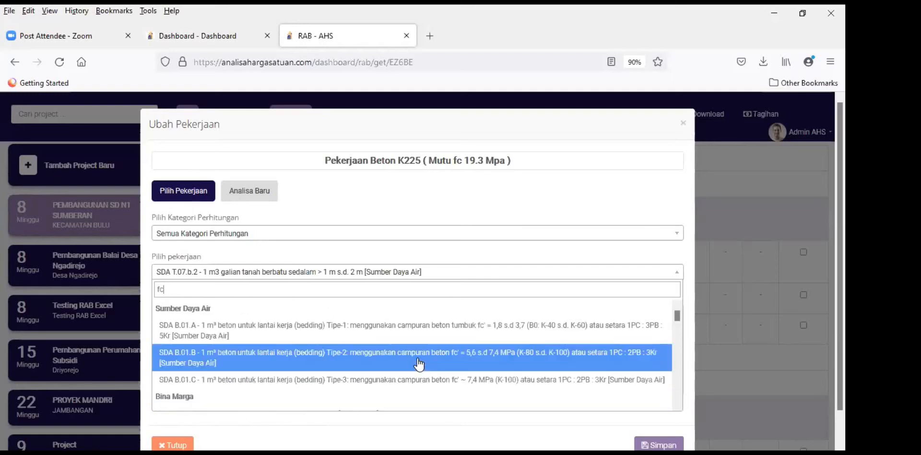
Step: Limit to Cipta Karya and pick the CK A.4.1.1.7 concrete analysis for f'c 19,3 MPa
{"action": "left_click", "coordinate": [255, 237]}
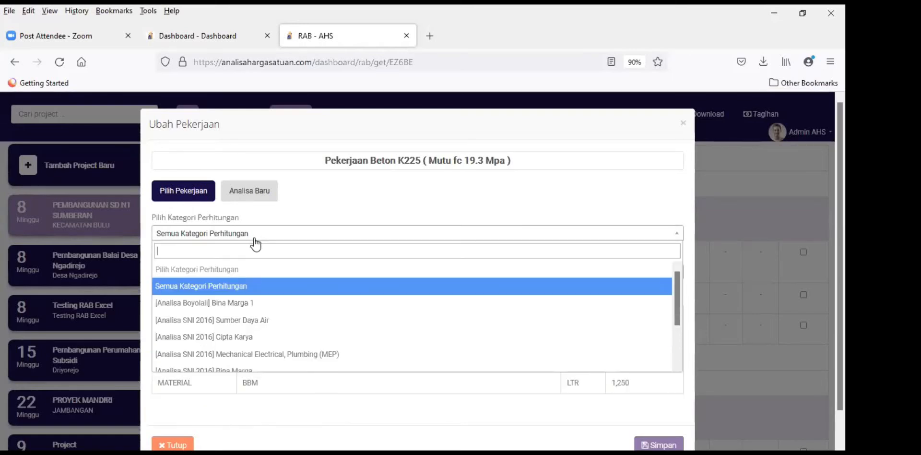
{"action": "left_click", "coordinate": [253, 337]}
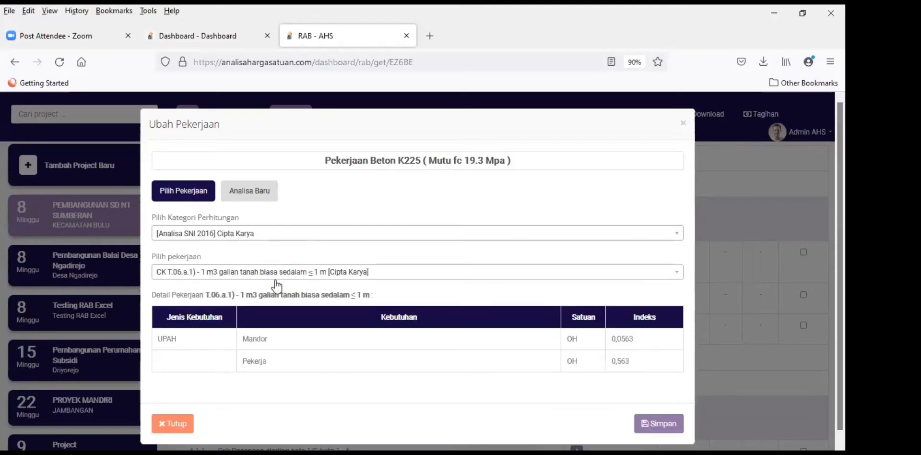
{"action": "left_click", "coordinate": [248, 276]}
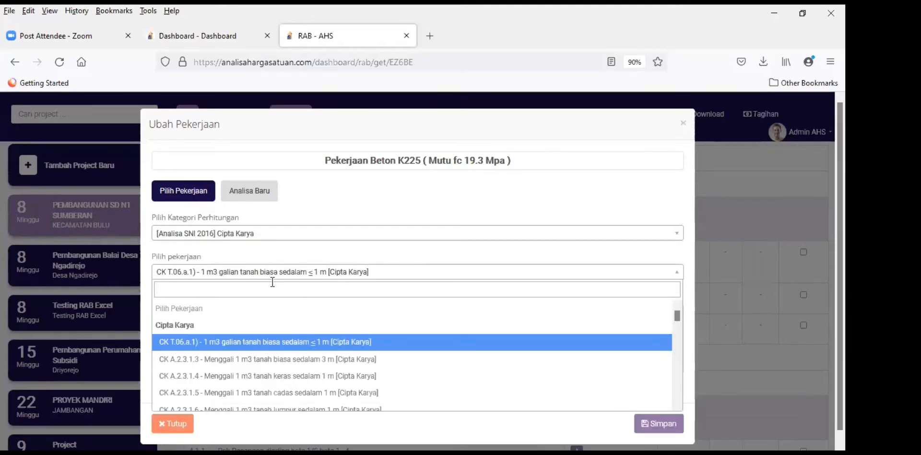
{"action": "type", "text": "f"}
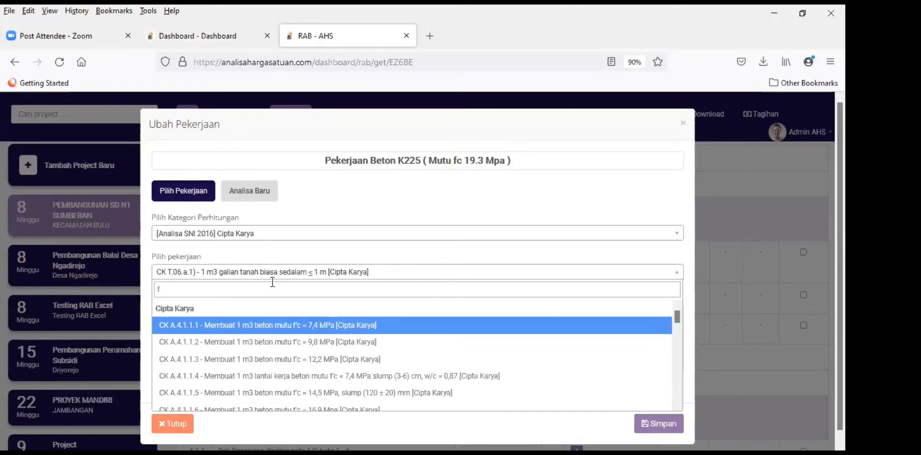
{"action": "type", "text": "c"}
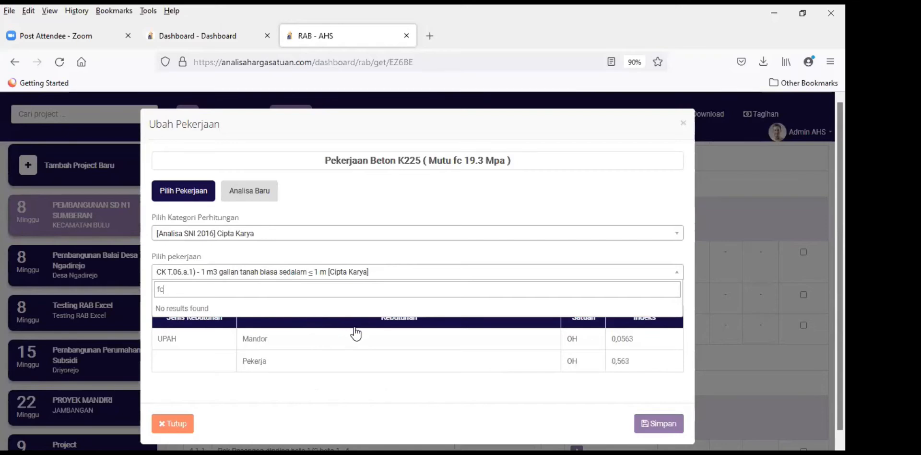
{"action": "key", "text": "BackSpace"}
{"action": "scroll", "coordinate": [408, 357], "scroll_direction": "down", "scroll_amount": 2}
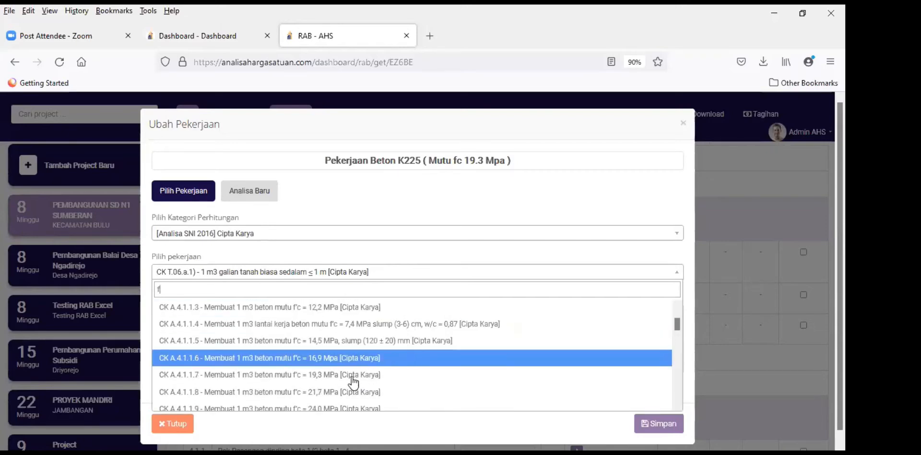
{"action": "left_click", "coordinate": [317, 375]}
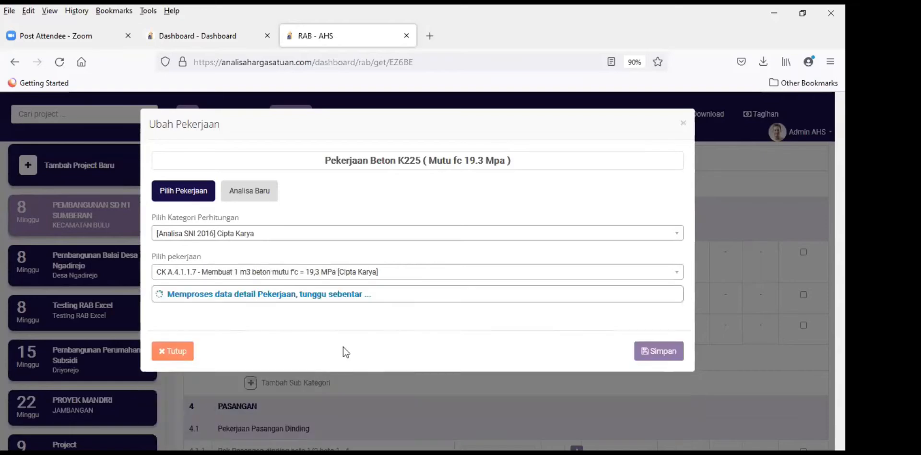
Step: Save the A.4.1.1.7 analysis for Beton K225, then open the Begesting sloof form
{"action": "scroll", "coordinate": [523, 278], "scroll_direction": "down", "scroll_amount": 3}
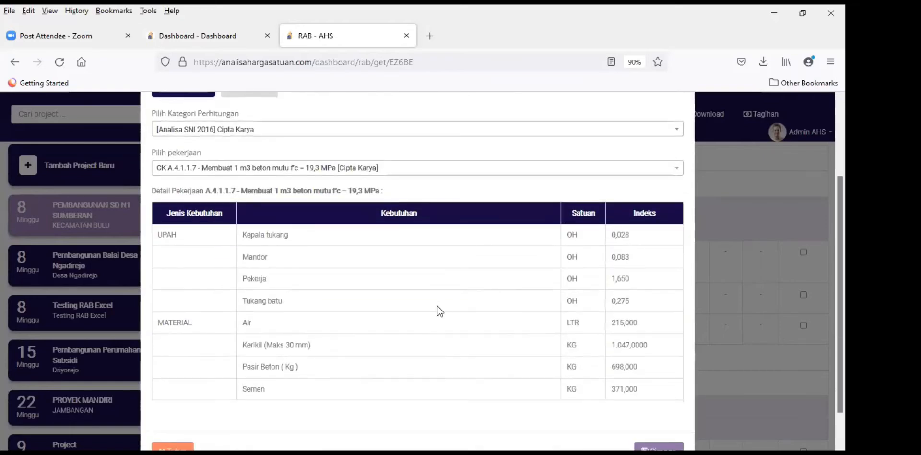
{"action": "scroll", "coordinate": [490, 287], "scroll_direction": "down", "scroll_amount": 1}
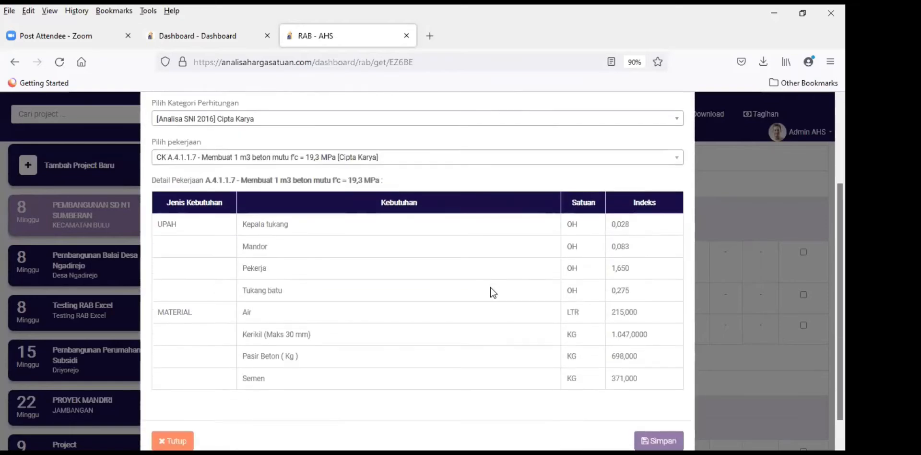
{"action": "scroll", "coordinate": [488, 288], "scroll_direction": "up", "scroll_amount": 2}
{"action": "scroll", "coordinate": [488, 288], "scroll_direction": "down", "scroll_amount": 3}
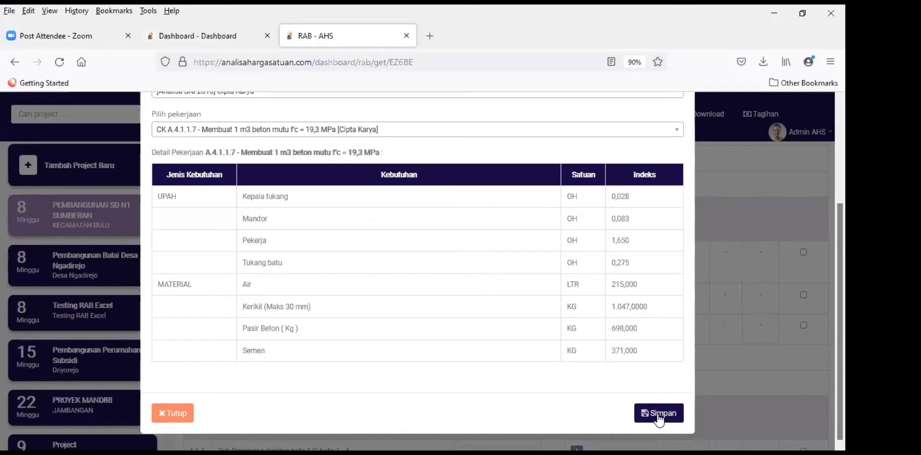
{"action": "left_click", "coordinate": [658, 413]}
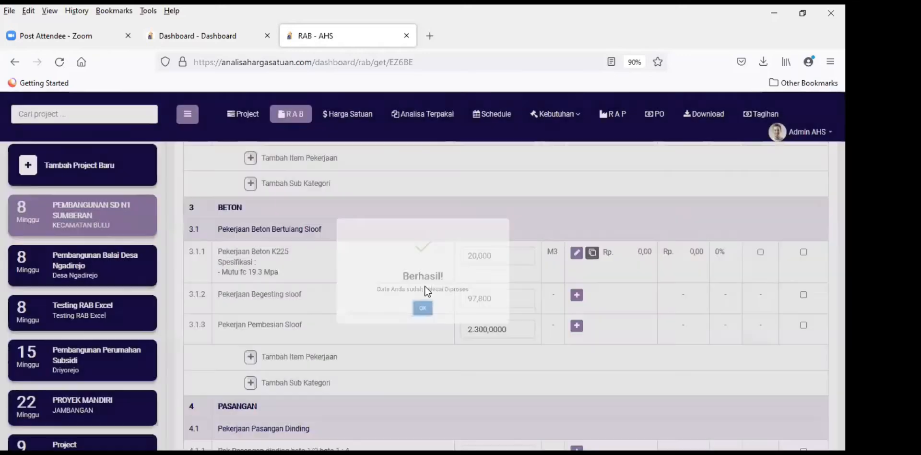
{"action": "scroll", "coordinate": [399, 286], "scroll_direction": "down", "scroll_amount": 1}
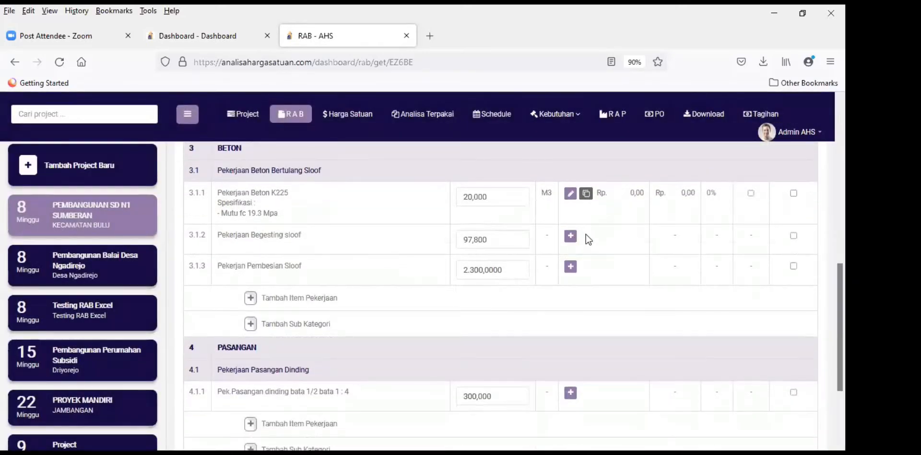
{"action": "left_click", "coordinate": [570, 237]}
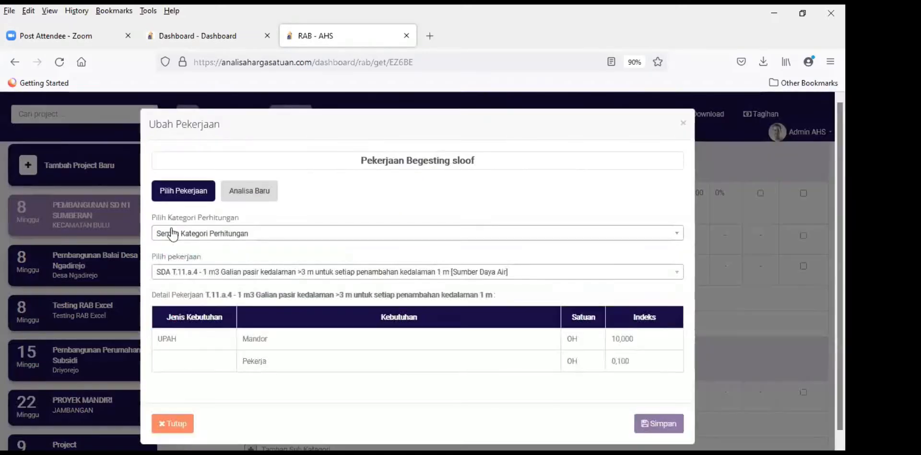
Step: Search 'slo', pick CK1 HITUNG BT4 sloof formwork, and save it at Rp 131.947,55
{"action": "left_click", "coordinate": [260, 273]}
{"action": "type", "text": "sloff"}
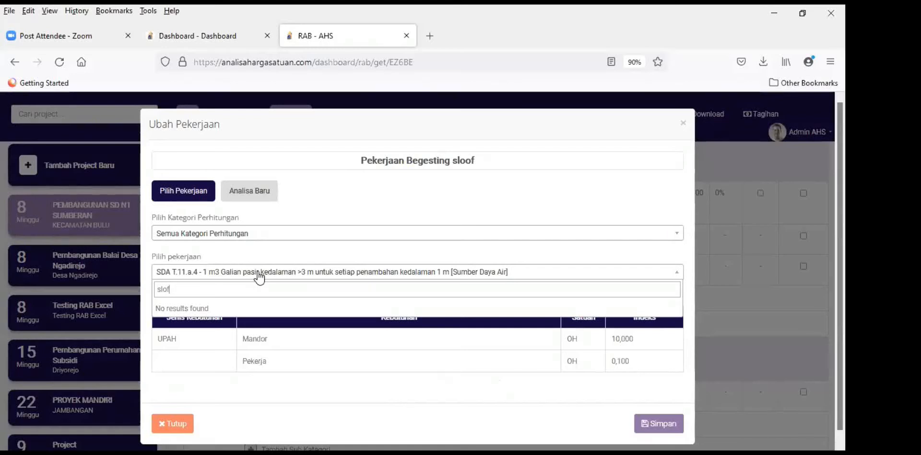
{"action": "key", "text": "BackSpace"}
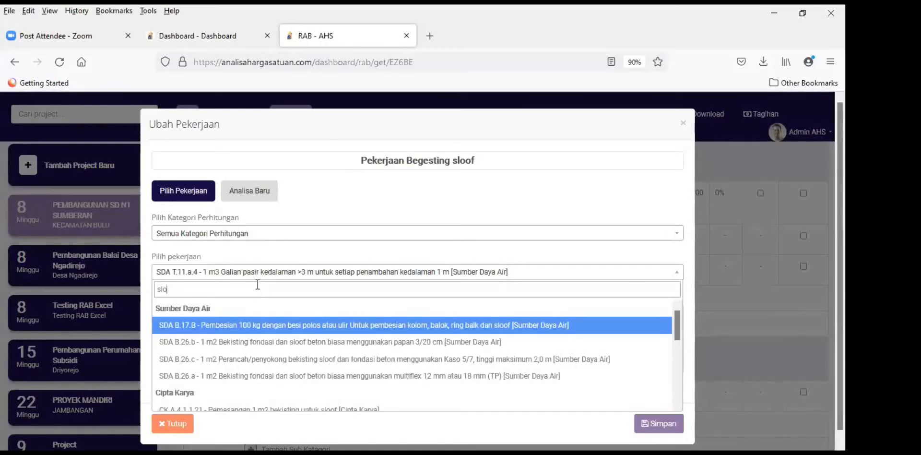
{"action": "scroll", "coordinate": [388, 352], "scroll_direction": "down", "scroll_amount": 2}
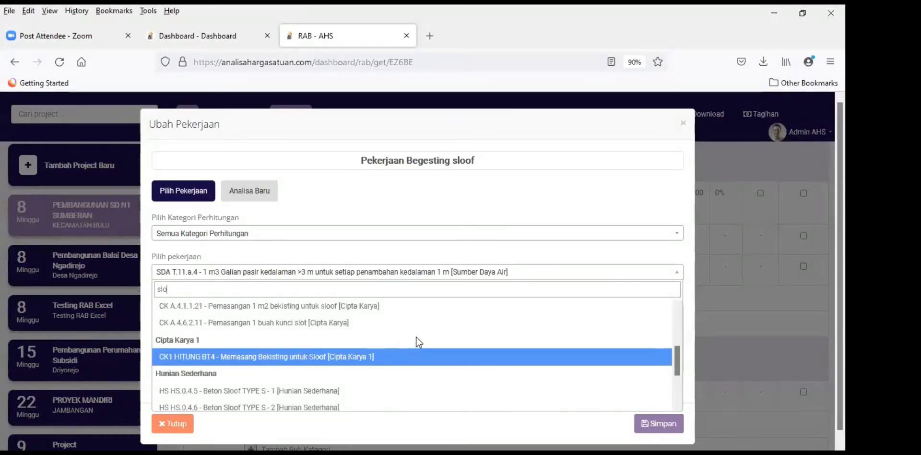
{"action": "left_click", "coordinate": [291, 350]}
{"action": "scroll", "coordinate": [695, 401], "scroll_direction": "down", "scroll_amount": 3}
{"action": "left_click", "coordinate": [662, 413]}
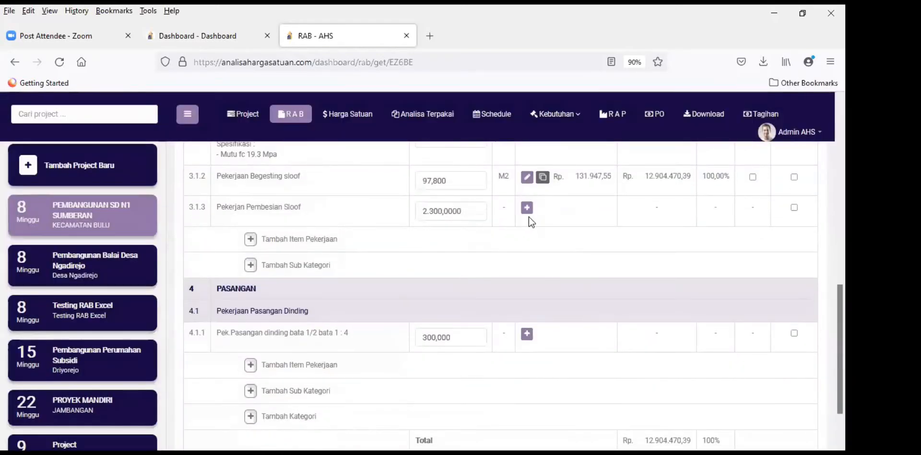
Step: Search 'pembes' and save reinforcement analysis CK A.4.1.1.17 for row 3.1.3 Pembesian sloof
{"action": "left_click", "coordinate": [527, 207]}
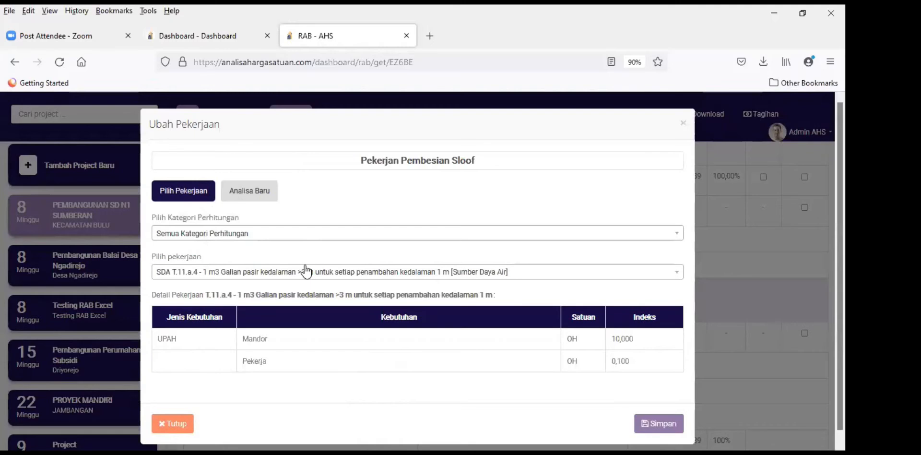
{"action": "left_click", "coordinate": [280, 273]}
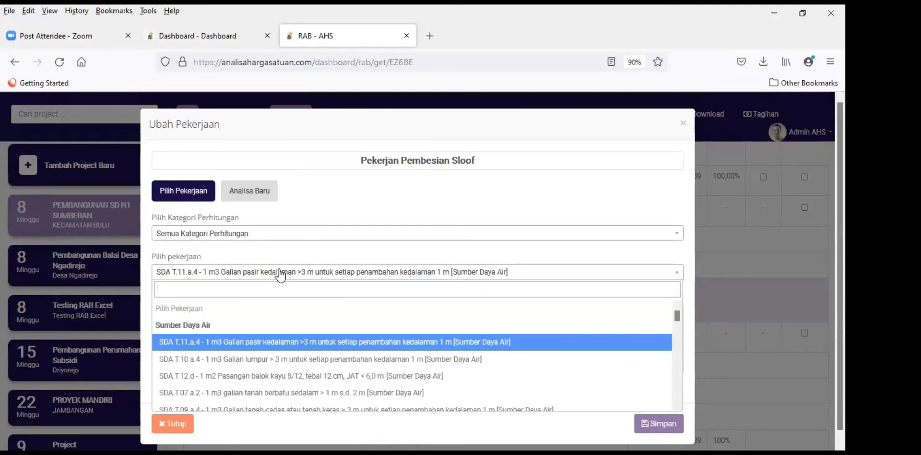
{"action": "type", "text": "pembes"}
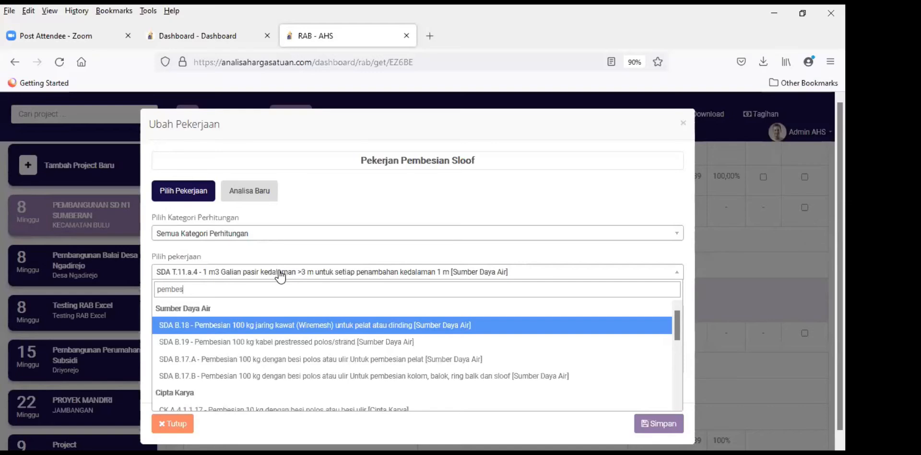
{"action": "scroll", "coordinate": [290, 321], "scroll_direction": "down", "scroll_amount": 3}
{"action": "scroll", "coordinate": [292, 324], "scroll_direction": "up", "scroll_amount": 1}
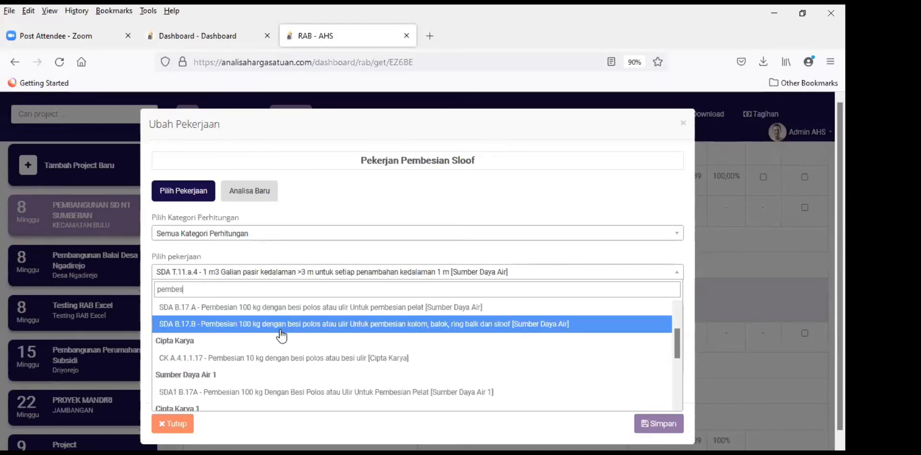
{"action": "left_click", "coordinate": [250, 358]}
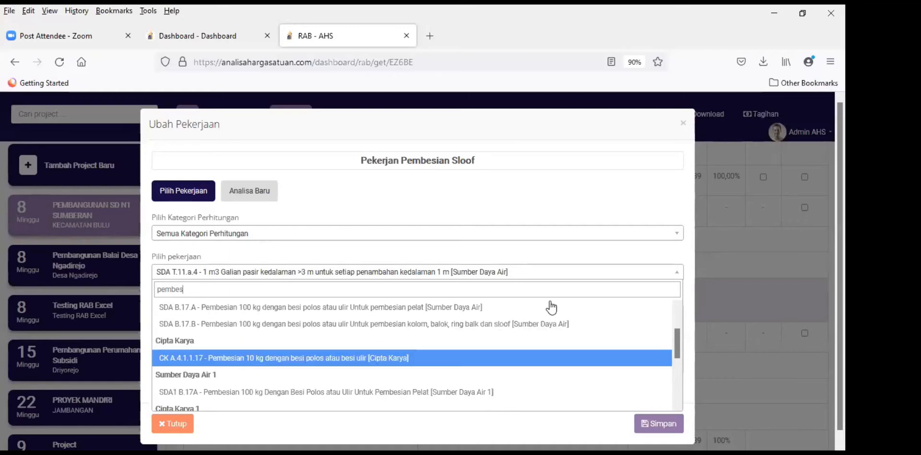
{"action": "scroll", "coordinate": [511, 334], "scroll_direction": "down", "scroll_amount": 3}
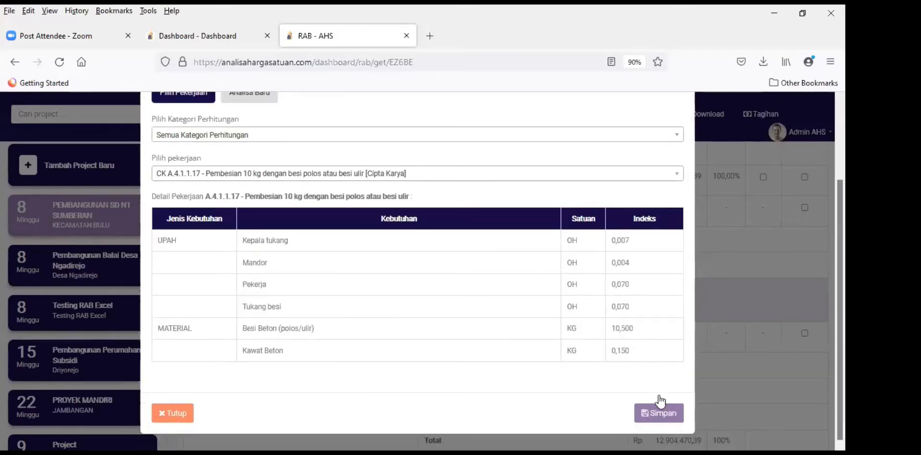
{"action": "left_click", "coordinate": [656, 413]}
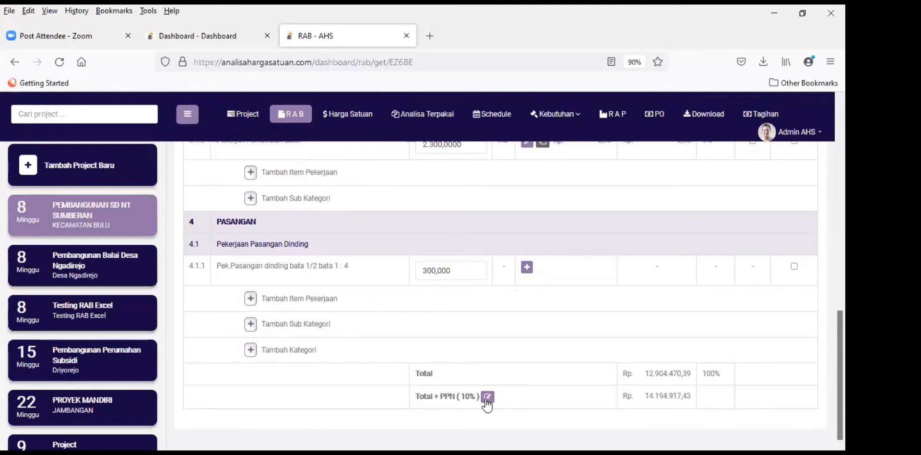
Step: Copy code A.4.4.1.9 from Excel cell G33 and switch back to the browser
{"action": "key", "text": "alt+Tab"}
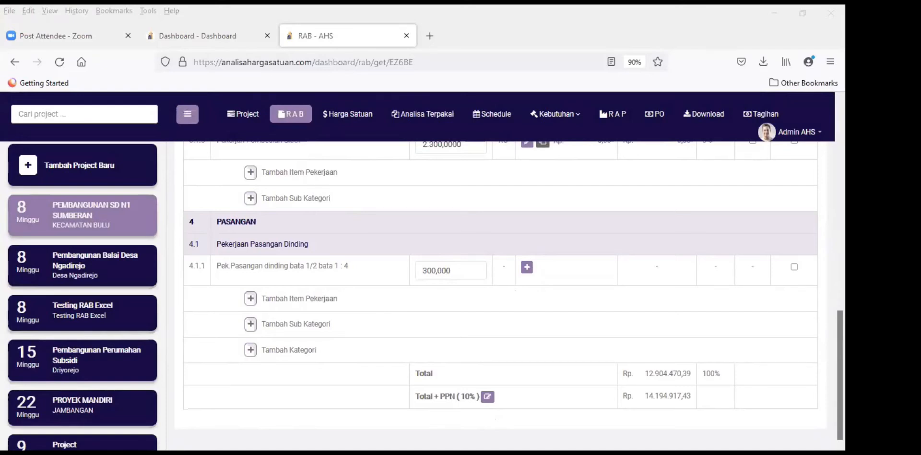
{"action": "key", "text": "alt+Tab"}
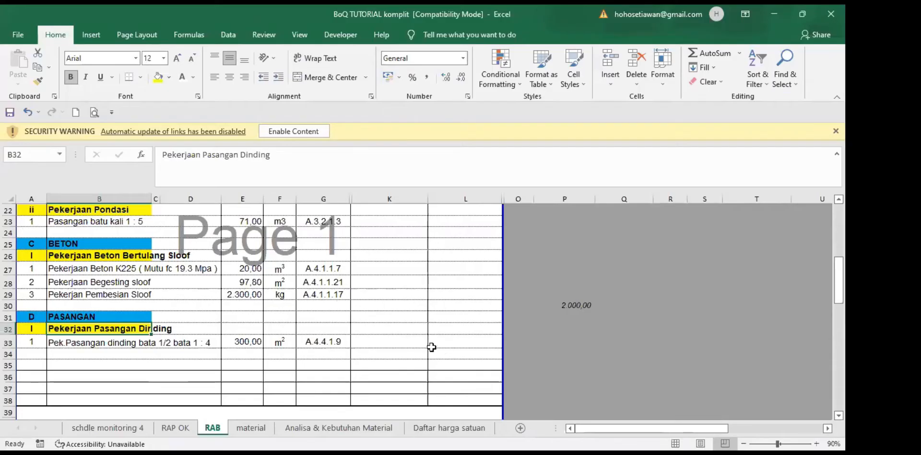
{"action": "left_click", "coordinate": [323, 342]}
{"action": "left_click_drag", "start_coordinate": [197, 155], "coordinate": [141, 150]}
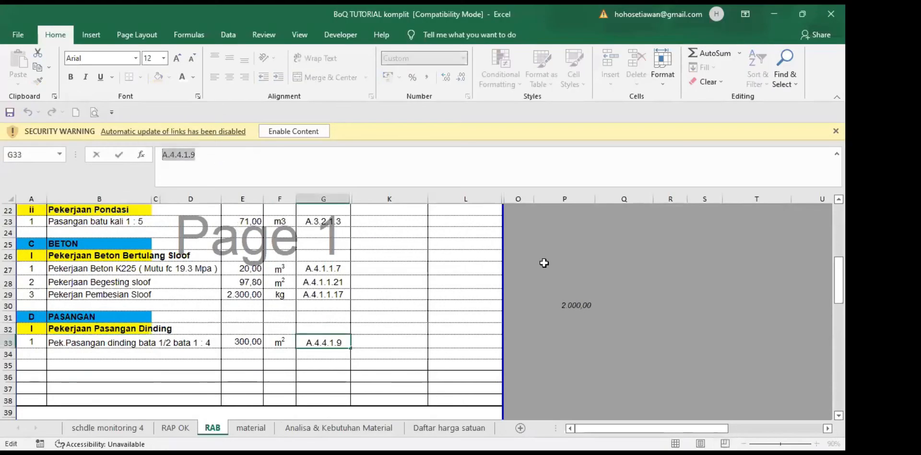
{"action": "key", "text": "ctrl+c"}
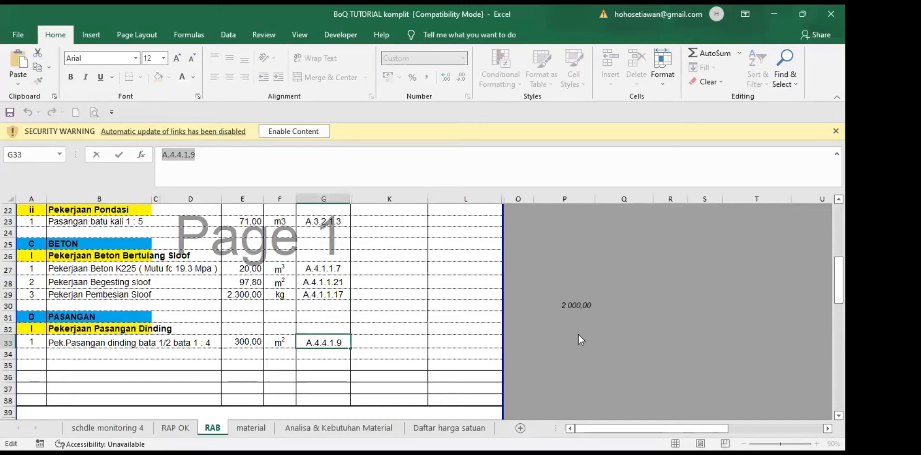
{"action": "key", "text": "alt+Tab"}
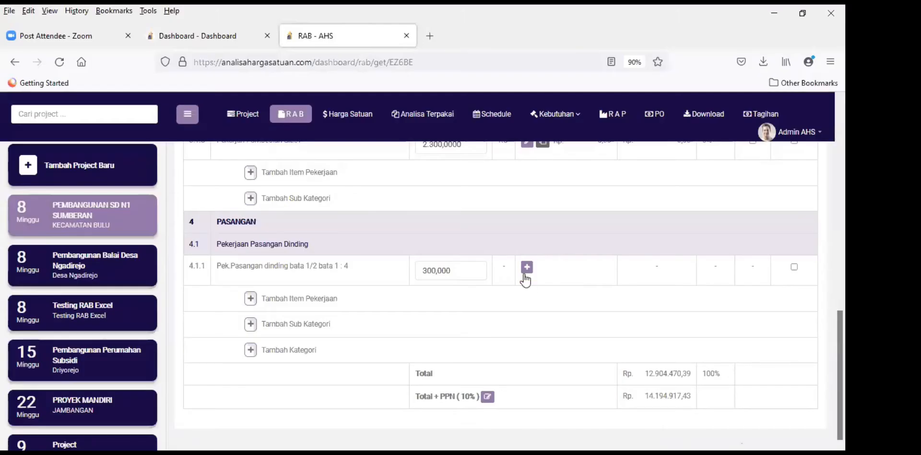
Step: Paste A.4.4.1.9 into the analysis search for wall row 4.1.1, choose CK A.4.4.1.9 and save
{"action": "left_click", "coordinate": [527, 266]}
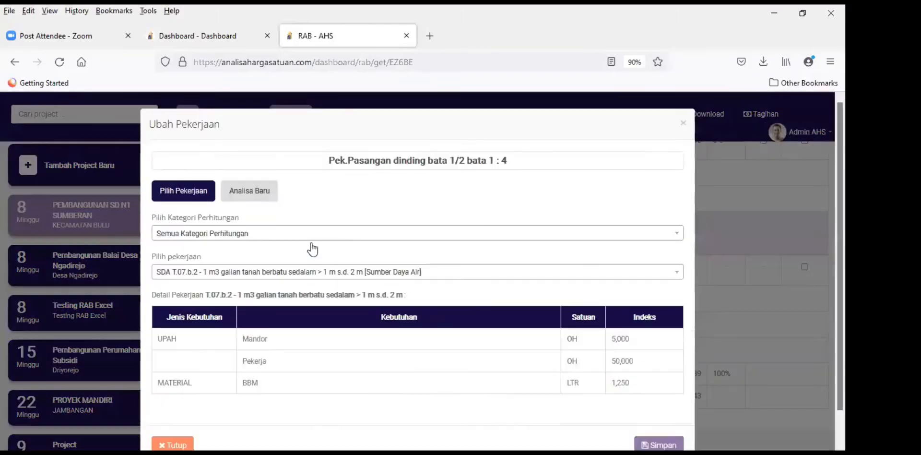
{"action": "left_click", "coordinate": [281, 272]}
{"action": "key", "text": "ctrl+v"}
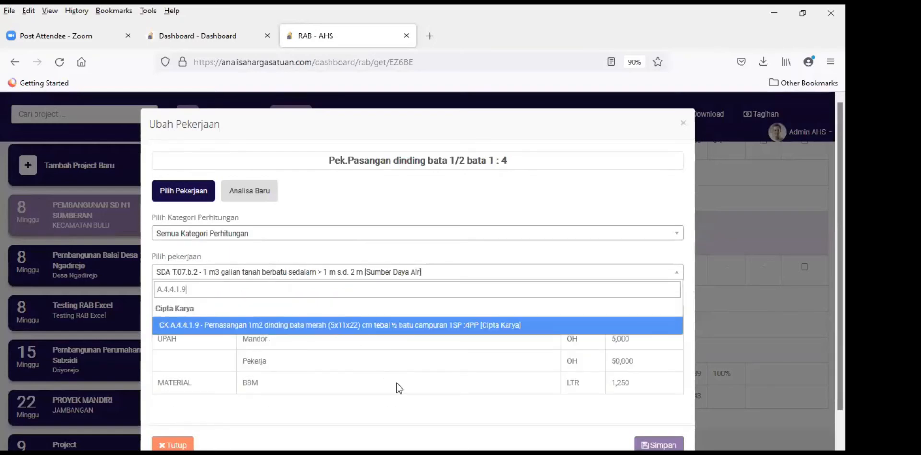
{"action": "left_click", "coordinate": [441, 324]}
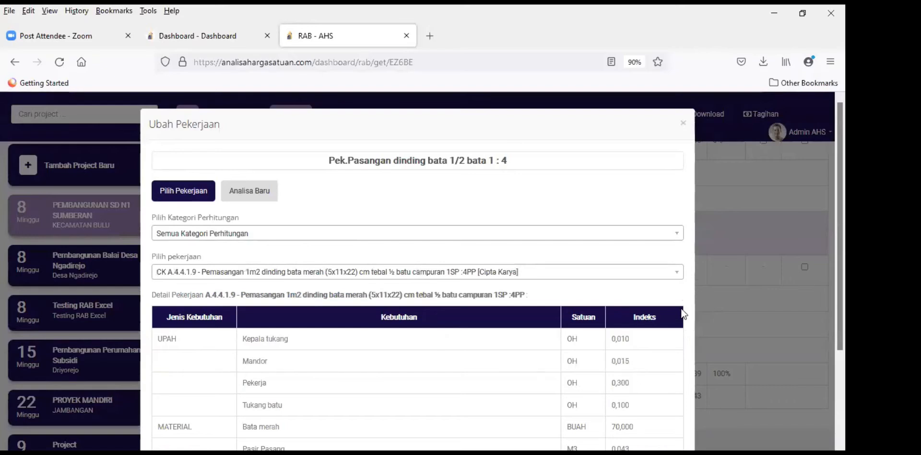
{"action": "scroll", "coordinate": [609, 341], "scroll_direction": "down", "scroll_amount": 3}
{"action": "left_click", "coordinate": [663, 415]}
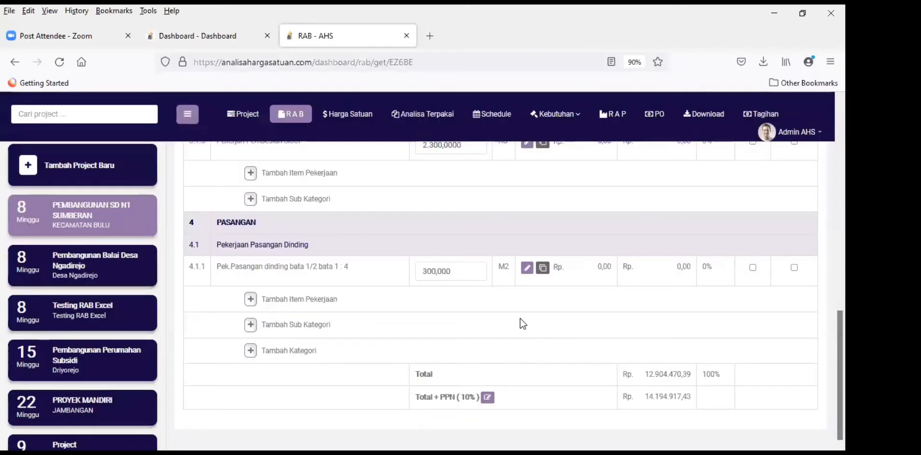
Step: Review the RAB work items, then go to the SD N1 Sumberan Harga Satuan page
{"action": "scroll", "coordinate": [521, 324], "scroll_direction": "up", "scroll_amount": 6}
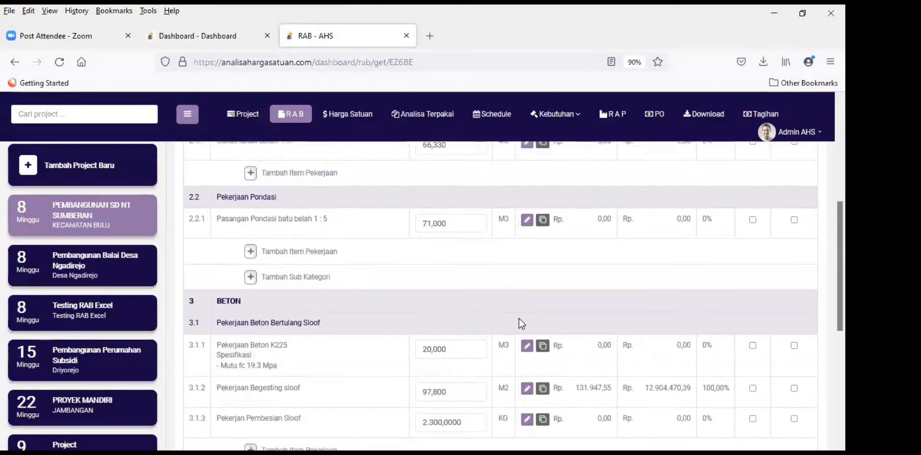
{"action": "scroll", "coordinate": [521, 324], "scroll_direction": "up", "scroll_amount": 3}
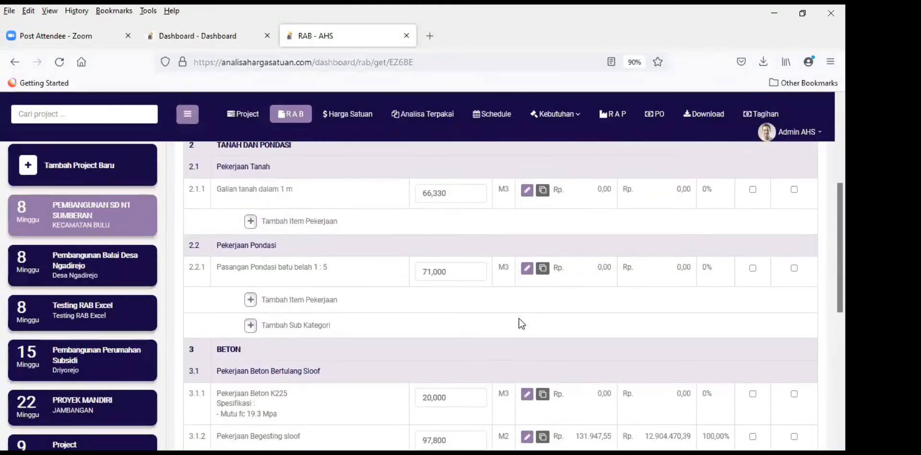
{"action": "scroll", "coordinate": [521, 324], "scroll_direction": "up", "scroll_amount": 2}
{"action": "scroll", "coordinate": [518, 323], "scroll_direction": "down", "scroll_amount": 11}
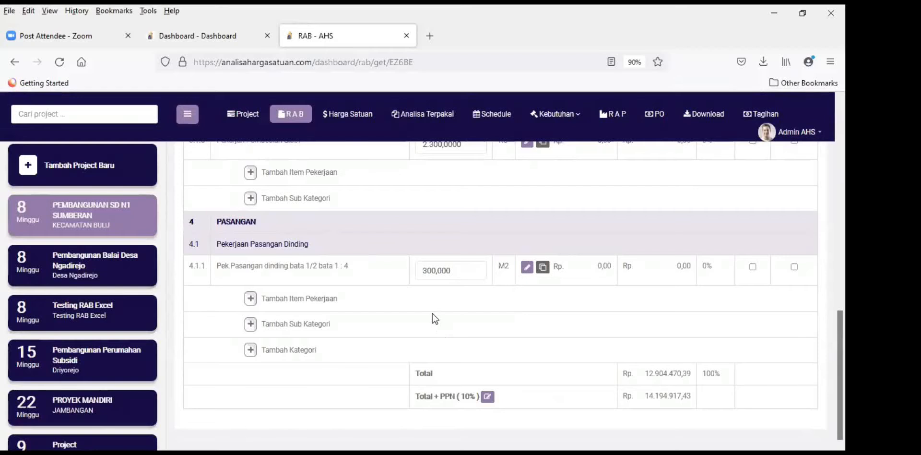
{"action": "scroll", "coordinate": [434, 316], "scroll_direction": "up", "scroll_amount": 6}
{"action": "scroll", "coordinate": [447, 307], "scroll_direction": "up", "scroll_amount": 5}
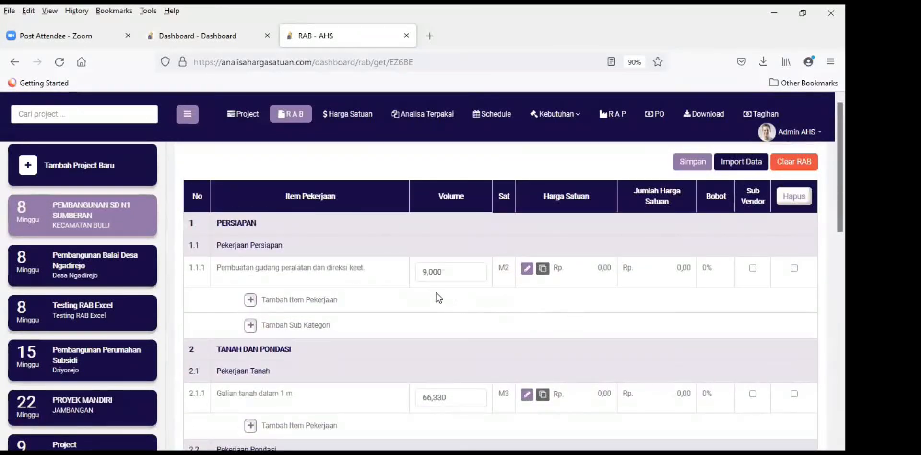
{"action": "scroll", "coordinate": [405, 280], "scroll_direction": "down", "scroll_amount": 2}
{"action": "scroll", "coordinate": [406, 277], "scroll_direction": "down", "scroll_amount": 8}
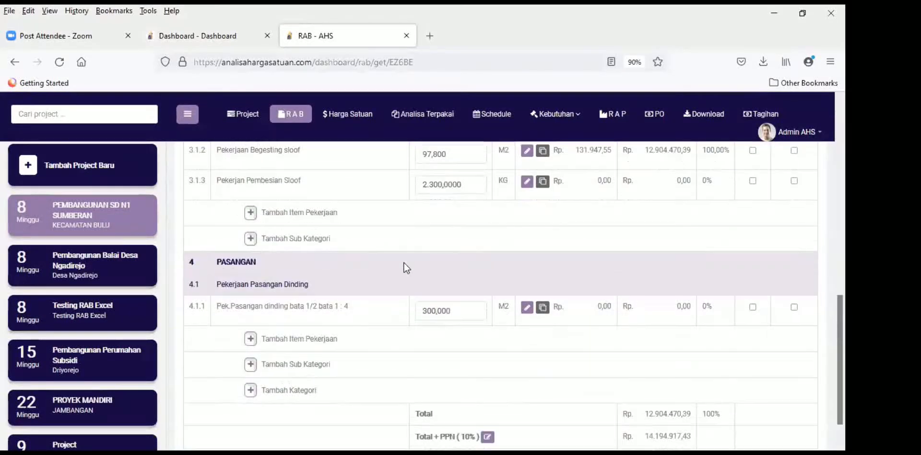
{"action": "scroll", "coordinate": [402, 259], "scroll_direction": "up", "scroll_amount": 3}
{"action": "scroll", "coordinate": [401, 250], "scroll_direction": "up", "scroll_amount": 3}
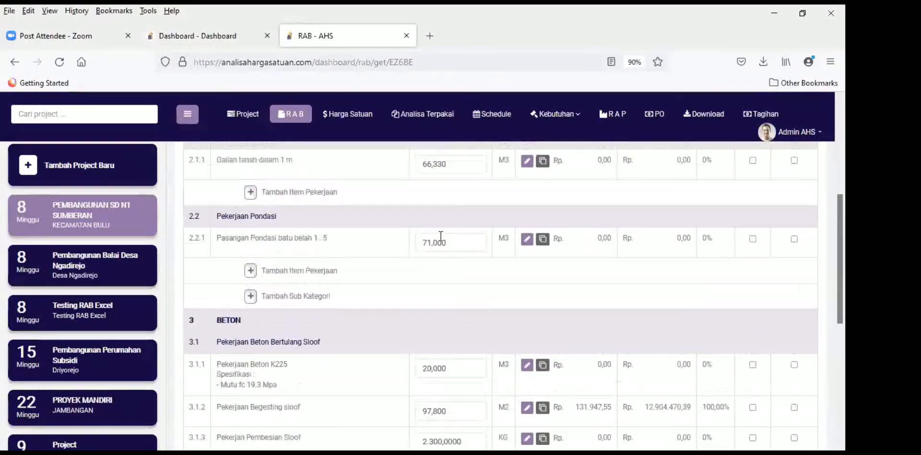
{"action": "scroll", "coordinate": [438, 240], "scroll_direction": "down", "scroll_amount": 1}
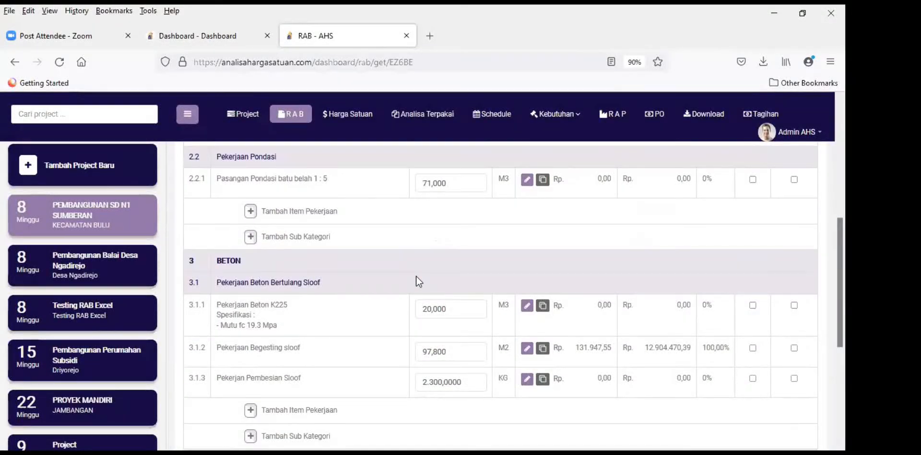
{"action": "scroll", "coordinate": [415, 274], "scroll_direction": "down", "scroll_amount": 4}
{"action": "scroll", "coordinate": [413, 272], "scroll_direction": "up", "scroll_amount": 10}
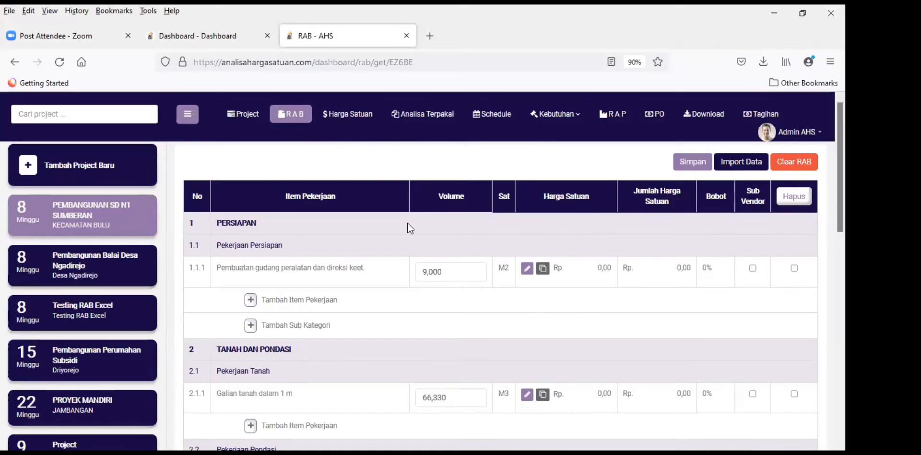
{"action": "left_click", "coordinate": [350, 118]}
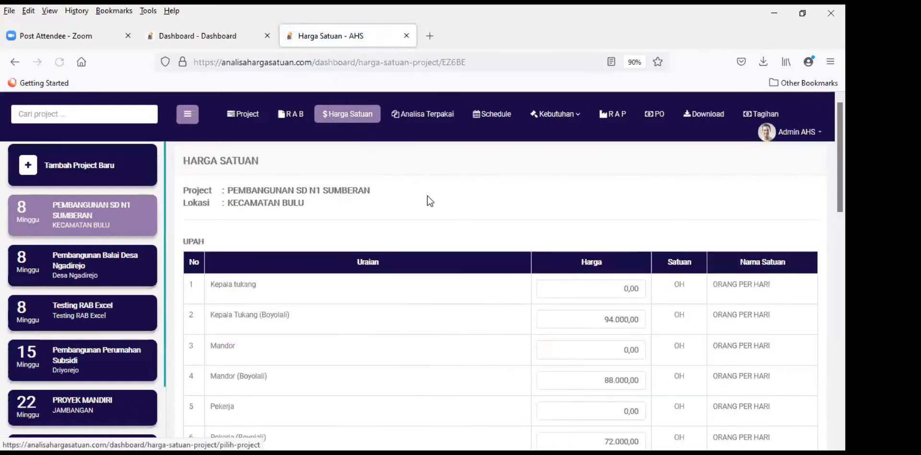
Step: Scroll through the UPAH and MATERIAL price tables and select the Kepala tukang price field
{"action": "scroll", "coordinate": [370, 208], "scroll_direction": "down", "scroll_amount": 3}
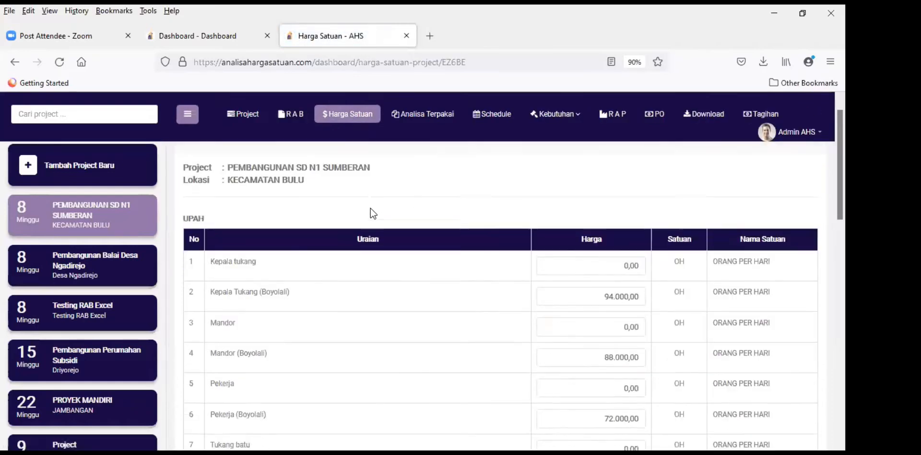
{"action": "scroll", "coordinate": [371, 211], "scroll_direction": "up", "scroll_amount": 3}
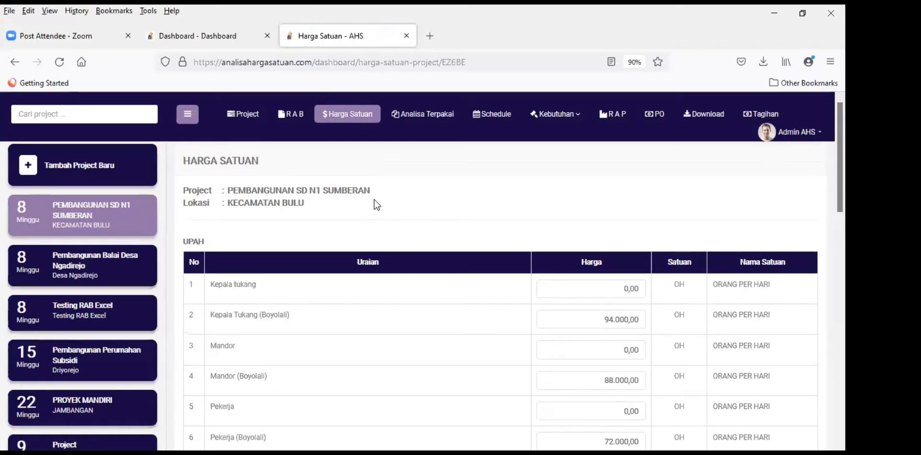
{"action": "scroll", "coordinate": [372, 205], "scroll_direction": "down", "scroll_amount": 5}
{"action": "scroll", "coordinate": [374, 204], "scroll_direction": "up", "scroll_amount": 4}
{"action": "scroll", "coordinate": [388, 201], "scroll_direction": "up", "scroll_amount": 1}
{"action": "scroll", "coordinate": [438, 243], "scroll_direction": "down", "scroll_amount": 15}
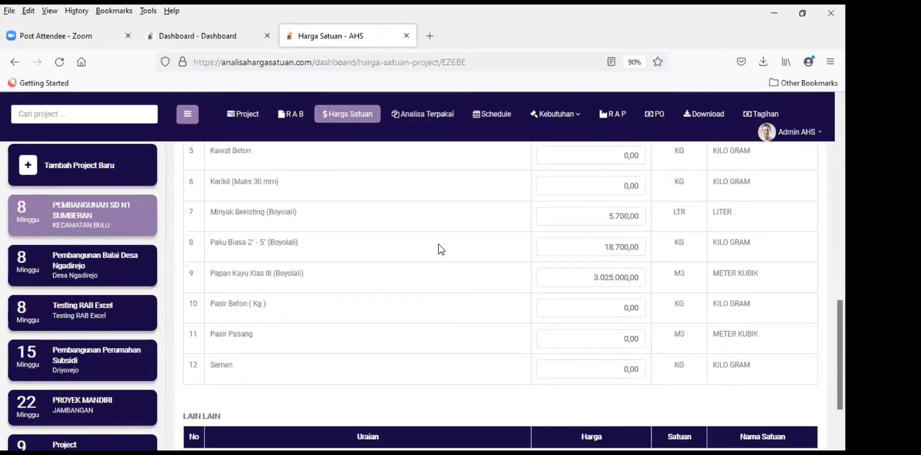
{"action": "scroll", "coordinate": [438, 243], "scroll_direction": "up", "scroll_amount": 10}
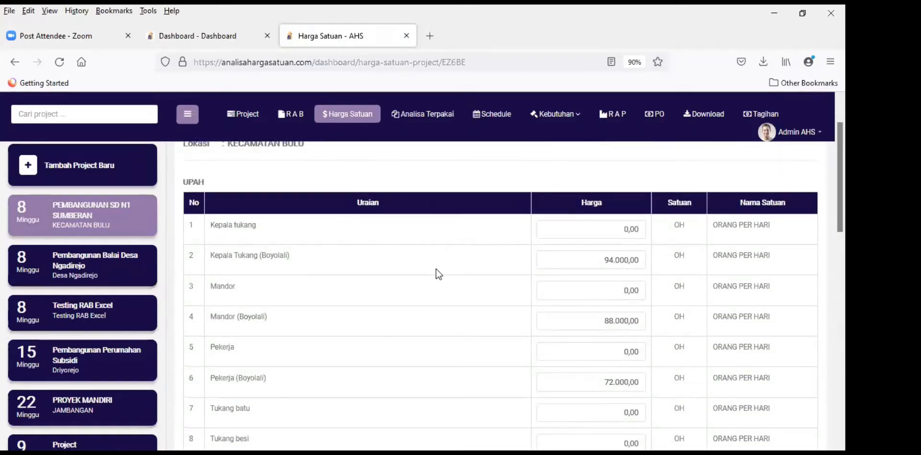
{"action": "scroll", "coordinate": [437, 292], "scroll_direction": "up", "scroll_amount": 2}
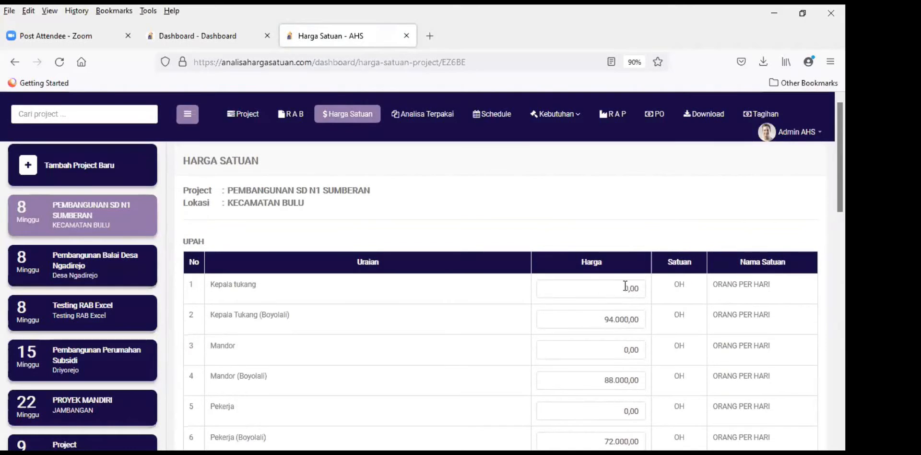
{"action": "left_click", "coordinate": [615, 289]}
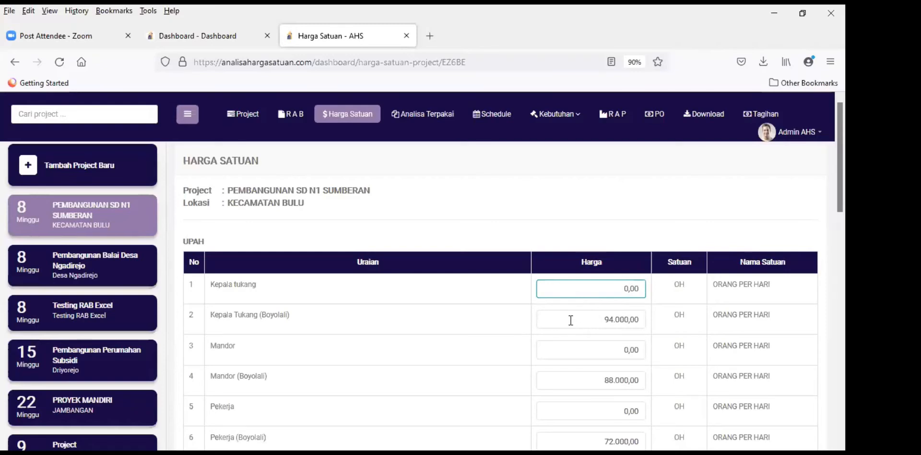
{"action": "scroll", "coordinate": [565, 334], "scroll_direction": "down", "scroll_amount": 2}
{"action": "scroll", "coordinate": [561, 334], "scroll_direction": "up", "scroll_amount": 2}
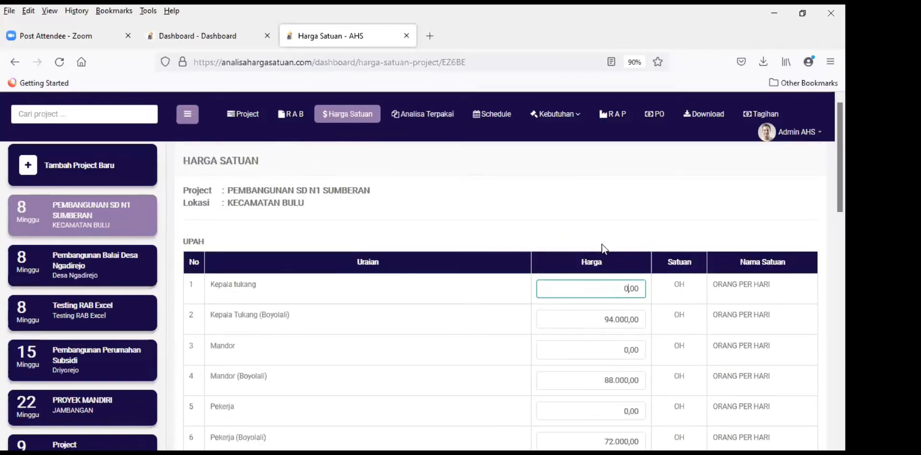
{"action": "scroll", "coordinate": [573, 295], "scroll_direction": "down", "scroll_amount": 2}
{"action": "scroll", "coordinate": [552, 315], "scroll_direction": "up", "scroll_amount": 2}
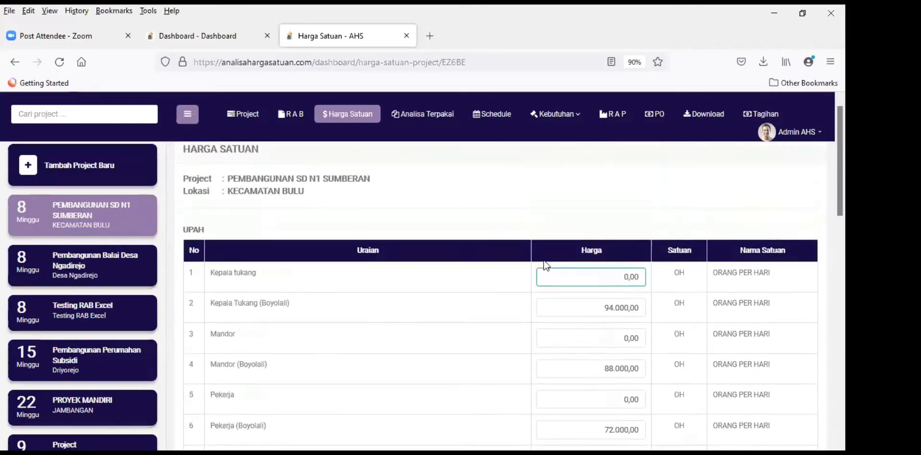
{"action": "scroll", "coordinate": [402, 323], "scroll_direction": "down", "scroll_amount": 3}
{"action": "scroll", "coordinate": [402, 324], "scroll_direction": "up", "scroll_amount": 3}
Step: Return to the RAB and bring up the edit form for item 3.1.2 Pekerjaan Begesting sloof
{"action": "left_click", "coordinate": [289, 119]}
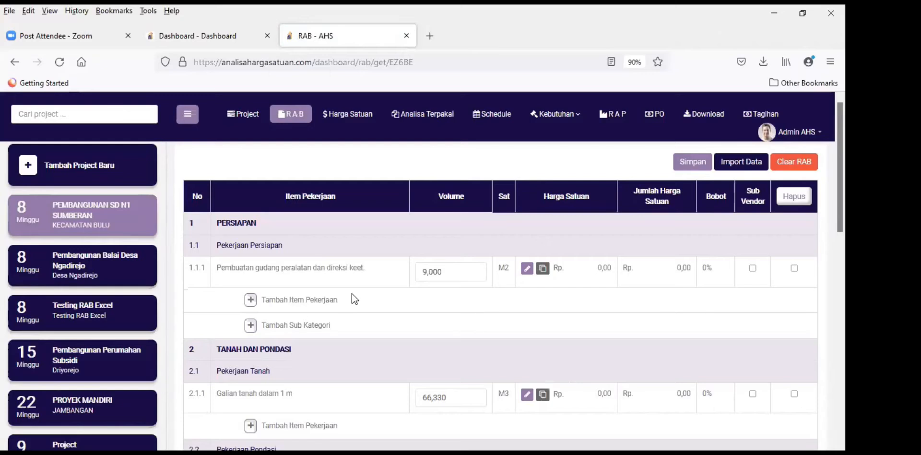
{"action": "scroll", "coordinate": [485, 297], "scroll_direction": "down", "scroll_amount": 10}
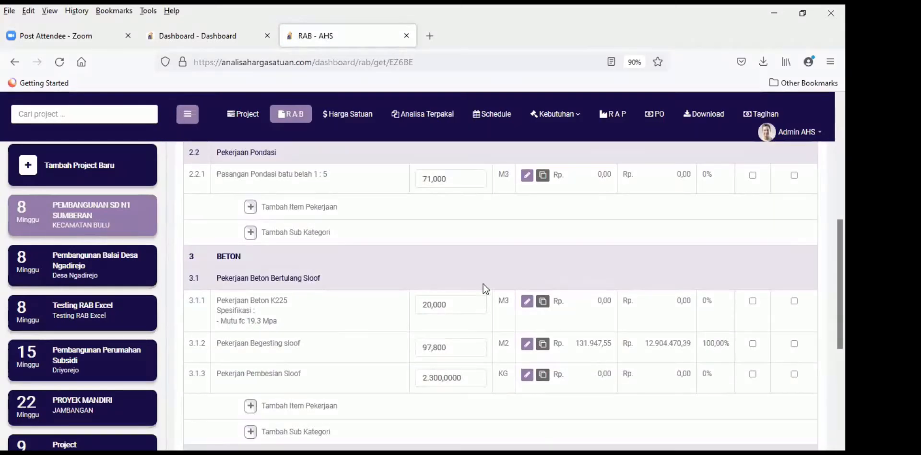
{"action": "left_click", "coordinate": [527, 224]}
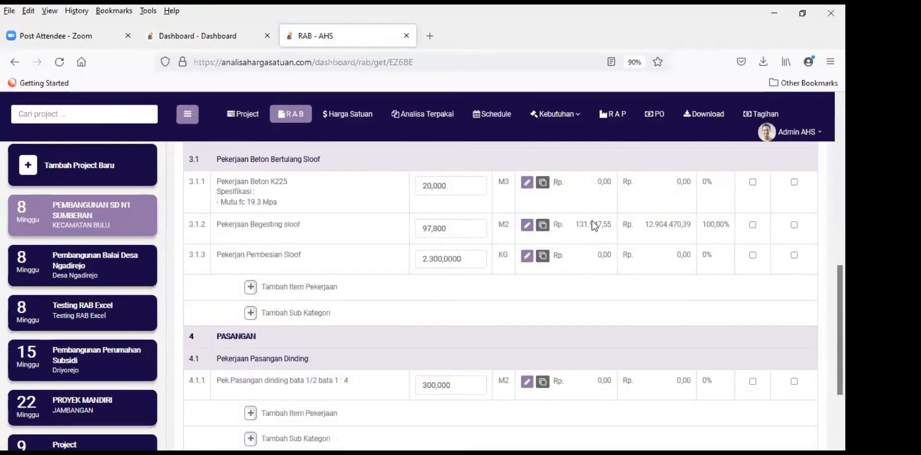
{"action": "left_click", "coordinate": [527, 225]}
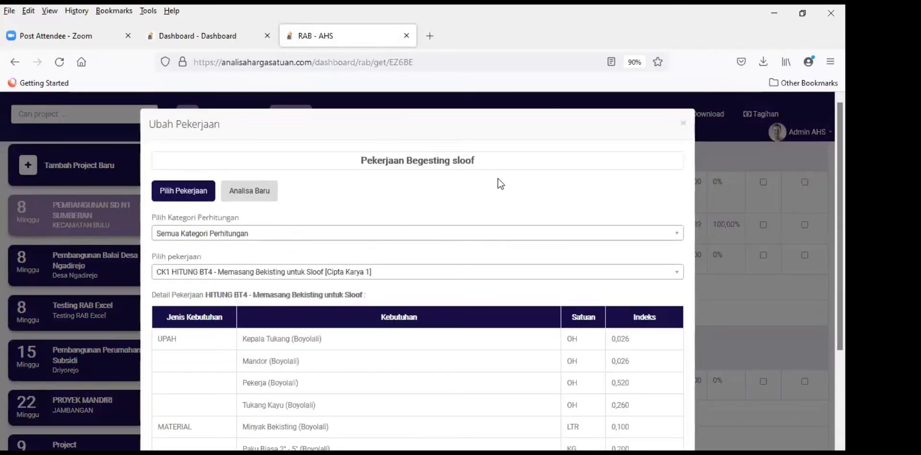
{"action": "scroll", "coordinate": [335, 193], "scroll_direction": "down", "scroll_amount": 3}
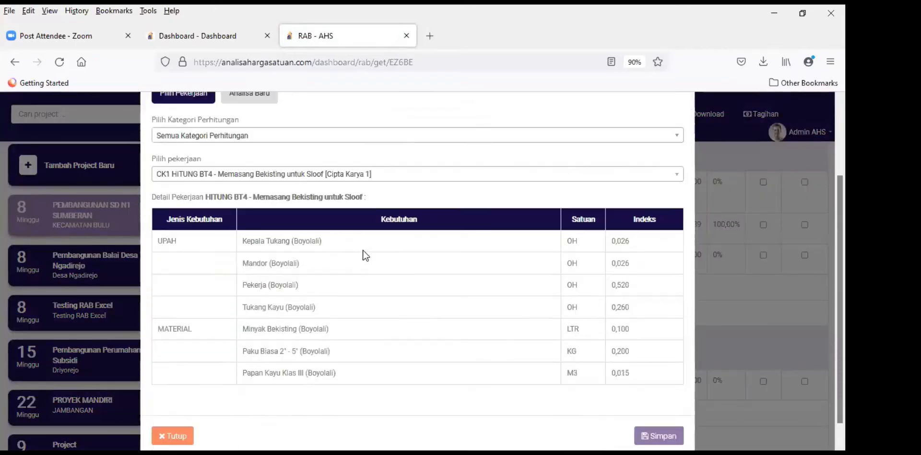
{"action": "scroll", "coordinate": [264, 197], "scroll_direction": "up", "scroll_amount": 2}
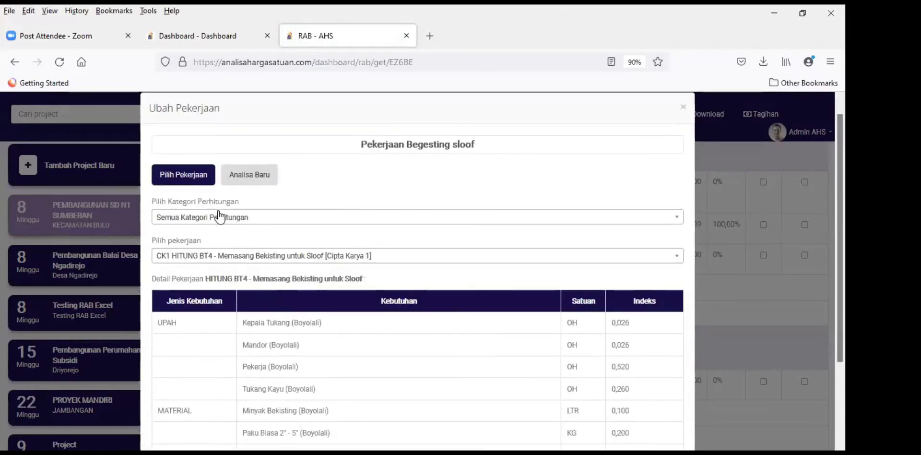
Step: Set Kategori to Cipta Karya, pick sloof formwork analysis CK A.4.1.1.21 and save
{"action": "left_click", "coordinate": [208, 258]}
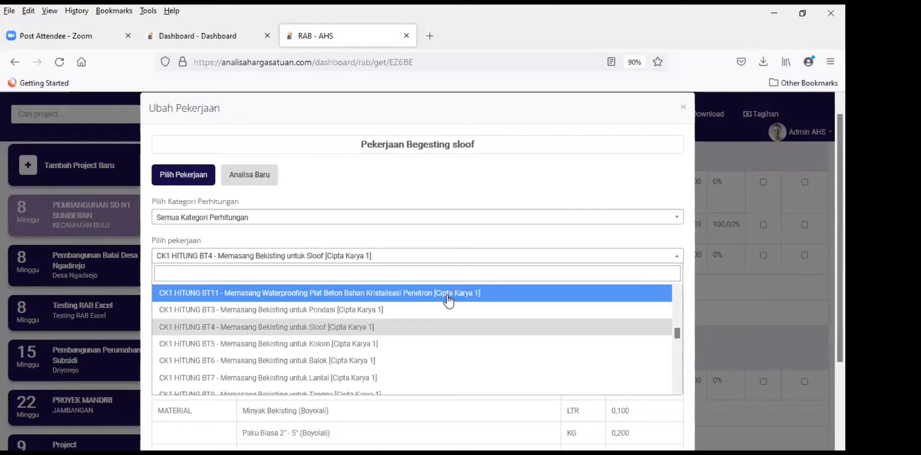
{"action": "type", "text": "sloo"}
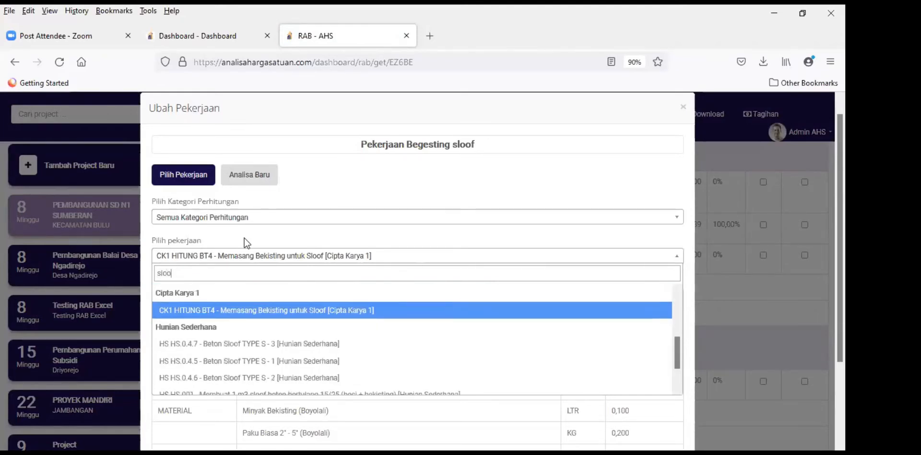
{"action": "left_click", "coordinate": [242, 217]}
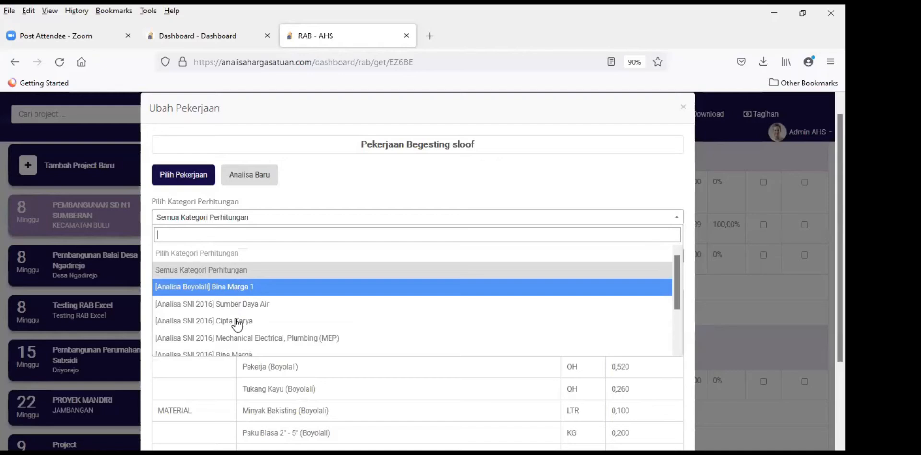
{"action": "key", "text": "Return"}
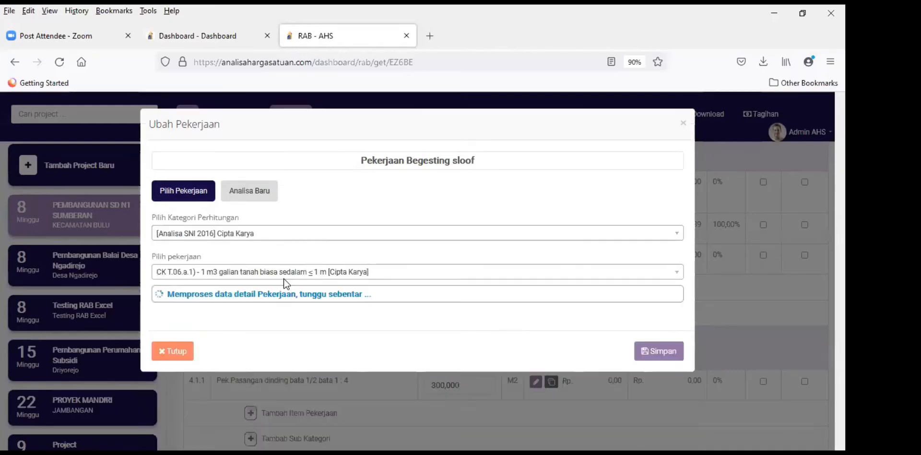
{"action": "left_click", "coordinate": [270, 272]}
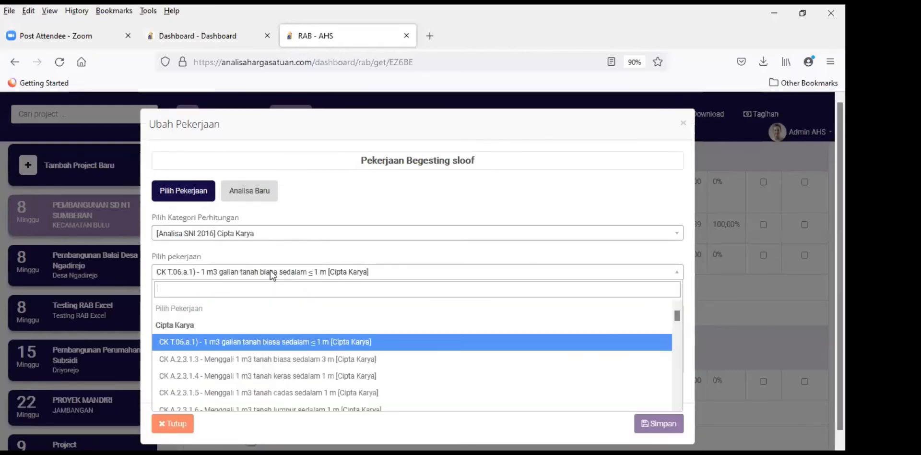
{"action": "type", "text": "sloo"}
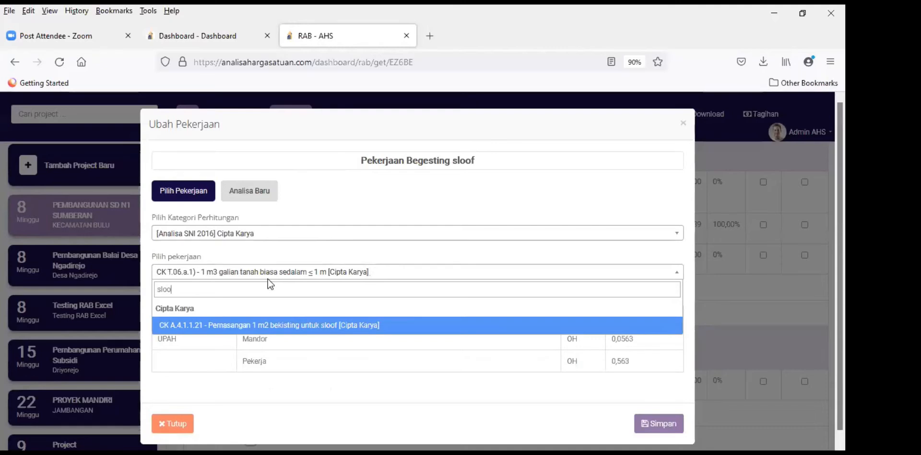
{"action": "left_click", "coordinate": [292, 318]}
{"action": "scroll", "coordinate": [443, 289], "scroll_direction": "down", "scroll_amount": 3}
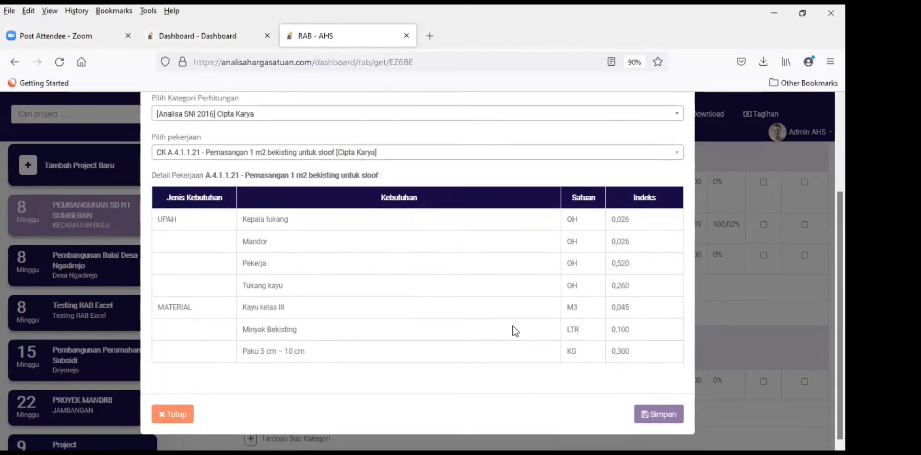
{"action": "left_click", "coordinate": [661, 413]}
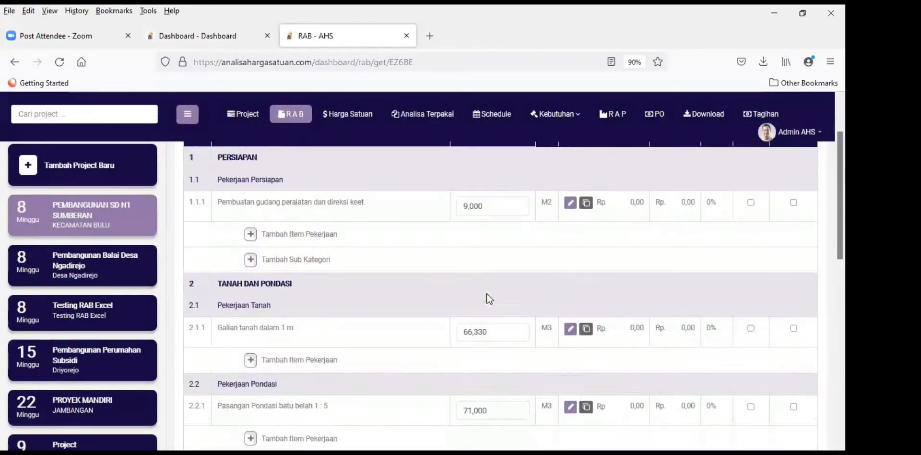
Step: Check the column G analysis codes and the K29 formula in the Excel BoQ, then return
{"action": "scroll", "coordinate": [464, 329], "scroll_direction": "down", "scroll_amount": 5}
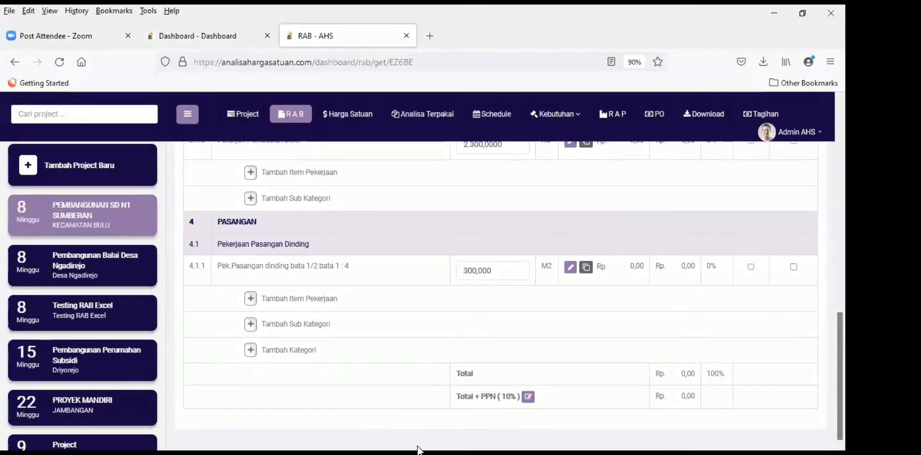
{"action": "left_click", "coordinate": [420, 453]}
{"action": "left_click", "coordinate": [328, 337]}
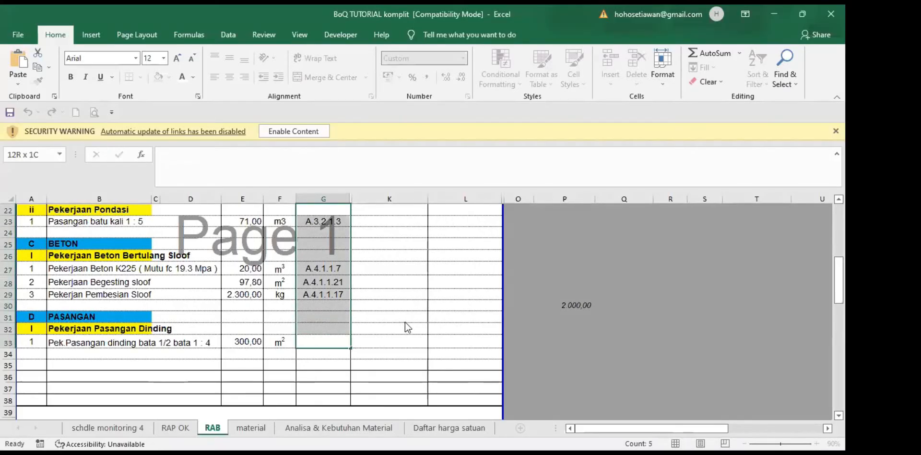
{"action": "left_click", "coordinate": [418, 295]}
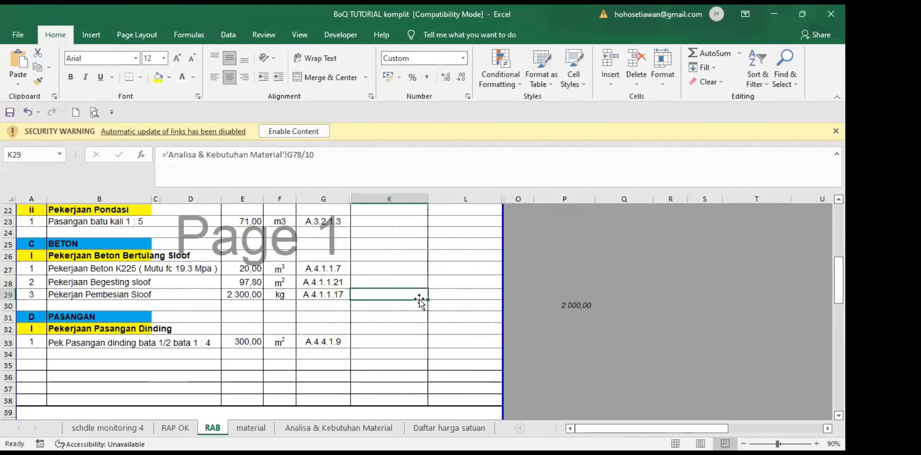
{"action": "scroll", "coordinate": [420, 300], "scroll_direction": "down", "scroll_amount": 1}
{"action": "left_click", "coordinate": [427, 453]}
{"action": "scroll", "coordinate": [625, 275], "scroll_direction": "up", "scroll_amount": 3}
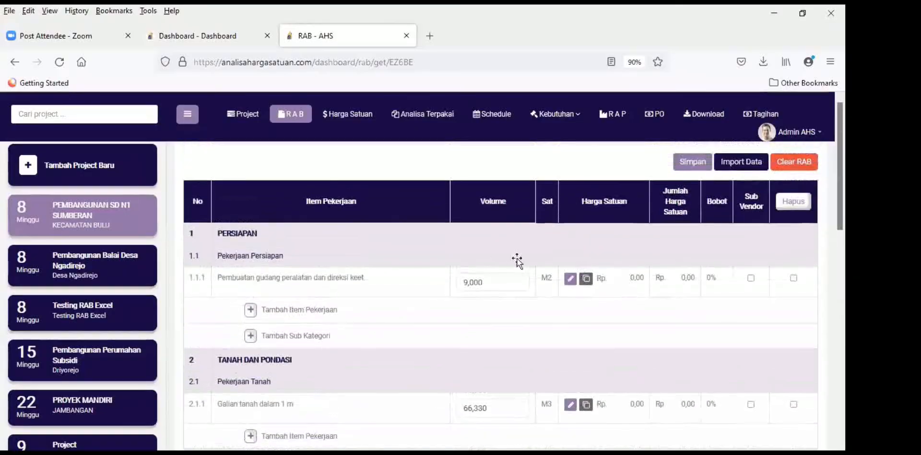
{"action": "left_click", "coordinate": [352, 115]}
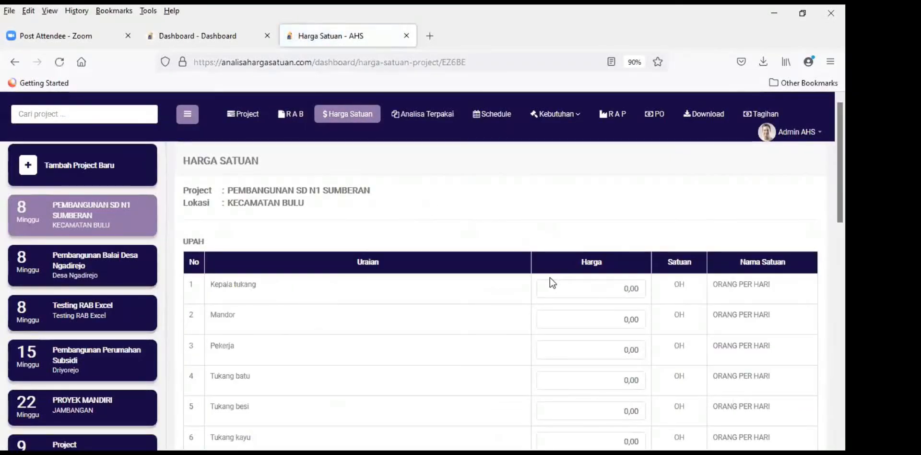
{"action": "scroll", "coordinate": [504, 292], "scroll_direction": "down", "scroll_amount": 3}
{"action": "scroll", "coordinate": [516, 294], "scroll_direction": "up", "scroll_amount": 3}
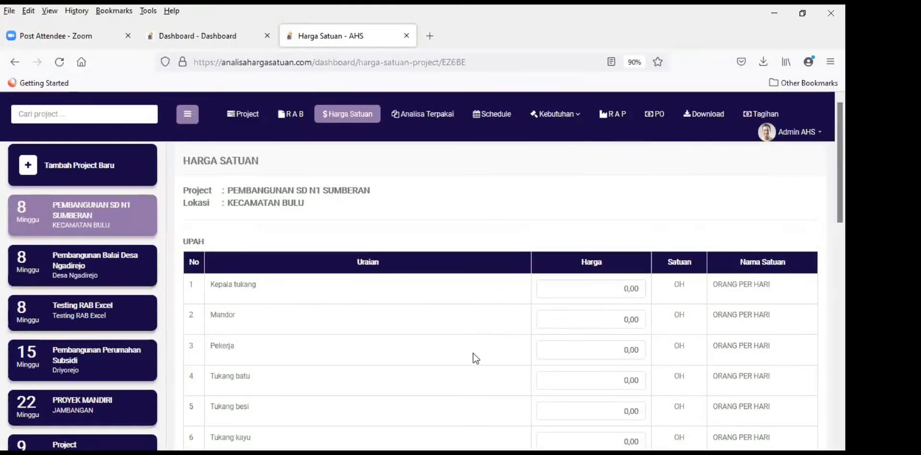
{"action": "scroll", "coordinate": [426, 384], "scroll_direction": "down", "scroll_amount": 10}
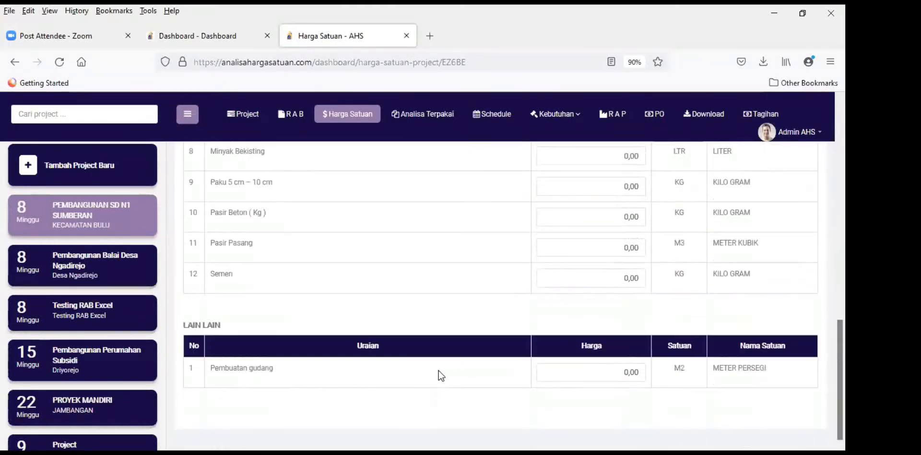
{"action": "scroll", "coordinate": [443, 357], "scroll_direction": "up", "scroll_amount": 1}
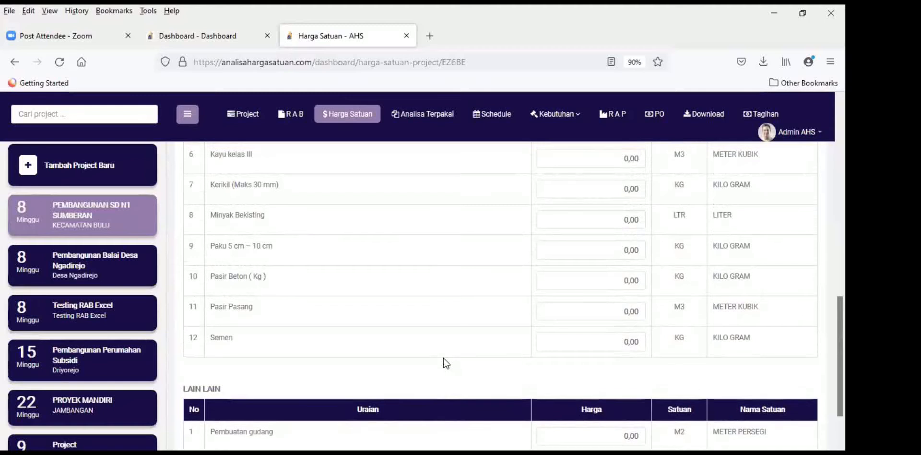
{"action": "scroll", "coordinate": [443, 358], "scroll_direction": "up", "scroll_amount": 10}
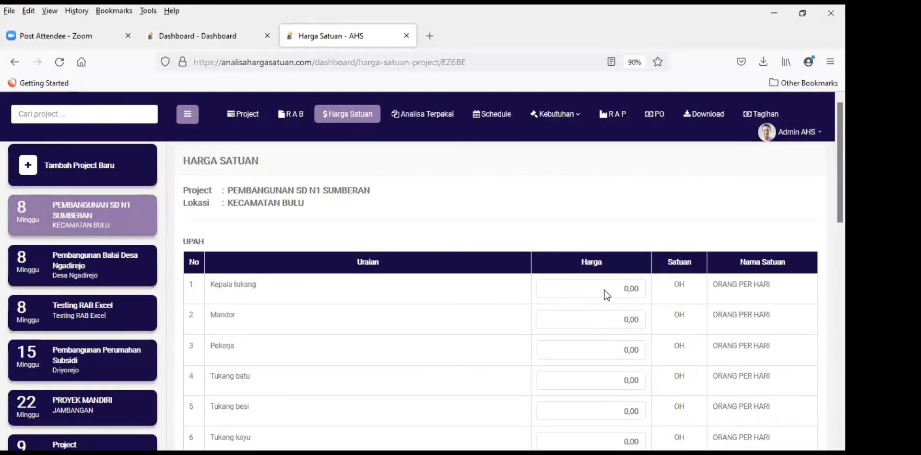
{"action": "left_click", "coordinate": [638, 294]}
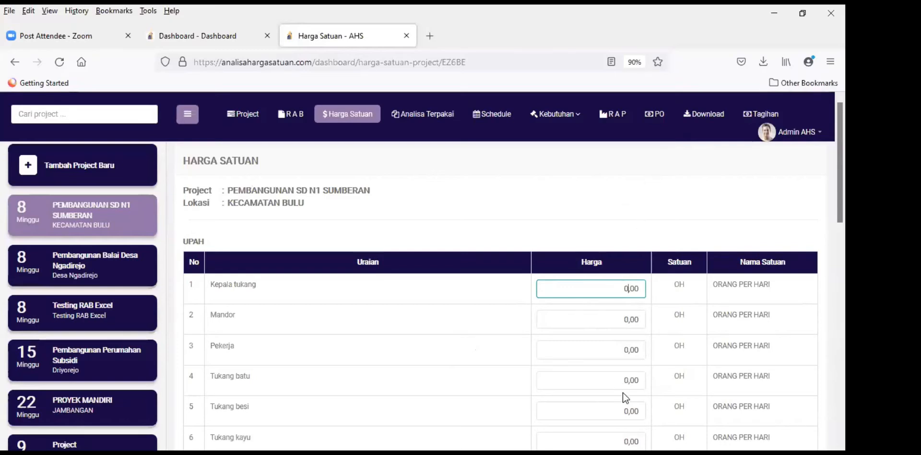
Step: Price Kepala tukang at 130.000, Mandor at 150.000 and Pekerja at 100.000
{"action": "type", "text": "130.000"}
{"action": "key", "text": "Tab"}
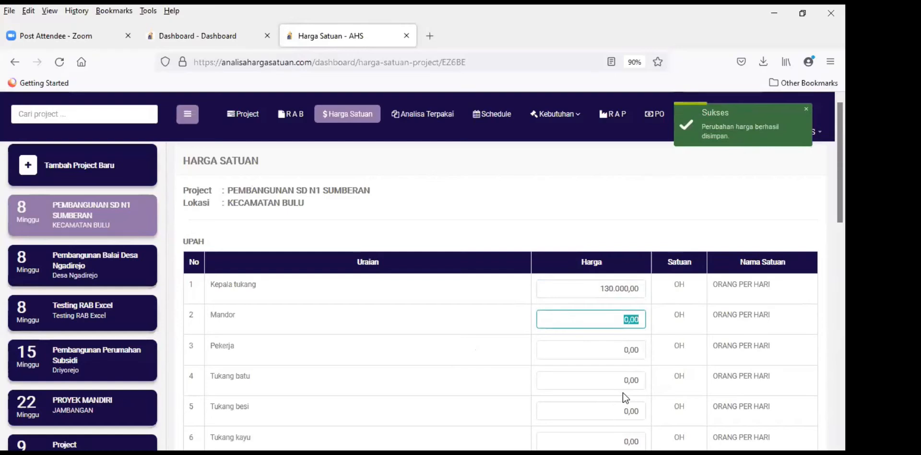
{"action": "type", "text": "150.000"}
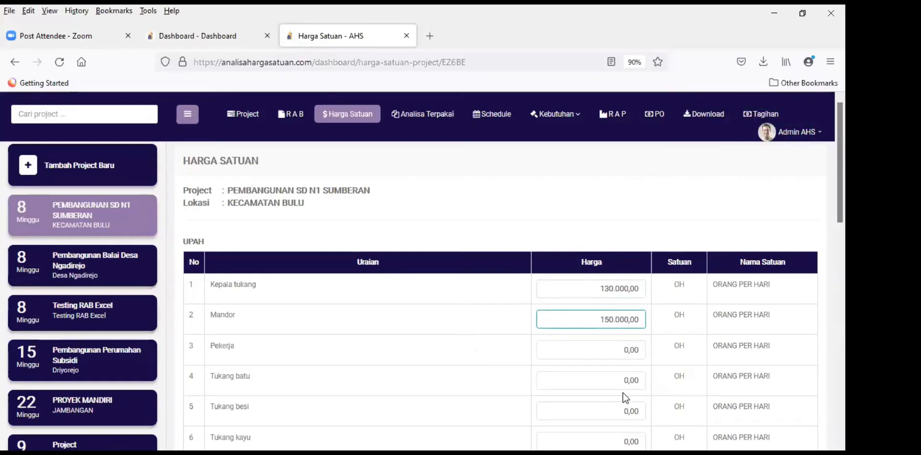
{"action": "key", "text": "Tab"}
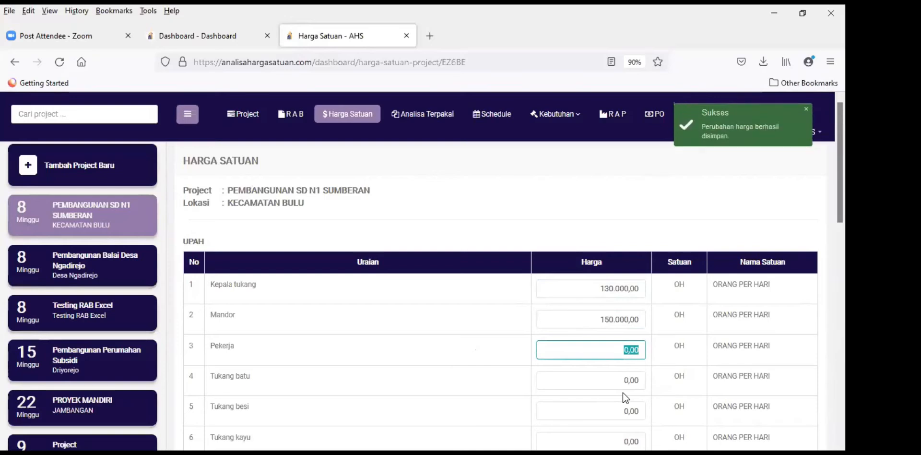
{"action": "type", "text": "100.0"}
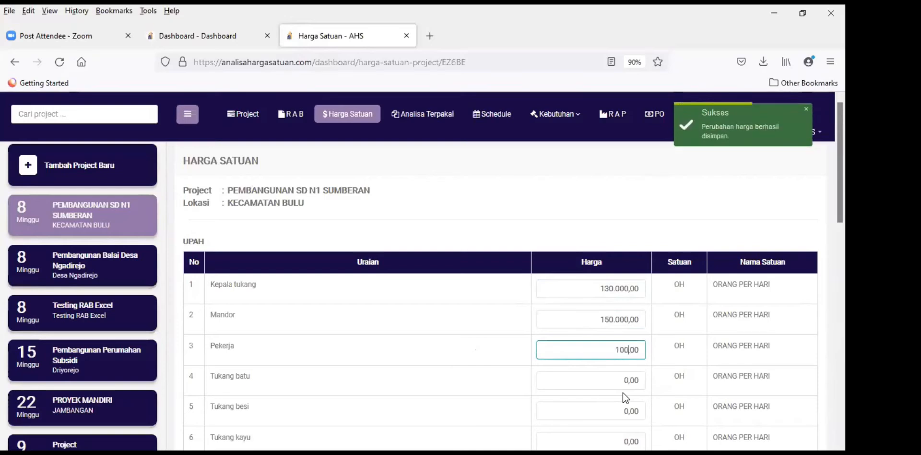
{"action": "type", "text": "00"}
{"action": "key", "text": "Tab"}
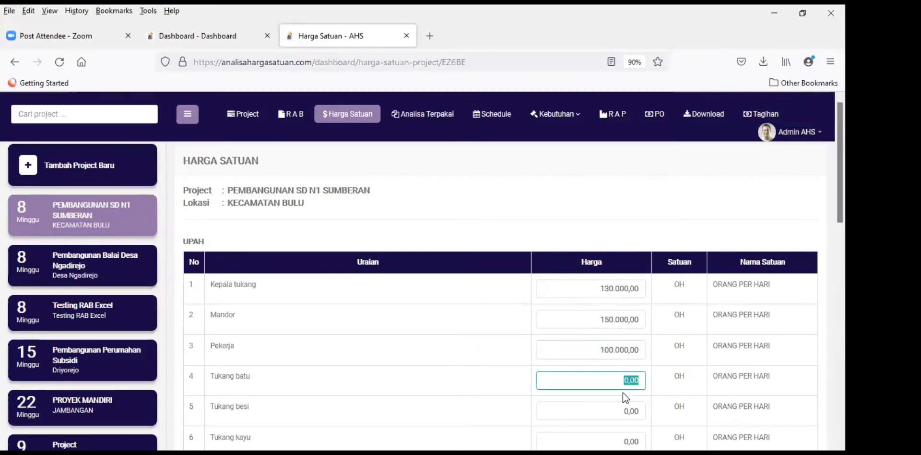
Step: Enter Tukang batu 120.000, Tukang besi 1200 and Tukang kayu 120.000
{"action": "type", "text": "120.000"}
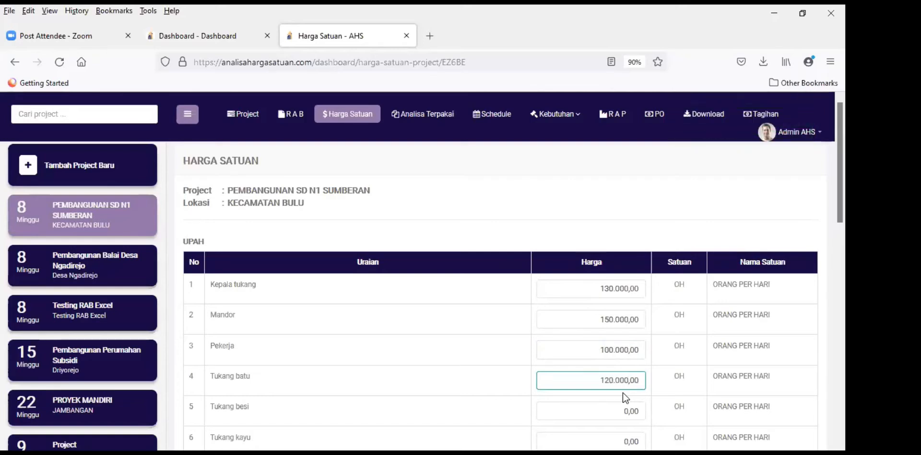
{"action": "key", "text": "Tab"}
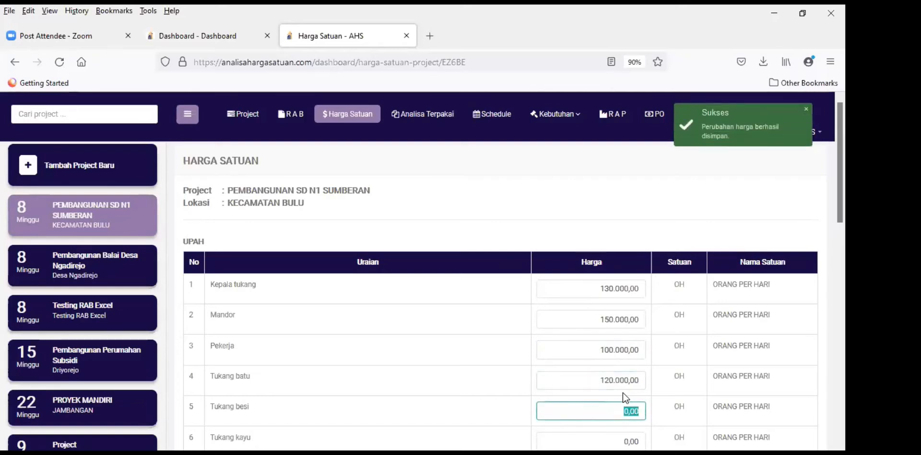
{"action": "type", "text": "1200"}
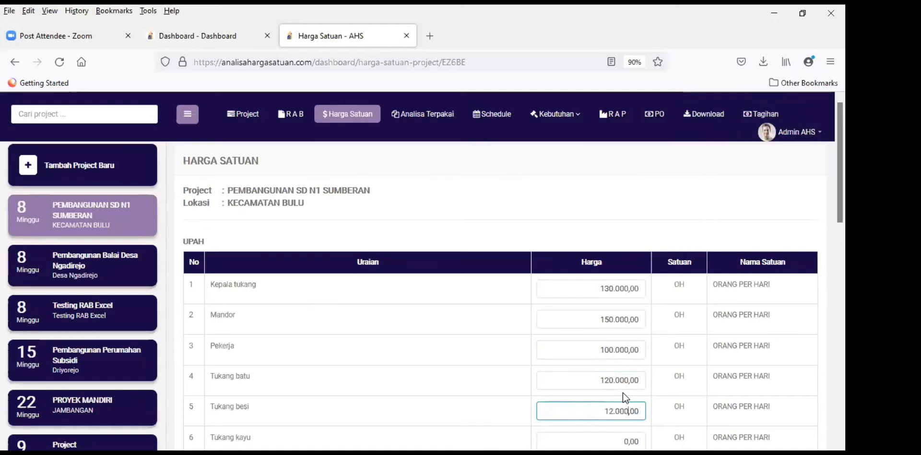
{"action": "key", "text": "Tab"}
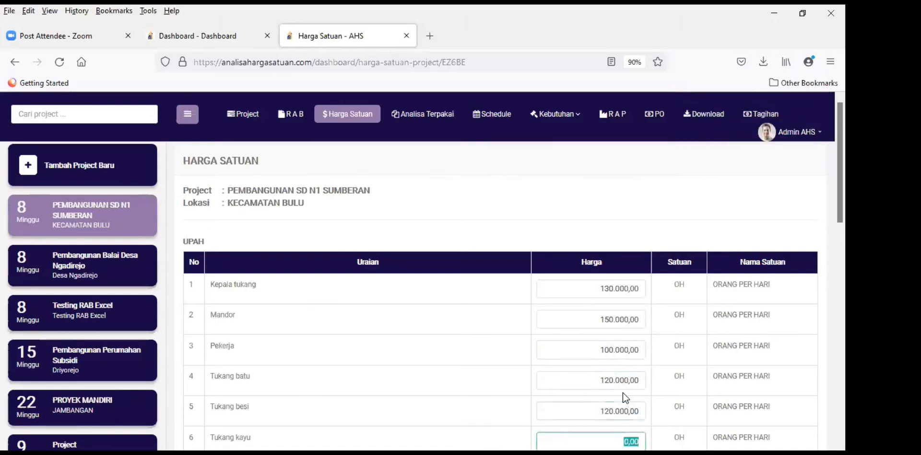
{"action": "type", "text": "12"}
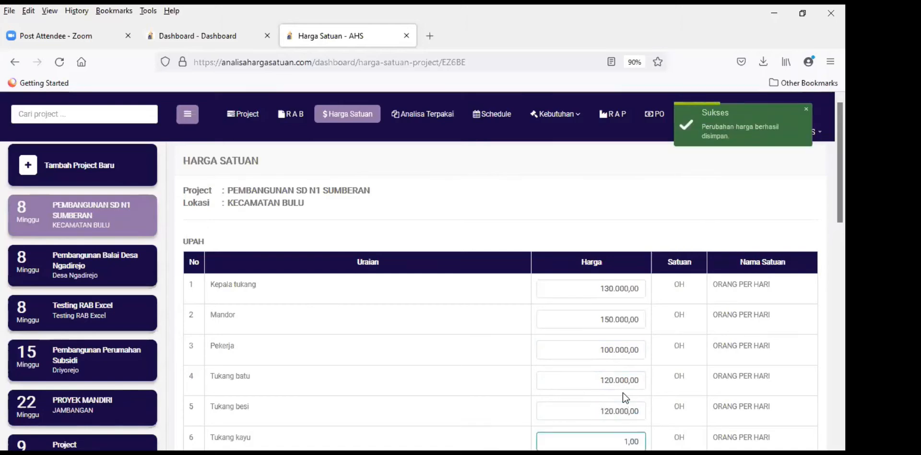
{"action": "type", "text": "0.000"}
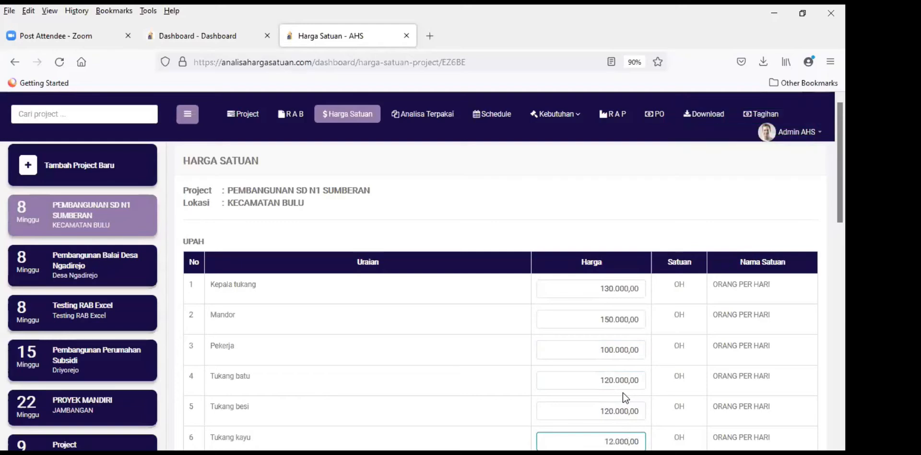
{"action": "key", "text": "Tab"}
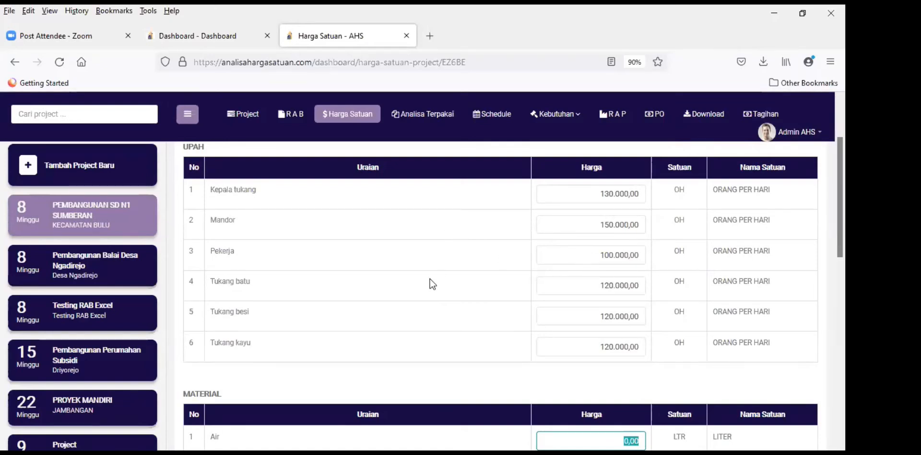
{"action": "scroll", "coordinate": [428, 310], "scroll_direction": "up", "scroll_amount": 2}
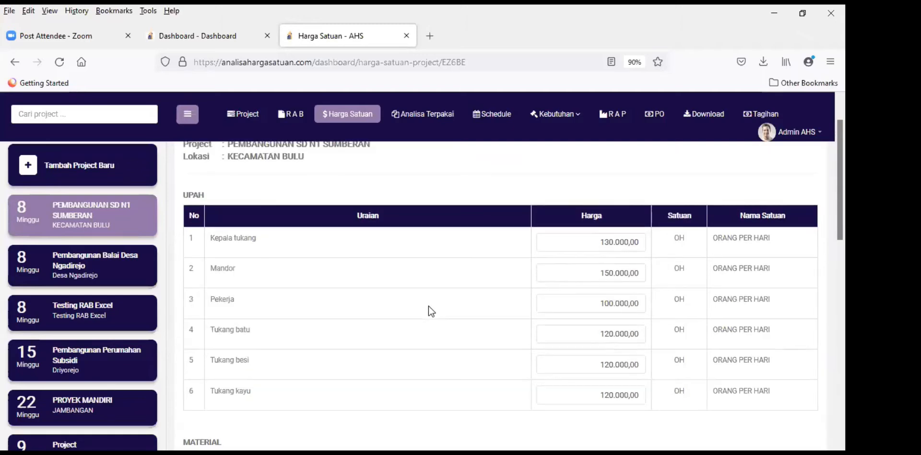
{"action": "scroll", "coordinate": [428, 306], "scroll_direction": "down", "scroll_amount": 5}
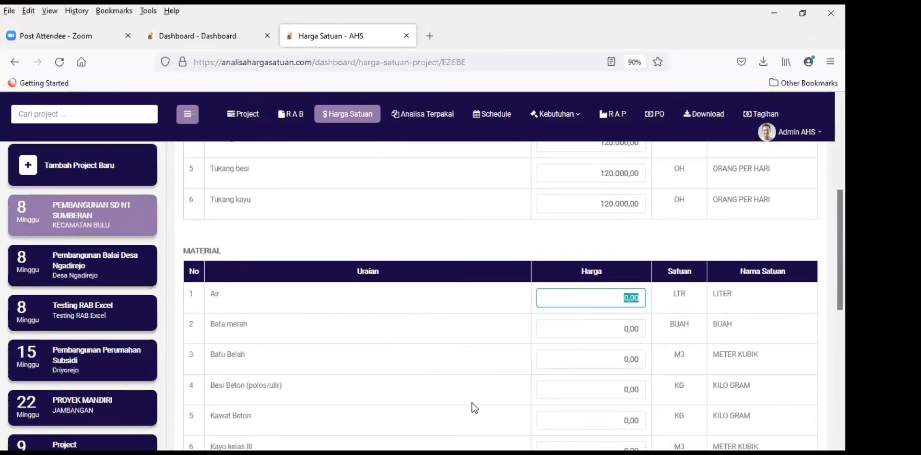
Step: Price Air at 40, Bata merah at 700 and Batu Belah at 250.000
{"action": "type", "text": "40"}
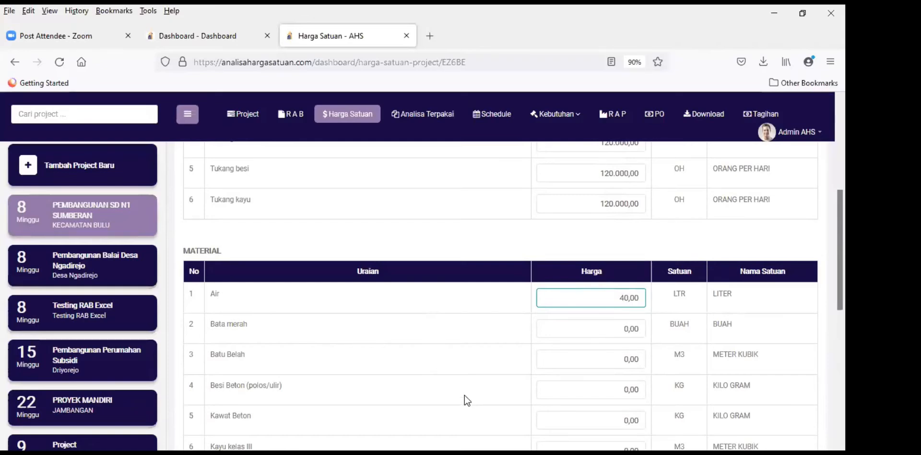
{"action": "key", "text": "Tab"}
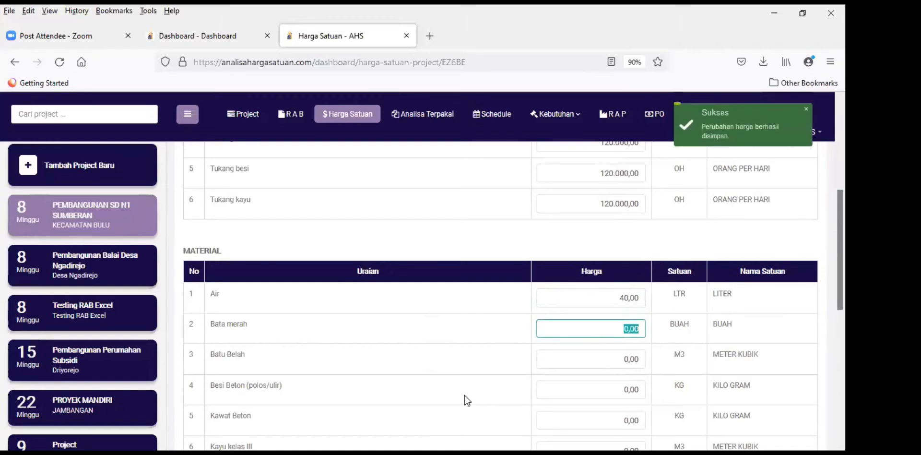
{"action": "type", "text": "700"}
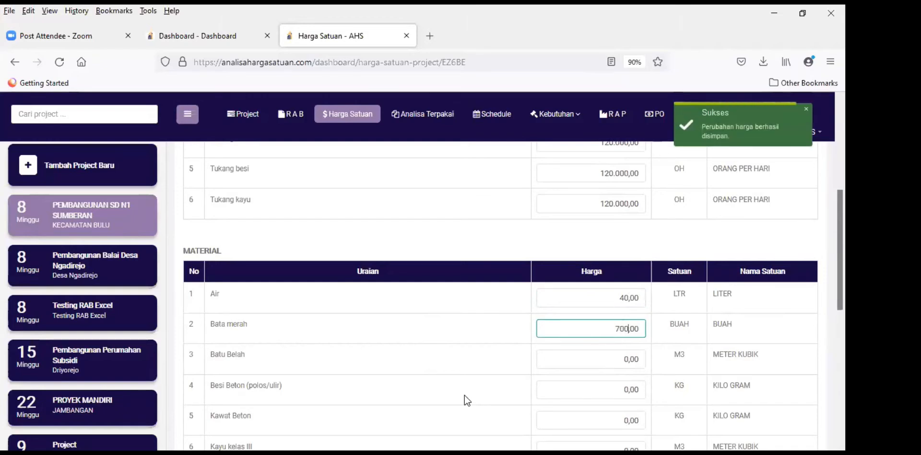
{"action": "key", "text": "Tab"}
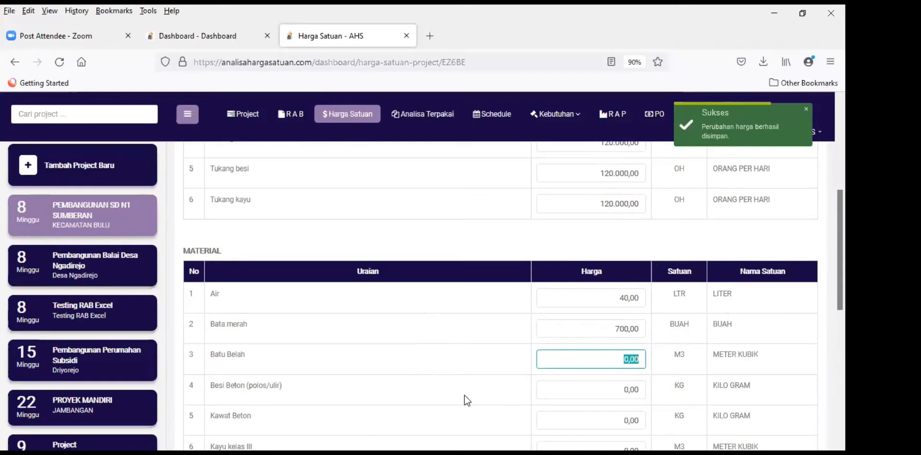
{"action": "type", "text": "250.000"}
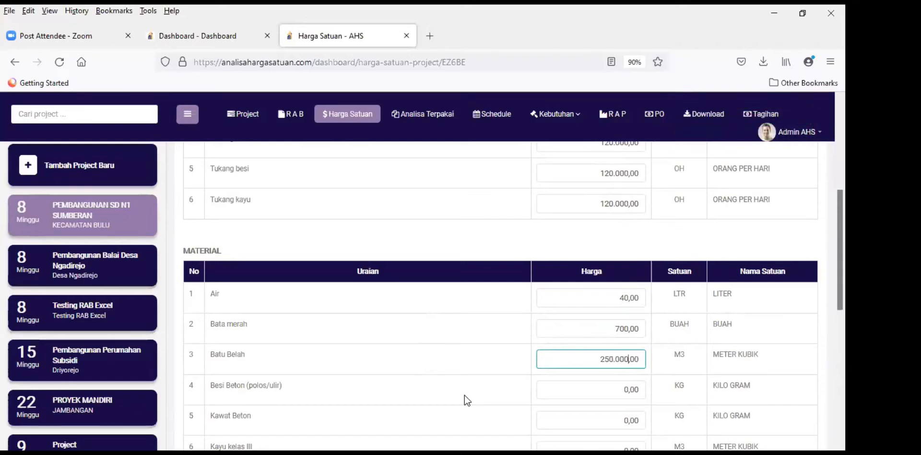
{"action": "key", "text": "Tab"}
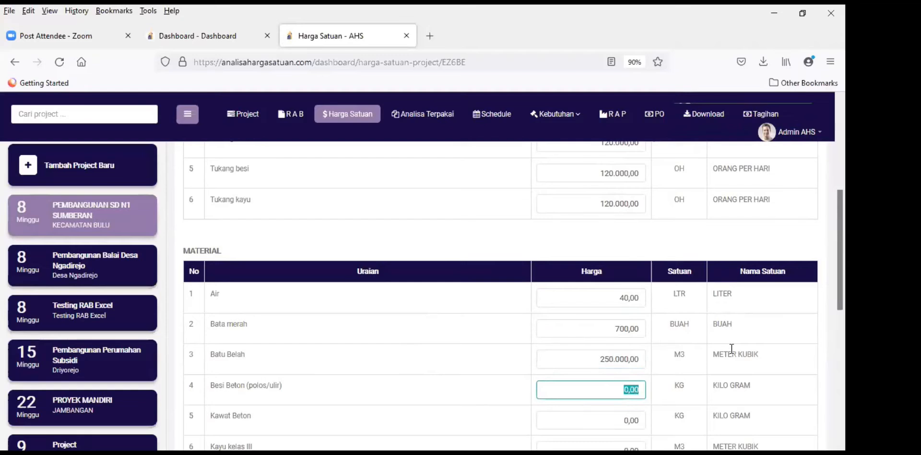
Step: Price Besi Beton at 11.000, Kawat Beton at 17.000 and Kayu kelas III at 2.700.000
{"action": "scroll", "coordinate": [682, 312], "scroll_direction": "down", "scroll_amount": 1}
{"action": "scroll", "coordinate": [682, 319], "scroll_direction": "down", "scroll_amount": 1}
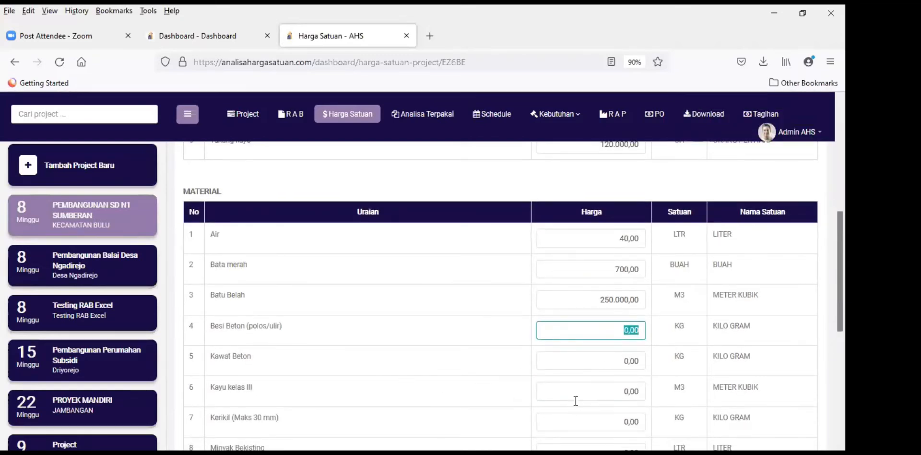
{"action": "type", "text": "11.000"}
{"action": "key", "text": "Tab"}
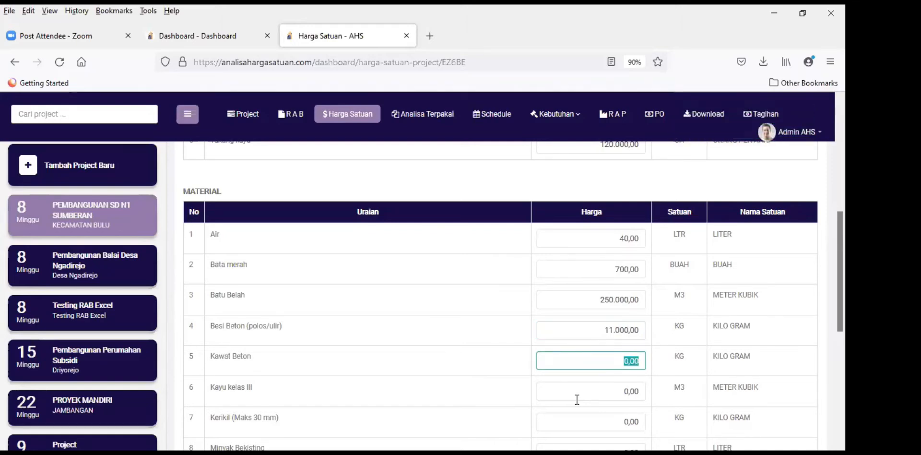
{"action": "type", "text": "17."}
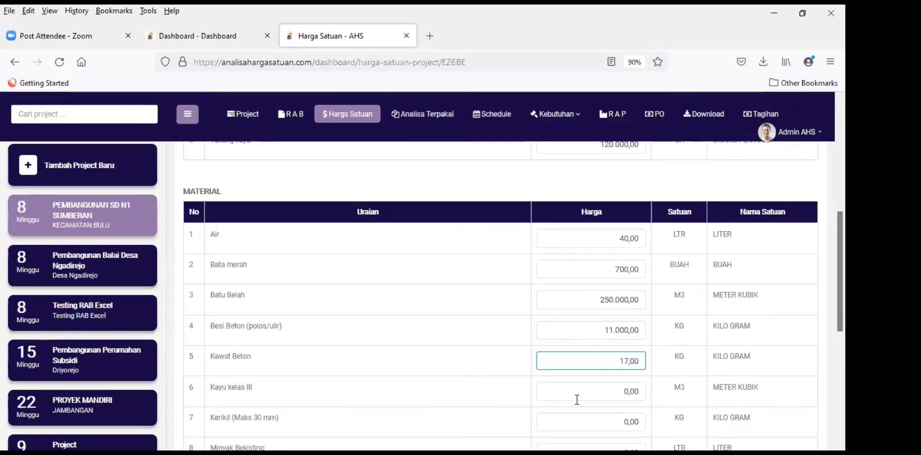
{"action": "type", "text": "000"}
{"action": "key", "text": "Tab"}
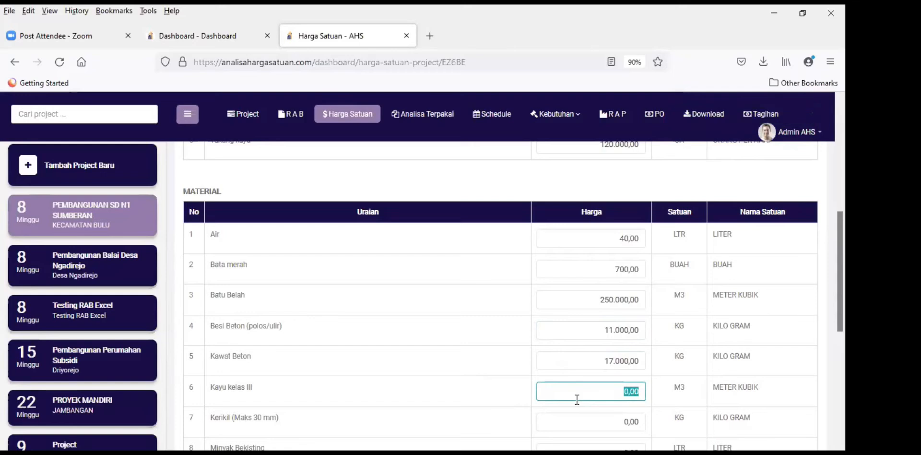
{"action": "type", "text": "2.700."}
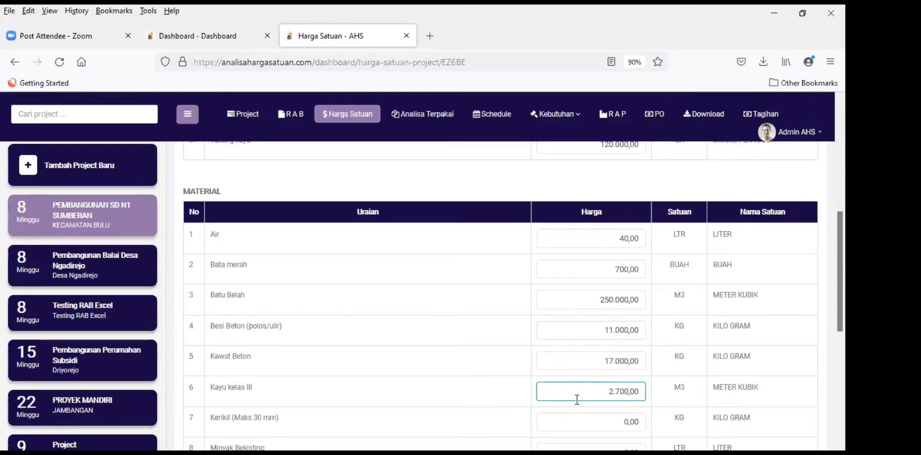
{"action": "type", "text": "000"}
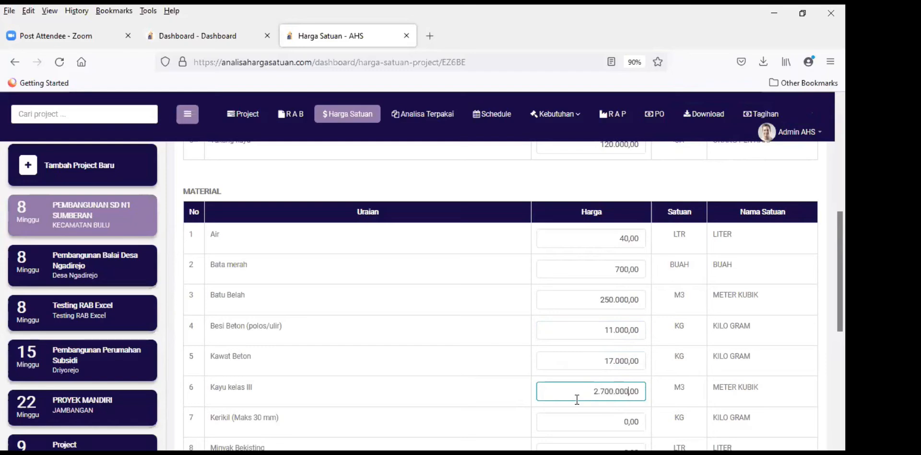
{"action": "key", "text": "Tab"}
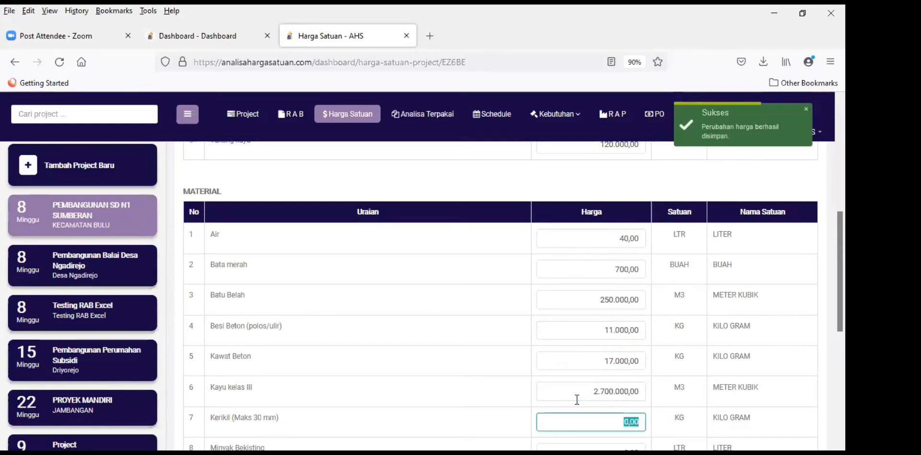
Step: Enter 222 as the Kerikil (Maks 30 mm) price and save it
{"action": "scroll", "coordinate": [594, 383], "scroll_direction": "down", "scroll_amount": 3}
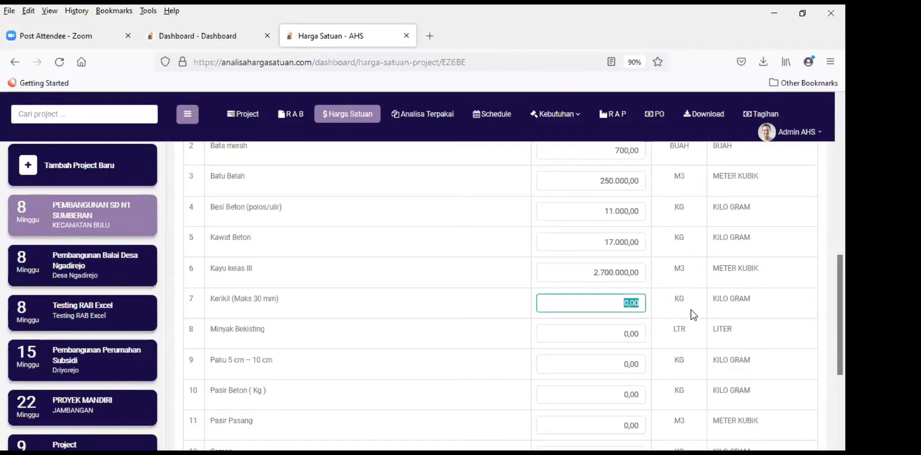
{"action": "type", "text": "222"}
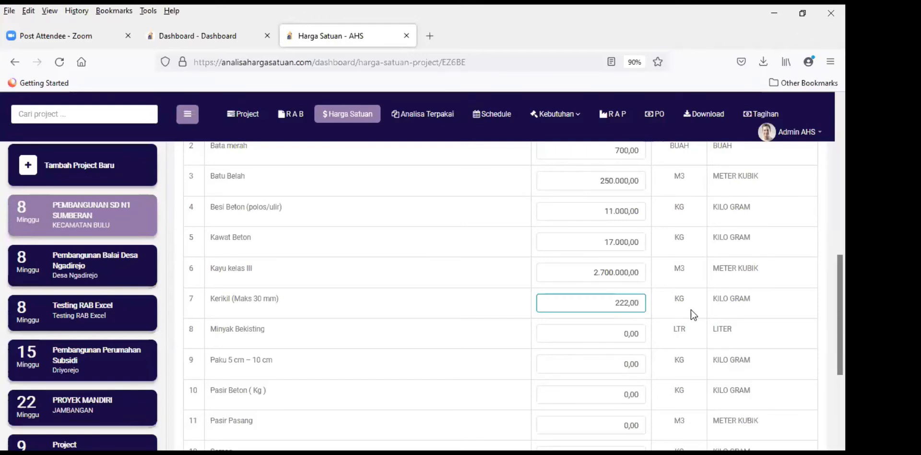
{"action": "key", "text": "Tab"}
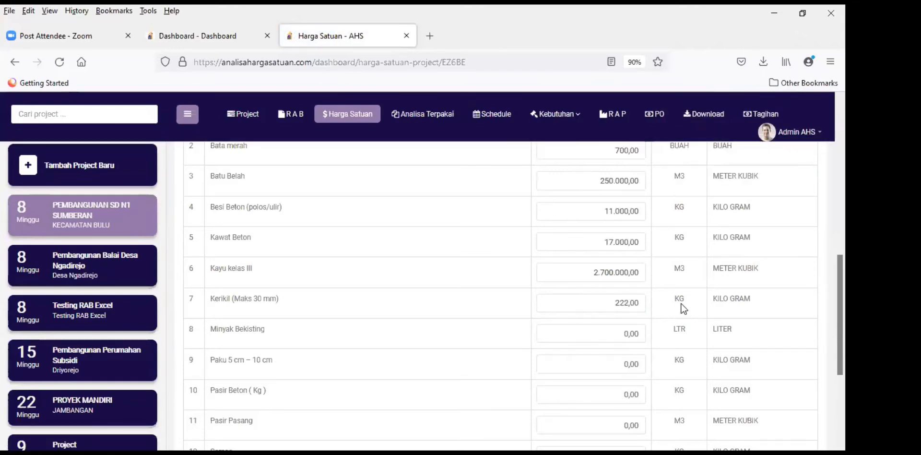
Step: Price Minyak Bekisting at 3000, Paku at 18.000 and Pasir Beton at 198
{"action": "left_click", "coordinate": [621, 333]}
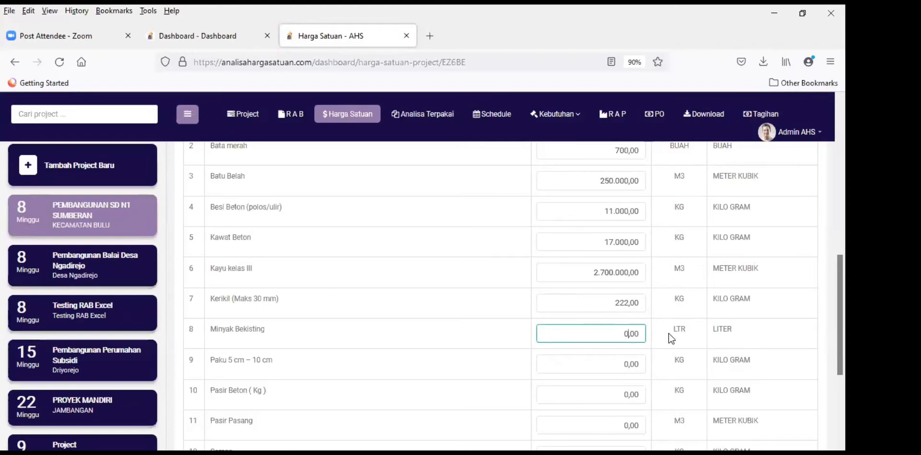
{"action": "type", "text": "3000"}
{"action": "key", "text": "Tab"}
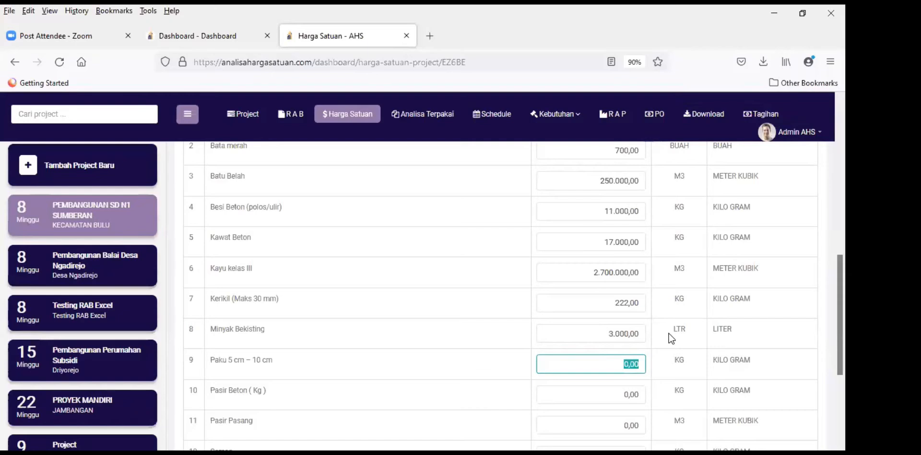
{"action": "type", "text": "18.000"}
{"action": "key", "text": "Tab"}
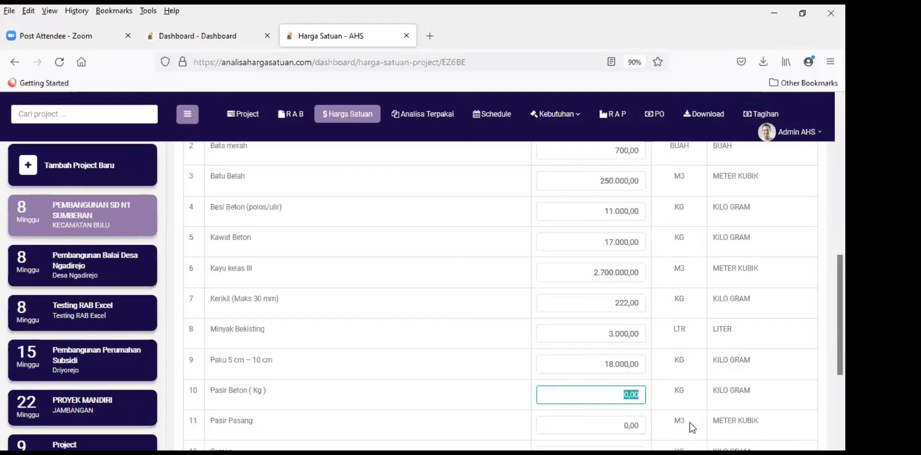
{"action": "type", "text": "198"}
{"action": "key", "text": "Tab"}
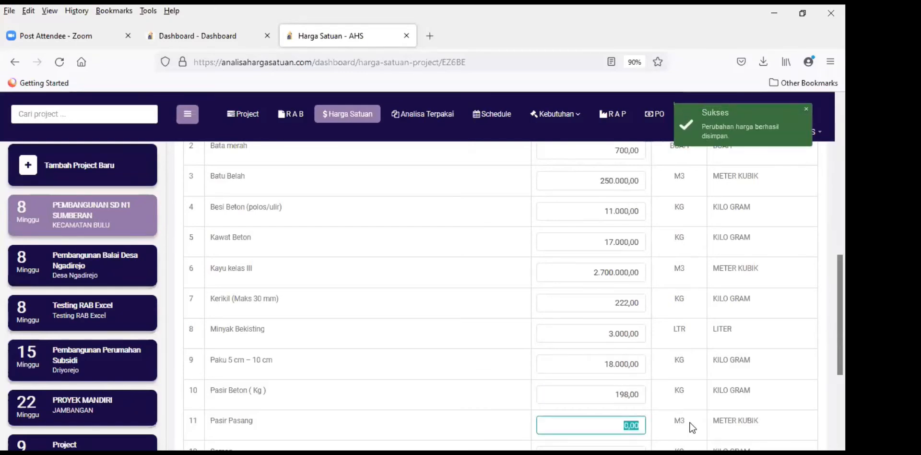
Step: Enter Pasir Pasang 250.000 and type 1.075 for Semen
{"action": "scroll", "coordinate": [692, 427], "scroll_direction": "down", "scroll_amount": 2}
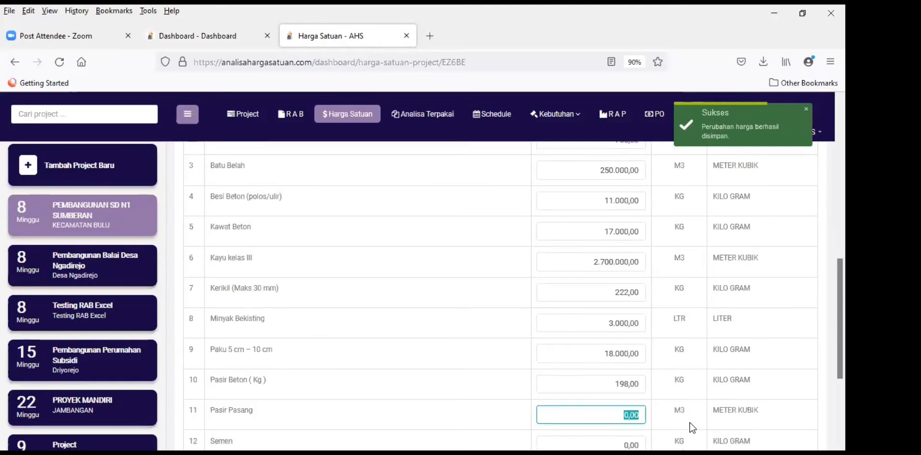
{"action": "type", "text": "250.000"}
{"action": "key", "text": "Tab"}
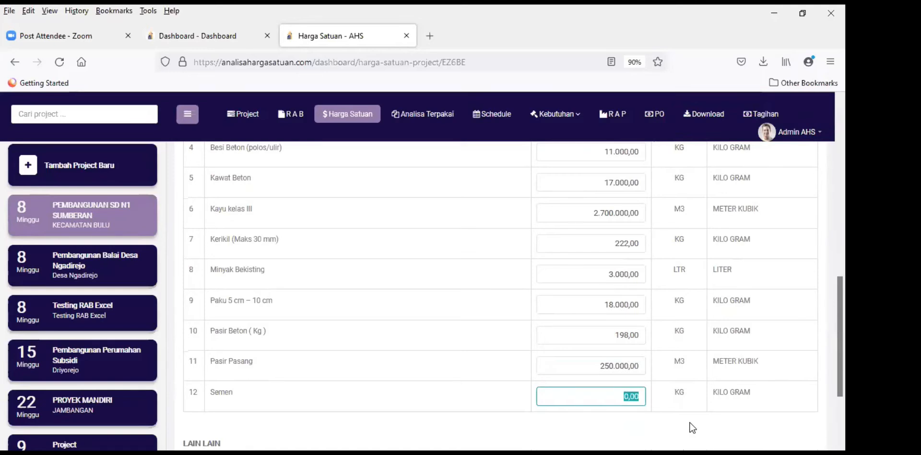
{"action": "type", "text": "1.075"}
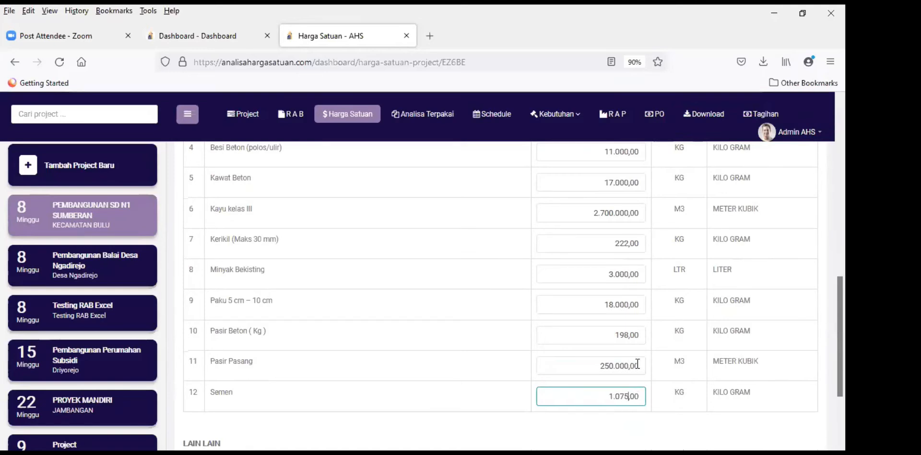
{"action": "scroll", "coordinate": [504, 355], "scroll_direction": "down", "scroll_amount": 3}
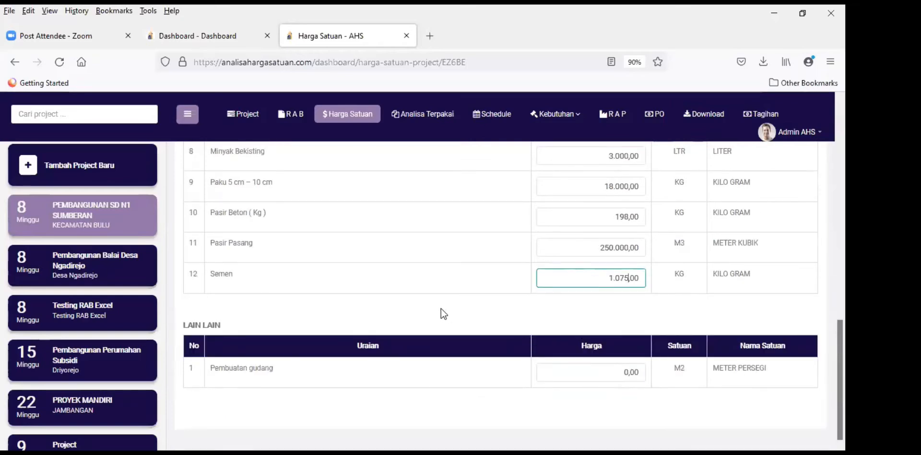
Step: Save the Semen price at 1.075
{"action": "left_click", "coordinate": [399, 307]}
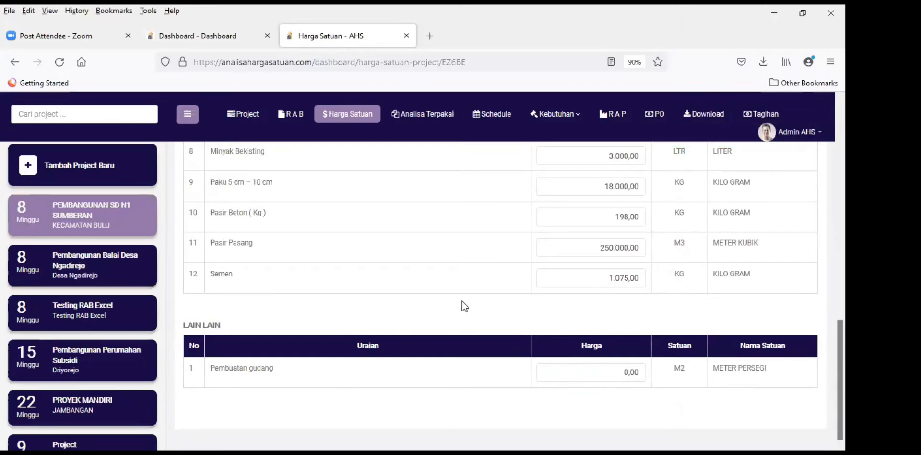
{"action": "scroll", "coordinate": [462, 301], "scroll_direction": "up", "scroll_amount": 2}
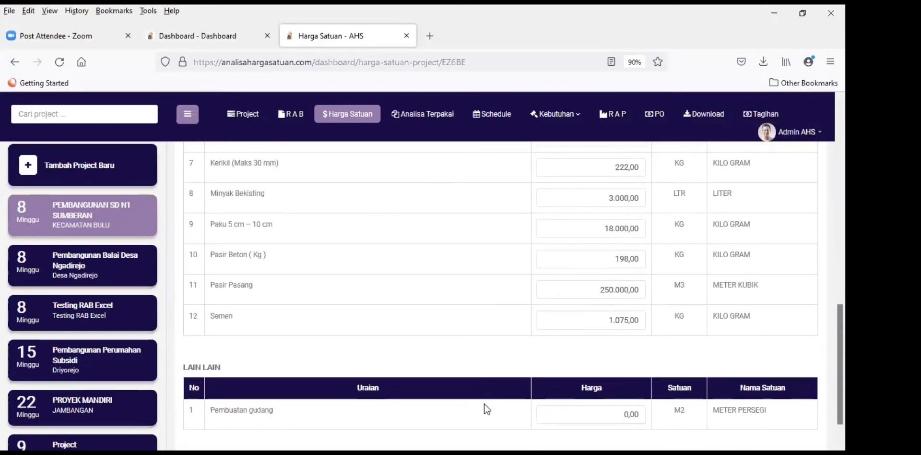
{"action": "scroll", "coordinate": [485, 408], "scroll_direction": "down", "scroll_amount": 2}
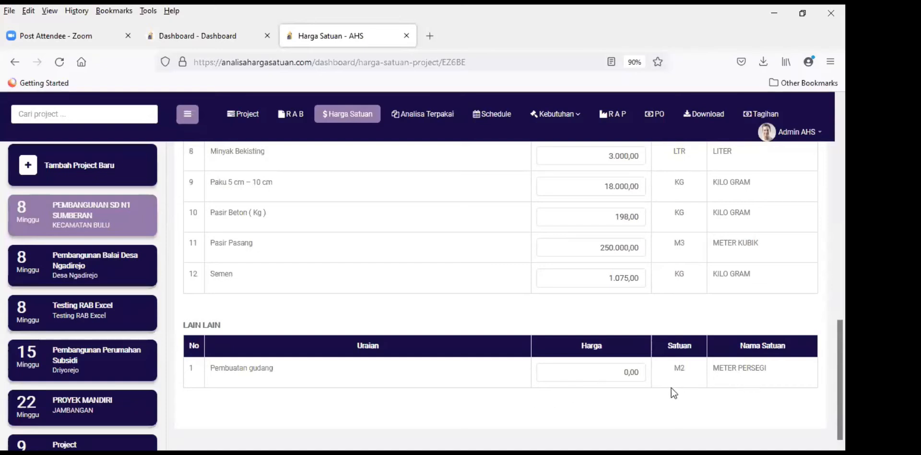
Step: Set the Pembuatan gudang price under Lain Lain to 650.000,00 per M2
{"action": "left_click", "coordinate": [612, 374]}
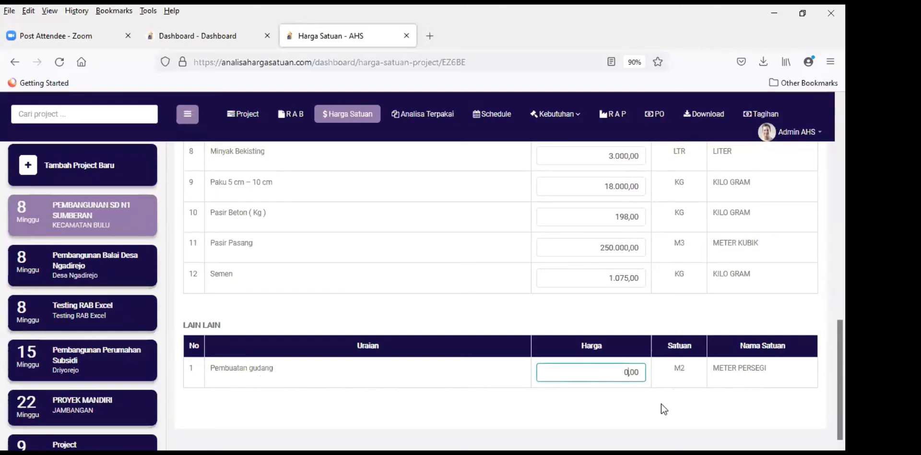
{"action": "type", "text": "50.000"}
{"action": "left_click", "coordinate": [677, 418]}
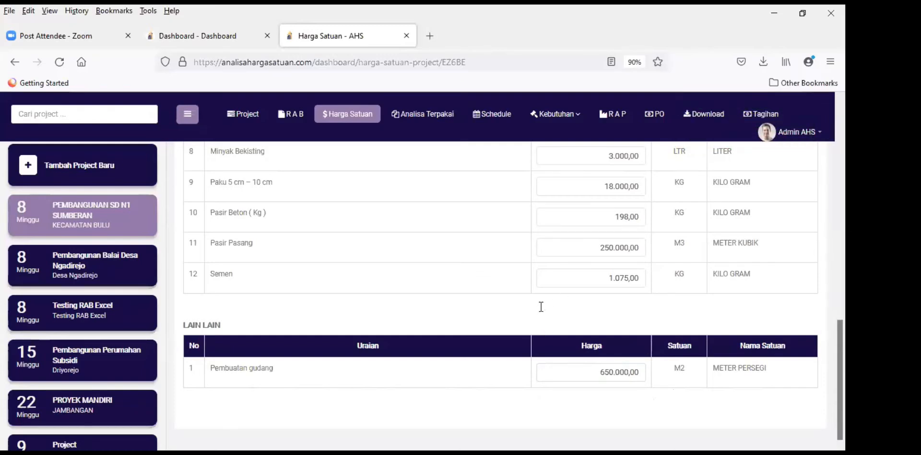
{"action": "scroll", "coordinate": [539, 306], "scroll_direction": "up", "scroll_amount": 3}
{"action": "scroll", "coordinate": [539, 306], "scroll_direction": "down", "scroll_amount": 1}
{"action": "scroll", "coordinate": [541, 306], "scroll_direction": "up", "scroll_amount": 10}
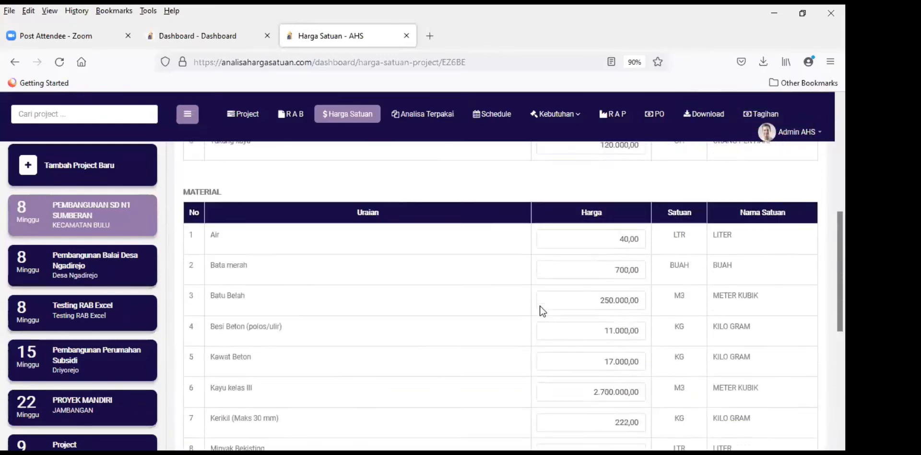
{"action": "scroll", "coordinate": [541, 306], "scroll_direction": "down", "scroll_amount": 3}
{"action": "scroll", "coordinate": [541, 306], "scroll_direction": "down", "scroll_amount": 6}
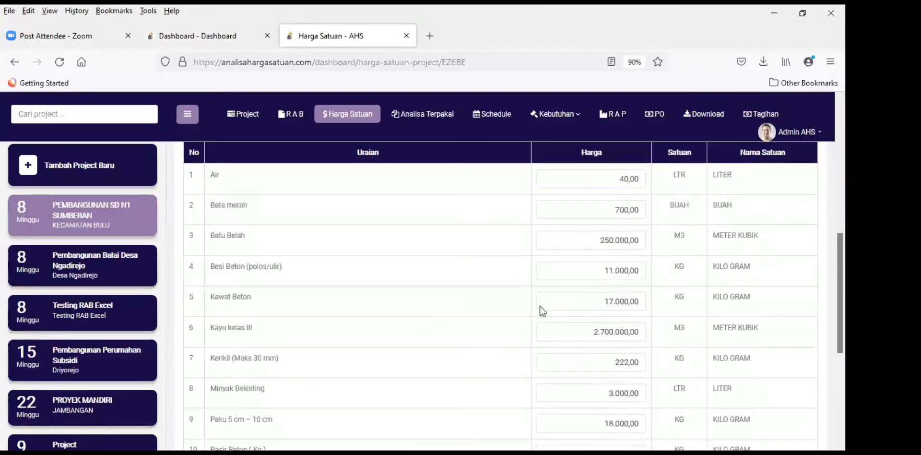
{"action": "scroll", "coordinate": [540, 307], "scroll_direction": "up", "scroll_amount": 12}
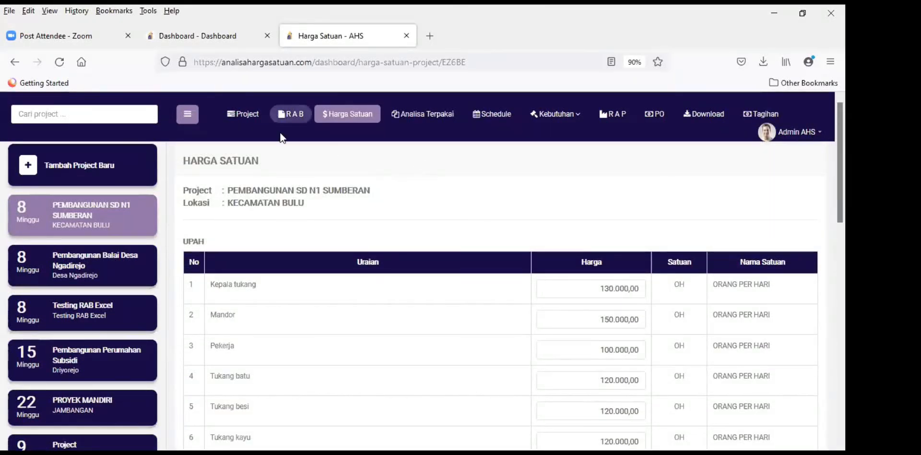
Step: Open the project's RAB table and check the new total of Rp 525.378.247,33
{"action": "left_click", "coordinate": [301, 120]}
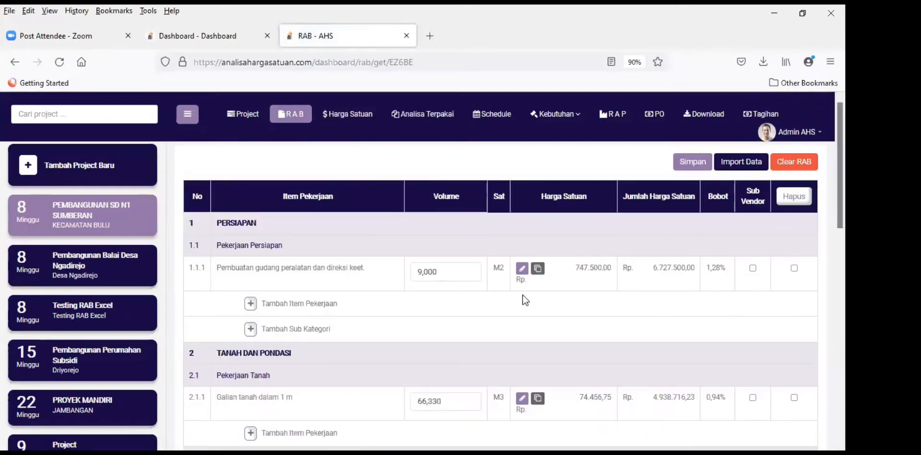
{"action": "scroll", "coordinate": [530, 261], "scroll_direction": "down", "scroll_amount": 2}
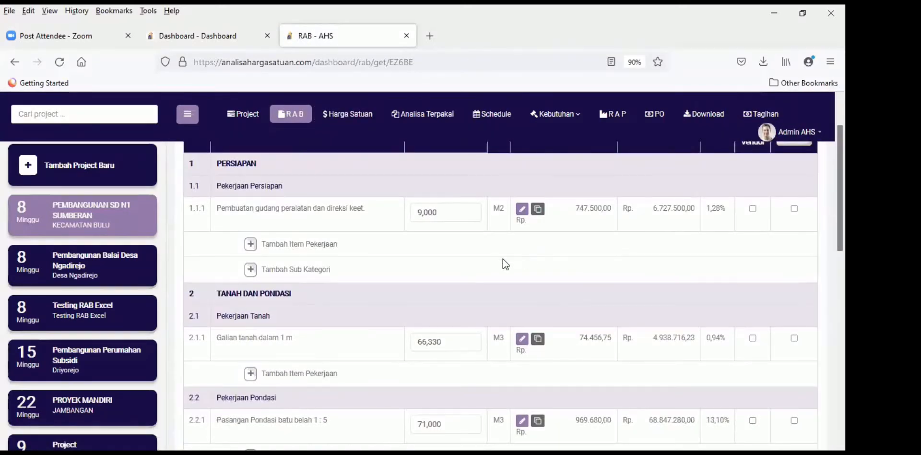
{"action": "scroll", "coordinate": [503, 259], "scroll_direction": "down", "scroll_amount": 2}
{"action": "scroll", "coordinate": [562, 253], "scroll_direction": "up", "scroll_amount": 4}
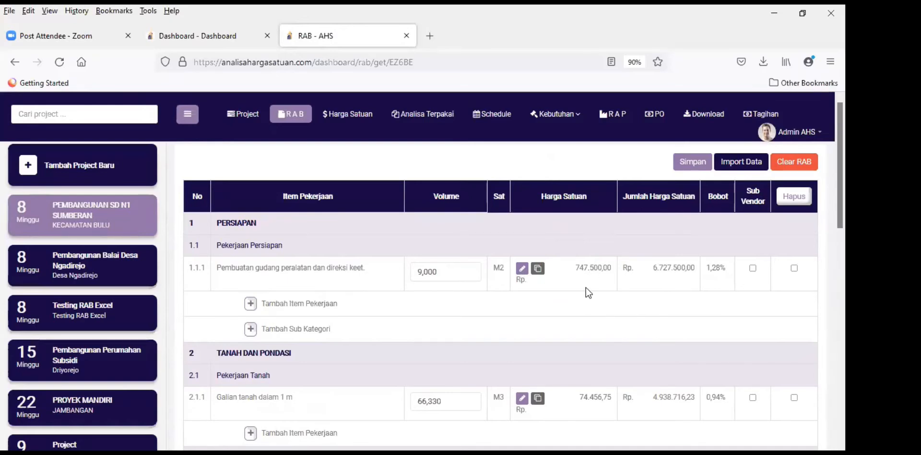
{"action": "scroll", "coordinate": [586, 287], "scroll_direction": "down", "scroll_amount": 2}
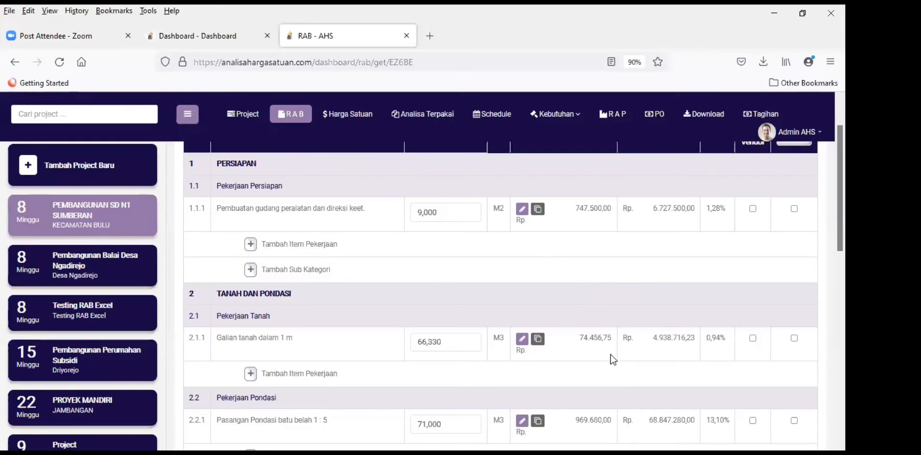
Step: Review item prices: Beton K225 1.140.975,95, Begesting sloof 250.332,00, Pembesian Sloof 155.204,00
{"action": "mouse_move", "coordinate": [612, 358]}
{"action": "scroll", "coordinate": [579, 273], "scroll_direction": "down", "scroll_amount": 6}
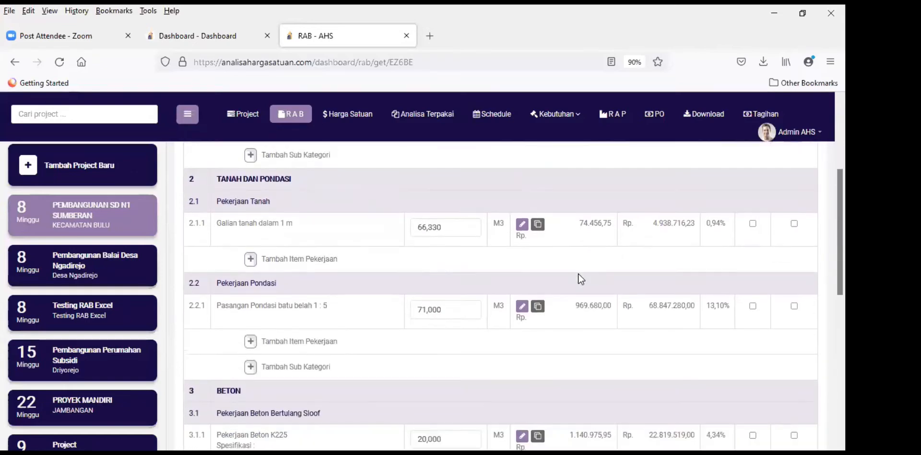
{"action": "scroll", "coordinate": [577, 273], "scroll_direction": "down", "scroll_amount": 5}
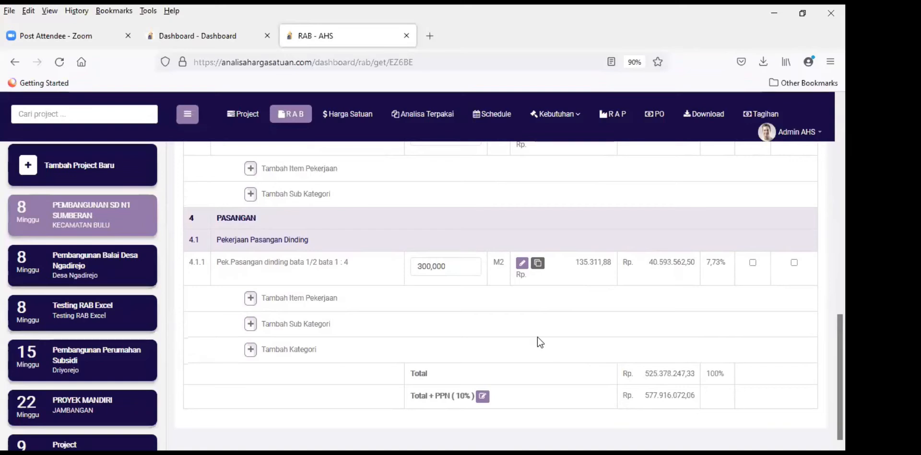
{"action": "scroll", "coordinate": [486, 296], "scroll_direction": "up", "scroll_amount": 3}
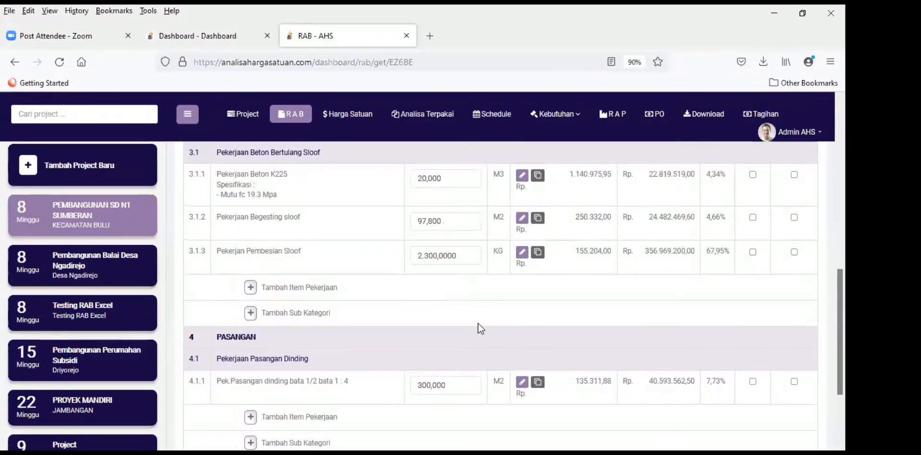
{"action": "scroll", "coordinate": [412, 316], "scroll_direction": "up", "scroll_amount": 2}
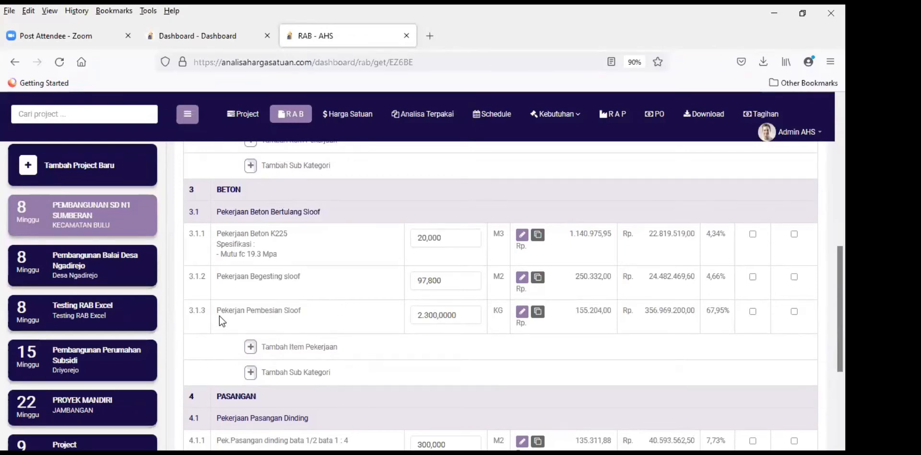
{"action": "left_click_drag", "start_coordinate": [221, 312], "coordinate": [303, 312]}
{"action": "left_click", "coordinate": [479, 350]}
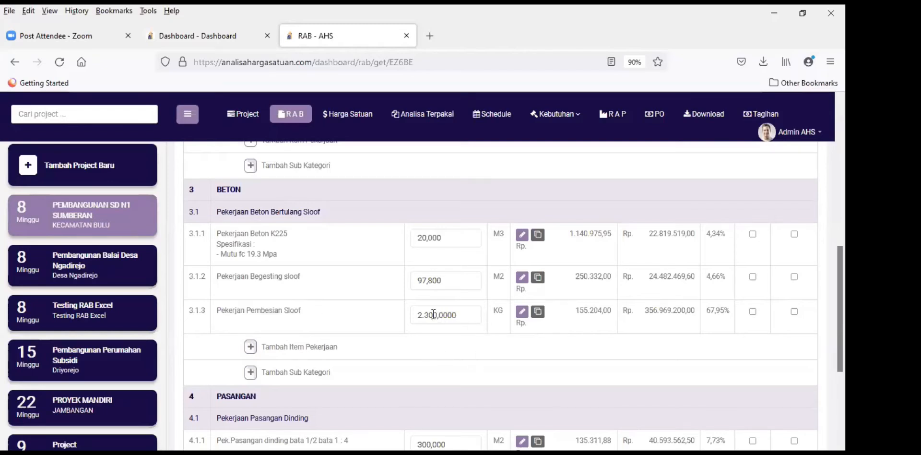
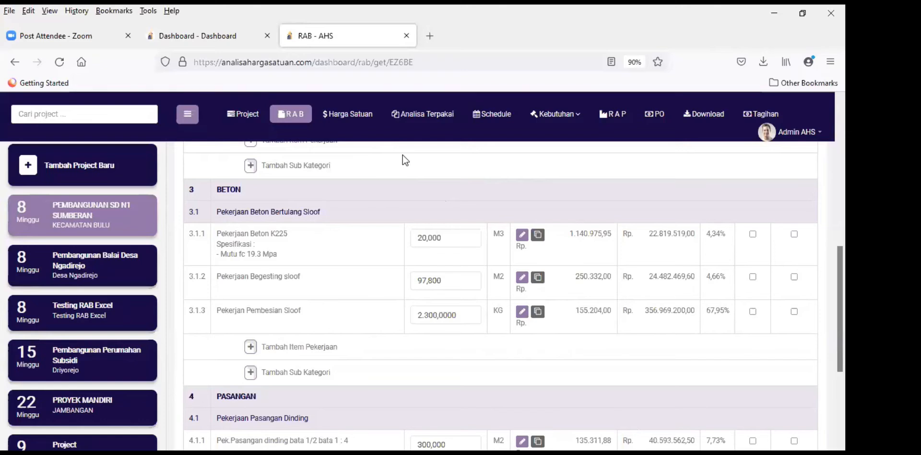
Step: Check the RAB's Total + PPN of 577.916.072,06 at the bottom of the table
{"action": "scroll", "coordinate": [477, 271], "scroll_direction": "down", "scroll_amount": 2}
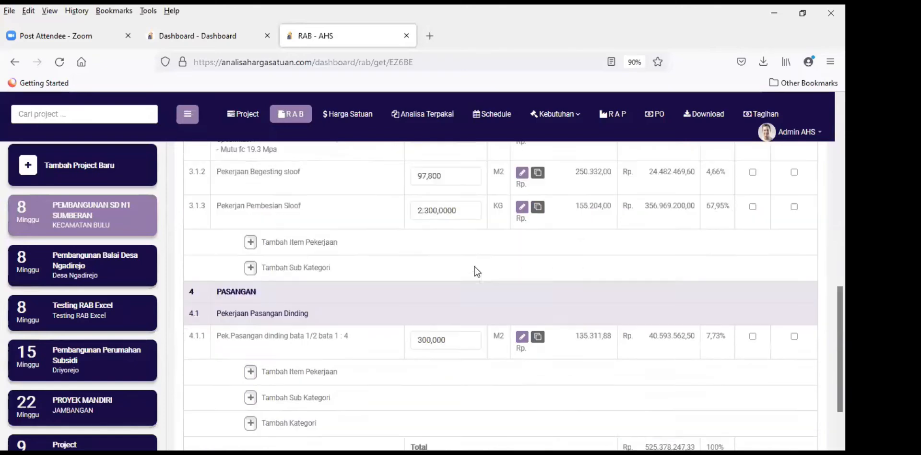
{"action": "scroll", "coordinate": [470, 288], "scroll_direction": "down", "scroll_amount": 2}
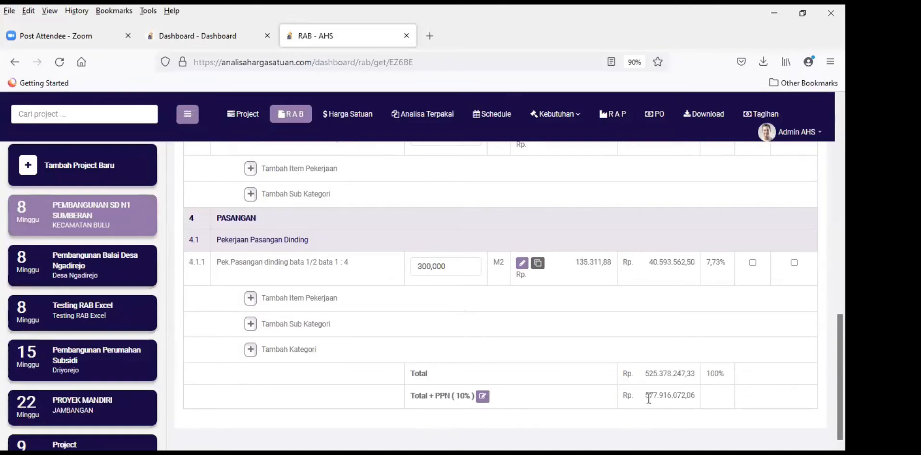
{"action": "left_click_drag", "start_coordinate": [649, 398], "coordinate": [736, 400]}
{"action": "left_click", "coordinate": [493, 405]}
Step: Change PPN from 10 to 0% so Total + PPN equals 525.378.247,33
{"action": "left_click", "coordinate": [482, 398]}
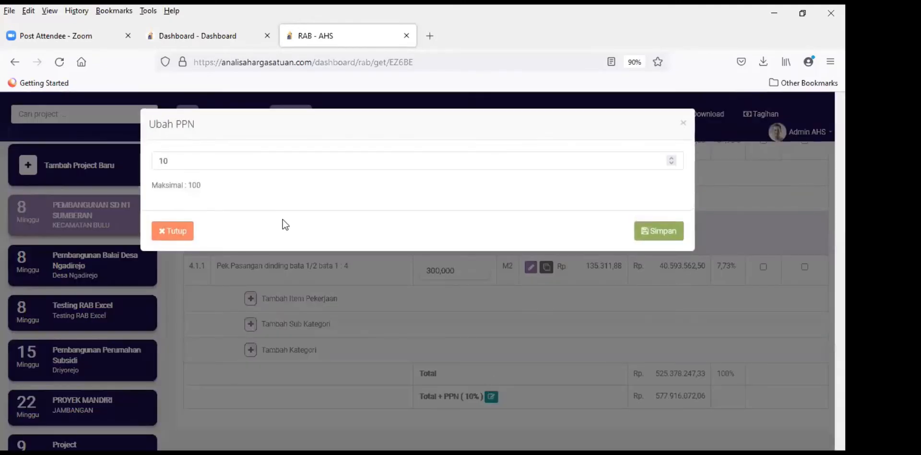
{"action": "left_click", "coordinate": [195, 155]}
{"action": "double_click", "coordinate": [158, 160]}
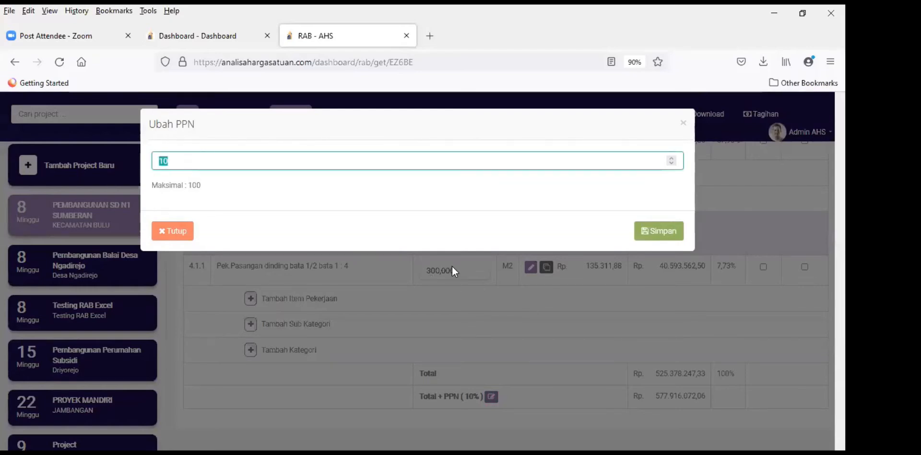
{"action": "type", "text": "0"}
{"action": "left_click", "coordinate": [669, 235]}
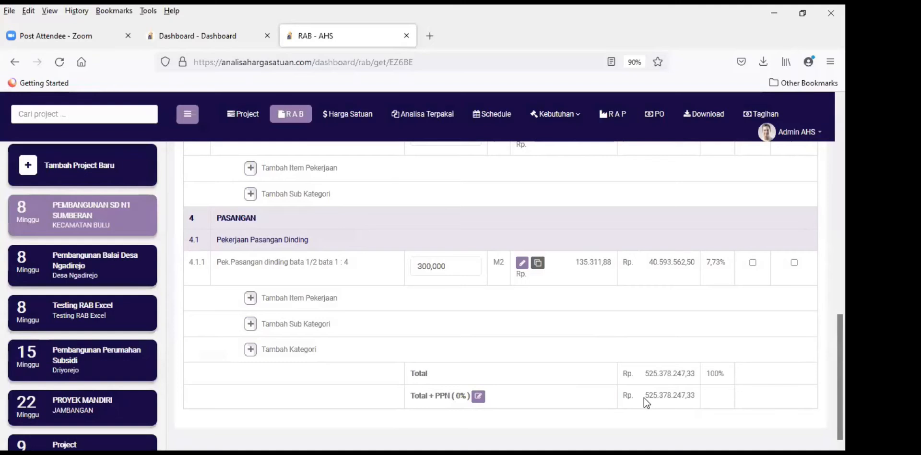
{"action": "left_click_drag", "start_coordinate": [646, 394], "coordinate": [700, 399]}
{"action": "left_click", "coordinate": [609, 394]}
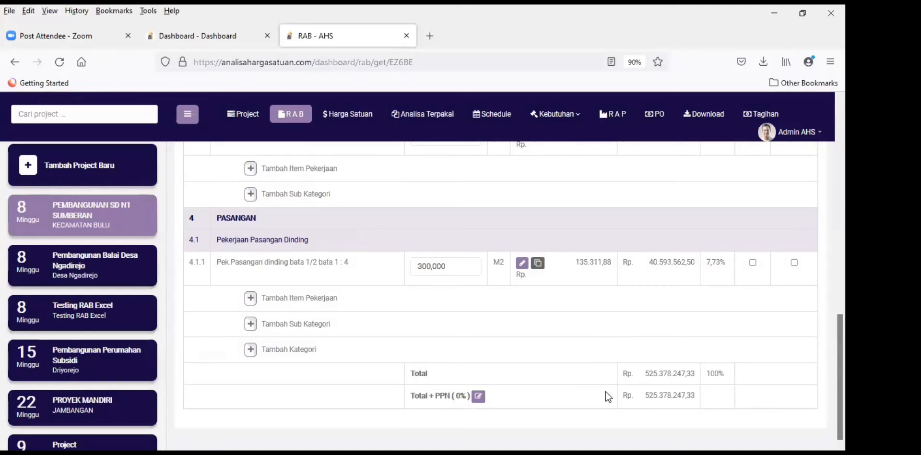
{"action": "scroll", "coordinate": [367, 337], "scroll_direction": "up", "scroll_amount": 5}
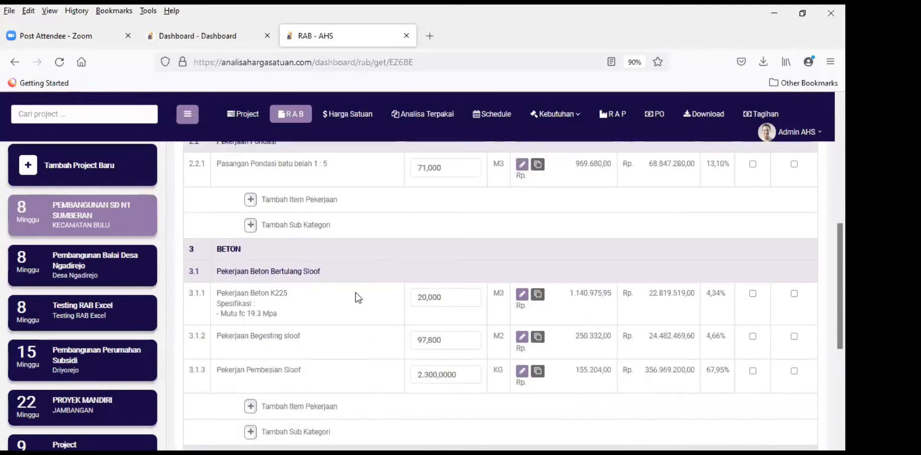
Step: Go to Analisa Terpakai and resubmit the 15% overhead/profit percentage
{"action": "scroll", "coordinate": [356, 293], "scroll_direction": "up", "scroll_amount": 1}
{"action": "scroll", "coordinate": [373, 295], "scroll_direction": "up", "scroll_amount": 4}
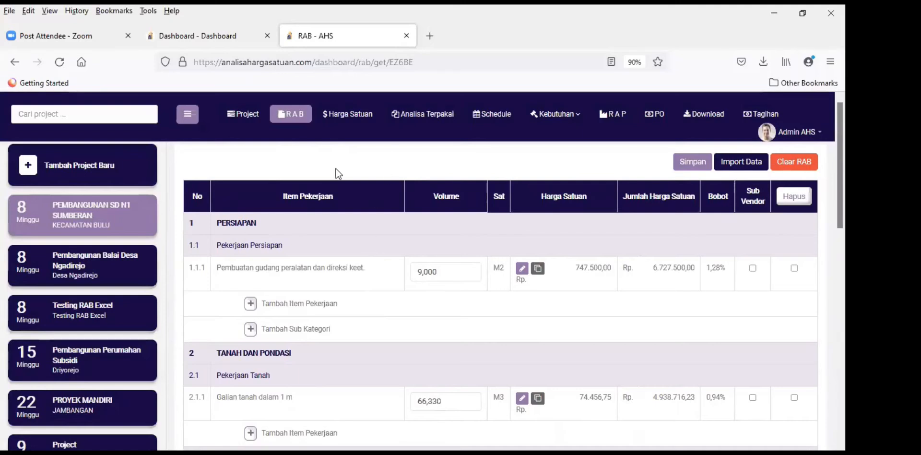
{"action": "left_click", "coordinate": [433, 120]}
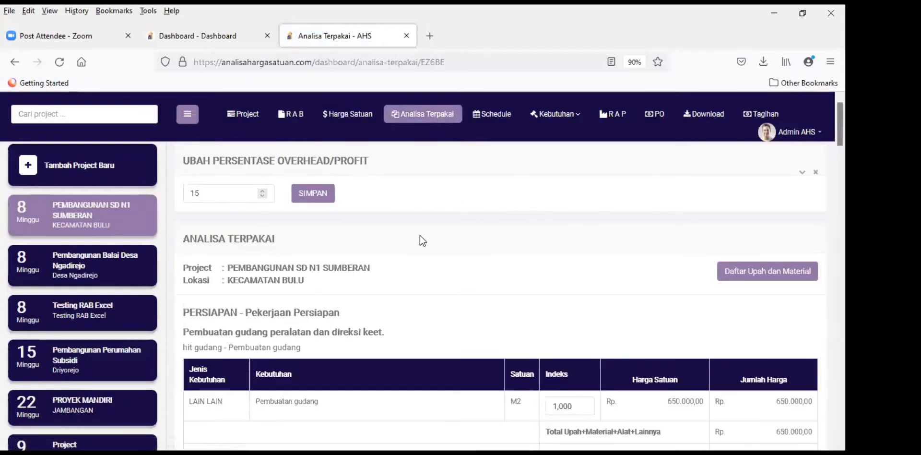
{"action": "left_click", "coordinate": [211, 192]}
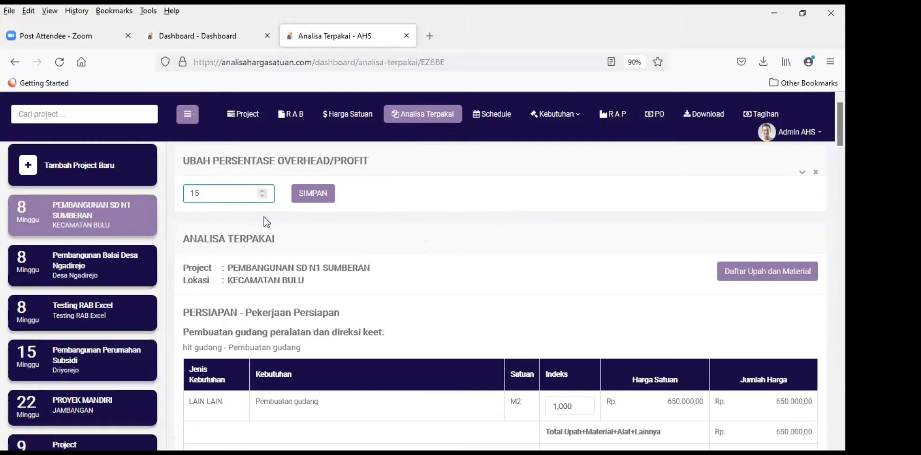
{"action": "key", "text": "Return"}
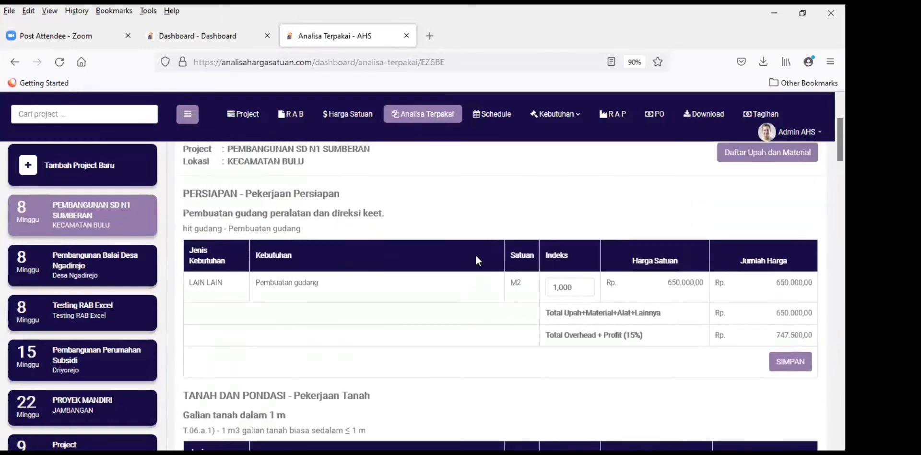
Step: Review the Overhead + Profit (15%) row totalling 747.500,00 for the warehouse item
{"action": "scroll", "coordinate": [475, 255], "scroll_direction": "down", "scroll_amount": 3}
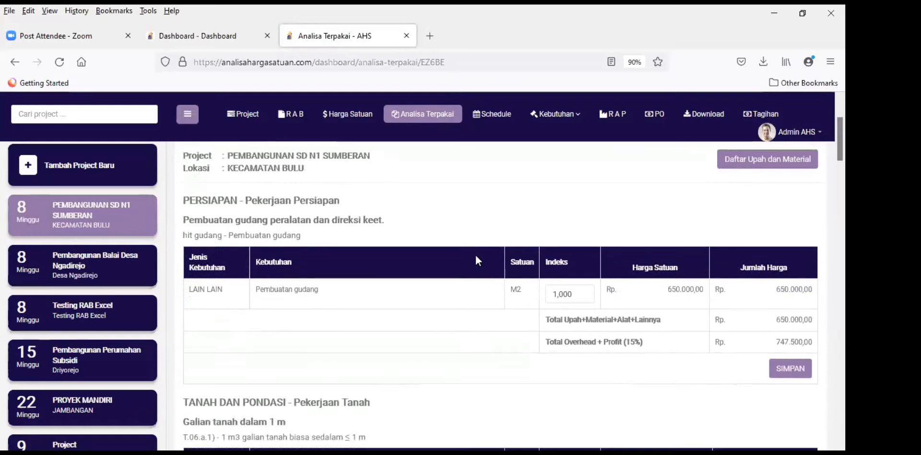
{"action": "scroll", "coordinate": [513, 269], "scroll_direction": "down", "scroll_amount": 2}
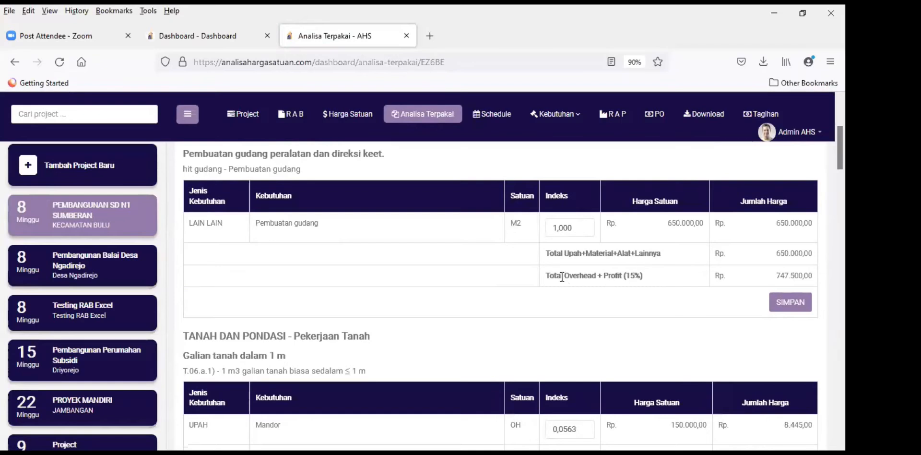
{"action": "left_click_drag", "start_coordinate": [554, 277], "coordinate": [640, 268]}
{"action": "scroll", "coordinate": [295, 286], "scroll_direction": "up", "scroll_amount": 4}
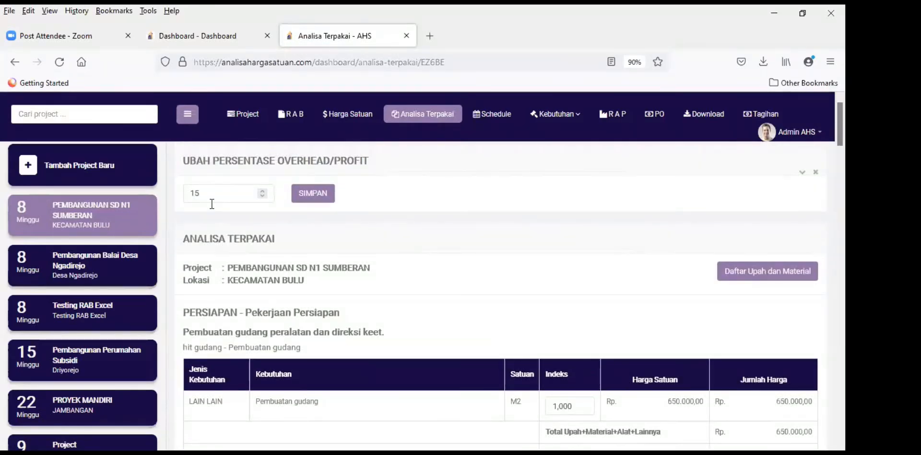
{"action": "left_click", "coordinate": [218, 186]}
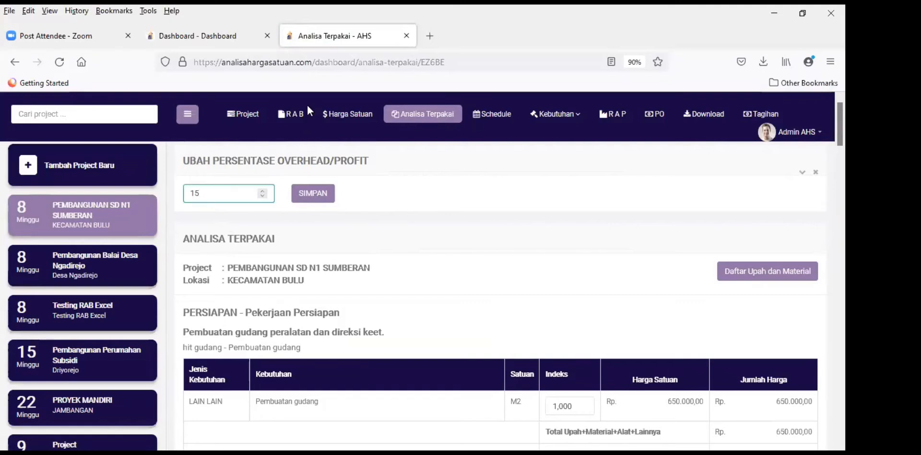
Step: Open the RAB page in a second browser tab alongside Analisa Terpakai
{"action": "right_click", "coordinate": [293, 117]}
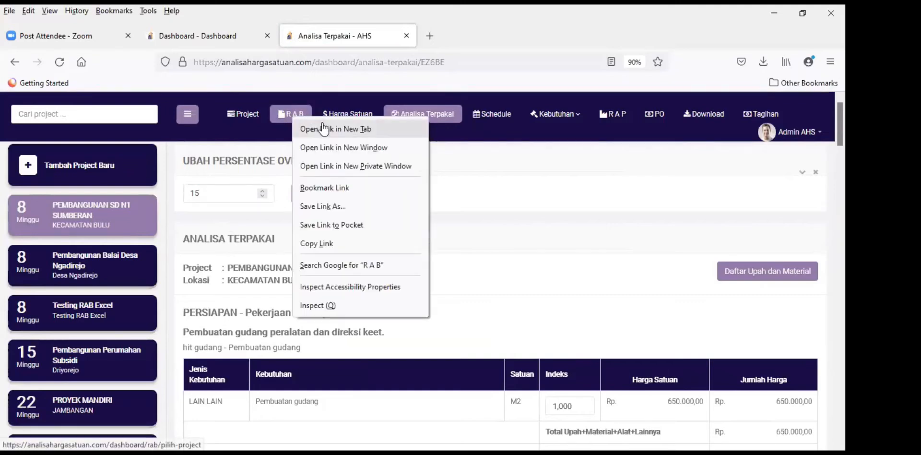
{"action": "left_click", "coordinate": [324, 128]}
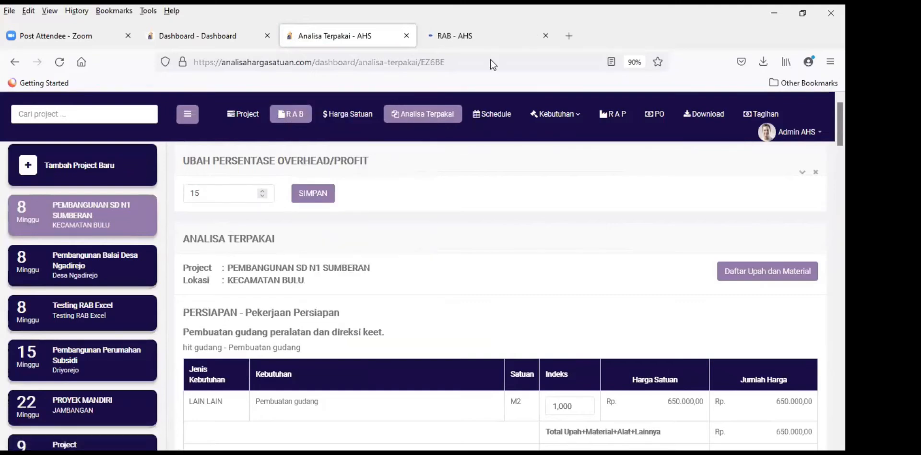
{"action": "left_click", "coordinate": [488, 40]}
{"action": "scroll", "coordinate": [703, 294], "scroll_direction": "down", "scroll_amount": 8}
{"action": "scroll", "coordinate": [703, 297], "scroll_direction": "down", "scroll_amount": 4}
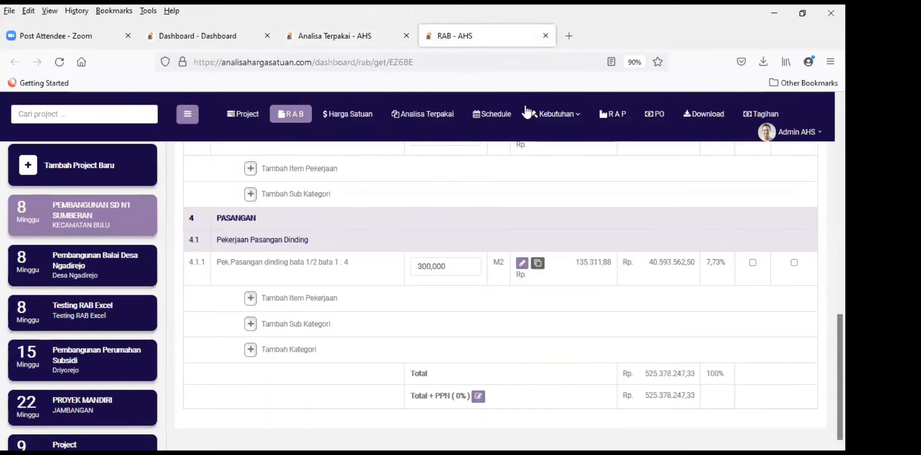
{"action": "left_click", "coordinate": [338, 46]}
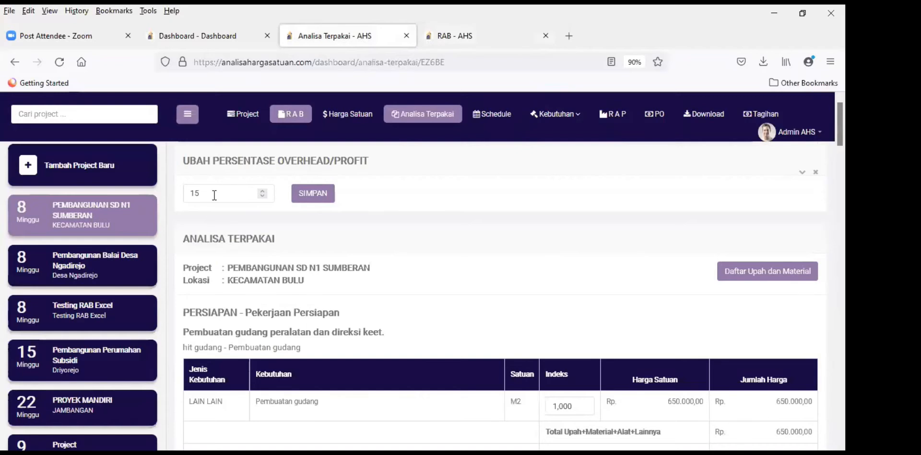
Step: Lower the overhead/profit percentage from 15 to 10 and save it
{"action": "key", "text": "BackSpace"}
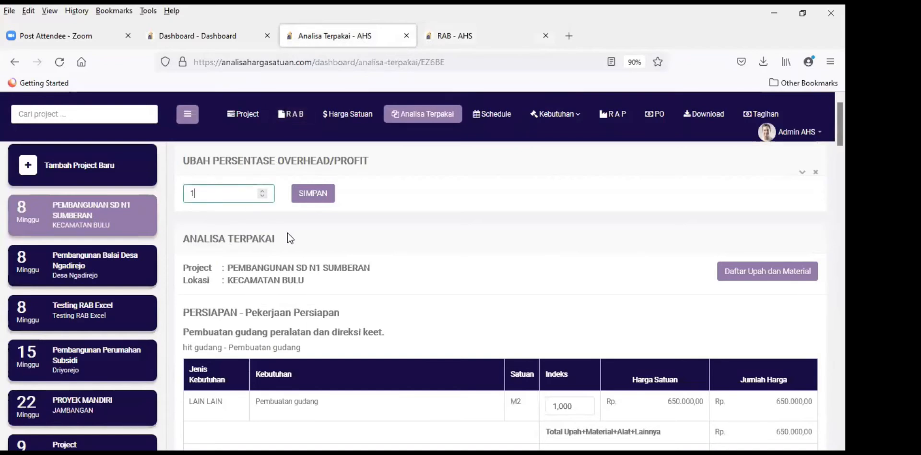
{"action": "type", "text": "0"}
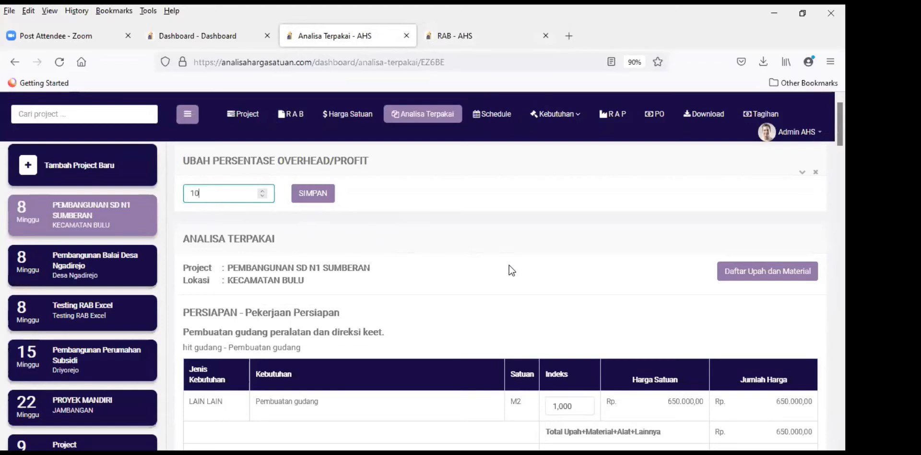
{"action": "left_click", "coordinate": [334, 221]}
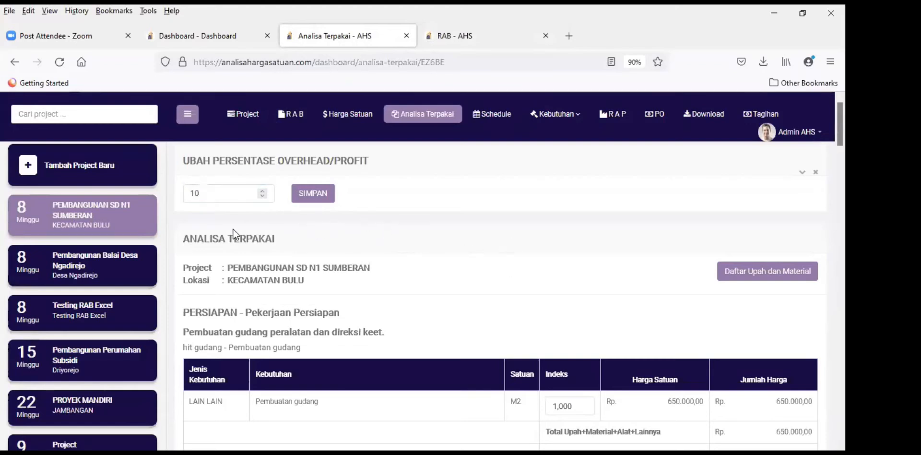
{"action": "left_click", "coordinate": [315, 195]}
{"action": "left_click", "coordinate": [467, 39]}
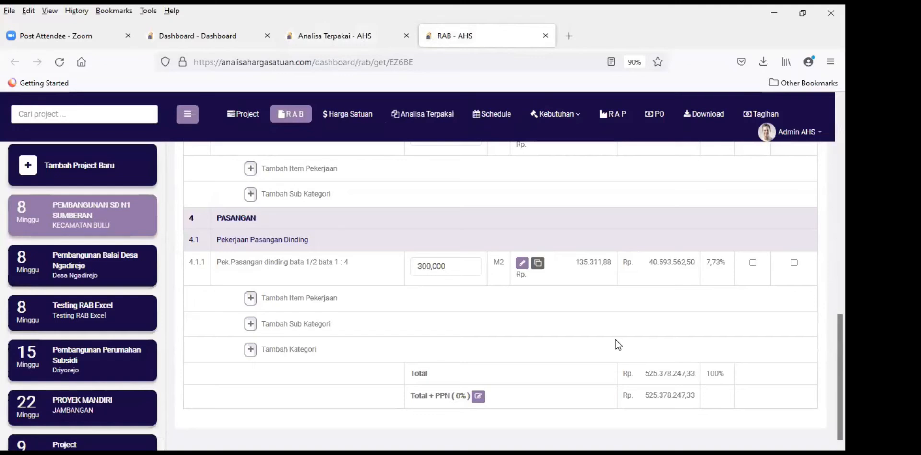
Step: Save the RAB to recalculate prices, dropping the total to Rp 502.535.714,84
{"action": "scroll", "coordinate": [615, 339], "scroll_direction": "up", "scroll_amount": 15}
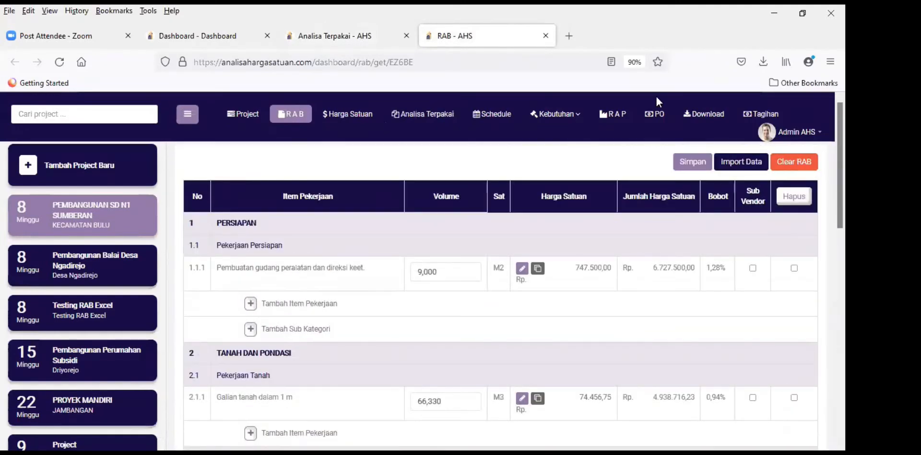
{"action": "left_click_drag", "start_coordinate": [597, 96], "coordinate": [639, 117]}
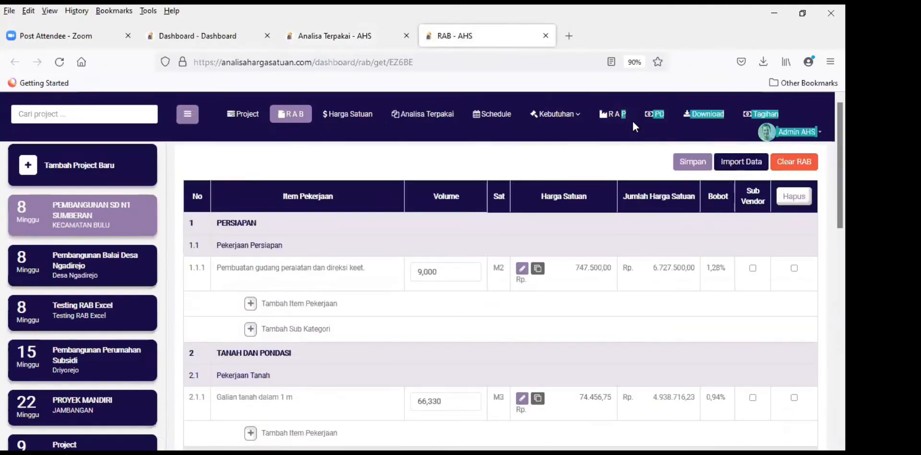
{"action": "left_click", "coordinate": [693, 163]}
{"action": "left_click", "coordinate": [626, 322]}
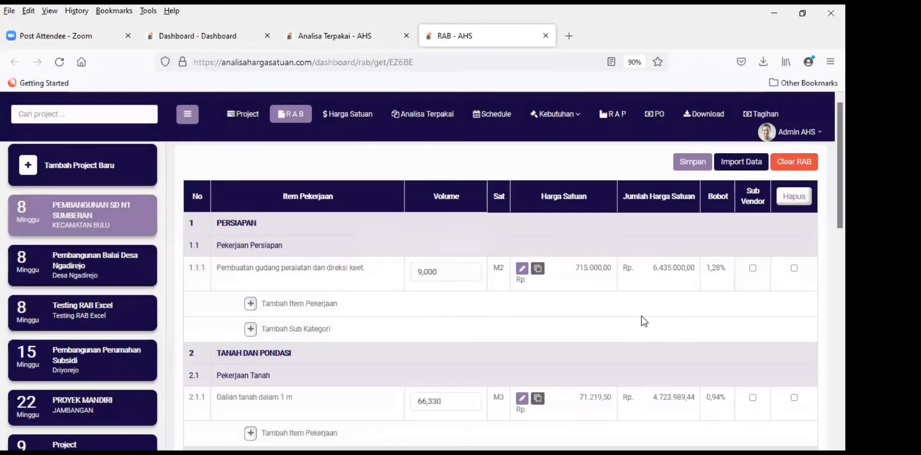
{"action": "scroll", "coordinate": [641, 317], "scroll_direction": "down", "scroll_amount": 10}
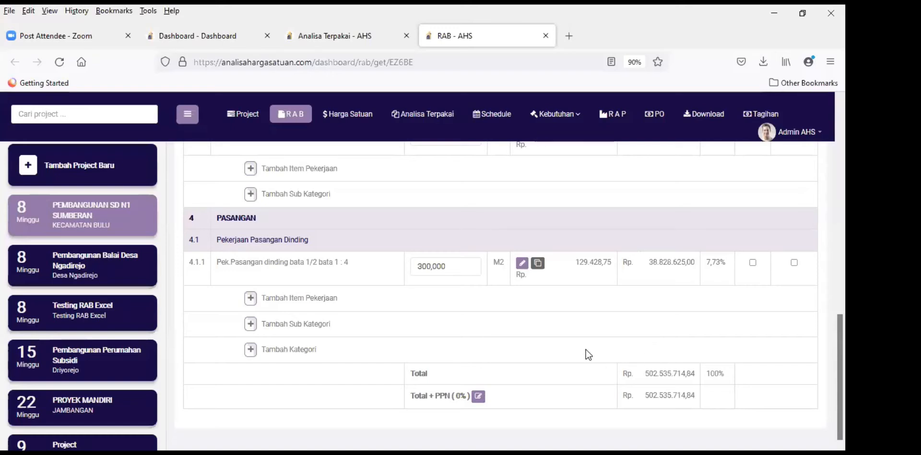
{"action": "scroll", "coordinate": [586, 349], "scroll_direction": "up", "scroll_amount": 15}
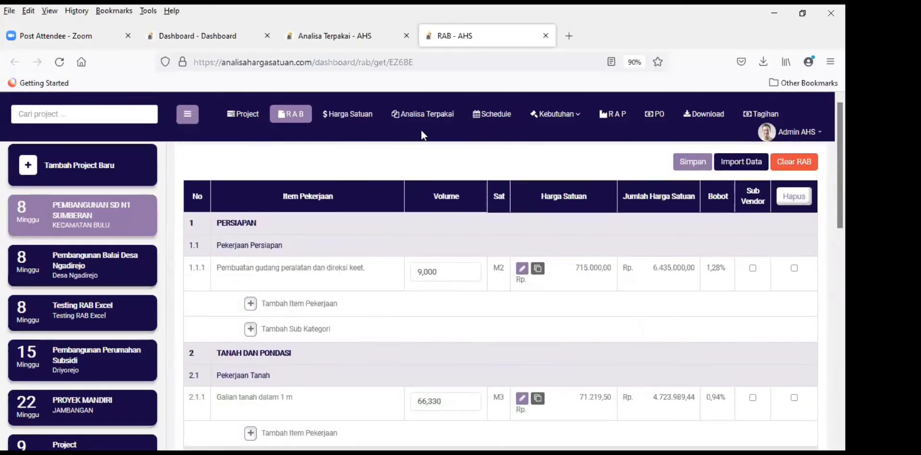
{"action": "left_click", "coordinate": [341, 38]}
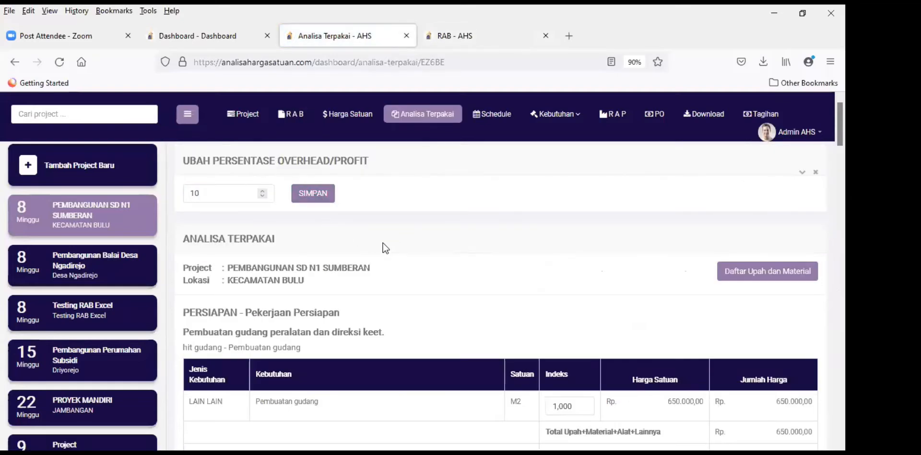
{"action": "scroll", "coordinate": [391, 269], "scroll_direction": "down", "scroll_amount": 3}
{"action": "scroll", "coordinate": [432, 290], "scroll_direction": "down", "scroll_amount": 4}
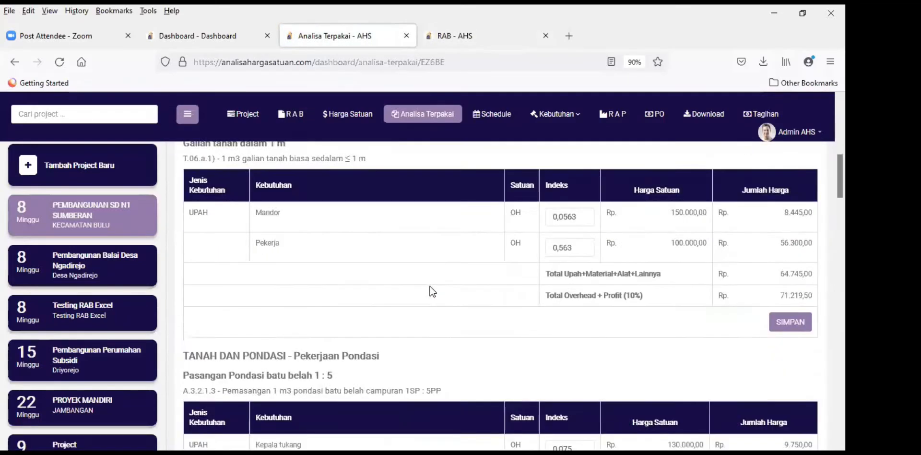
{"action": "scroll", "coordinate": [405, 278], "scroll_direction": "up", "scroll_amount": 3}
{"action": "scroll", "coordinate": [379, 281], "scroll_direction": "up", "scroll_amount": 5}
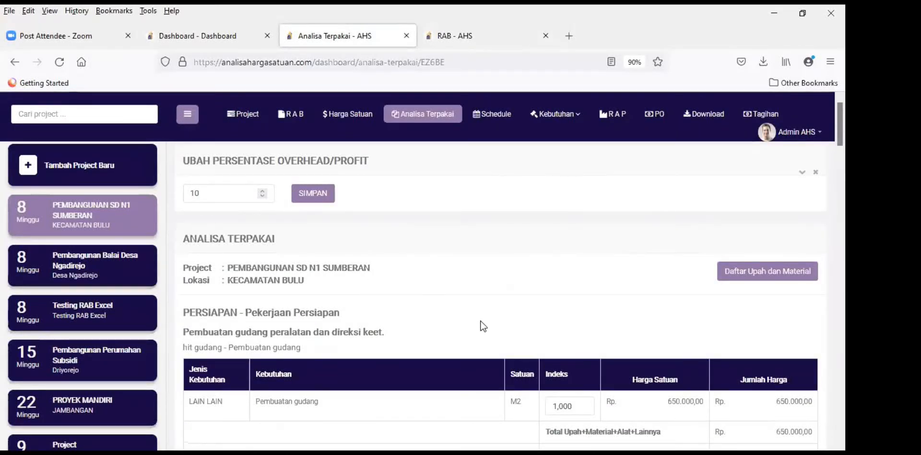
{"action": "scroll", "coordinate": [488, 325], "scroll_direction": "down", "scroll_amount": 5}
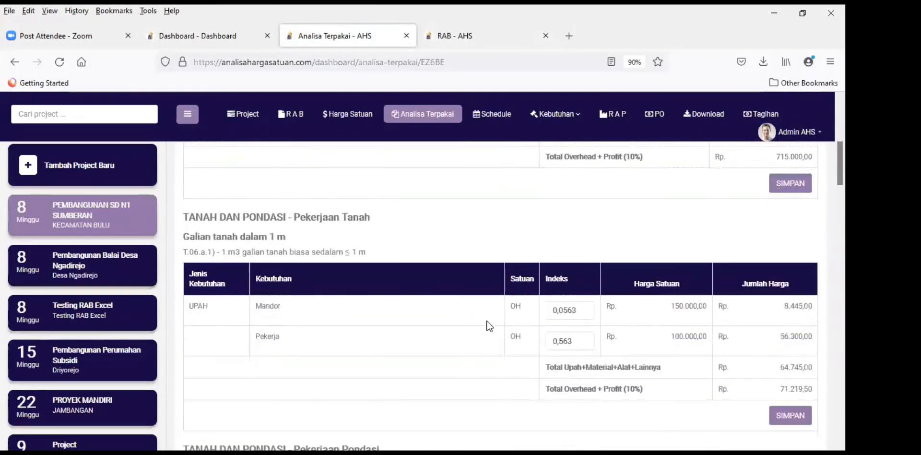
{"action": "scroll", "coordinate": [487, 325], "scroll_direction": "down", "scroll_amount": 15}
{"action": "scroll", "coordinate": [483, 324], "scroll_direction": "down", "scroll_amount": 7}
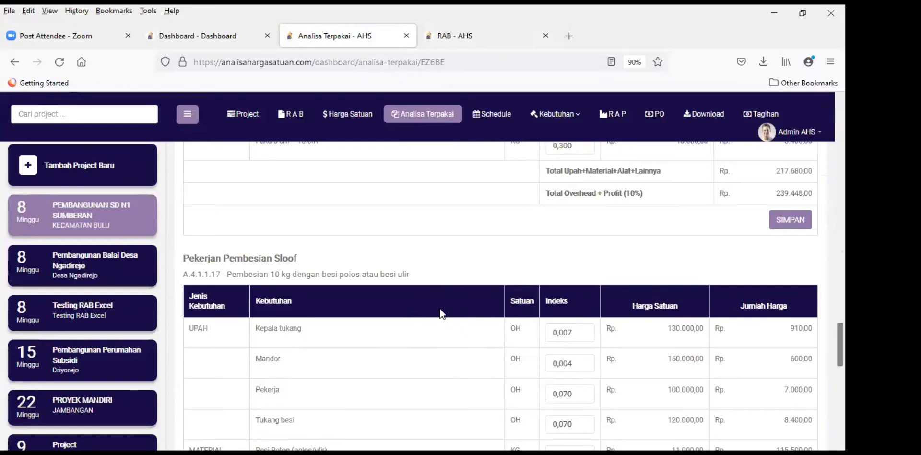
{"action": "scroll", "coordinate": [447, 306], "scroll_direction": "down", "scroll_amount": 8}
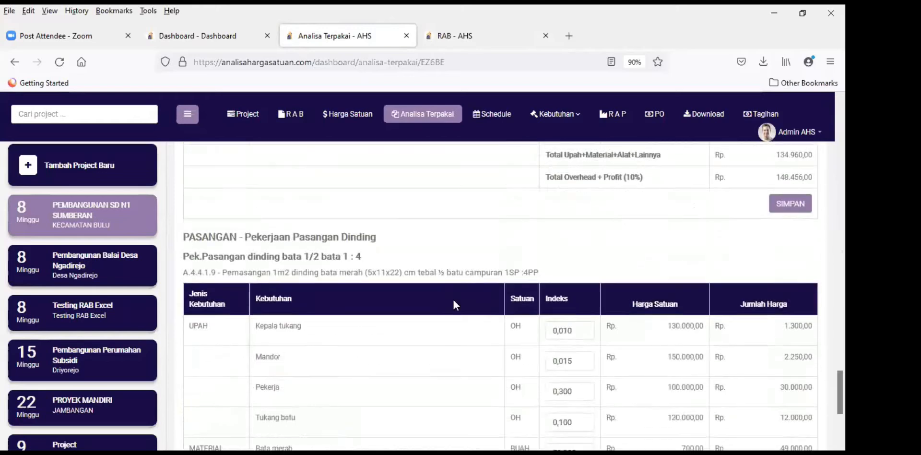
{"action": "scroll", "coordinate": [455, 304], "scroll_direction": "up", "scroll_amount": 2}
{"action": "scroll", "coordinate": [454, 304], "scroll_direction": "down", "scroll_amount": 5}
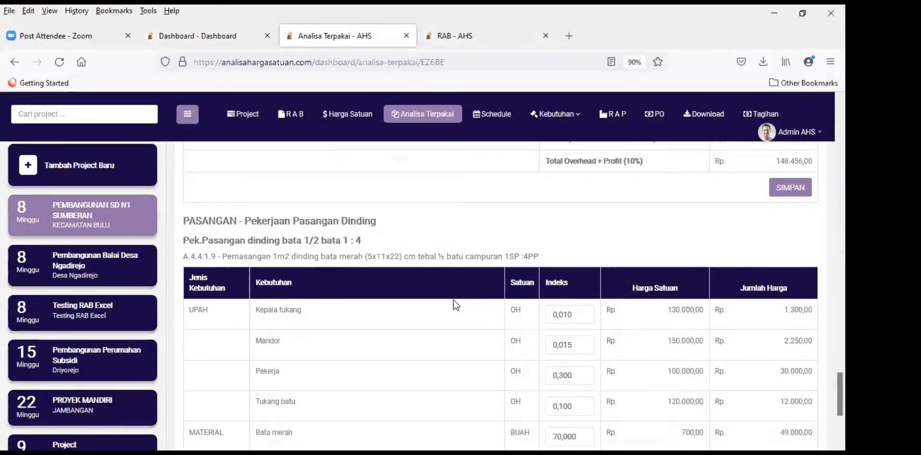
{"action": "scroll", "coordinate": [454, 302], "scroll_direction": "up", "scroll_amount": 10}
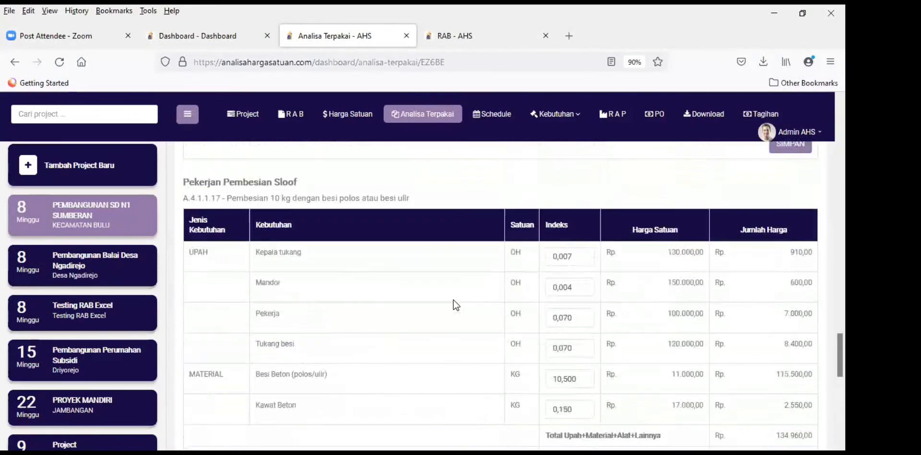
{"action": "scroll", "coordinate": [454, 305], "scroll_direction": "up", "scroll_amount": 2}
{"action": "scroll", "coordinate": [454, 305], "scroll_direction": "down", "scroll_amount": 2}
{"action": "left_click_drag", "start_coordinate": [184, 257], "coordinate": [416, 254]}
{"action": "triple_click", "coordinate": [417, 257]}
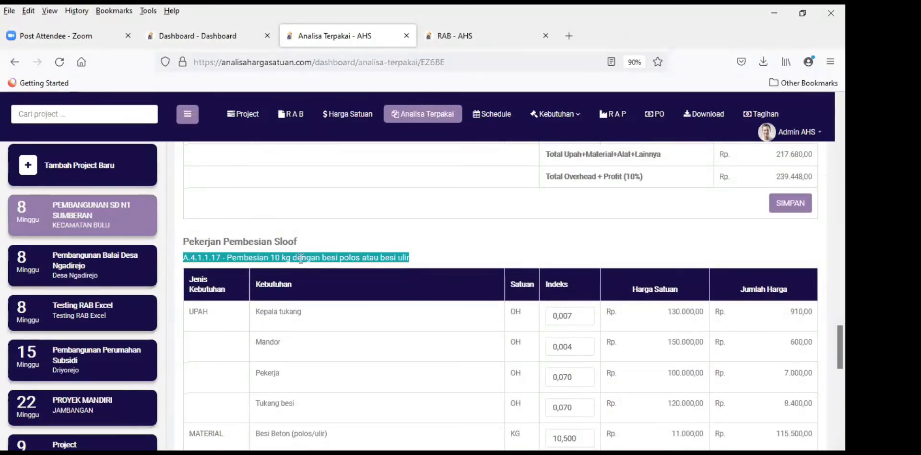
{"action": "left_click", "coordinate": [447, 254]}
{"action": "scroll", "coordinate": [407, 268], "scroll_direction": "down", "scroll_amount": 3}
{"action": "scroll", "coordinate": [381, 273], "scroll_direction": "up", "scroll_amount": 1}
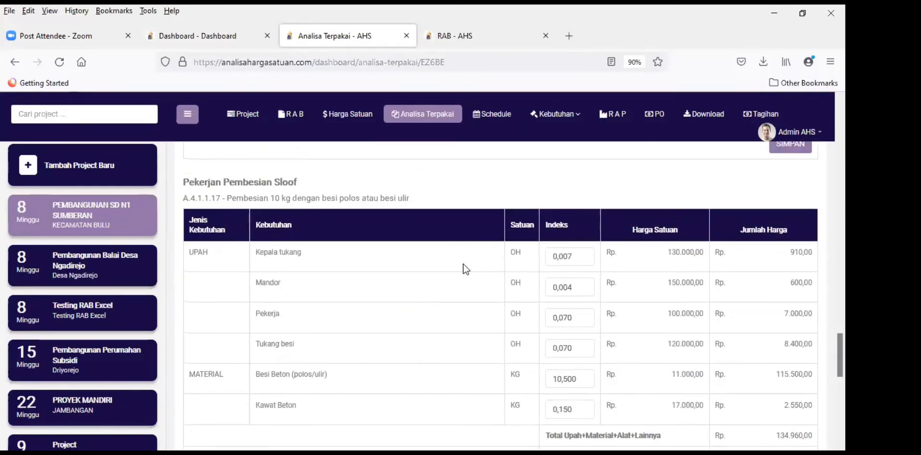
{"action": "left_click", "coordinate": [566, 258]}
{"action": "left_click", "coordinate": [582, 286]}
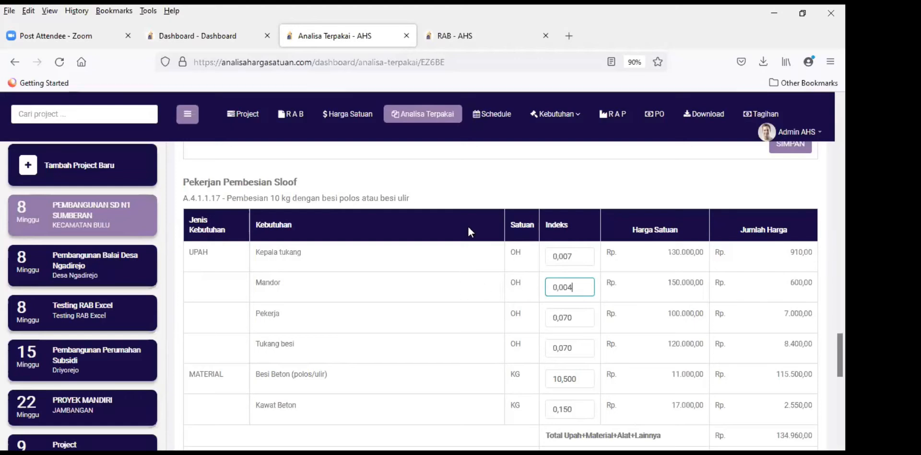
Step: Divide the Kepala tukang, Mandor, Pekerja and Tukang besi indexes by ten by adding a zero after the comma
{"action": "left_click", "coordinate": [514, 232]}
{"action": "scroll", "coordinate": [558, 336], "scroll_direction": "down", "scroll_amount": 1}
{"action": "scroll", "coordinate": [556, 355], "scroll_direction": "up", "scroll_amount": 2}
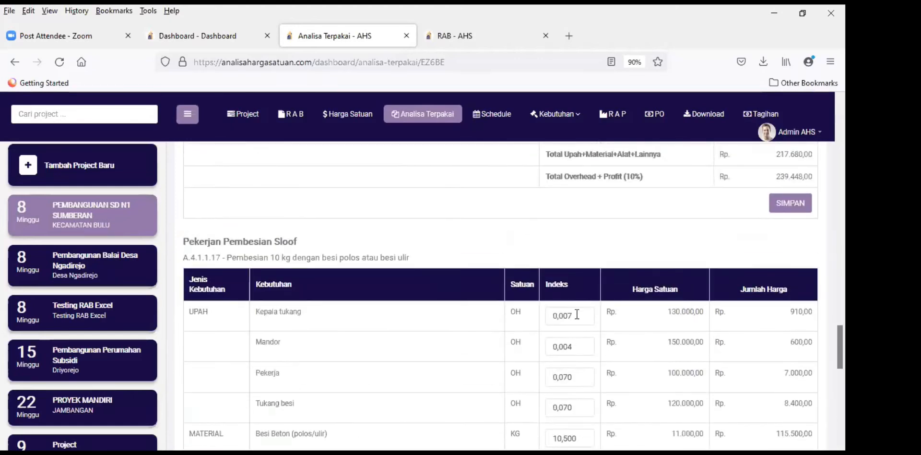
{"action": "scroll", "coordinate": [576, 312], "scroll_direction": "down", "scroll_amount": 1}
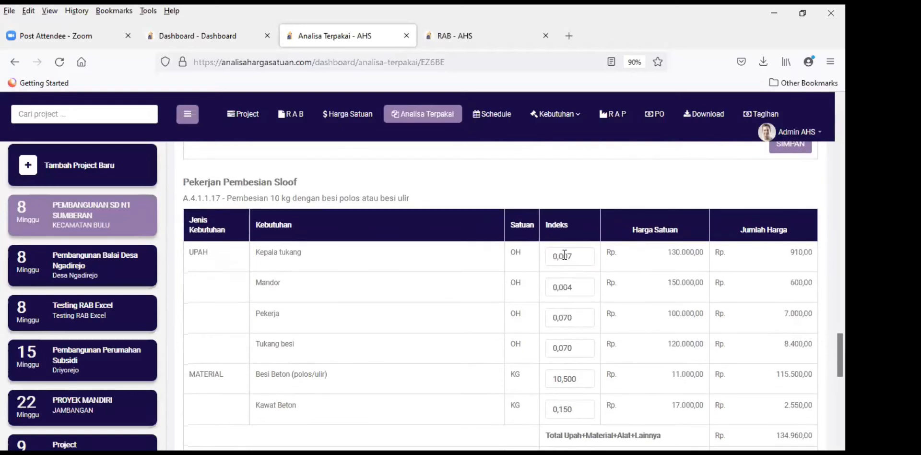
{"action": "left_click", "coordinate": [564, 257]}
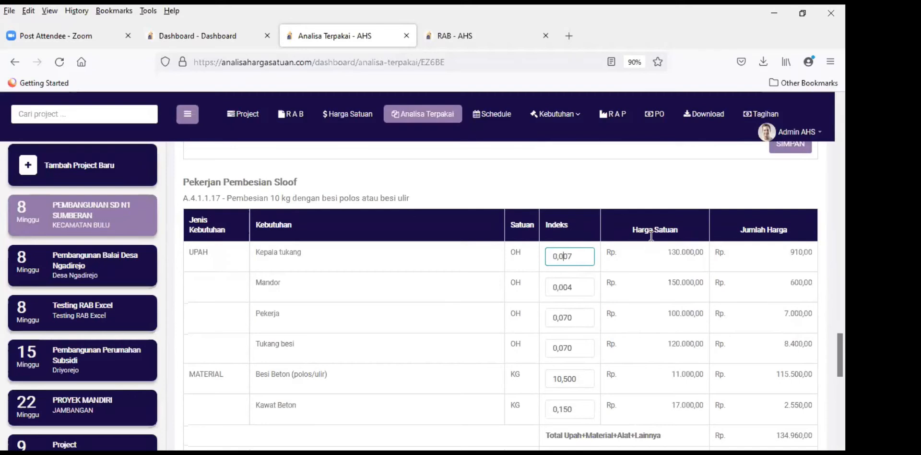
{"action": "type", "text": "0"}
{"action": "left_click", "coordinate": [565, 288]}
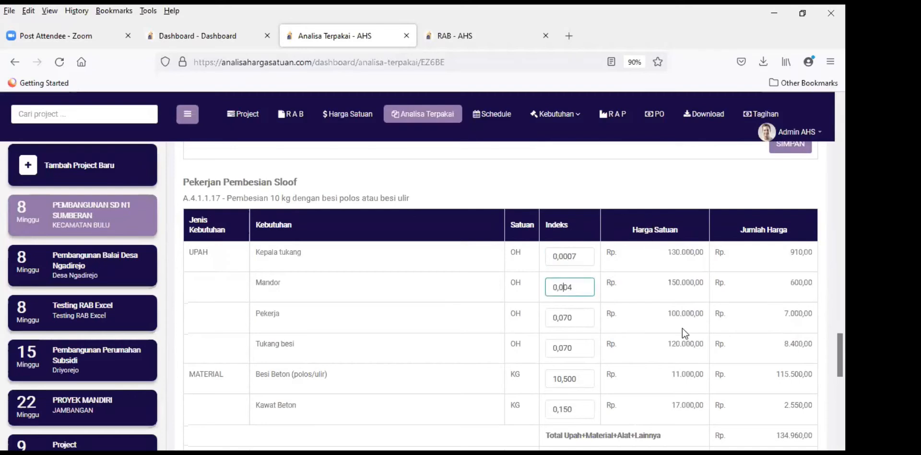
{"action": "type", "text": "0"}
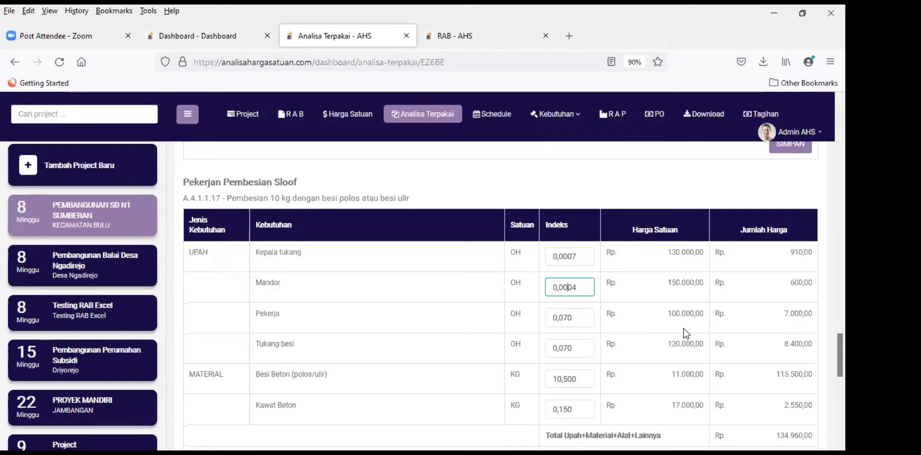
{"action": "left_click", "coordinate": [563, 317]}
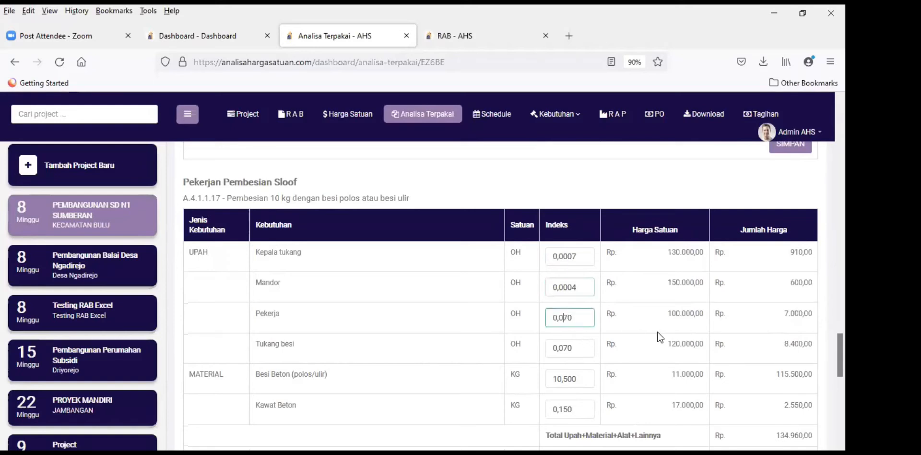
{"action": "type", "text": "0"}
{"action": "left_click", "coordinate": [566, 347]}
{"action": "type", "text": "0"}
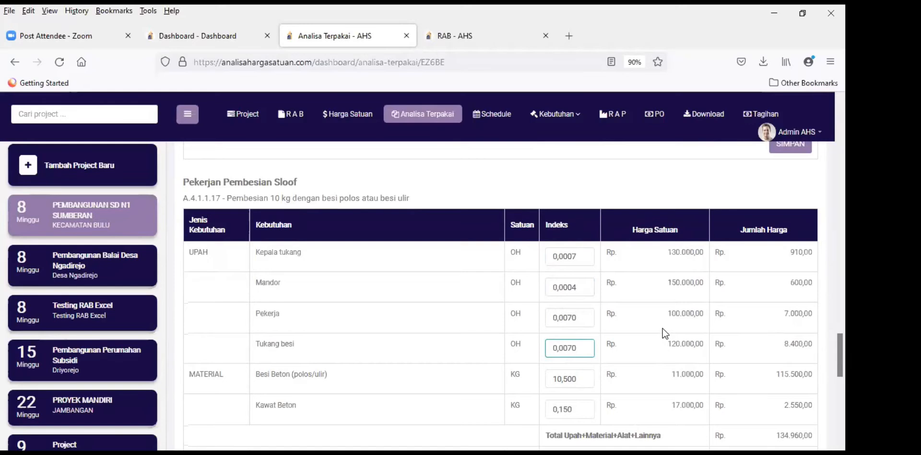
Step: Change the Besi Beton index to 1,050 and divide the Kawat Beton index by ten
{"action": "scroll", "coordinate": [623, 328], "scroll_direction": "down", "scroll_amount": 2}
{"action": "left_click", "coordinate": [562, 319]}
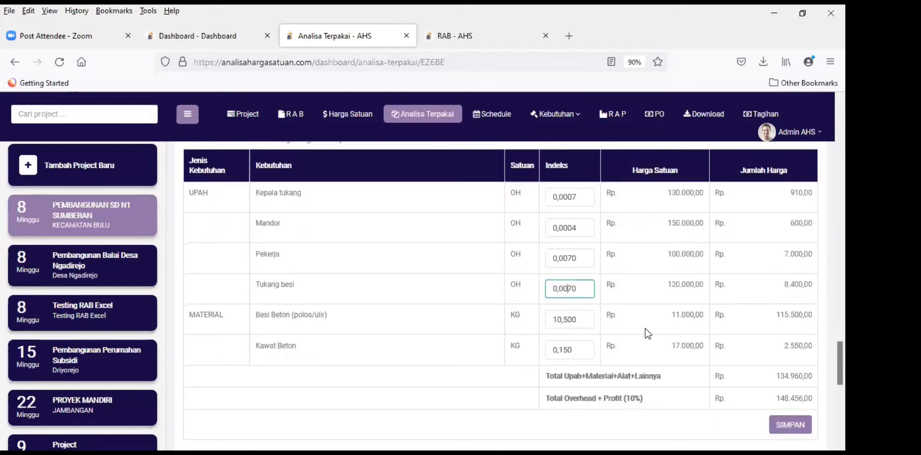
{"action": "key", "text": "Delete"}
{"action": "key", "text": "Left"}
{"action": "type", "text": ","}
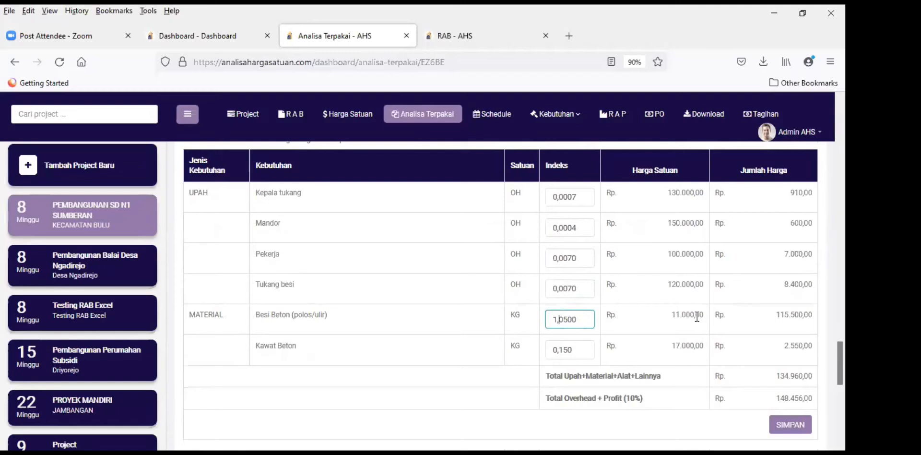
{"action": "left_click", "coordinate": [562, 350]}
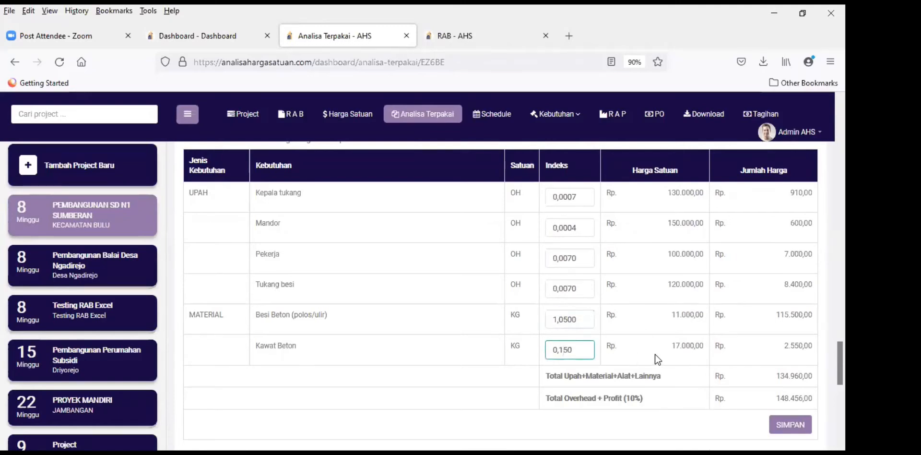
{"action": "type", "text": "0"}
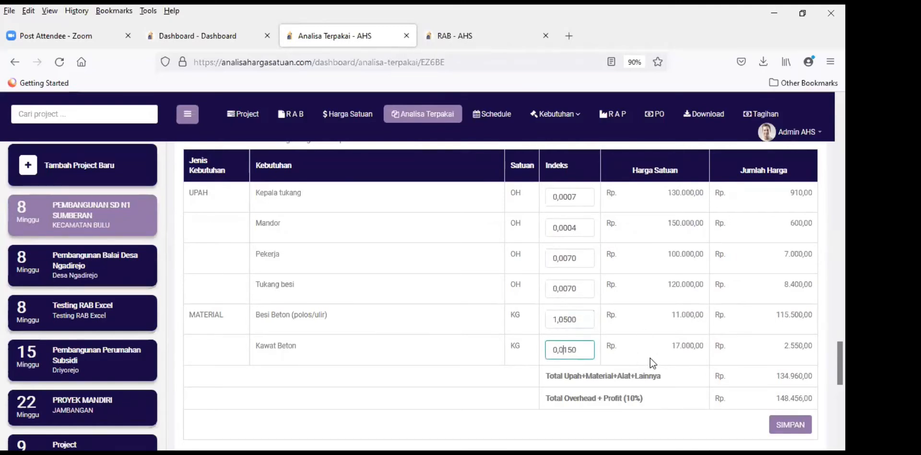
{"action": "scroll", "coordinate": [436, 341], "scroll_direction": "up", "scroll_amount": 1}
{"action": "scroll", "coordinate": [437, 342], "scroll_direction": "down", "scroll_amount": 3}
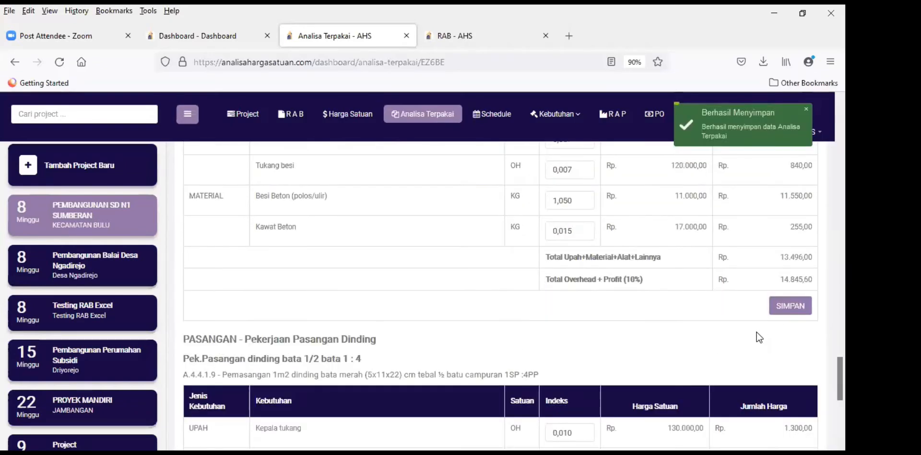
{"action": "scroll", "coordinate": [435, 308], "scroll_direction": "up", "scroll_amount": 4}
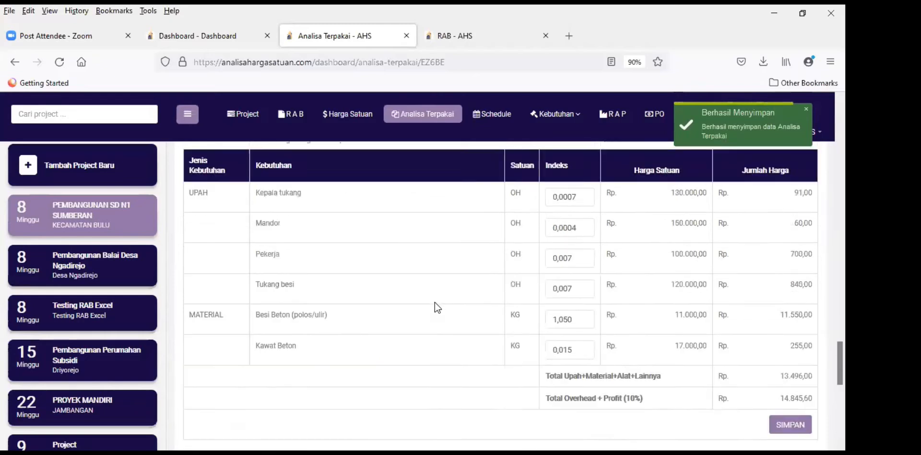
{"action": "scroll", "coordinate": [525, 316], "scroll_direction": "down", "scroll_amount": 3}
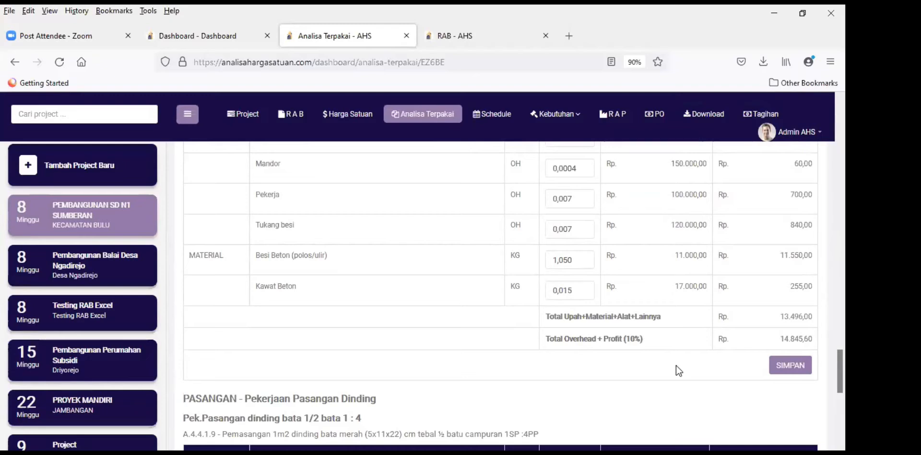
{"action": "scroll", "coordinate": [714, 377], "scroll_direction": "up", "scroll_amount": 2}
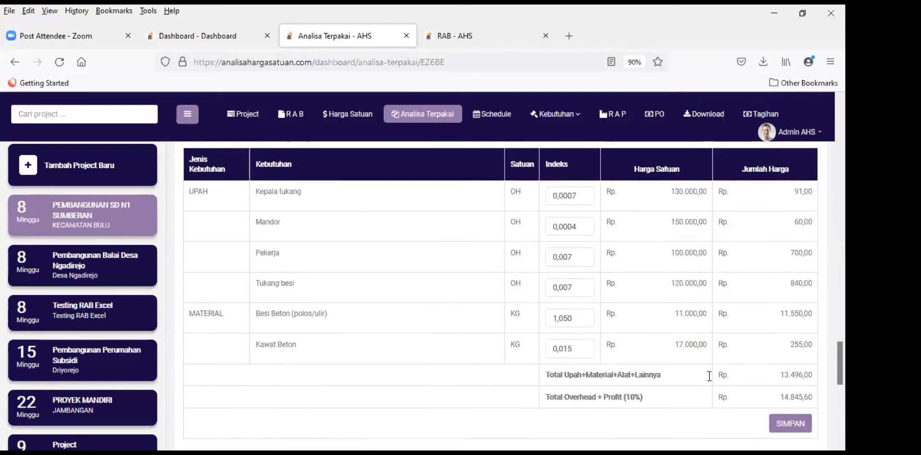
{"action": "scroll", "coordinate": [746, 400], "scroll_direction": "down", "scroll_amount": 2}
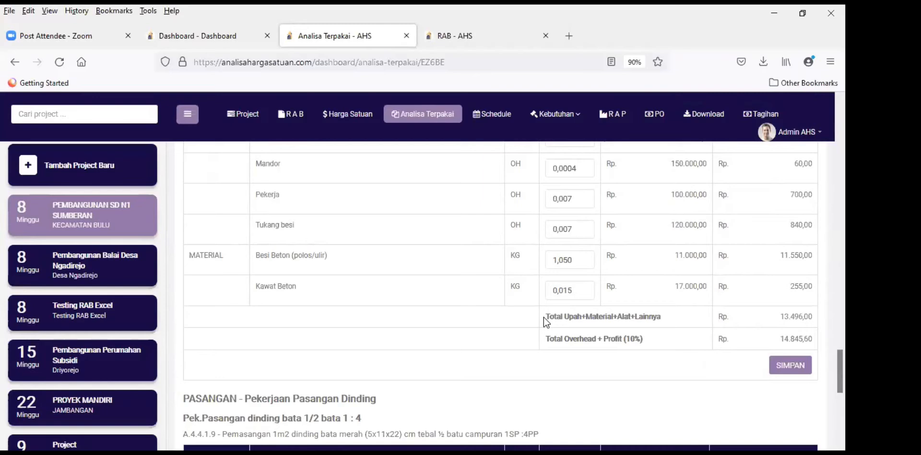
{"action": "scroll", "coordinate": [543, 317], "scroll_direction": "up", "scroll_amount": 10}
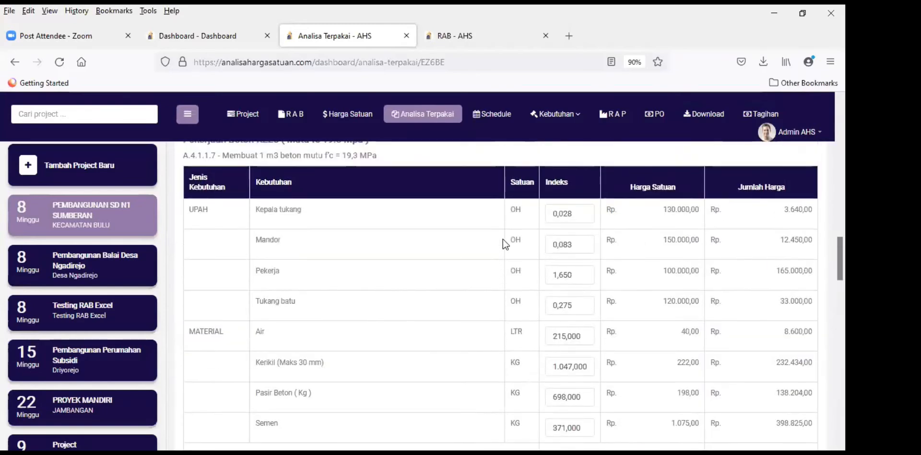
{"action": "scroll", "coordinate": [502, 239], "scroll_direction": "up", "scroll_amount": 5}
{"action": "left_click", "coordinate": [481, 36]}
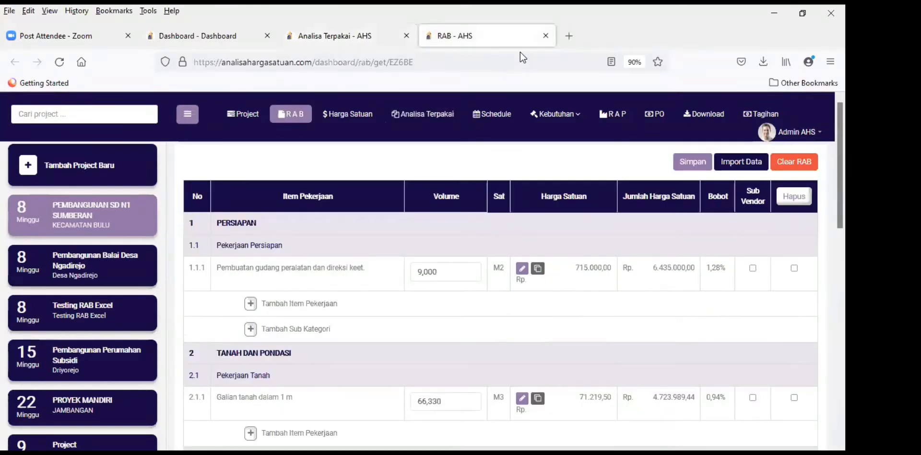
{"action": "left_click", "coordinate": [694, 166]}
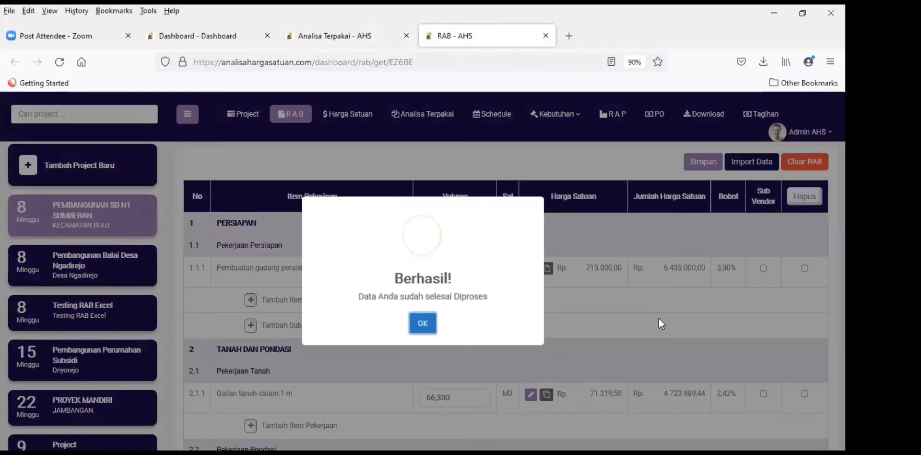
{"action": "left_click", "coordinate": [658, 318]}
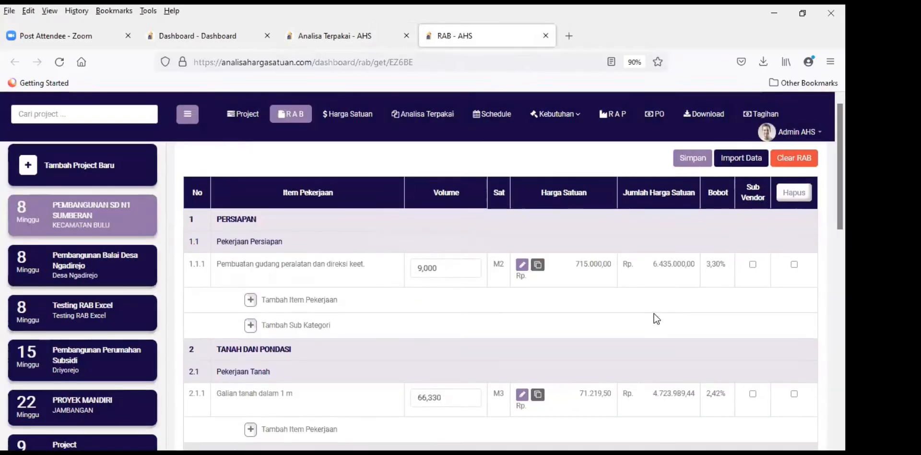
{"action": "scroll", "coordinate": [654, 317], "scroll_direction": "down", "scroll_amount": 4}
{"action": "scroll", "coordinate": [655, 318], "scroll_direction": "down", "scroll_amount": 5}
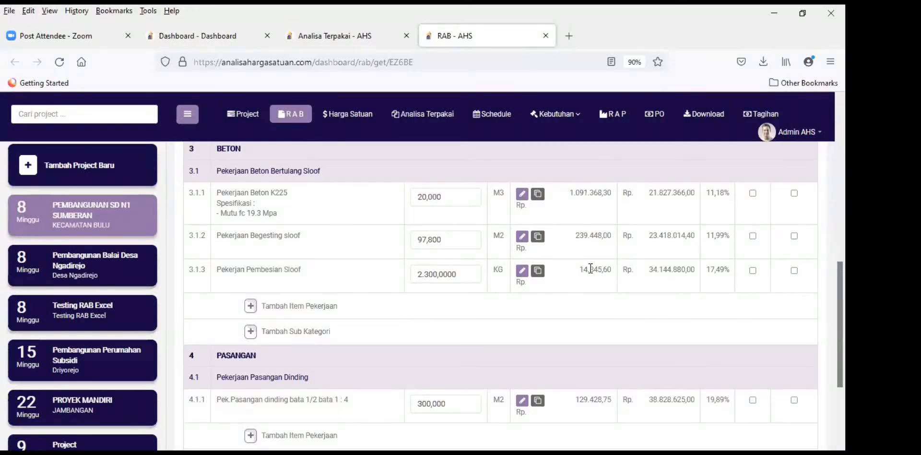
{"action": "left_click_drag", "start_coordinate": [583, 269], "coordinate": [606, 270]}
{"action": "left_click", "coordinate": [586, 319]}
{"action": "scroll", "coordinate": [503, 325], "scroll_direction": "down", "scroll_amount": 3}
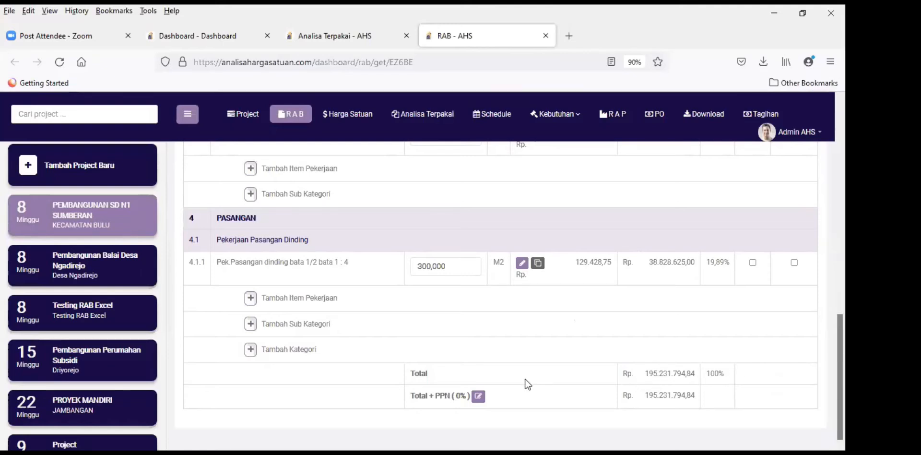
{"action": "scroll", "coordinate": [582, 339], "scroll_direction": "up", "scroll_amount": 10}
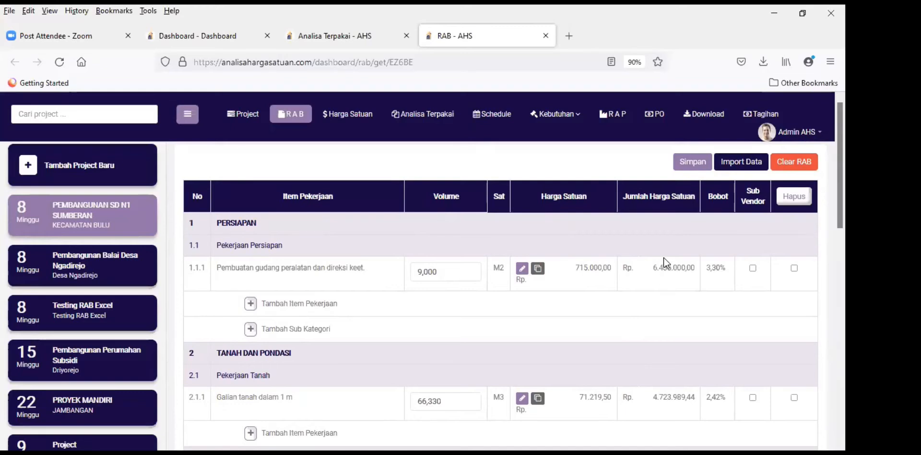
{"action": "scroll", "coordinate": [551, 331], "scroll_direction": "down", "scroll_amount": 3}
{"action": "scroll", "coordinate": [595, 317], "scroll_direction": "down", "scroll_amount": 3}
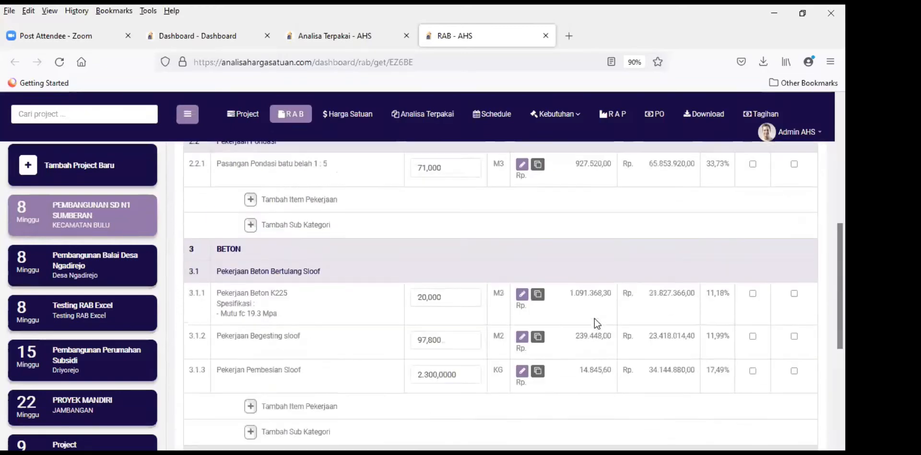
{"action": "scroll", "coordinate": [594, 319], "scroll_direction": "up", "scroll_amount": 6}
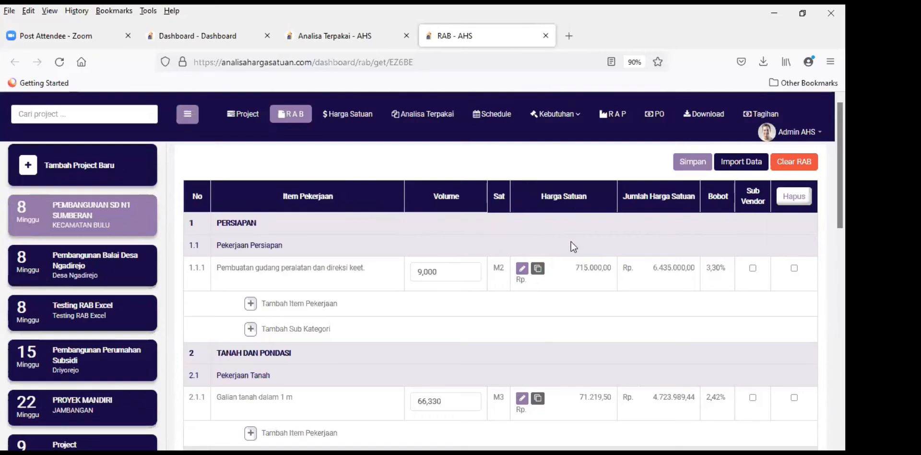
Step: Open the Schedule page running 01 April–25 May 2022 and scroll through its tasks
{"action": "left_click", "coordinate": [490, 120]}
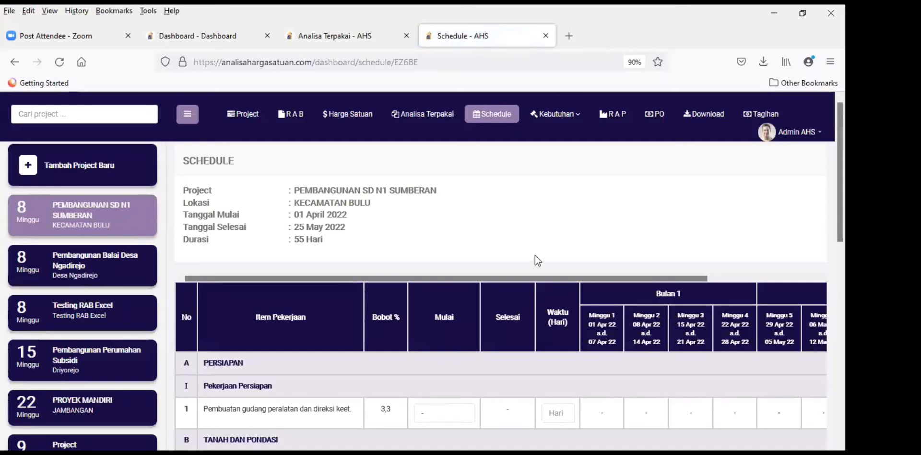
{"action": "scroll", "coordinate": [536, 244], "scroll_direction": "down", "scroll_amount": 2}
{"action": "scroll", "coordinate": [536, 245], "scroll_direction": "down", "scroll_amount": 2}
{"action": "scroll", "coordinate": [535, 246], "scroll_direction": "up", "scroll_amount": 3}
{"action": "scroll", "coordinate": [536, 246], "scroll_direction": "down", "scroll_amount": 1}
{"action": "scroll", "coordinate": [551, 217], "scroll_direction": "up", "scroll_amount": 2}
{"action": "scroll", "coordinate": [555, 215], "scroll_direction": "down", "scroll_amount": 4}
{"action": "scroll", "coordinate": [557, 268], "scroll_direction": "down", "scroll_amount": 5}
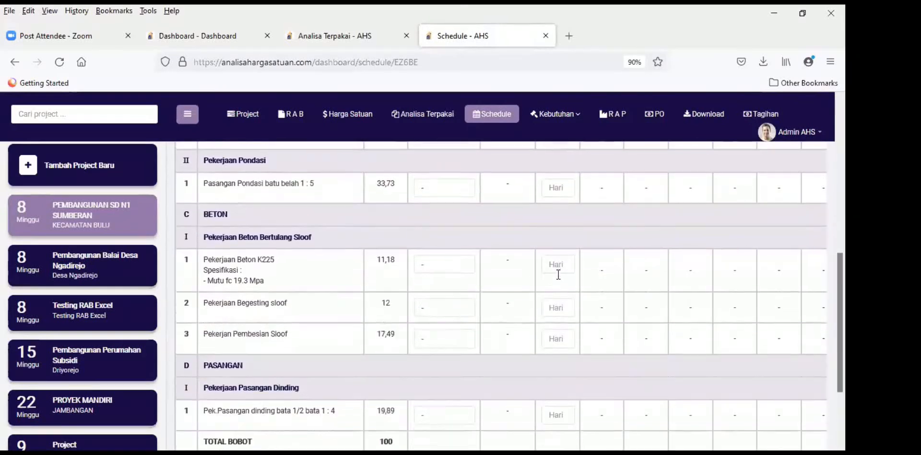
{"action": "scroll", "coordinate": [558, 266], "scroll_direction": "up", "scroll_amount": 8}
{"action": "scroll", "coordinate": [558, 269], "scroll_direction": "up", "scroll_amount": 1}
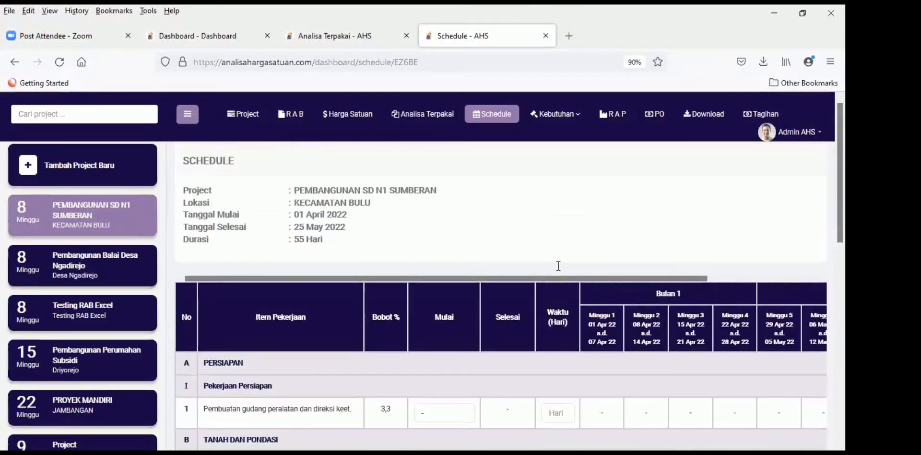
{"action": "scroll", "coordinate": [527, 283], "scroll_direction": "down", "scroll_amount": 1}
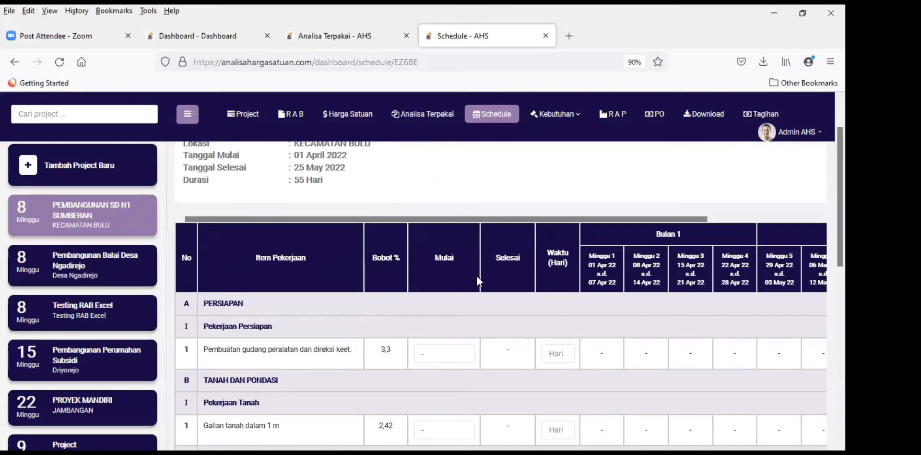
{"action": "scroll", "coordinate": [446, 278], "scroll_direction": "down", "scroll_amount": 1}
Step: Inspect the first task's Mulai and Waktu (Hari) fields and the item weights like 3,3%
{"action": "left_click", "coordinate": [452, 291]}
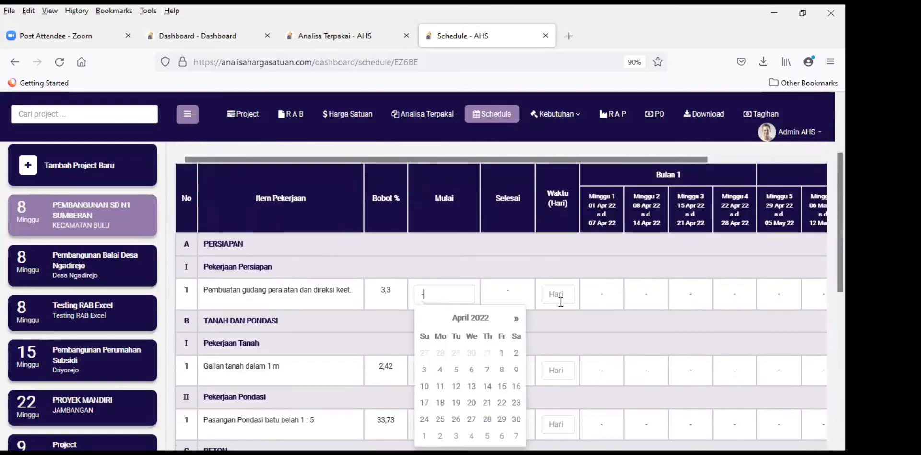
{"action": "left_click", "coordinate": [565, 293]}
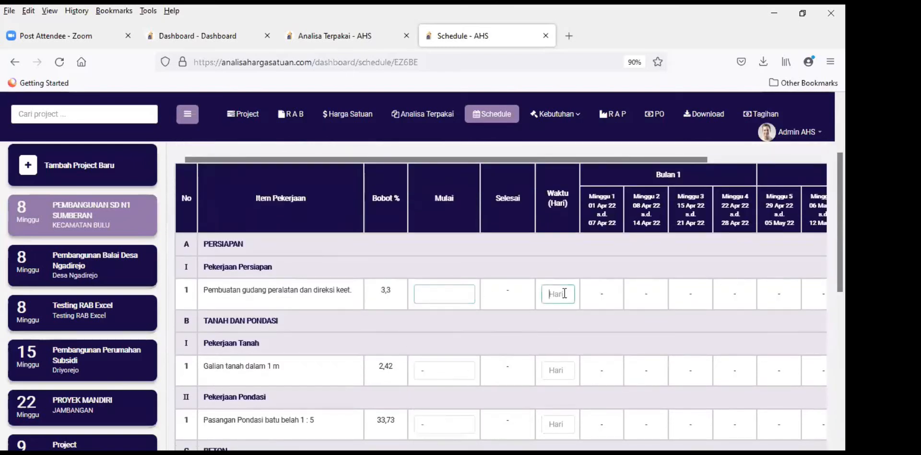
{"action": "scroll", "coordinate": [354, 273], "scroll_direction": "down", "scroll_amount": 3}
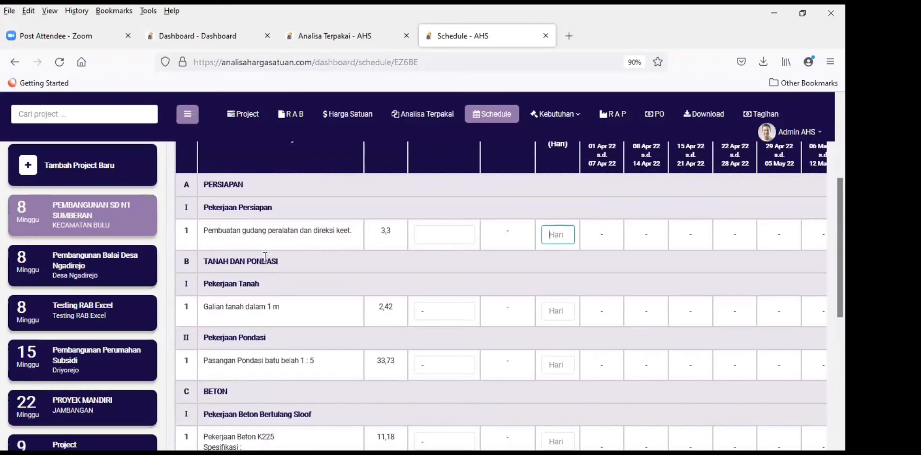
{"action": "scroll", "coordinate": [276, 346], "scroll_direction": "down", "scroll_amount": 4}
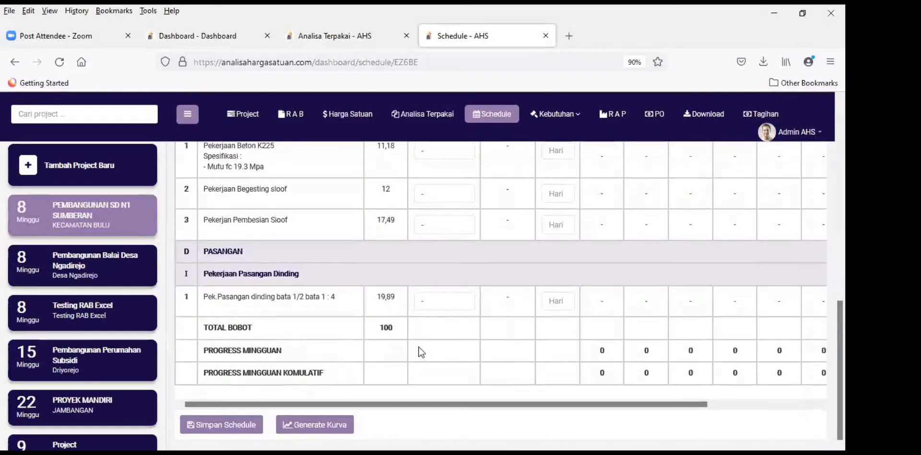
{"action": "scroll", "coordinate": [424, 336], "scroll_direction": "up", "scroll_amount": 8}
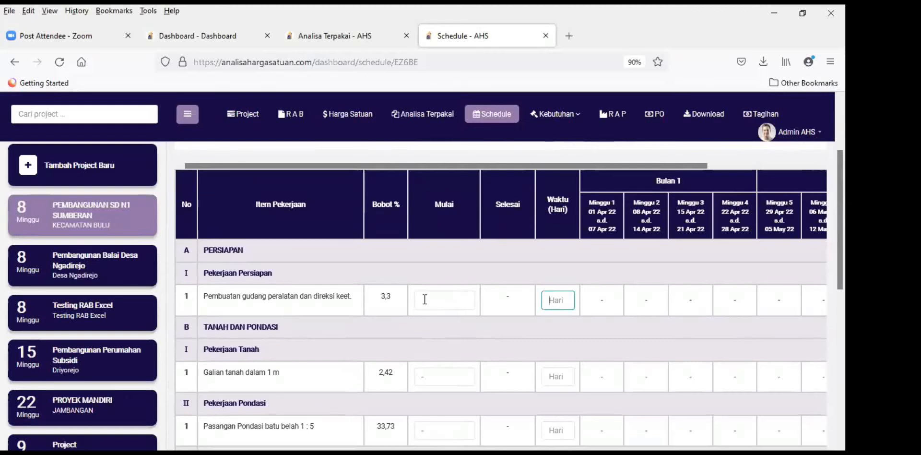
{"action": "scroll", "coordinate": [462, 267], "scroll_direction": "up", "scroll_amount": 3}
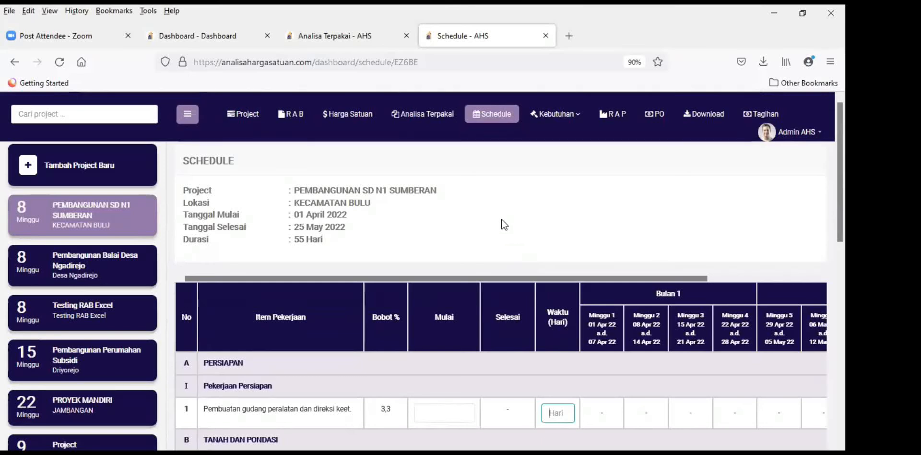
{"action": "scroll", "coordinate": [502, 220], "scroll_direction": "down", "scroll_amount": 3}
{"action": "scroll", "coordinate": [502, 219], "scroll_direction": "up", "scroll_amount": 3}
{"action": "scroll", "coordinate": [501, 219], "scroll_direction": "down", "scroll_amount": 2}
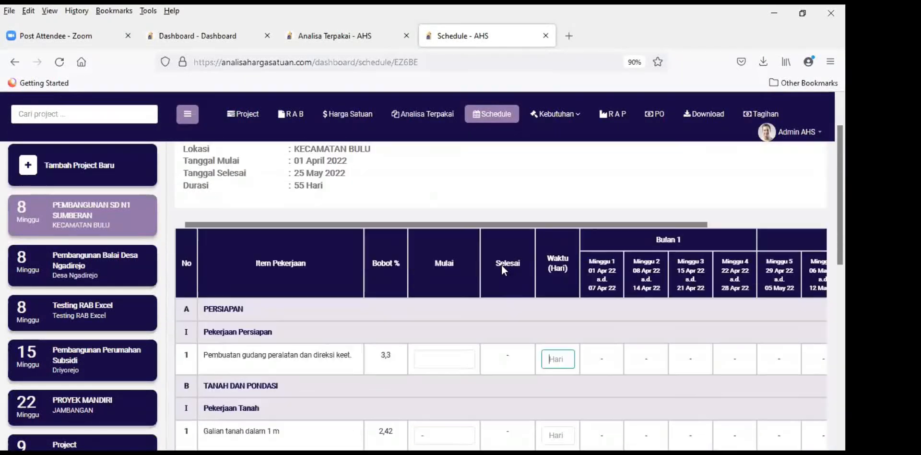
{"action": "scroll", "coordinate": [498, 232], "scroll_direction": "up", "scroll_amount": 2}
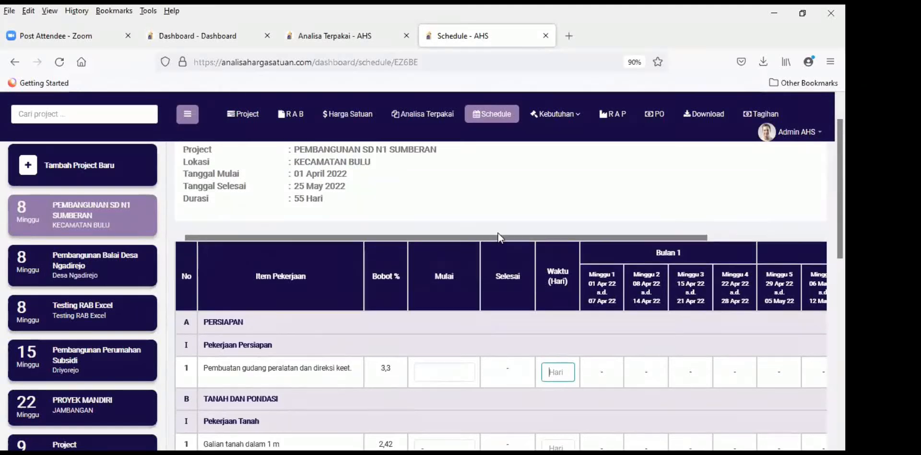
{"action": "scroll", "coordinate": [464, 273], "scroll_direction": "down", "scroll_amount": 3}
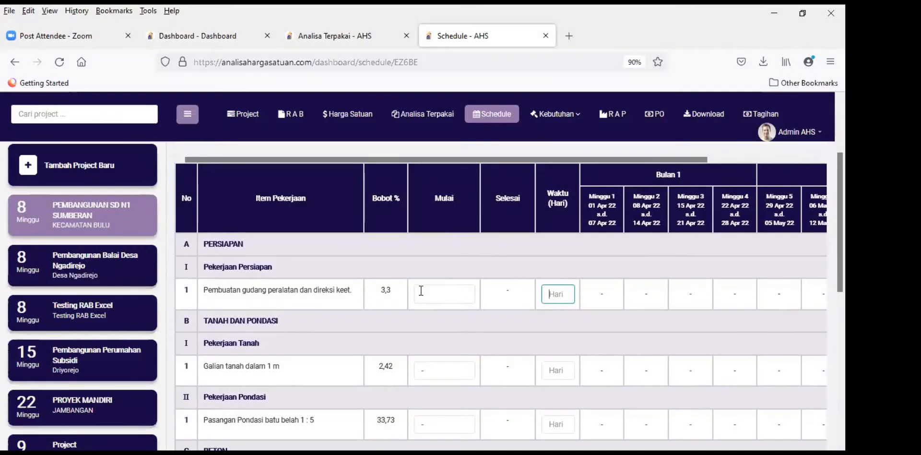
{"action": "left_click", "coordinate": [437, 291]}
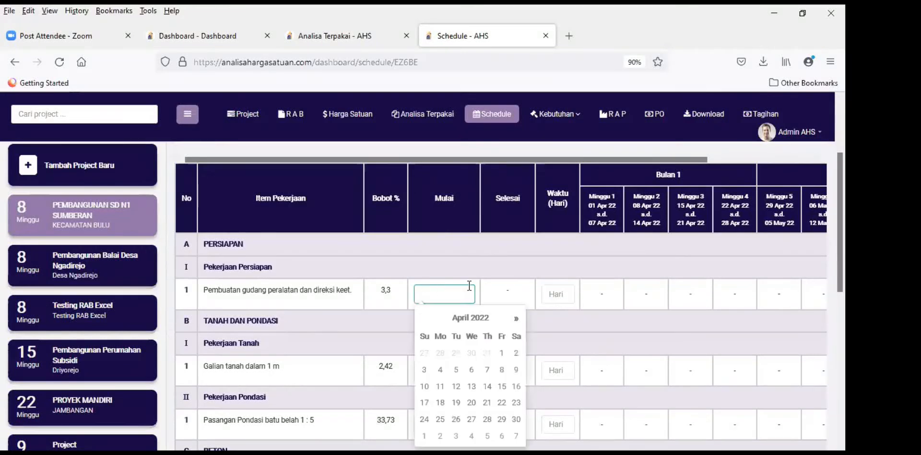
{"action": "double_click", "coordinate": [506, 268]}
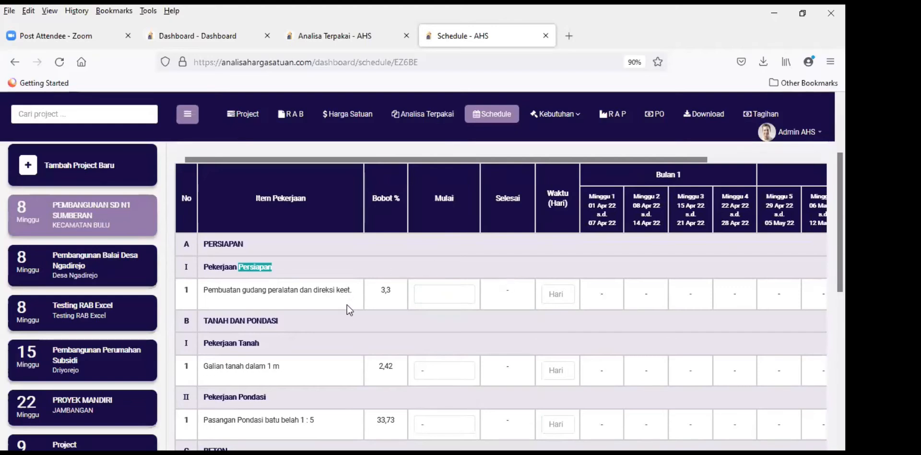
{"action": "left_click", "coordinate": [336, 348]}
{"action": "scroll", "coordinate": [401, 266], "scroll_direction": "up", "scroll_amount": 3}
{"action": "scroll", "coordinate": [418, 260], "scroll_direction": "down", "scroll_amount": 2}
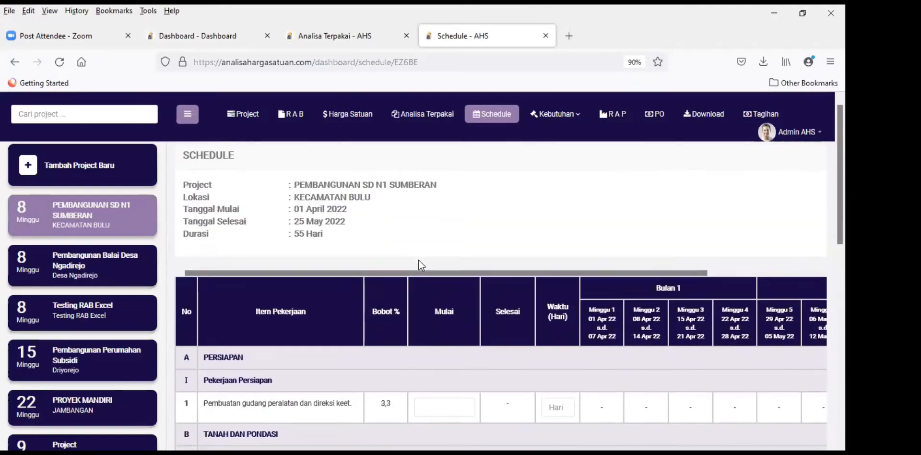
{"action": "scroll", "coordinate": [420, 264], "scroll_direction": "down", "scroll_amount": 2}
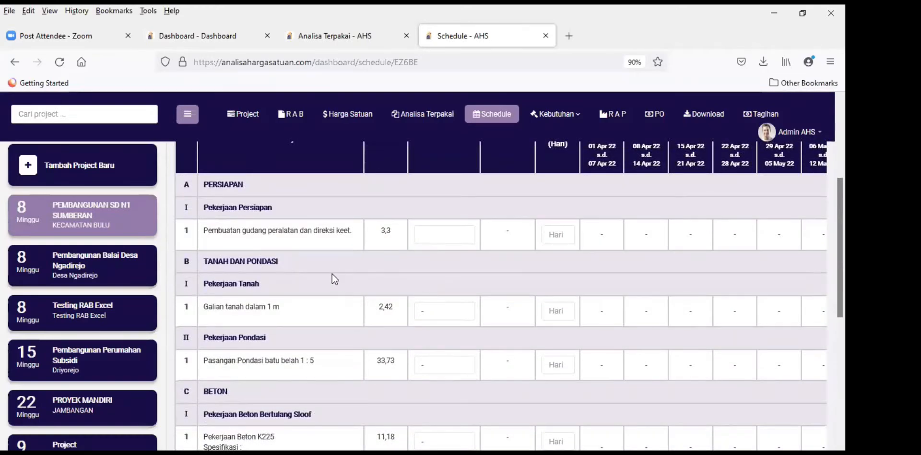
{"action": "scroll", "coordinate": [332, 275], "scroll_direction": "up", "scroll_amount": 3}
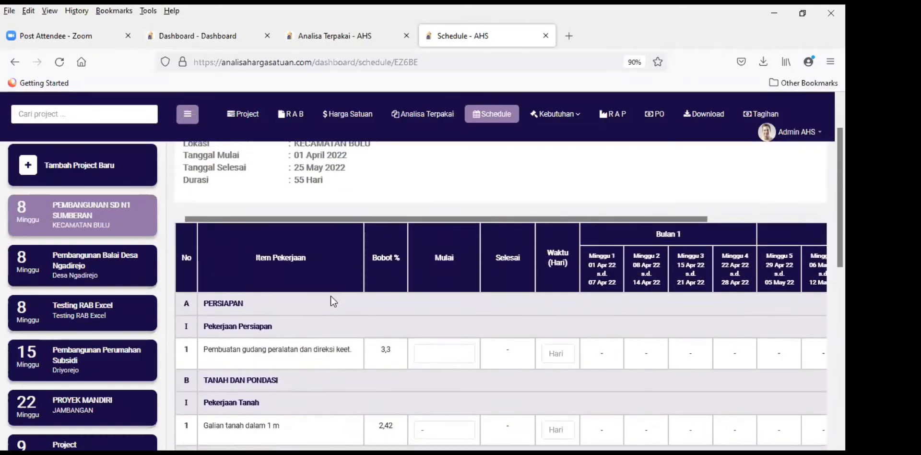
{"action": "scroll", "coordinate": [330, 295], "scroll_direction": "up", "scroll_amount": 2}
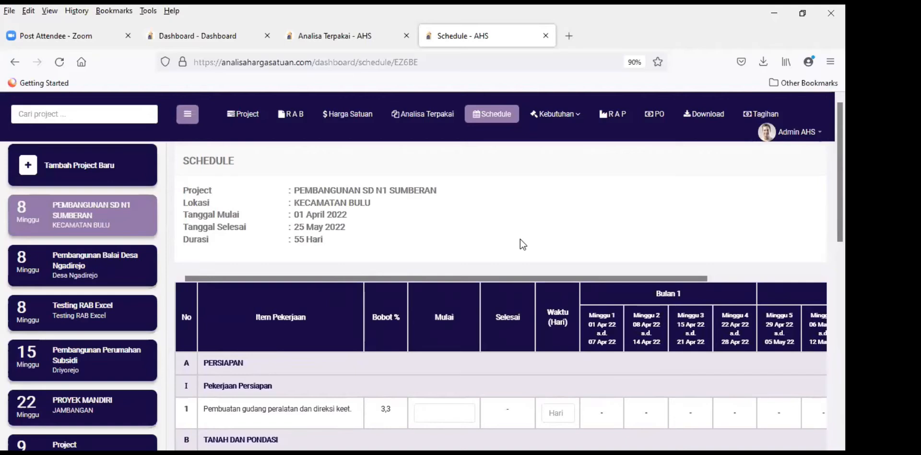
{"action": "scroll", "coordinate": [516, 281], "scroll_direction": "down", "scroll_amount": 3}
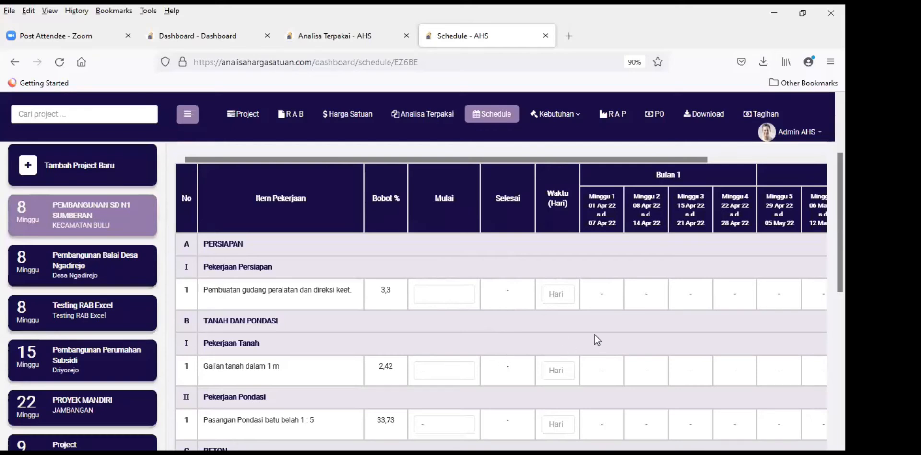
{"action": "scroll", "coordinate": [462, 296], "scroll_direction": "up", "scroll_amount": 3}
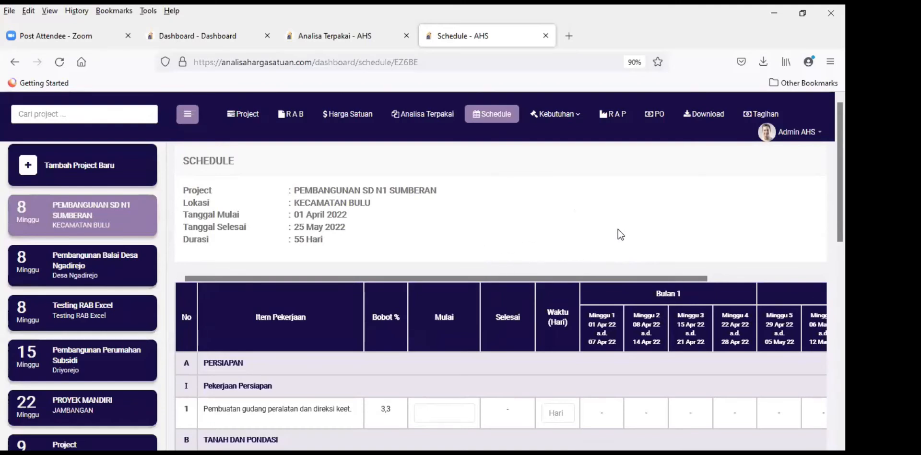
{"action": "scroll", "coordinate": [614, 226], "scroll_direction": "down", "scroll_amount": 3}
{"action": "scroll", "coordinate": [614, 226], "scroll_direction": "up", "scroll_amount": 3}
{"action": "scroll", "coordinate": [556, 274], "scroll_direction": "down", "scroll_amount": 2}
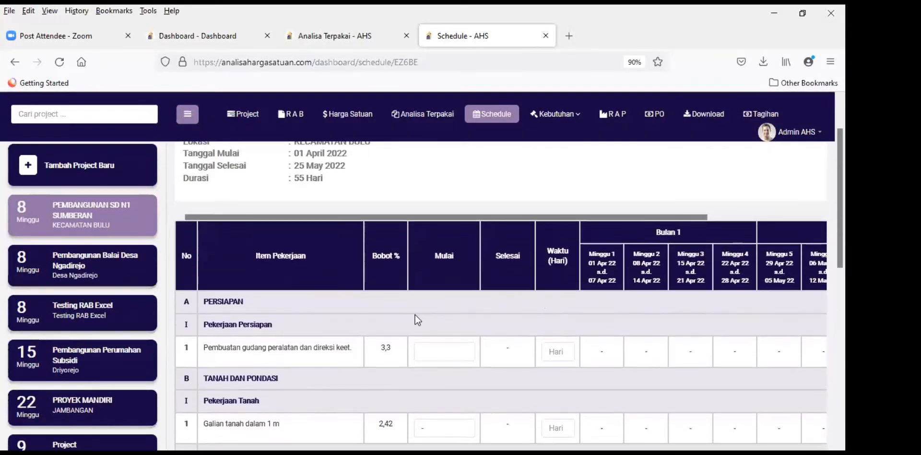
{"action": "scroll", "coordinate": [384, 315], "scroll_direction": "down", "scroll_amount": 2}
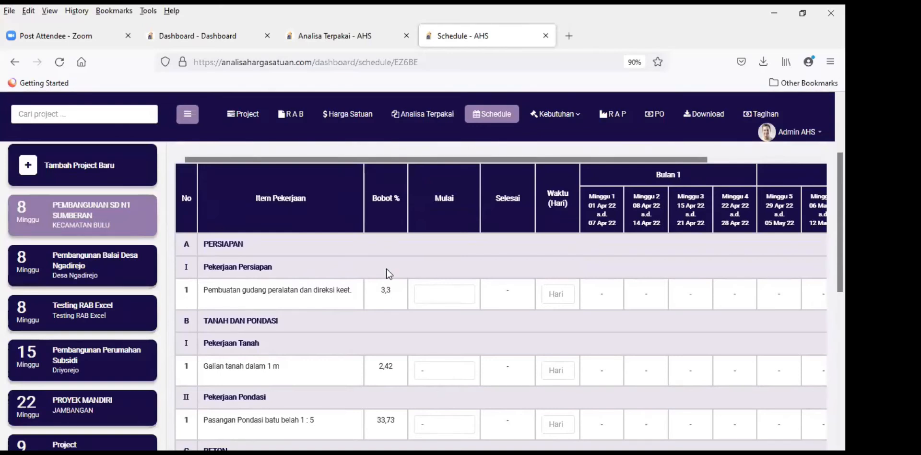
Step: Check the project's location, start date and 55-day duration, then return to the Schedule
{"action": "left_click", "coordinate": [243, 116]}
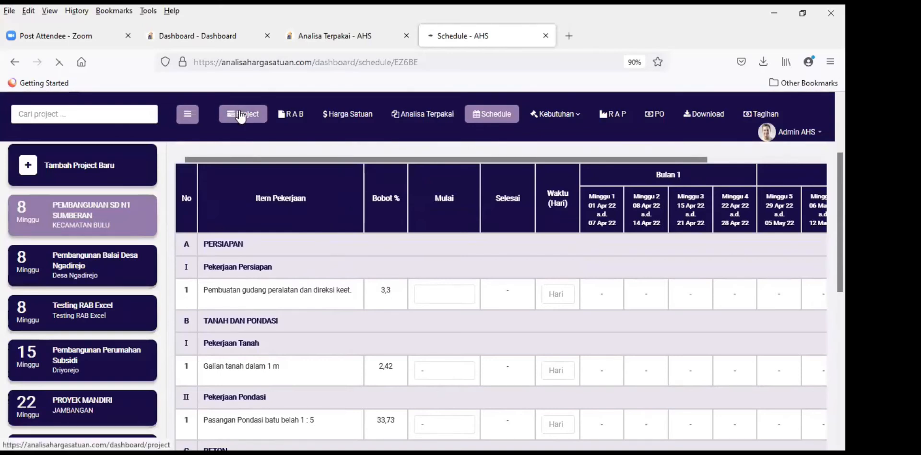
{"action": "scroll", "coordinate": [318, 301], "scroll_direction": "down", "scroll_amount": 1}
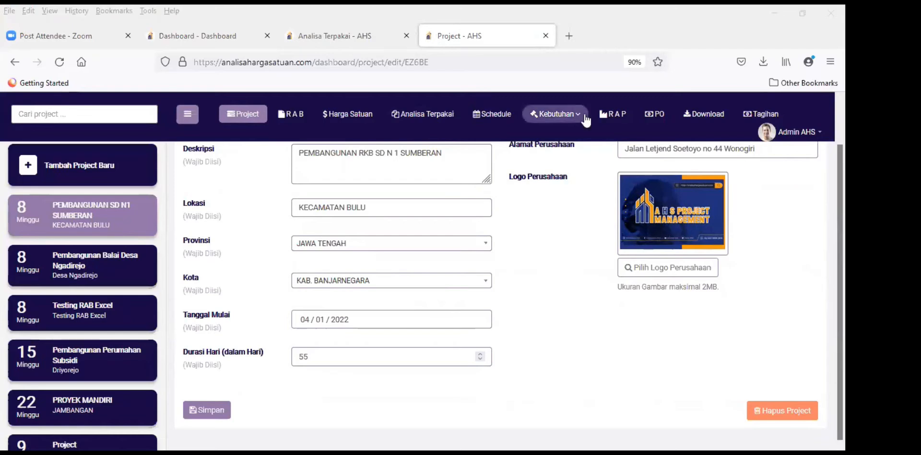
{"action": "left_click", "coordinate": [494, 120]}
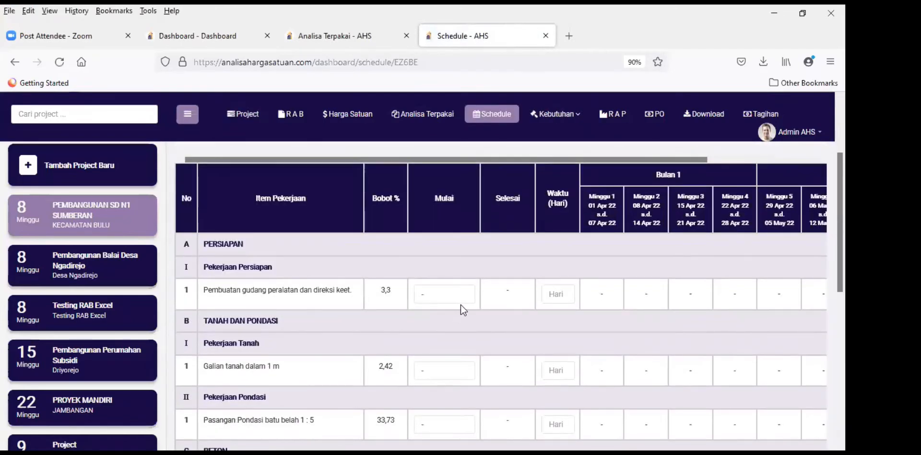
Step: Schedule the gudang work to start 1 April 2022 for 8 days
{"action": "left_click", "coordinate": [438, 294]}
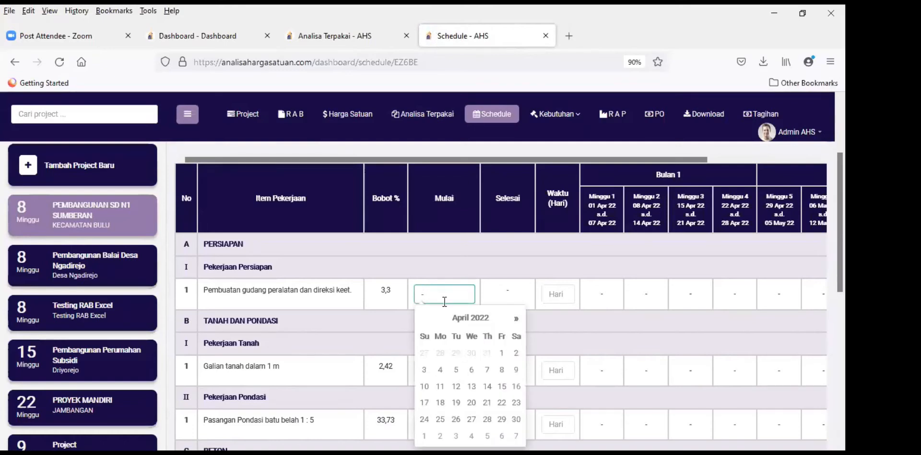
{"action": "left_click", "coordinate": [501, 353]}
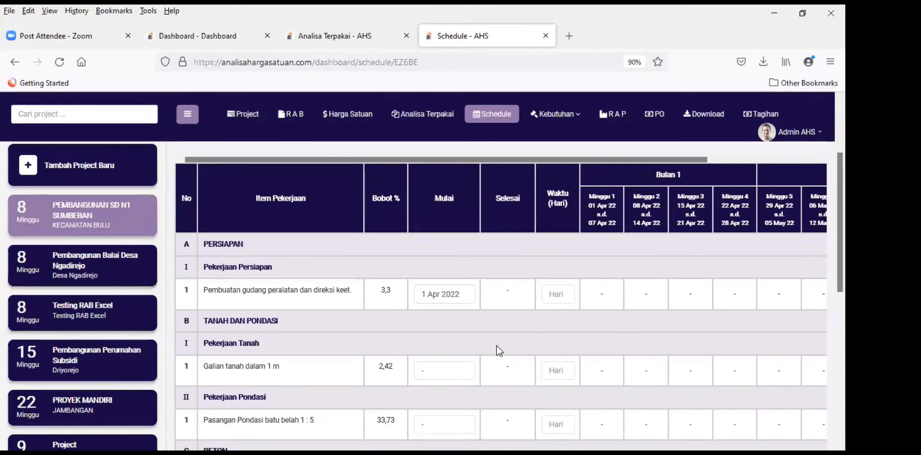
{"action": "left_click", "coordinate": [553, 293]}
{"action": "type", "text": "8"}
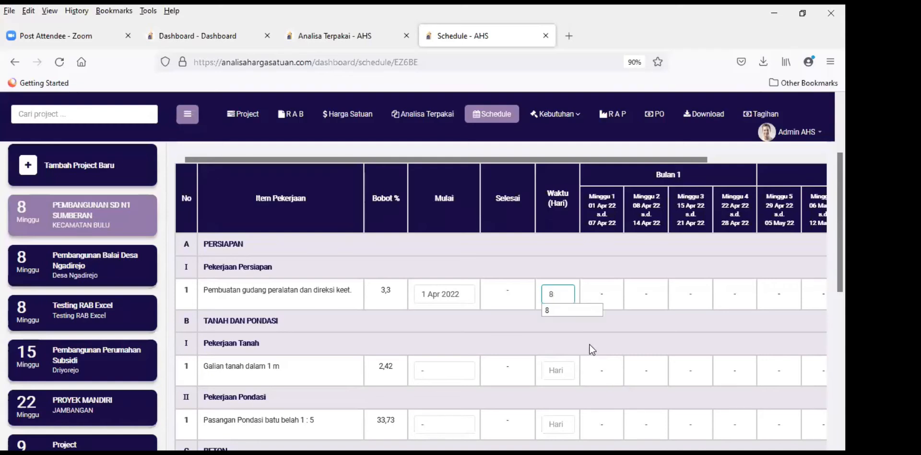
{"action": "left_click", "coordinate": [562, 311]}
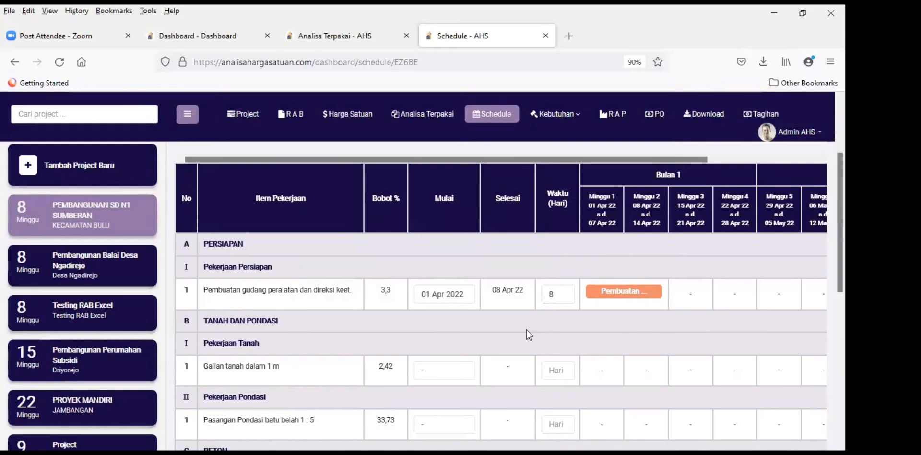
Step: Schedule Galian tanah to start 8 April 2022 for 13 days
{"action": "scroll", "coordinate": [477, 313], "scroll_direction": "down", "scroll_amount": 2}
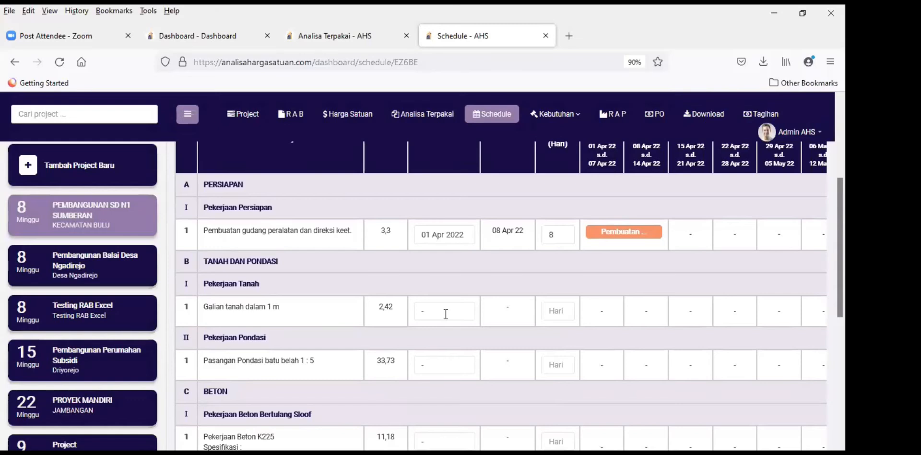
{"action": "left_click", "coordinate": [446, 314]}
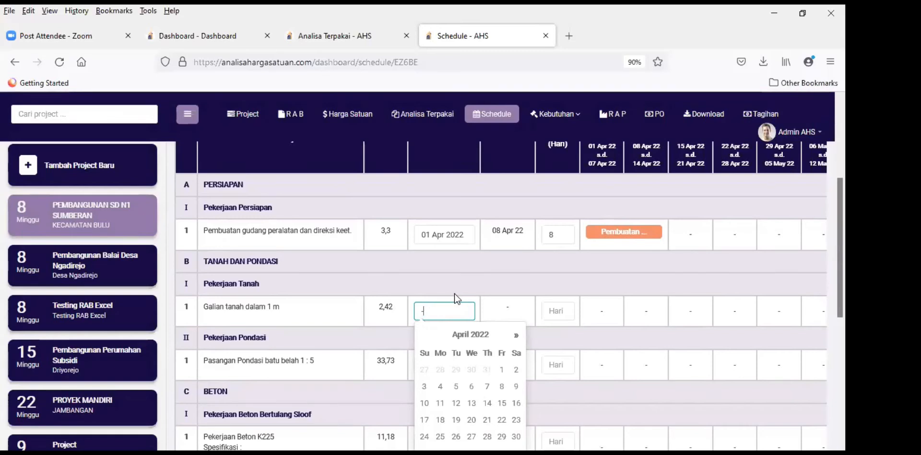
{"action": "left_click", "coordinate": [502, 386]}
{"action": "left_click", "coordinate": [549, 312]}
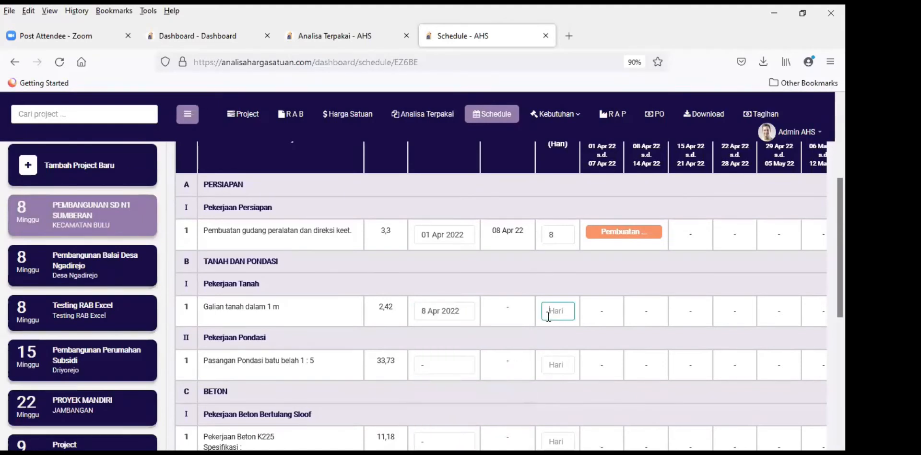
{"action": "type", "text": "13"}
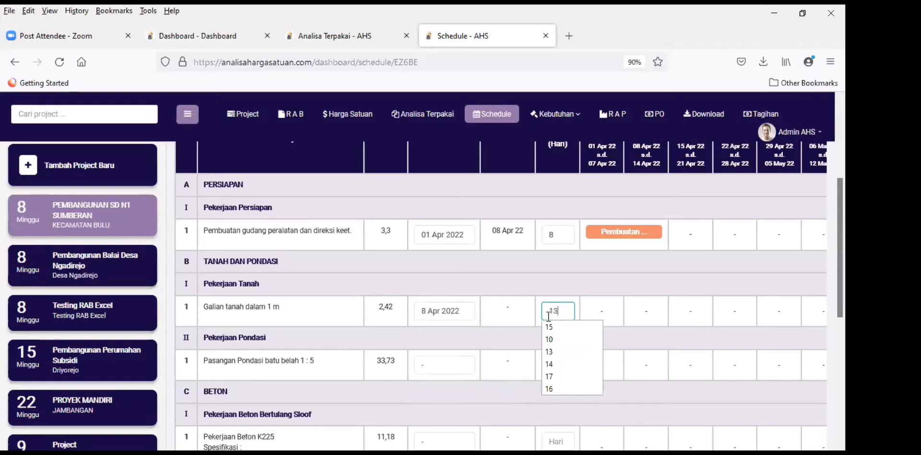
{"action": "left_click", "coordinate": [441, 325]}
{"action": "left_click", "coordinate": [532, 348]}
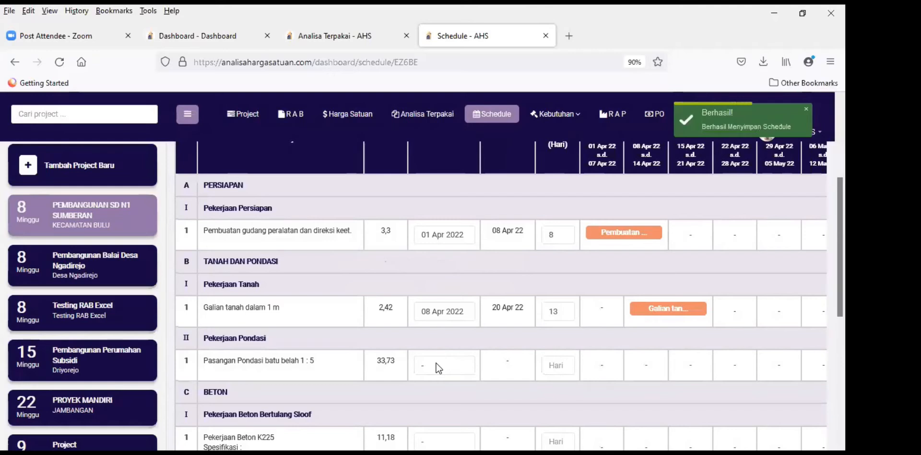
Step: Schedule Pasangan Pondasi to start 15 April 2022 for 14 days
{"action": "scroll", "coordinate": [439, 355], "scroll_direction": "down", "scroll_amount": 3}
{"action": "left_click", "coordinate": [448, 306]}
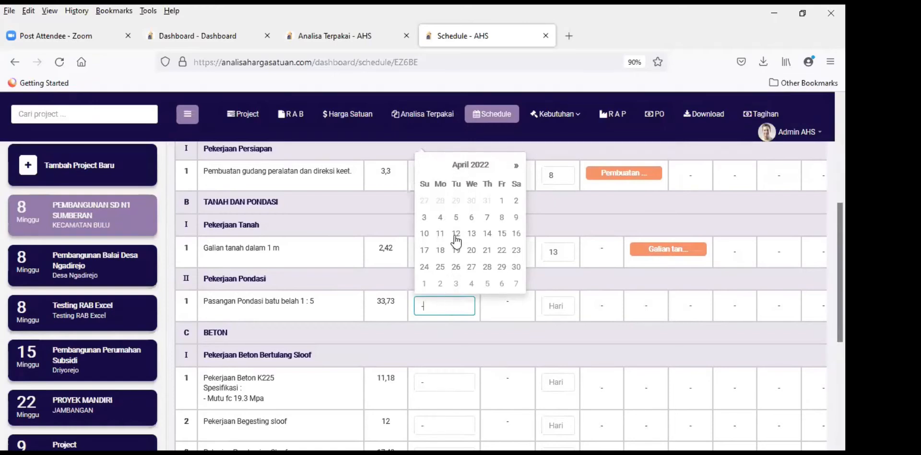
{"action": "left_click", "coordinate": [502, 233]}
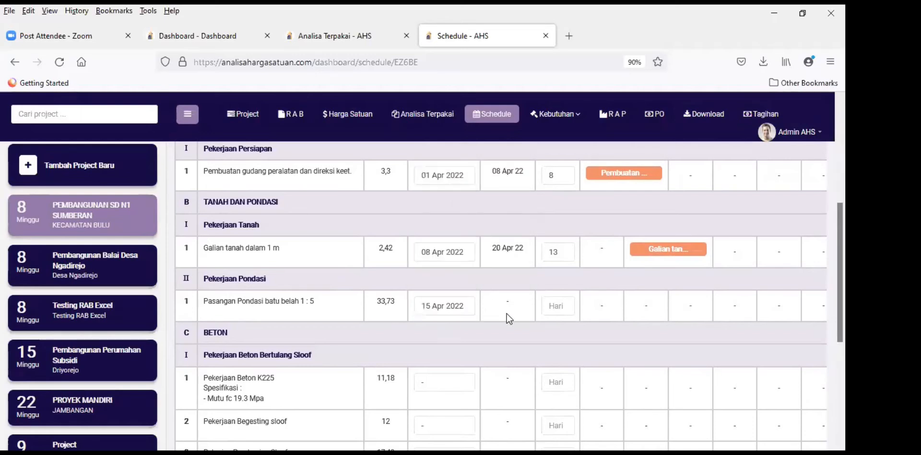
{"action": "left_click", "coordinate": [560, 308]}
{"action": "type", "text": "14"}
{"action": "left_click", "coordinate": [514, 335]}
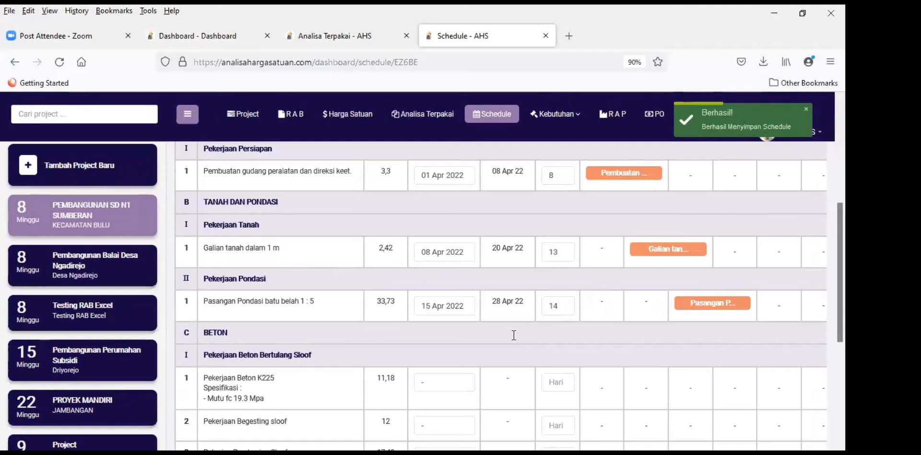
{"action": "scroll", "coordinate": [513, 334], "scroll_direction": "down", "scroll_amount": 2}
{"action": "scroll", "coordinate": [513, 335], "scroll_direction": "down", "scroll_amount": 1}
{"action": "scroll", "coordinate": [514, 335], "scroll_direction": "down", "scroll_amount": 1}
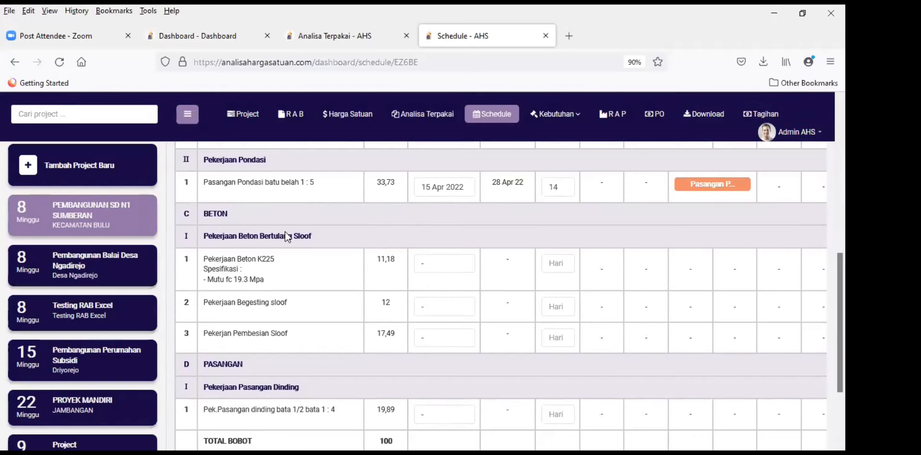
{"action": "scroll", "coordinate": [442, 267], "scroll_direction": "down", "scroll_amount": 2}
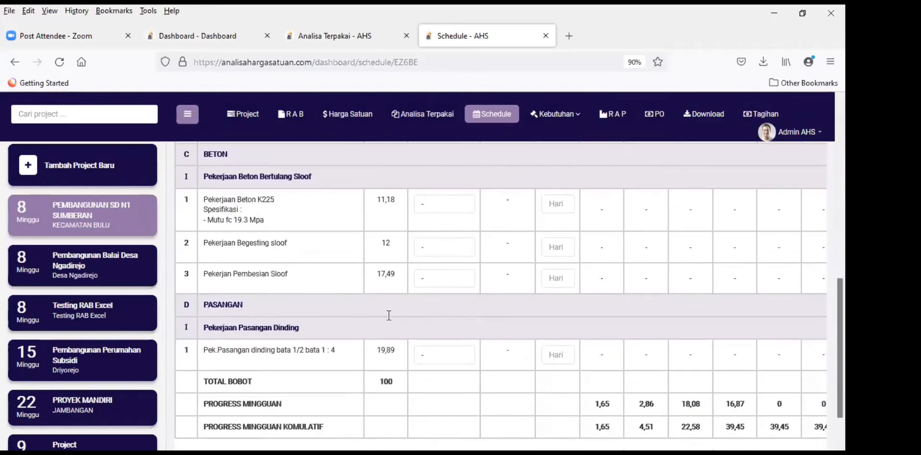
{"action": "scroll", "coordinate": [314, 292], "scroll_direction": "up", "scroll_amount": 2}
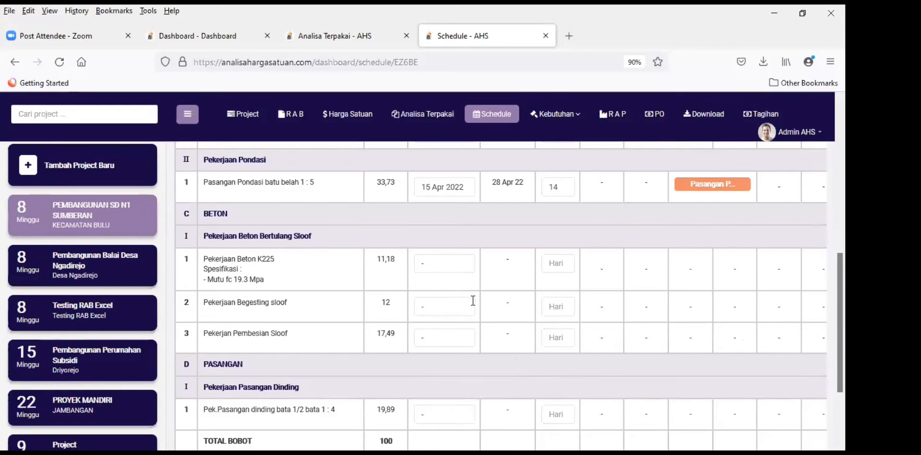
Step: Schedule Pembesian Sloof to start 22 April 2022 for 10 days
{"action": "left_click", "coordinate": [458, 338]}
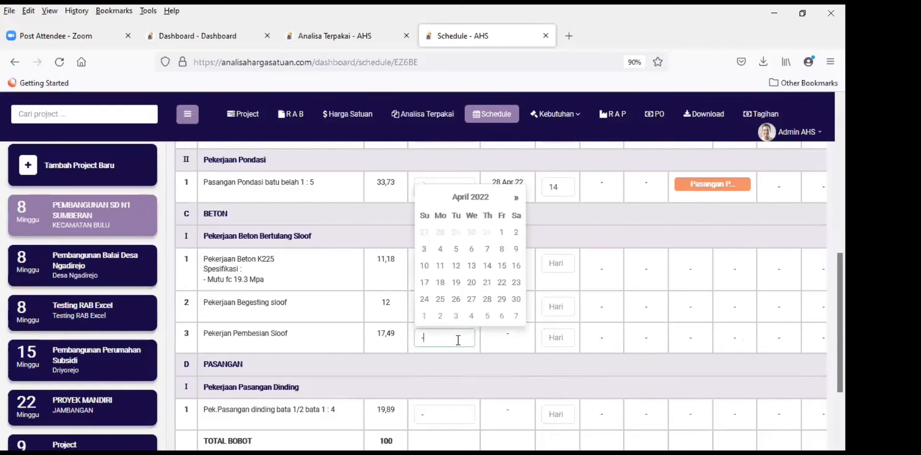
{"action": "left_click", "coordinate": [554, 373]}
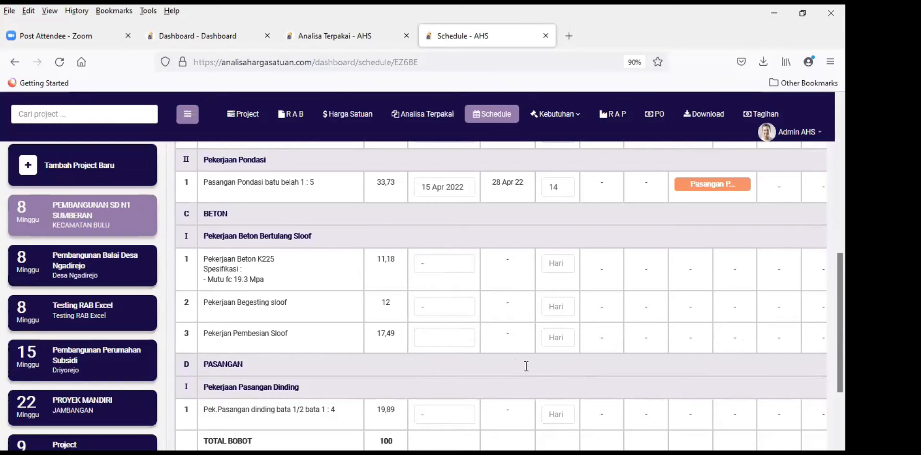
{"action": "left_click", "coordinate": [440, 335]}
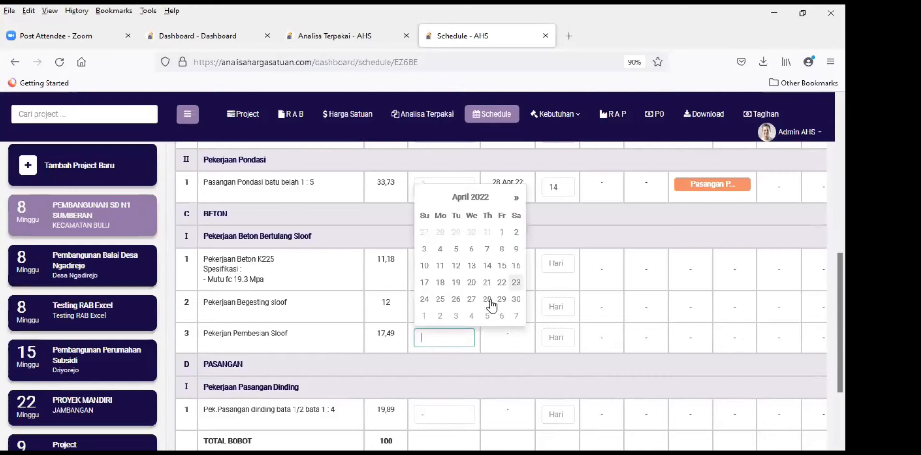
{"action": "left_click", "coordinate": [558, 335]}
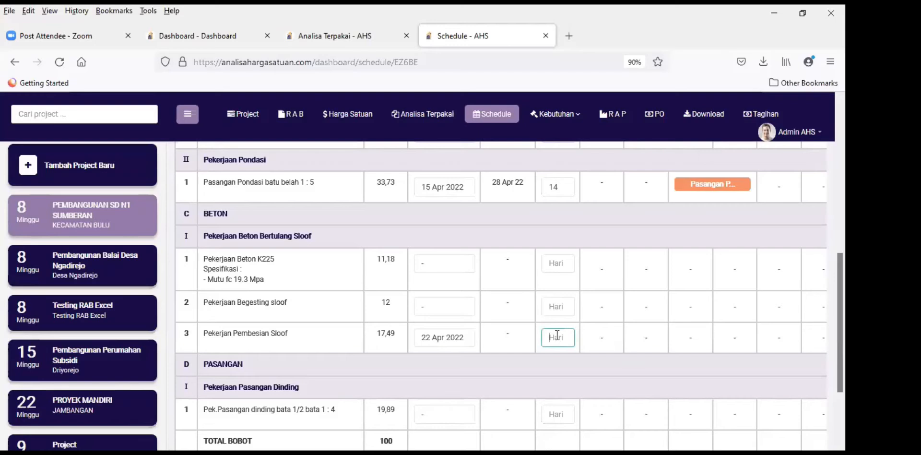
{"action": "type", "text": "10"}
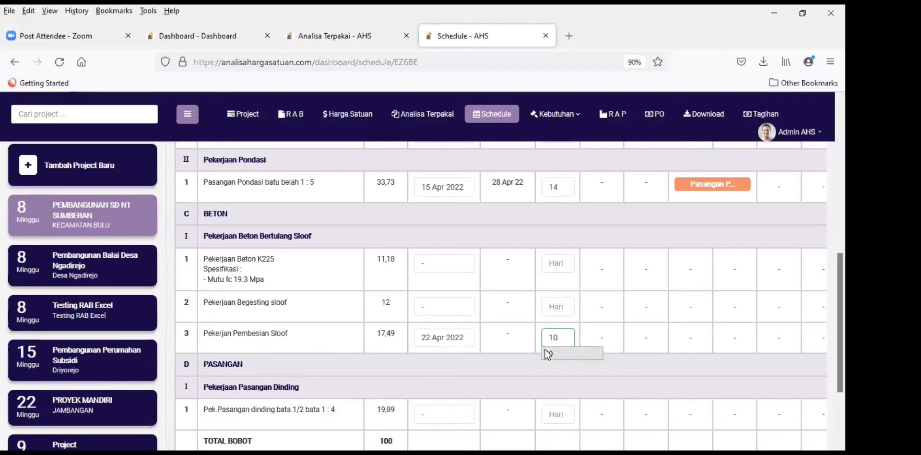
{"action": "key", "text": "Return"}
{"action": "key", "text": "Return"}
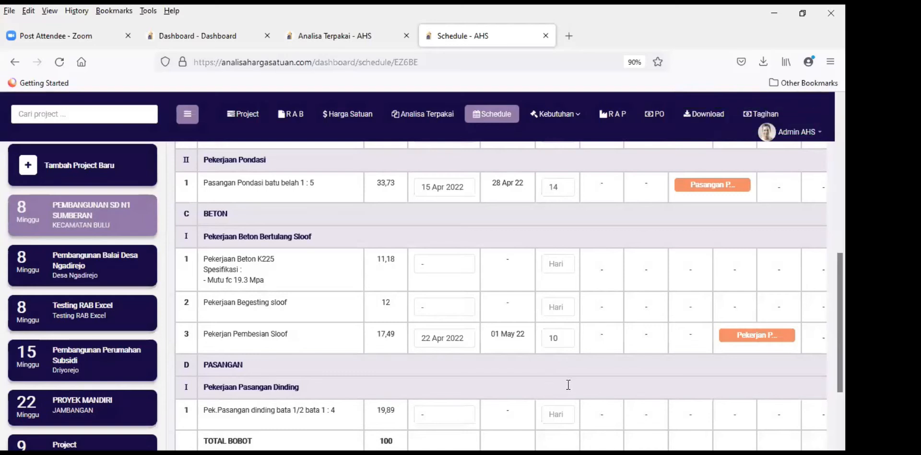
Step: Schedule Begesting sloof to start 29 April 2022 for 7 days
{"action": "left_click", "coordinate": [448, 307]}
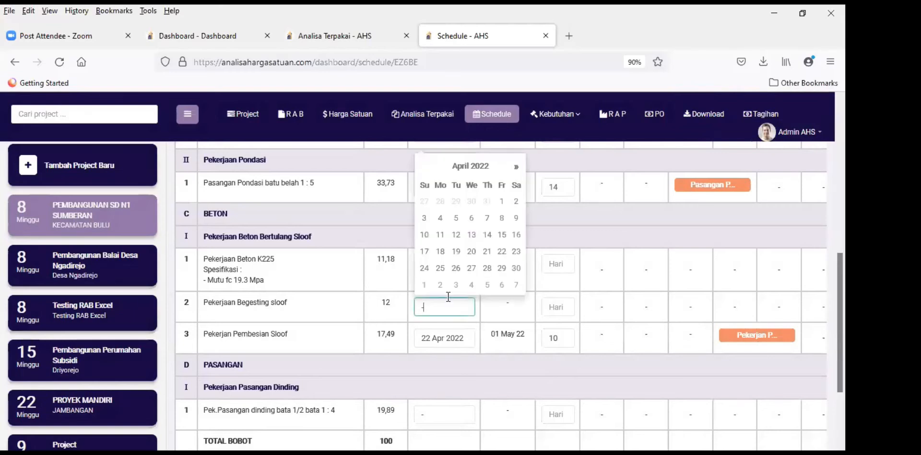
{"action": "left_click", "coordinate": [502, 268]}
{"action": "left_click", "coordinate": [563, 307]}
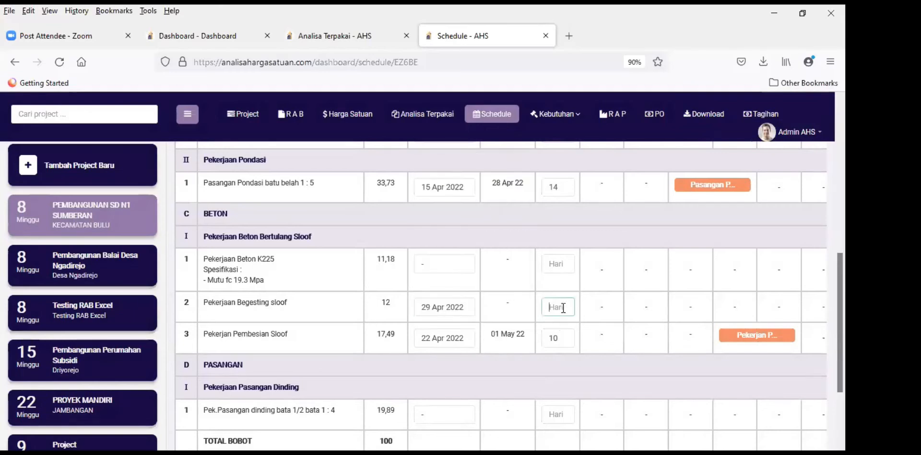
{"action": "type", "text": "7"}
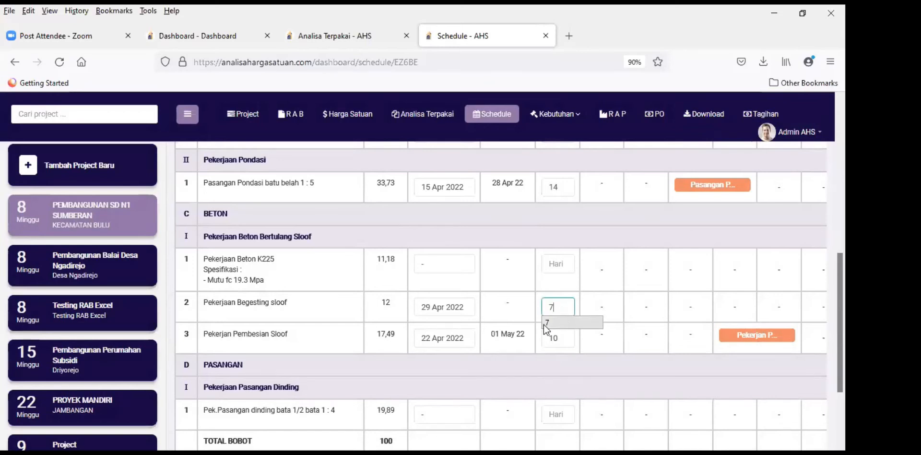
{"action": "left_click", "coordinate": [545, 325]}
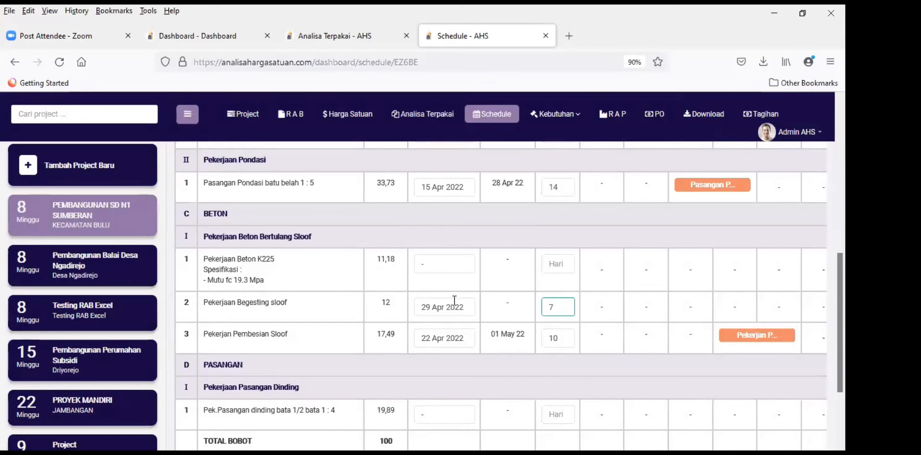
{"action": "left_click", "coordinate": [437, 261]}
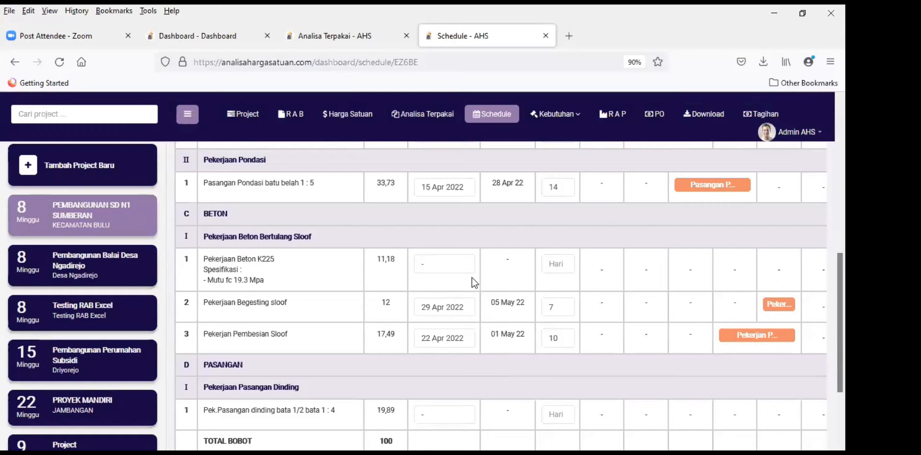
Step: Schedule Pekerjaan Beton K225 to start 4 April 2022 for 3 days
{"action": "left_click", "coordinate": [450, 263]}
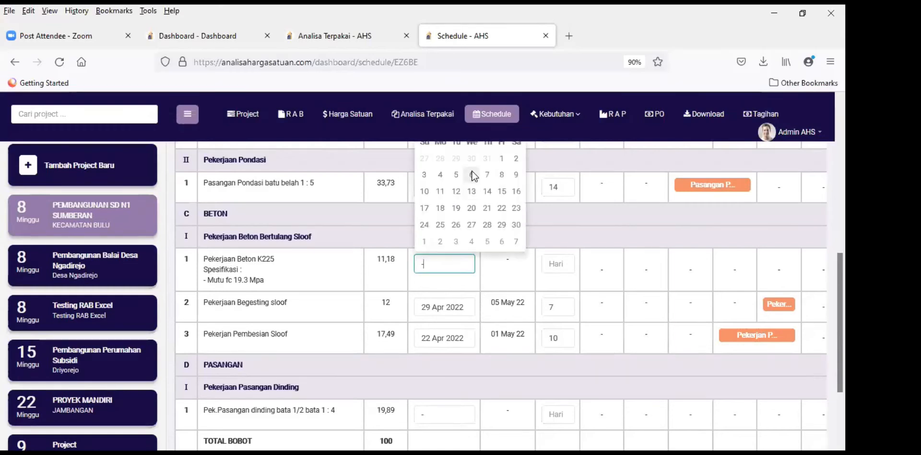
{"action": "left_click", "coordinate": [440, 174]}
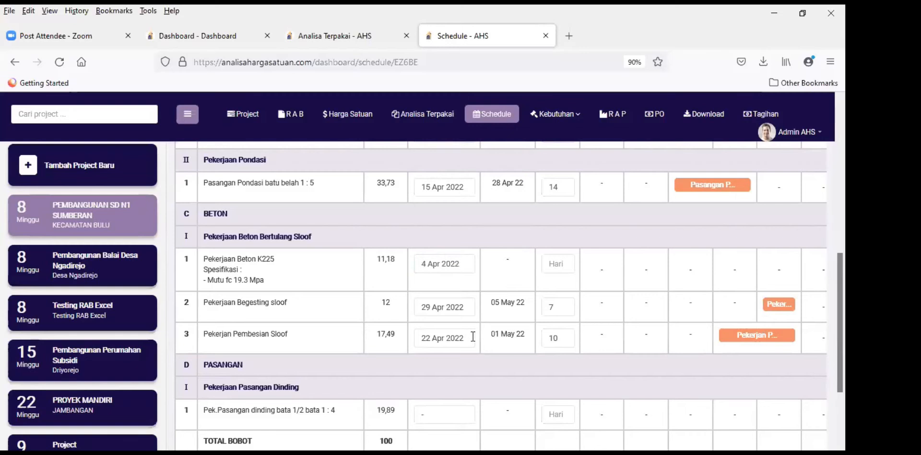
{"action": "left_click", "coordinate": [555, 263]}
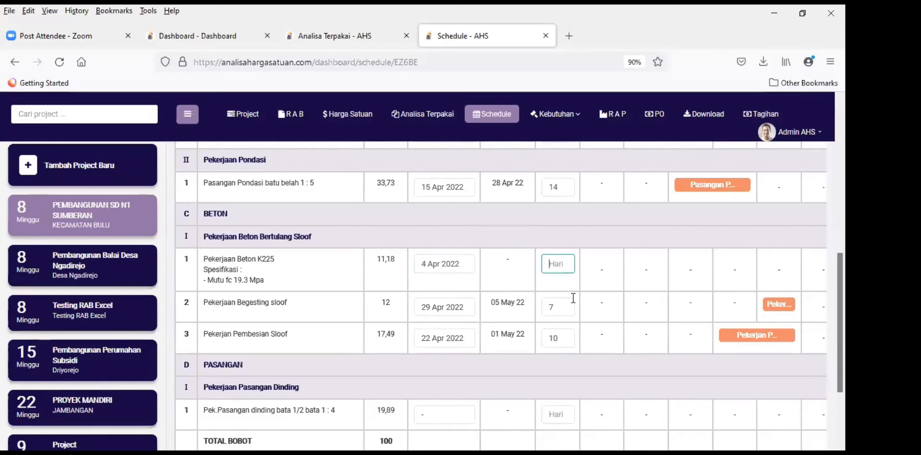
{"action": "type", "text": "3"}
{"action": "left_click", "coordinate": [600, 361]}
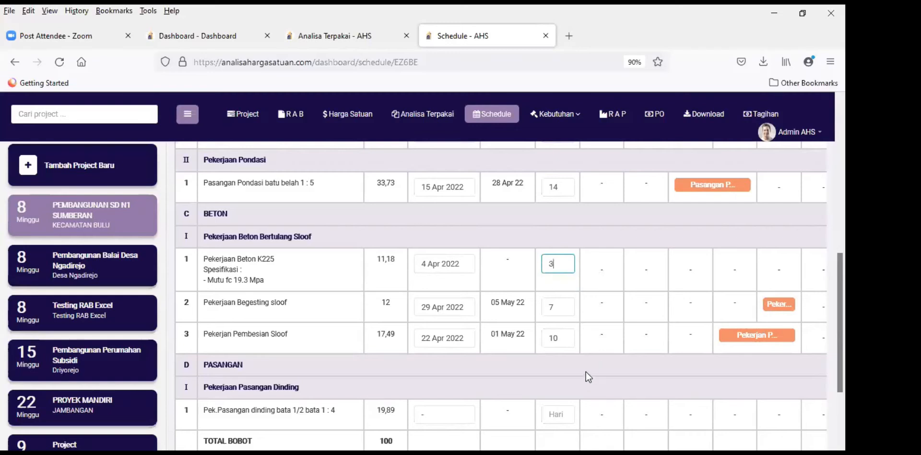
{"action": "left_click", "coordinate": [586, 371]}
{"action": "scroll", "coordinate": [558, 336], "scroll_direction": "down", "scroll_amount": 3}
{"action": "scroll", "coordinate": [581, 290], "scroll_direction": "up", "scroll_amount": 1}
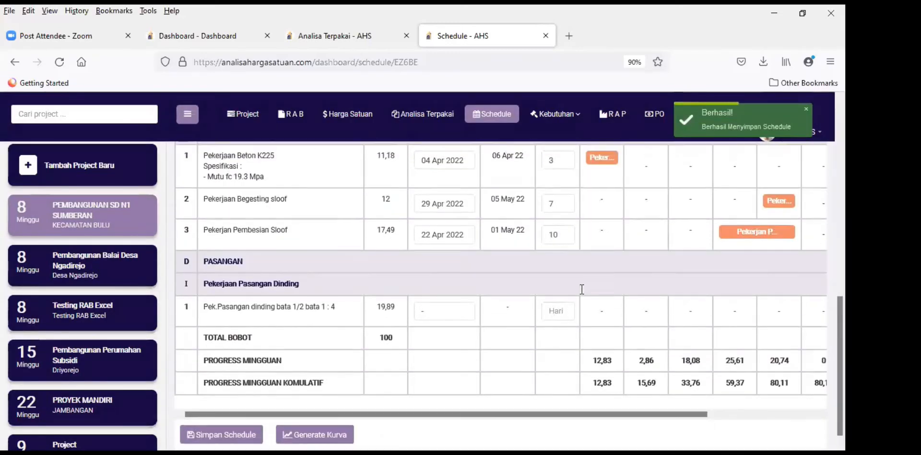
{"action": "scroll", "coordinate": [581, 289], "scroll_direction": "up", "scroll_amount": 5}
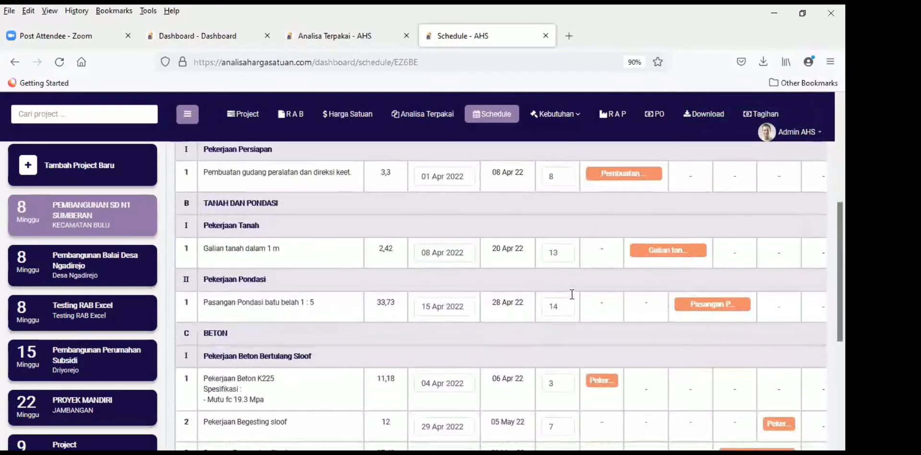
{"action": "scroll", "coordinate": [571, 294], "scroll_direction": "down", "scroll_amount": 5}
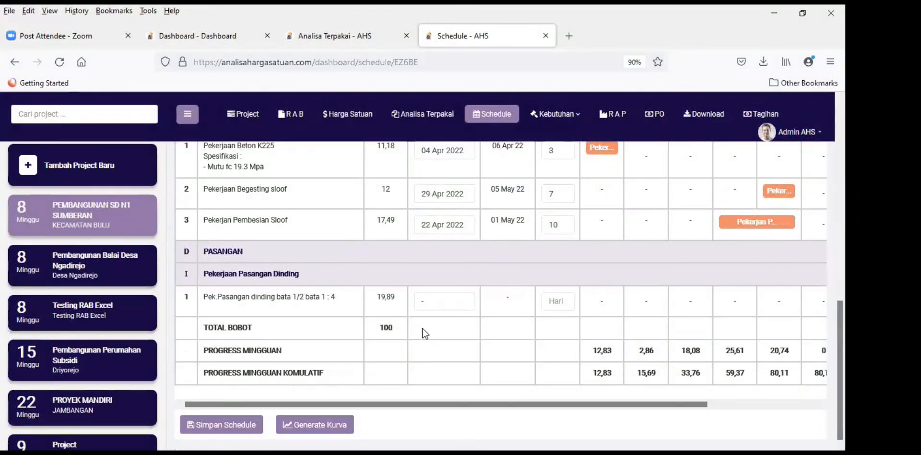
{"action": "left_click", "coordinate": [448, 305]}
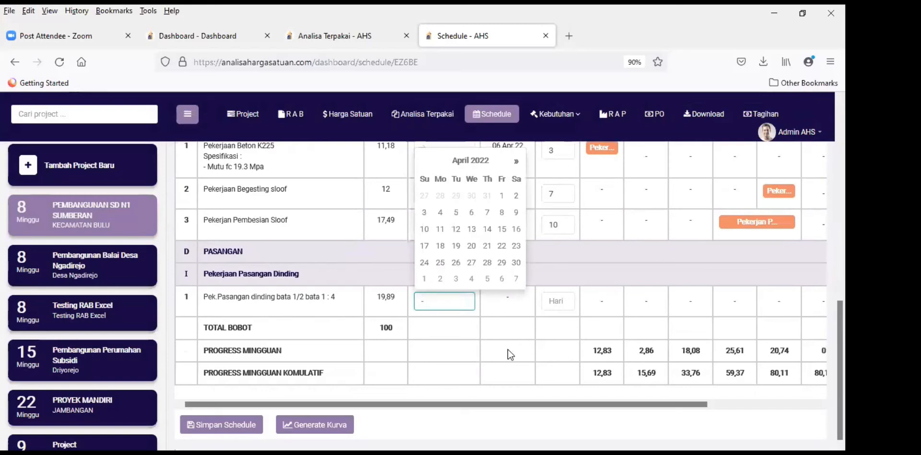
{"action": "scroll", "coordinate": [507, 349], "scroll_direction": "up", "scroll_amount": 10}
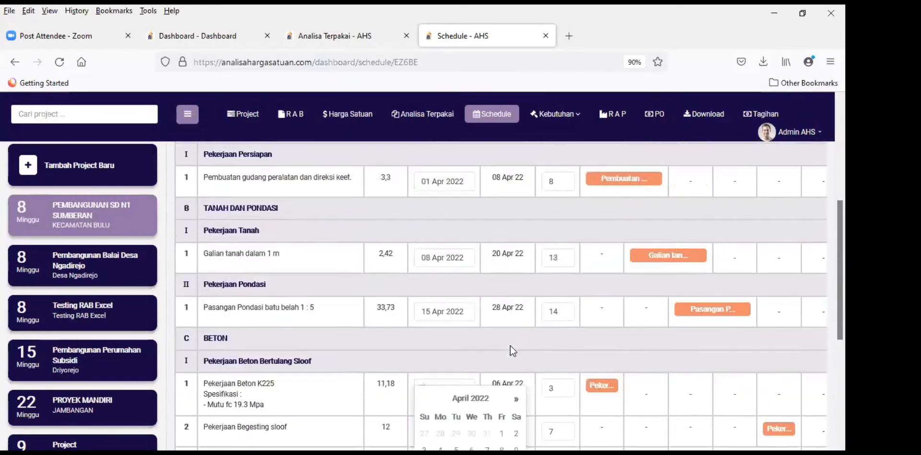
{"action": "scroll", "coordinate": [681, 383], "scroll_direction": "down", "scroll_amount": 3}
{"action": "scroll", "coordinate": [696, 336], "scroll_direction": "up", "scroll_amount": 3}
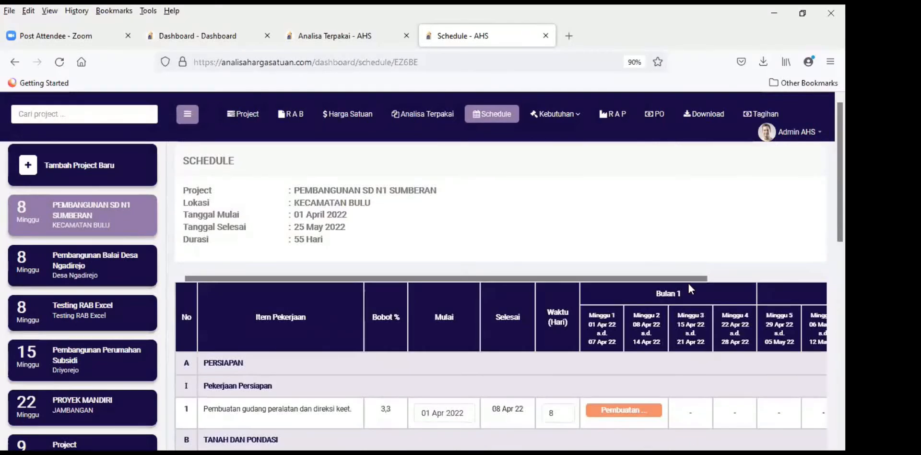
{"action": "scroll", "coordinate": [799, 357], "scroll_direction": "right", "scroll_amount": 3}
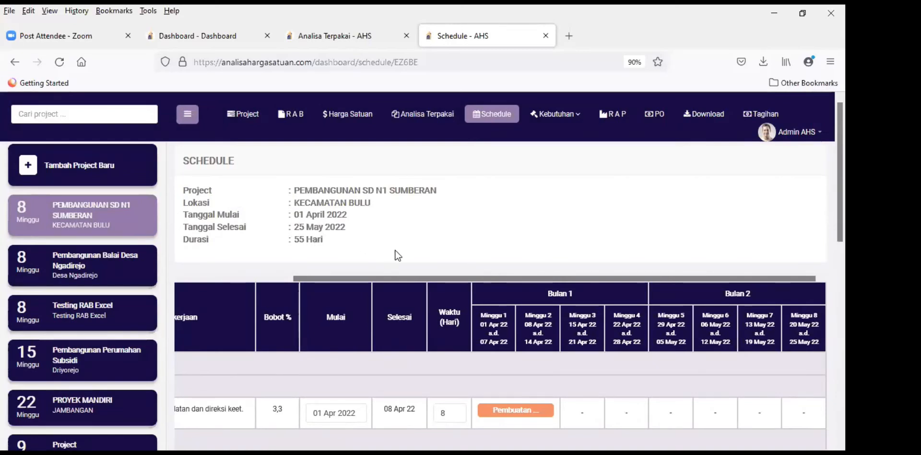
{"action": "scroll", "coordinate": [592, 287], "scroll_direction": "down", "scroll_amount": 8}
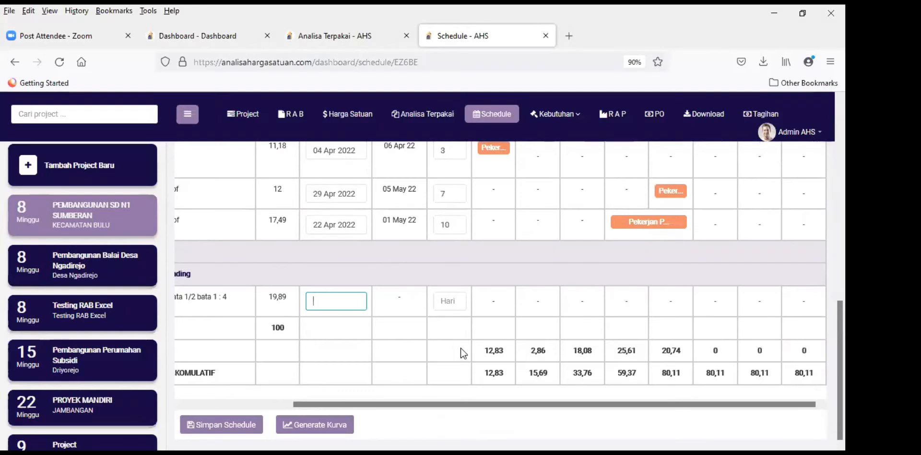
{"action": "scroll", "coordinate": [474, 397], "scroll_direction": "up", "scroll_amount": 1}
{"action": "scroll", "coordinate": [491, 406], "scroll_direction": "down", "scroll_amount": 1}
{"action": "left_click_drag", "start_coordinate": [500, 405], "coordinate": [405, 394]}
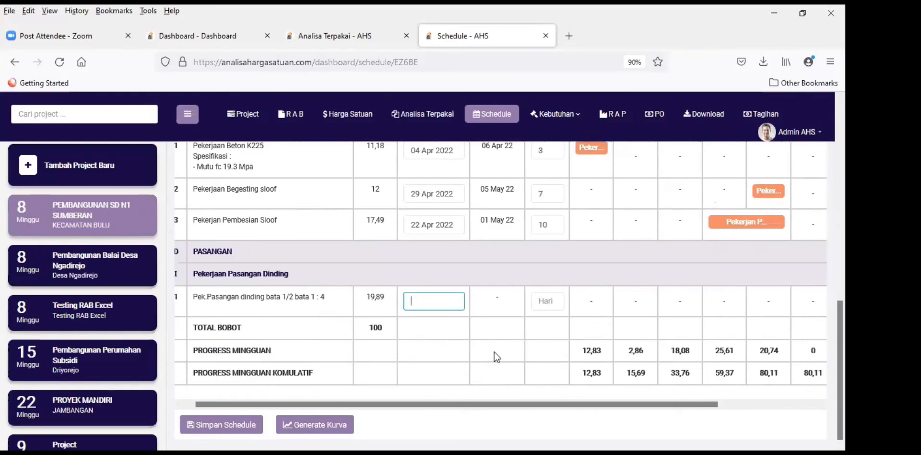
Step: Schedule Pek.Pasangan dinding to start 5 May 2022 for 14 days, ending 18 May
{"action": "left_click", "coordinate": [424, 301]}
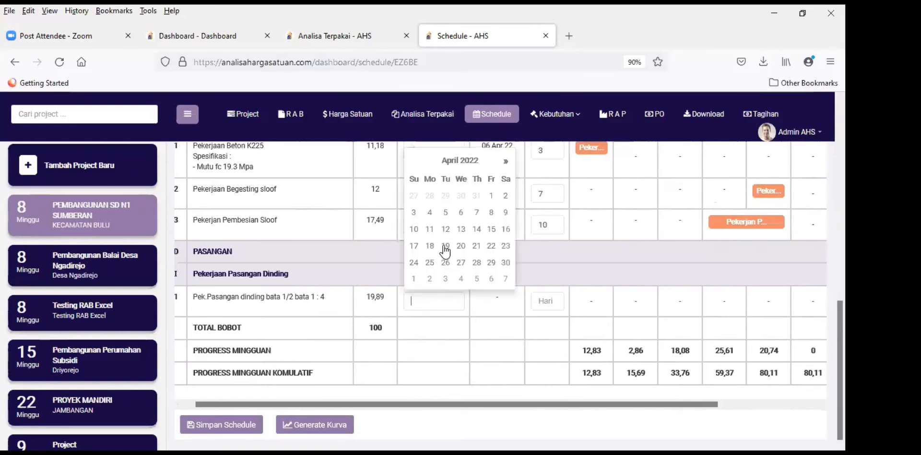
{"action": "left_click", "coordinate": [507, 163]}
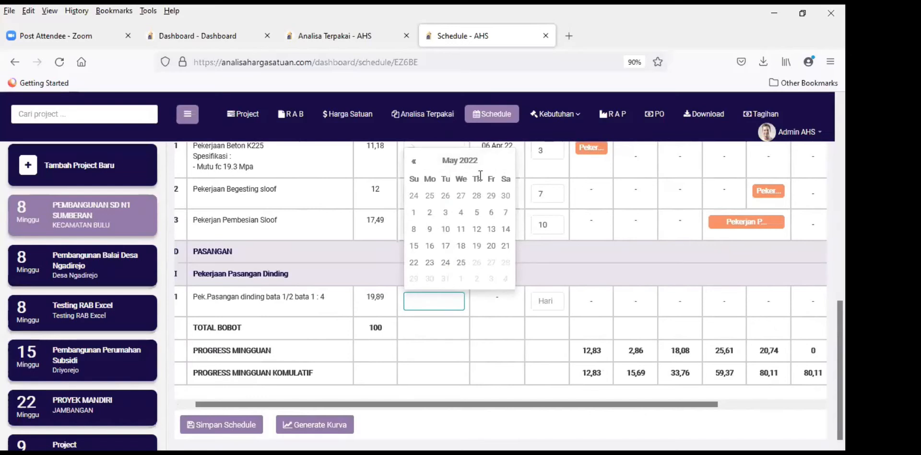
{"action": "left_click", "coordinate": [477, 213]}
{"action": "left_click", "coordinate": [552, 300]}
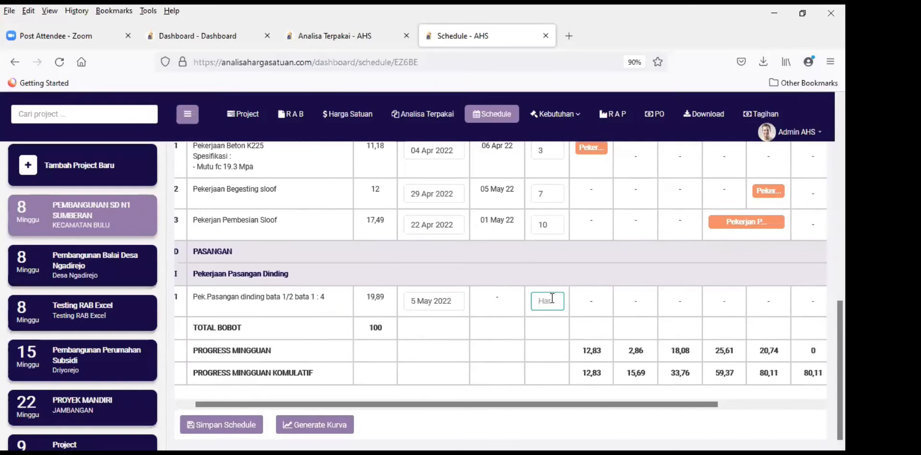
{"action": "type", "text": "14"}
{"action": "scroll", "coordinate": [493, 362], "scroll_direction": "up", "scroll_amount": 2}
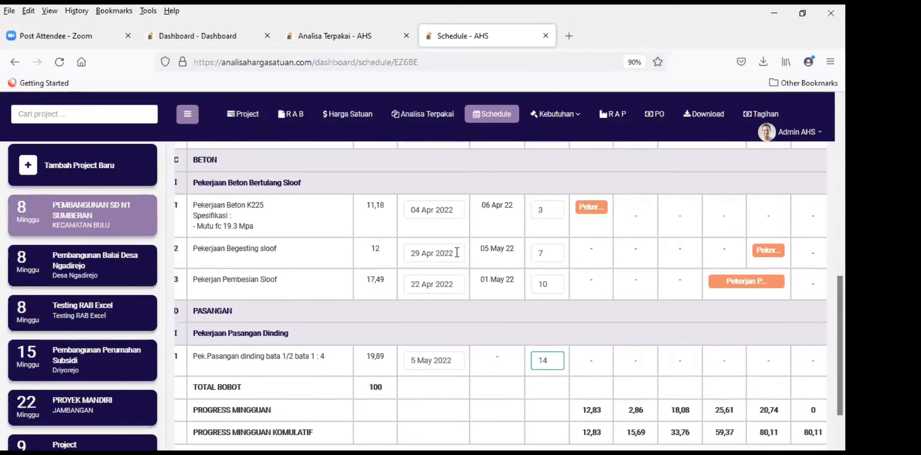
{"action": "left_click", "coordinate": [452, 209]}
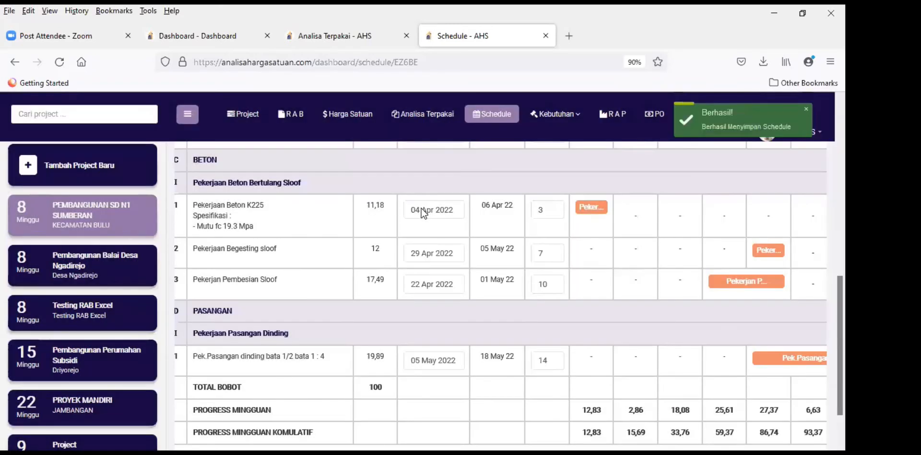
Step: Move the Pekerjaan Beton K225 start date to 4 May 2022 so it runs 04–06 May
{"action": "left_click", "coordinate": [420, 213]}
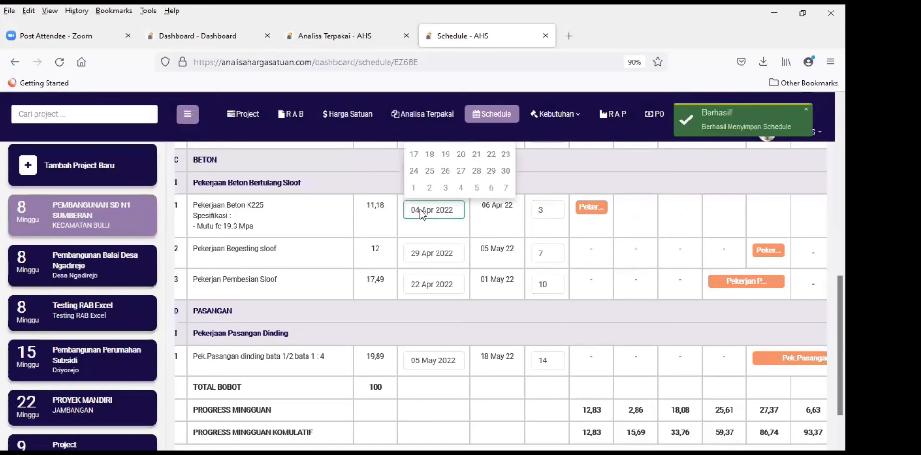
{"action": "scroll", "coordinate": [420, 249], "scroll_direction": "up", "scroll_amount": 2}
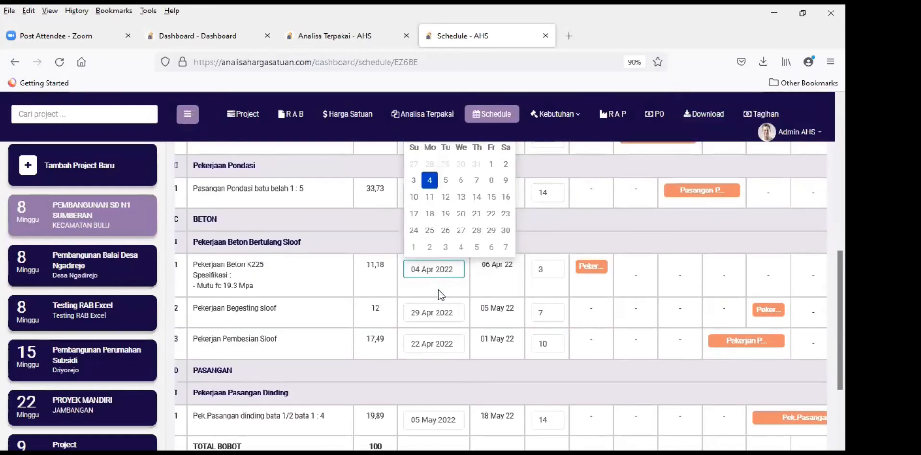
{"action": "scroll", "coordinate": [473, 238], "scroll_direction": "up", "scroll_amount": 2}
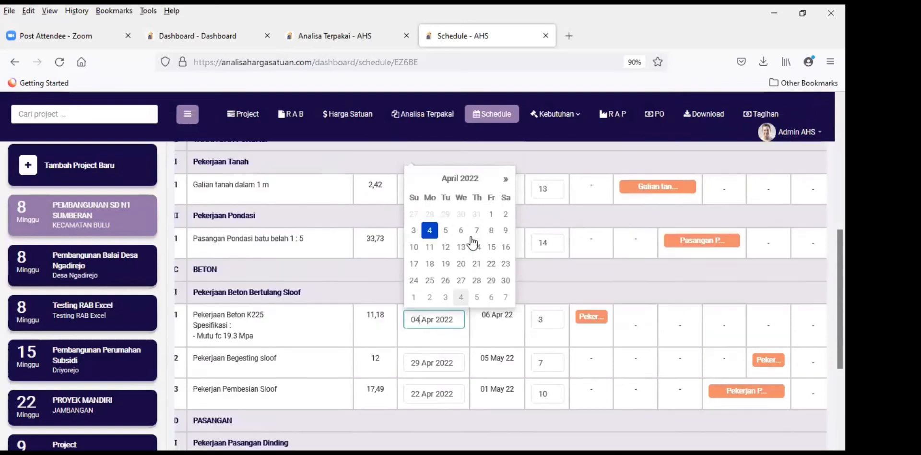
{"action": "left_click", "coordinate": [506, 189]}
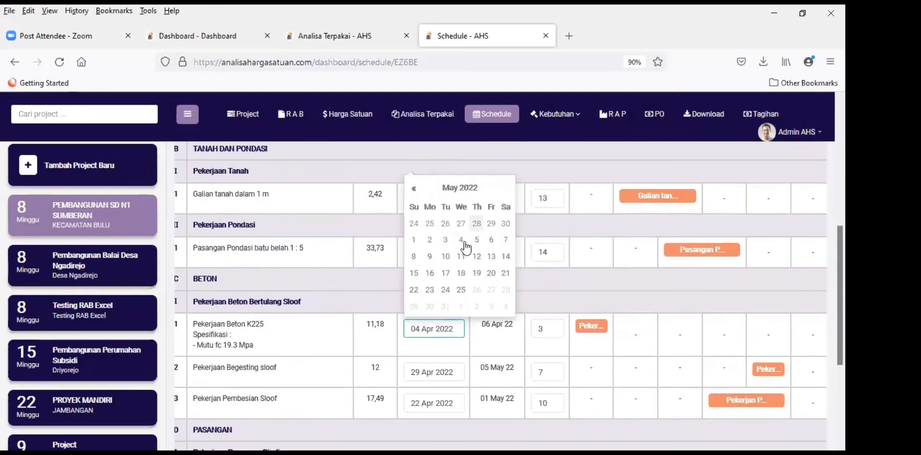
{"action": "left_click", "coordinate": [461, 240]}
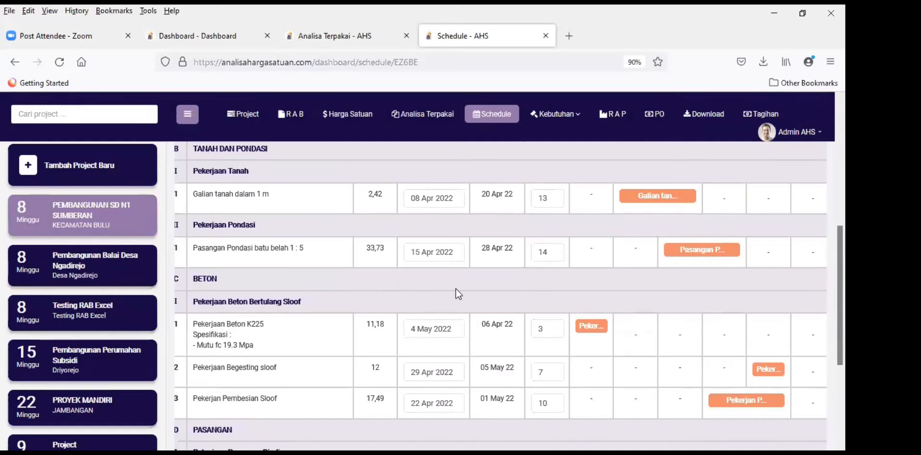
{"action": "left_click", "coordinate": [547, 328]}
{"action": "key", "text": "Return"}
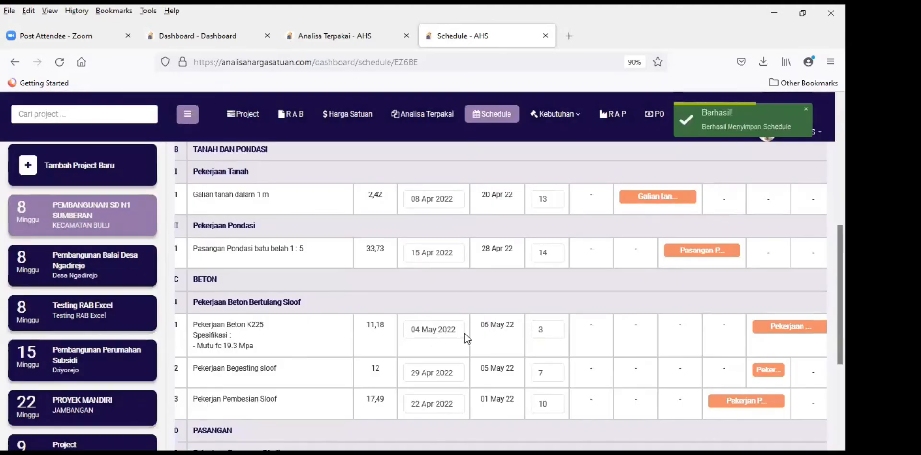
Step: Generate the progress curve, with cumulative progress reaching 100% in week 7
{"action": "scroll", "coordinate": [540, 282], "scroll_direction": "down", "scroll_amount": 3}
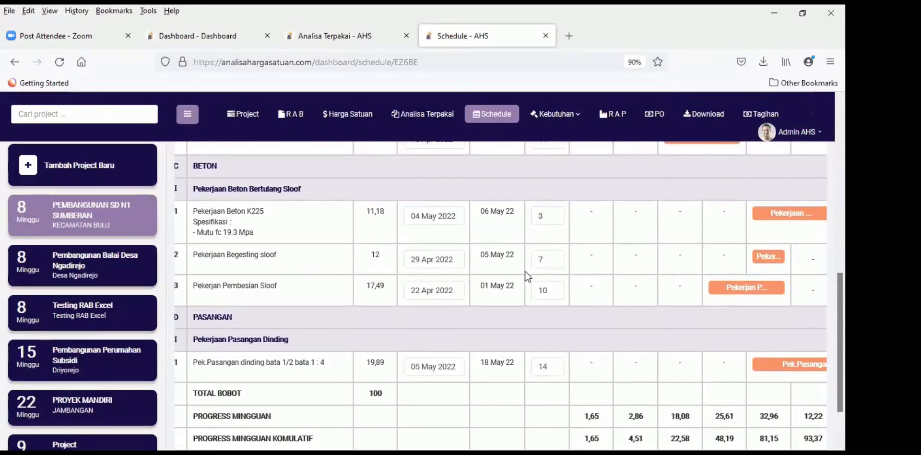
{"action": "scroll", "coordinate": [518, 277], "scroll_direction": "down", "scroll_amount": 3}
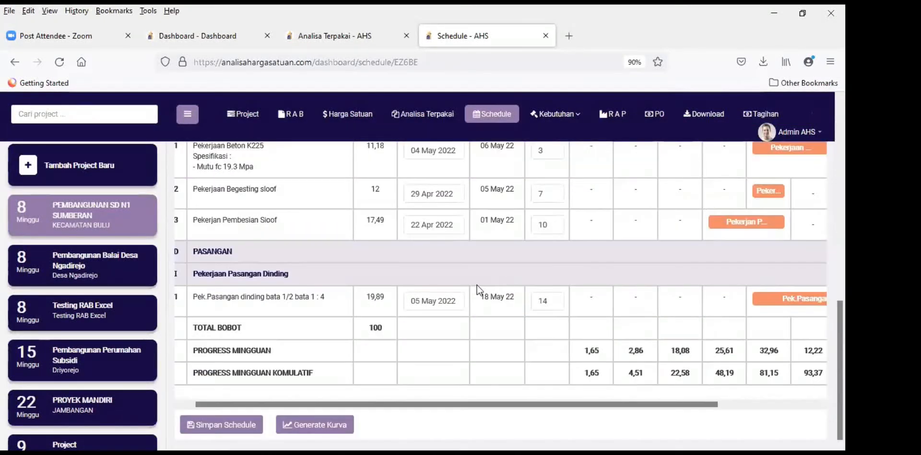
{"action": "left_click", "coordinate": [816, 406]}
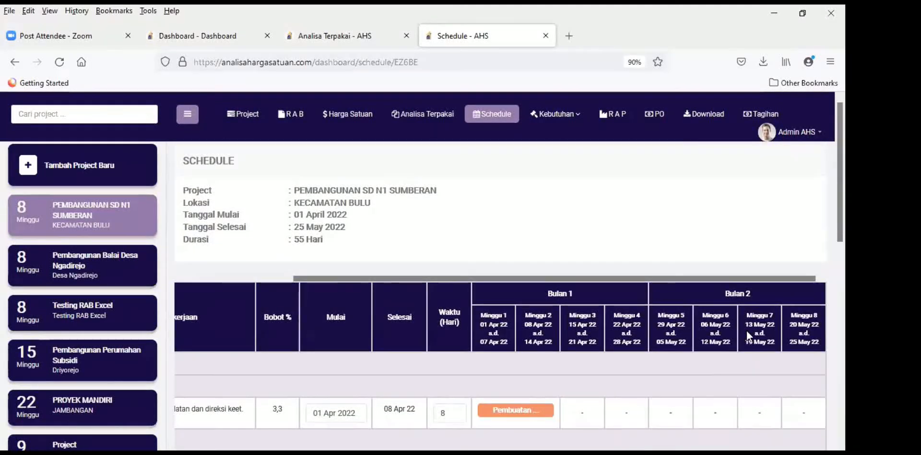
{"action": "scroll", "coordinate": [746, 333], "scroll_direction": "down", "scroll_amount": 6}
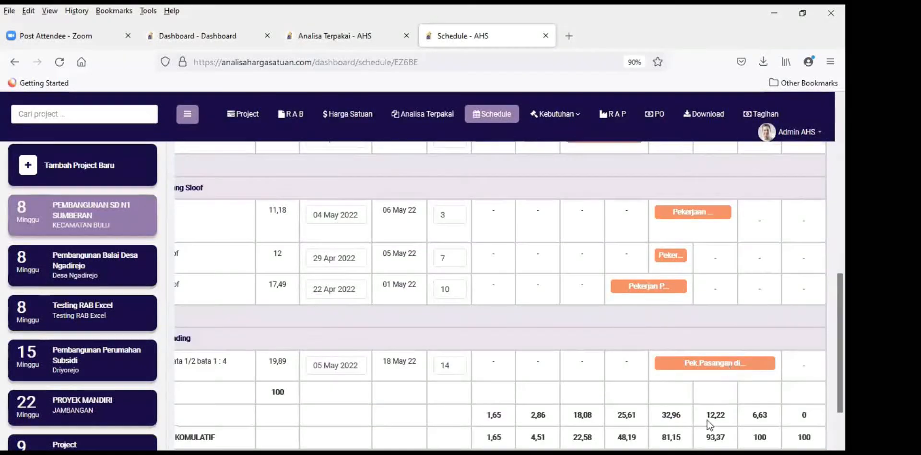
{"action": "left_click_drag", "start_coordinate": [714, 407], "coordinate": [520, 402]}
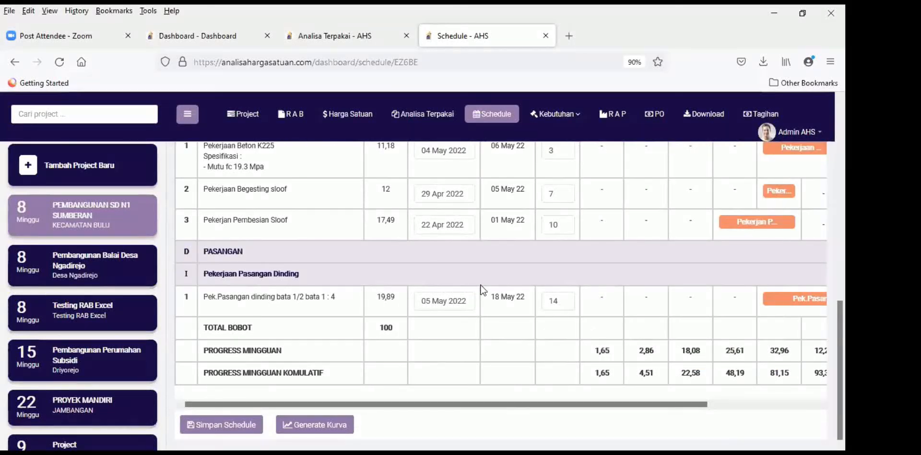
{"action": "scroll", "coordinate": [481, 290], "scroll_direction": "up", "scroll_amount": 8}
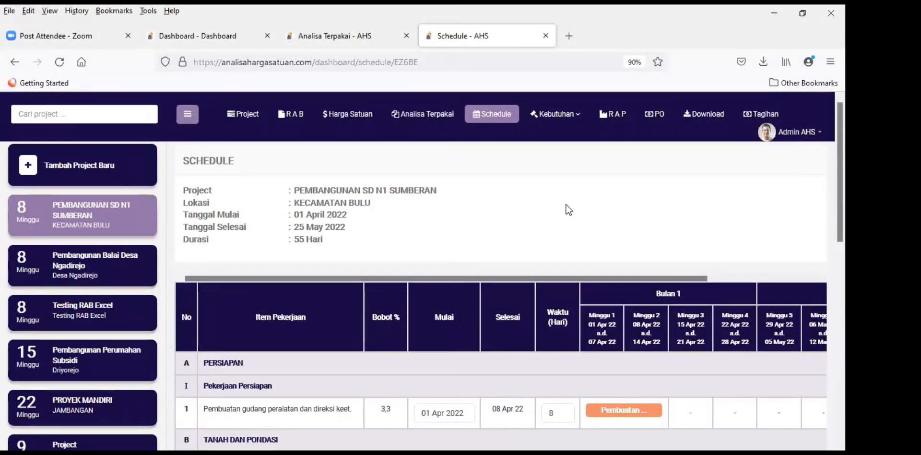
{"action": "scroll", "coordinate": [541, 204], "scroll_direction": "down", "scroll_amount": 7}
{"action": "scroll", "coordinate": [542, 269], "scroll_direction": "down", "scroll_amount": 3}
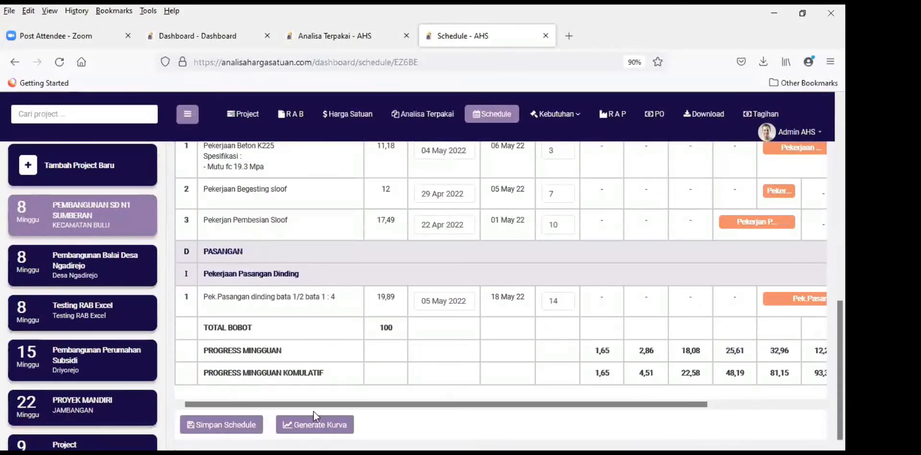
{"action": "left_click", "coordinate": [315, 430]}
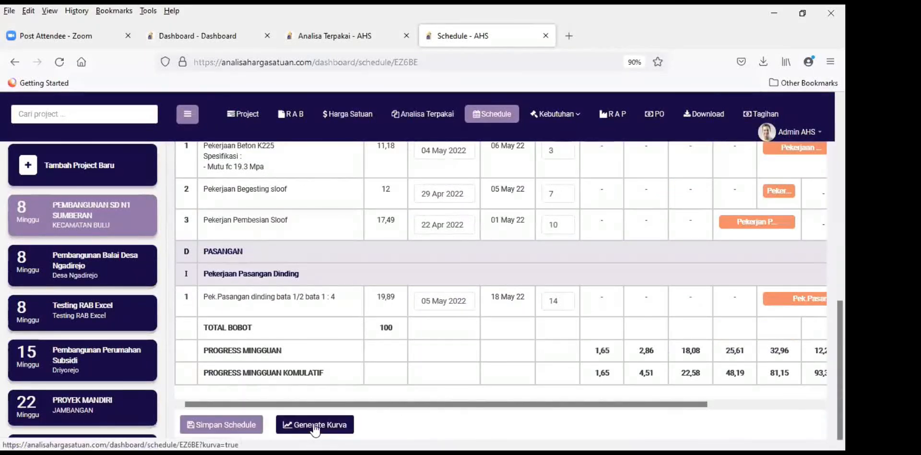
{"action": "left_click", "coordinate": [315, 425]}
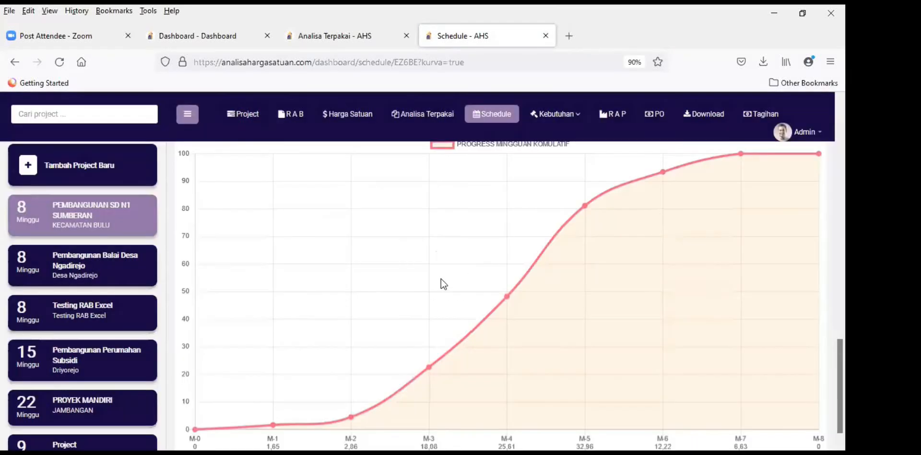
{"action": "scroll", "coordinate": [441, 283], "scroll_direction": "up", "scroll_amount": 8}
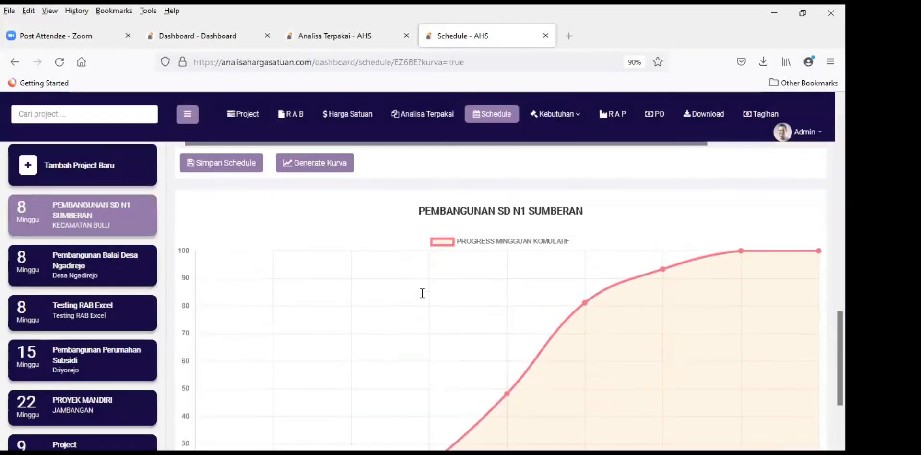
{"action": "scroll", "coordinate": [422, 292], "scroll_direction": "down", "scroll_amount": 8}
{"action": "scroll", "coordinate": [336, 347], "scroll_direction": "down", "scroll_amount": 1}
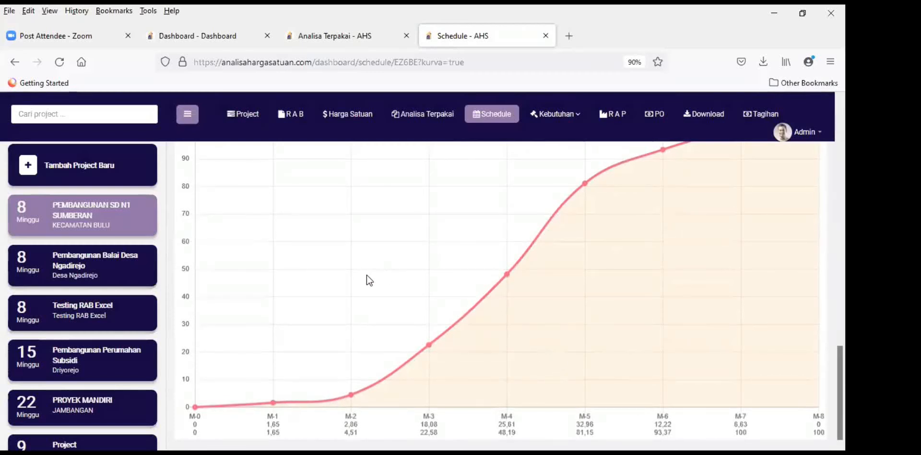
{"action": "scroll", "coordinate": [407, 276], "scroll_direction": "up", "scroll_amount": 4}
{"action": "scroll", "coordinate": [601, 258], "scroll_direction": "down", "scroll_amount": 4}
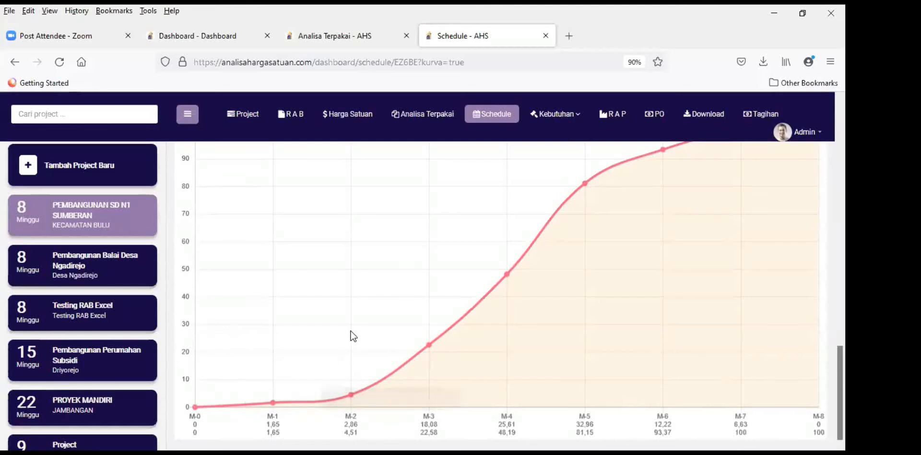
{"action": "scroll", "coordinate": [349, 336], "scroll_direction": "up", "scroll_amount": 10}
{"action": "scroll", "coordinate": [349, 336], "scroll_direction": "up", "scroll_amount": 3}
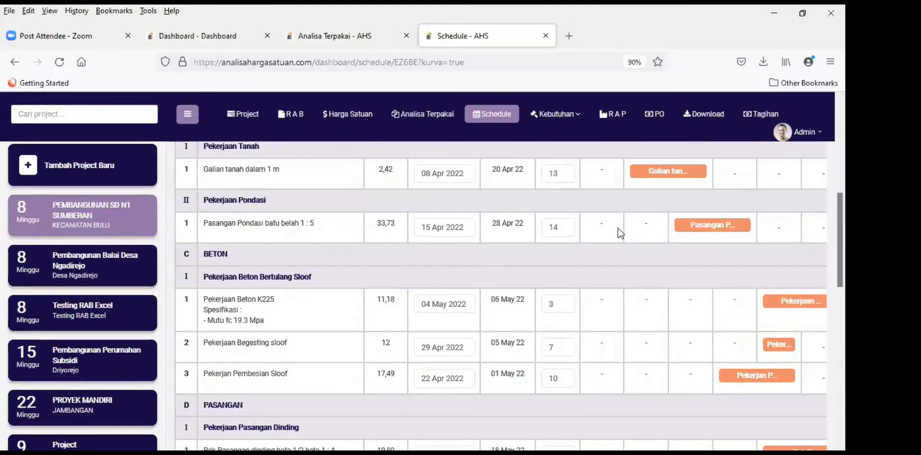
{"action": "scroll", "coordinate": [710, 237], "scroll_direction": "up", "scroll_amount": 3}
{"action": "scroll", "coordinate": [542, 259], "scroll_direction": "down", "scroll_amount": 15}
{"action": "scroll", "coordinate": [555, 276], "scroll_direction": "down", "scroll_amount": 1}
{"action": "scroll", "coordinate": [499, 341], "scroll_direction": "up", "scroll_amount": 4}
{"action": "scroll", "coordinate": [528, 342], "scroll_direction": "down", "scroll_amount": 3}
{"action": "scroll", "coordinate": [432, 346], "scroll_direction": "down", "scroll_amount": 1}
{"action": "scroll", "coordinate": [446, 339], "scroll_direction": "up", "scroll_amount": 5}
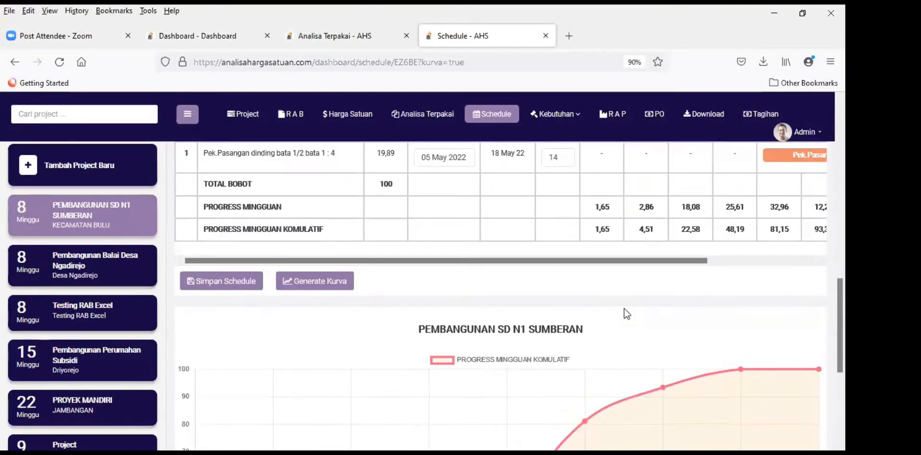
{"action": "scroll", "coordinate": [624, 308], "scroll_direction": "up", "scroll_amount": 12}
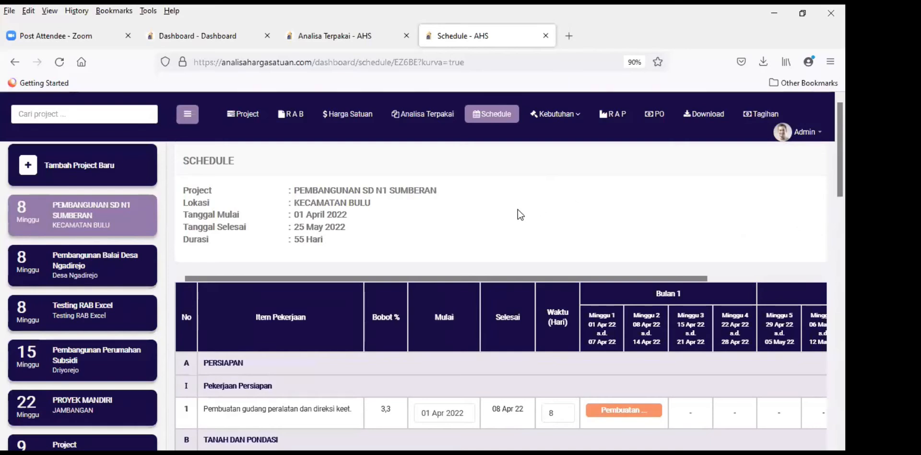
{"action": "scroll", "coordinate": [517, 210], "scroll_direction": "down", "scroll_amount": 3}
{"action": "scroll", "coordinate": [518, 207], "scroll_direction": "up", "scroll_amount": 3}
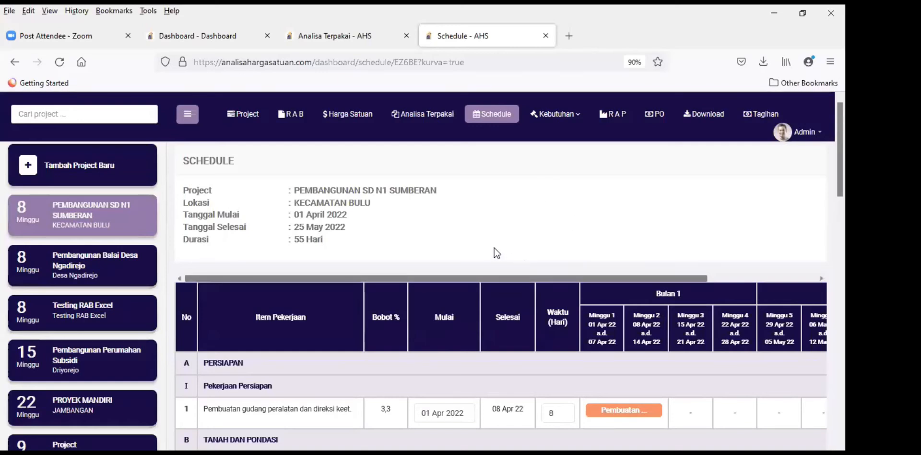
{"action": "scroll", "coordinate": [479, 254], "scroll_direction": "down", "scroll_amount": 15}
{"action": "scroll", "coordinate": [526, 269], "scroll_direction": "down", "scroll_amount": 3}
{"action": "scroll", "coordinate": [526, 268], "scroll_direction": "up", "scroll_amount": 14}
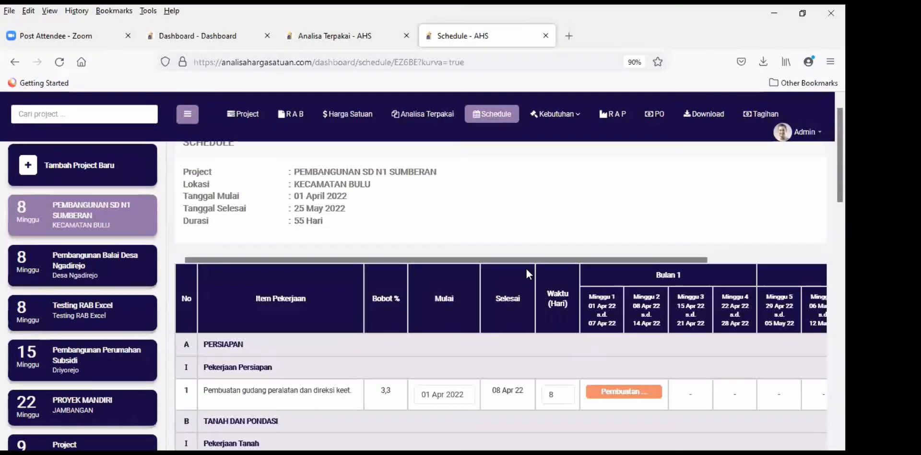
{"action": "scroll", "coordinate": [526, 269], "scroll_direction": "up", "scroll_amount": 1}
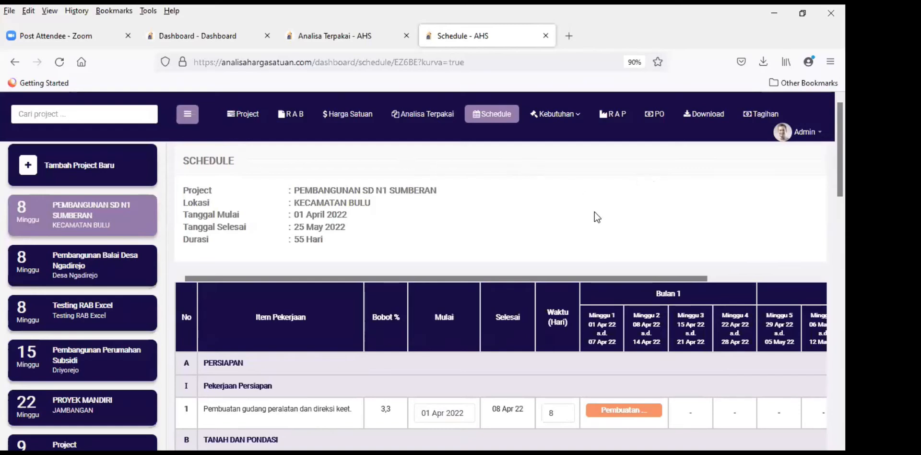
Step: Open the RAP page for PEMBANGUNAN SD N1 SUMBERAN and scroll through the budget table
{"action": "left_click", "coordinate": [618, 113]}
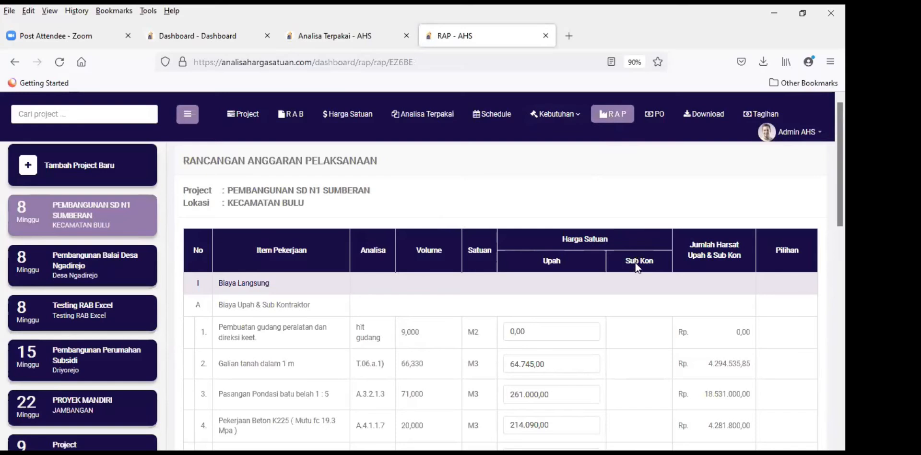
{"action": "scroll", "coordinate": [551, 262], "scroll_direction": "down", "scroll_amount": 3}
{"action": "scroll", "coordinate": [527, 250], "scroll_direction": "up", "scroll_amount": 2}
{"action": "scroll", "coordinate": [530, 226], "scroll_direction": "up", "scroll_amount": 1}
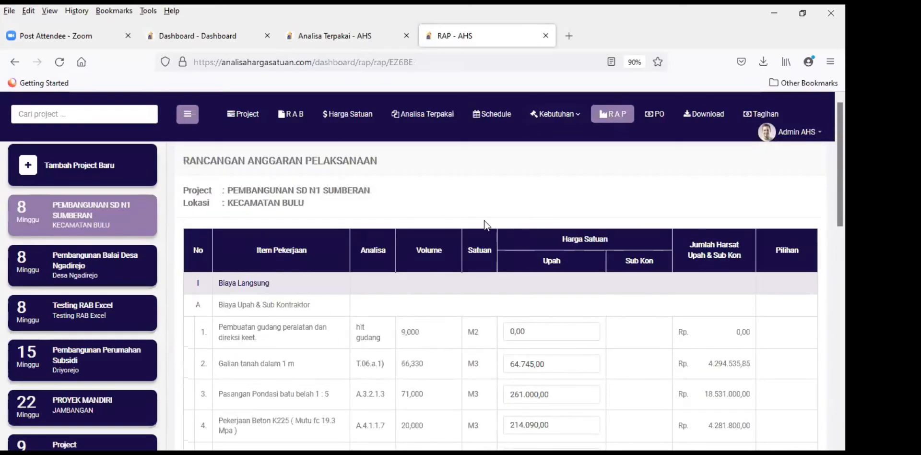
{"action": "scroll", "coordinate": [346, 225], "scroll_direction": "down", "scroll_amount": 2}
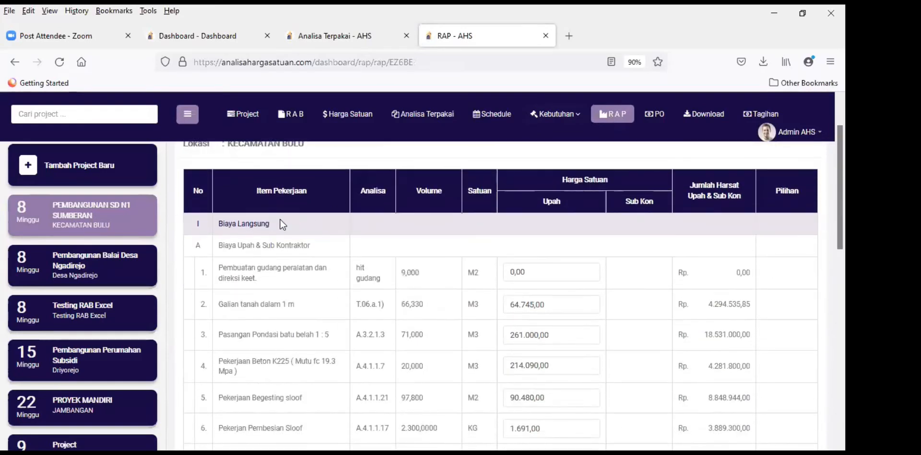
{"action": "scroll", "coordinate": [334, 218], "scroll_direction": "down", "scroll_amount": 2}
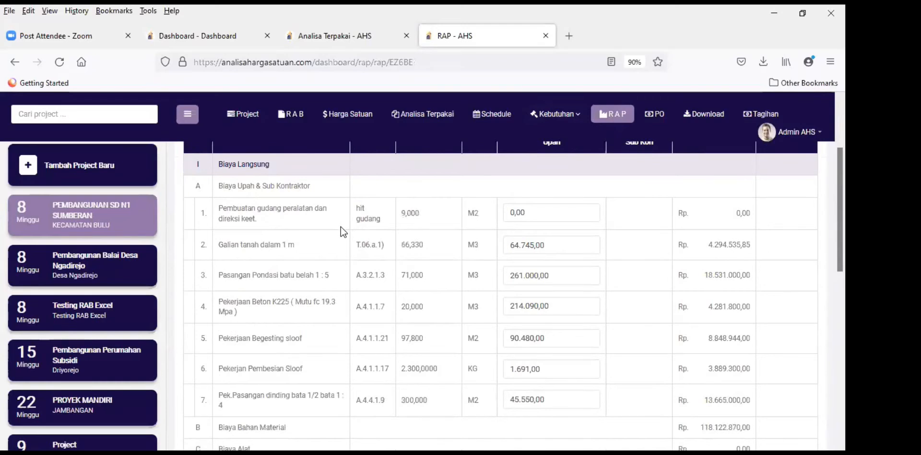
{"action": "scroll", "coordinate": [340, 225], "scroll_direction": "down", "scroll_amount": 4}
{"action": "scroll", "coordinate": [335, 224], "scroll_direction": "up", "scroll_amount": 6}
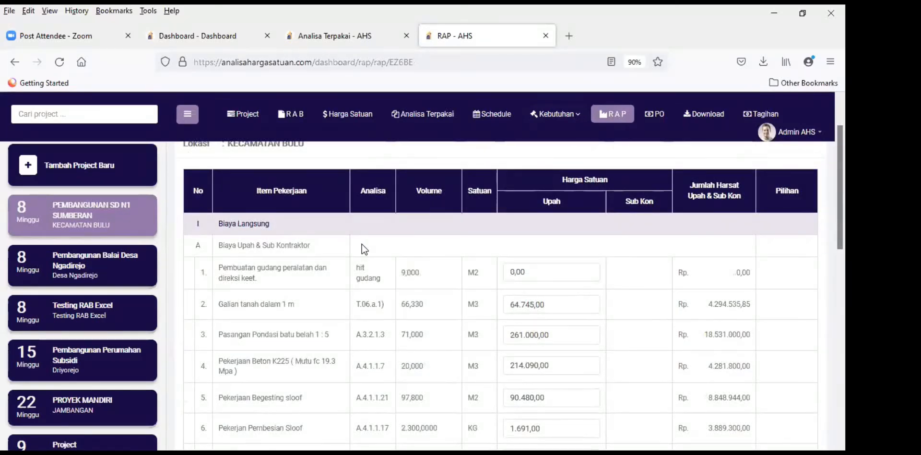
{"action": "scroll", "coordinate": [359, 242], "scroll_direction": "down", "scroll_amount": 2}
{"action": "scroll", "coordinate": [358, 241], "scroll_direction": "down", "scroll_amount": 1}
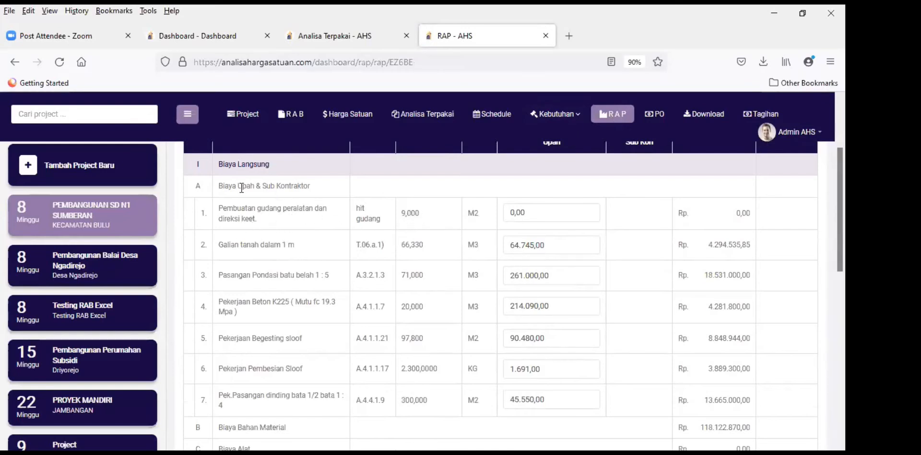
Step: Review the Biaya Upah & Sub Kontraktor section and the labour and material totals
{"action": "left_click_drag", "start_coordinate": [222, 188], "coordinate": [314, 191]}
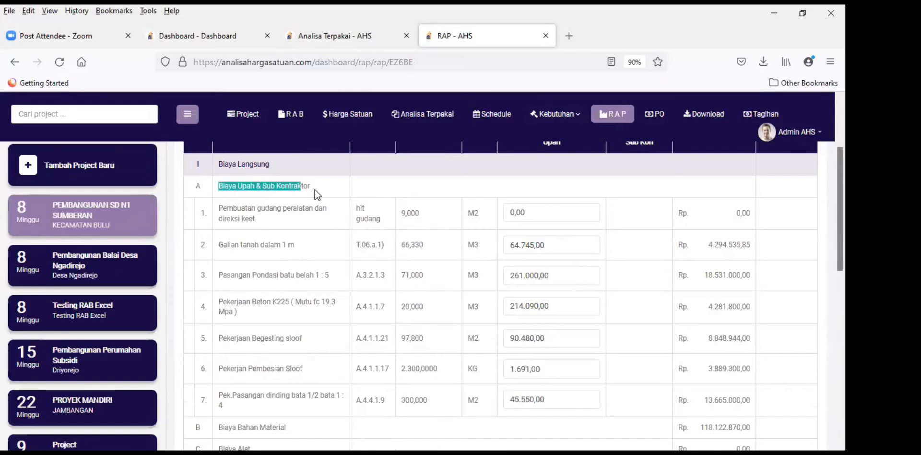
{"action": "left_click", "coordinate": [360, 189]}
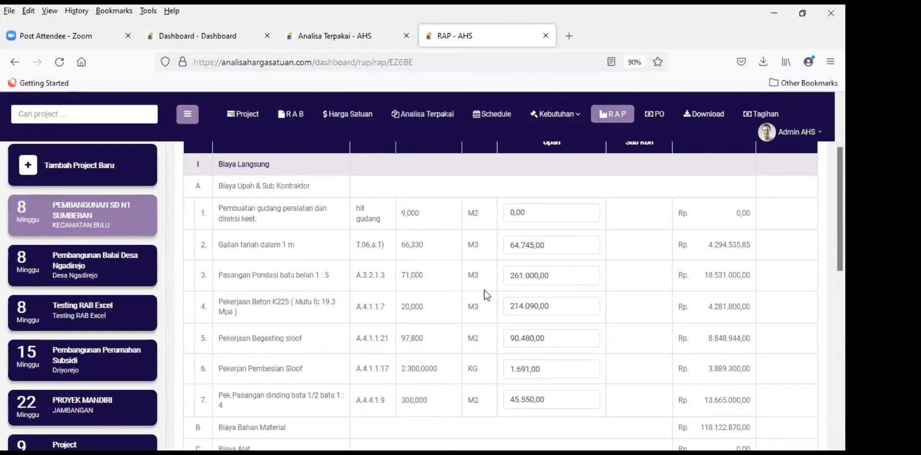
{"action": "scroll", "coordinate": [580, 289], "scroll_direction": "down", "scroll_amount": 4}
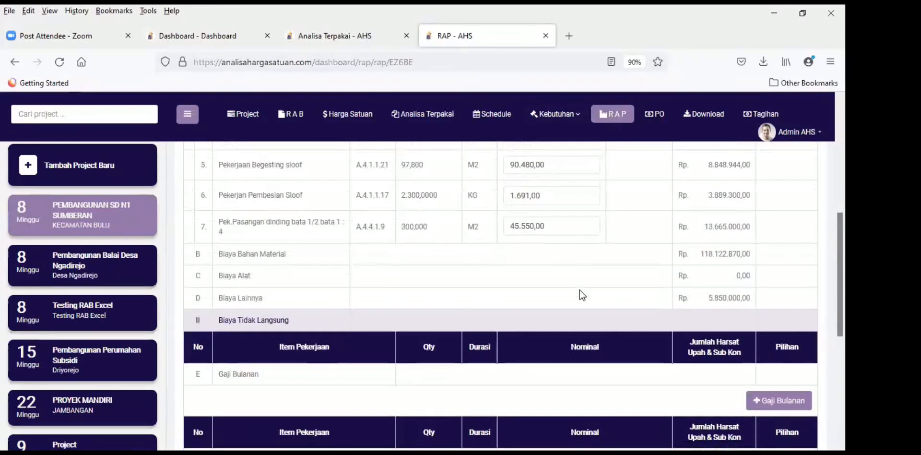
{"action": "scroll", "coordinate": [579, 289], "scroll_direction": "up", "scroll_amount": 4}
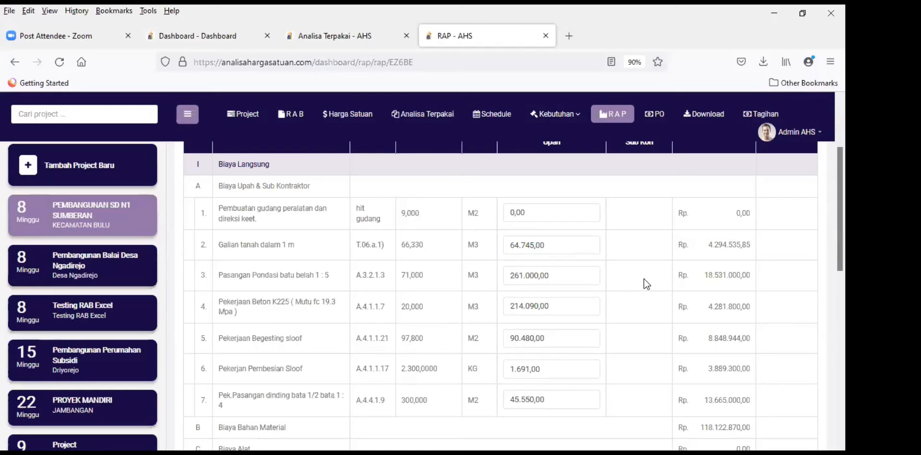
{"action": "scroll", "coordinate": [642, 279], "scroll_direction": "up", "scroll_amount": 1}
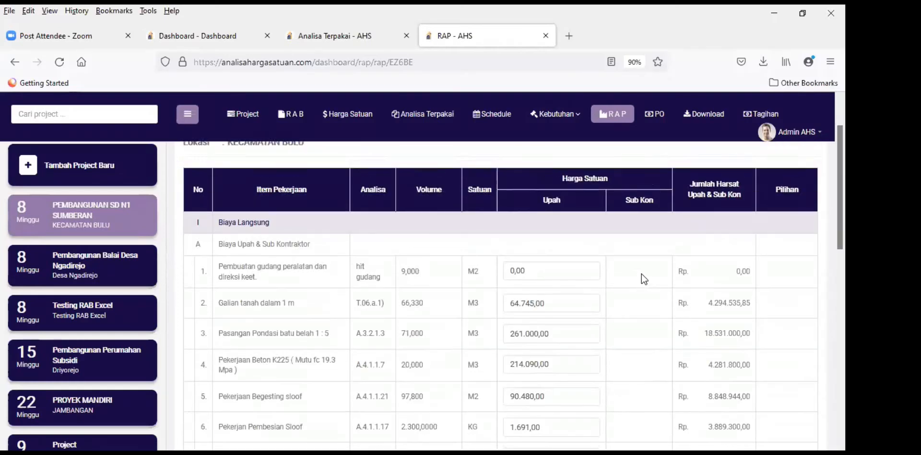
{"action": "scroll", "coordinate": [641, 279], "scroll_direction": "down", "scroll_amount": 3}
{"action": "scroll", "coordinate": [639, 273], "scroll_direction": "up", "scroll_amount": 2}
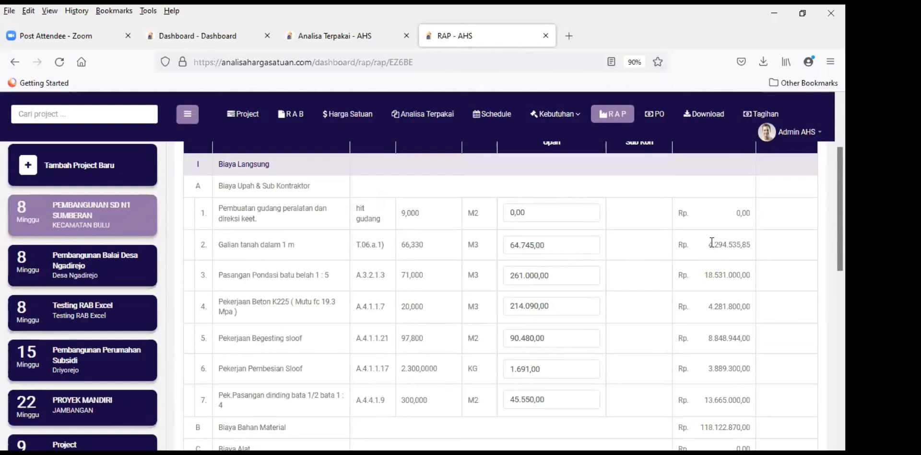
{"action": "left_click_drag", "start_coordinate": [735, 247], "coordinate": [732, 246]}
{"action": "left_click", "coordinate": [412, 276]}
{"action": "scroll", "coordinate": [356, 228], "scroll_direction": "down", "scroll_amount": 2}
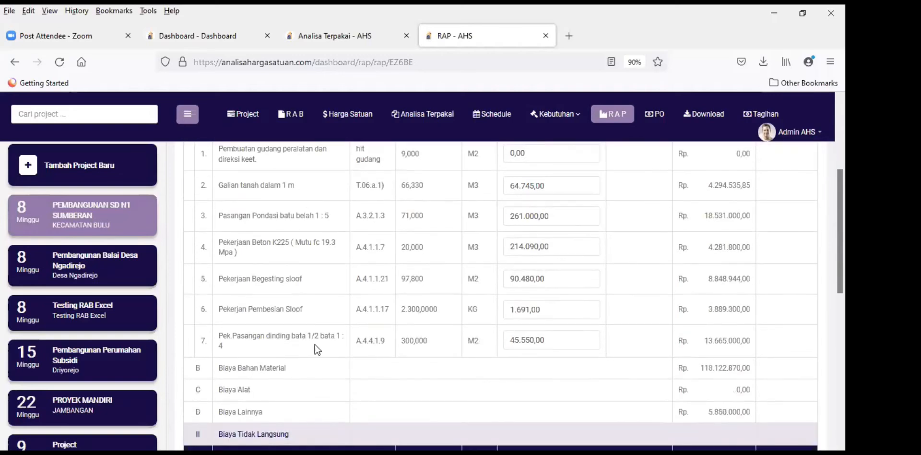
{"action": "scroll", "coordinate": [528, 307], "scroll_direction": "down", "scroll_amount": 2}
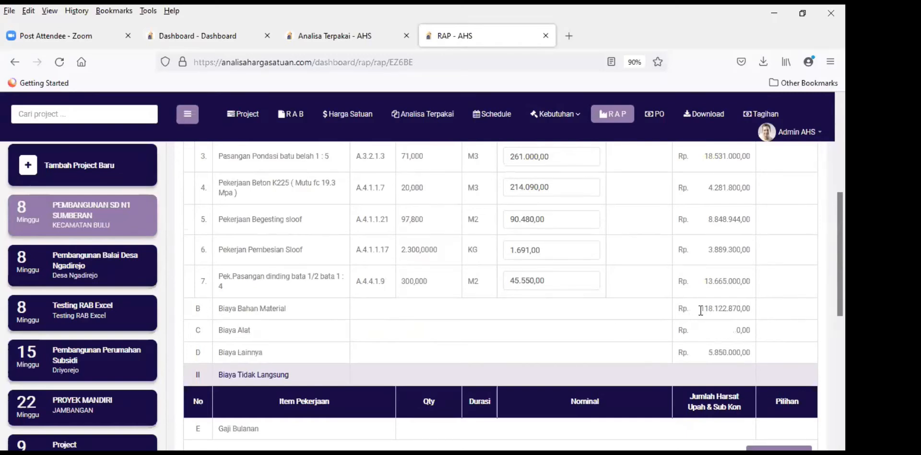
{"action": "left_click_drag", "start_coordinate": [700, 310], "coordinate": [751, 309]}
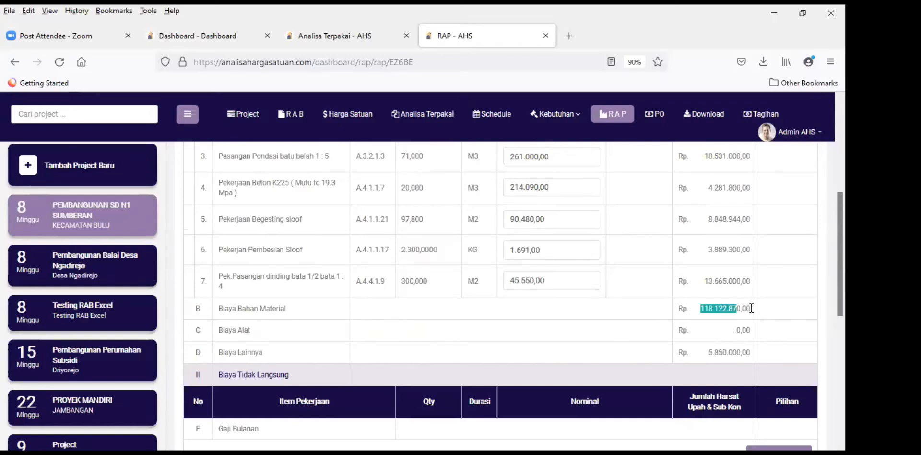
{"action": "left_click", "coordinate": [626, 329]}
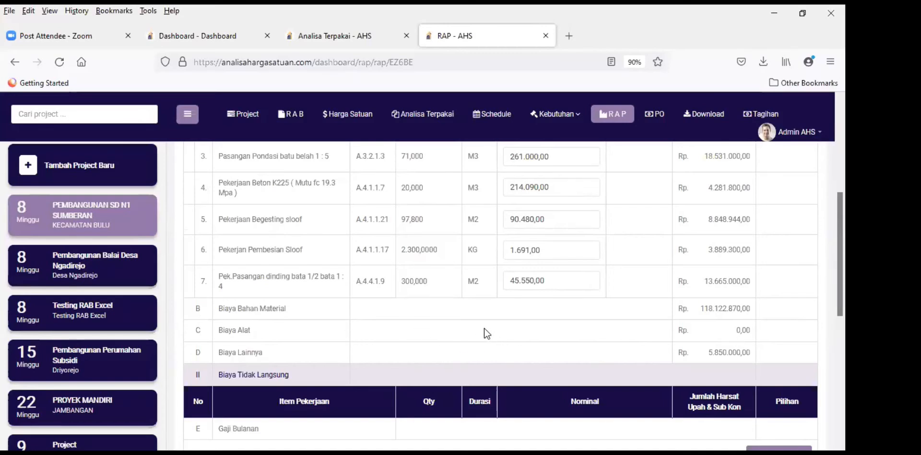
{"action": "scroll", "coordinate": [484, 327], "scroll_direction": "down", "scroll_amount": 2}
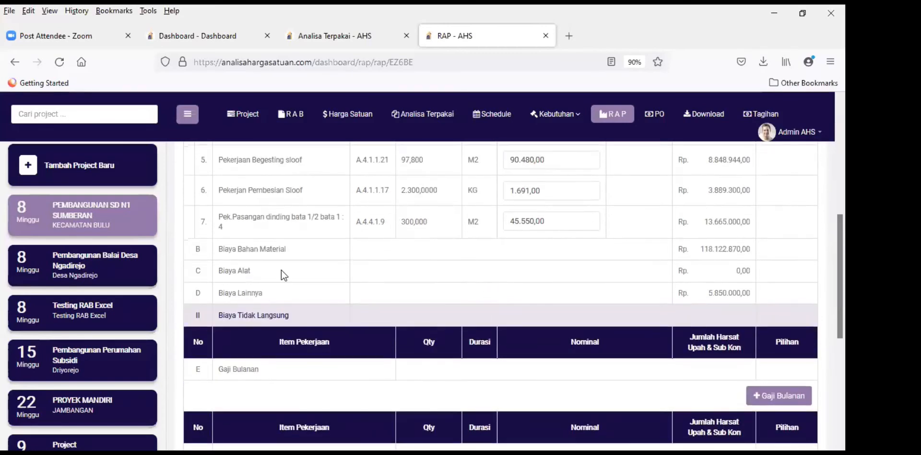
{"action": "left_click_drag", "start_coordinate": [708, 295], "coordinate": [750, 293]}
{"action": "left_click", "coordinate": [567, 273]}
{"action": "scroll", "coordinate": [608, 275], "scroll_direction": "down", "scroll_amount": 2}
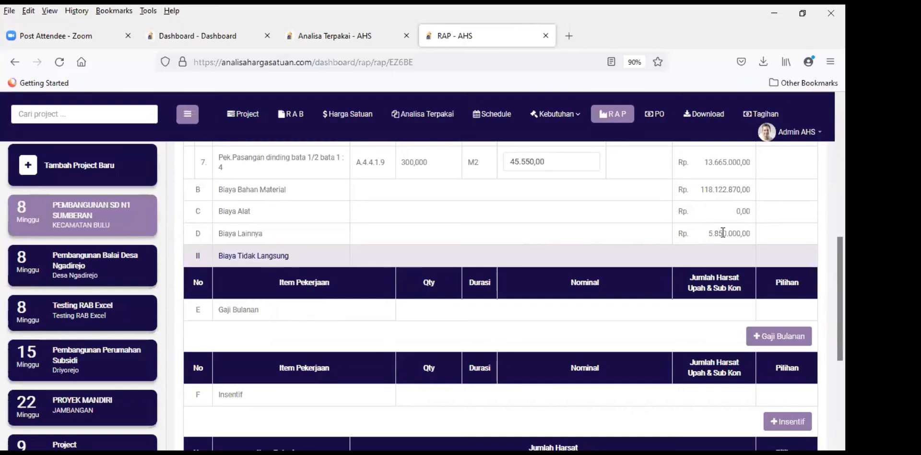
{"action": "double_click", "coordinate": [745, 233]}
{"action": "double_click", "coordinate": [745, 232]}
{"action": "left_click", "coordinate": [650, 231]}
{"action": "scroll", "coordinate": [474, 250], "scroll_direction": "up", "scroll_amount": 1}
{"action": "scroll", "coordinate": [473, 251], "scroll_direction": "down", "scroll_amount": 1}
{"action": "scroll", "coordinate": [527, 265], "scroll_direction": "down", "scroll_amount": 1}
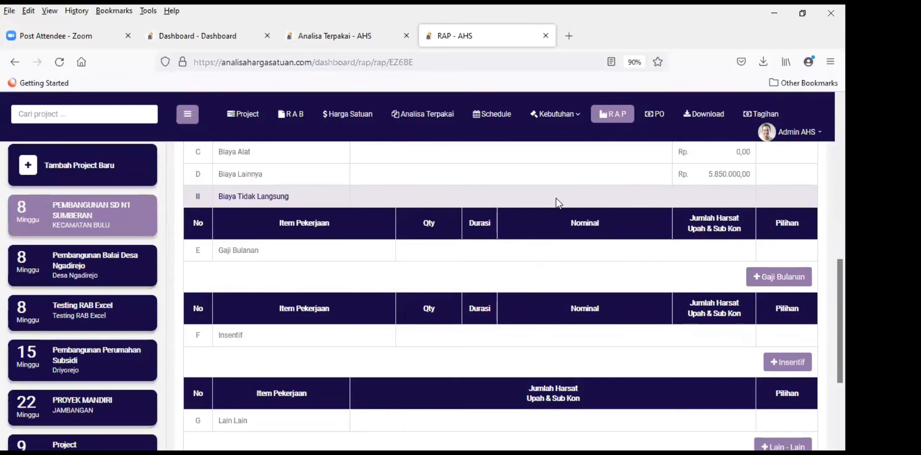
{"action": "scroll", "coordinate": [445, 302], "scroll_direction": "up", "scroll_amount": 2}
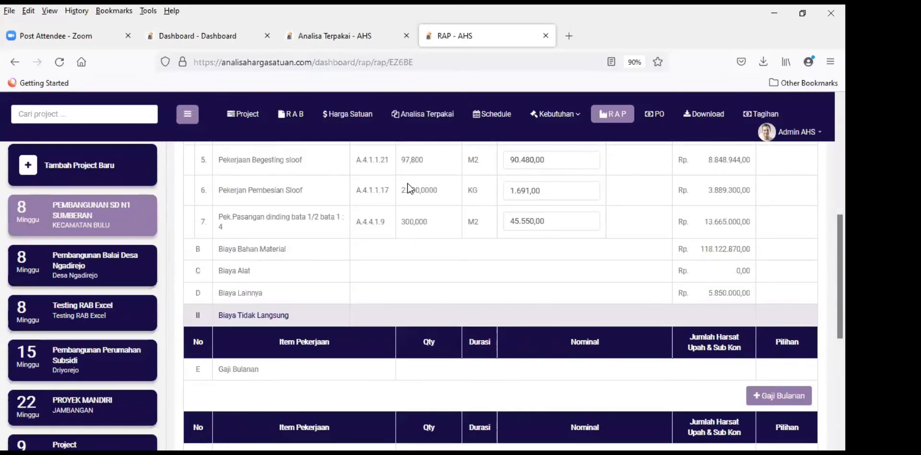
{"action": "scroll", "coordinate": [442, 318], "scroll_direction": "down", "scroll_amount": 1}
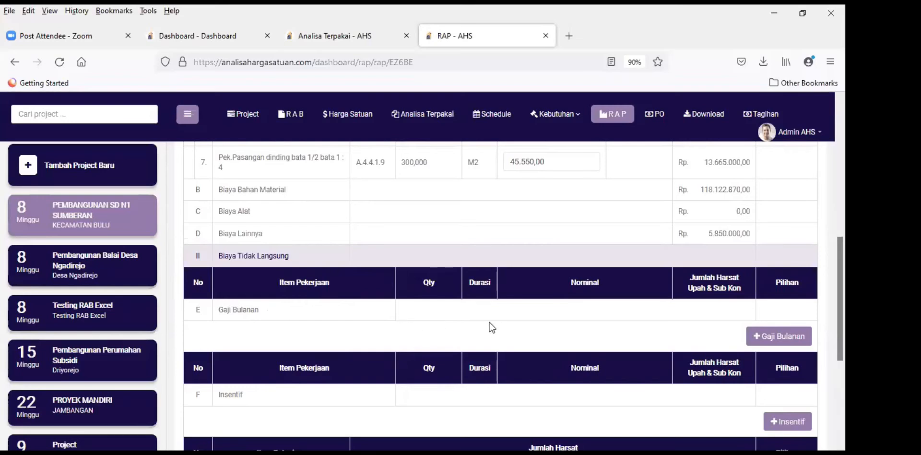
{"action": "scroll", "coordinate": [444, 298], "scroll_direction": "down", "scroll_amount": 1}
{"action": "scroll", "coordinate": [488, 283], "scroll_direction": "down", "scroll_amount": 3}
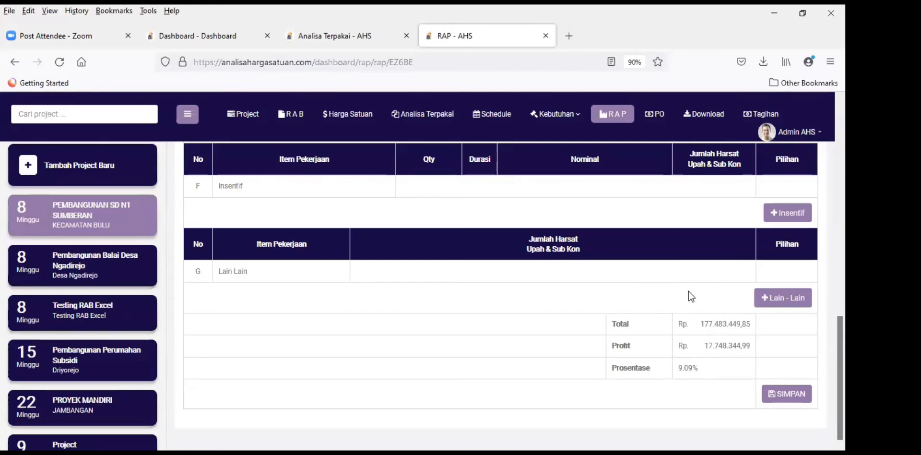
{"action": "scroll", "coordinate": [425, 315], "scroll_direction": "up", "scroll_amount": 2}
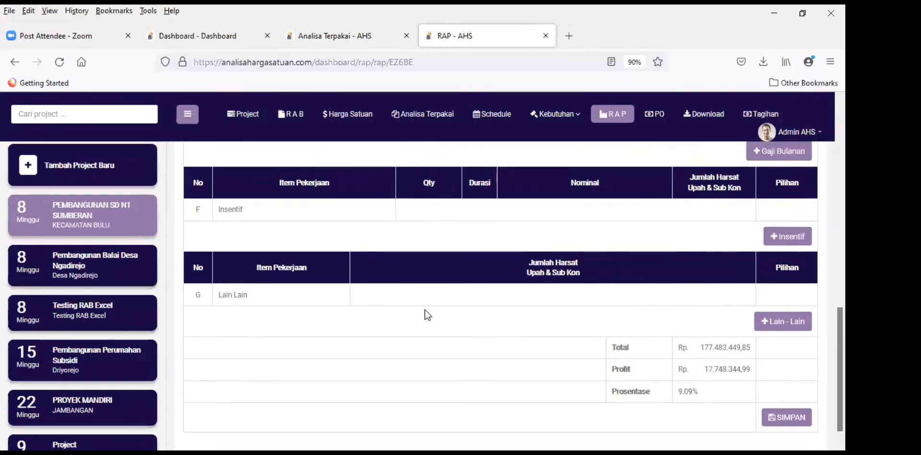
{"action": "scroll", "coordinate": [399, 302], "scroll_direction": "up", "scroll_amount": 3}
{"action": "scroll", "coordinate": [413, 298], "scroll_direction": "down", "scroll_amount": 1}
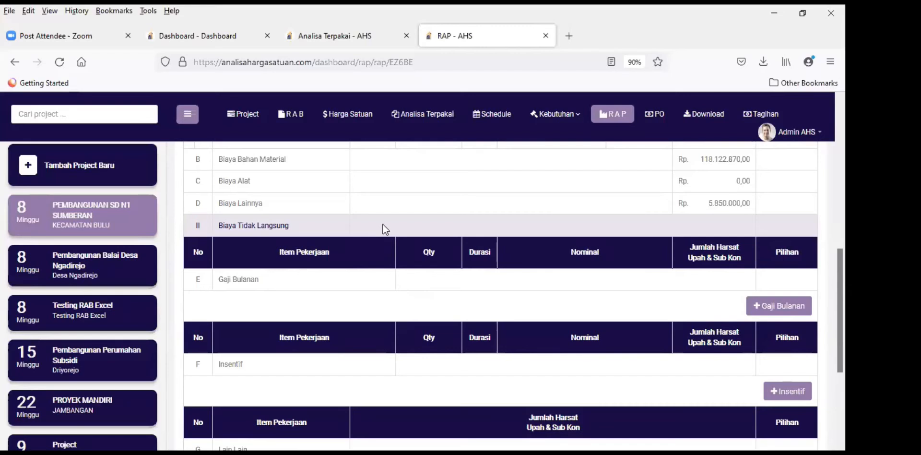
{"action": "scroll", "coordinate": [410, 254], "scroll_direction": "down", "scroll_amount": 1}
{"action": "scroll", "coordinate": [537, 249], "scroll_direction": "down", "scroll_amount": 1}
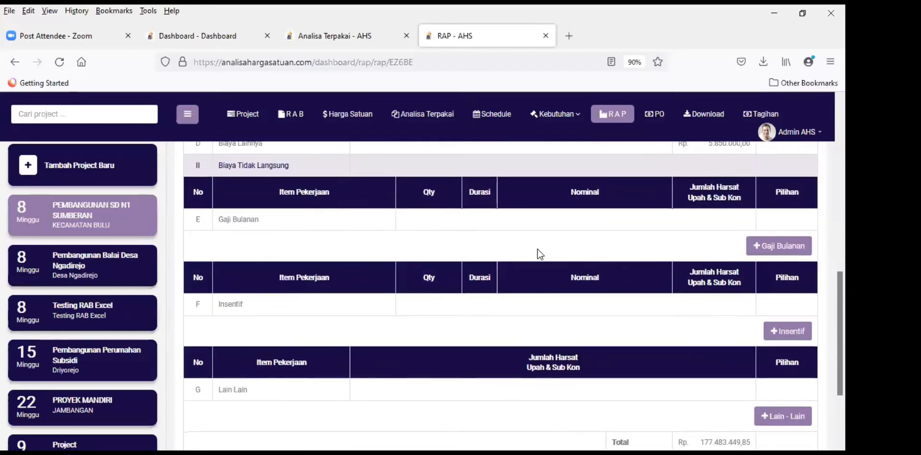
{"action": "scroll", "coordinate": [336, 269], "scroll_direction": "up", "scroll_amount": 2}
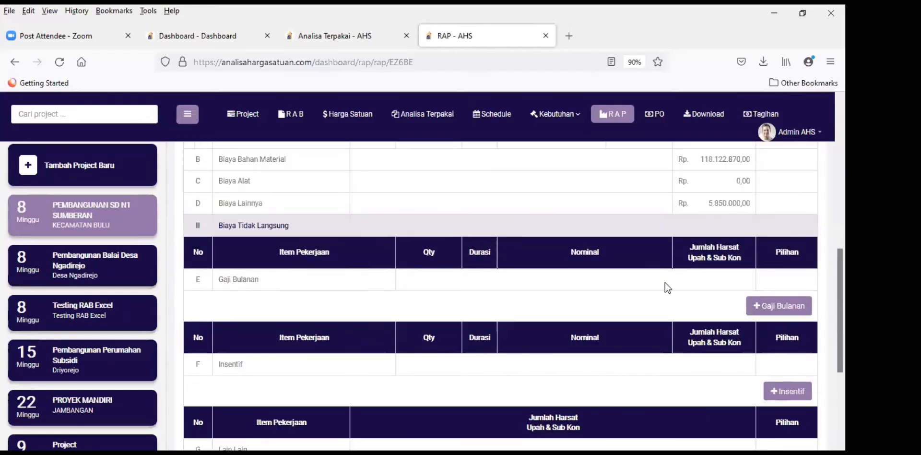
Step: Add a Pelaksana monthly salary item with qty 1, duration 2 and wage 2000000
{"action": "left_click", "coordinate": [782, 308]}
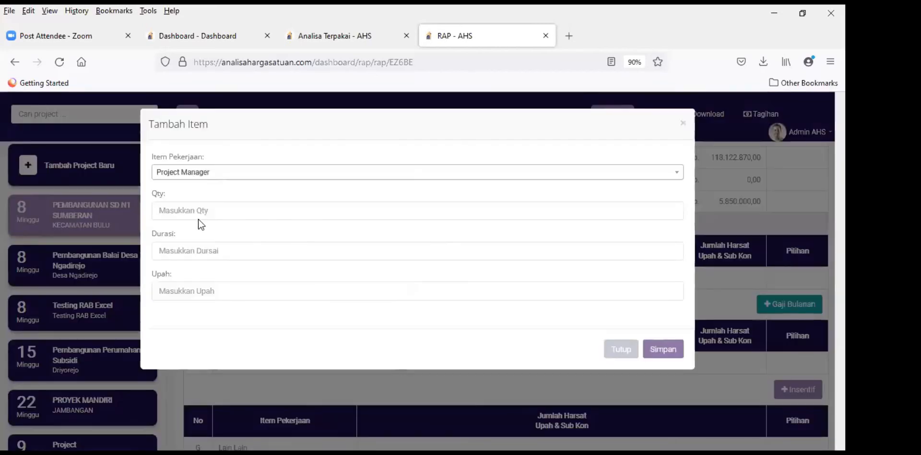
{"action": "left_click", "coordinate": [190, 176]}
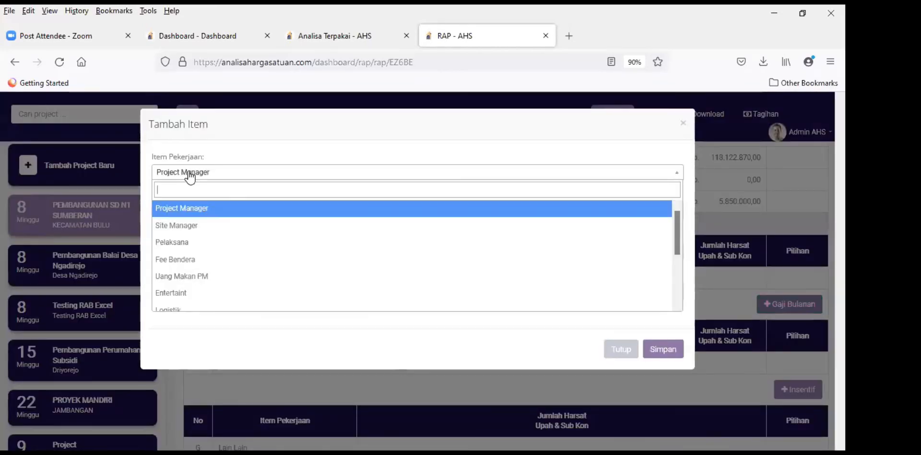
{"action": "left_click", "coordinate": [206, 241]}
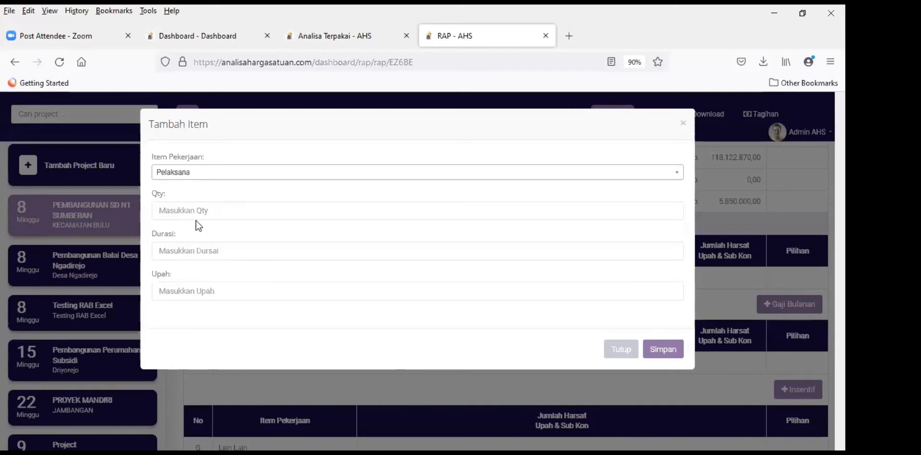
{"action": "left_click", "coordinate": [192, 211]}
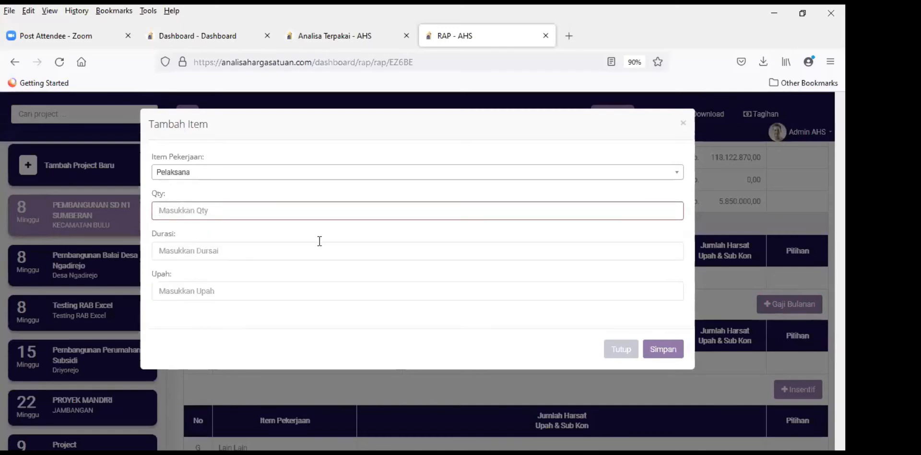
{"action": "type", "text": "1"}
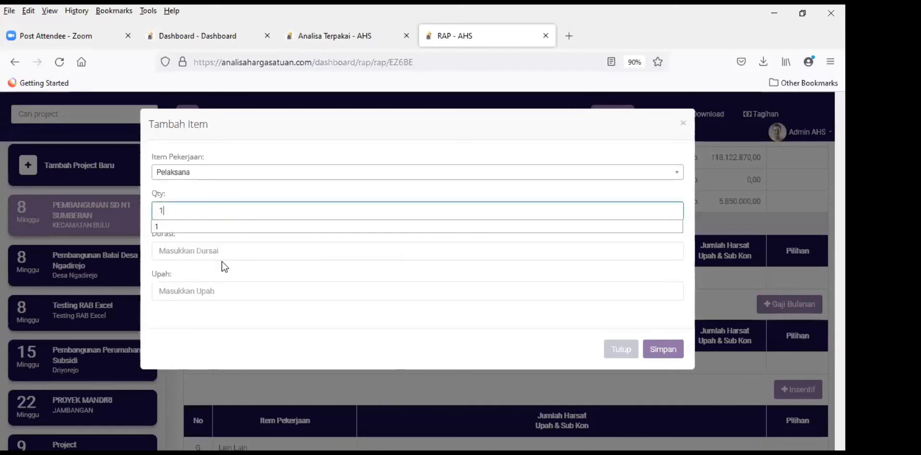
{"action": "left_click", "coordinate": [222, 259]}
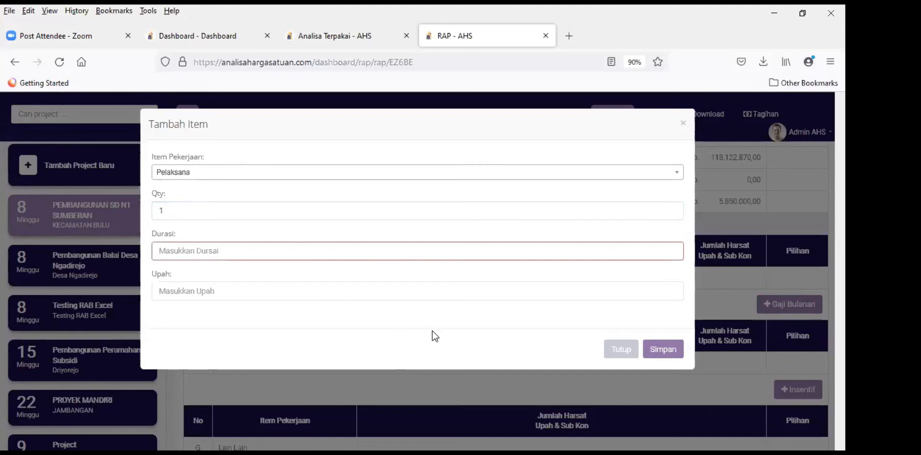
{"action": "type", "text": "2"}
{"action": "left_click", "coordinate": [256, 243]}
{"action": "left_click", "coordinate": [270, 323]}
{"action": "left_click", "coordinate": [276, 293]}
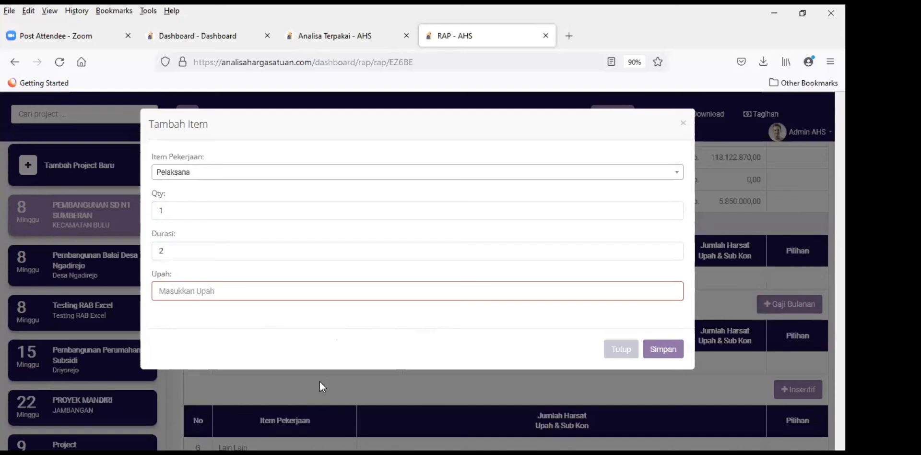
{"action": "type", "text": "200"}
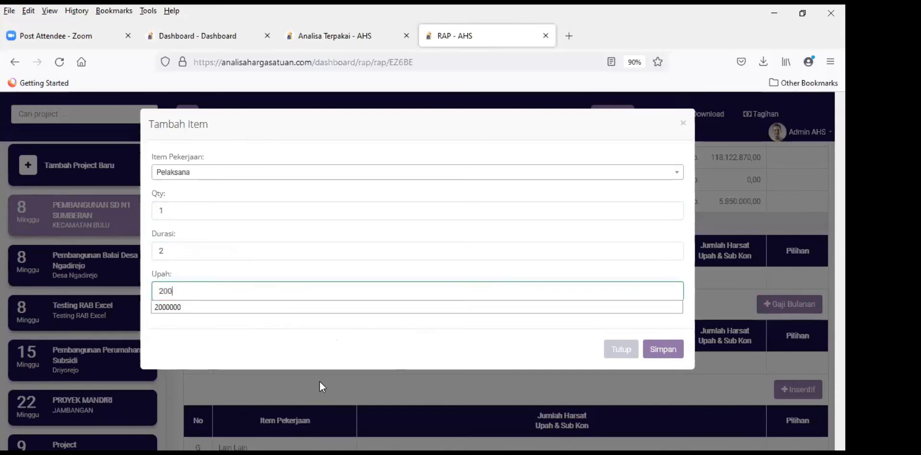
{"action": "type", "text": "0000"}
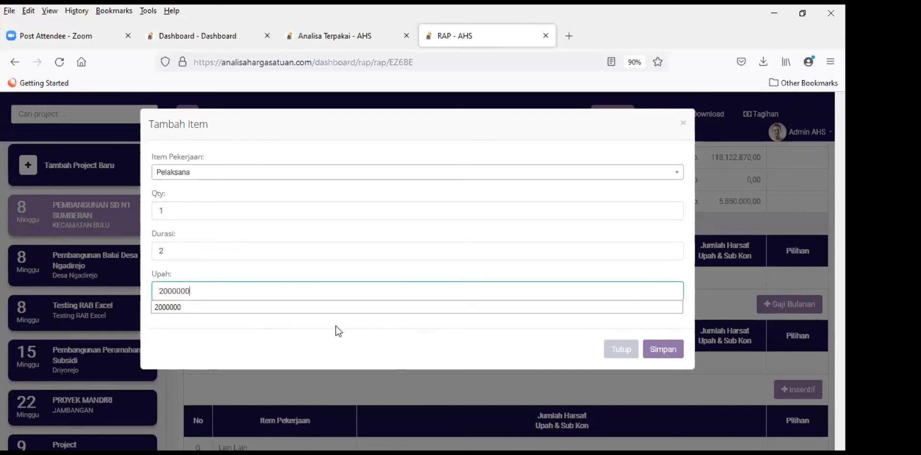
{"action": "left_click", "coordinate": [661, 341]}
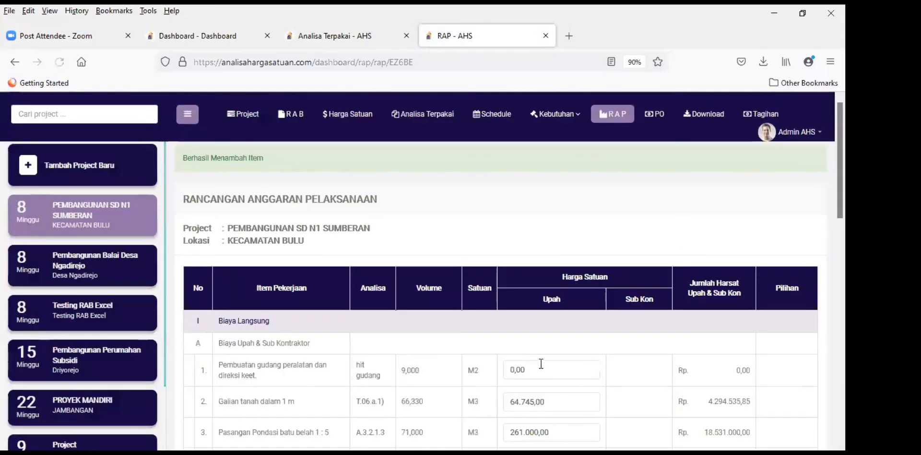
{"action": "scroll", "coordinate": [541, 357], "scroll_direction": "down", "scroll_amount": 7}
{"action": "scroll", "coordinate": [565, 315], "scroll_direction": "down", "scroll_amount": 3}
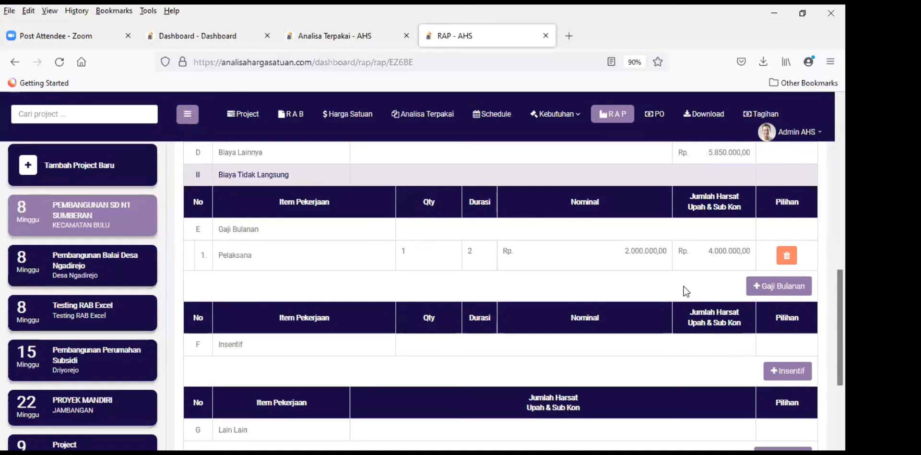
{"action": "scroll", "coordinate": [686, 291], "scroll_direction": "down", "scroll_amount": 3}
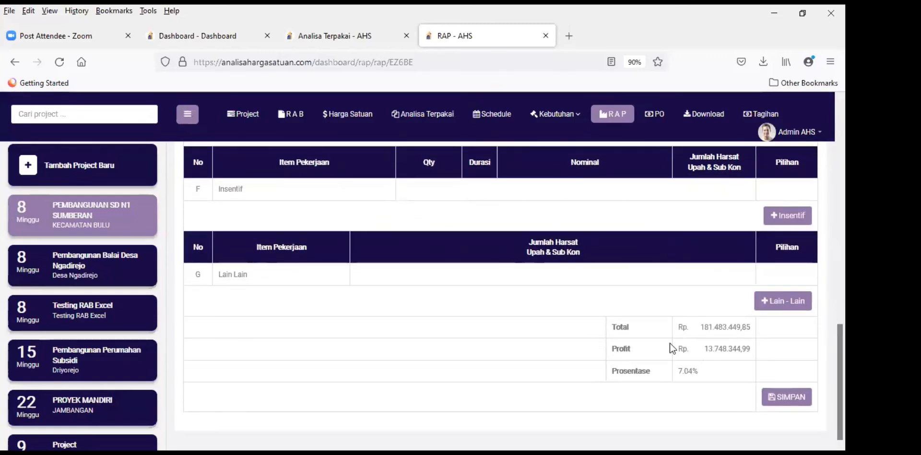
{"action": "scroll", "coordinate": [591, 359], "scroll_direction": "up", "scroll_amount": 3}
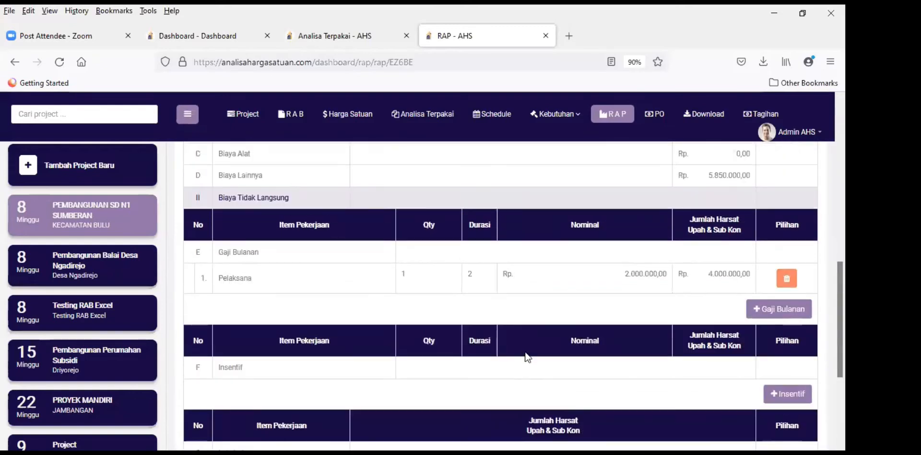
{"action": "scroll", "coordinate": [335, 312], "scroll_direction": "down", "scroll_amount": 1}
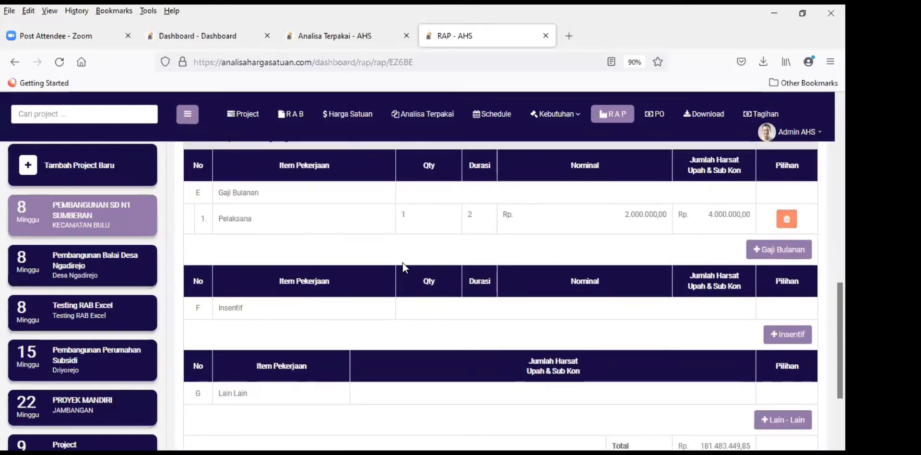
{"action": "scroll", "coordinate": [303, 321], "scroll_direction": "down", "scroll_amount": 1}
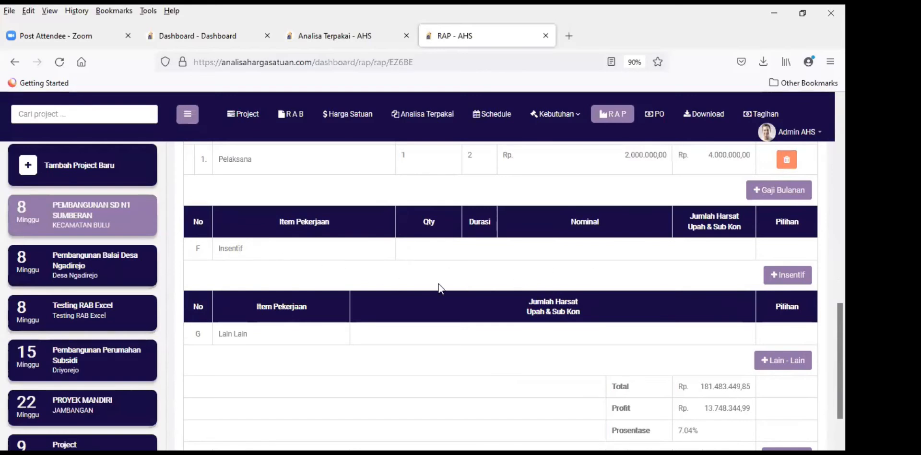
{"action": "scroll", "coordinate": [249, 239], "scroll_direction": "up", "scroll_amount": 2}
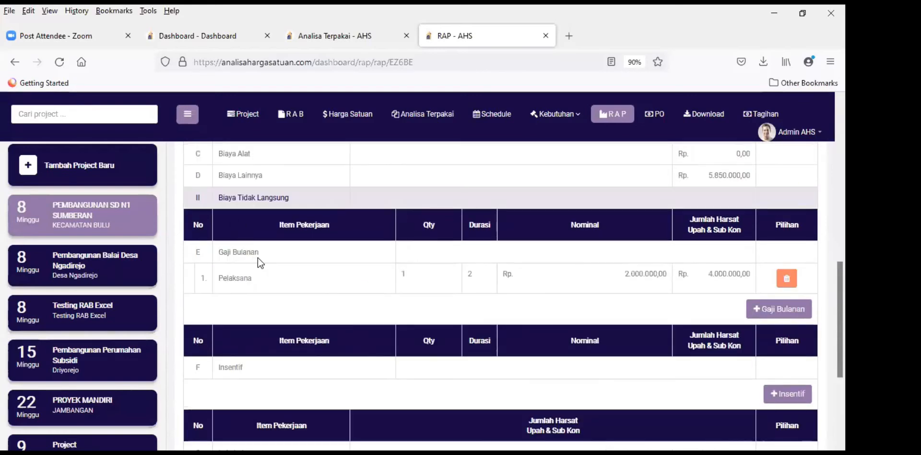
{"action": "left_click", "coordinate": [785, 312]}
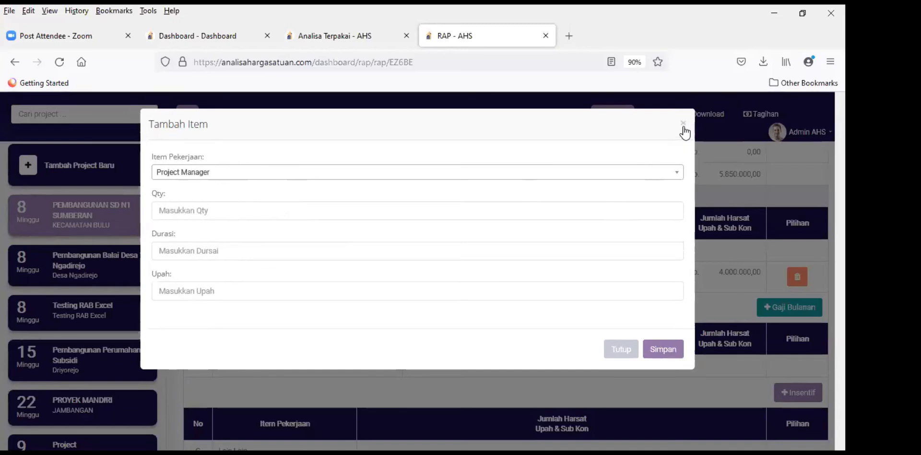
{"action": "left_click", "coordinate": [620, 348]}
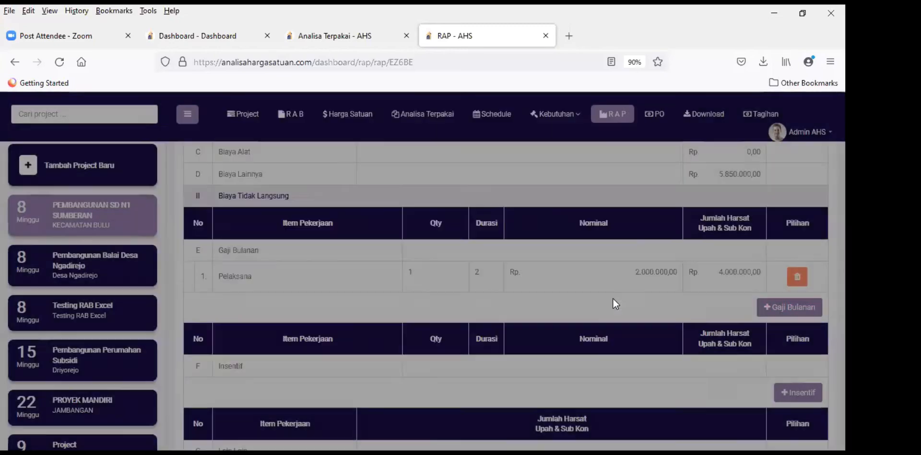
{"action": "scroll", "coordinate": [504, 288], "scroll_direction": "down", "scroll_amount": 3}
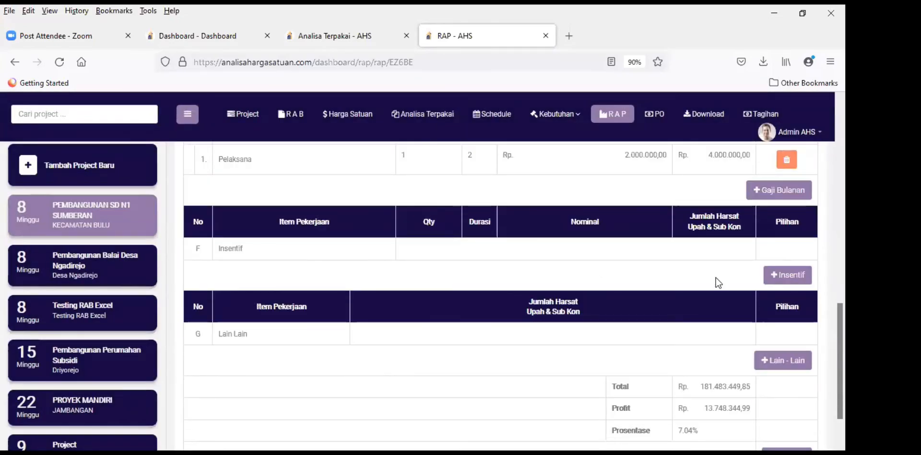
Step: Add a Pelaksana incentive item with qty 1, duration 1 and wage 2000000
{"action": "left_click", "coordinate": [787, 274]}
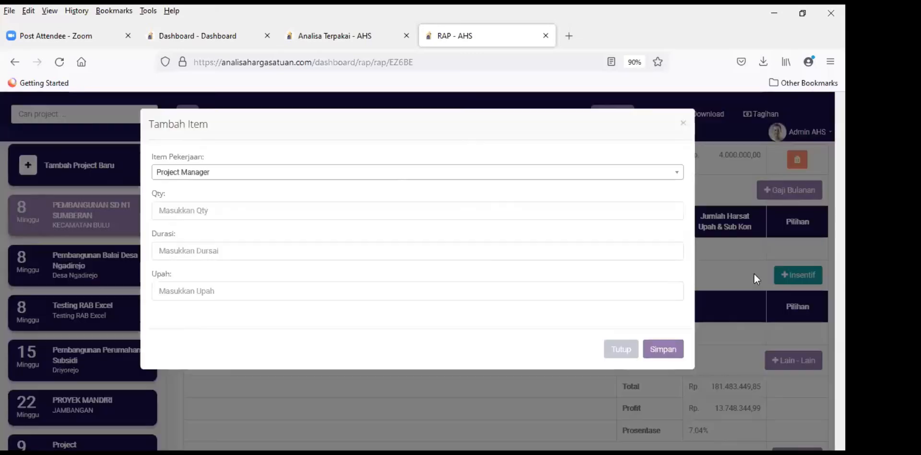
{"action": "left_click", "coordinate": [236, 180]}
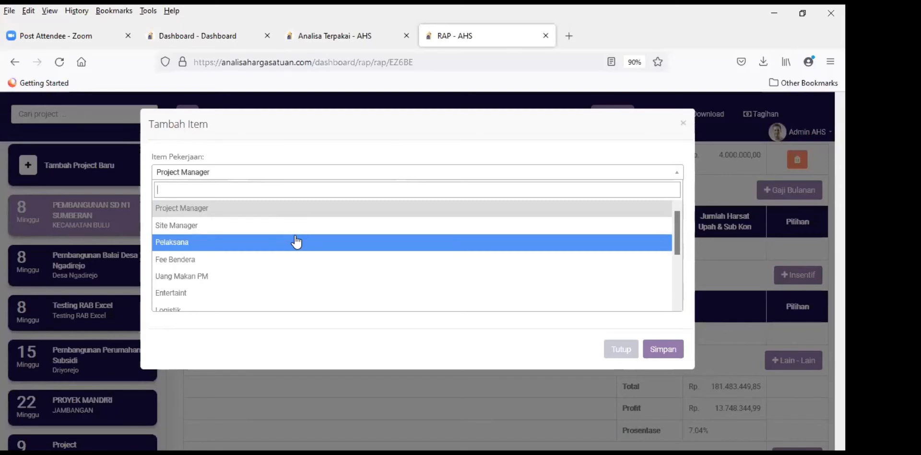
{"action": "left_click", "coordinate": [296, 241]}
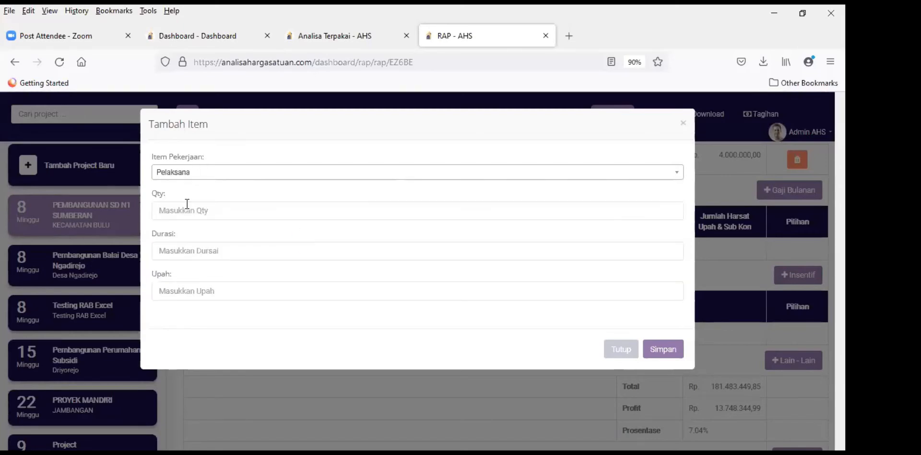
{"action": "key", "text": "Tab"}
{"action": "type", "text": "1"}
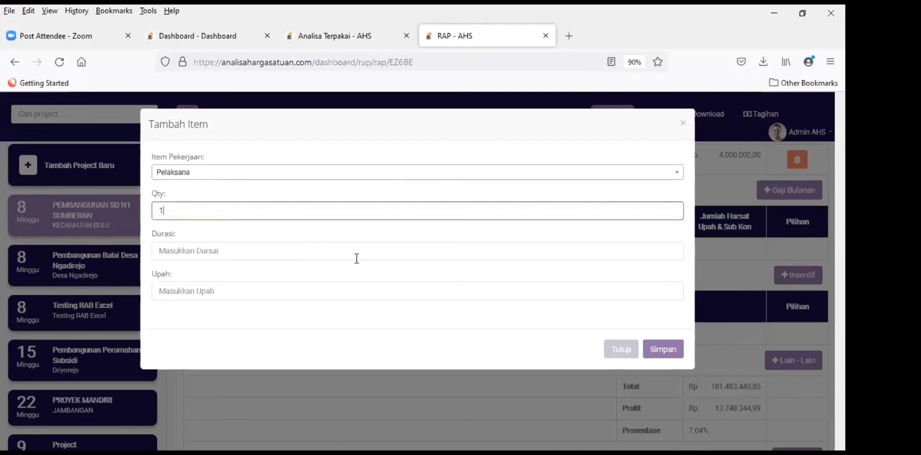
{"action": "left_click", "coordinate": [191, 250]}
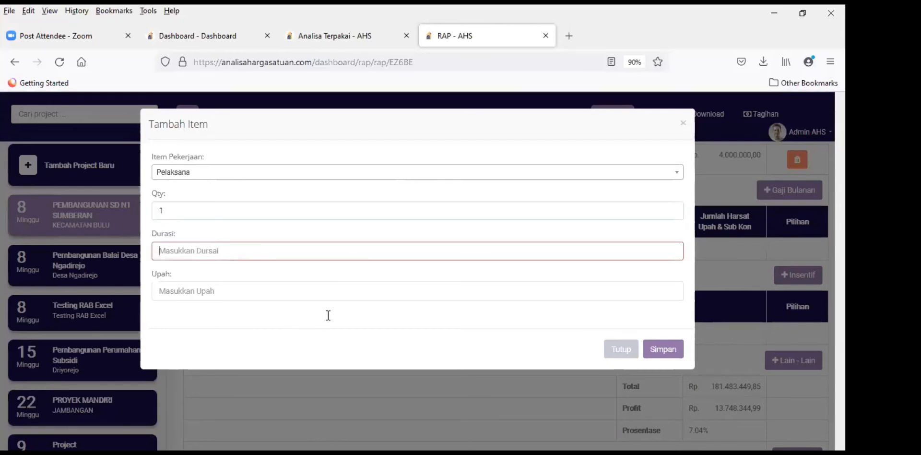
{"action": "type", "text": "1"}
{"action": "key", "text": "Tab"}
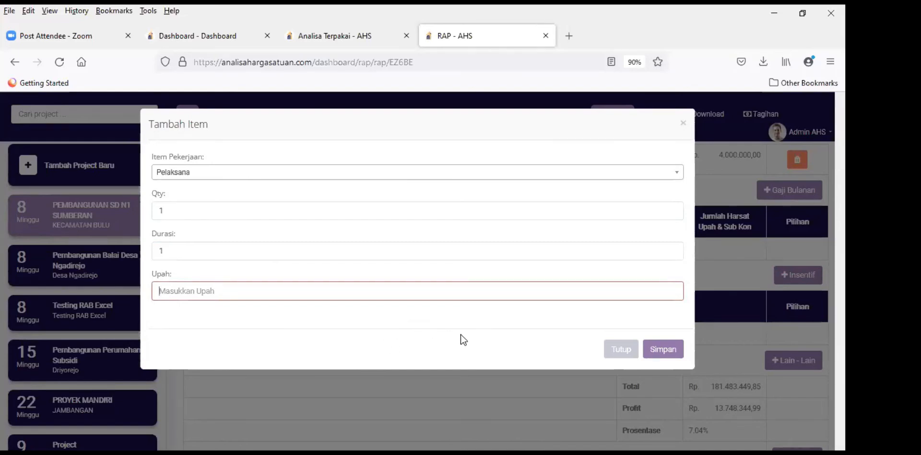
{"action": "type", "text": "2000000"}
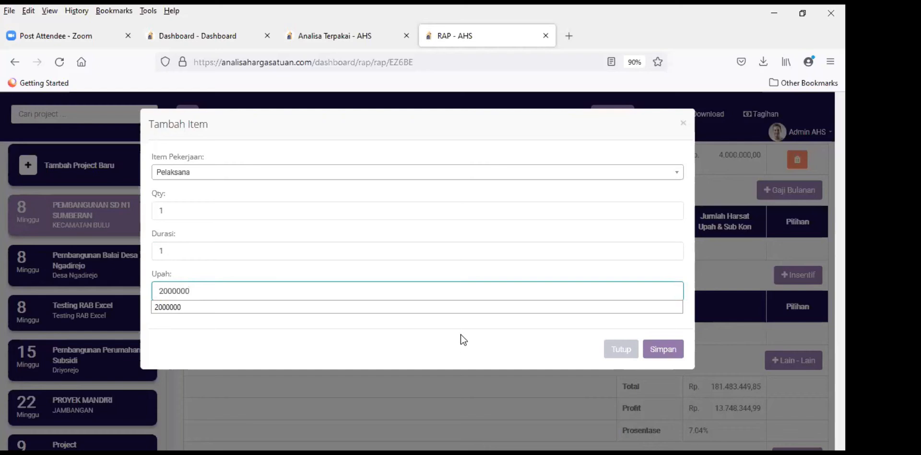
{"action": "left_click", "coordinate": [460, 334]}
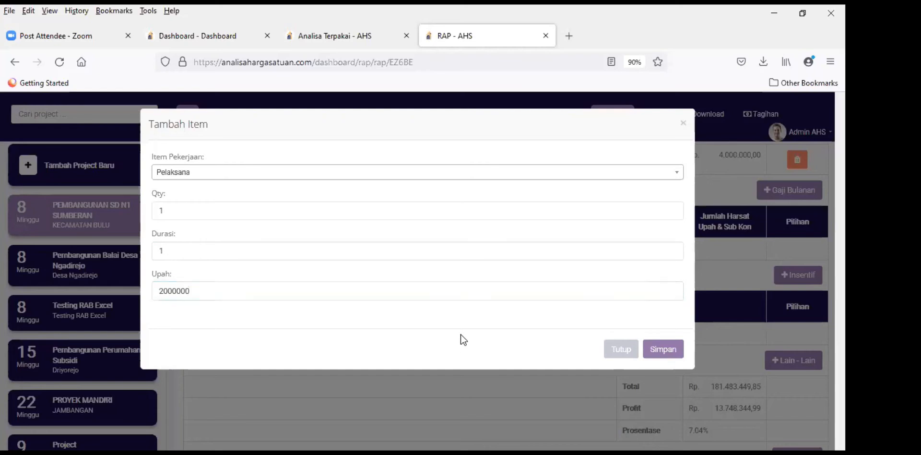
{"action": "left_click", "coordinate": [671, 348]}
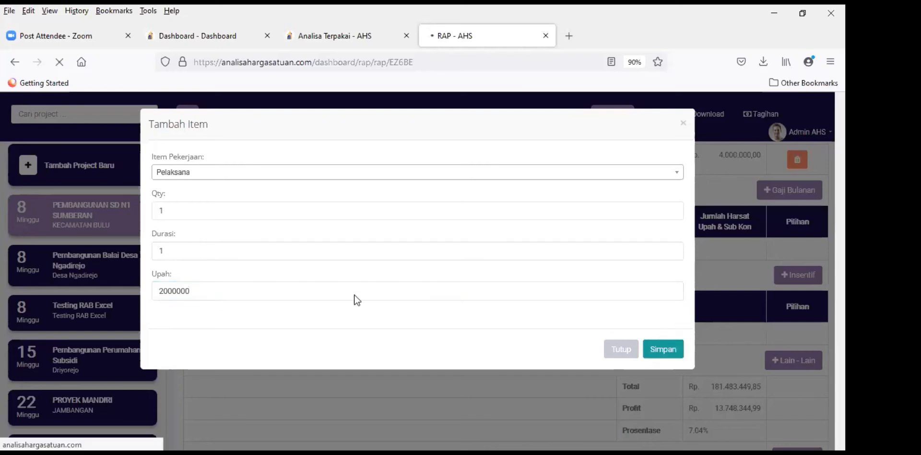
{"action": "scroll", "coordinate": [334, 303], "scroll_direction": "down", "scroll_amount": 15}
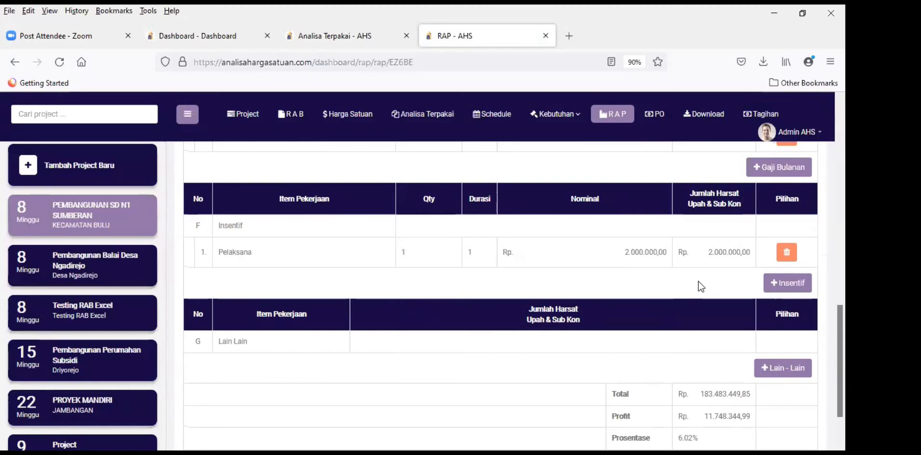
{"action": "scroll", "coordinate": [426, 361], "scroll_direction": "down", "scroll_amount": 2}
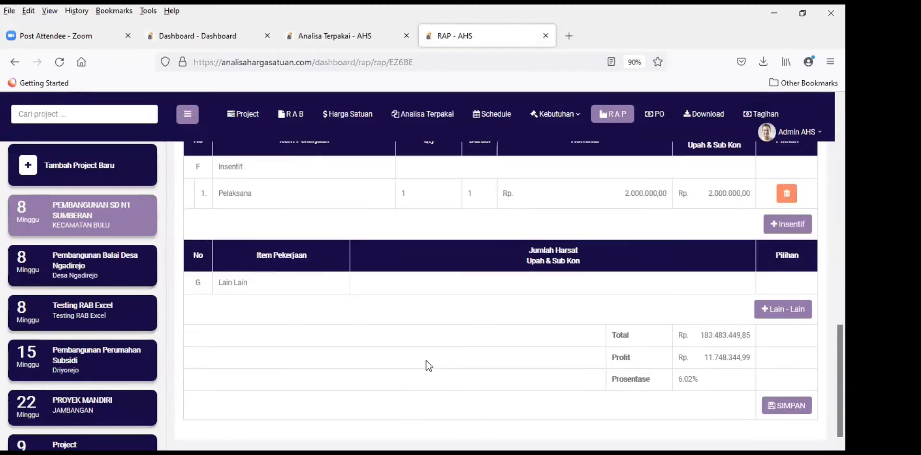
{"action": "left_click_drag", "start_coordinate": [704, 356], "coordinate": [754, 358]}
{"action": "left_click", "coordinate": [720, 359]}
{"action": "scroll", "coordinate": [332, 302], "scroll_direction": "up", "scroll_amount": 2}
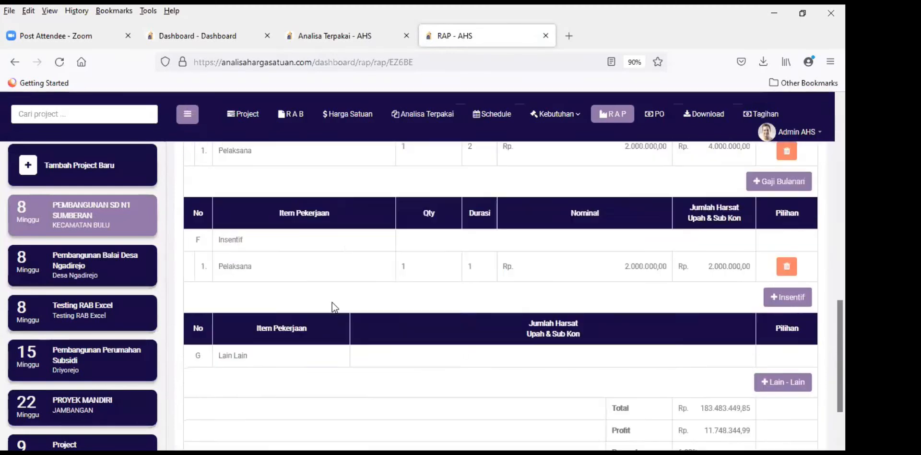
{"action": "scroll", "coordinate": [364, 300], "scroll_direction": "down", "scroll_amount": 2}
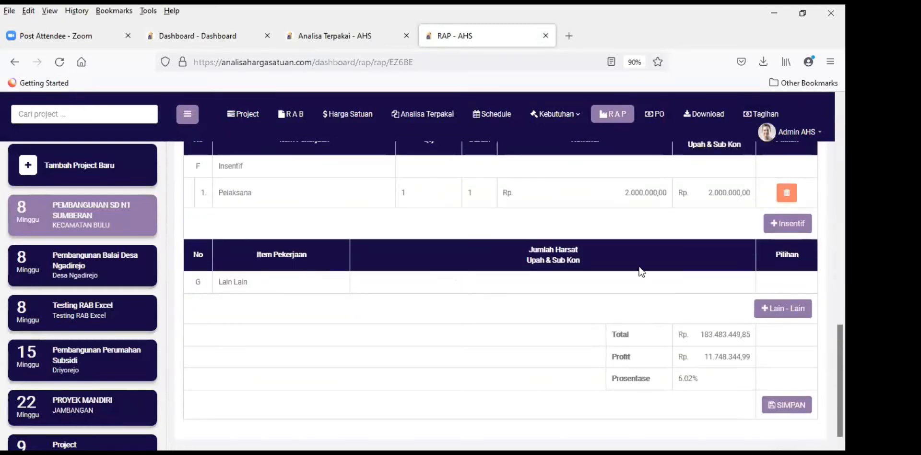
Step: Add an Over head item with a 3000000 wage under Lain Lain costs
{"action": "left_click", "coordinate": [785, 310]}
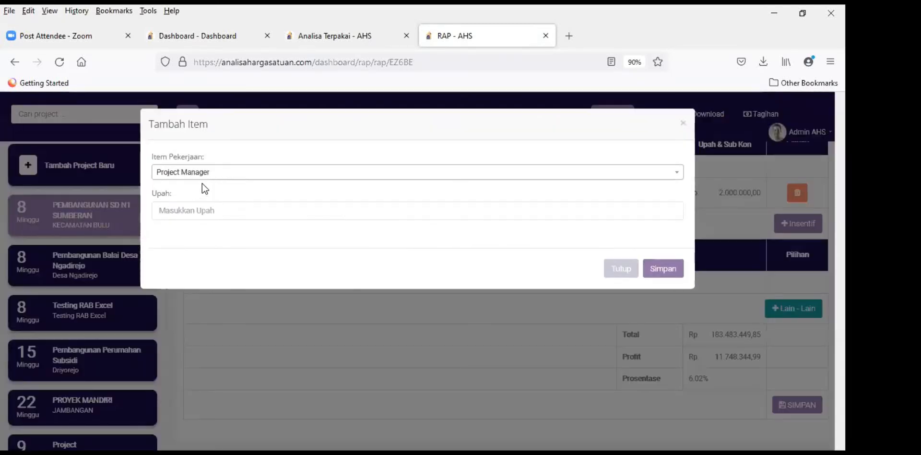
{"action": "left_click", "coordinate": [244, 174]}
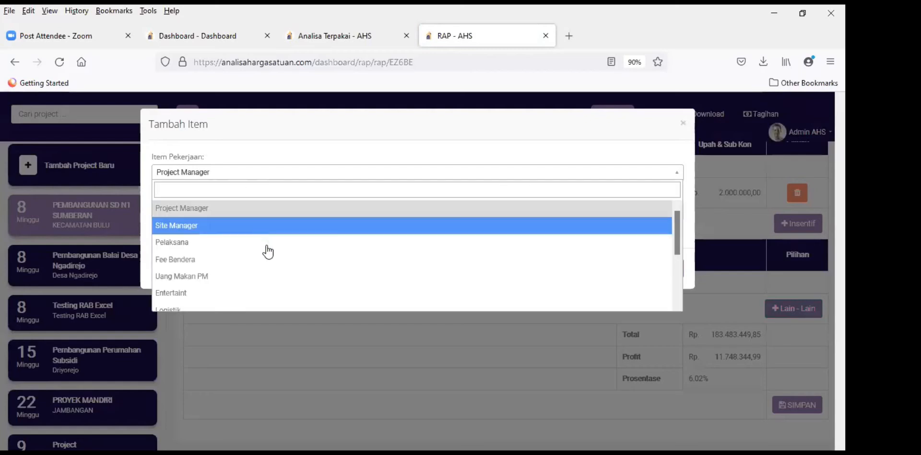
{"action": "scroll", "coordinate": [327, 270], "scroll_direction": "down", "scroll_amount": 3}
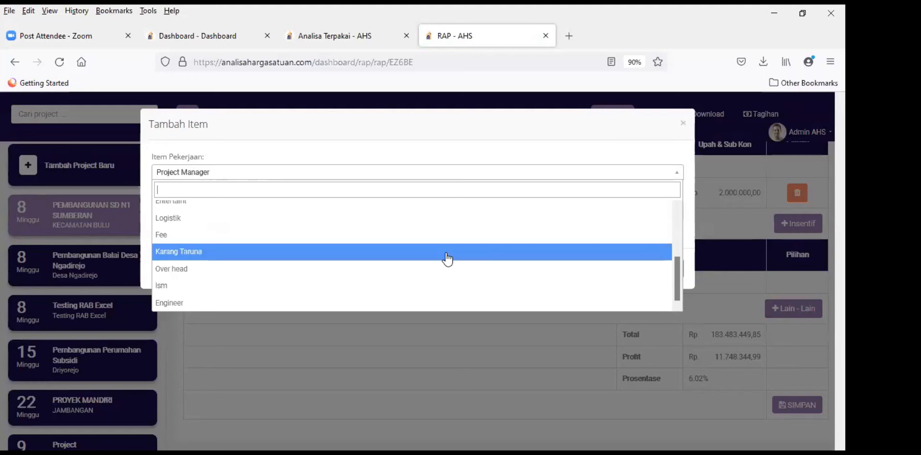
{"action": "scroll", "coordinate": [445, 258], "scroll_direction": "up", "scroll_amount": 2}
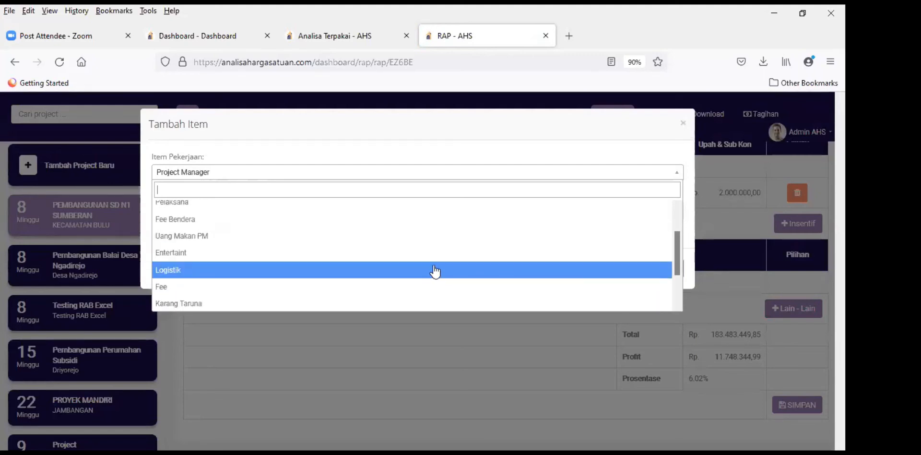
{"action": "scroll", "coordinate": [436, 268], "scroll_direction": "up", "scroll_amount": 2}
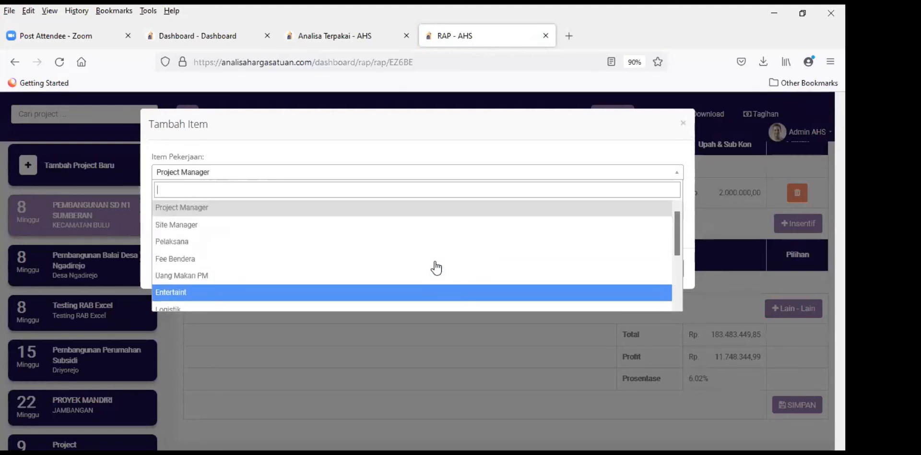
{"action": "scroll", "coordinate": [436, 268], "scroll_direction": "down", "scroll_amount": 4}
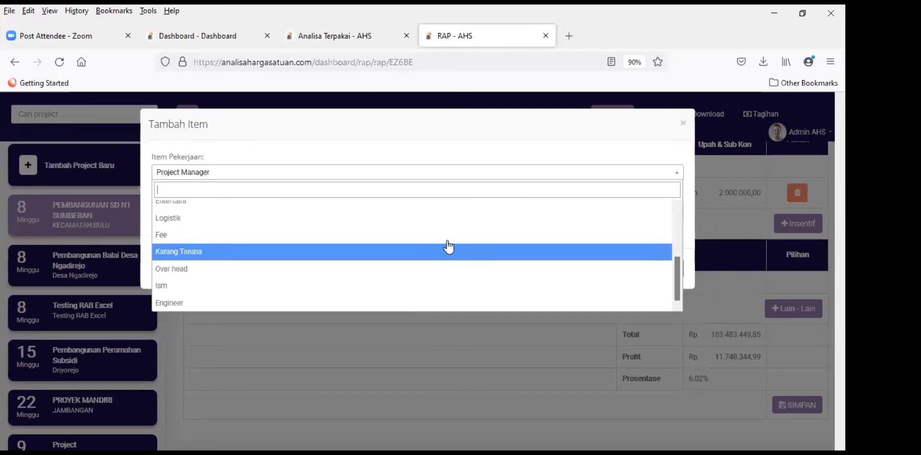
{"action": "left_click", "coordinate": [410, 269]}
{"action": "left_click", "coordinate": [196, 208]}
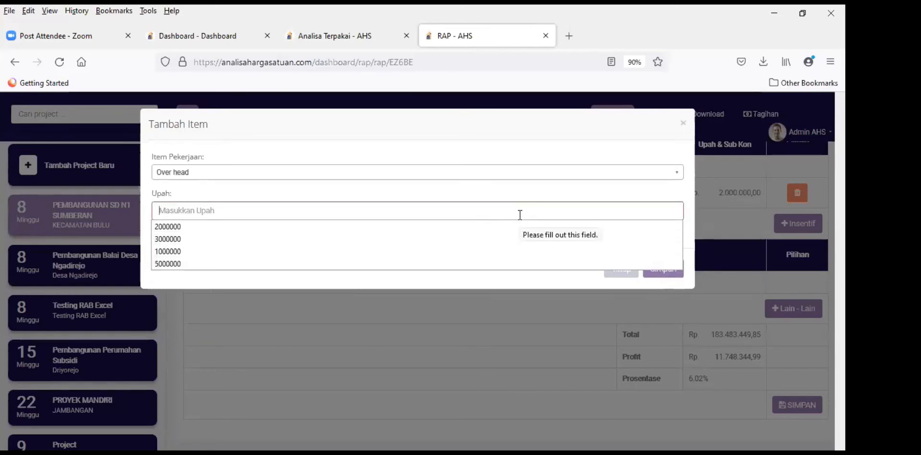
{"action": "type", "text": "300"}
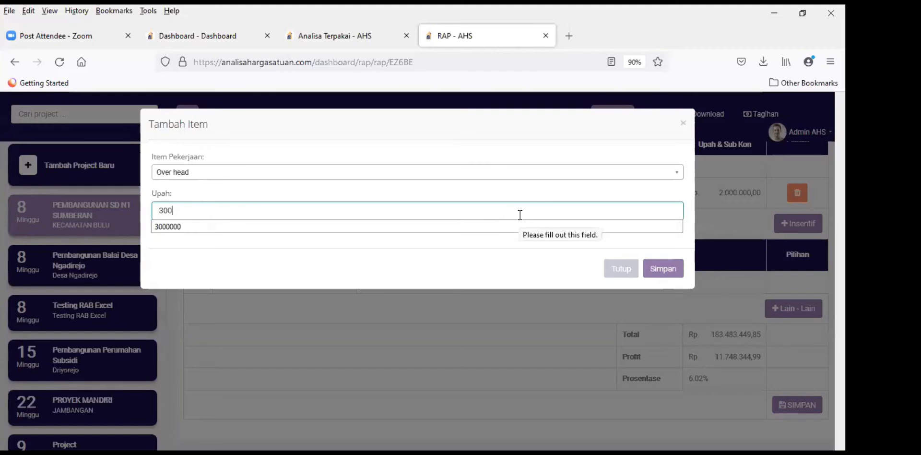
{"action": "type", "text": "0000"}
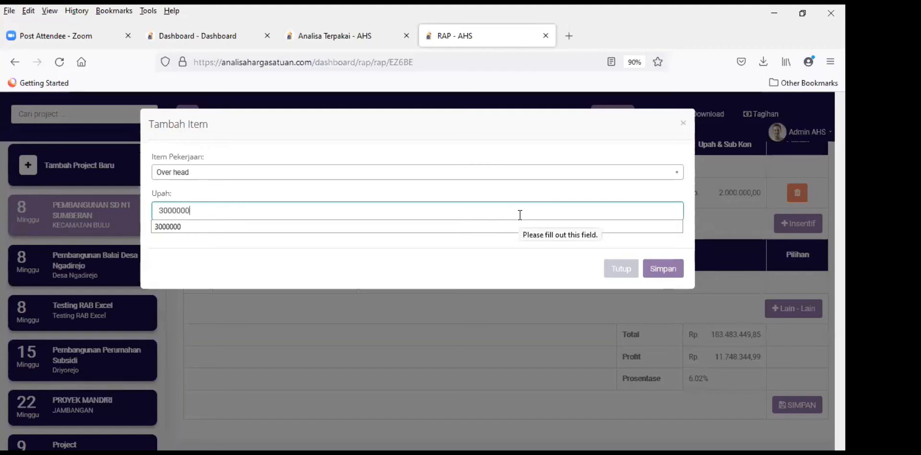
{"action": "left_click", "coordinate": [675, 269]}
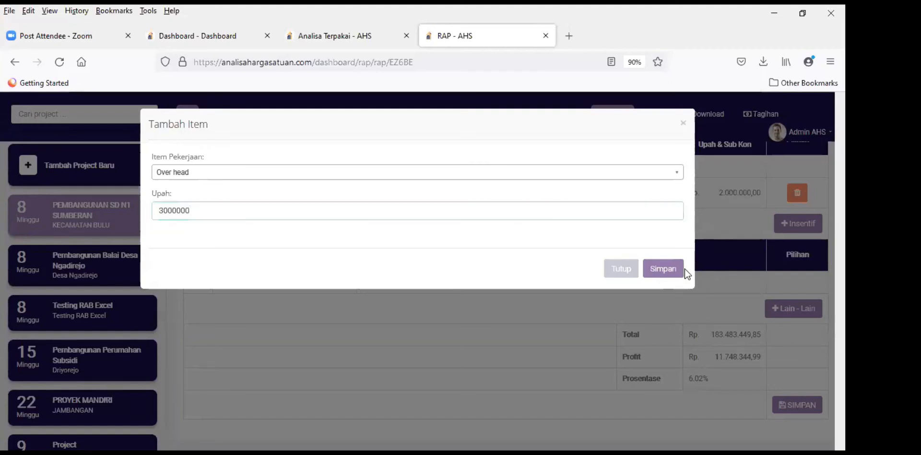
{"action": "scroll", "coordinate": [626, 305], "scroll_direction": "down", "scroll_amount": 20}
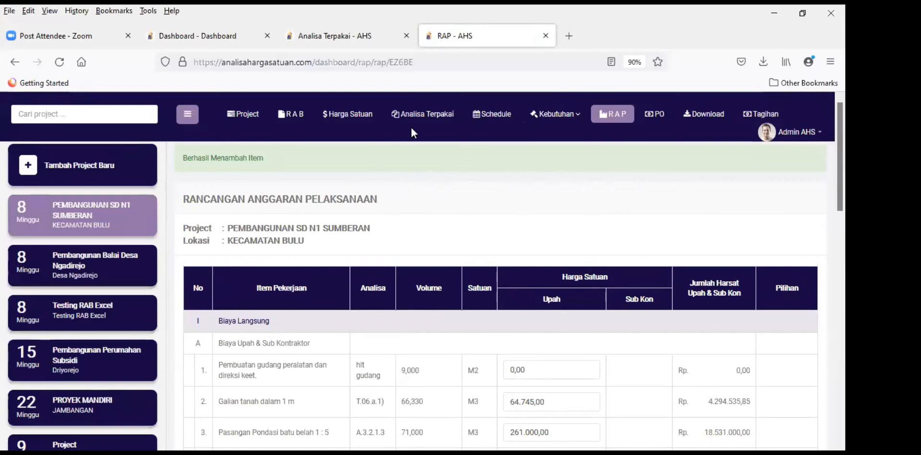
Step: Raise the overhead/profit percentage on Analisa Terpakai from 10 to 15 and save it
{"action": "left_click", "coordinate": [423, 116]}
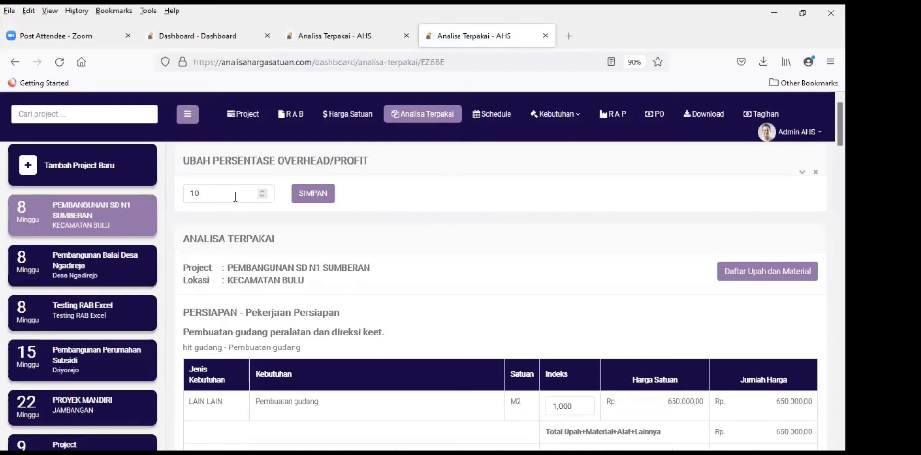
{"action": "left_click", "coordinate": [229, 195]}
{"action": "key", "text": "BackSpace"}
{"action": "type", "text": "5"}
{"action": "left_click", "coordinate": [317, 194]}
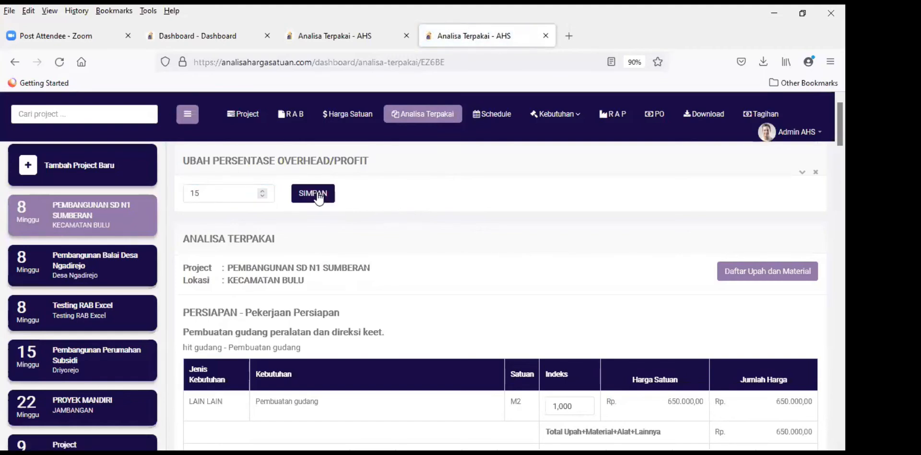
{"action": "scroll", "coordinate": [523, 245], "scroll_direction": "down", "scroll_amount": 3}
{"action": "scroll", "coordinate": [534, 230], "scroll_direction": "up", "scroll_amount": 3}
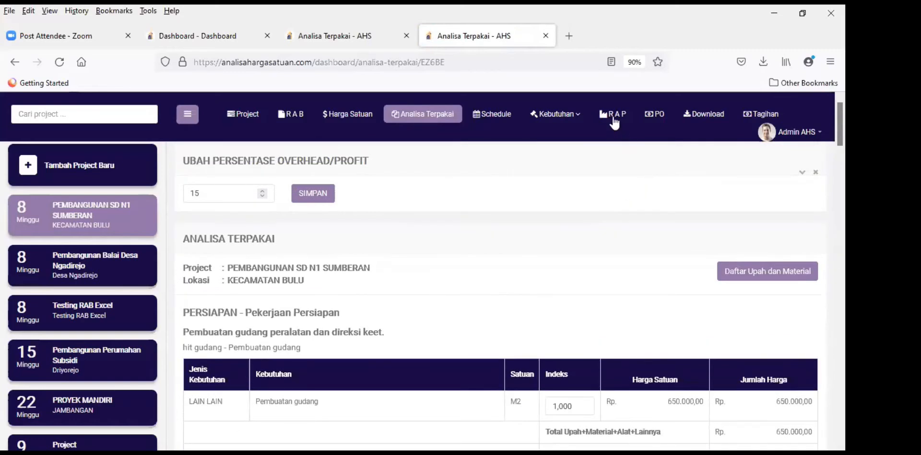
{"action": "right_click", "coordinate": [639, 124]}
Step: Open the RAP in a new tab and save it with the recalculated totals
{"action": "left_click", "coordinate": [645, 120]}
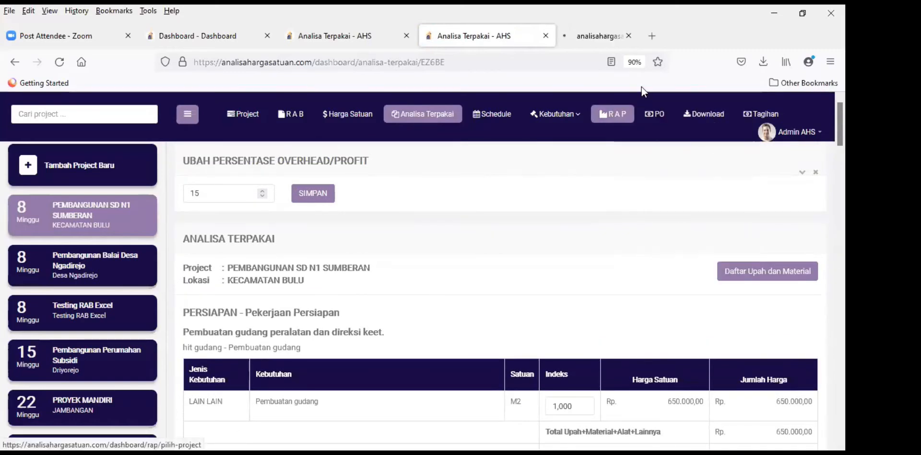
{"action": "left_click", "coordinate": [608, 33]}
{"action": "scroll", "coordinate": [674, 334], "scroll_direction": "down", "scroll_amount": 2}
{"action": "scroll", "coordinate": [674, 336], "scroll_direction": "down", "scroll_amount": 15}
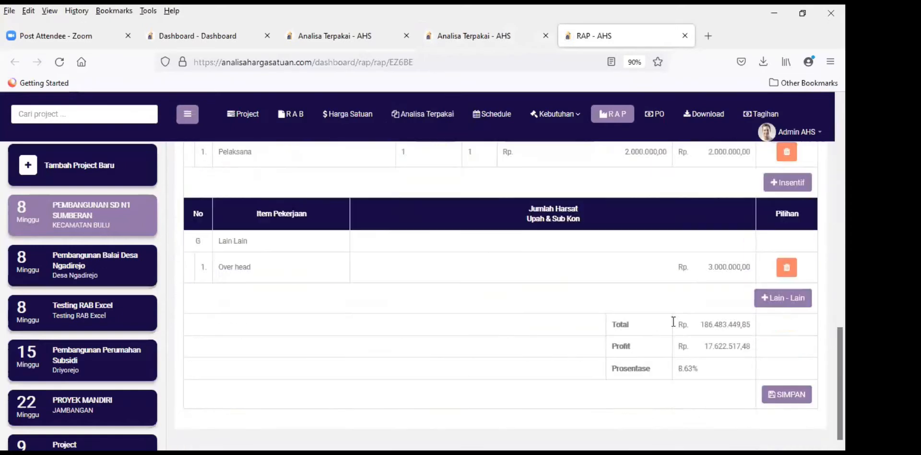
{"action": "left_click", "coordinate": [786, 392]}
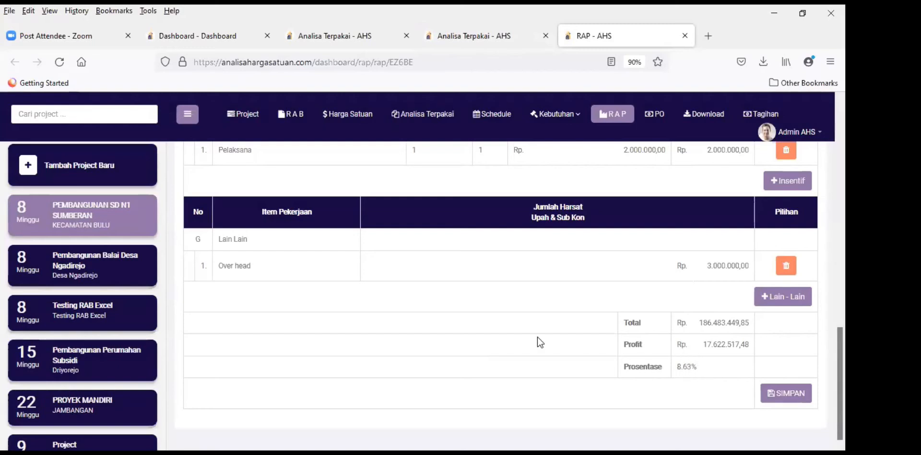
Step: Check the new profit of Rp 17.622.517,48 (8.63%) on the Rp 186.483.449,85 total
{"action": "left_click_drag", "start_coordinate": [703, 342], "coordinate": [749, 343]}
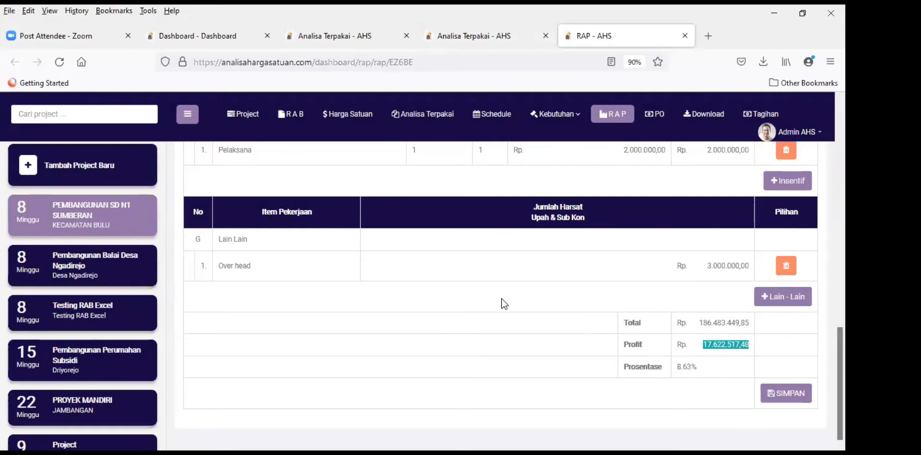
{"action": "left_click", "coordinate": [460, 365]}
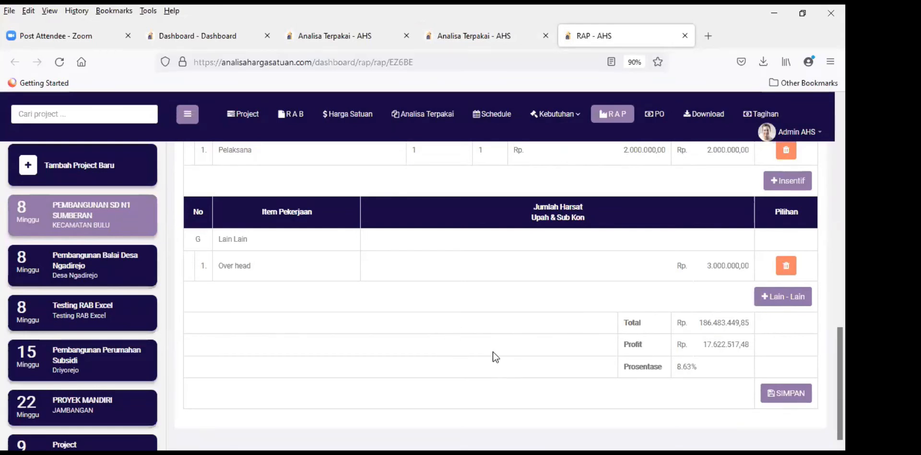
{"action": "scroll", "coordinate": [453, 319], "scroll_direction": "up", "scroll_amount": 15}
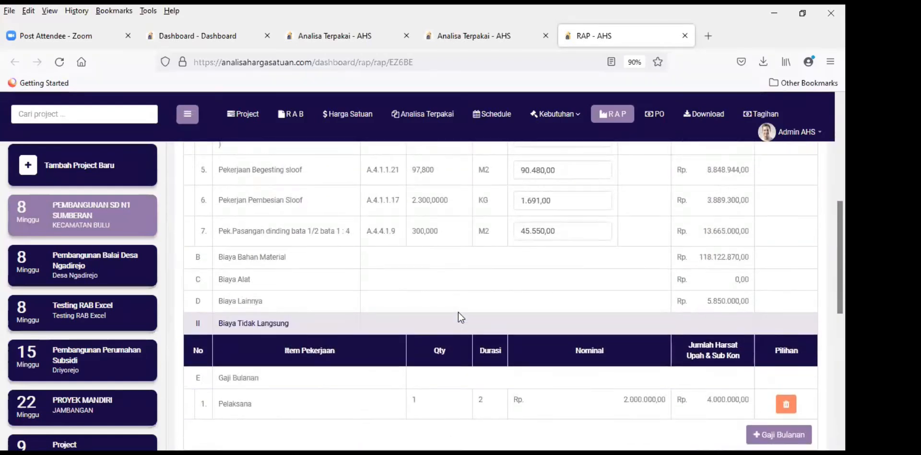
{"action": "scroll", "coordinate": [480, 221], "scroll_direction": "up", "scroll_amount": 2}
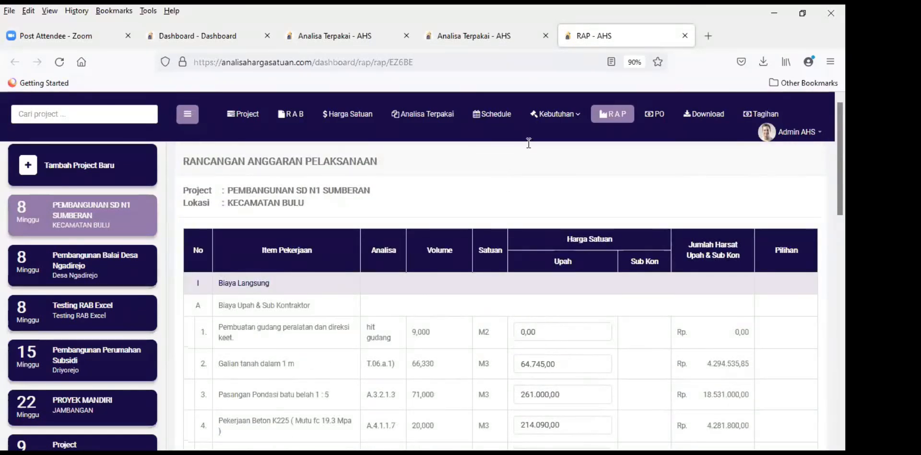
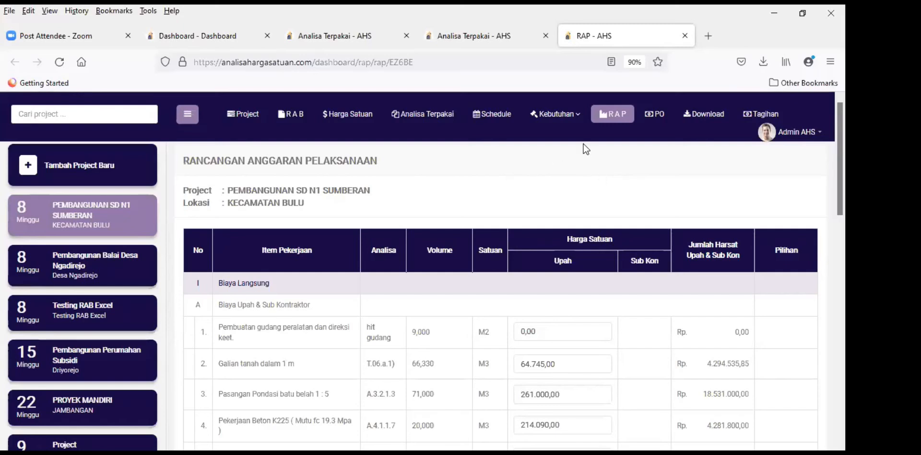
Step: Open the Kebutuhan Upah labour list for PEMBANGUNAN SD N1 SUMBERAN from the Kebutuhan menu
{"action": "left_click", "coordinate": [569, 116]}
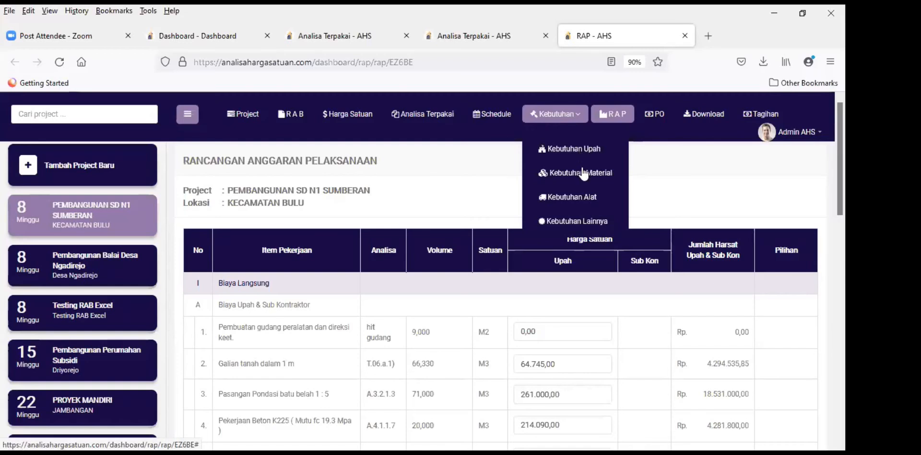
{"action": "left_click", "coordinate": [577, 221]}
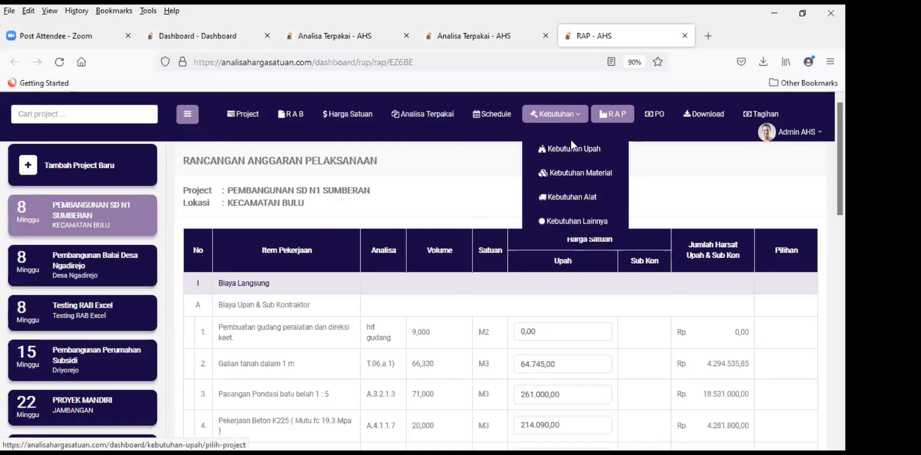
{"action": "left_click", "coordinate": [572, 149]}
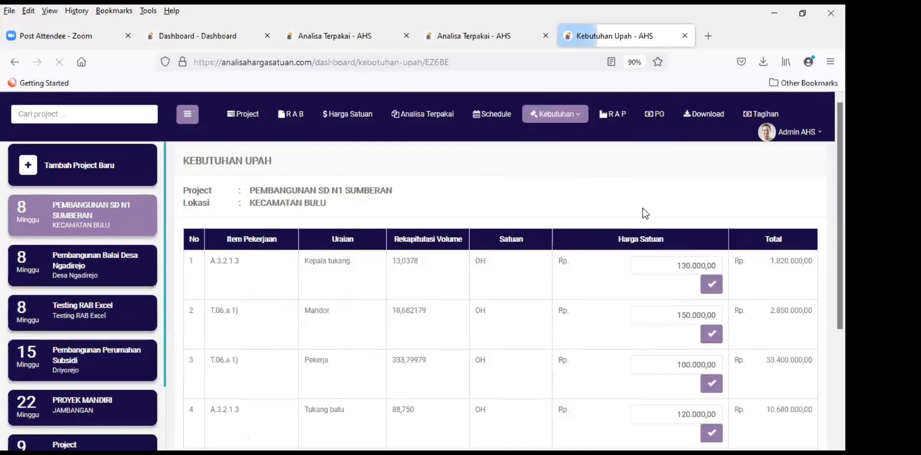
{"action": "scroll", "coordinate": [338, 252], "scroll_direction": "down", "scroll_amount": 3}
{"action": "scroll", "coordinate": [339, 249], "scroll_direction": "up", "scroll_amount": 3}
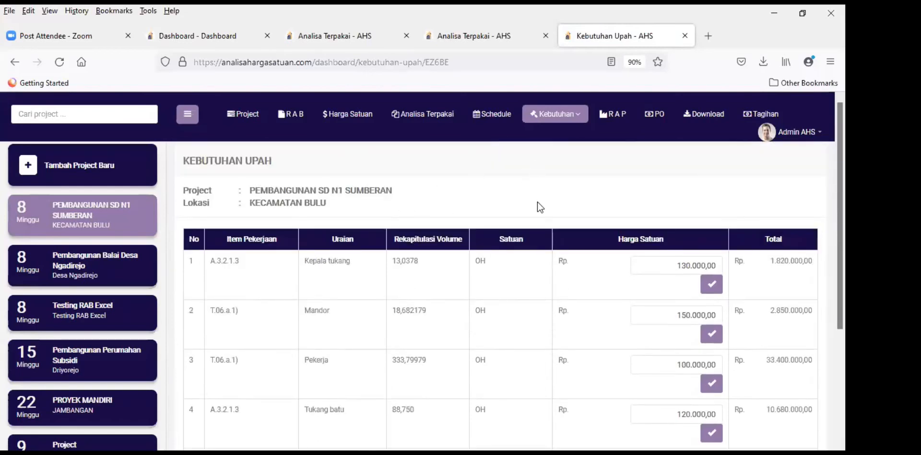
{"action": "scroll", "coordinate": [537, 267], "scroll_direction": "down", "scroll_amount": 4}
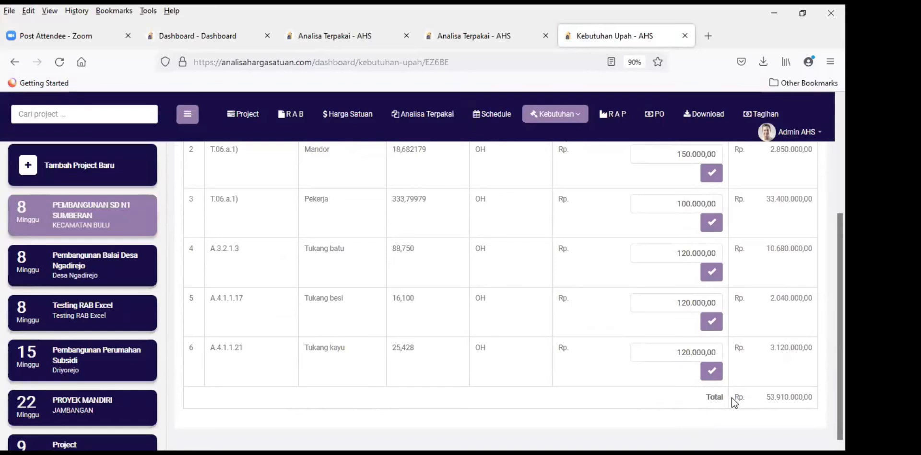
{"action": "scroll", "coordinate": [438, 307], "scroll_direction": "up", "scroll_amount": 3}
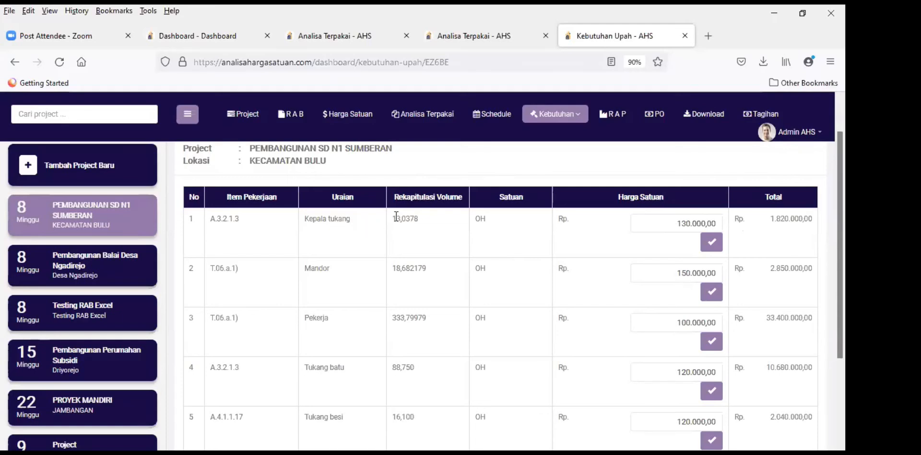
{"action": "left_click_drag", "start_coordinate": [392, 219], "coordinate": [439, 221]}
{"action": "left_click", "coordinate": [396, 232]}
{"action": "left_click_drag", "start_coordinate": [396, 268], "coordinate": [426, 270]}
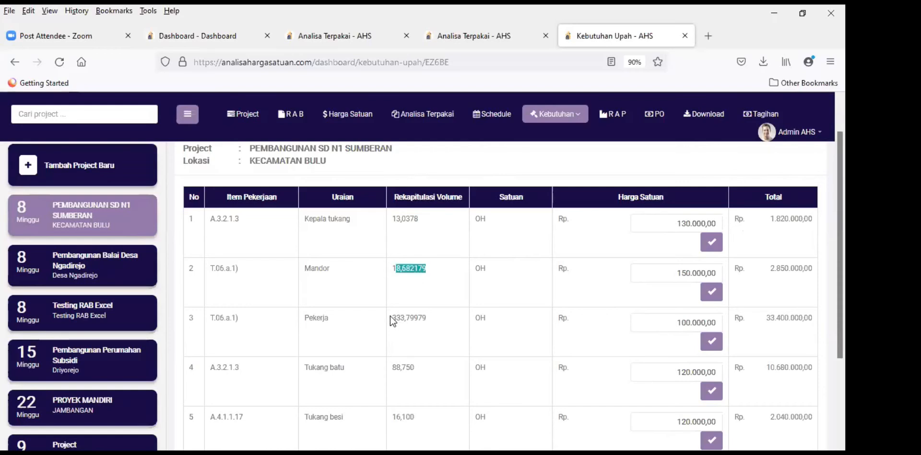
{"action": "left_click_drag", "start_coordinate": [392, 319], "coordinate": [444, 323]}
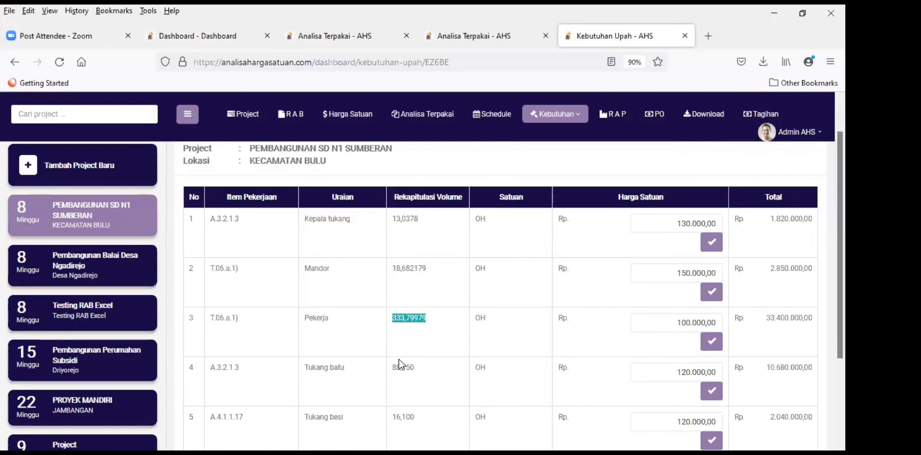
{"action": "left_click_drag", "start_coordinate": [393, 369], "coordinate": [428, 372]}
{"action": "scroll", "coordinate": [489, 302], "scroll_direction": "down", "scroll_amount": 3}
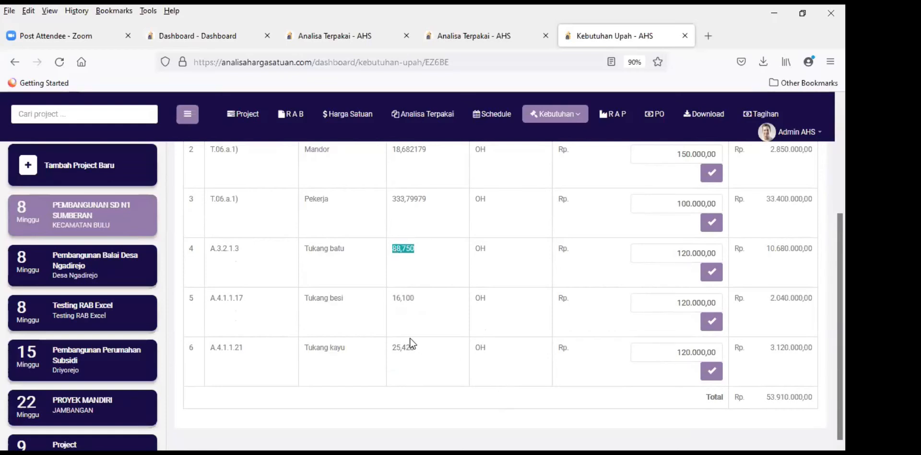
{"action": "scroll", "coordinate": [449, 285], "scroll_direction": "up", "scroll_amount": 3}
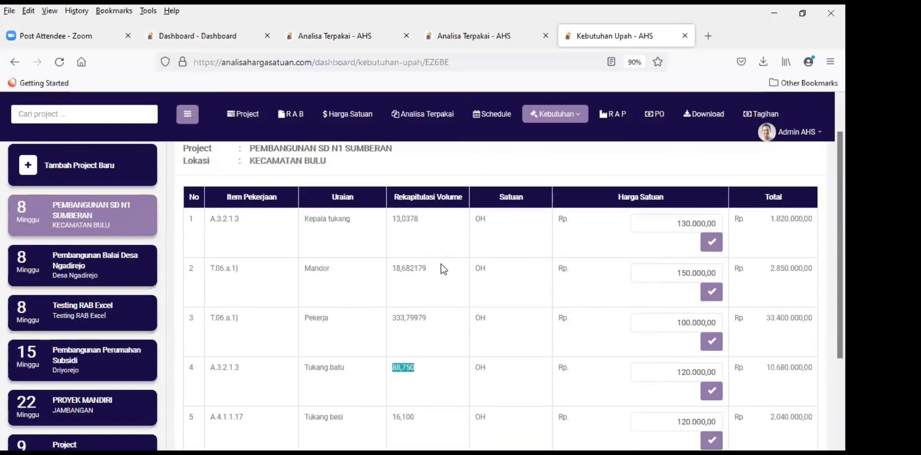
{"action": "scroll", "coordinate": [441, 264], "scroll_direction": "down", "scroll_amount": 2}
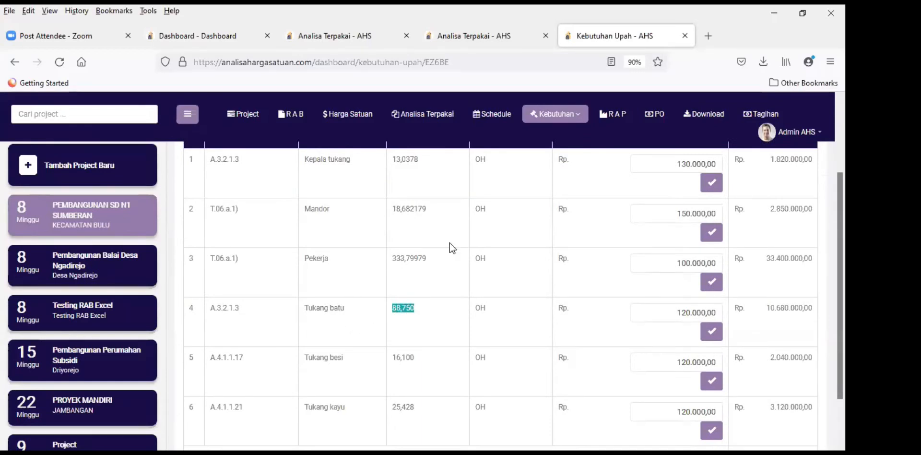
{"action": "left_click", "coordinate": [446, 290]}
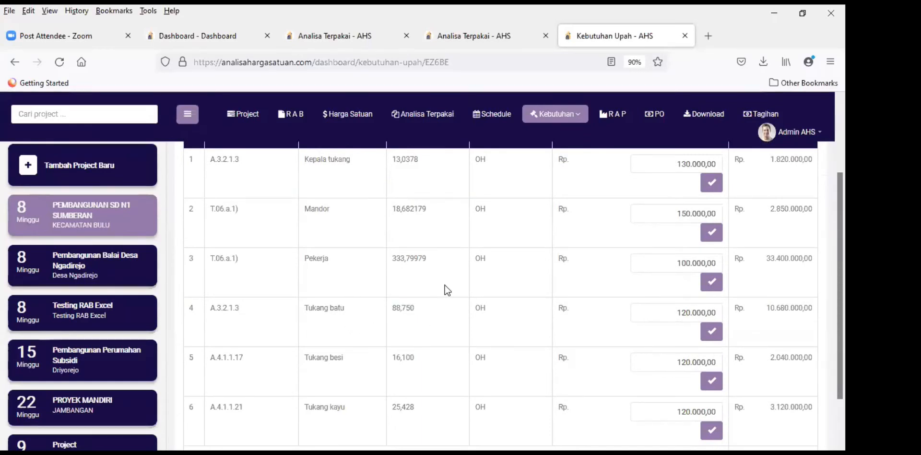
{"action": "scroll", "coordinate": [449, 315], "scroll_direction": "down", "scroll_amount": 2}
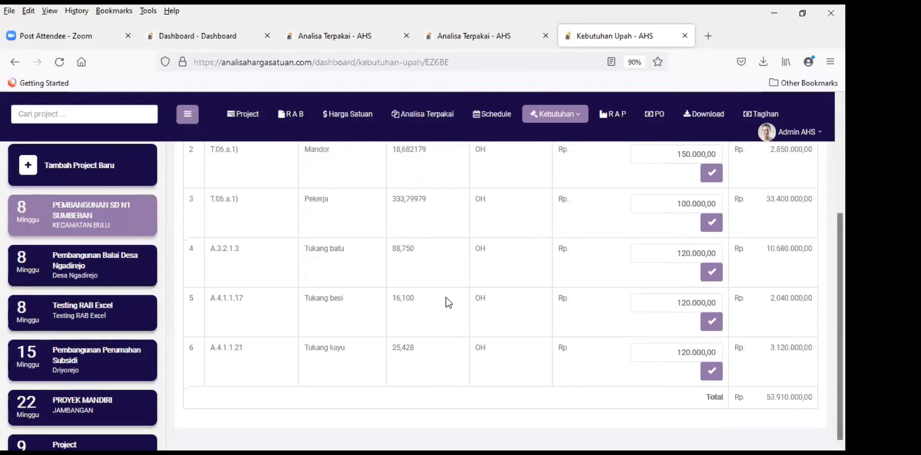
{"action": "scroll", "coordinate": [448, 302], "scroll_direction": "up", "scroll_amount": 3}
{"action": "scroll", "coordinate": [445, 298], "scroll_direction": "up", "scroll_amount": 1}
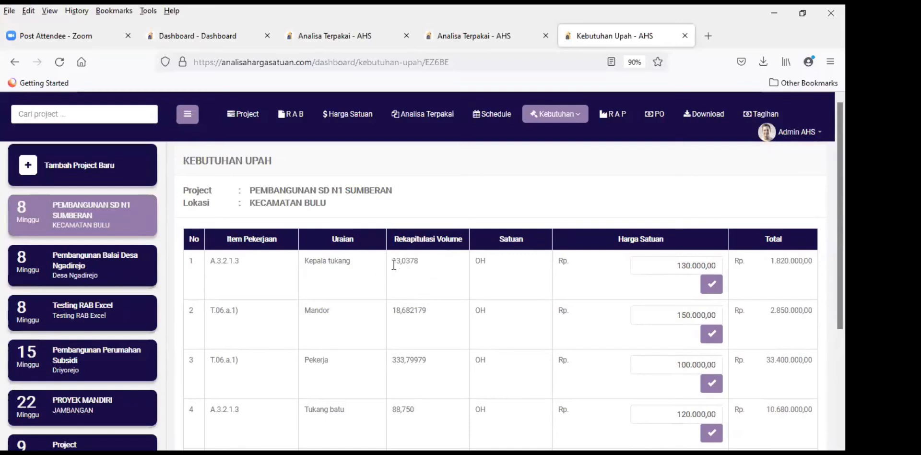
{"action": "scroll", "coordinate": [428, 283], "scroll_direction": "down", "scroll_amount": 3}
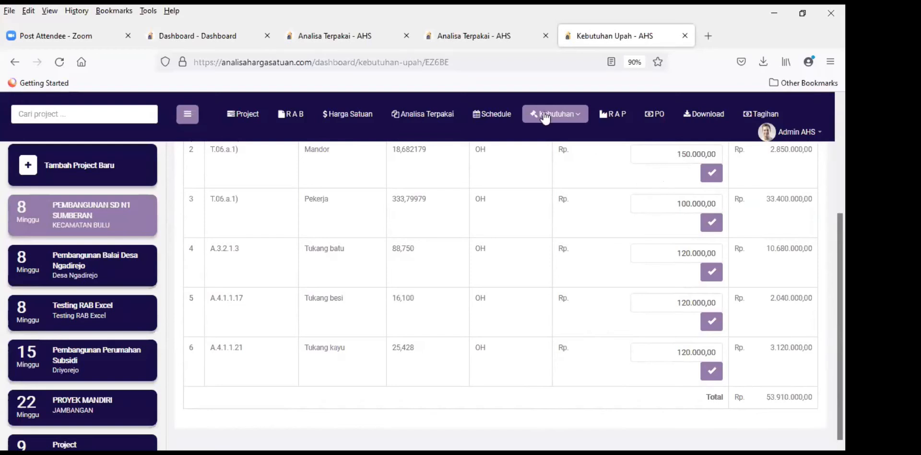
Step: Open Kebutuhan Material and scroll through the material price table
{"action": "left_click", "coordinate": [580, 119]}
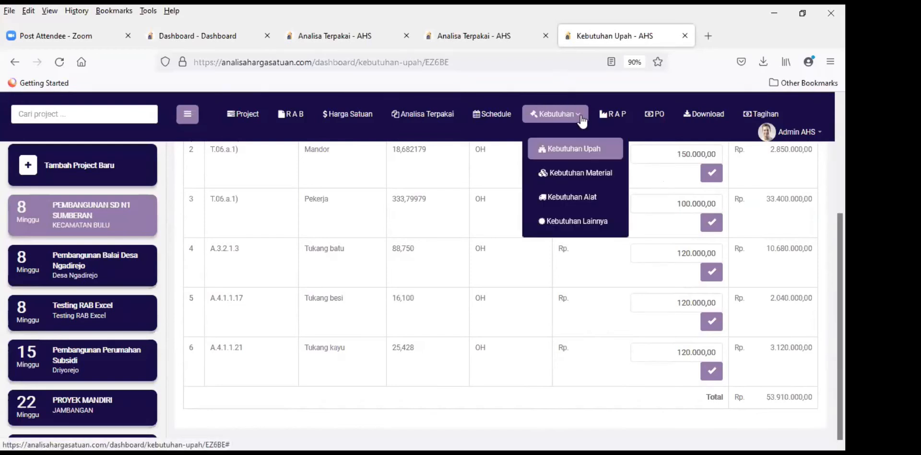
{"action": "left_click", "coordinate": [574, 174]}
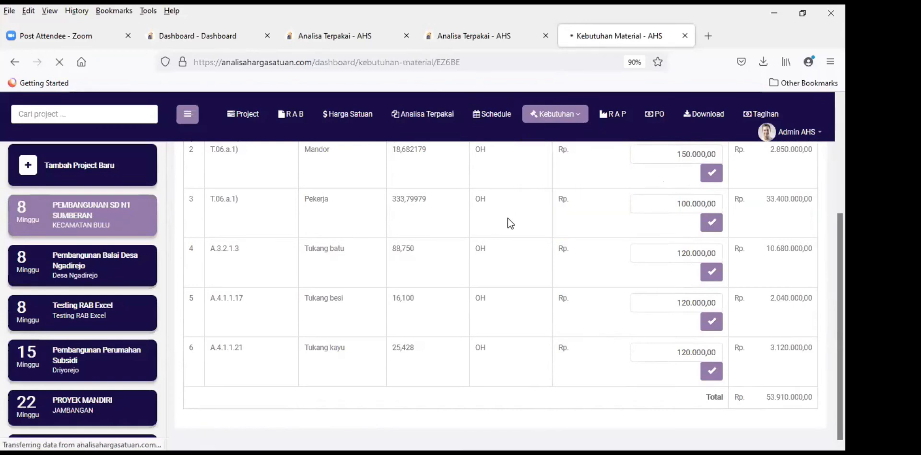
{"action": "scroll", "coordinate": [552, 229], "scroll_direction": "down", "scroll_amount": 2}
{"action": "scroll", "coordinate": [549, 221], "scroll_direction": "up", "scroll_amount": 2}
{"action": "scroll", "coordinate": [501, 254], "scroll_direction": "down", "scroll_amount": 8}
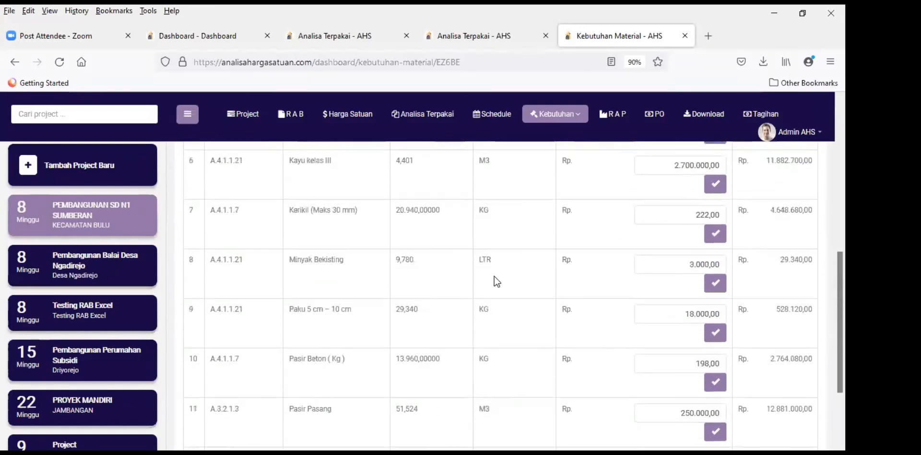
{"action": "scroll", "coordinate": [494, 341], "scroll_direction": "up", "scroll_amount": 8}
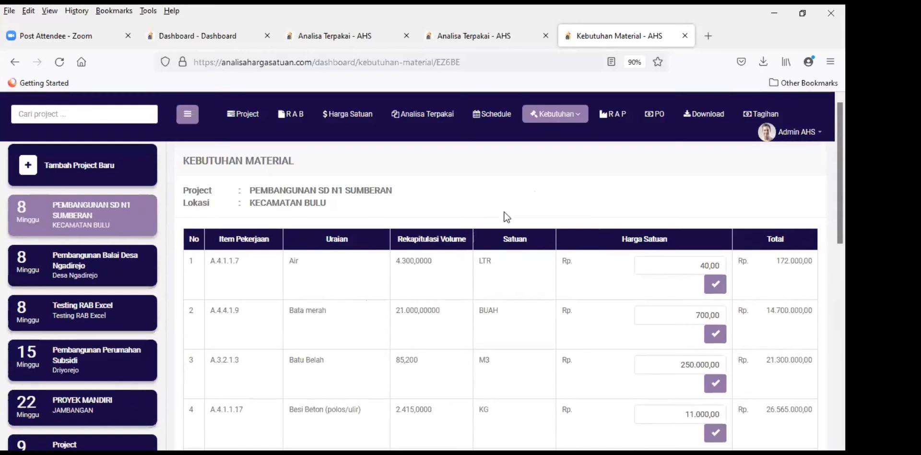
{"action": "scroll", "coordinate": [448, 290], "scroll_direction": "down", "scroll_amount": 8}
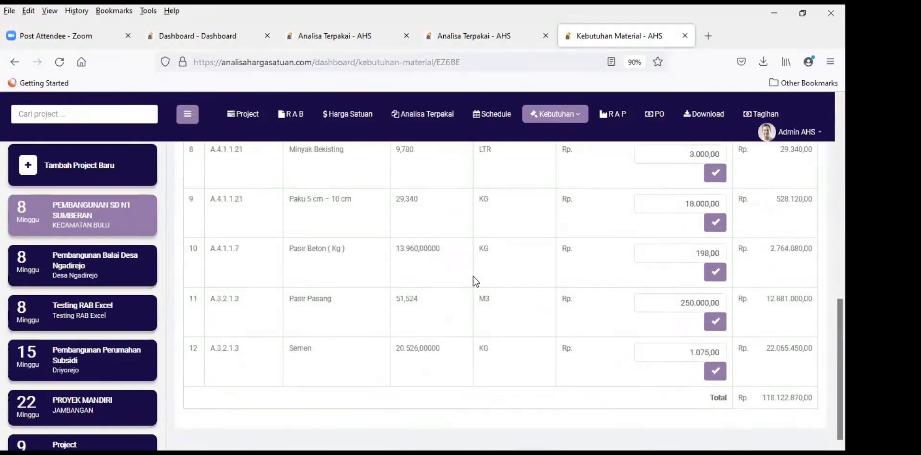
{"action": "scroll", "coordinate": [472, 275], "scroll_direction": "up", "scroll_amount": 8}
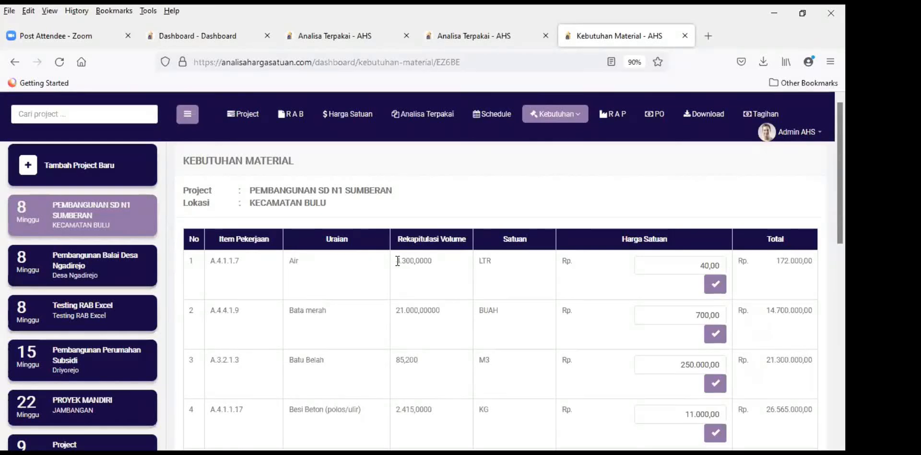
Step: Check the Air volume 4.300,0000 and the Bata merah volume 21.000,00000
{"action": "double_click", "coordinate": [444, 261]}
{"action": "left_click", "coordinate": [464, 193]}
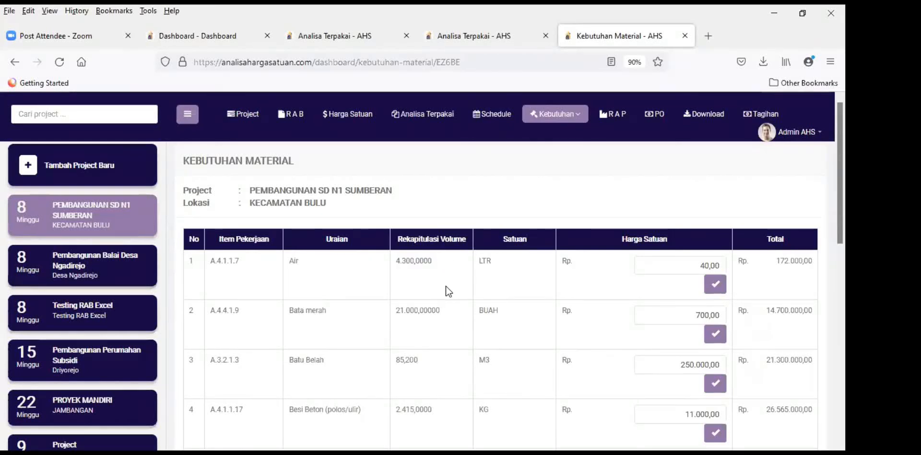
{"action": "scroll", "coordinate": [445, 284], "scroll_direction": "down", "scroll_amount": 2}
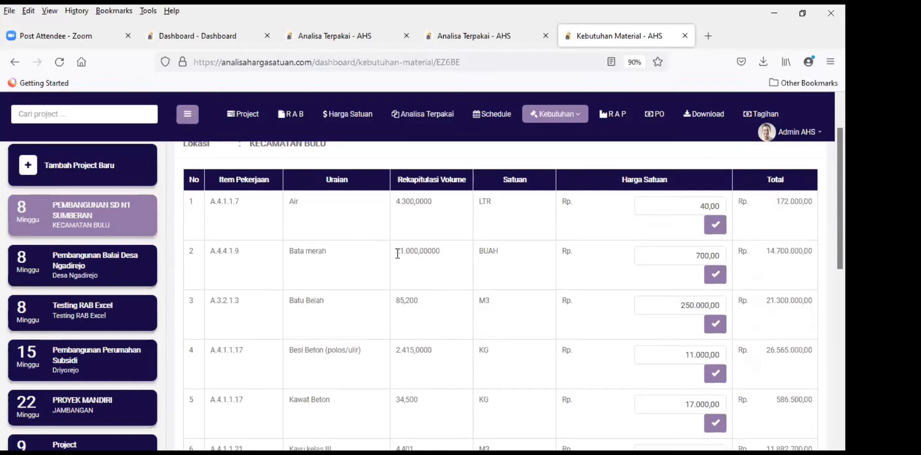
{"action": "double_click", "coordinate": [437, 256]}
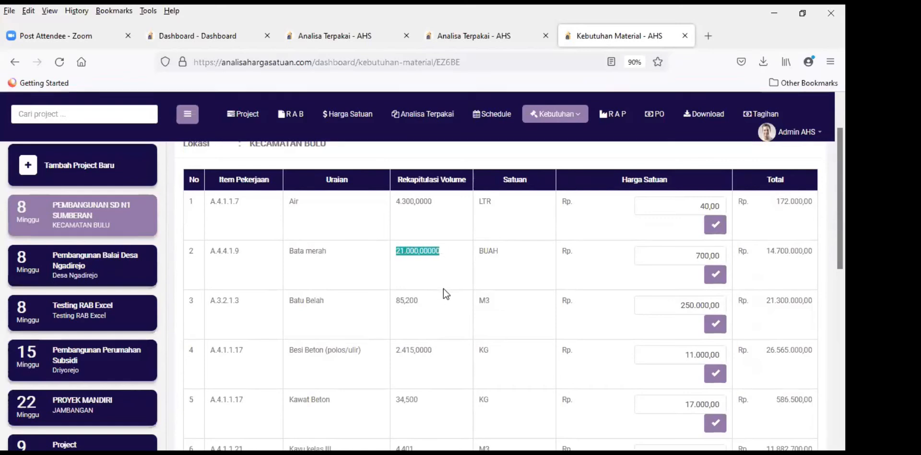
{"action": "left_click", "coordinate": [419, 283]}
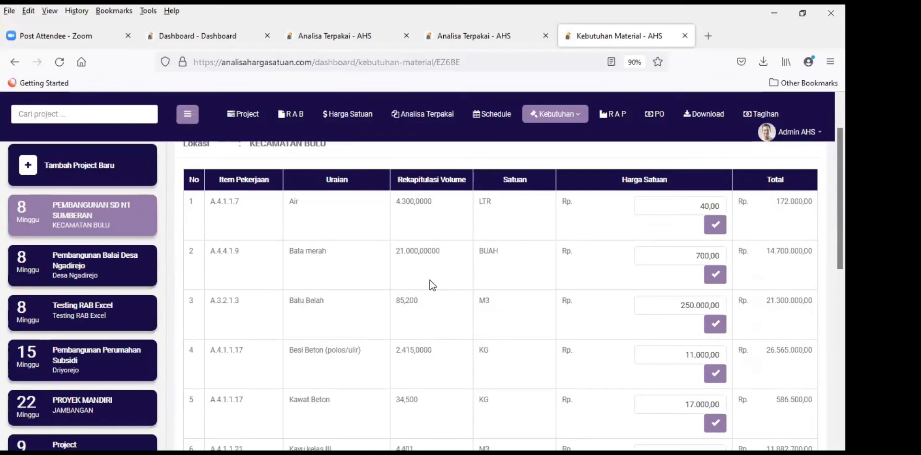
{"action": "scroll", "coordinate": [430, 280], "scroll_direction": "down", "scroll_amount": 2}
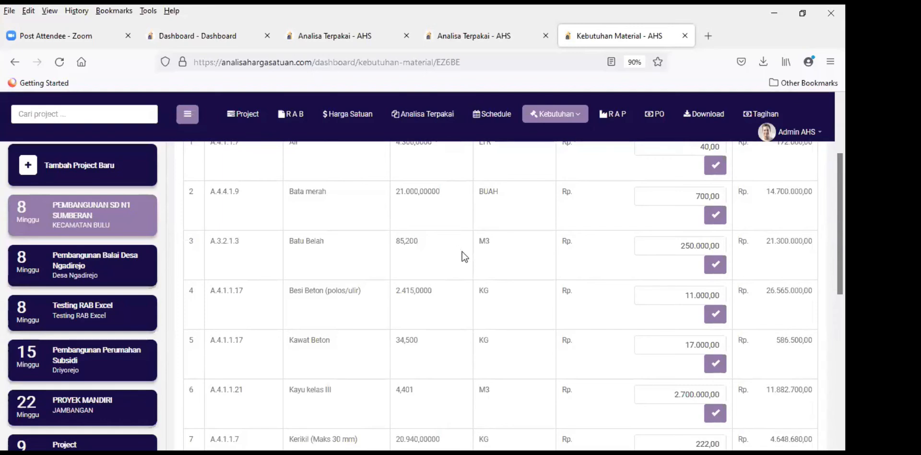
{"action": "scroll", "coordinate": [483, 315], "scroll_direction": "down", "scroll_amount": 5}
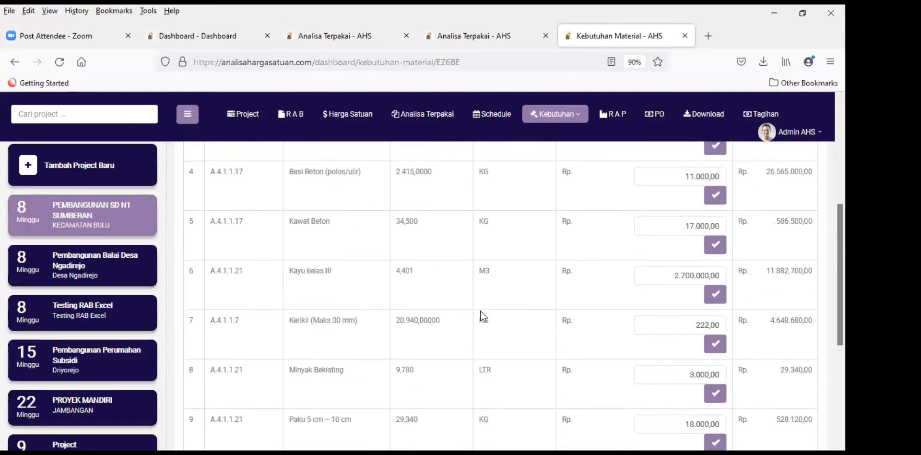
{"action": "scroll", "coordinate": [483, 316], "scroll_direction": "down", "scroll_amount": 2}
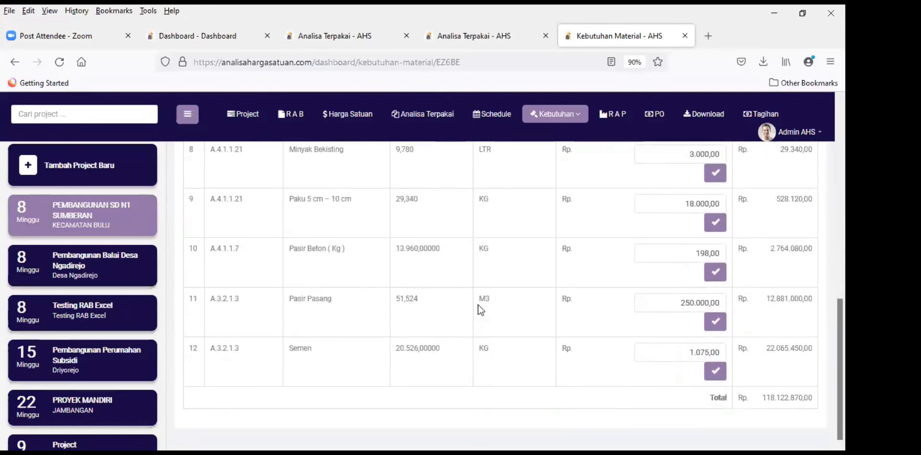
{"action": "scroll", "coordinate": [478, 304], "scroll_direction": "up", "scroll_amount": 6}
{"action": "scroll", "coordinate": [416, 298], "scroll_direction": "up", "scroll_amount": 3}
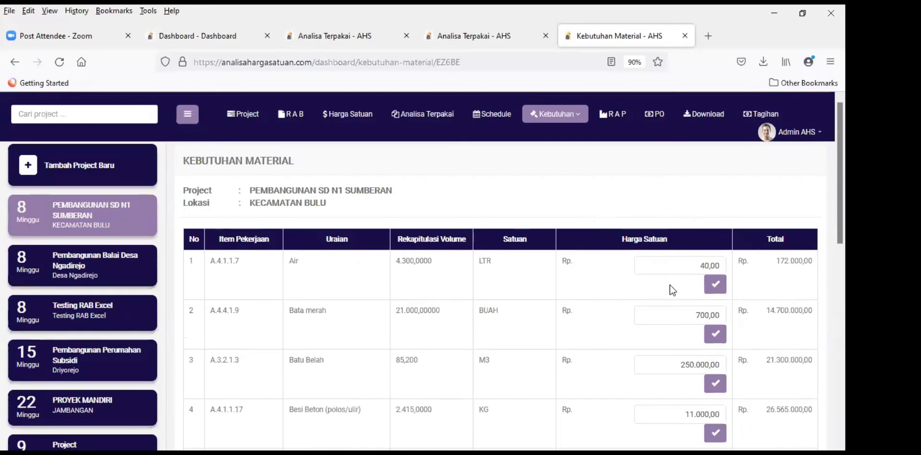
{"action": "scroll", "coordinate": [683, 288], "scroll_direction": "down", "scroll_amount": 2}
{"action": "scroll", "coordinate": [686, 261], "scroll_direction": "up", "scroll_amount": 1}
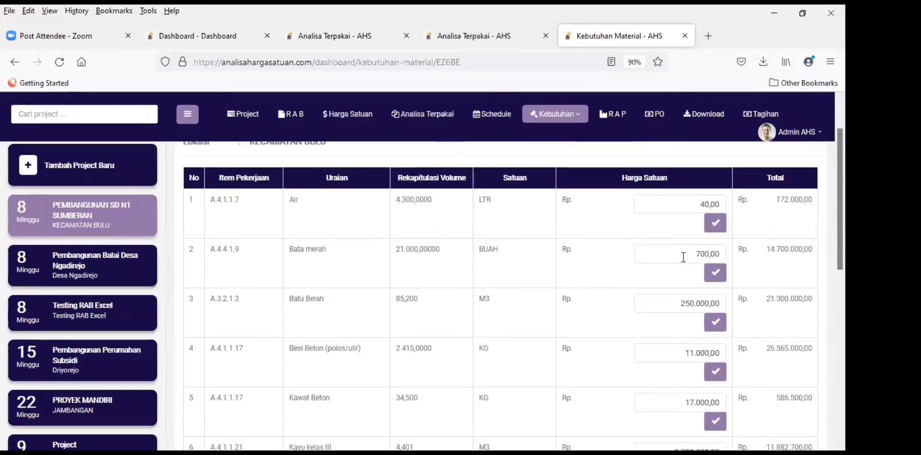
{"action": "scroll", "coordinate": [687, 288], "scroll_direction": "up", "scroll_amount": 1}
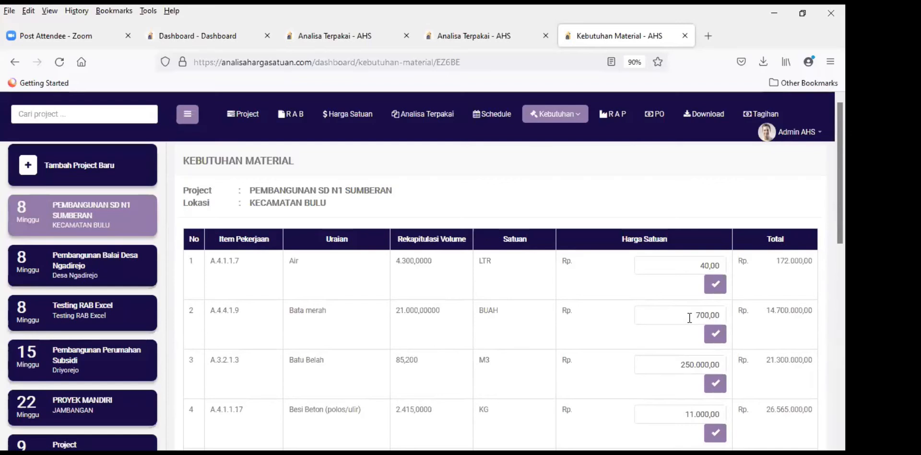
Step: Select the Bata merah unit price of 700,00 for editing
{"action": "left_click", "coordinate": [693, 320]}
{"action": "scroll", "coordinate": [499, 321], "scroll_direction": "down", "scroll_amount": 1}
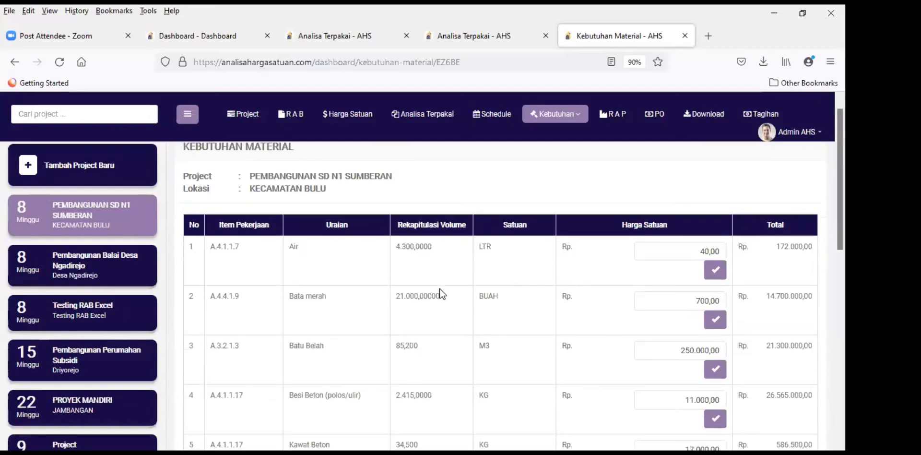
{"action": "scroll", "coordinate": [439, 289], "scroll_direction": "down", "scroll_amount": 1}
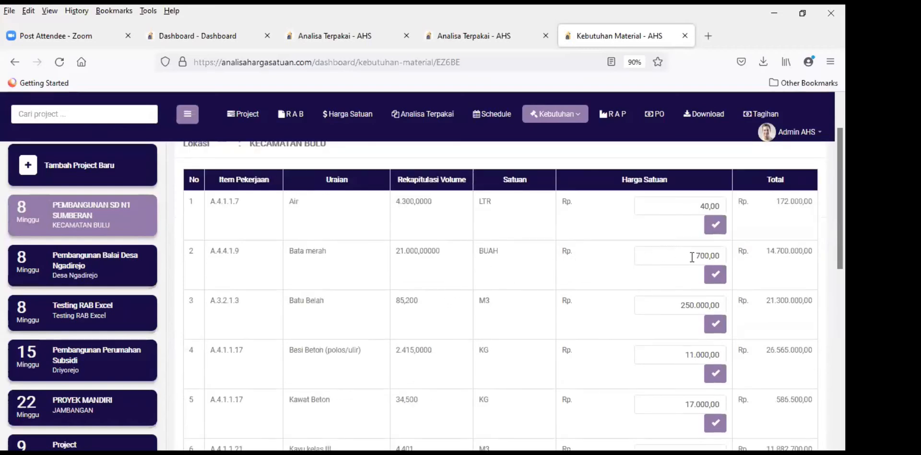
{"action": "scroll", "coordinate": [668, 273], "scroll_direction": "up", "scroll_amount": 1}
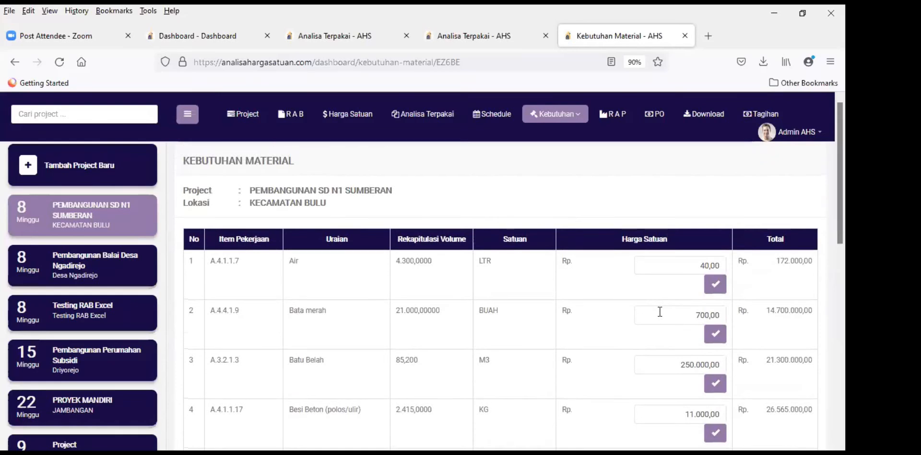
Step: Change the Bata merah unit price from 700,00 to 650,00 and save it
{"action": "left_click", "coordinate": [700, 315]}
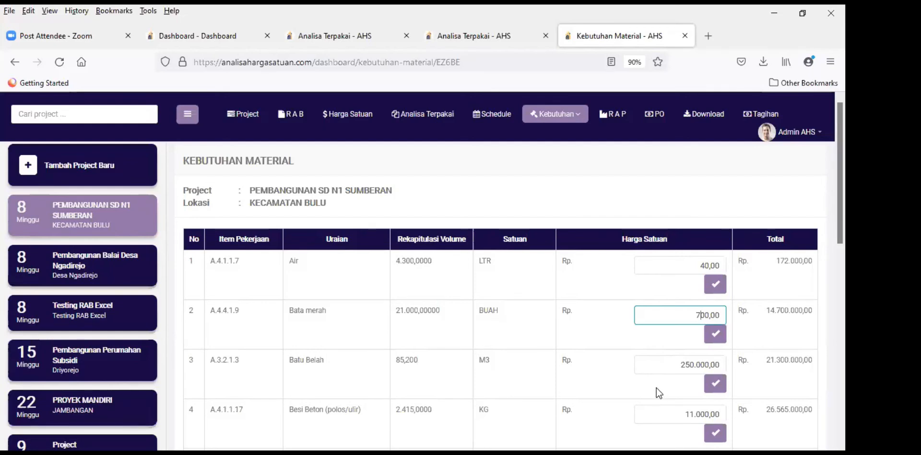
{"action": "key", "text": "BackSpace"}
{"action": "type", "text": "650"}
{"action": "left_click", "coordinate": [714, 333]}
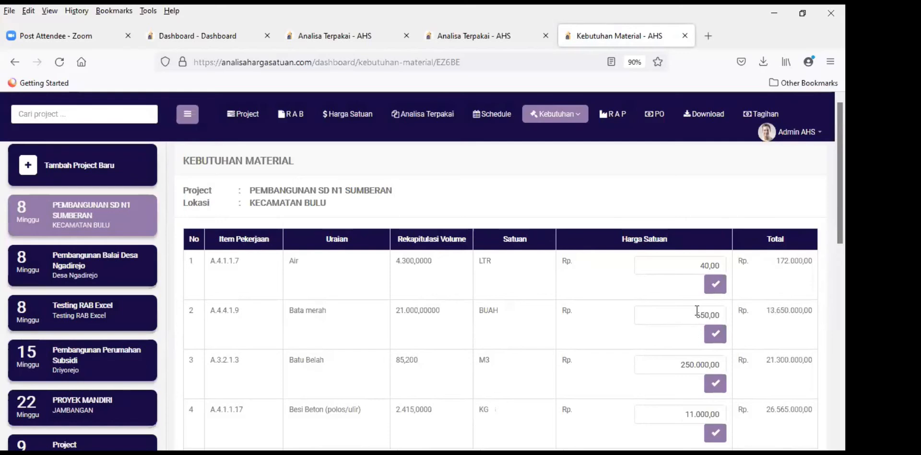
Step: Set the Kayu kelas III unit price to 2.500.000,00 and save it
{"action": "scroll", "coordinate": [588, 324], "scroll_direction": "down", "scroll_amount": 2}
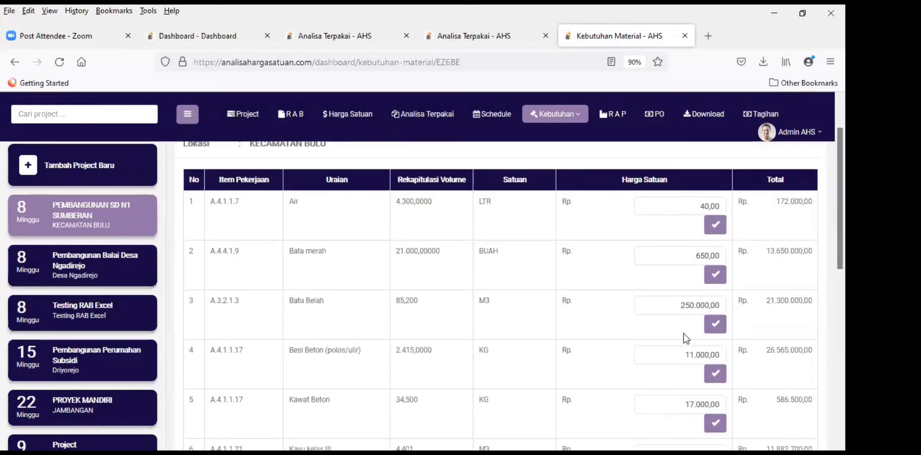
{"action": "scroll", "coordinate": [678, 329], "scroll_direction": "down", "scroll_amount": 2}
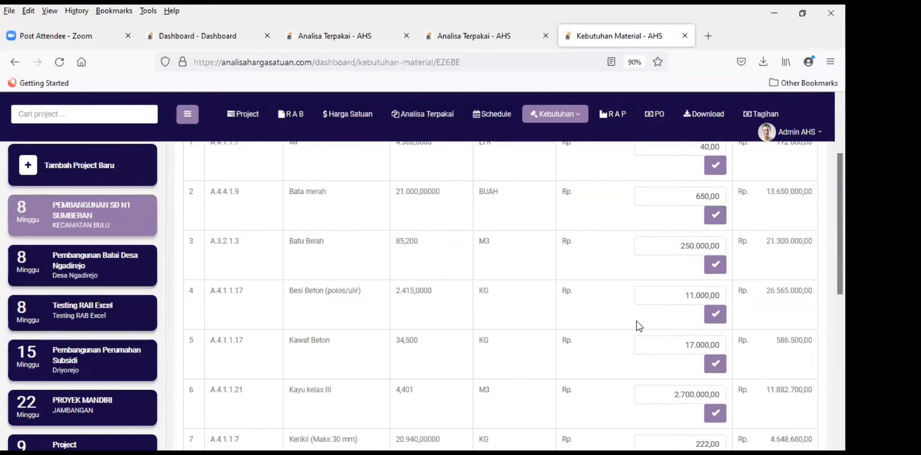
{"action": "scroll", "coordinate": [638, 325], "scroll_direction": "down", "scroll_amount": 2}
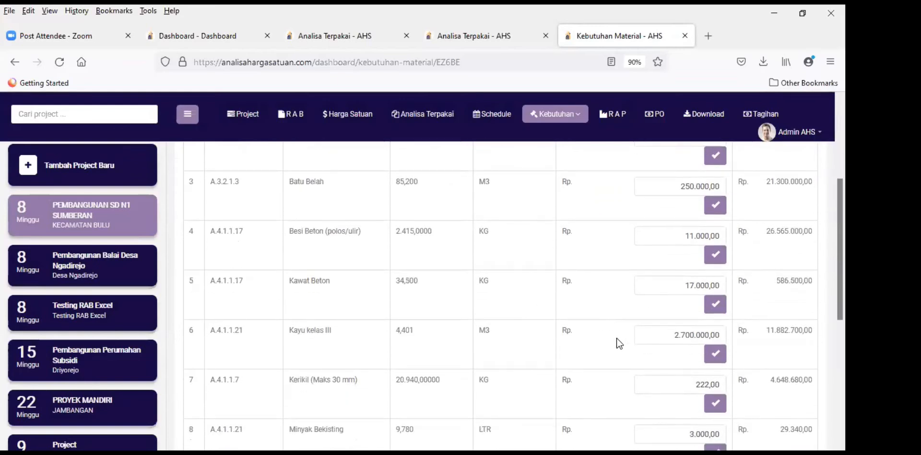
{"action": "scroll", "coordinate": [596, 312], "scroll_direction": "down", "scroll_amount": 2}
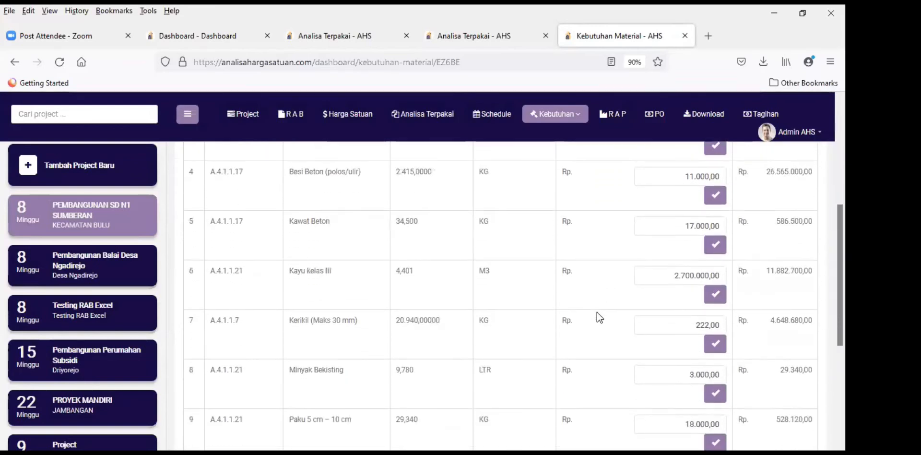
{"action": "left_click", "coordinate": [683, 282]}
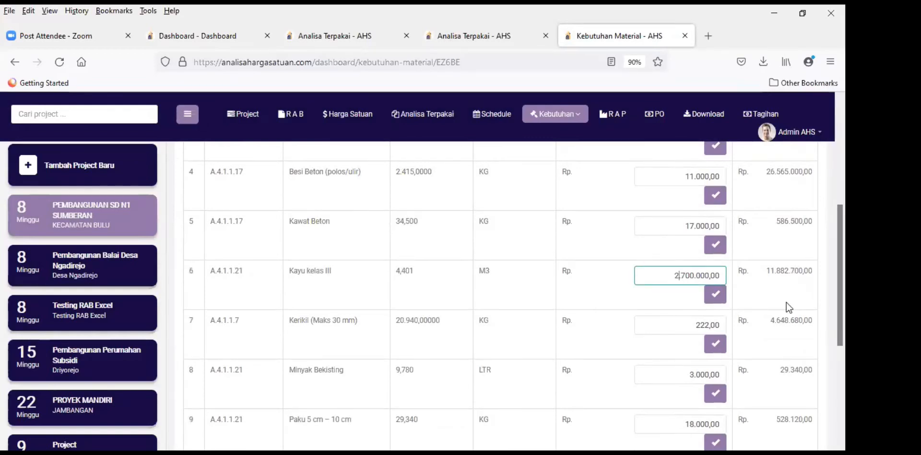
{"action": "key", "text": "Delete"}
{"action": "type", "text": "5"}
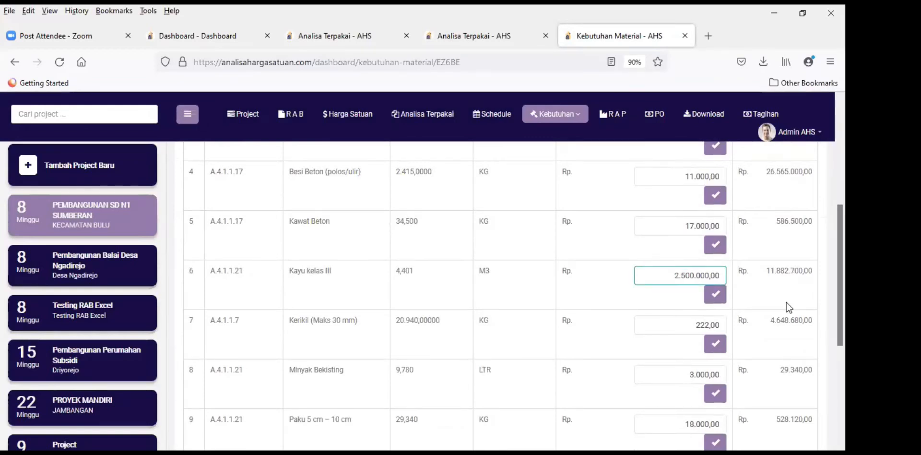
{"action": "left_click", "coordinate": [716, 294]}
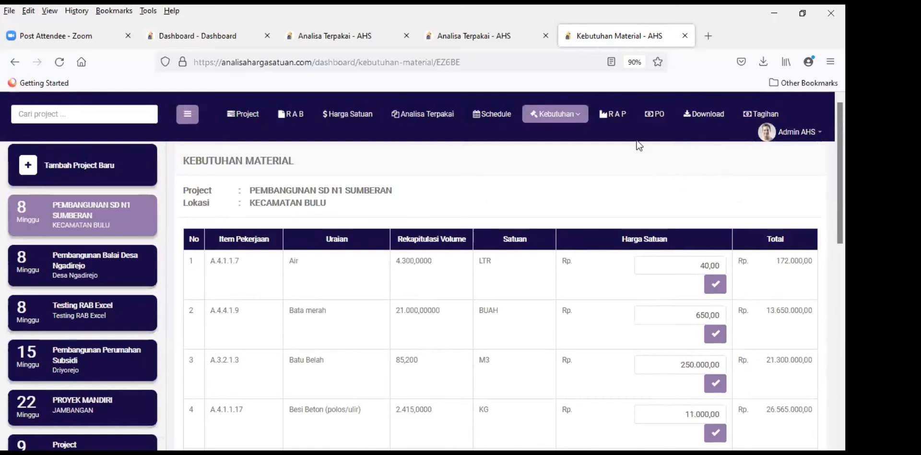
Step: Review the RAP total of Rp 184.553.249,85 and its 9.58% profit
{"action": "left_click", "coordinate": [616, 117]}
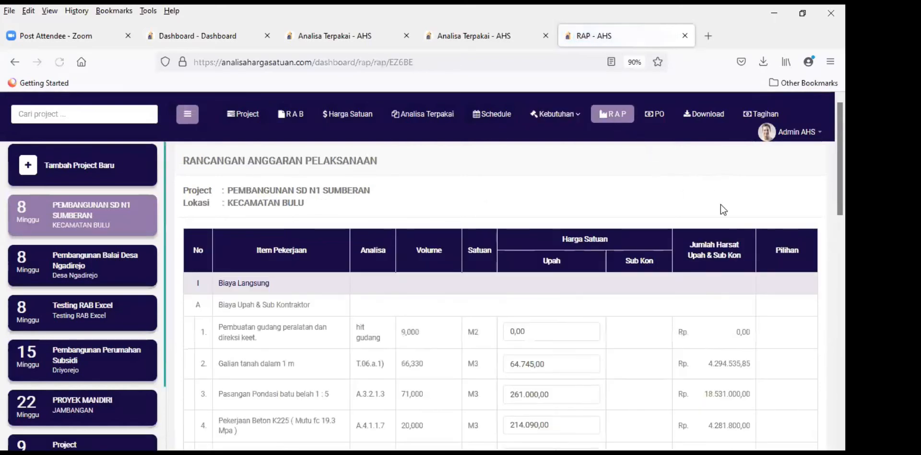
{"action": "scroll", "coordinate": [710, 257], "scroll_direction": "down", "scroll_amount": 3}
{"action": "scroll", "coordinate": [691, 259], "scroll_direction": "down", "scroll_amount": 10}
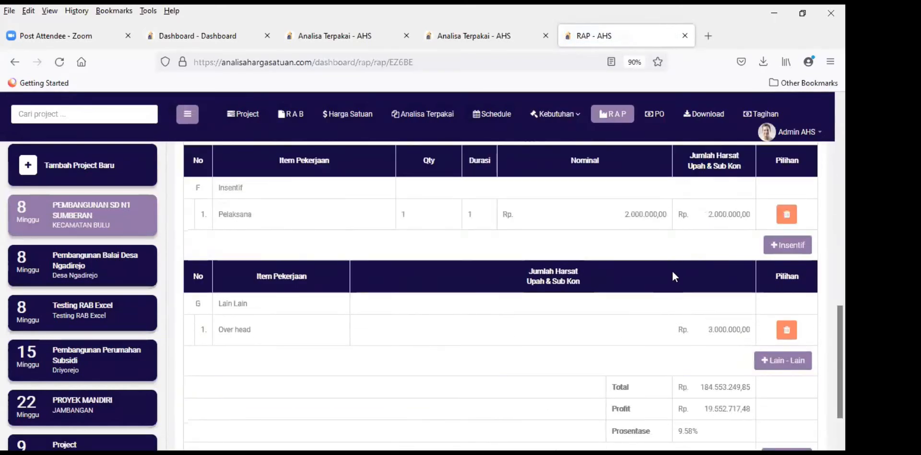
{"action": "scroll", "coordinate": [671, 269], "scroll_direction": "down", "scroll_amount": 2}
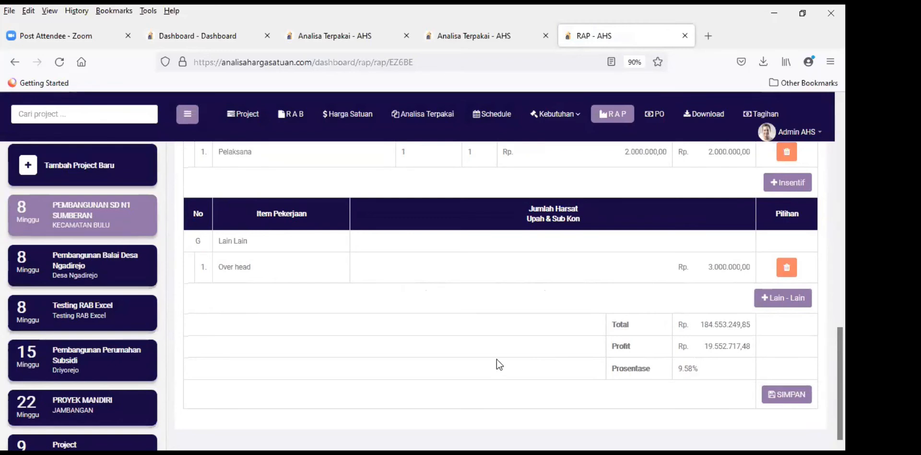
{"action": "scroll", "coordinate": [484, 366], "scroll_direction": "up", "scroll_amount": 2}
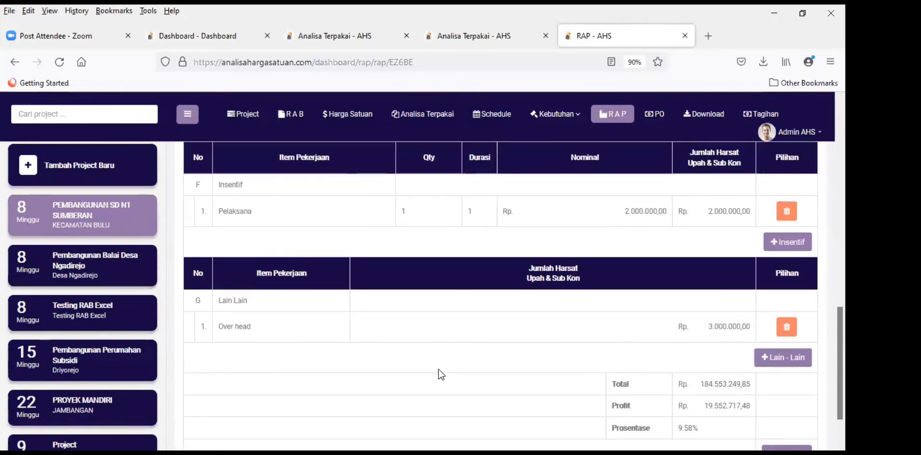
{"action": "scroll", "coordinate": [453, 357], "scroll_direction": "down", "scroll_amount": 2}
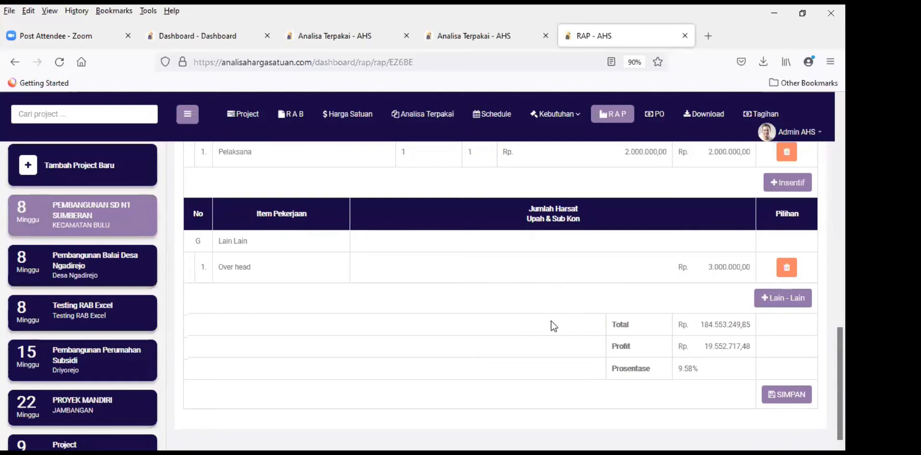
{"action": "scroll", "coordinate": [505, 336], "scroll_direction": "up", "scroll_amount": 15}
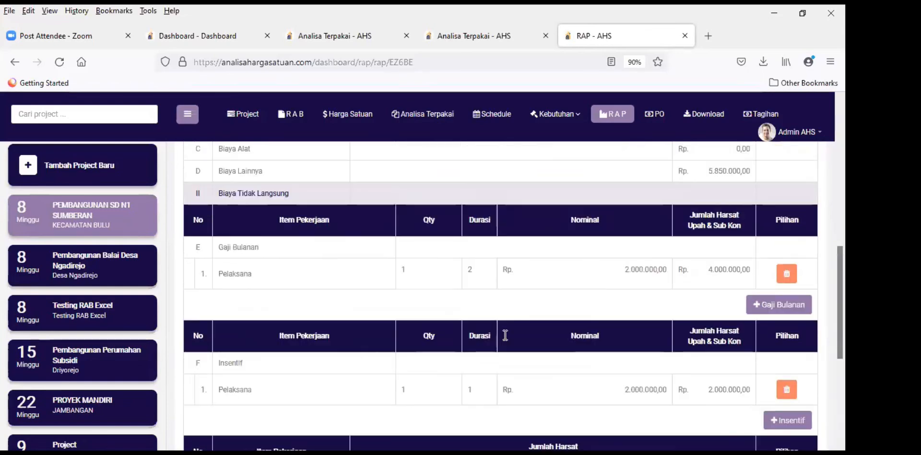
{"action": "scroll", "coordinate": [504, 338], "scroll_direction": "up", "scroll_amount": 2}
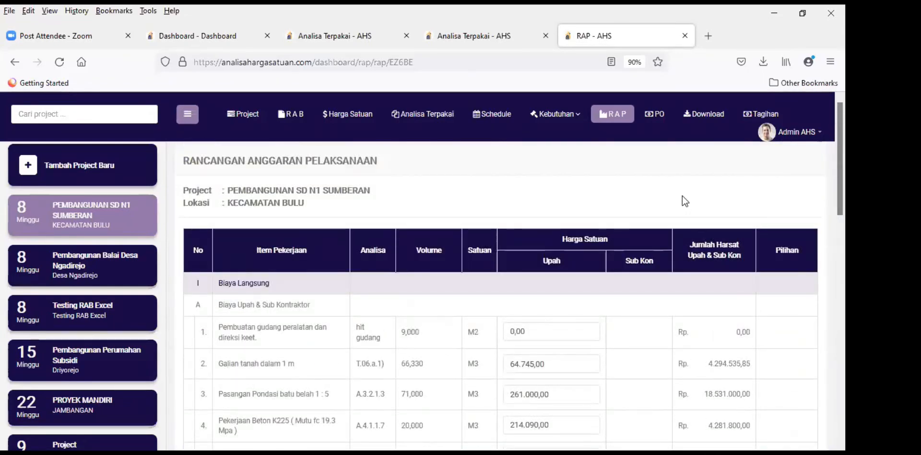
{"action": "scroll", "coordinate": [714, 218], "scroll_direction": "down", "scroll_amount": 10}
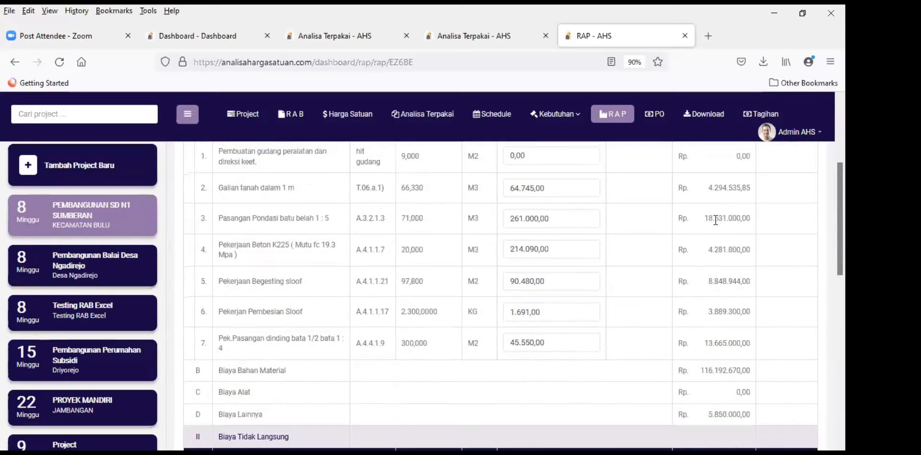
{"action": "scroll", "coordinate": [714, 219], "scroll_direction": "down", "scroll_amount": 5}
{"action": "scroll", "coordinate": [476, 203], "scroll_direction": "up", "scroll_amount": 15}
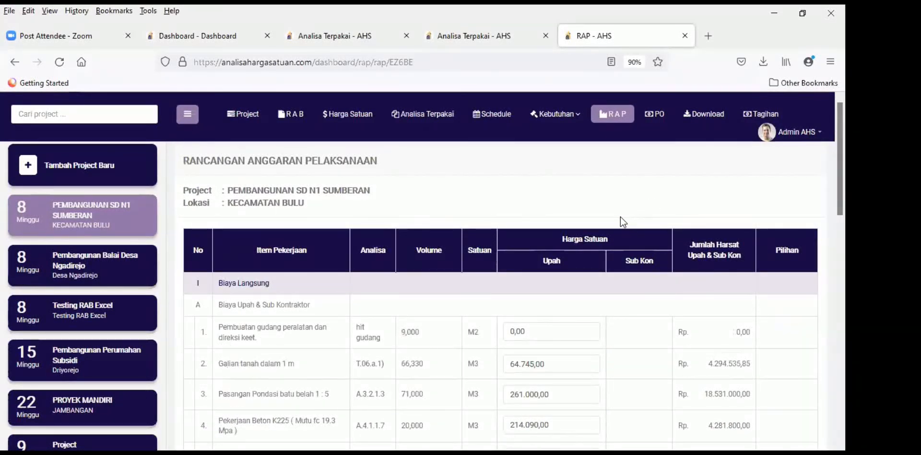
{"action": "scroll", "coordinate": [615, 316], "scroll_direction": "down", "scroll_amount": 15}
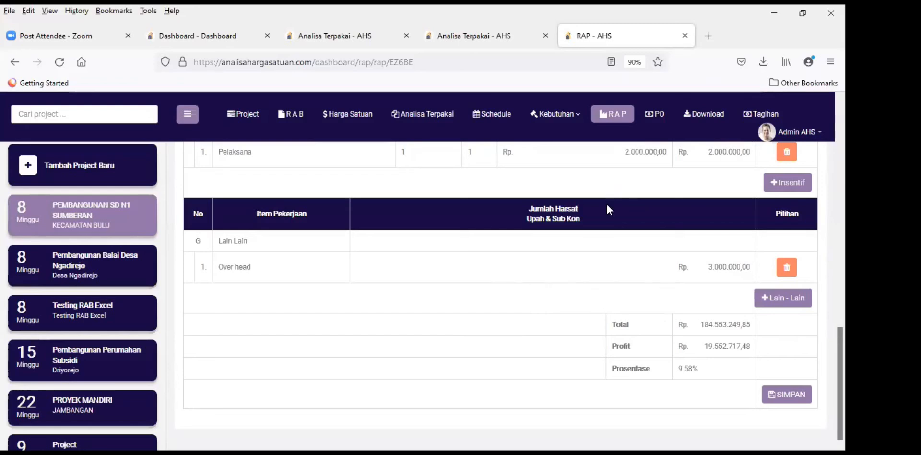
Step: On Kebutuhan Lainnya, set the Pembuatan gudang unit price to 700.000,00 for a 6.300.000,00 total
{"action": "left_click", "coordinate": [578, 124]}
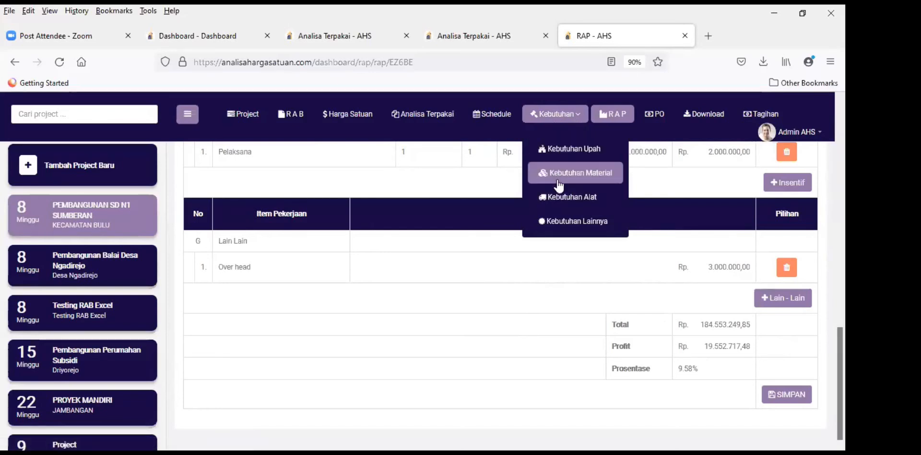
{"action": "left_click", "coordinate": [565, 222]}
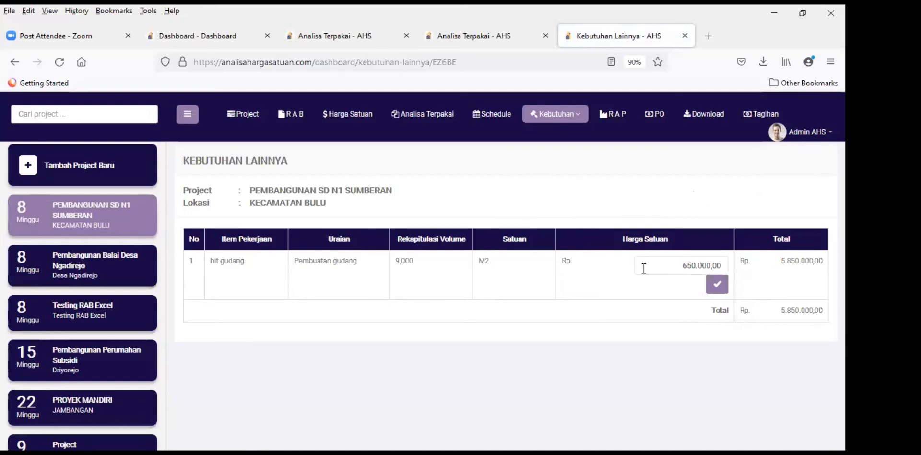
{"action": "left_click", "coordinate": [685, 266]}
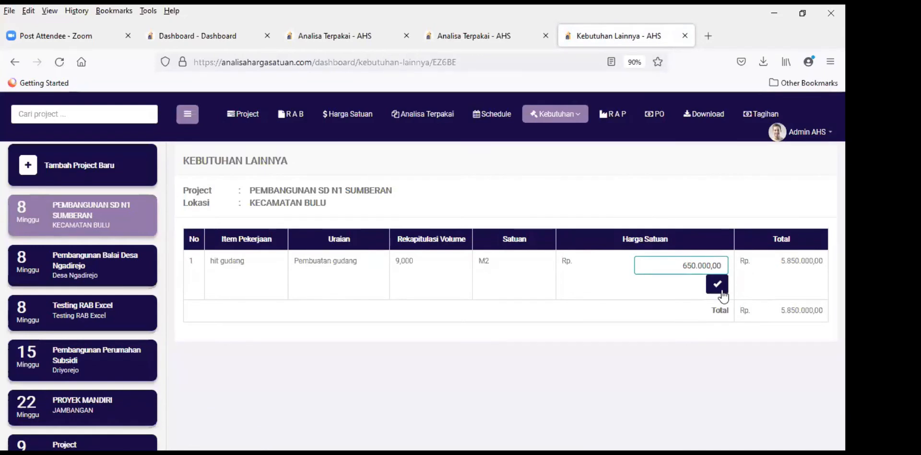
{"action": "key", "text": "BackSpace"}
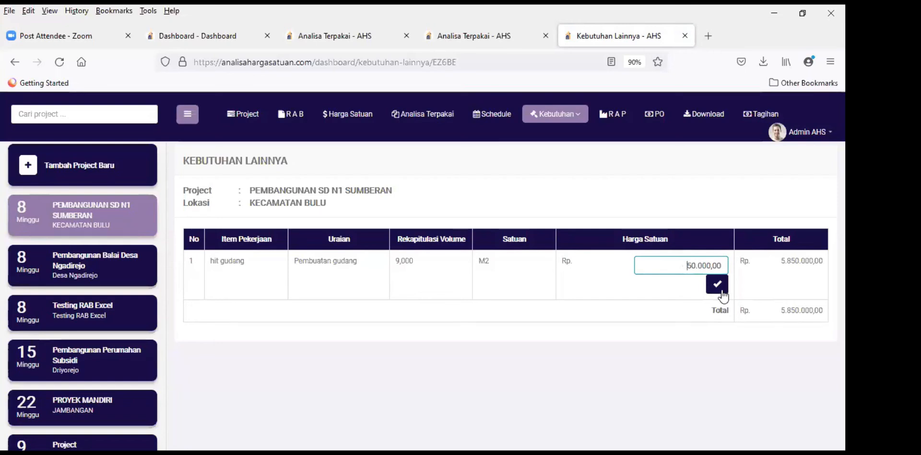
{"action": "key", "text": "Delete"}
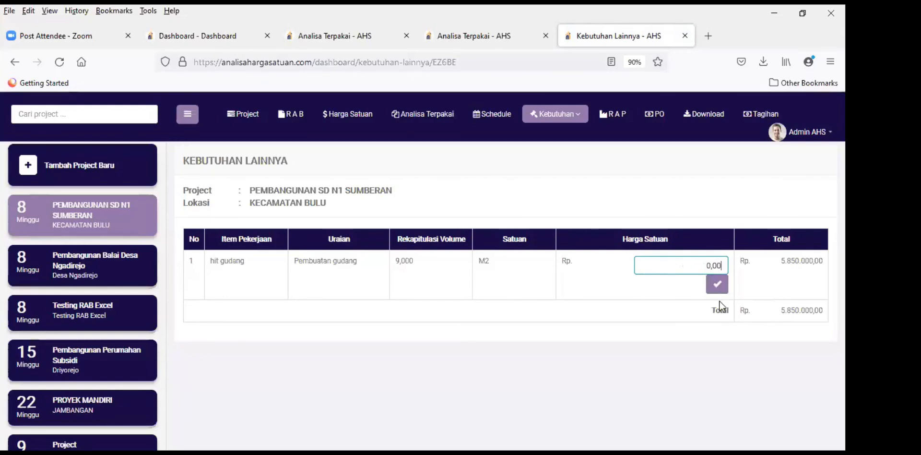
{"action": "left_click", "coordinate": [710, 266]}
{"action": "type", "text": "700."}
{"action": "type", "text": "000"}
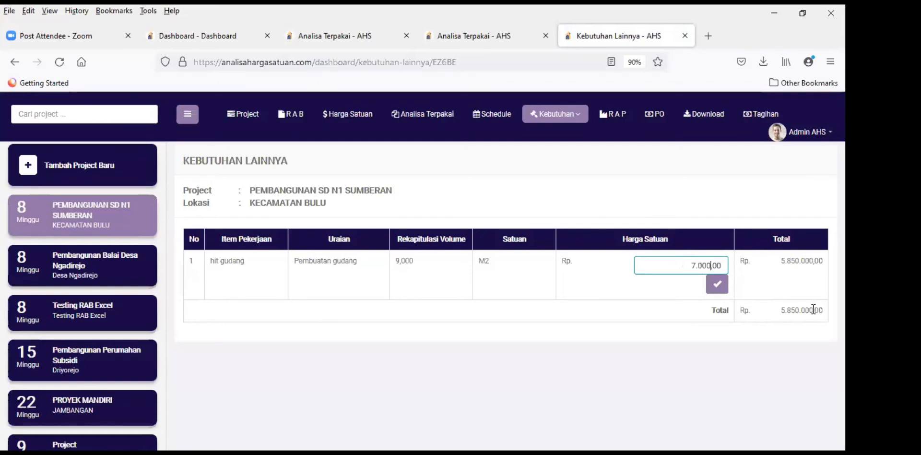
{"action": "left_click", "coordinate": [813, 309]}
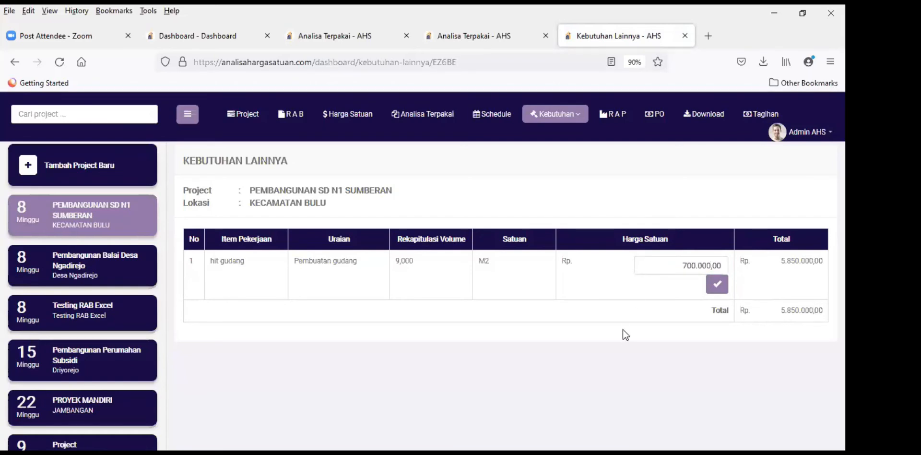
{"action": "left_click", "coordinate": [718, 289]}
{"action": "right_click", "coordinate": [618, 124]}
{"action": "left_click", "coordinate": [645, 129]}
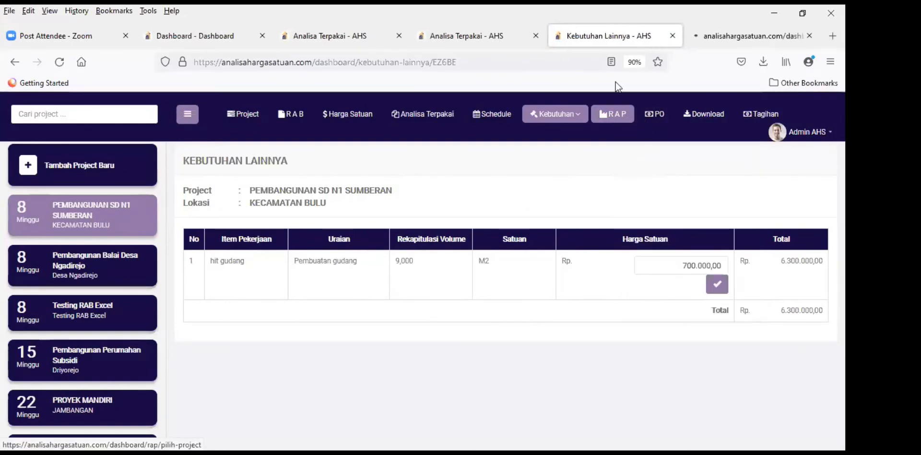
{"action": "left_click", "coordinate": [724, 33]}
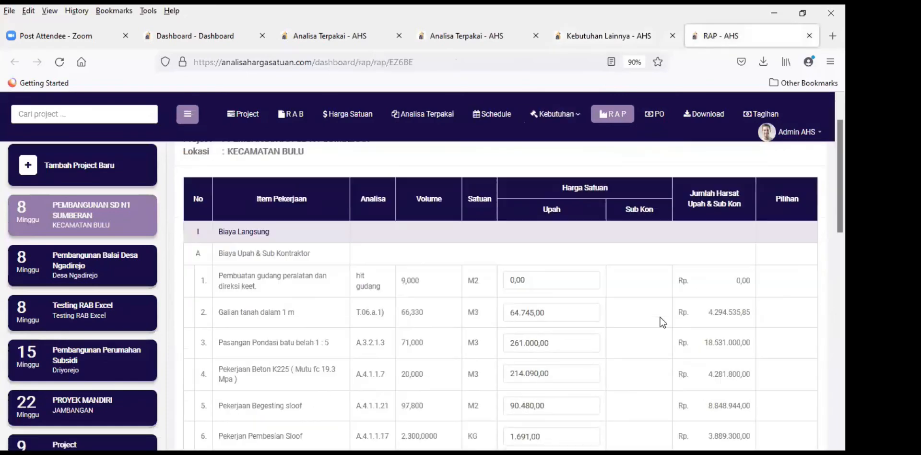
{"action": "scroll", "coordinate": [661, 314], "scroll_direction": "down", "scroll_amount": 10}
{"action": "scroll", "coordinate": [695, 317], "scroll_direction": "down", "scroll_amount": 8}
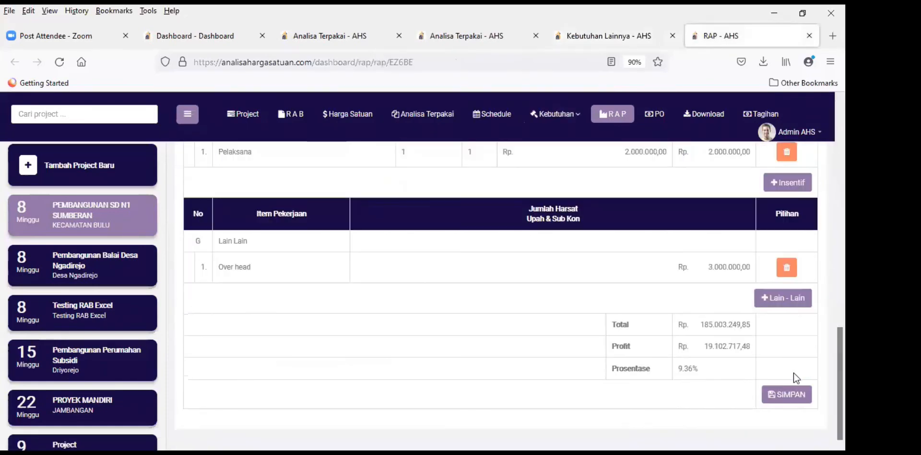
{"action": "left_click", "coordinate": [782, 396]}
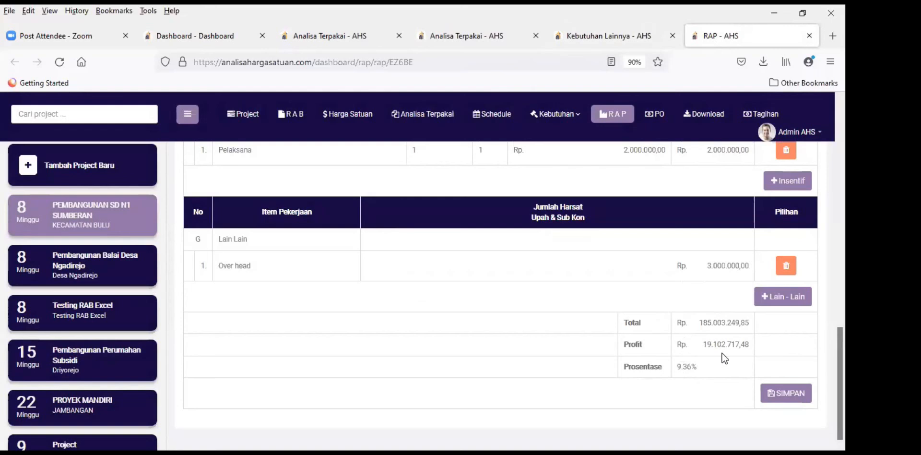
{"action": "scroll", "coordinate": [611, 339], "scroll_direction": "up", "scroll_amount": 15}
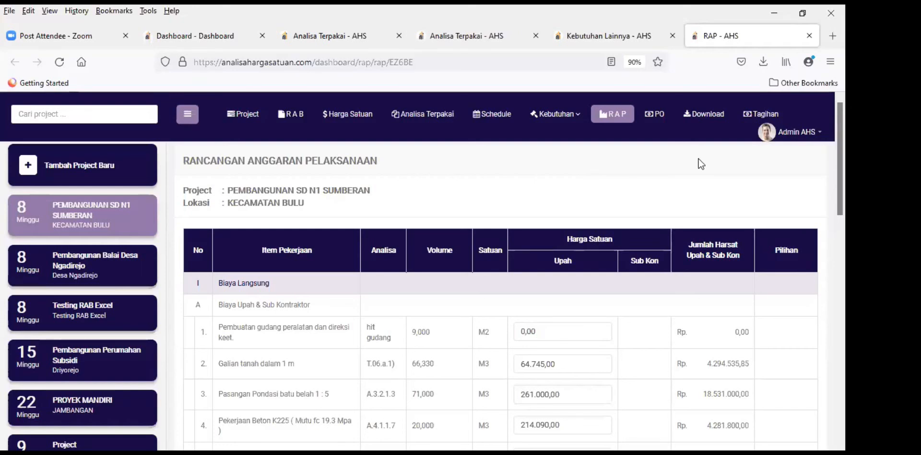
{"action": "scroll", "coordinate": [721, 259], "scroll_direction": "down", "scroll_amount": 10}
{"action": "scroll", "coordinate": [720, 258], "scroll_direction": "up", "scroll_amount": 8}
{"action": "scroll", "coordinate": [720, 258], "scroll_direction": "up", "scroll_amount": 3}
{"action": "scroll", "coordinate": [725, 280], "scroll_direction": "down", "scroll_amount": 15}
{"action": "scroll", "coordinate": [717, 336], "scroll_direction": "down", "scroll_amount": 3}
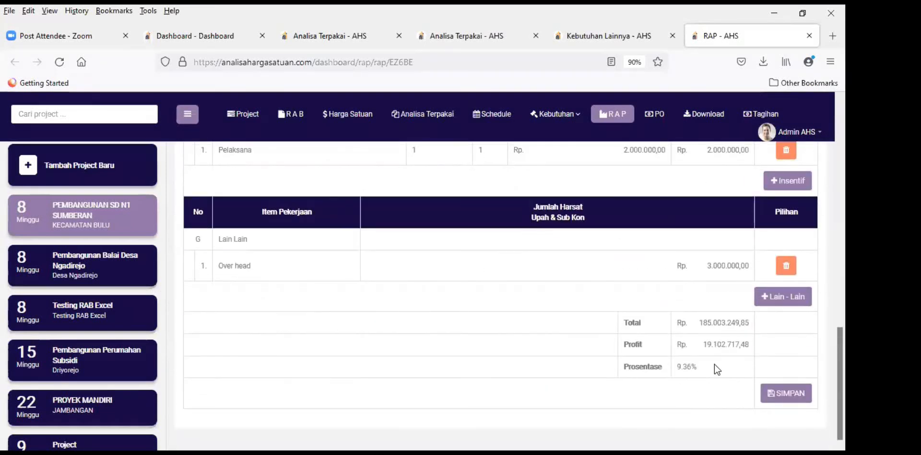
{"action": "scroll", "coordinate": [462, 235], "scroll_direction": "up", "scroll_amount": 5}
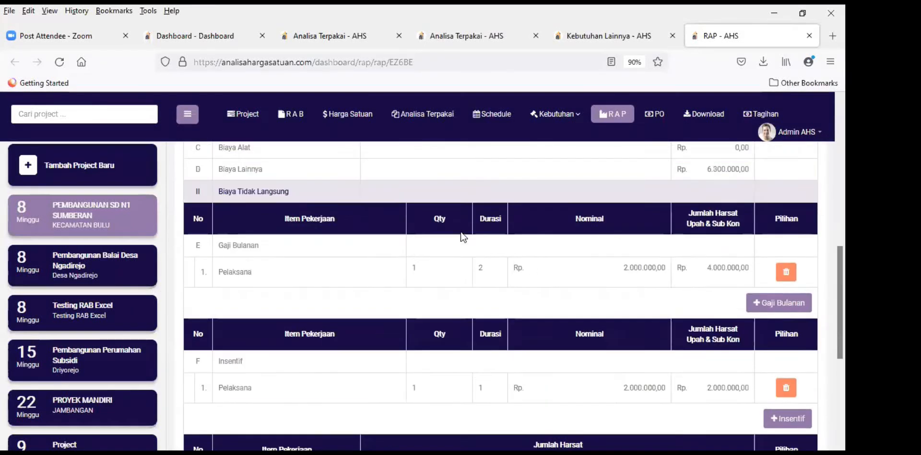
{"action": "scroll", "coordinate": [625, 263], "scroll_direction": "up", "scroll_amount": 10}
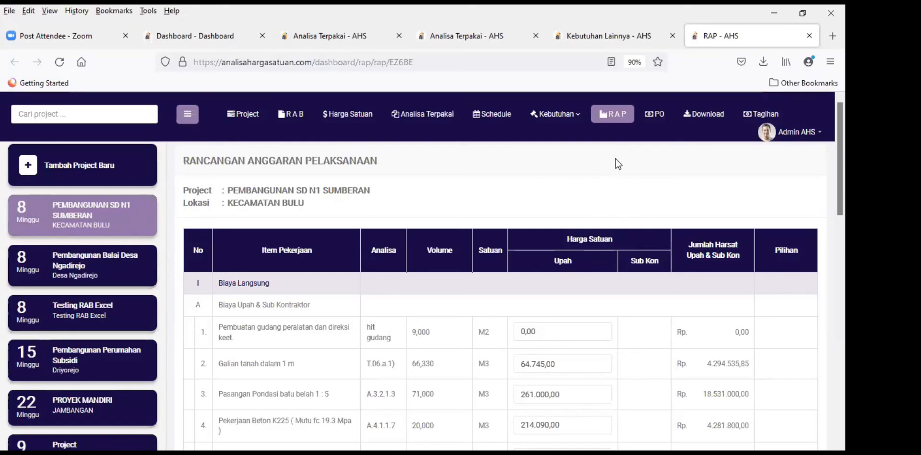
Step: Start a new purchase order (Tambah PO) from the project's PO list
{"action": "left_click", "coordinate": [657, 117]}
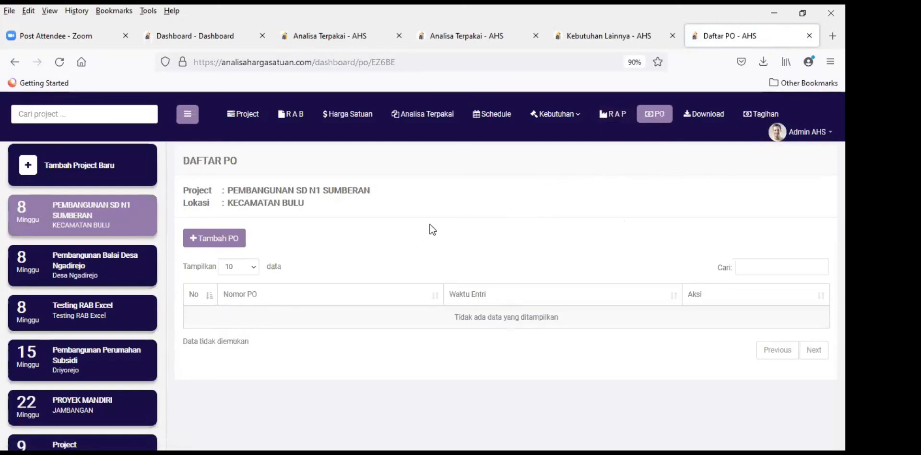
{"action": "left_click", "coordinate": [213, 239]}
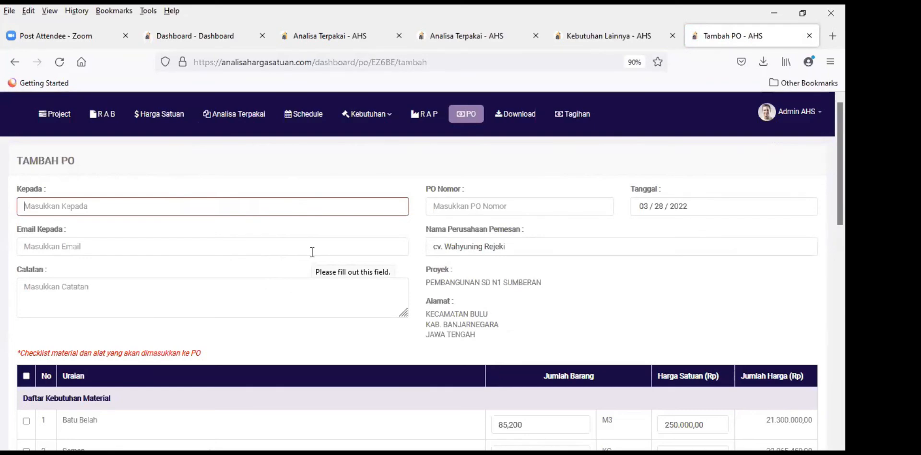
Step: Enter the supplier's name, the supplier's e-mail, and the note 'pengiriman sebelum jam 17'
{"action": "type", "text": "tb n"}
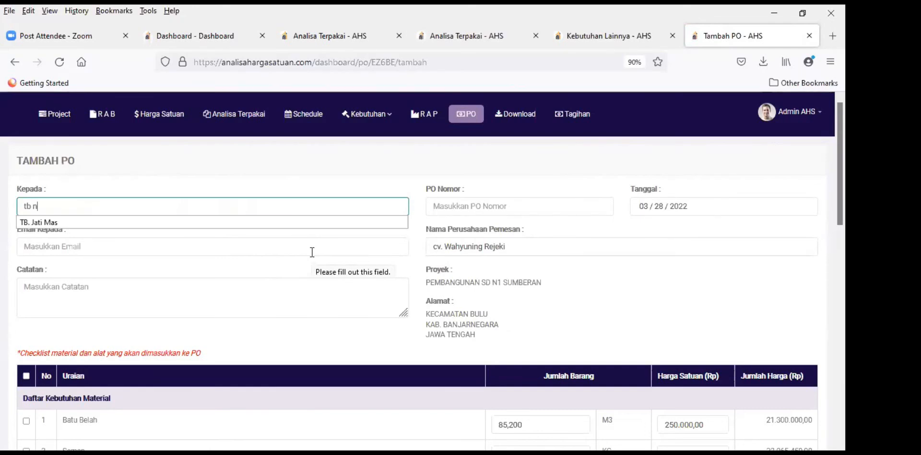
{"action": "type", "text": "urh"}
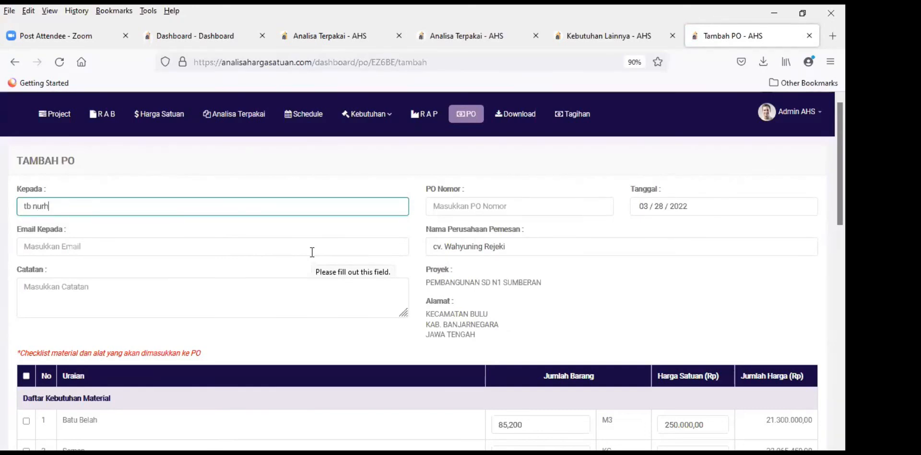
{"action": "type", "text": "idaya"}
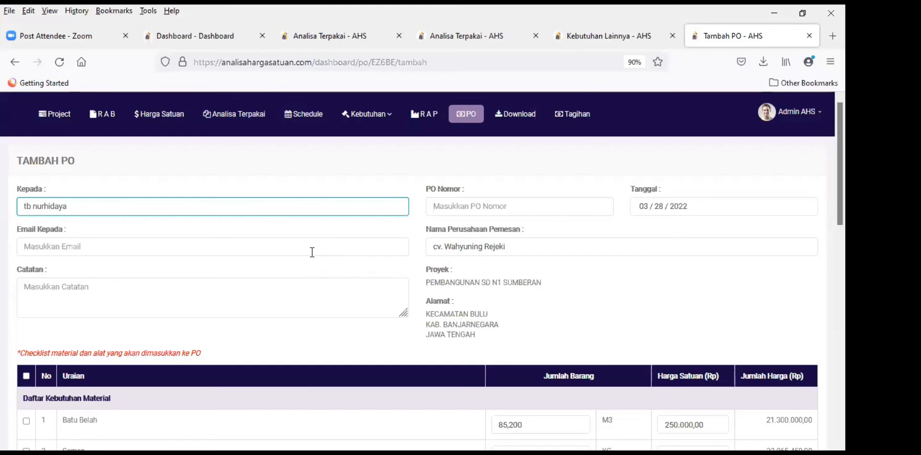
{"action": "left_click", "coordinate": [114, 249]}
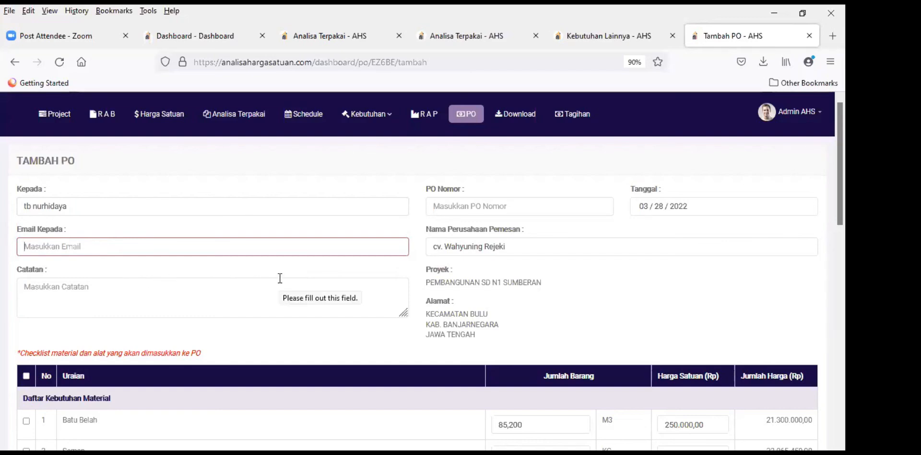
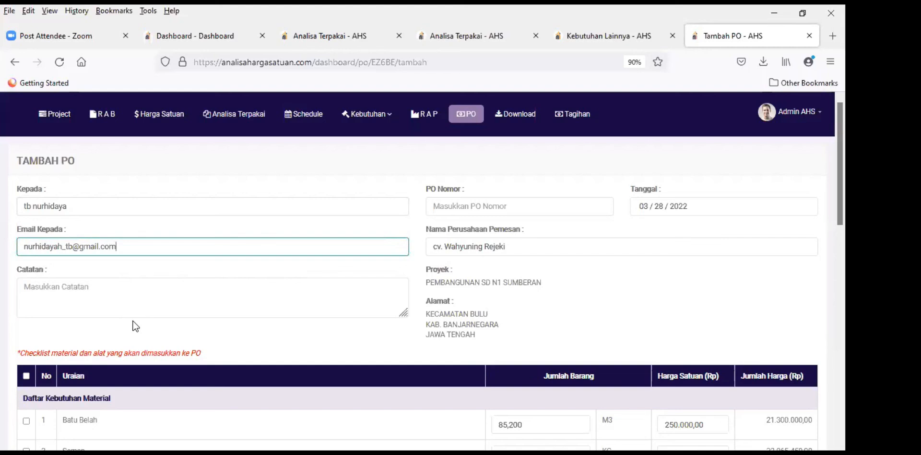
{"action": "left_click", "coordinate": [127, 293]}
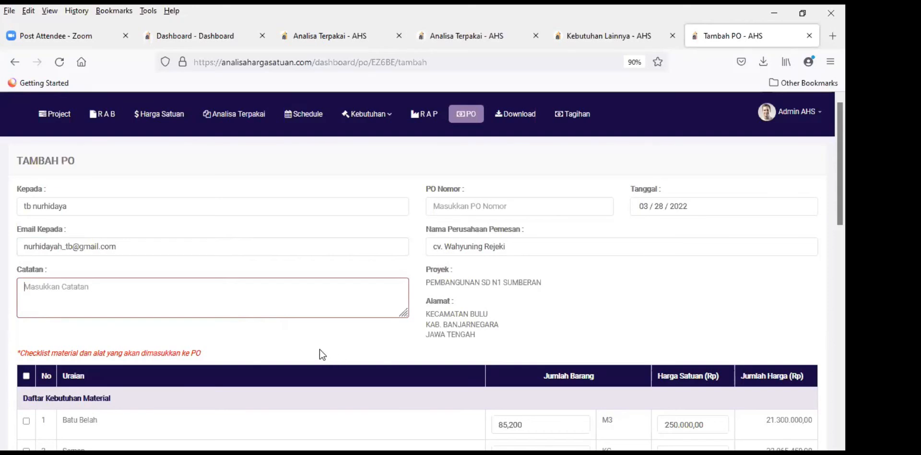
{"action": "type", "text": "pengiriman sebe"}
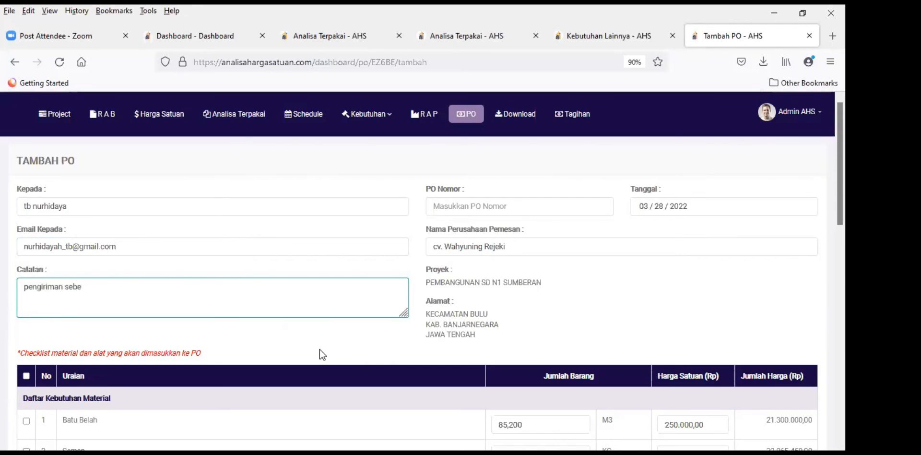
{"action": "type", "text": "lum"}
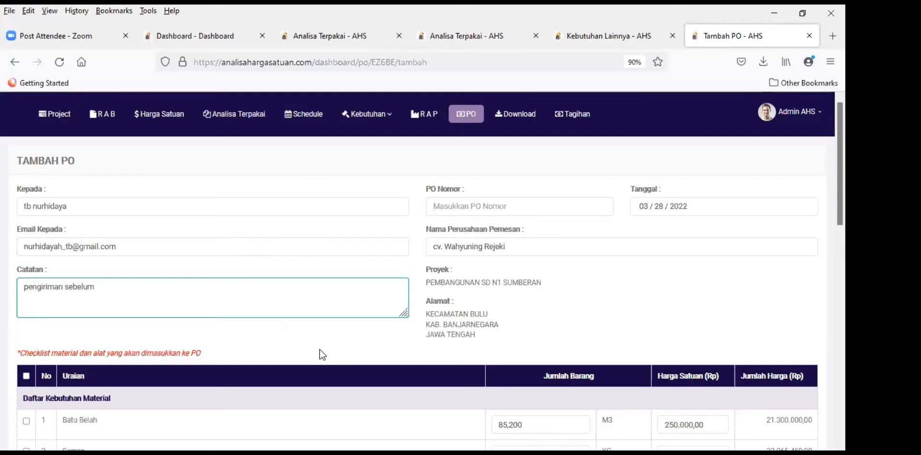
{"action": "type", "text": " jam 17"}
{"action": "left_click", "coordinate": [408, 339]}
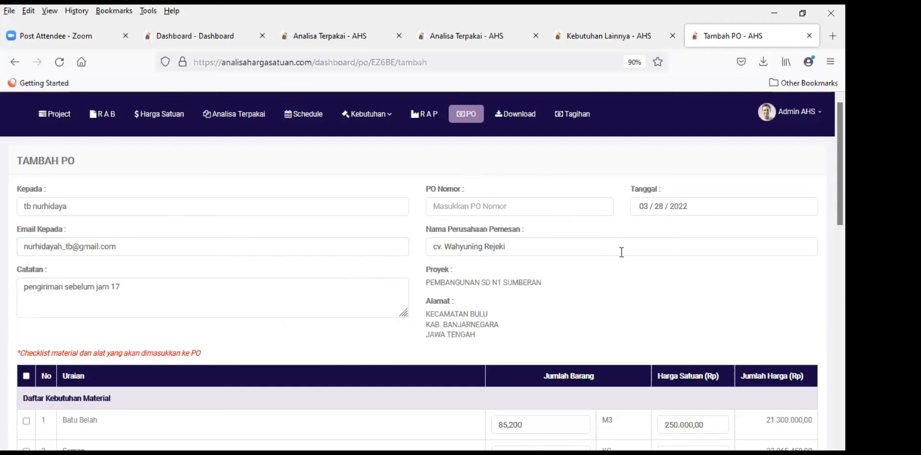
{"action": "left_click", "coordinate": [536, 207]}
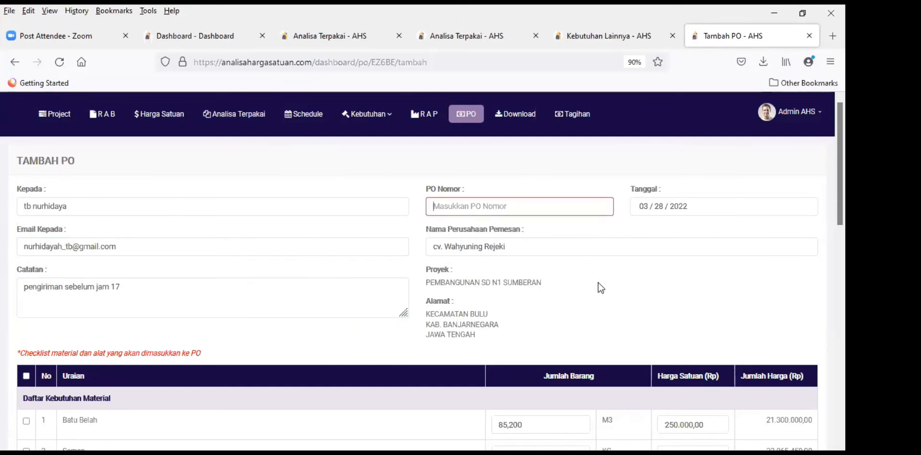
Step: Set the PO number to 1/po/sdn/IV/22, adapted from 1/po/bd/III/22, dated 03/29/2022
{"action": "type", "text": "1"}
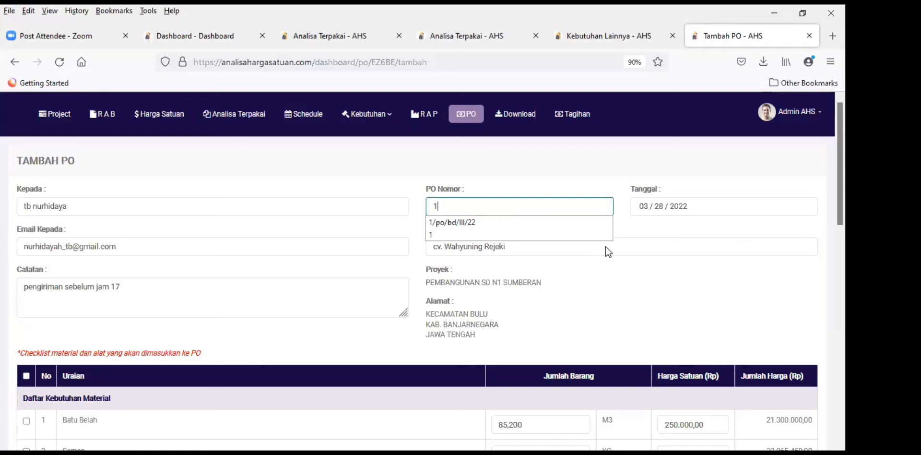
{"action": "left_click", "coordinate": [517, 224]}
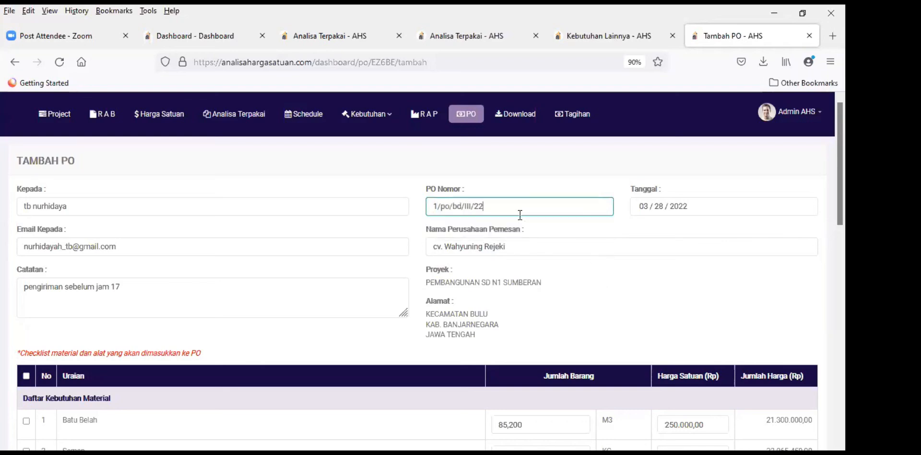
{"action": "left_click", "coordinate": [462, 205]}
{"action": "key", "text": "BackSpace"}
{"action": "key", "text": "BackSpace"}
{"action": "type", "text": "sdn"}
{"action": "key", "text": "Delete"}
{"action": "key", "text": "Delete"}
{"action": "key", "text": "Delete"}
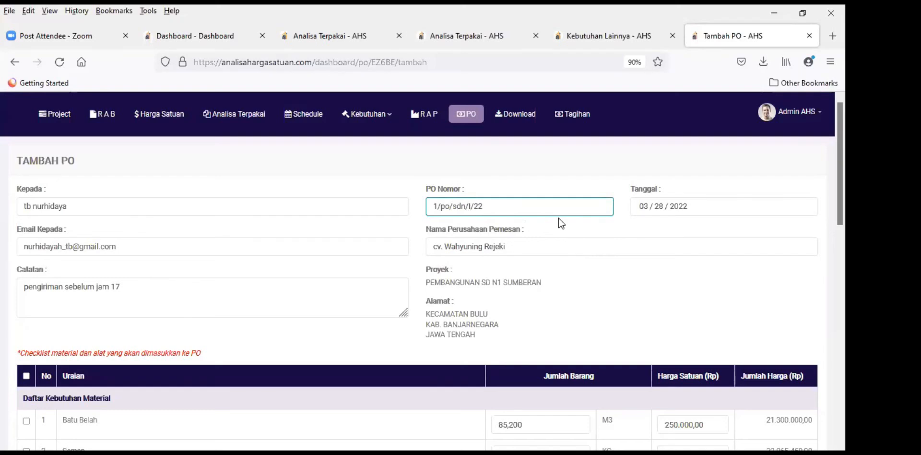
{"action": "type", "text": "IV"}
{"action": "left_click", "coordinate": [593, 241]}
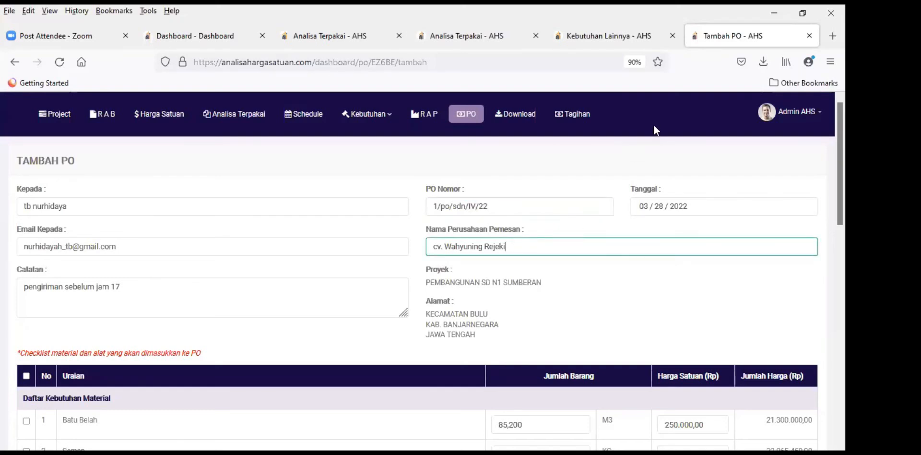
{"action": "left_click", "coordinate": [687, 205]}
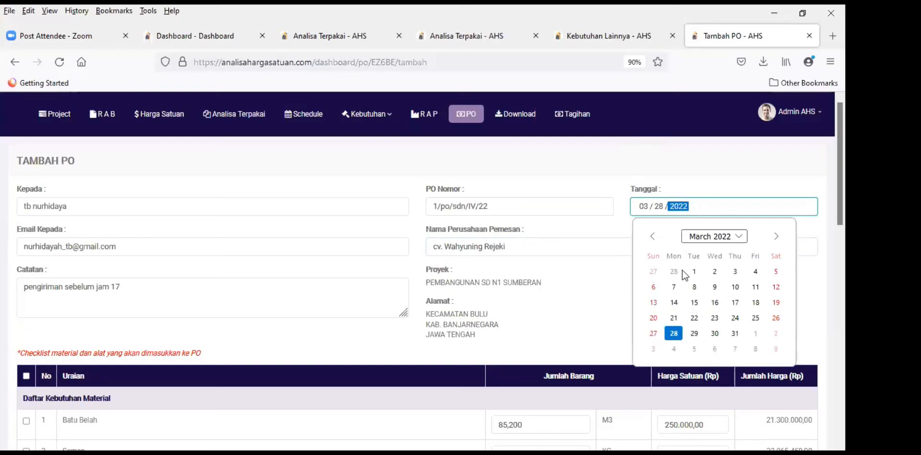
{"action": "left_click", "coordinate": [693, 333]}
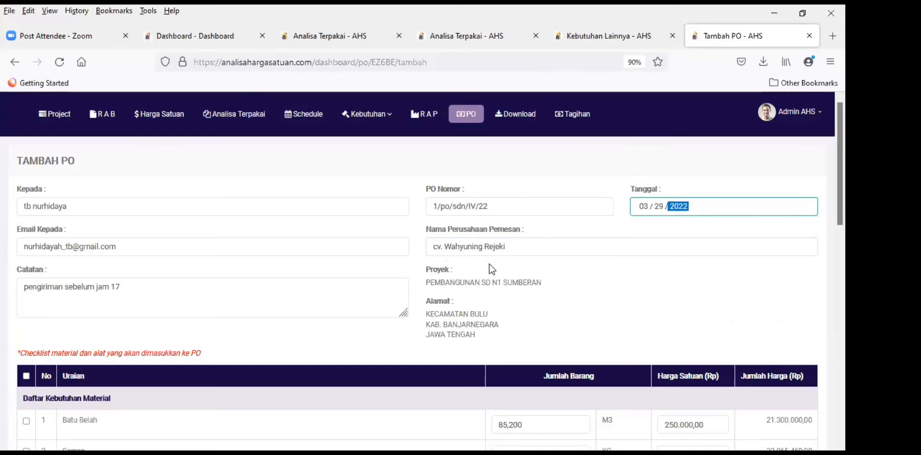
Step: Scroll through the PO item list to locate the Batu Belah row
{"action": "left_click", "coordinate": [514, 259]}
{"action": "scroll", "coordinate": [514, 258], "scroll_direction": "down", "scroll_amount": 1}
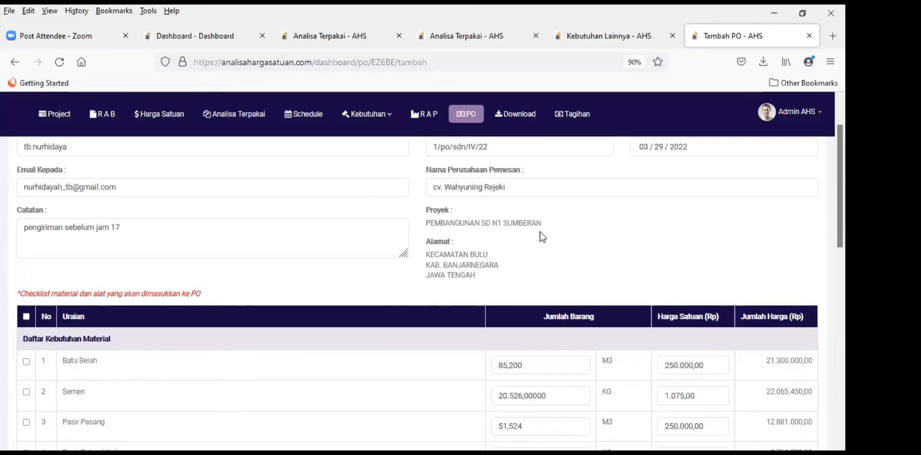
{"action": "scroll", "coordinate": [591, 232], "scroll_direction": "down", "scroll_amount": 1}
{"action": "scroll", "coordinate": [393, 262], "scroll_direction": "down", "scroll_amount": 2}
{"action": "scroll", "coordinate": [374, 277], "scroll_direction": "up", "scroll_amount": 2}
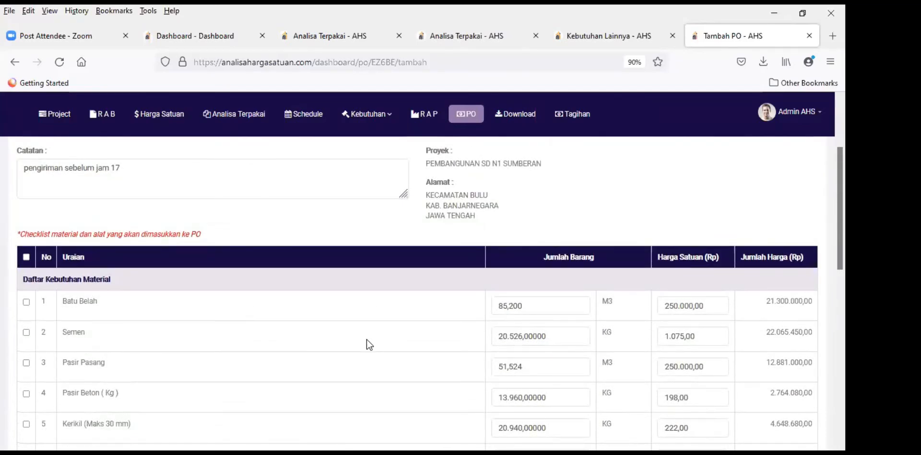
{"action": "scroll", "coordinate": [369, 329], "scroll_direction": "down", "scroll_amount": 7}
{"action": "scroll", "coordinate": [370, 326], "scroll_direction": "up", "scroll_amount": 6}
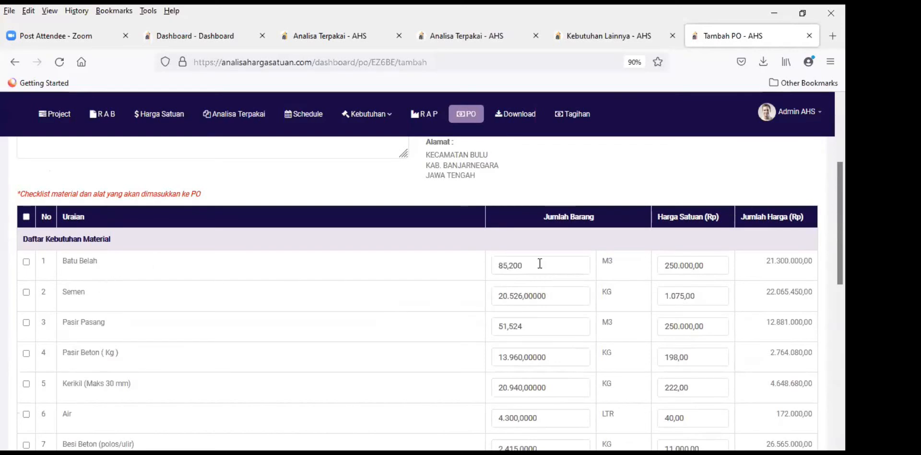
{"action": "left_click", "coordinate": [499, 269]}
{"action": "left_click", "coordinate": [144, 282]}
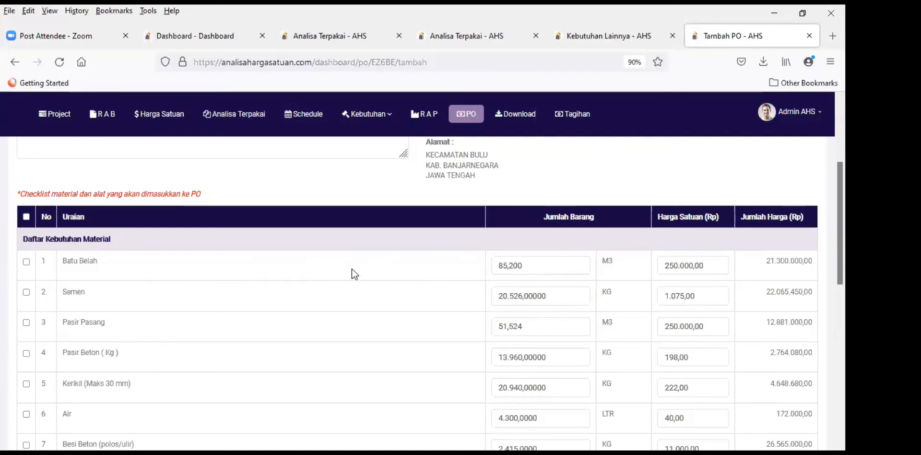
{"action": "scroll", "coordinate": [329, 299], "scroll_direction": "up", "scroll_amount": 3}
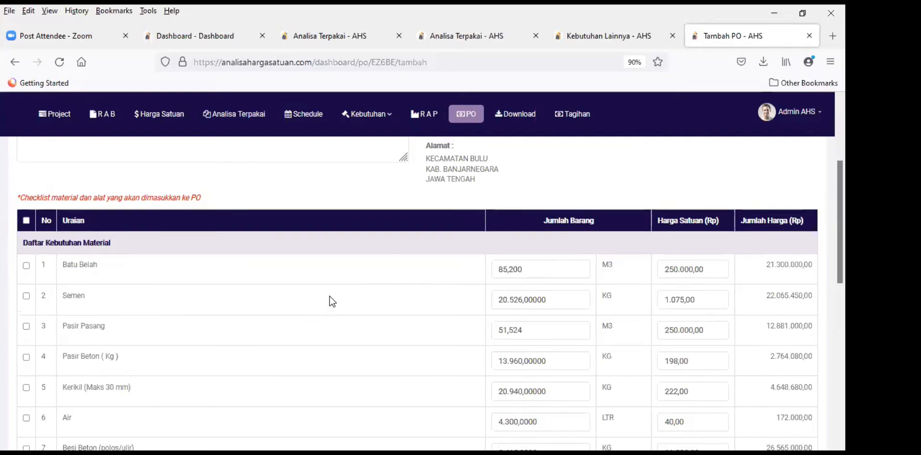
{"action": "scroll", "coordinate": [329, 296], "scroll_direction": "down", "scroll_amount": 4}
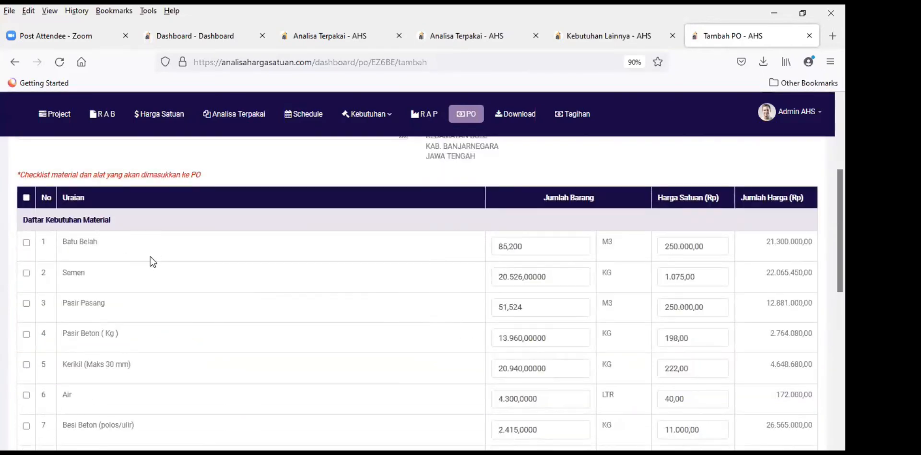
Step: Tick Batu Belah and change its quantity from 85,200 to 15,200 M3
{"action": "left_click", "coordinate": [25, 242]}
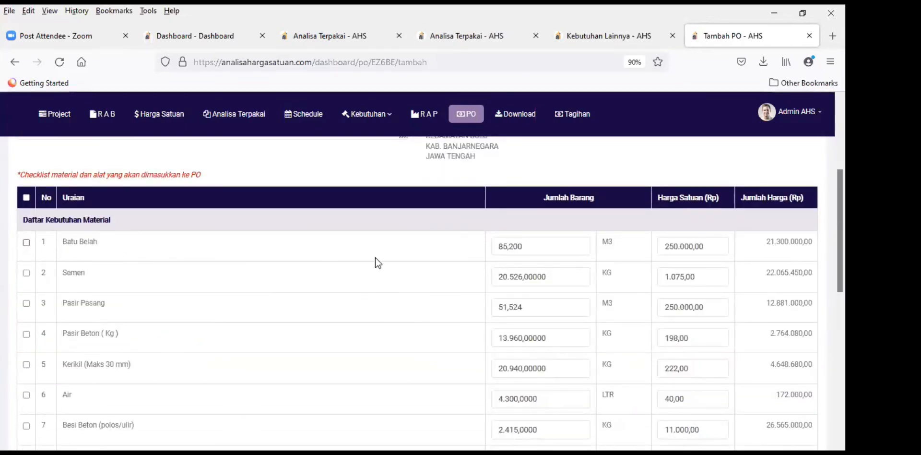
{"action": "left_click", "coordinate": [501, 248]}
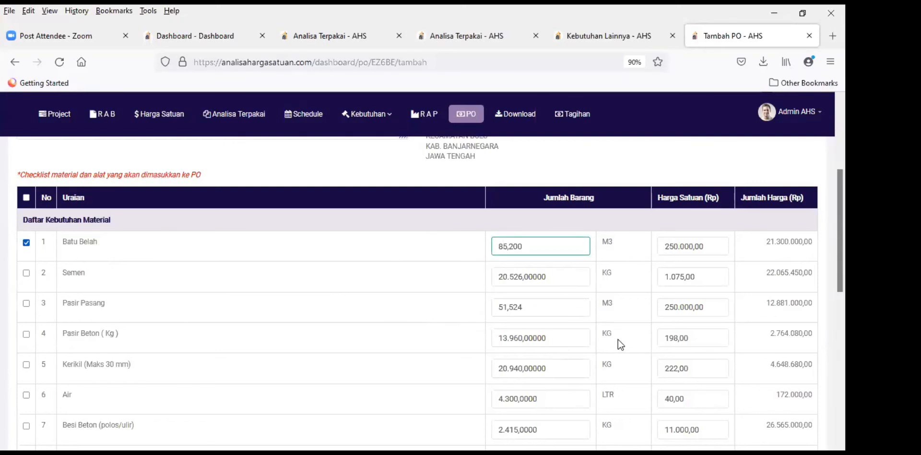
{"action": "key", "text": "BackSpace"}
{"action": "type", "text": "1"}
{"action": "left_click", "coordinate": [410, 246]}
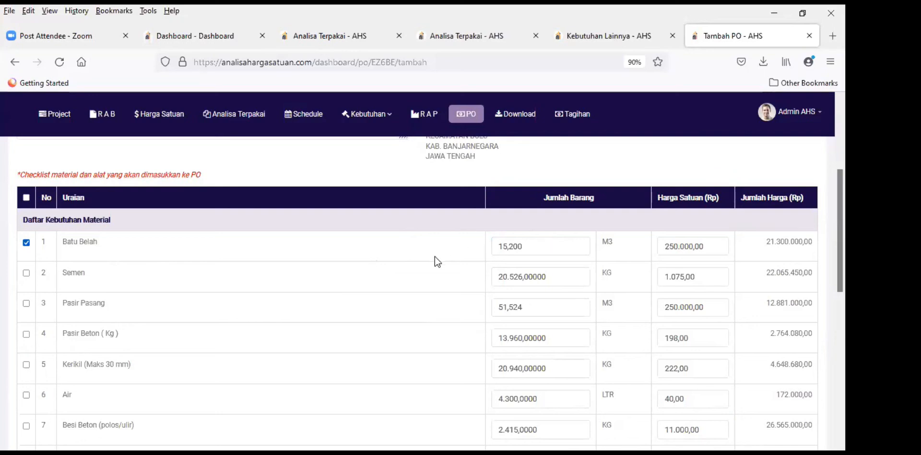
Step: Lower Batu Belah's unit price from 250.000,00 to 200.000,00
{"action": "left_click", "coordinate": [674, 246]}
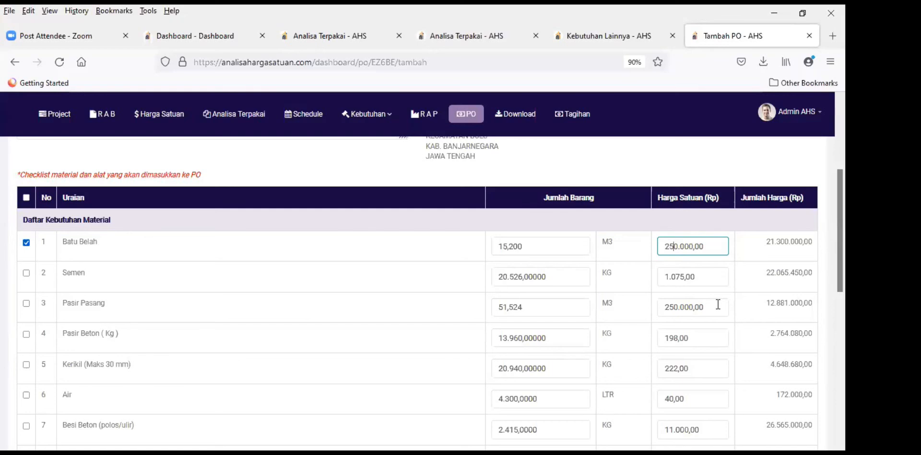
{"action": "key", "text": "BackSpace"}
{"action": "type", "text": "0"}
{"action": "left_click", "coordinate": [697, 261]}
{"action": "left_click", "coordinate": [677, 229]}
{"action": "scroll", "coordinate": [605, 290], "scroll_direction": "down", "scroll_amount": 2}
{"action": "scroll", "coordinate": [575, 281], "scroll_direction": "up", "scroll_amount": 2}
{"action": "scroll", "coordinate": [544, 277], "scroll_direction": "down", "scroll_amount": 6}
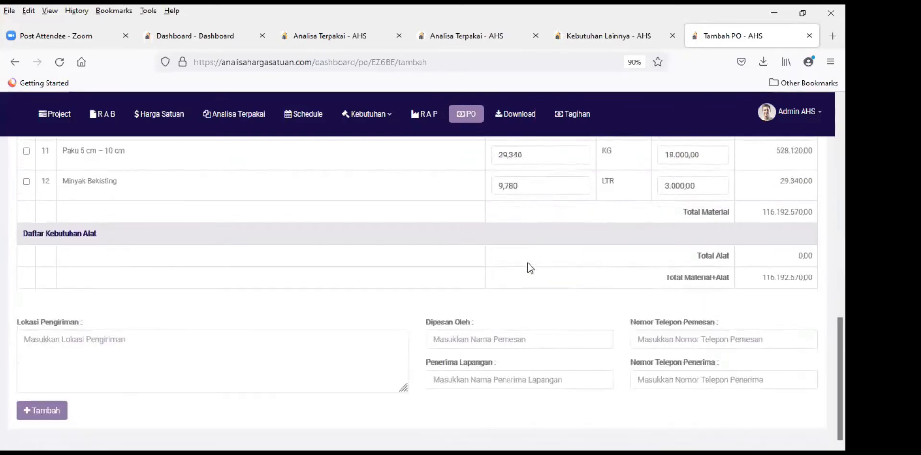
{"action": "scroll", "coordinate": [419, 258], "scroll_direction": "up", "scroll_amount": 10}
{"action": "scroll", "coordinate": [490, 271], "scroll_direction": "down", "scroll_amount": 3}
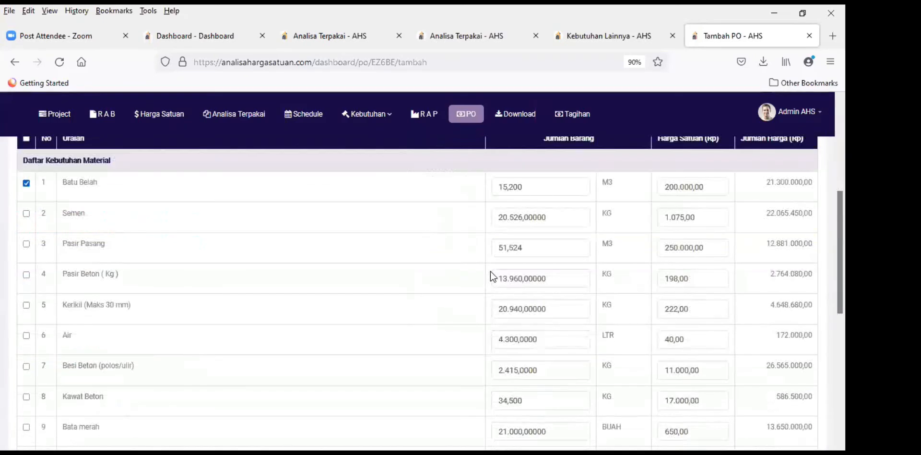
{"action": "scroll", "coordinate": [493, 263], "scroll_direction": "down", "scroll_amount": 6}
{"action": "scroll", "coordinate": [395, 255], "scroll_direction": "up", "scroll_amount": 5}
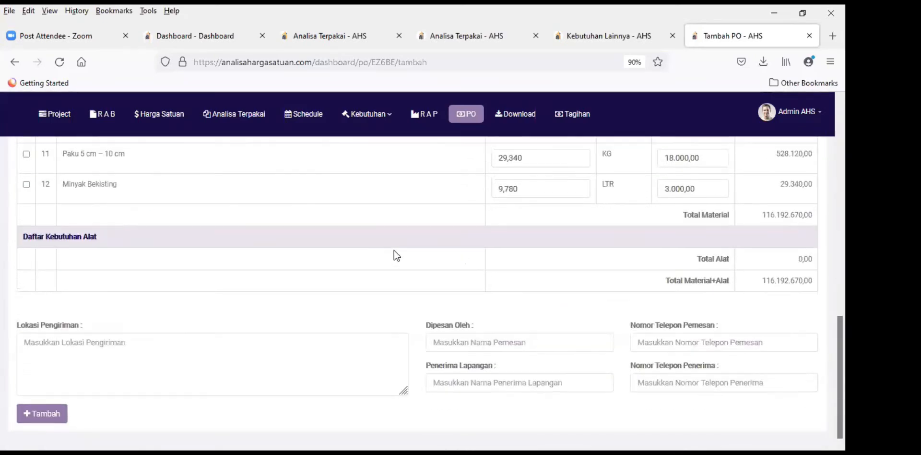
{"action": "scroll", "coordinate": [394, 251], "scroll_direction": "up", "scroll_amount": 3}
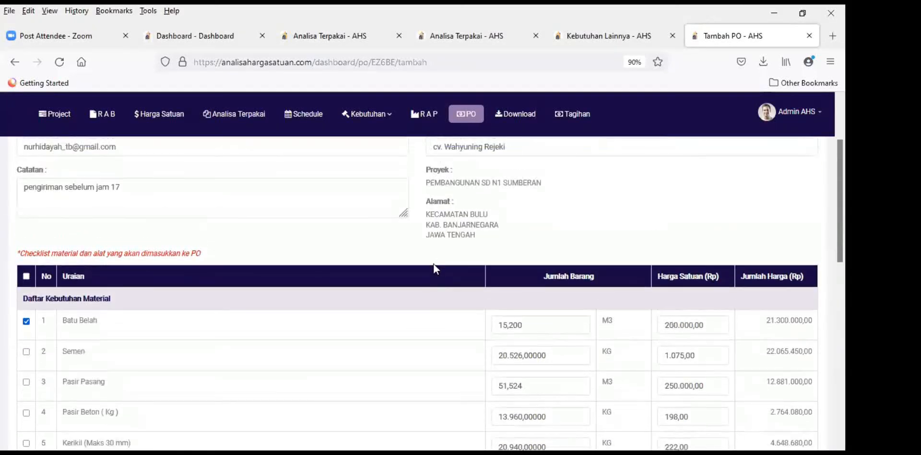
{"action": "scroll", "coordinate": [415, 263], "scroll_direction": "down", "scroll_amount": 3}
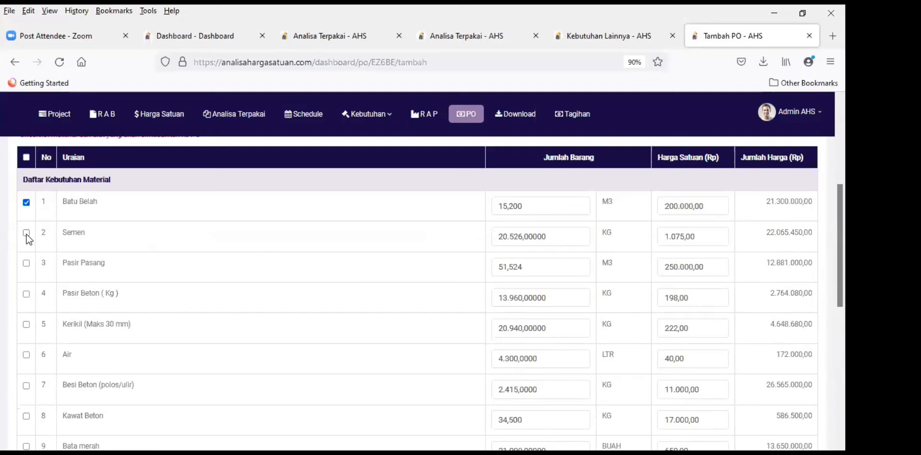
Step: Tick Pasir Pasang and set its quantity to 7,524 M3
{"action": "left_click", "coordinate": [26, 263]}
{"action": "left_click", "coordinate": [503, 266]}
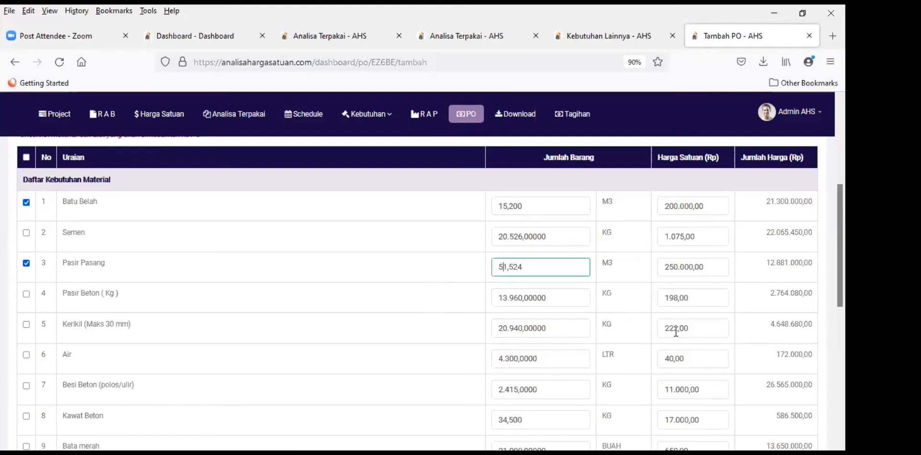
{"action": "key", "text": "Delete"}
{"action": "key", "text": "Delete"}
{"action": "key", "text": "BackSpace"}
{"action": "type", "text": "7"}
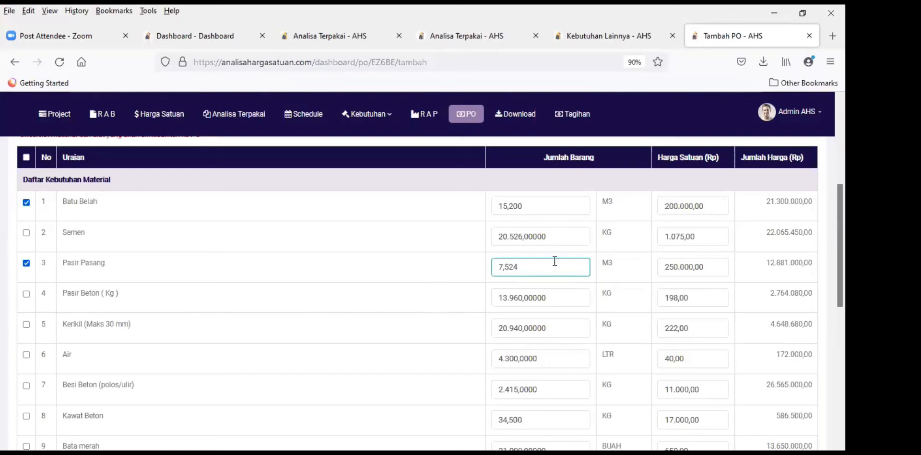
{"action": "left_click", "coordinate": [488, 273]}
{"action": "scroll", "coordinate": [476, 282], "scroll_direction": "up", "scroll_amount": 2}
{"action": "scroll", "coordinate": [475, 282], "scroll_direction": "down", "scroll_amount": 10}
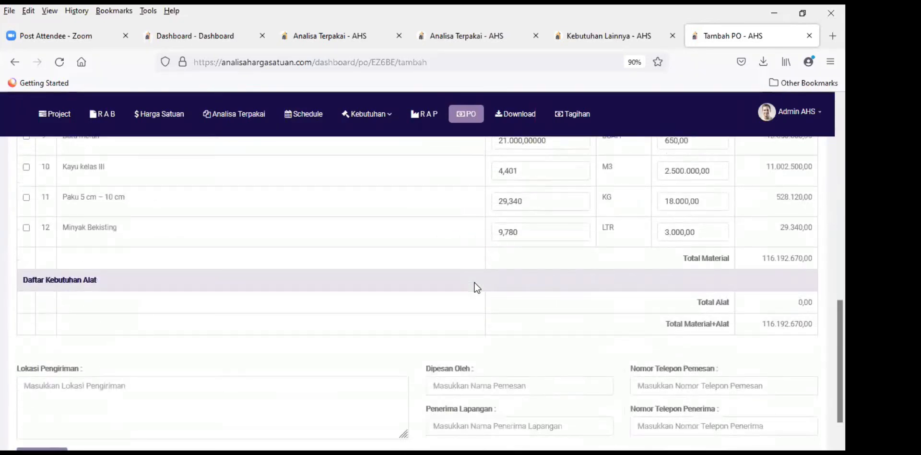
{"action": "scroll", "coordinate": [476, 285], "scroll_direction": "up", "scroll_amount": 9}
{"action": "scroll", "coordinate": [477, 288], "scroll_direction": "up", "scroll_amount": 2}
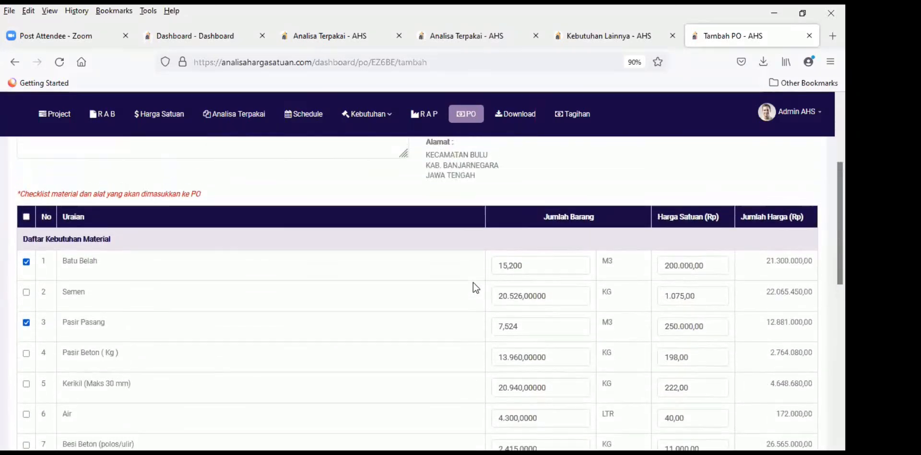
{"action": "scroll", "coordinate": [475, 287], "scroll_direction": "down", "scroll_amount": 9}
{"action": "scroll", "coordinate": [473, 288], "scroll_direction": "down", "scroll_amount": 2}
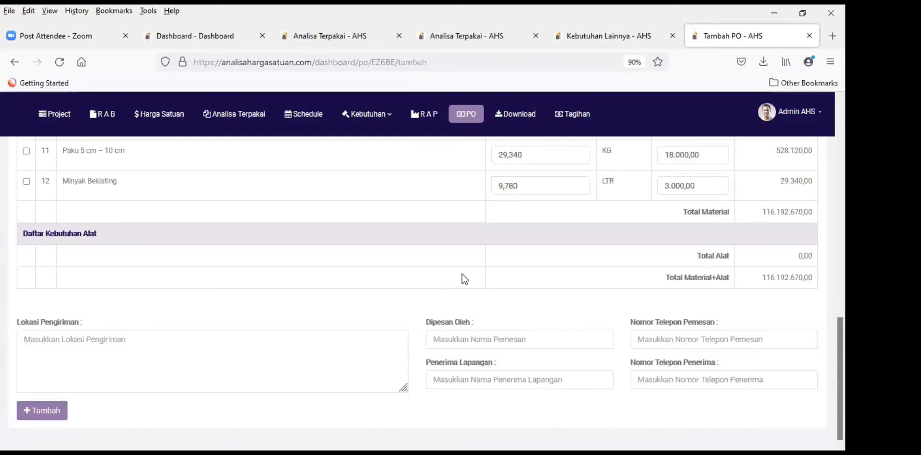
Step: Enter the orderer's name in Dipesan Oleh and their phone number in Nomor Telepon Pemesan
{"action": "left_click", "coordinate": [464, 338]}
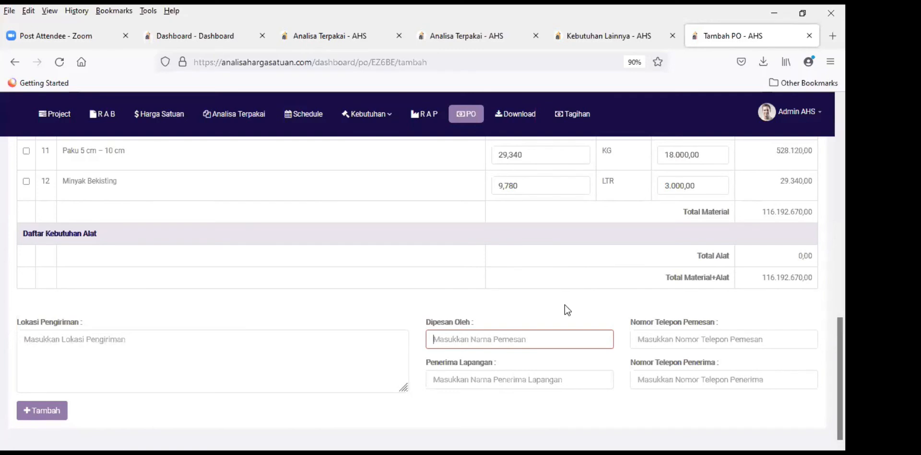
{"action": "type", "text": "Udin"}
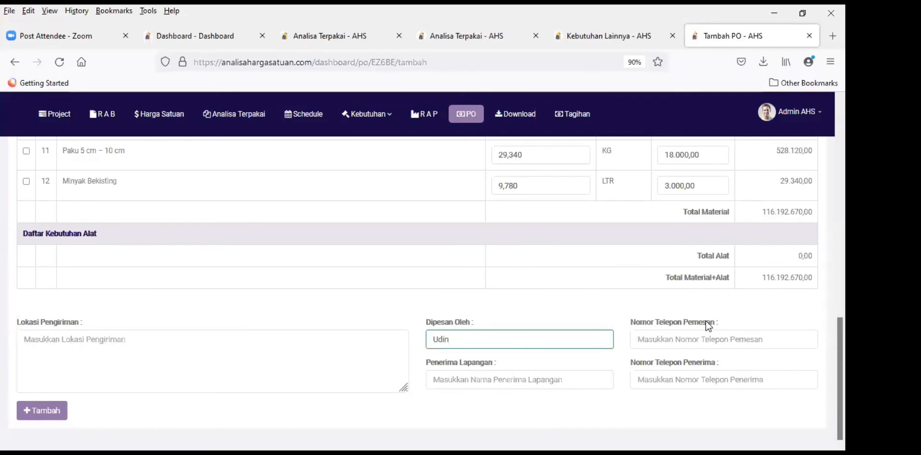
{"action": "left_click", "coordinate": [705, 336]}
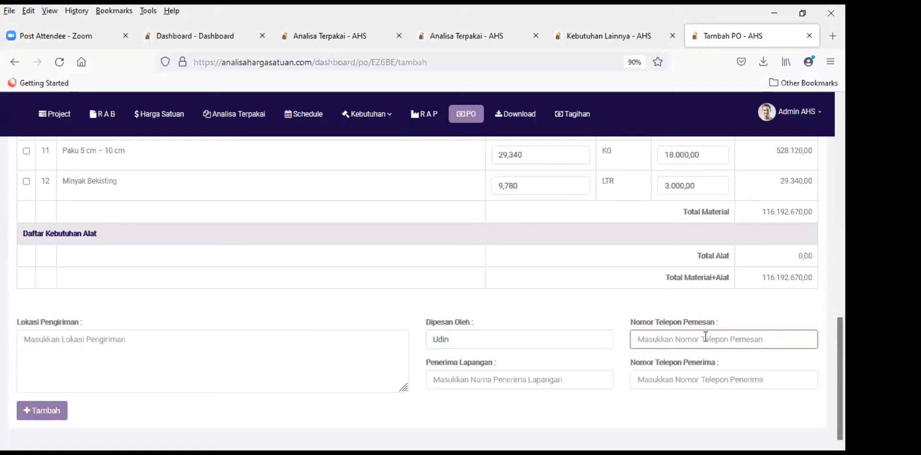
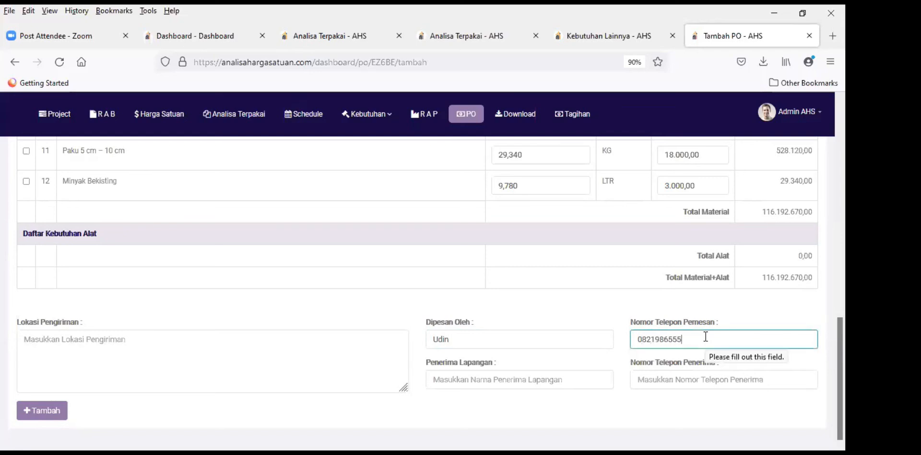
{"action": "left_click", "coordinate": [751, 306]}
Step: Enter the field receiver's name in Penerima Lapangan and their phone number in Nomor Telepon Penerima
{"action": "left_click", "coordinate": [510, 379]}
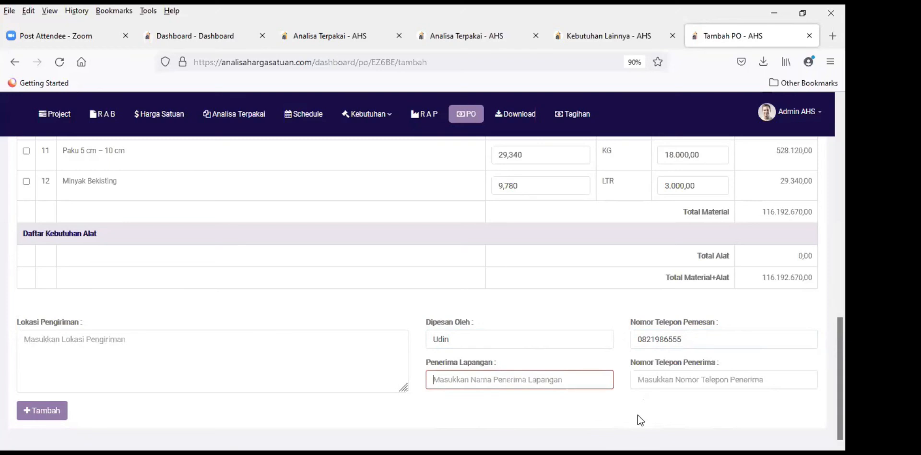
{"action": "type", "text": "Eko"}
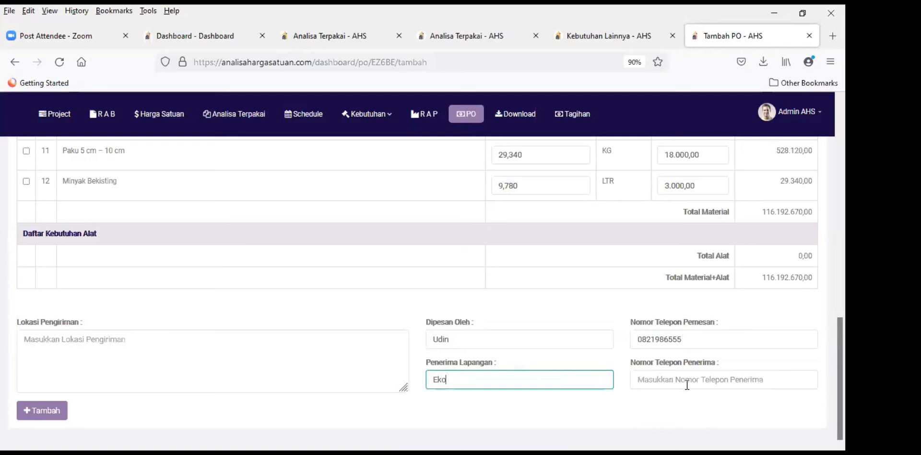
{"action": "key", "text": "Tab"}
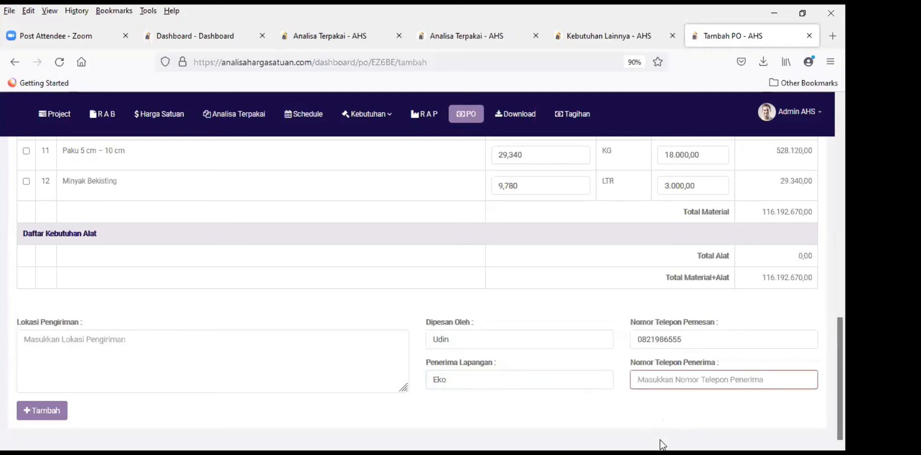
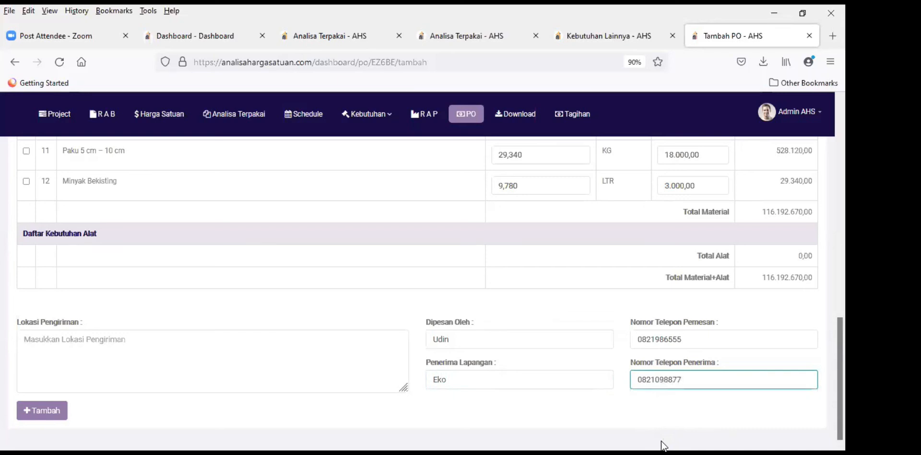
{"action": "left_click", "coordinate": [366, 320]}
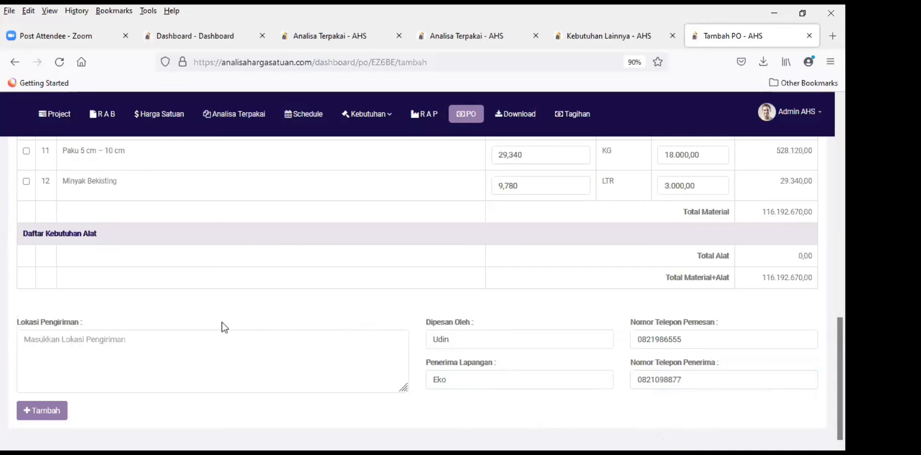
Step: Fill in the Lokasi Pengiriman field with the delivery location
{"action": "left_click", "coordinate": [149, 346]}
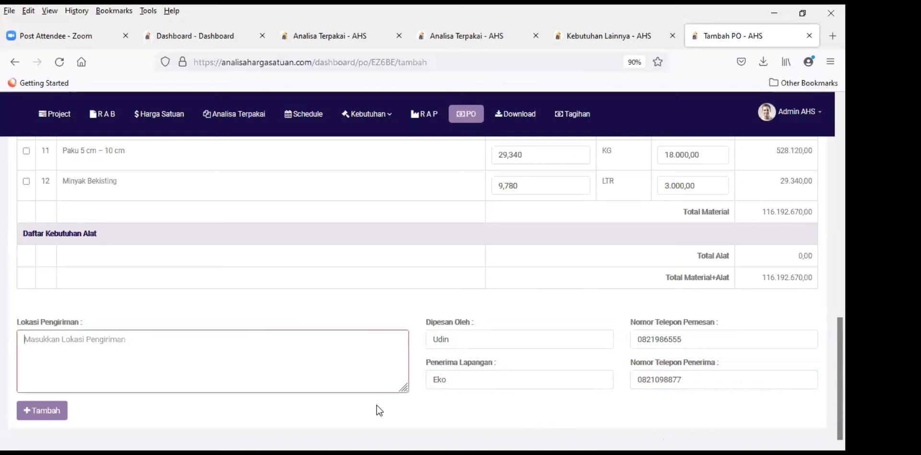
{"action": "left_click", "coordinate": [447, 420]}
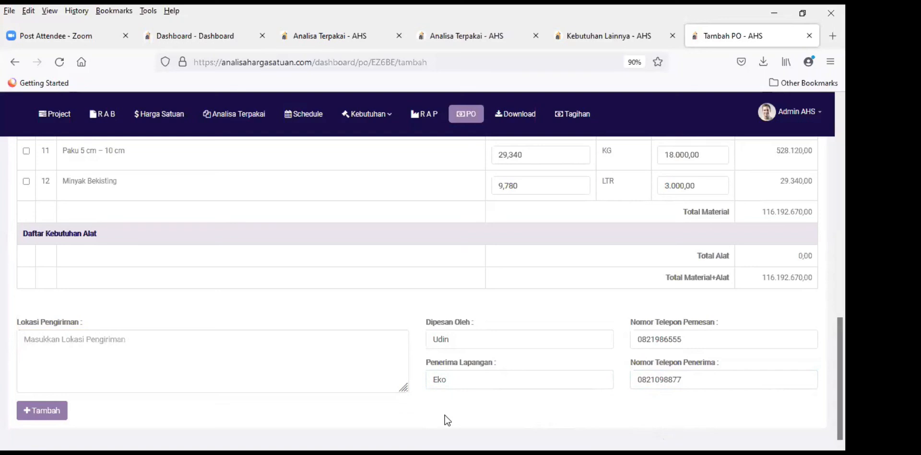
{"action": "key", "text": "slash"}
{"action": "type", "text": "S"}
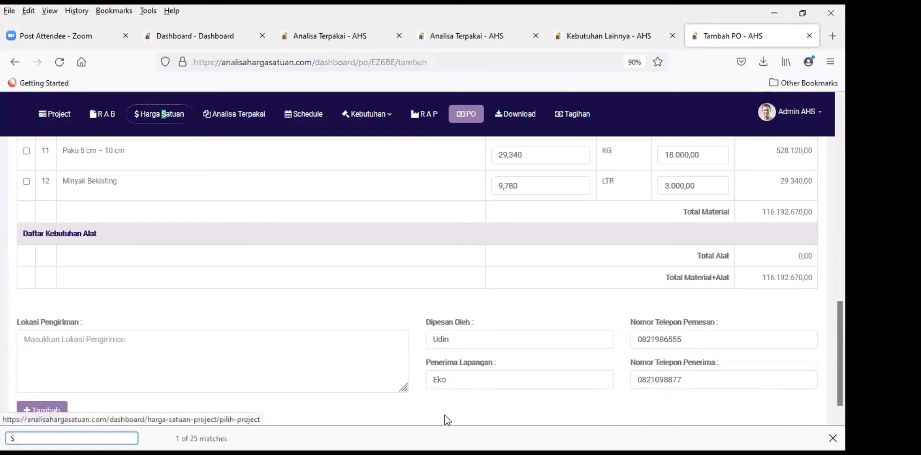
{"action": "left_click", "coordinate": [269, 342]}
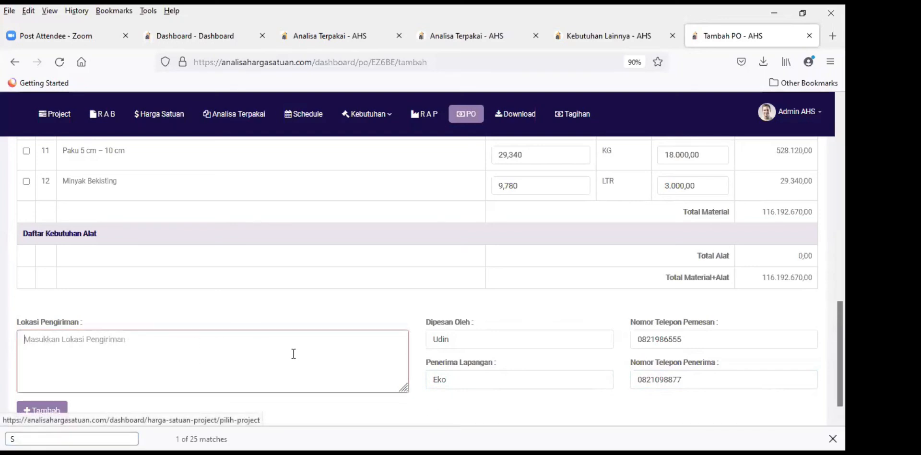
{"action": "type", "text": "sd"}
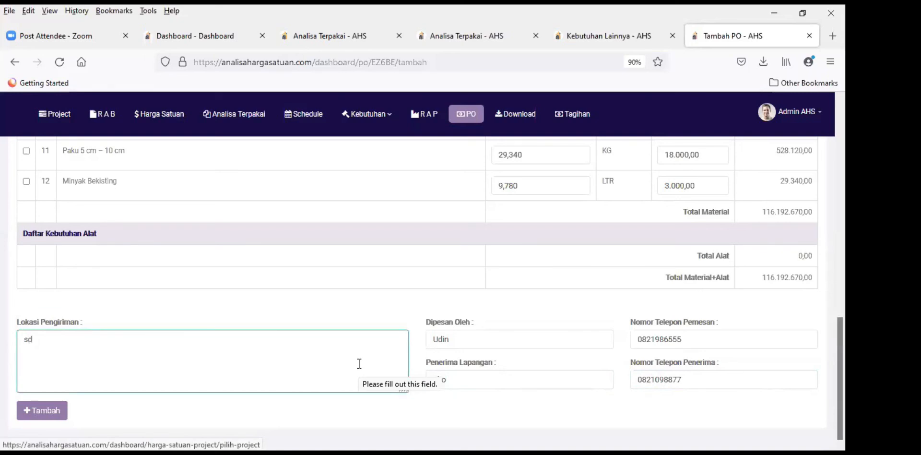
{"action": "type", "text": " n"}
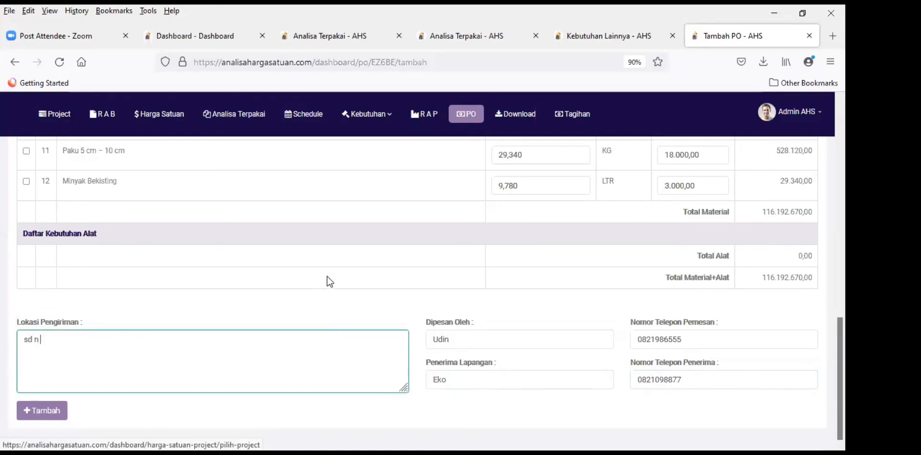
{"action": "scroll", "coordinate": [358, 282], "scroll_direction": "up", "scroll_amount": 2}
{"action": "scroll", "coordinate": [370, 301], "scroll_direction": "down", "scroll_amount": 2}
{"action": "type", "text": "ngadirejo"}
{"action": "left_click", "coordinate": [394, 328]}
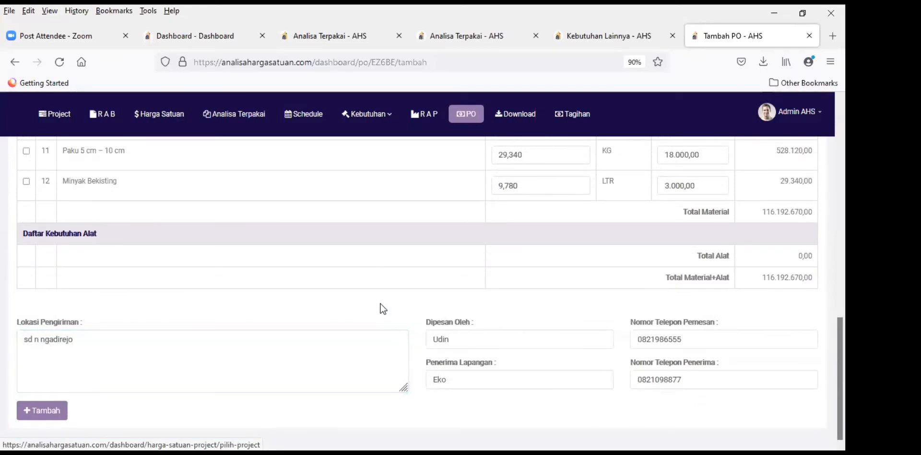
{"action": "scroll", "coordinate": [318, 315], "scroll_direction": "up", "scroll_amount": 10}
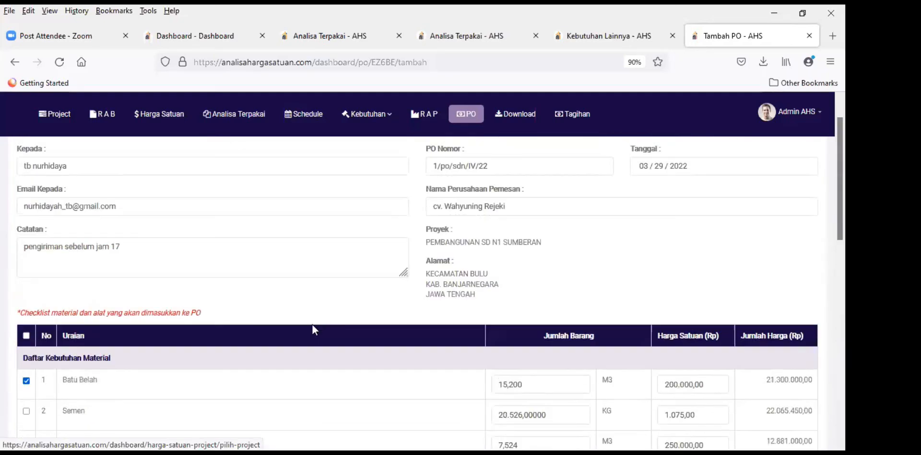
{"action": "scroll", "coordinate": [312, 325], "scroll_direction": "down", "scroll_amount": 10}
Step: Save the purchase order so Daftar PO shows 1/po/sdn/IV/22 with 'Berhasil Menambah PO'
{"action": "left_click", "coordinate": [42, 410]}
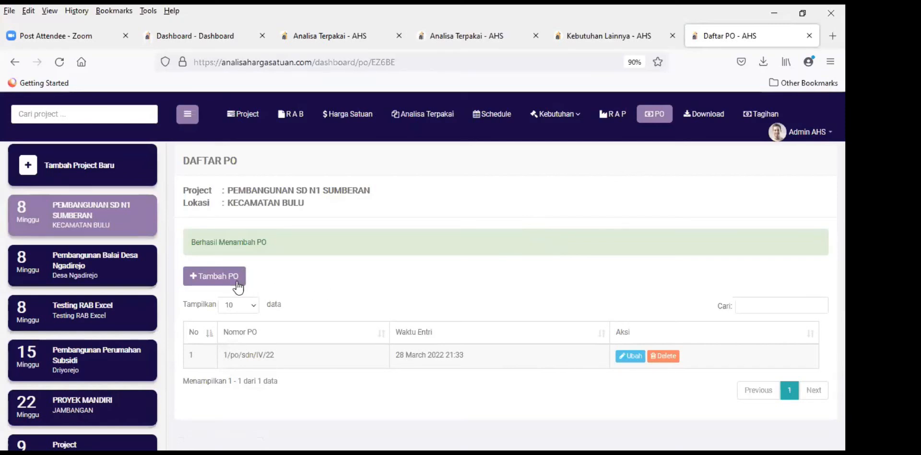
{"action": "left_click", "coordinate": [218, 280]}
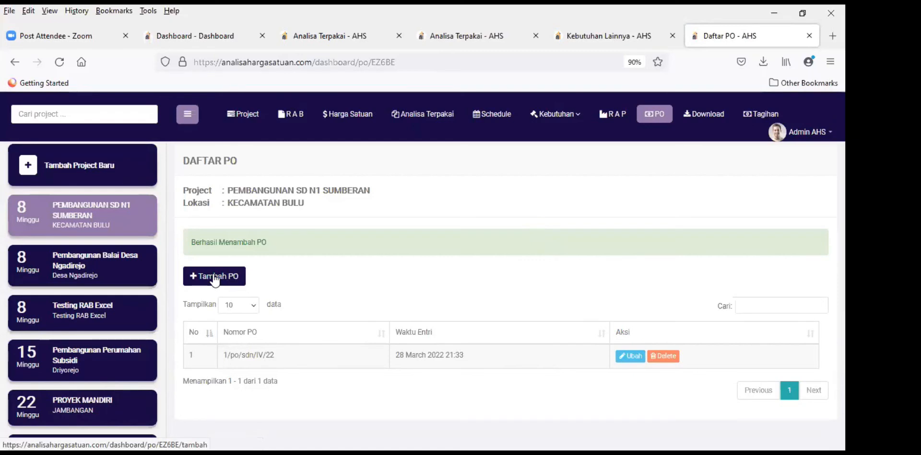
Step: Start a new PO and review its material table, including Batu Belah at 70,000 M3
{"action": "left_click", "coordinate": [215, 279]}
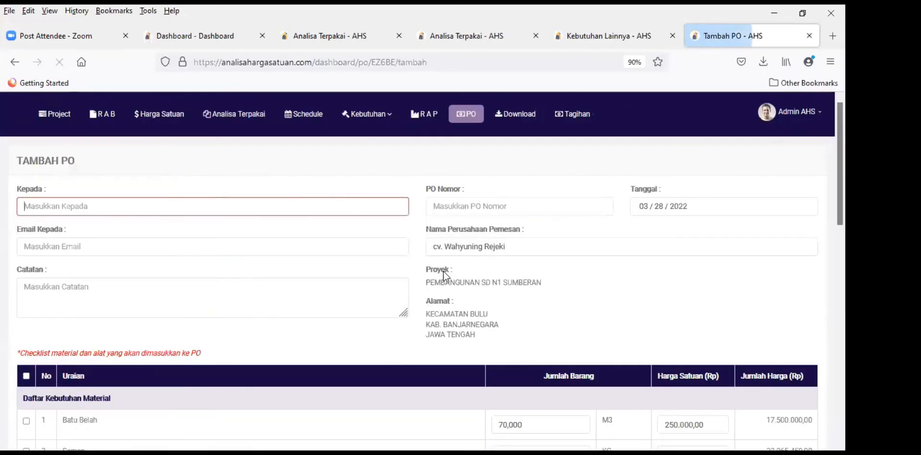
{"action": "scroll", "coordinate": [586, 279], "scroll_direction": "down", "scroll_amount": 3}
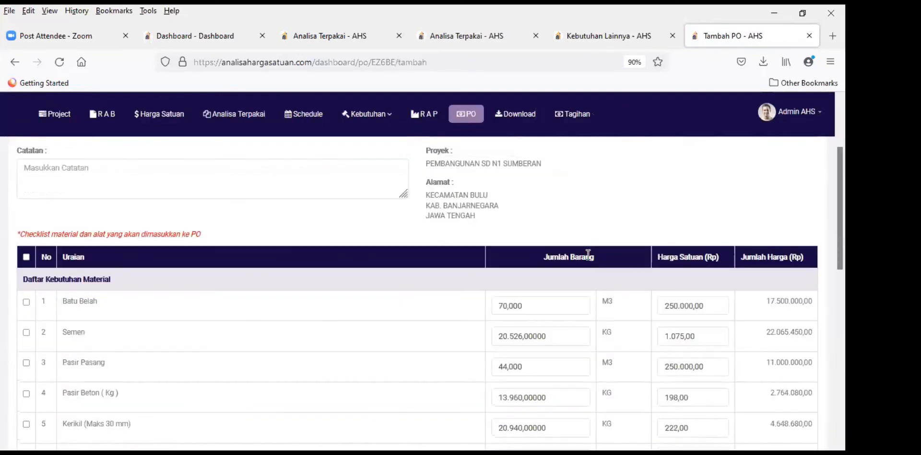
{"action": "scroll", "coordinate": [586, 245], "scroll_direction": "down", "scroll_amount": 3}
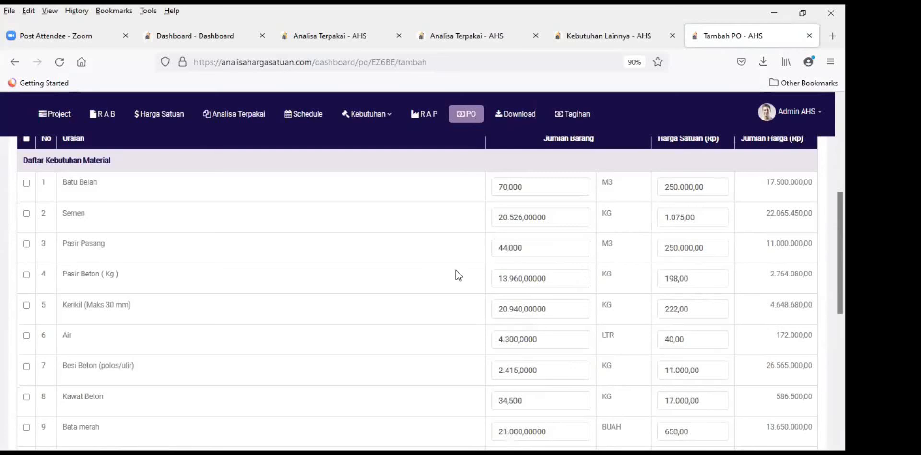
{"action": "scroll", "coordinate": [364, 259], "scroll_direction": "up", "scroll_amount": 2}
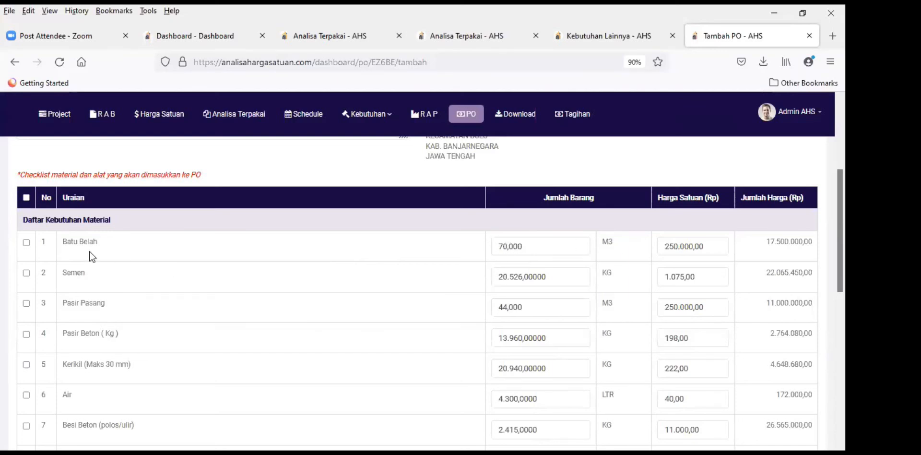
{"action": "scroll", "coordinate": [513, 317], "scroll_direction": "down", "scroll_amount": 4}
{"action": "scroll", "coordinate": [524, 355], "scroll_direction": "down", "scroll_amount": 3}
{"action": "scroll", "coordinate": [516, 341], "scroll_direction": "up", "scroll_amount": 7}
{"action": "scroll", "coordinate": [371, 302], "scroll_direction": "up", "scroll_amount": 4}
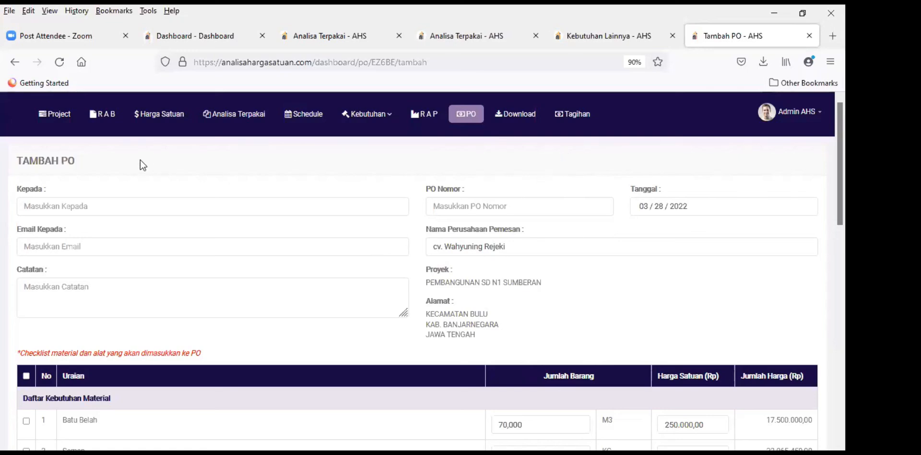
Step: Go to the project's RAB, find section 3 BETON, and start adding a new sub-category there
{"action": "left_click", "coordinate": [106, 118]}
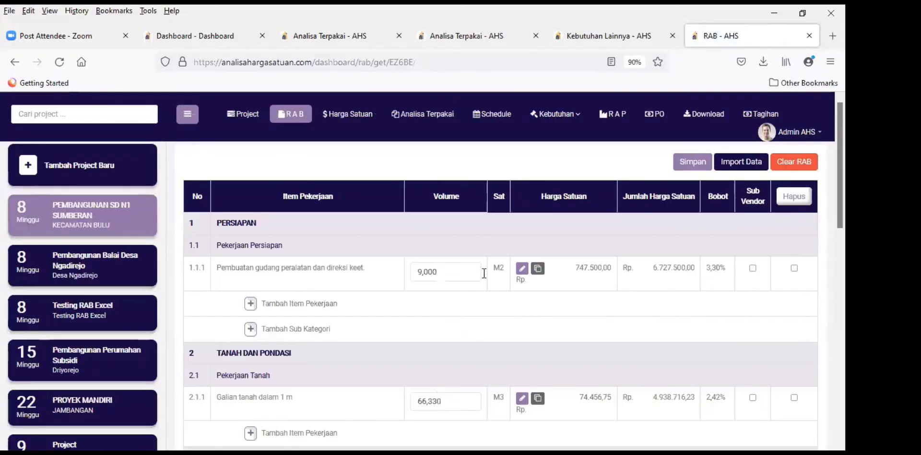
{"action": "scroll", "coordinate": [486, 274], "scroll_direction": "down", "scroll_amount": 12}
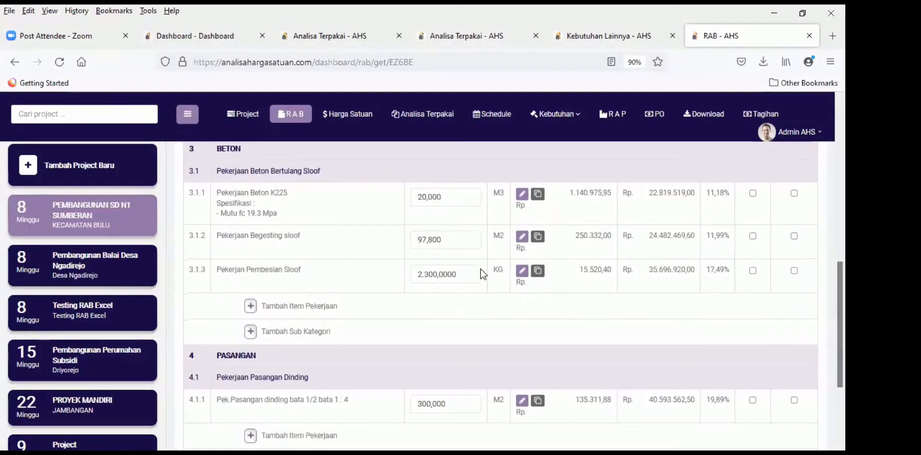
{"action": "scroll", "coordinate": [480, 264], "scroll_direction": "down", "scroll_amount": 3}
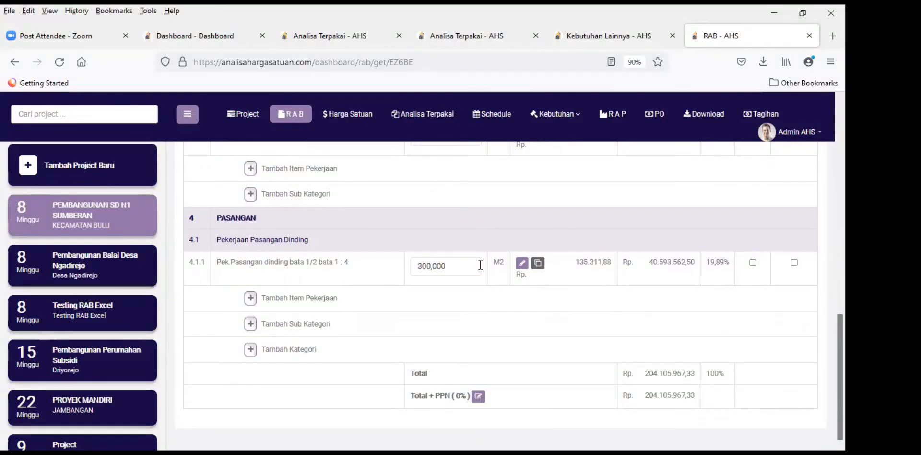
{"action": "scroll", "coordinate": [479, 265], "scroll_direction": "up", "scroll_amount": 5}
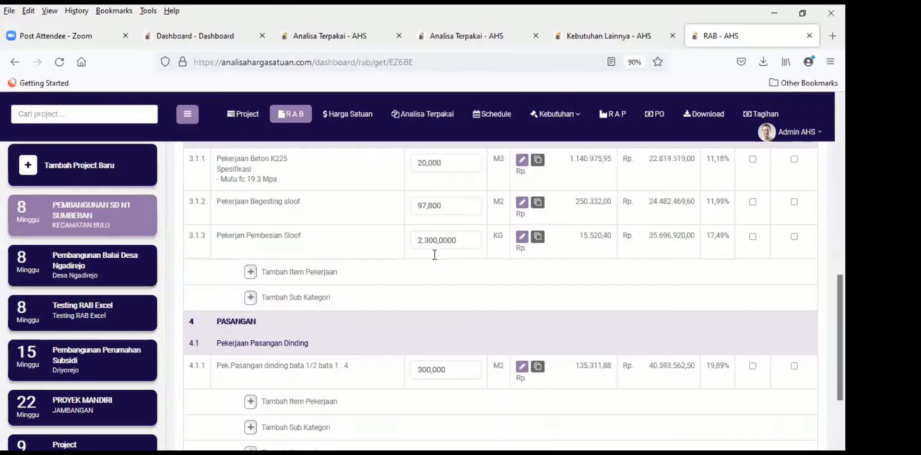
{"action": "scroll", "coordinate": [435, 259], "scroll_direction": "down", "scroll_amount": 5}
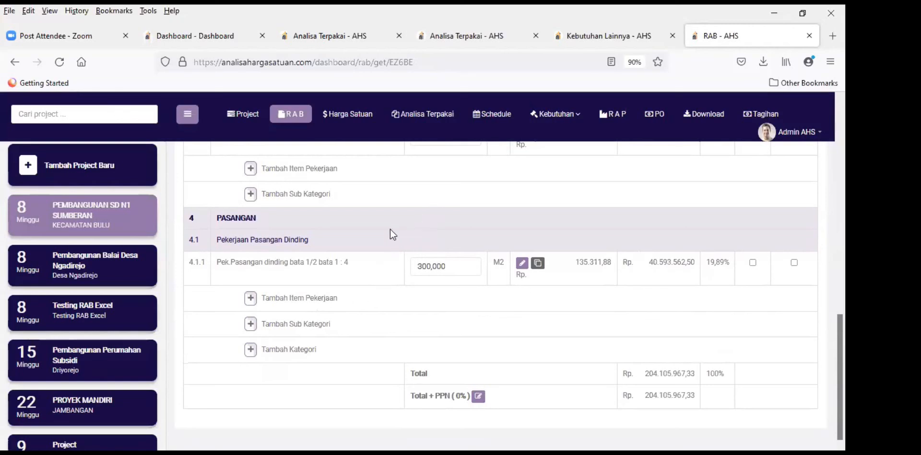
{"action": "scroll", "coordinate": [378, 236], "scroll_direction": "up", "scroll_amount": 4}
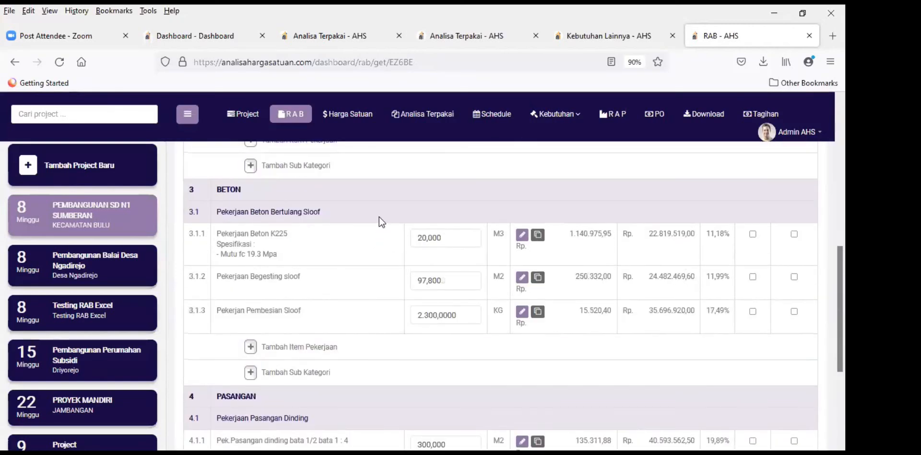
{"action": "scroll", "coordinate": [378, 220], "scroll_direction": "down", "scroll_amount": 1}
{"action": "scroll", "coordinate": [383, 243], "scroll_direction": "up", "scroll_amount": 2}
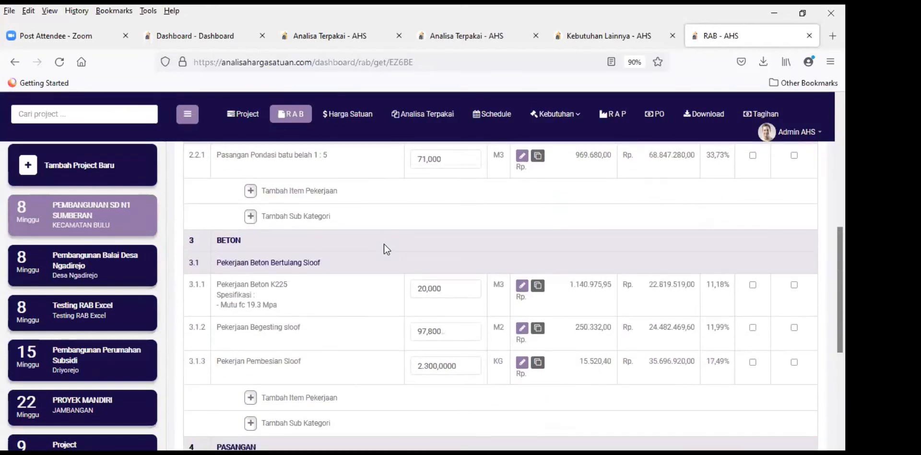
{"action": "scroll", "coordinate": [384, 244], "scroll_direction": "down", "scroll_amount": 1}
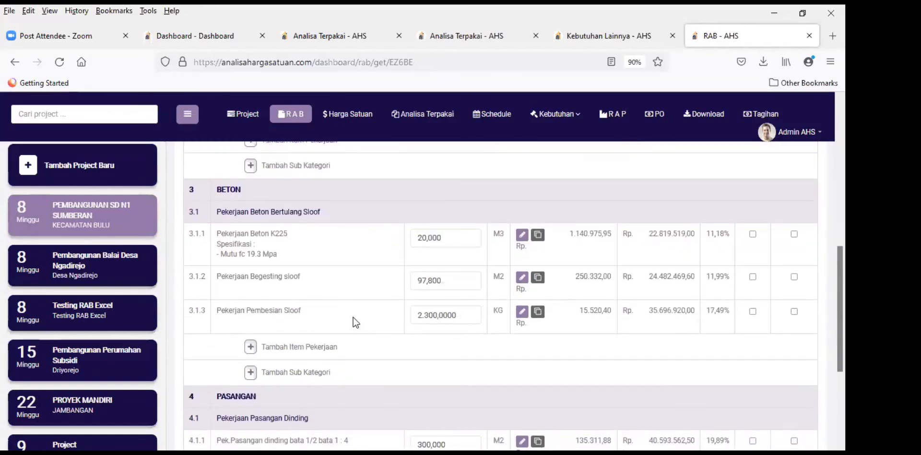
{"action": "scroll", "coordinate": [366, 329], "scroll_direction": "down", "scroll_amount": 1}
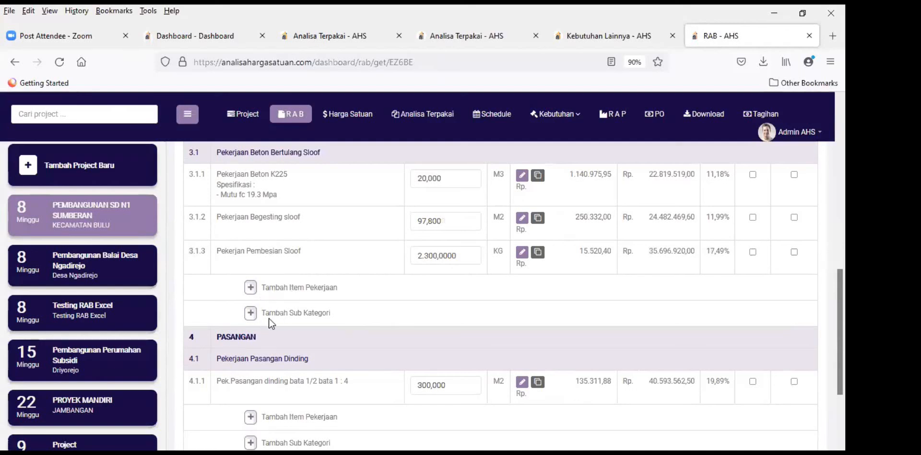
{"action": "scroll", "coordinate": [369, 304], "scroll_direction": "up", "scroll_amount": 3}
{"action": "scroll", "coordinate": [367, 303], "scroll_direction": "down", "scroll_amount": 3}
{"action": "left_click", "coordinate": [323, 314]}
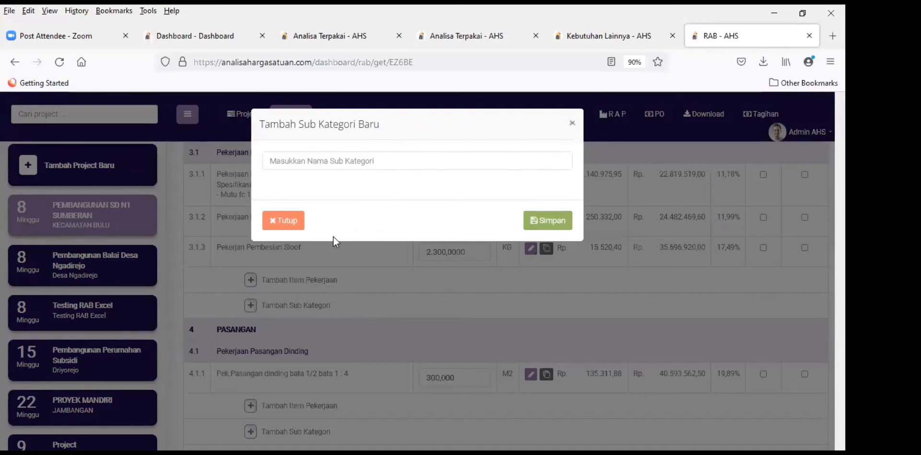
Step: Create sub-category 3.2 'Beton bertulang kolom' under BETON
{"action": "left_click", "coordinate": [291, 243]}
{"action": "scroll", "coordinate": [292, 246], "scroll_direction": "up", "scroll_amount": 2}
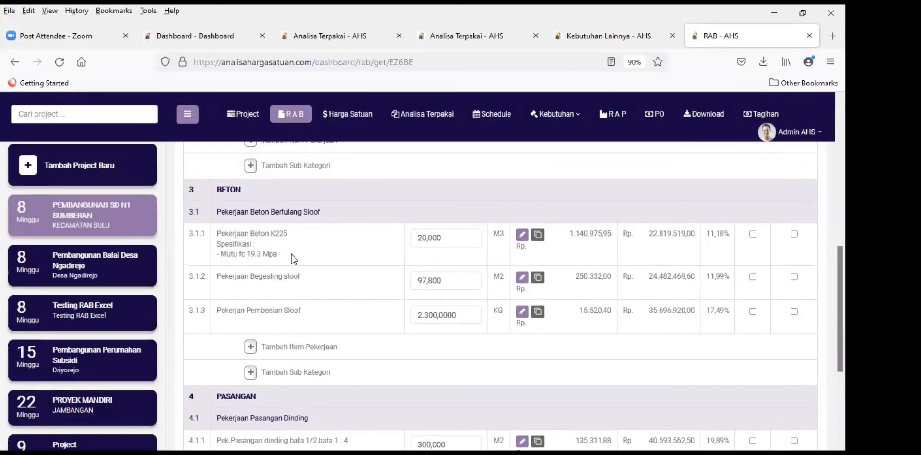
{"action": "scroll", "coordinate": [283, 292], "scroll_direction": "down", "scroll_amount": 2}
{"action": "left_click", "coordinate": [255, 316]}
{"action": "left_click", "coordinate": [346, 165]}
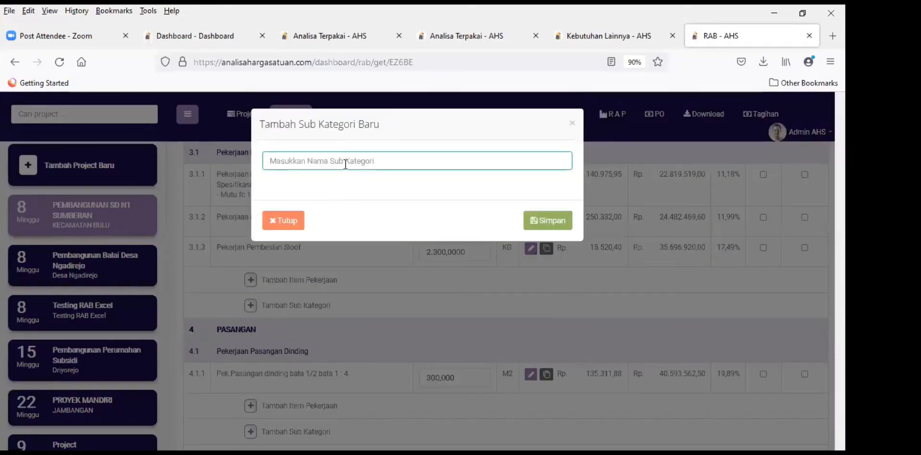
{"action": "type", "text": "Beto"}
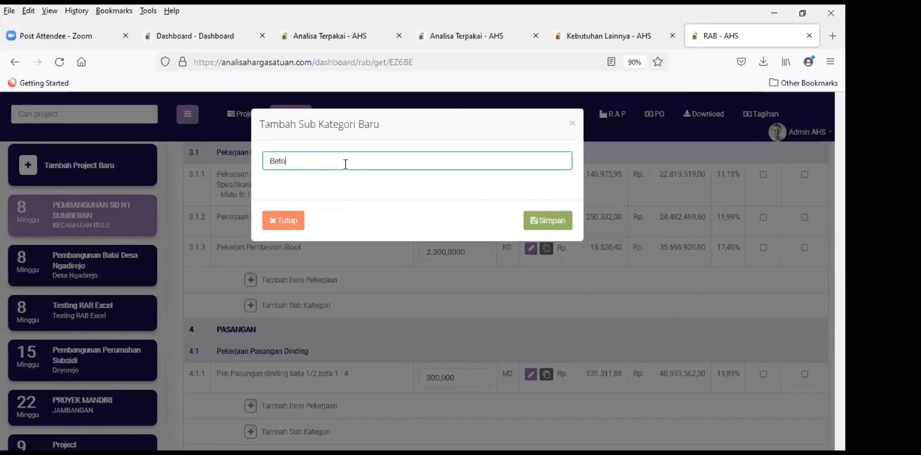
{"action": "type", "text": "n bertulang kolom"}
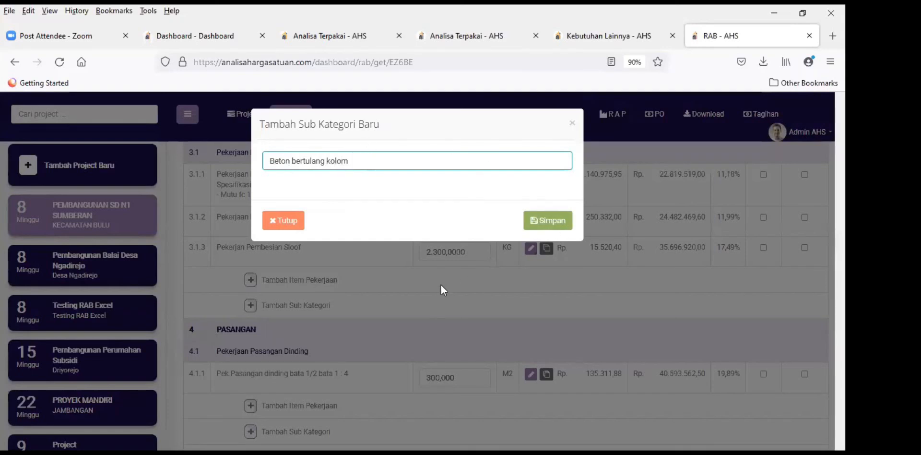
{"action": "left_click", "coordinate": [528, 225]}
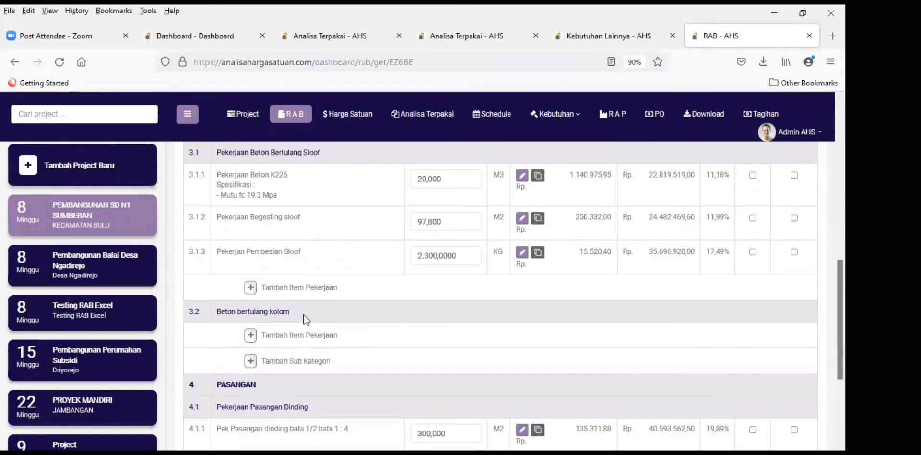
Step: Bring up the Tambah Pekerjaan Baru dialog for 3.2 Beton bertulang kolom, previewing SDA T.10.a.4
{"action": "scroll", "coordinate": [361, 301], "scroll_direction": "up", "scroll_amount": 2}
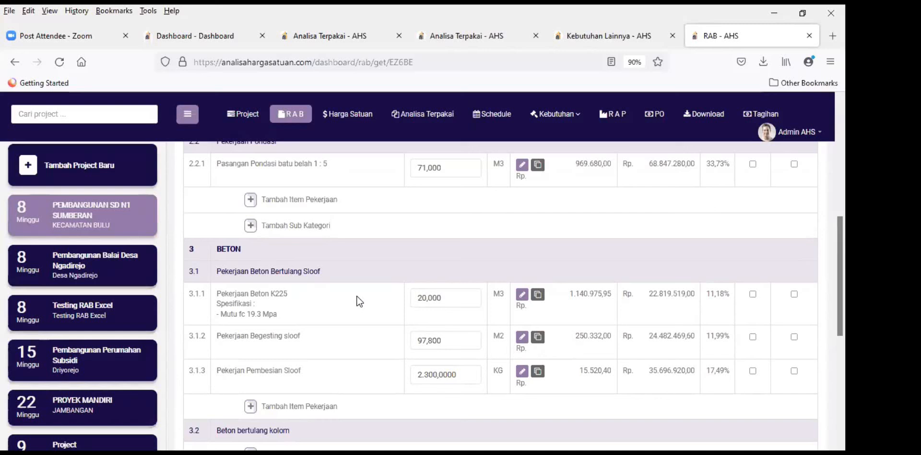
{"action": "scroll", "coordinate": [360, 301], "scroll_direction": "down", "scroll_amount": 2}
{"action": "scroll", "coordinate": [360, 304], "scroll_direction": "down", "scroll_amount": 1}
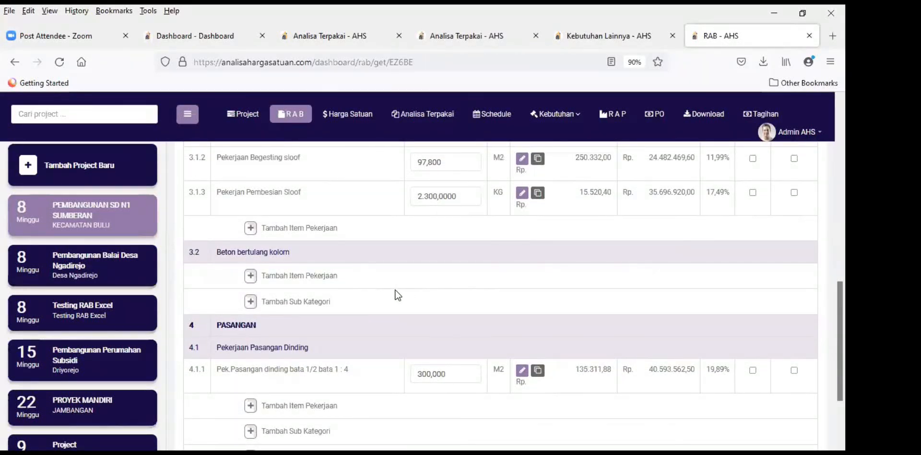
{"action": "scroll", "coordinate": [396, 290], "scroll_direction": "down", "scroll_amount": 1}
{"action": "scroll", "coordinate": [391, 284], "scroll_direction": "up", "scroll_amount": 2}
{"action": "scroll", "coordinate": [343, 287], "scroll_direction": "down", "scroll_amount": 1}
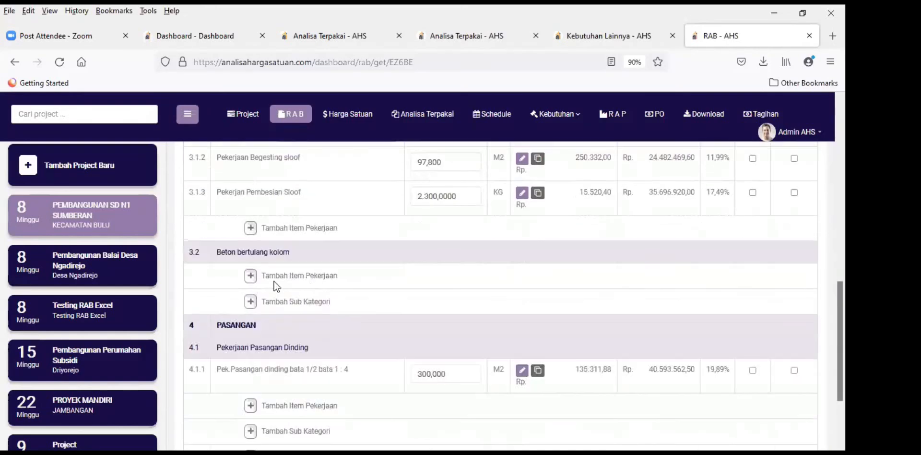
{"action": "left_click", "coordinate": [250, 276]}
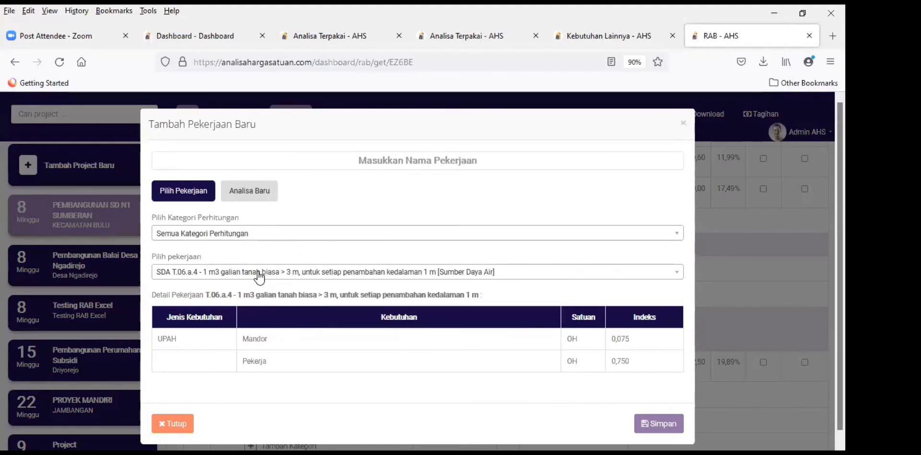
{"action": "left_click", "coordinate": [284, 278]}
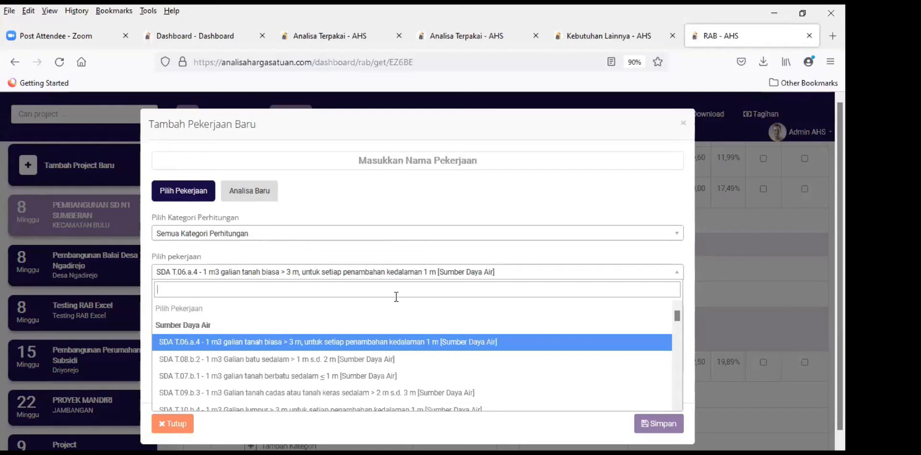
{"action": "left_click", "coordinate": [683, 123]}
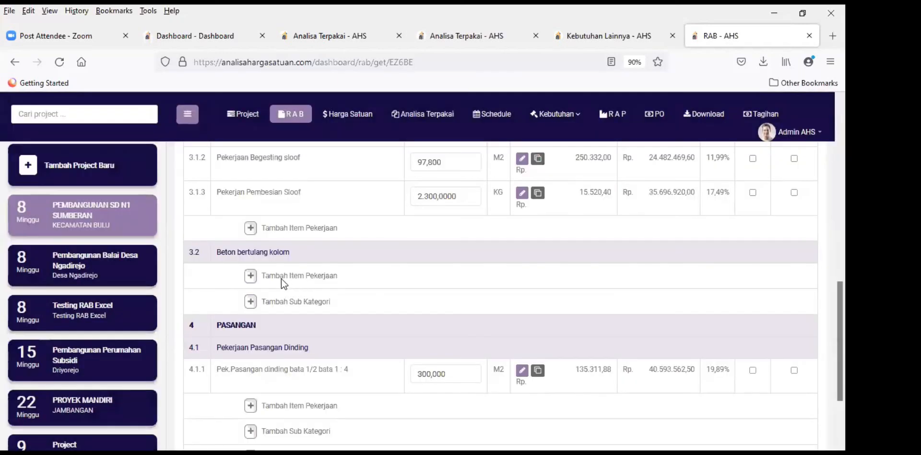
{"action": "left_click", "coordinate": [250, 276]}
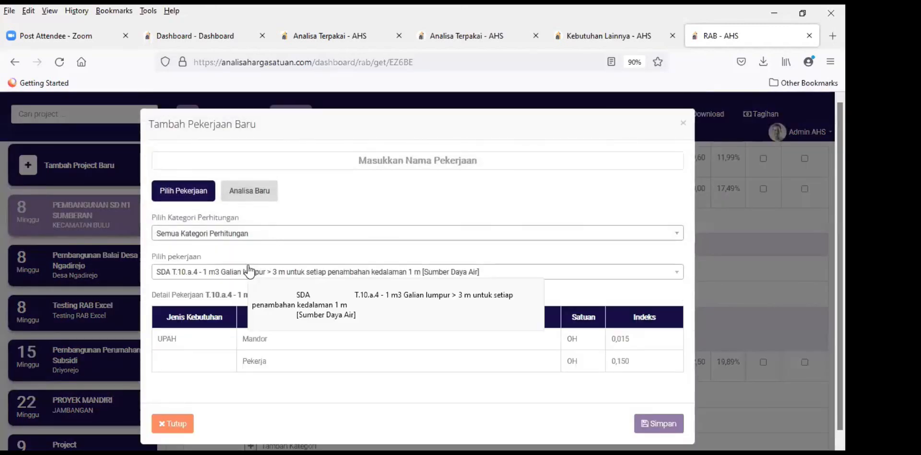
{"action": "left_click", "coordinate": [409, 158]}
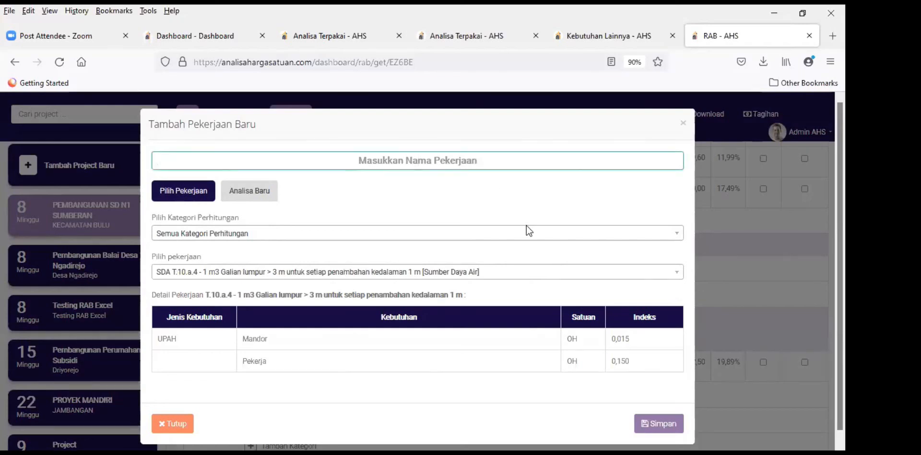
Step: Name the work item 'Pembesian kolom' and save it as 3.2.1, unit price 19.837,50
{"action": "type", "text": "P"}
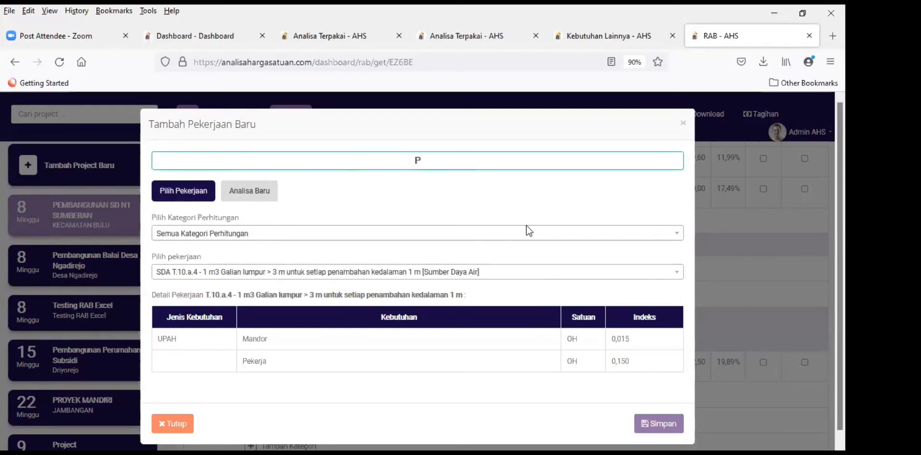
{"action": "right_click", "coordinate": [526, 226]}
{"action": "type", "text": "esi"}
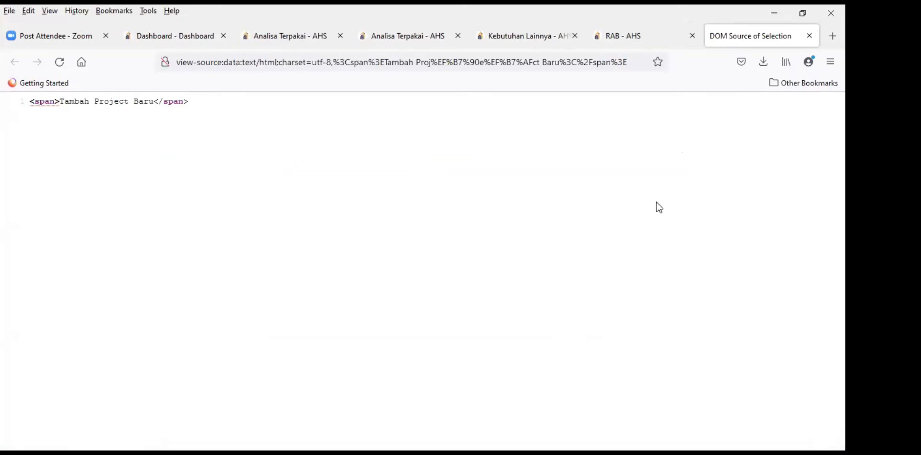
{"action": "left_click", "coordinate": [672, 32]}
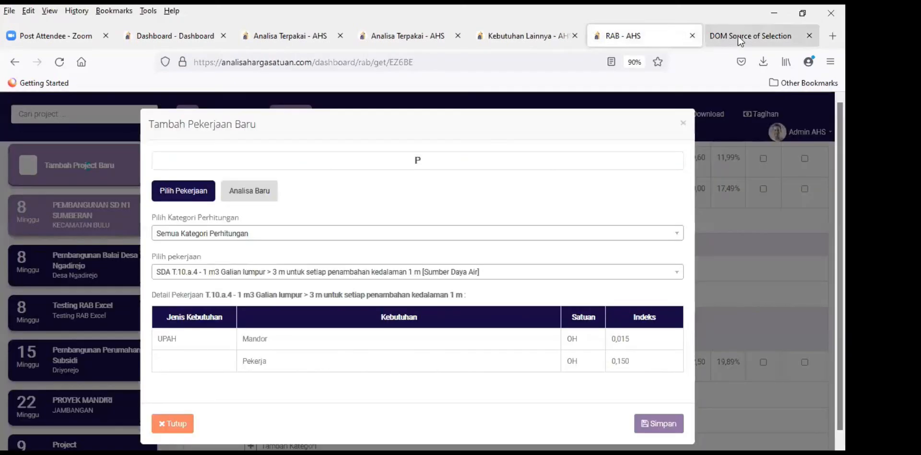
{"action": "left_click", "coordinate": [809, 35]}
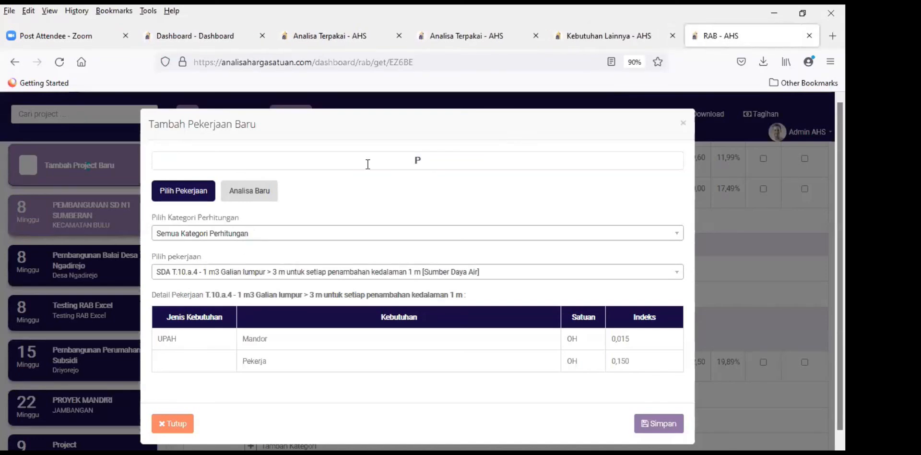
{"action": "type", "text": "embesian kolom"}
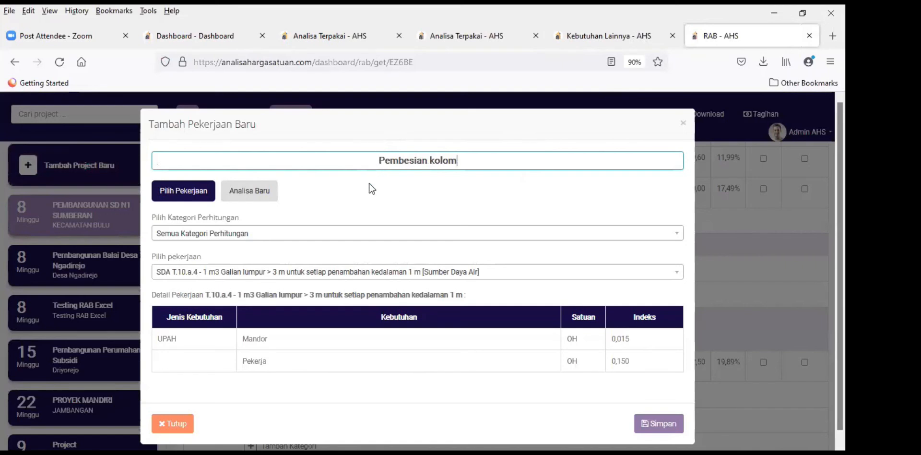
{"action": "left_click", "coordinate": [633, 187]}
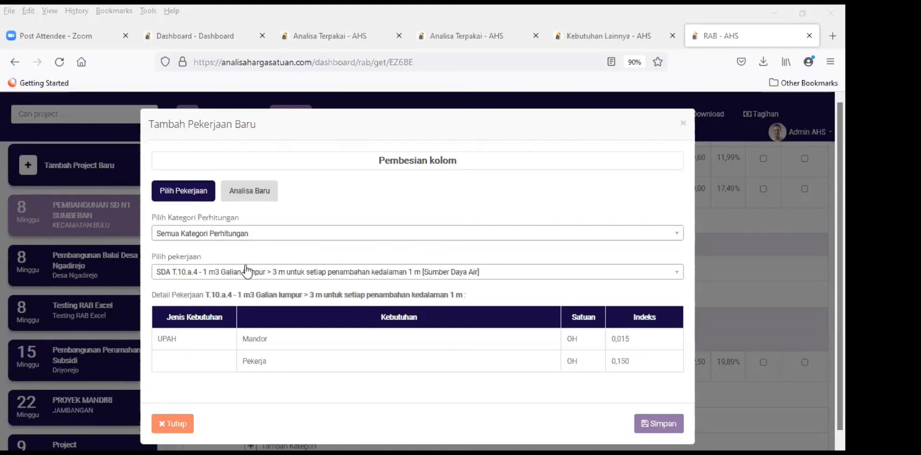
{"action": "left_click", "coordinate": [660, 425]}
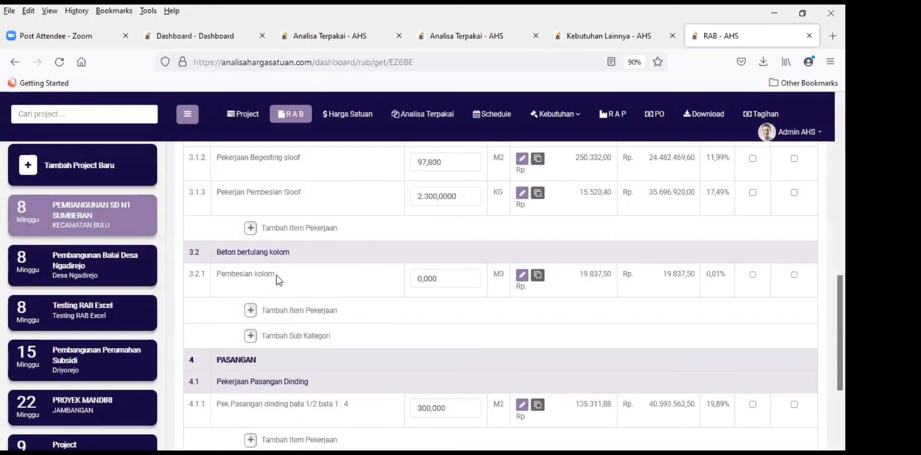
Step: Copy the 3.1.3 Pekerjaan Pembesian Sloof analysis and paste it into 3.2.1 Pembesian kolom
{"action": "scroll", "coordinate": [309, 299], "scroll_direction": "up", "scroll_amount": 2}
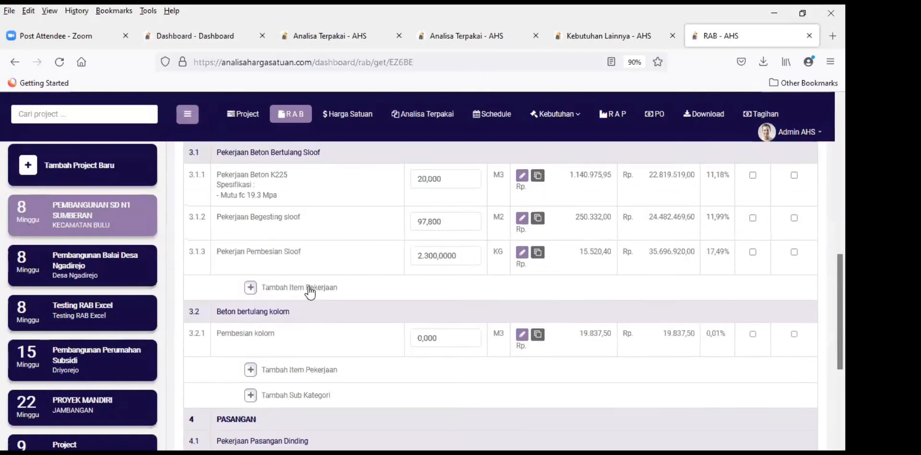
{"action": "left_click", "coordinate": [538, 254]}
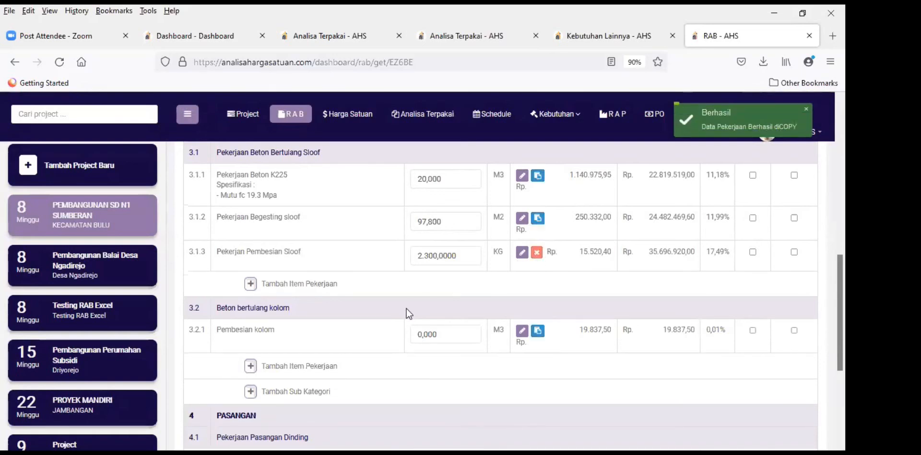
{"action": "scroll", "coordinate": [431, 297], "scroll_direction": "down", "scroll_amount": 2}
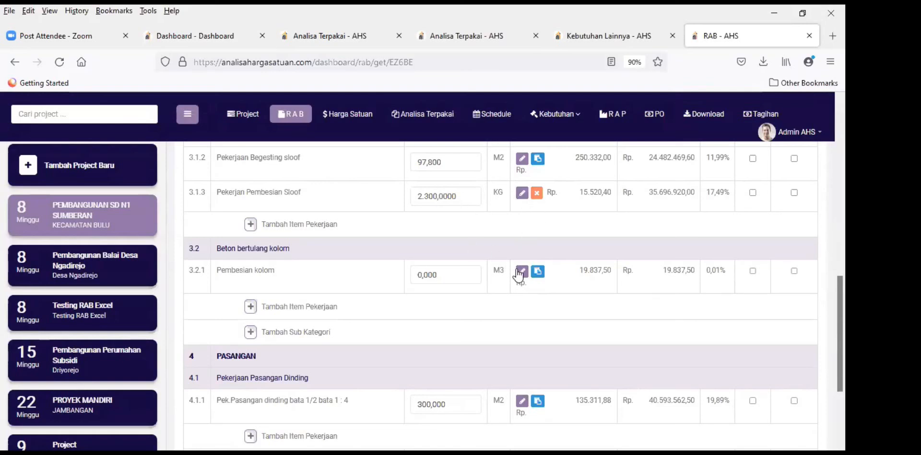
{"action": "left_click", "coordinate": [535, 274]}
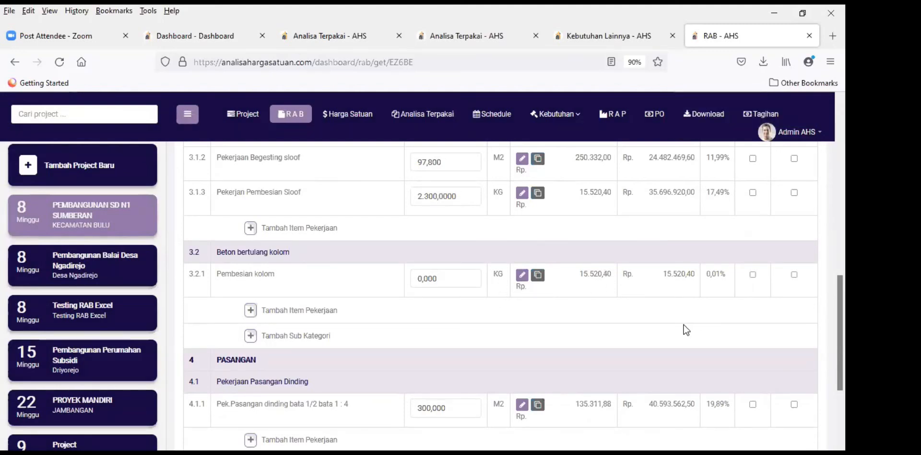
{"action": "scroll", "coordinate": [686, 323], "scroll_direction": "down", "scroll_amount": 3}
{"action": "scroll", "coordinate": [692, 319], "scroll_direction": "up", "scroll_amount": 6}
{"action": "scroll", "coordinate": [691, 318], "scroll_direction": "down", "scroll_amount": 4}
{"action": "scroll", "coordinate": [691, 318], "scroll_direction": "up", "scroll_amount": 4}
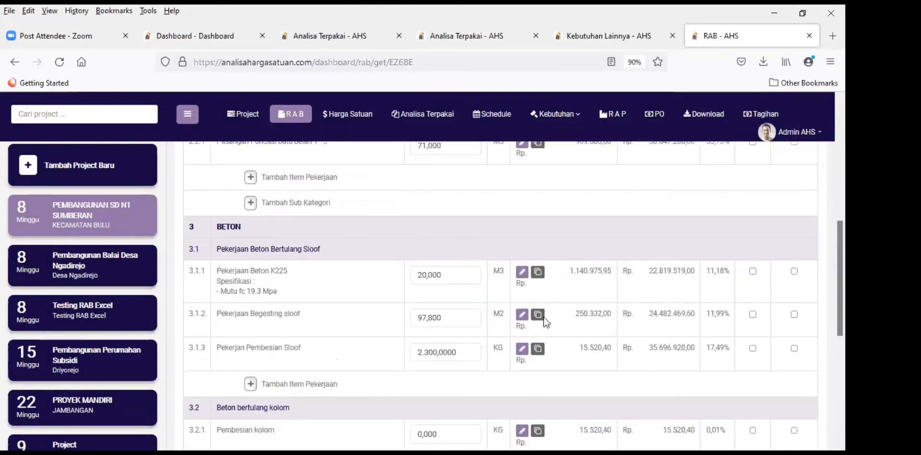
{"action": "scroll", "coordinate": [525, 297], "scroll_direction": "up", "scroll_amount": 3}
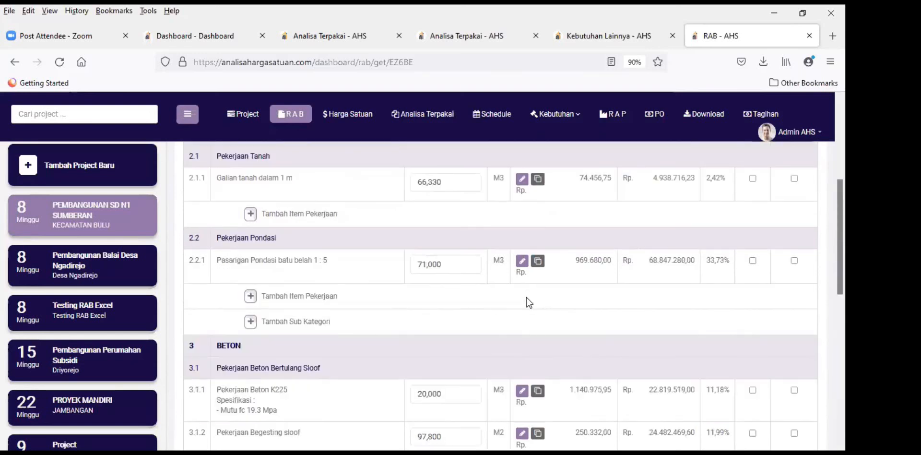
{"action": "scroll", "coordinate": [526, 298], "scroll_direction": "down", "scroll_amount": 6}
Step: Set the Pembesian kolom volume to 1000
{"action": "left_click", "coordinate": [442, 256]}
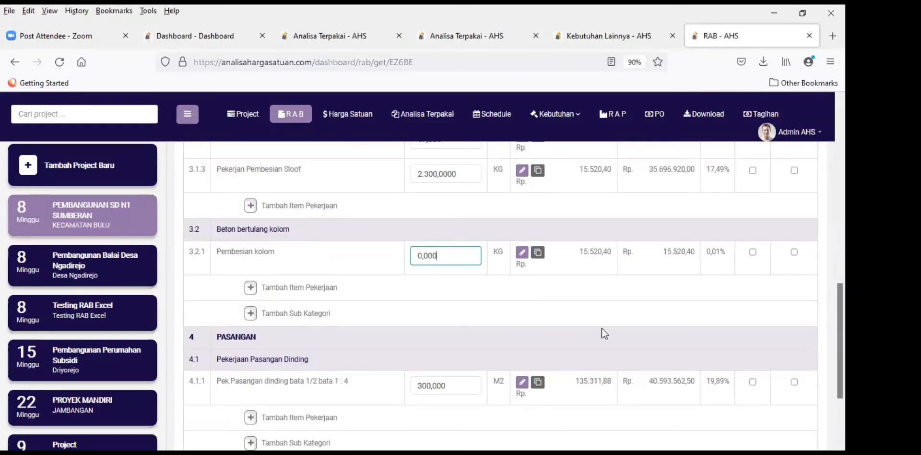
{"action": "type", "text": "000"}
{"action": "key", "text": "BackSpace"}
{"action": "key", "text": "BackSpace"}
{"action": "key", "text": "BackSpace"}
{"action": "key", "text": "BackSpace"}
{"action": "key", "text": "BackSpace"}
{"action": "key", "text": "BackSpace"}
{"action": "key", "text": "BackSpace"}
{"action": "key", "text": "BackSpace"}
{"action": "key", "text": "BackSpace"}
{"action": "type", "text": "1000"}
{"action": "left_click", "coordinate": [645, 328]}
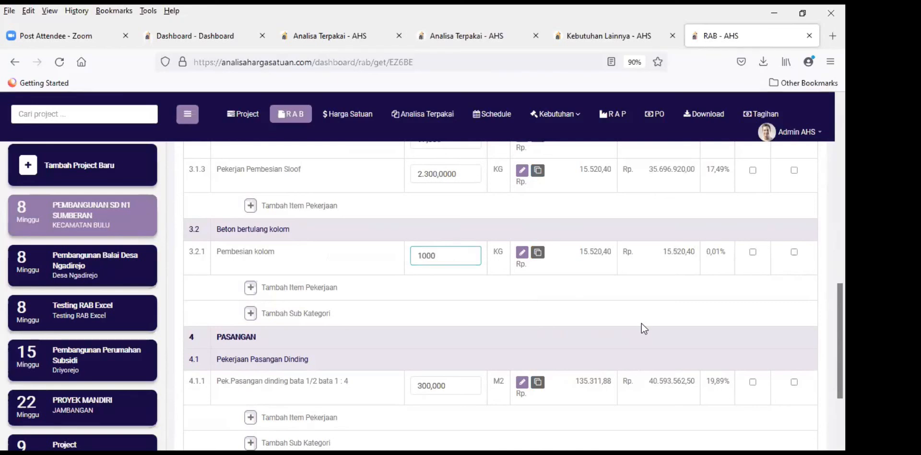
Step: Save the RAB, making the row Rp 15.520.400,00 and the total Rp 219.626.367,33
{"action": "scroll", "coordinate": [641, 323], "scroll_direction": "down", "scroll_amount": 3}
{"action": "scroll", "coordinate": [646, 311], "scroll_direction": "up", "scroll_amount": 10}
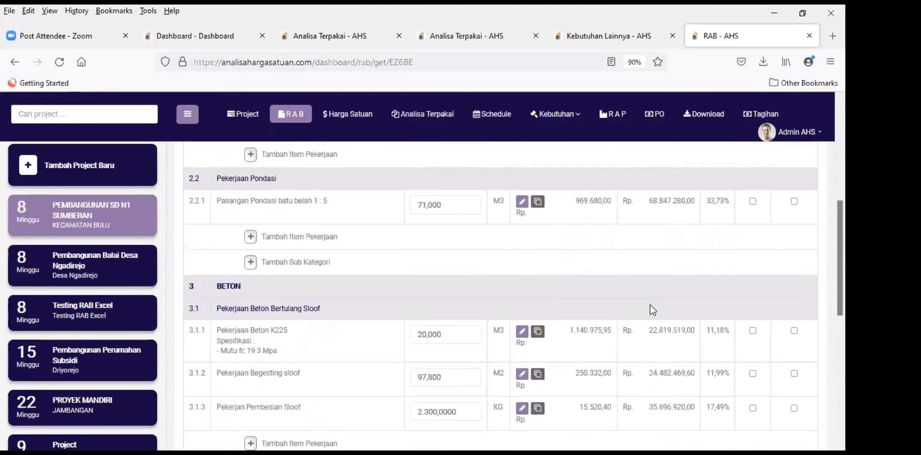
{"action": "left_click", "coordinate": [702, 162]}
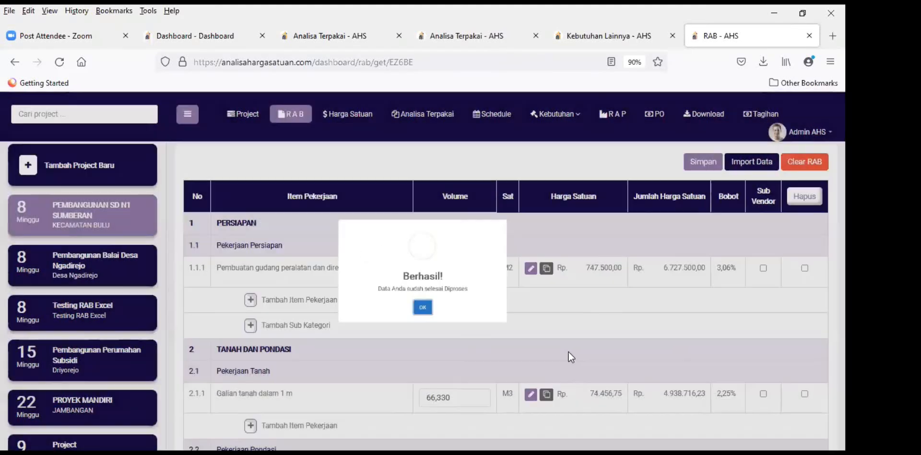
{"action": "scroll", "coordinate": [575, 346], "scroll_direction": "down", "scroll_amount": 5}
{"action": "scroll", "coordinate": [575, 345], "scroll_direction": "down", "scroll_amount": 4}
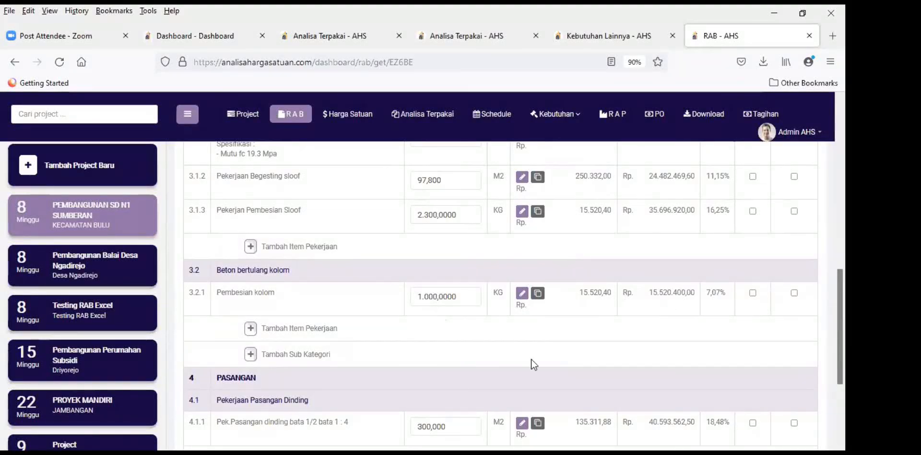
{"action": "scroll", "coordinate": [659, 331], "scroll_direction": "down", "scroll_amount": 3}
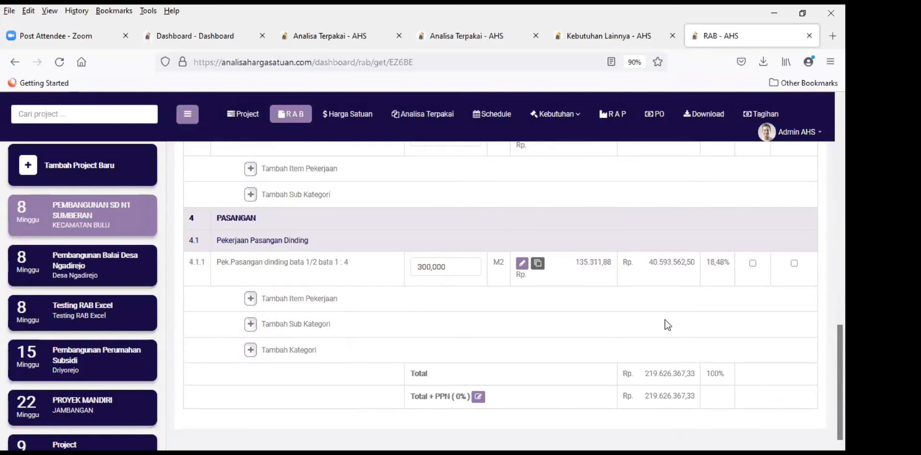
{"action": "scroll", "coordinate": [467, 318], "scroll_direction": "up", "scroll_amount": 10}
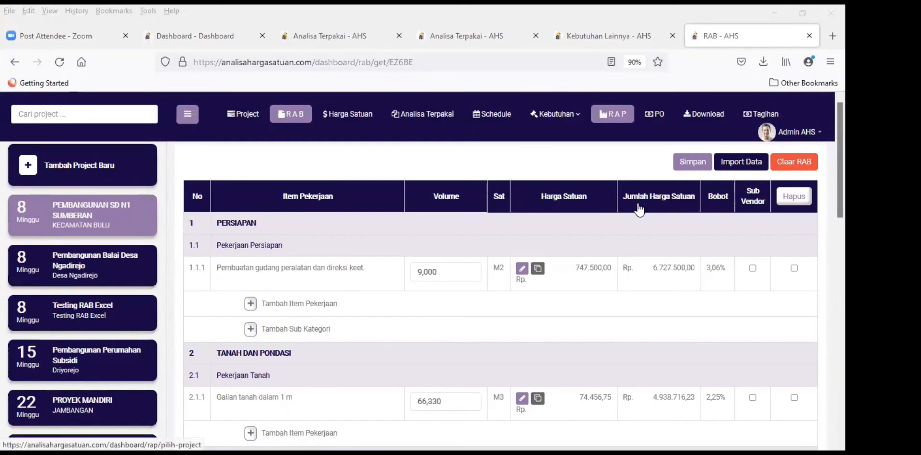
Step: Open the project's RAP page in a new tab and save it
{"action": "right_click", "coordinate": [619, 117]}
{"action": "left_click", "coordinate": [646, 126]}
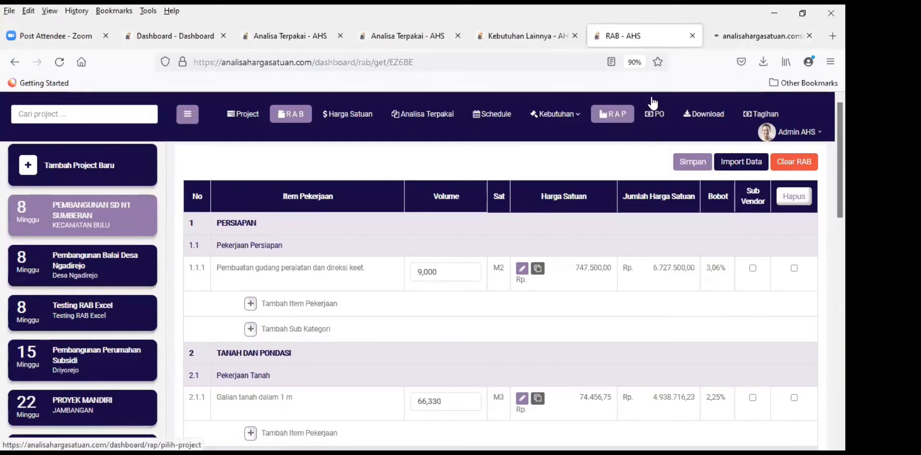
{"action": "left_click", "coordinate": [762, 36]}
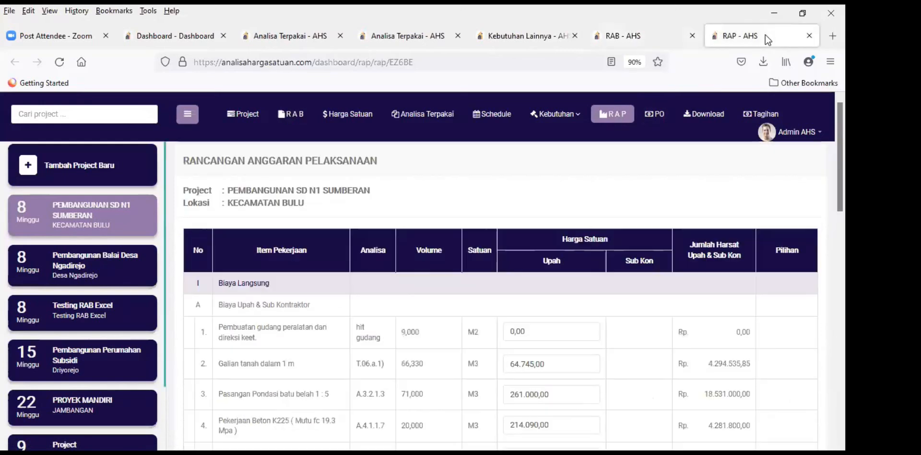
{"action": "scroll", "coordinate": [763, 350], "scroll_direction": "down", "scroll_amount": 15}
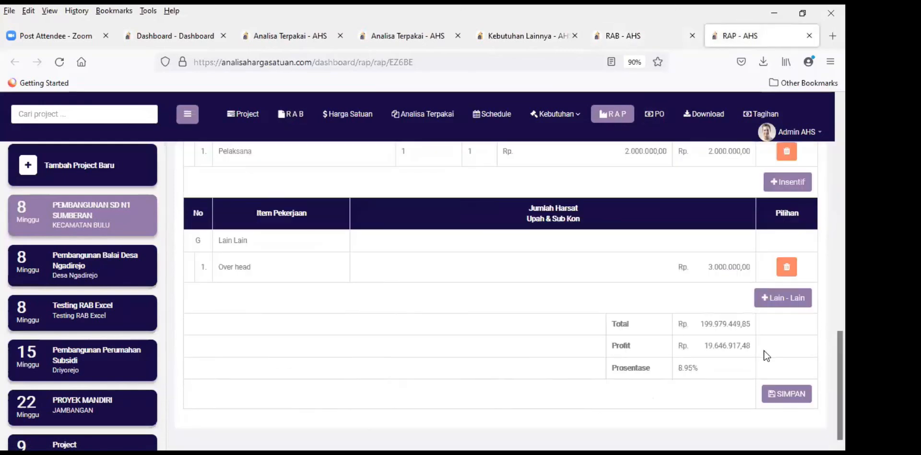
{"action": "left_click", "coordinate": [787, 396]}
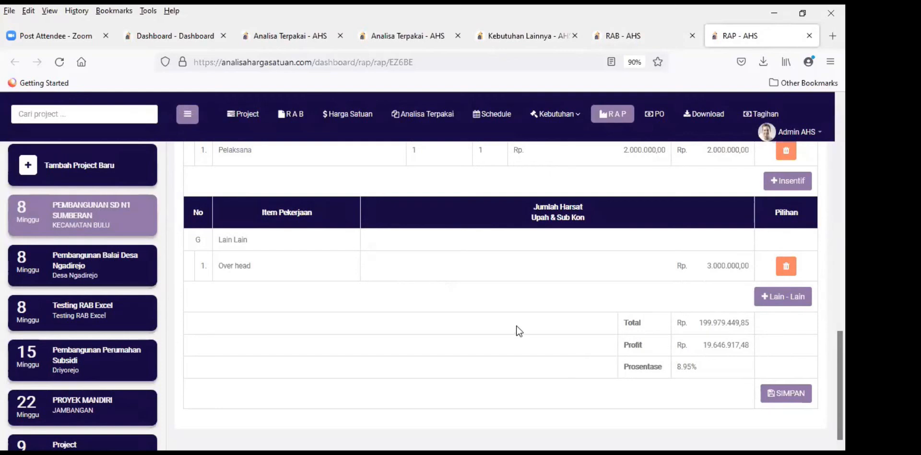
Step: Verify RAP row Pembesian kolom shows volume 1.000,0000 and total Rp 1.691.000,00
{"action": "scroll", "coordinate": [517, 344], "scroll_direction": "up", "scroll_amount": 1}
{"action": "scroll", "coordinate": [525, 369], "scroll_direction": "up", "scroll_amount": 10}
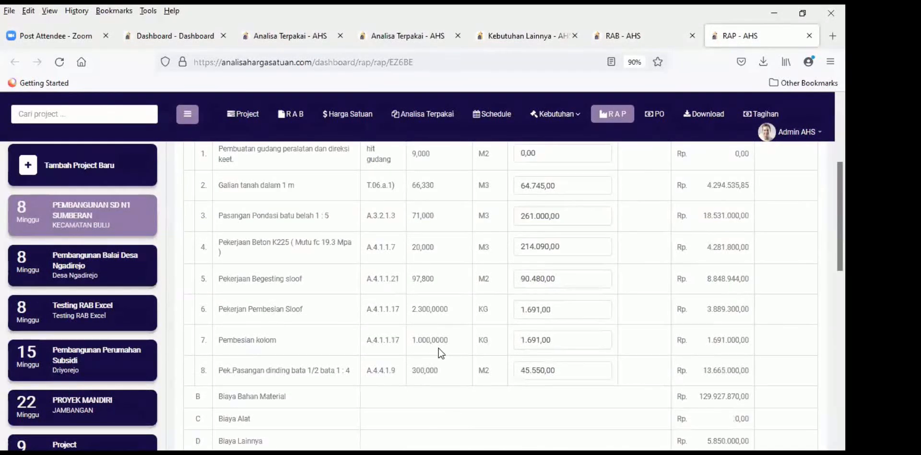
{"action": "scroll", "coordinate": [463, 340], "scroll_direction": "down", "scroll_amount": 1}
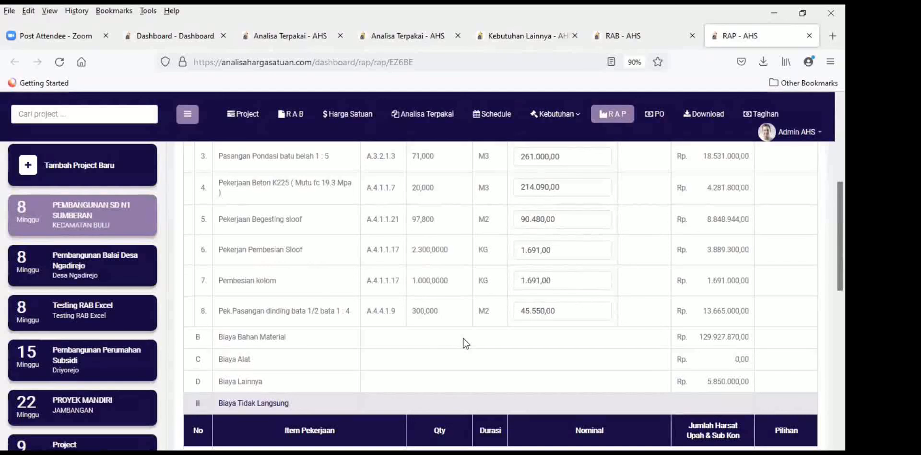
{"action": "scroll", "coordinate": [462, 342], "scroll_direction": "up", "scroll_amount": 1}
{"action": "scroll", "coordinate": [462, 350], "scroll_direction": "up", "scroll_amount": 1}
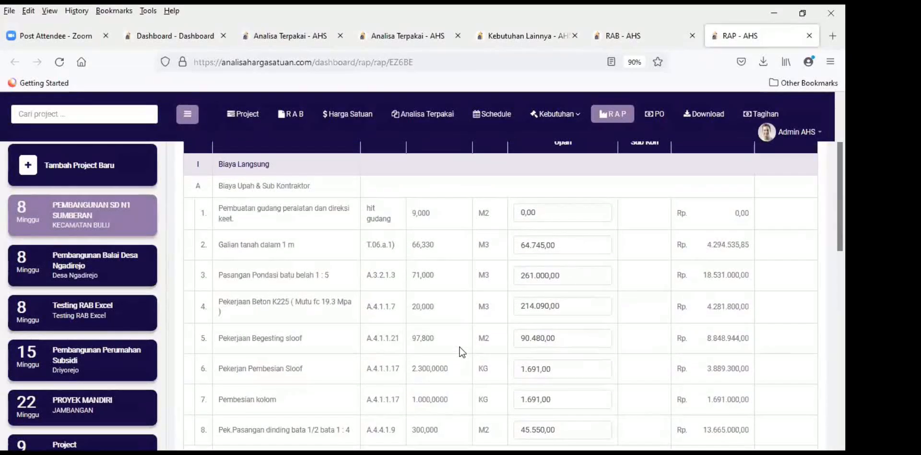
{"action": "scroll", "coordinate": [432, 352], "scroll_direction": "down", "scroll_amount": 1}
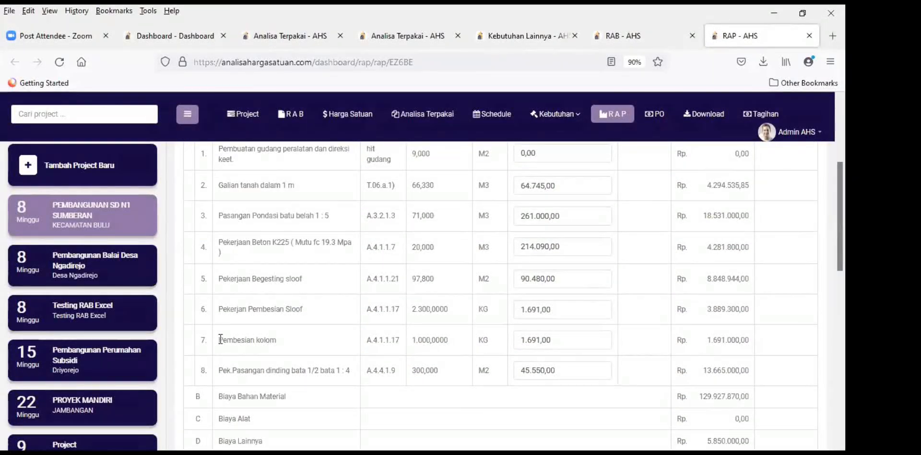
{"action": "triple_click", "coordinate": [307, 339]}
{"action": "double_click", "coordinate": [419, 340]}
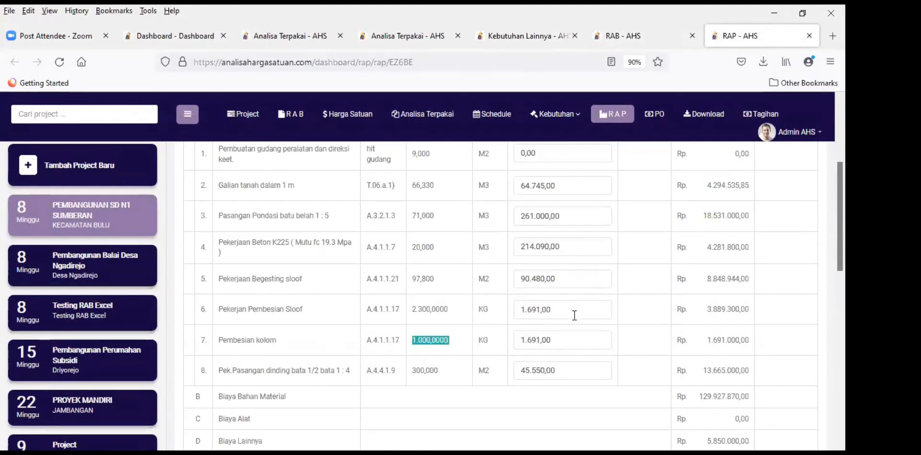
{"action": "scroll", "coordinate": [405, 336], "scroll_direction": "up", "scroll_amount": 4}
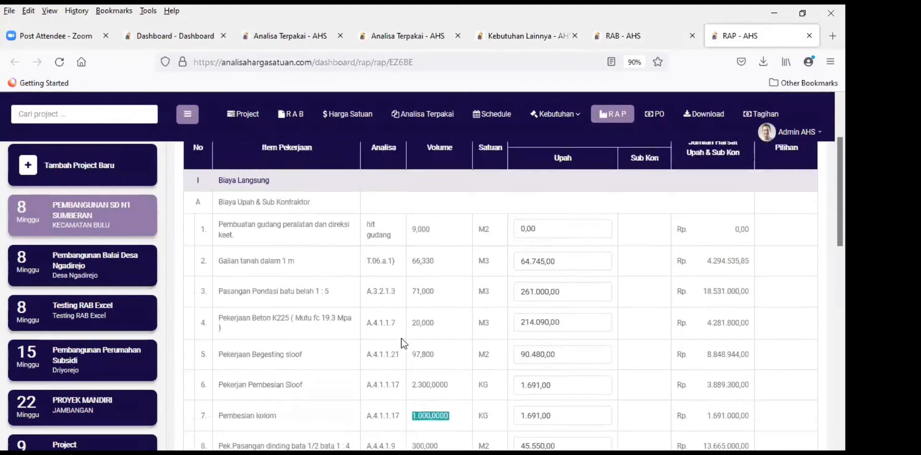
{"action": "scroll", "coordinate": [398, 340], "scroll_direction": "down", "scroll_amount": 10}
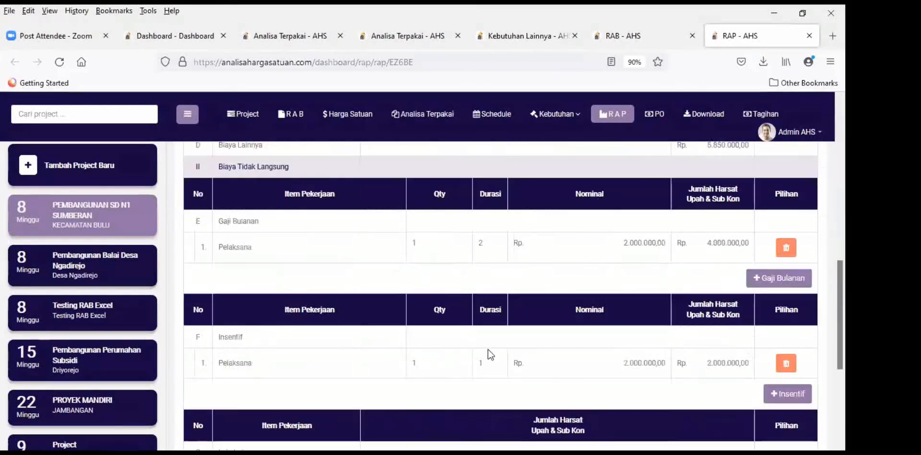
{"action": "scroll", "coordinate": [487, 349], "scroll_direction": "up", "scroll_amount": 10}
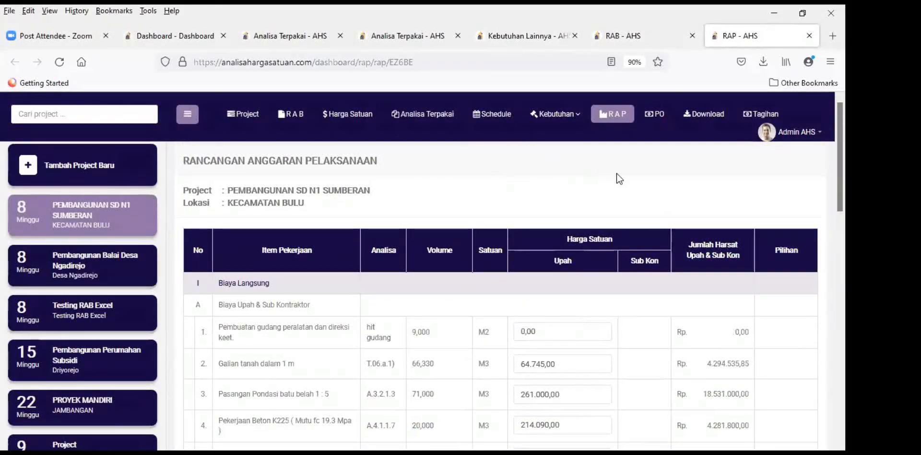